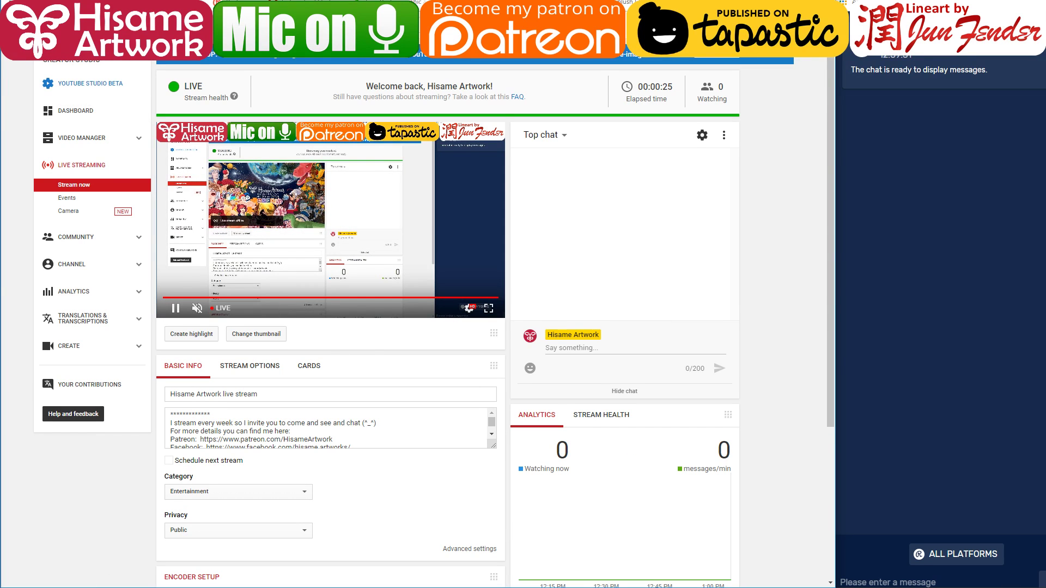
- Post the message "Welcome :D" to all platforms in the stream chat
left_click(925, 579)
type("W")
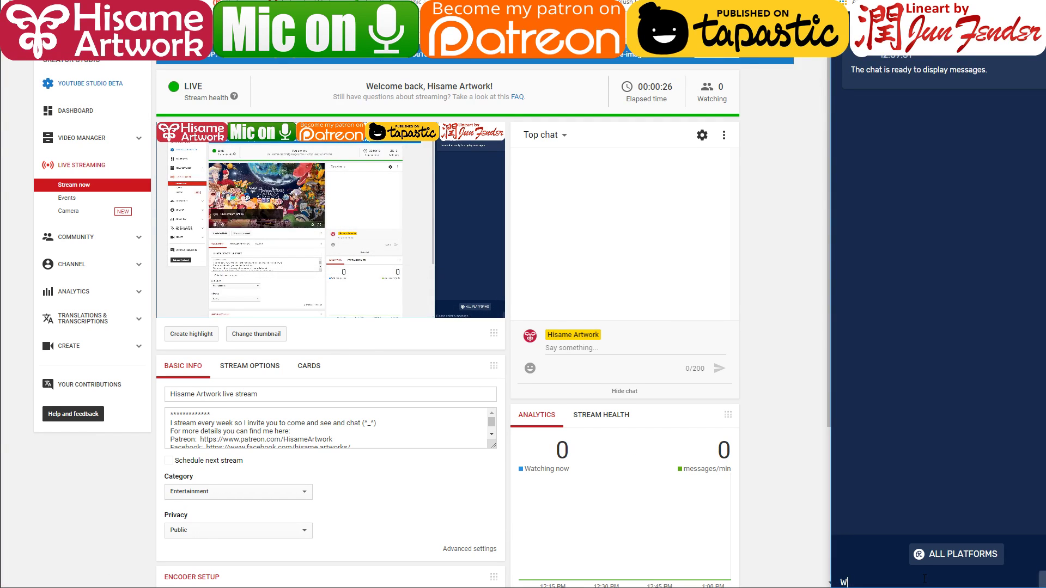
type("elcom")
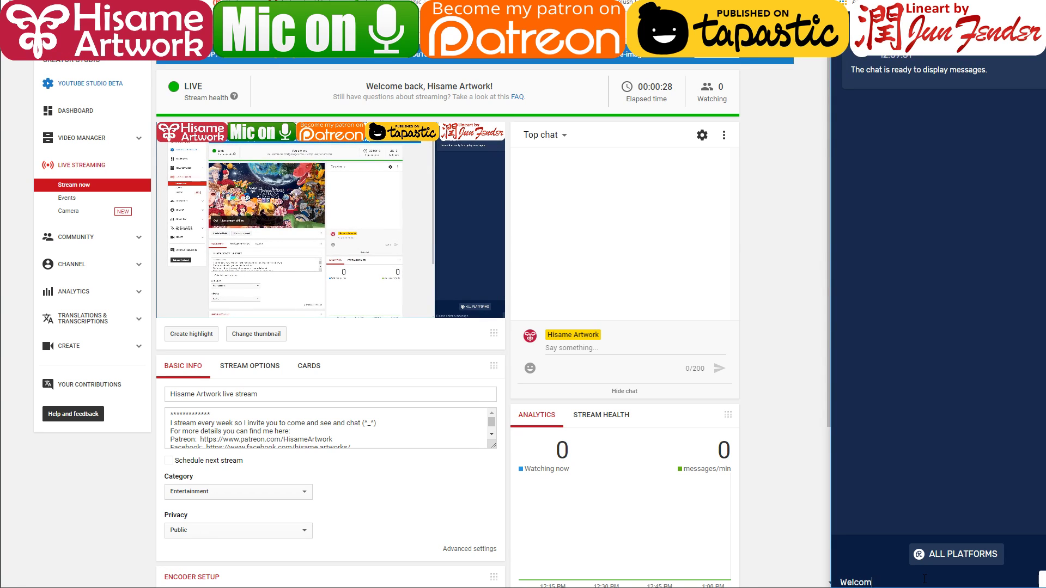
type("e :D")
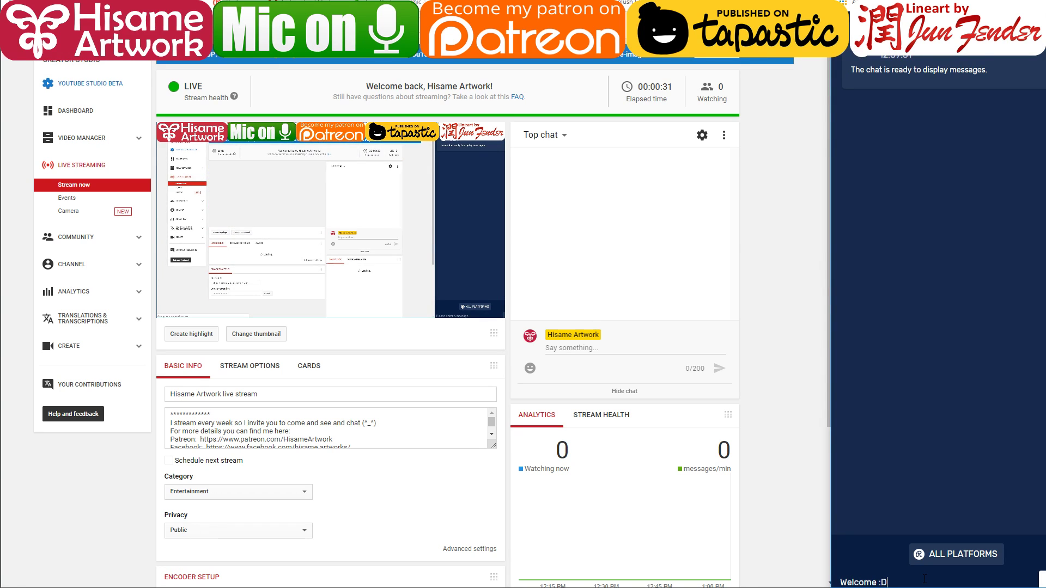
key("Return")
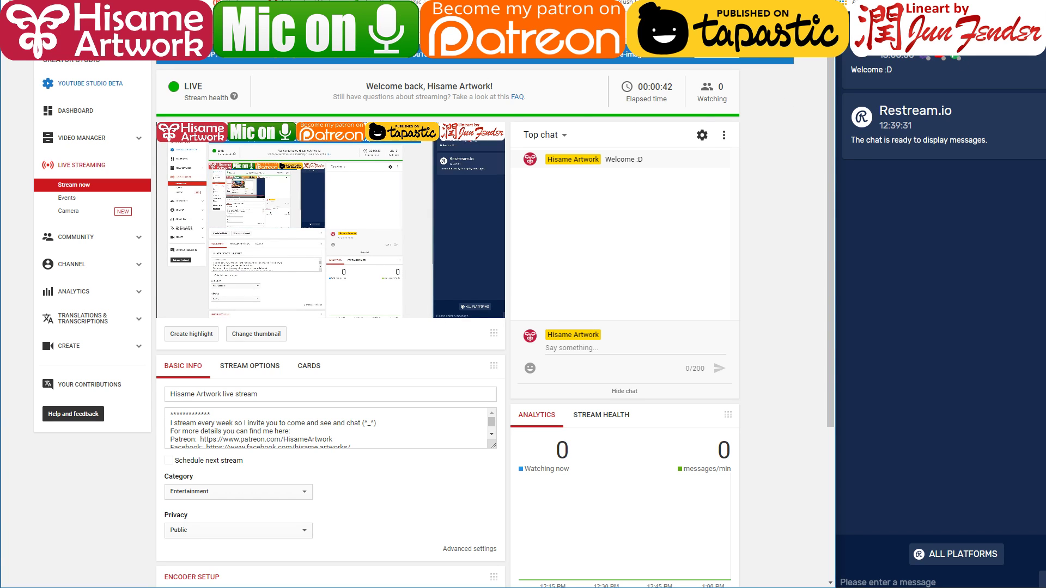
- Check the live stream preview on the YouTube dashboard, then return to the comic page in Clip Studio Paint
key("alt+Tab")
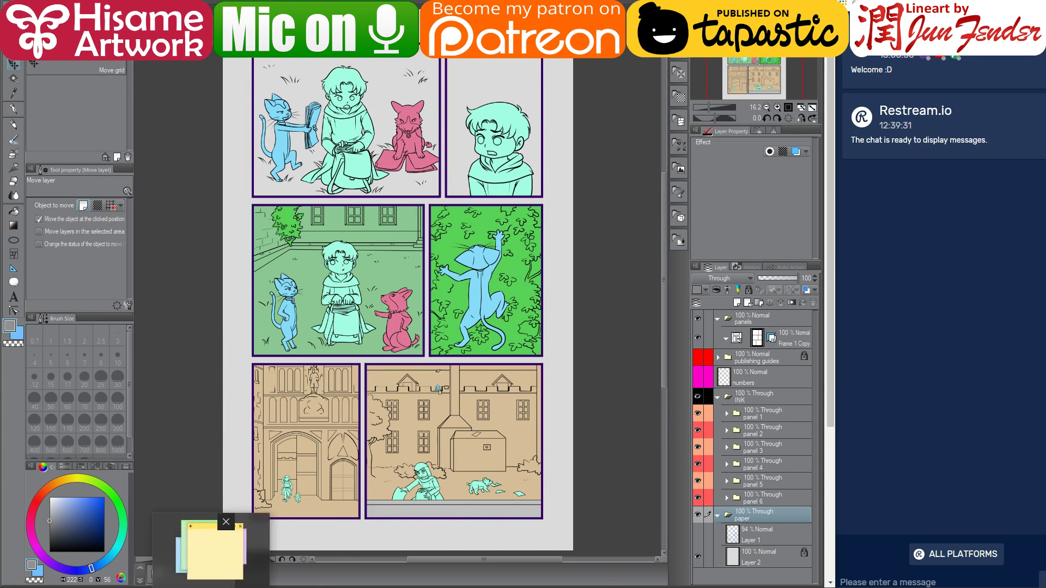
mouse_move(344, 587)
left_click(315, 551)
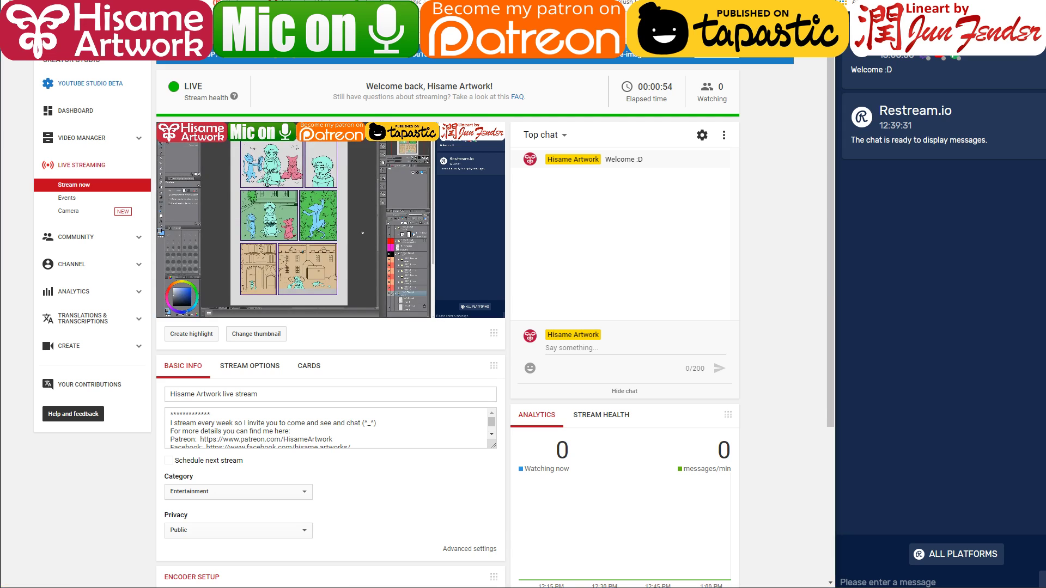
key("alt+Tab")
key("alt+Tab")
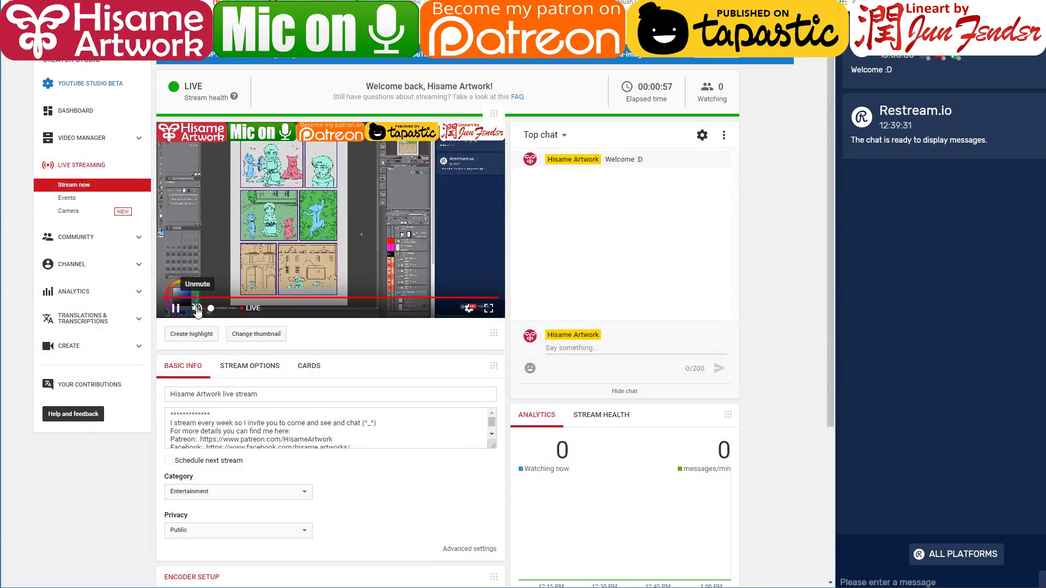
key("alt+Tab")
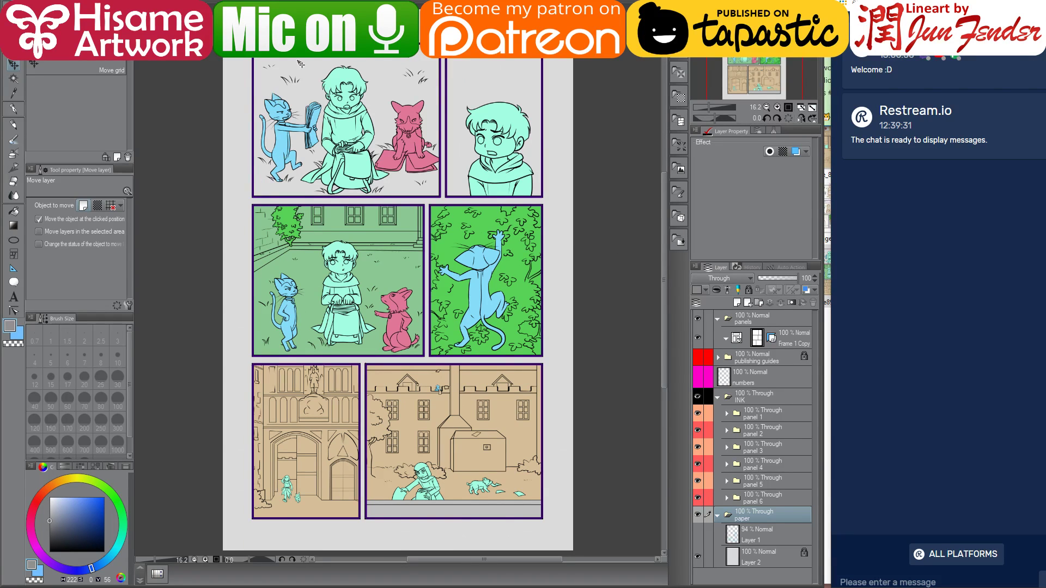
- Open page87-clip.clip from the comic's folder as a colour reference, showing the seated boy in its upper panel
scroll(298, 64, "up", 3)
left_click_drag(515, 150, 453, 236)
key("alt+Tab")
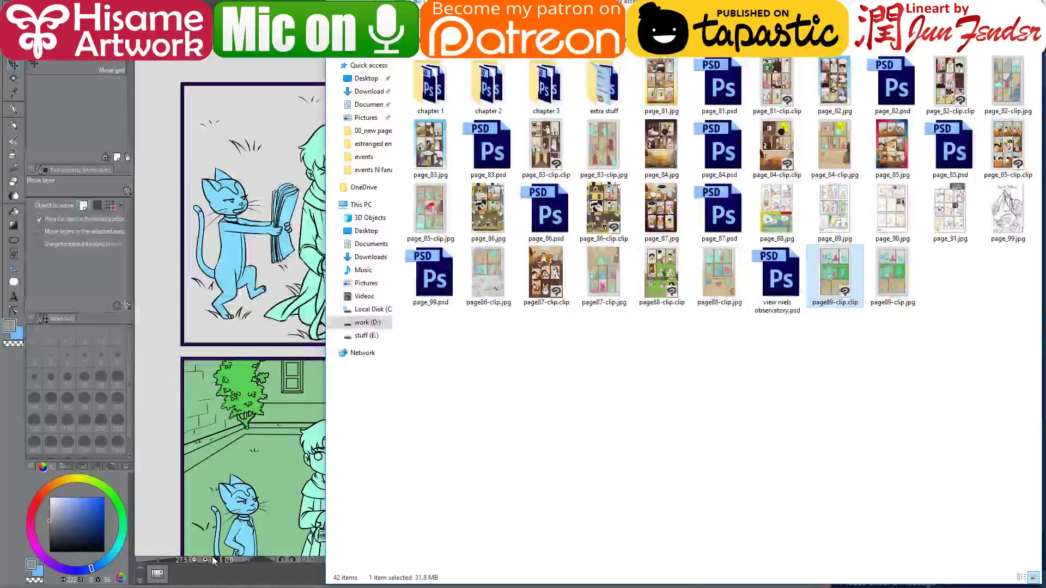
left_click(546, 276)
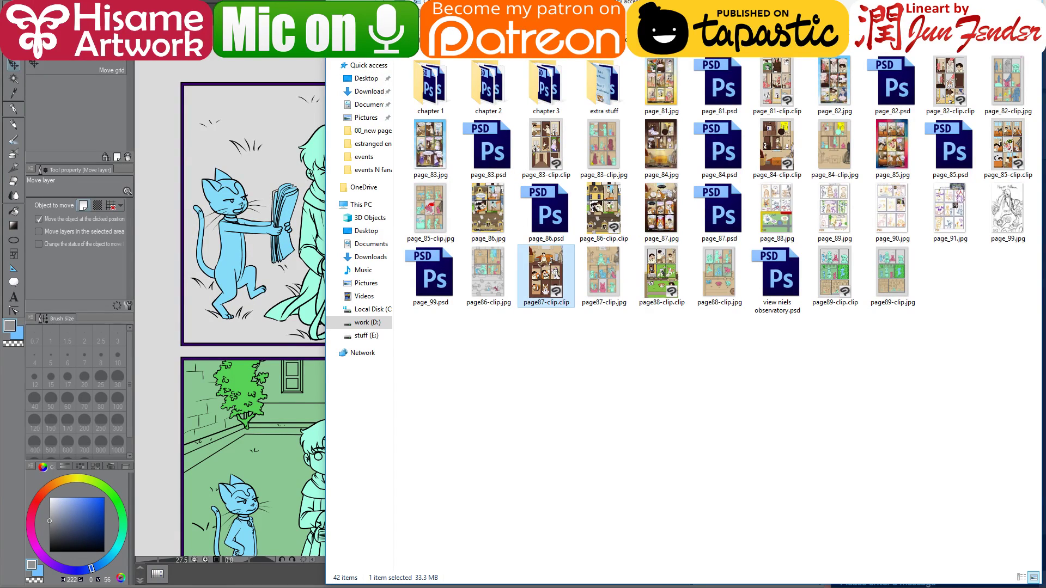
key("alt+F4")
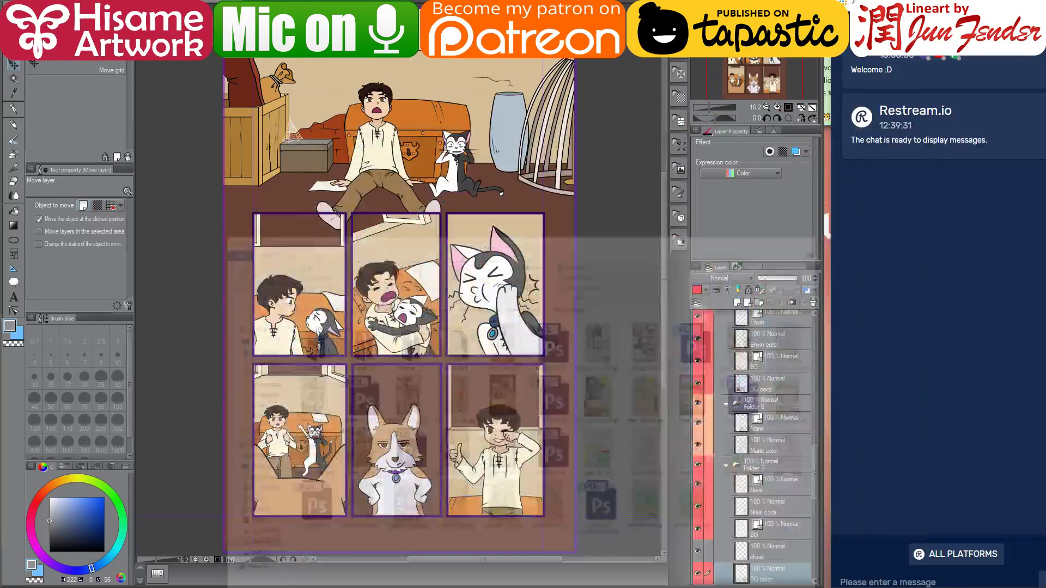
scroll(374, 141, "up", 2)
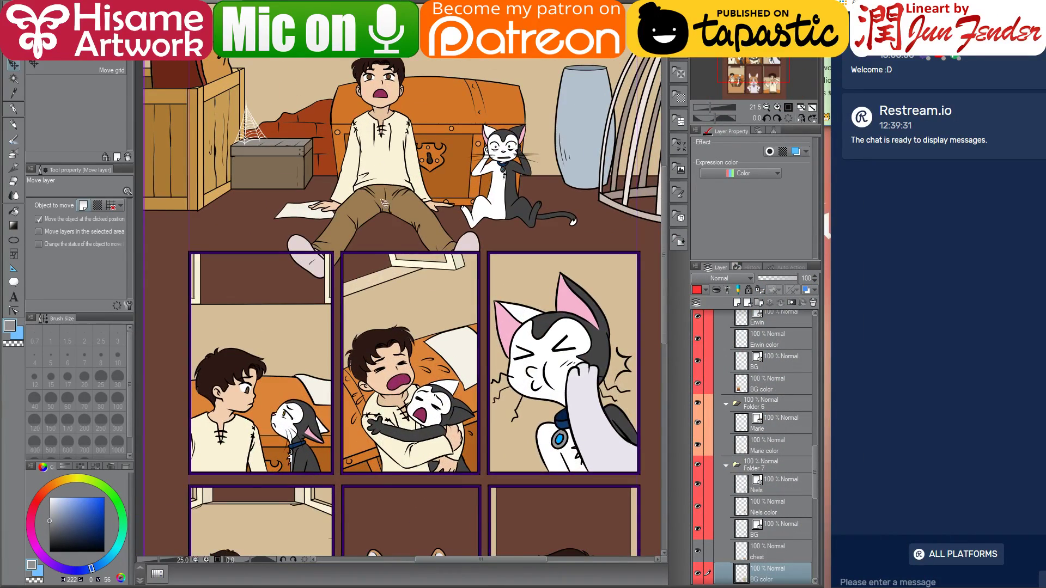
scroll(384, 202, "up", 3)
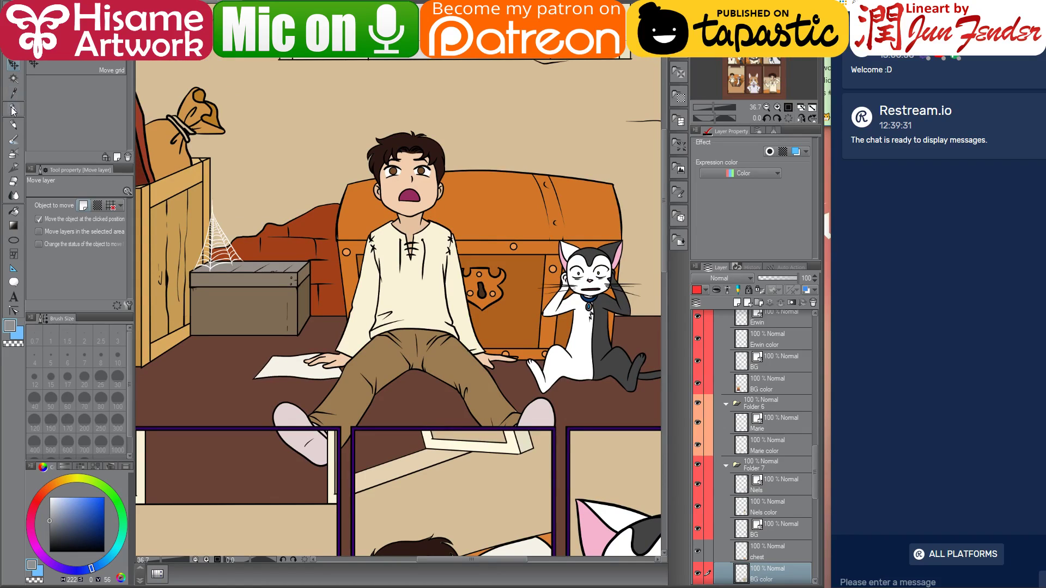
- Cover the boy's silhouette on panel 1's "Niels color" layer with the reference's dark brown hair colour, using the G-pen at size 1700
left_click(13, 109)
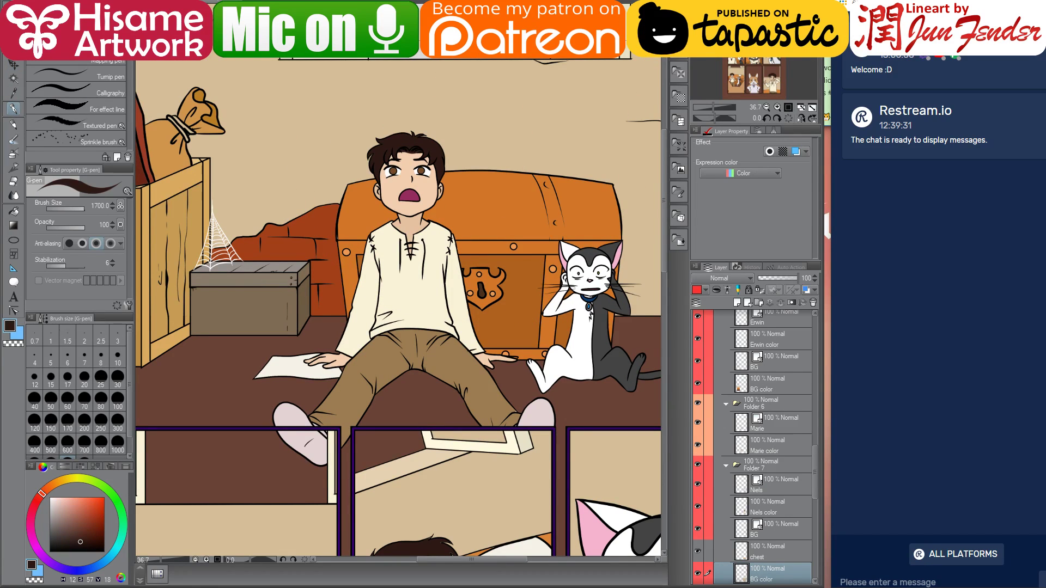
key("ctrl+Tab")
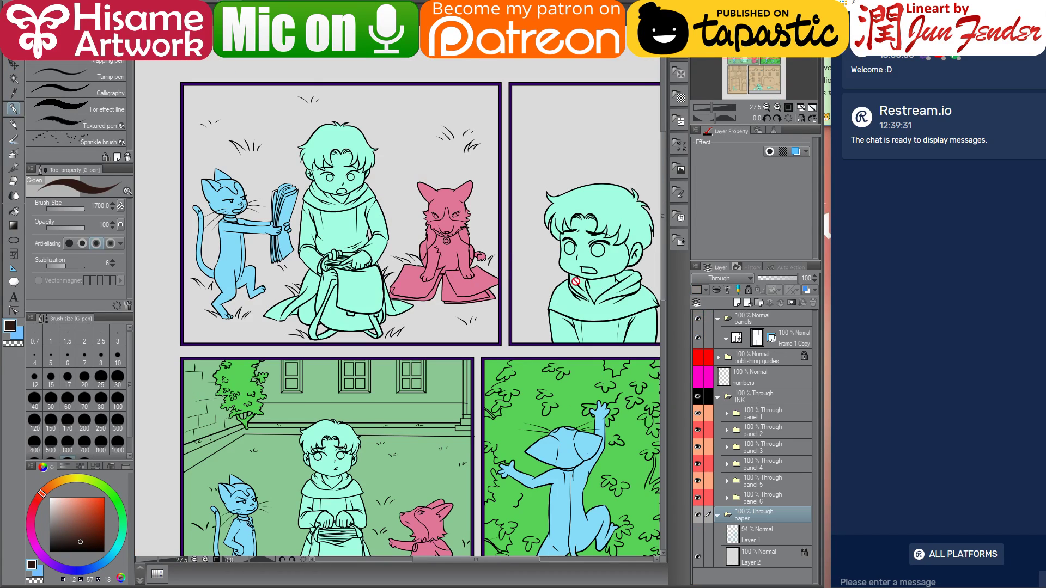
left_click(728, 414)
left_click(747, 463)
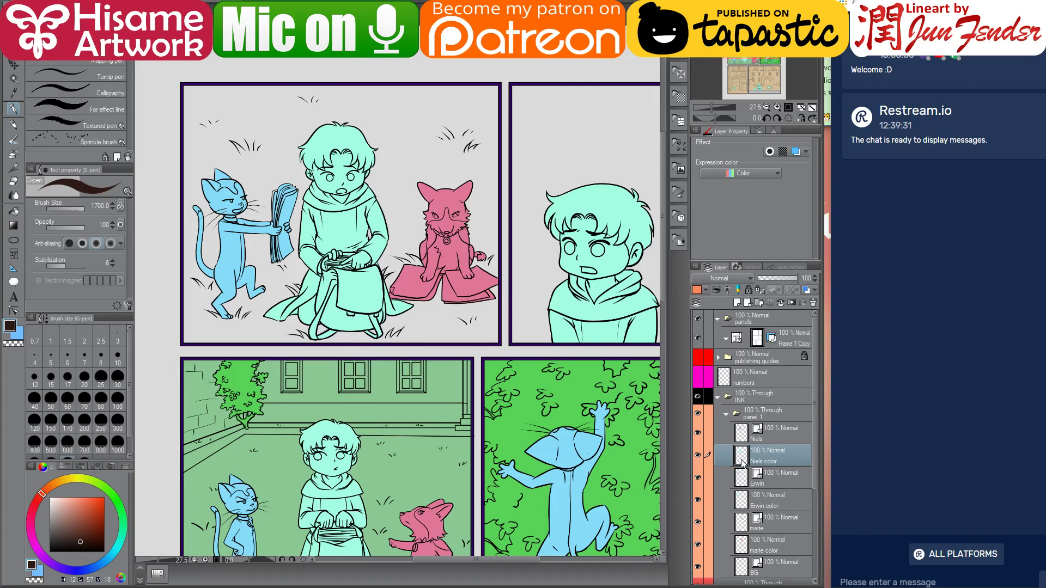
left_click(741, 455, "ctrl")
left_click_drag(327, 218, 298, 301)
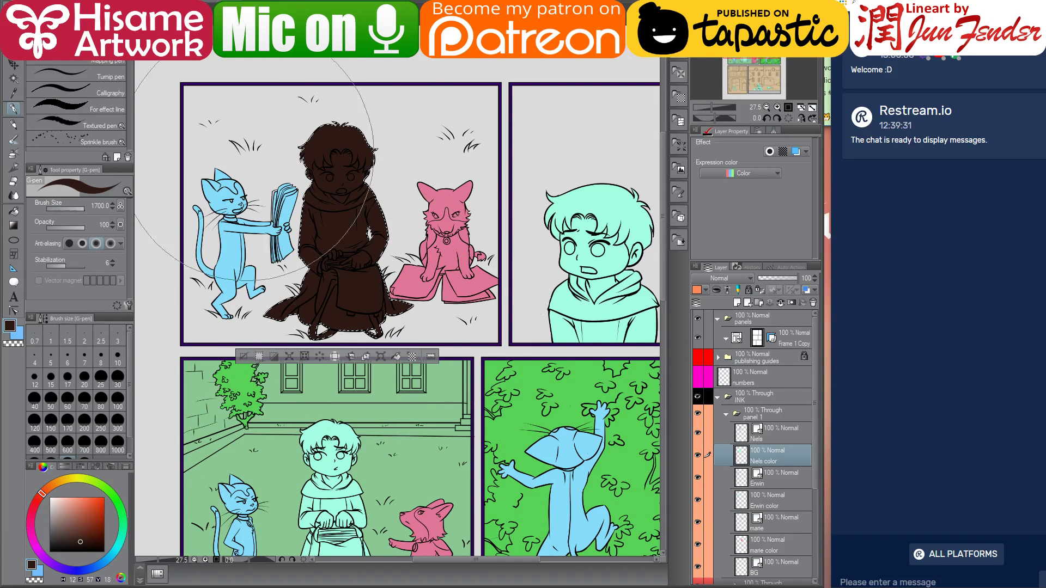
- Fill the boy's face, ears, hands and bare knee in panel 1 with the skin tone sampled from the reference page
scroll(269, 125, "up", 1)
scroll(282, 189, "up", 3)
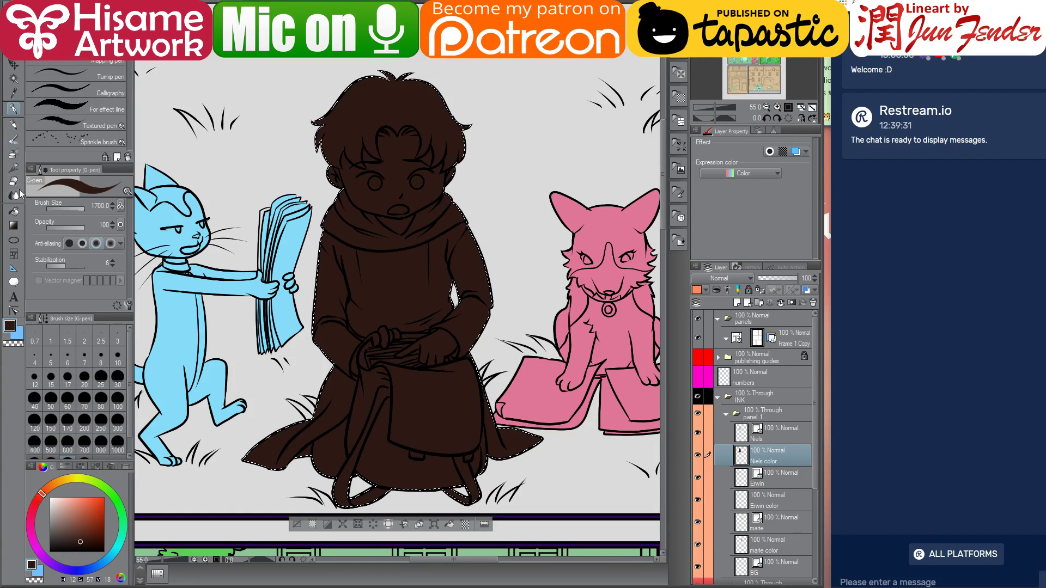
left_click(14, 211)
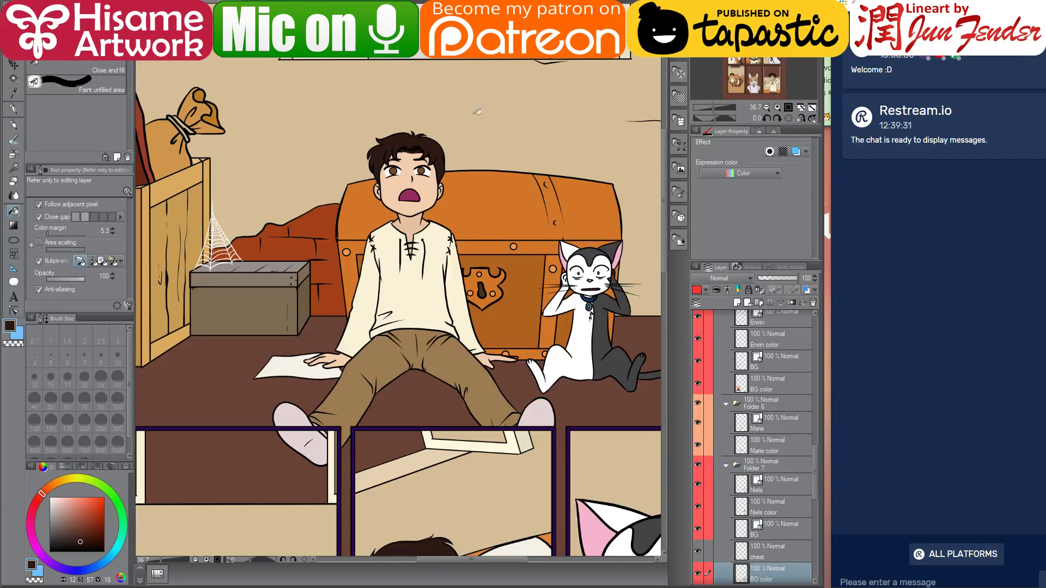
left_click(390, 151, "alt")
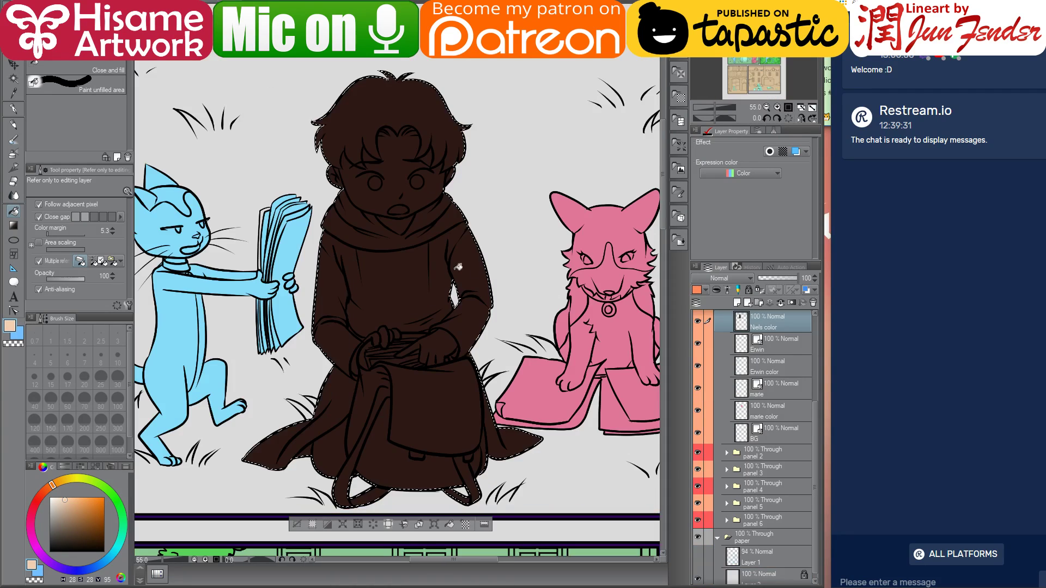
left_click(388, 163)
left_click(441, 341)
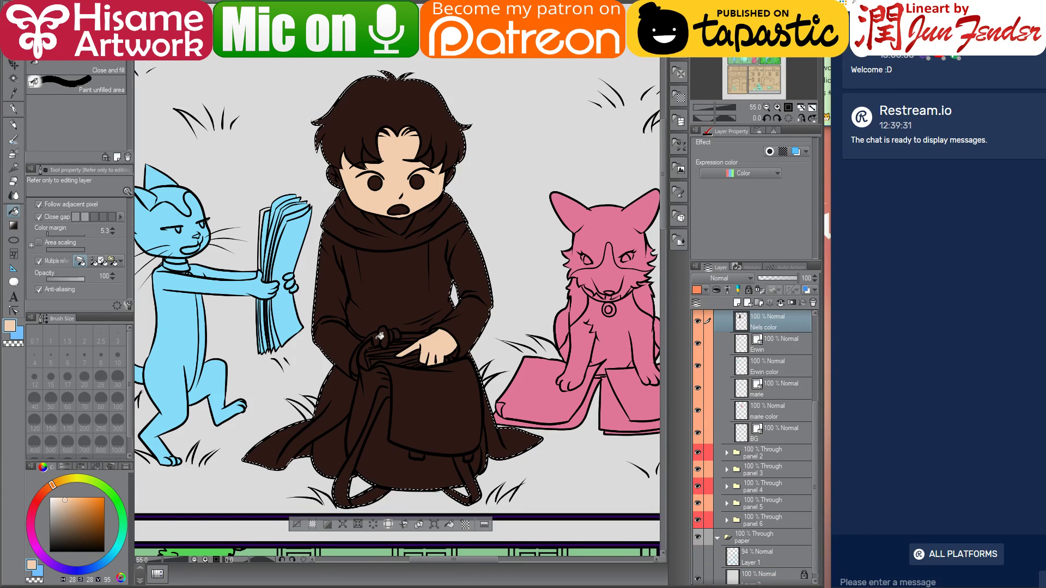
left_click(381, 334)
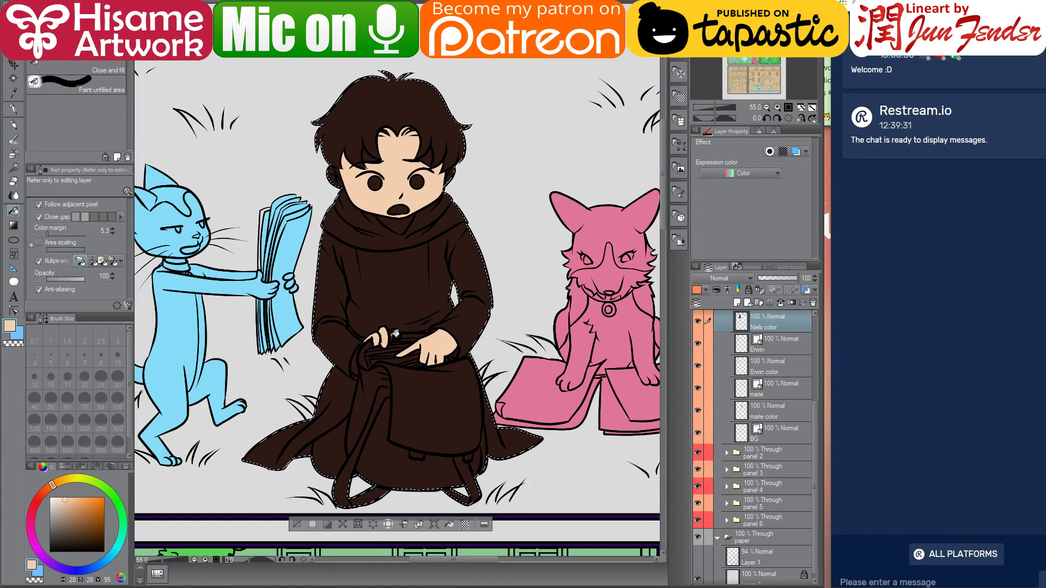
left_click(400, 333)
left_click(331, 457)
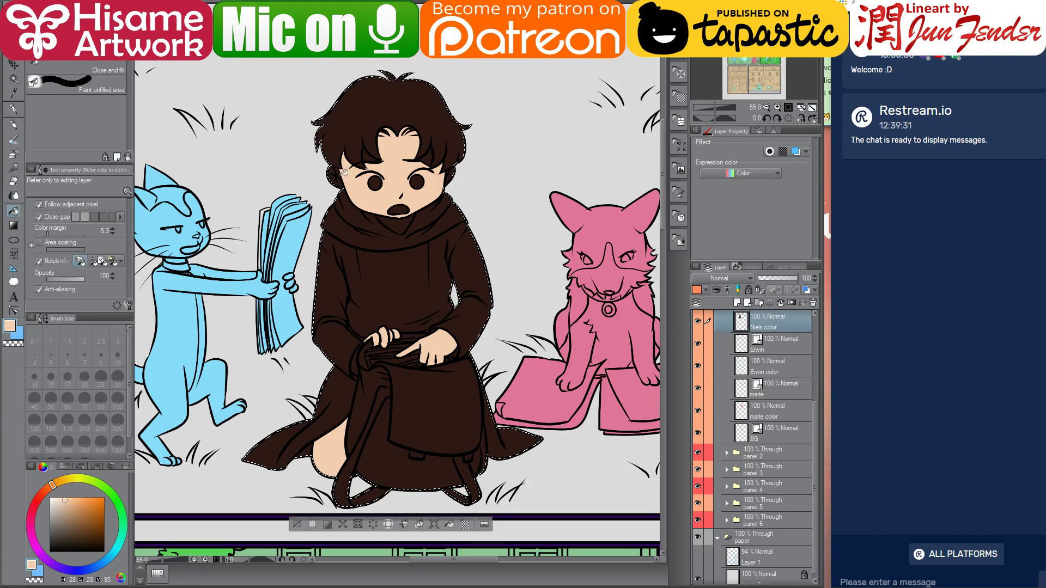
scroll(332, 154, "up", 4)
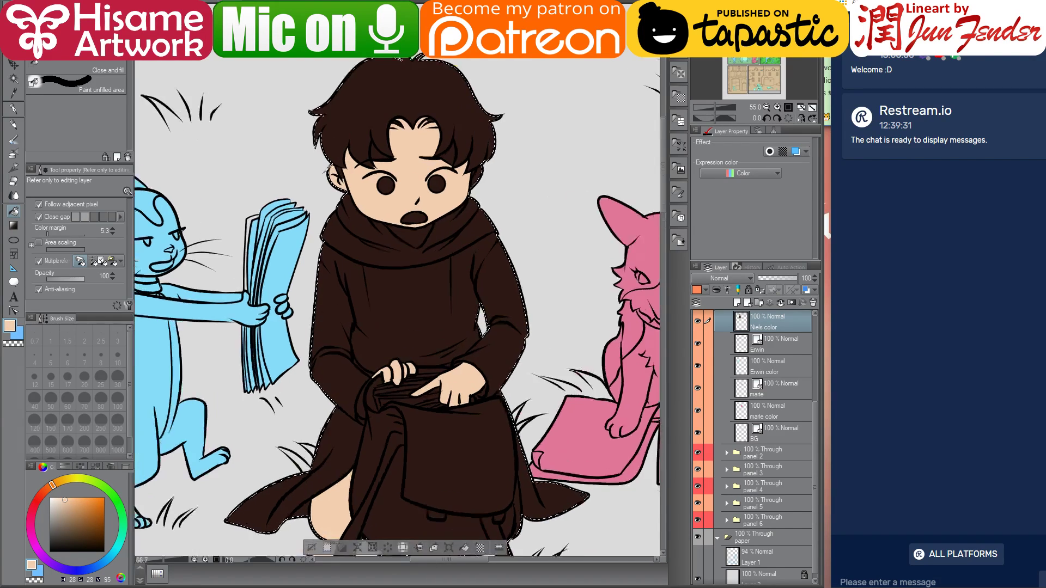
left_click_drag(589, 176, 497, 180)
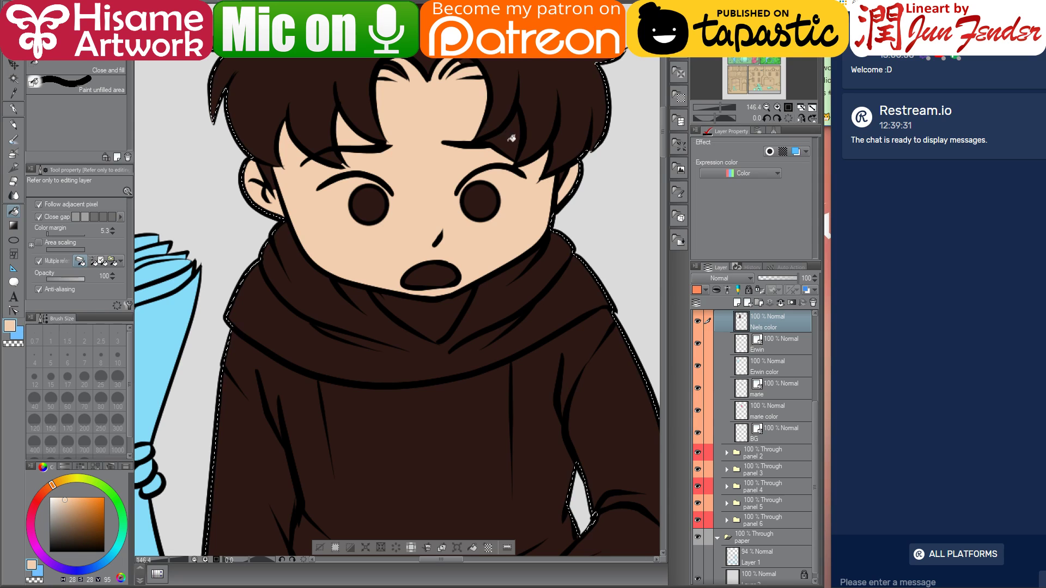
- Fill both of the boy's irises in panel 1 with the lighter brown eye colour sampled from the reference page
scroll(425, 217, "down", 2)
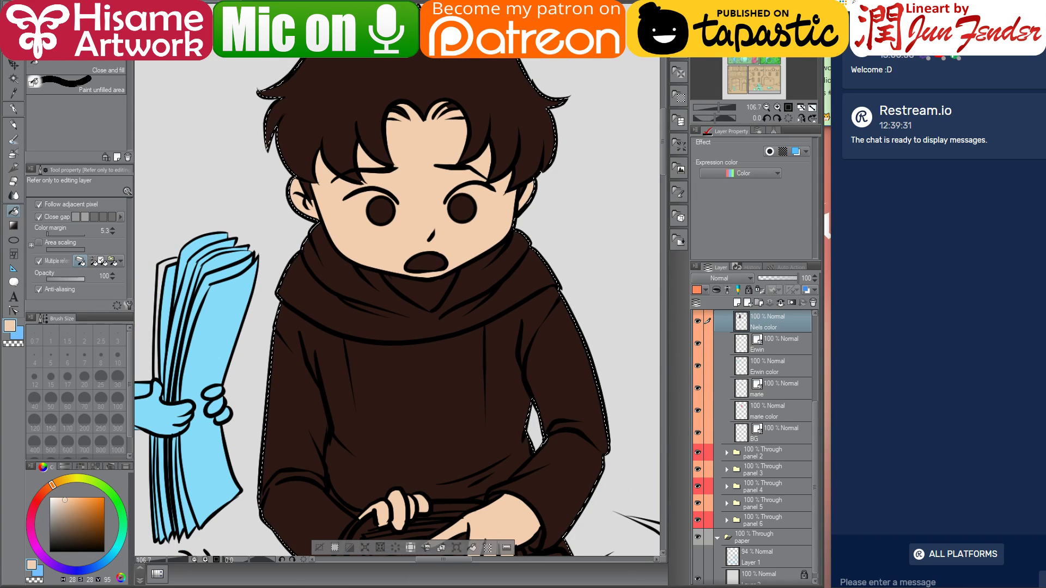
key("ctrl+Tab")
left_click(426, 165, "alt")
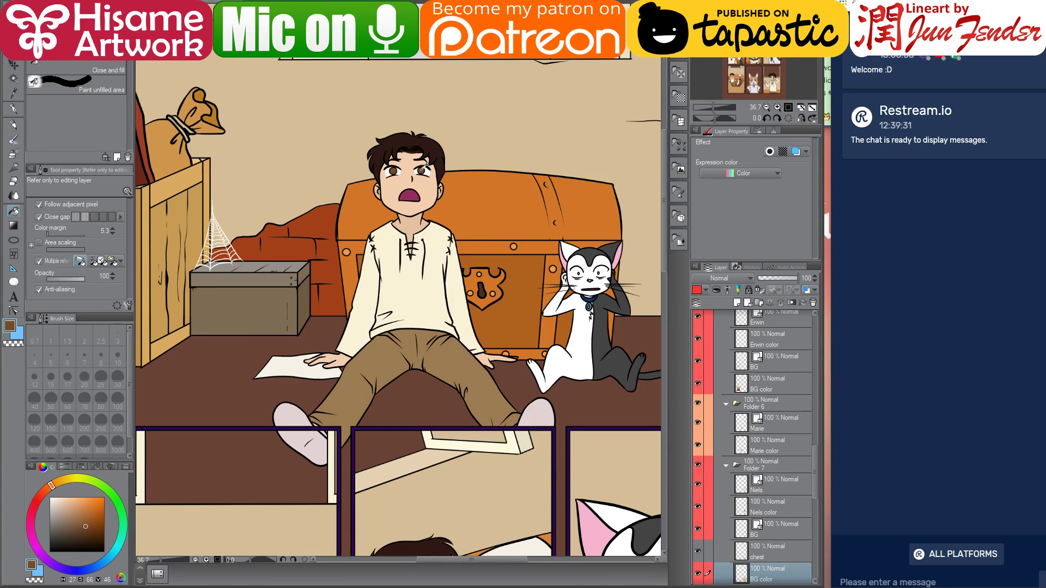
key("ctrl+Tab")
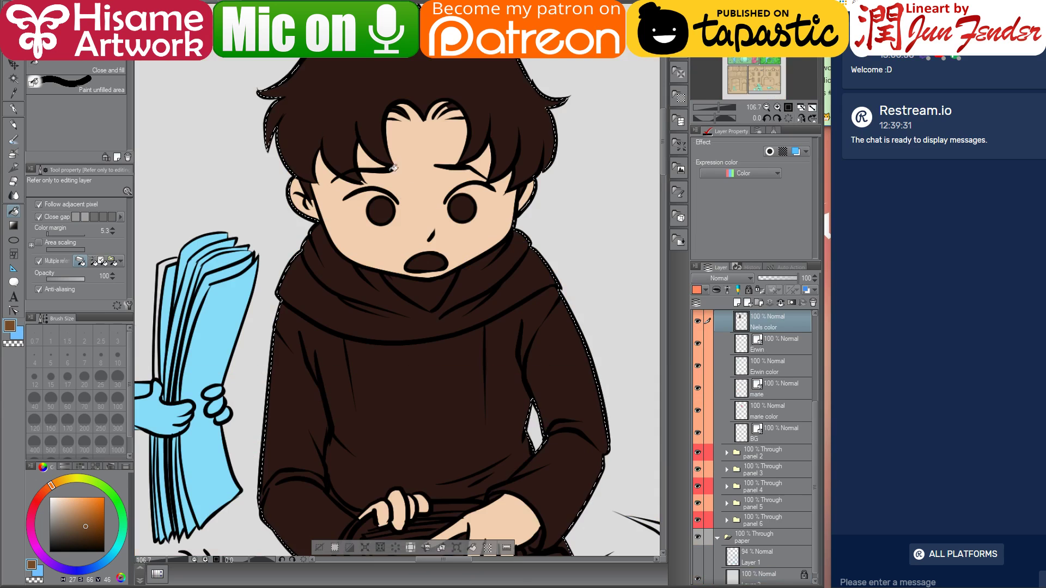
left_click(461, 208)
left_click(381, 211)
- Fill the boy's open mouth in panel 1 with the magenta mouth colour sampled from the reference page
key("ctrl+Tab")
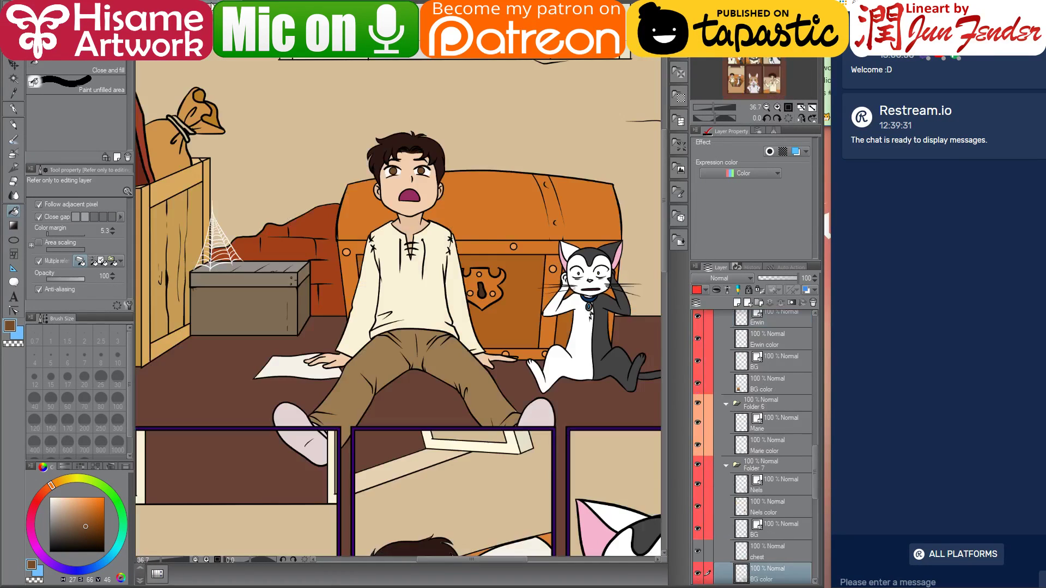
left_click(406, 191, "alt")
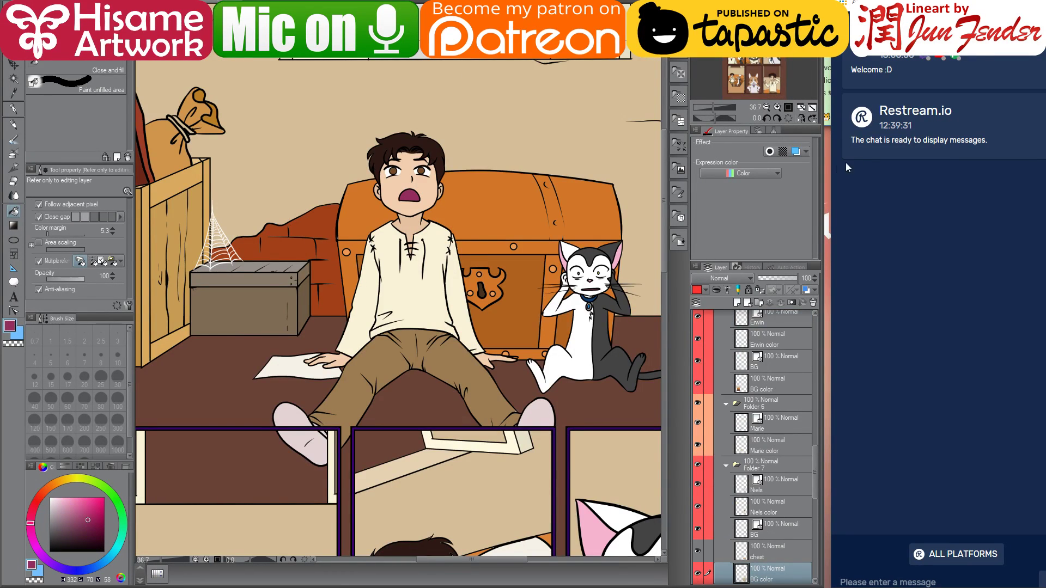
left_click_drag(830, 164, 821, 164)
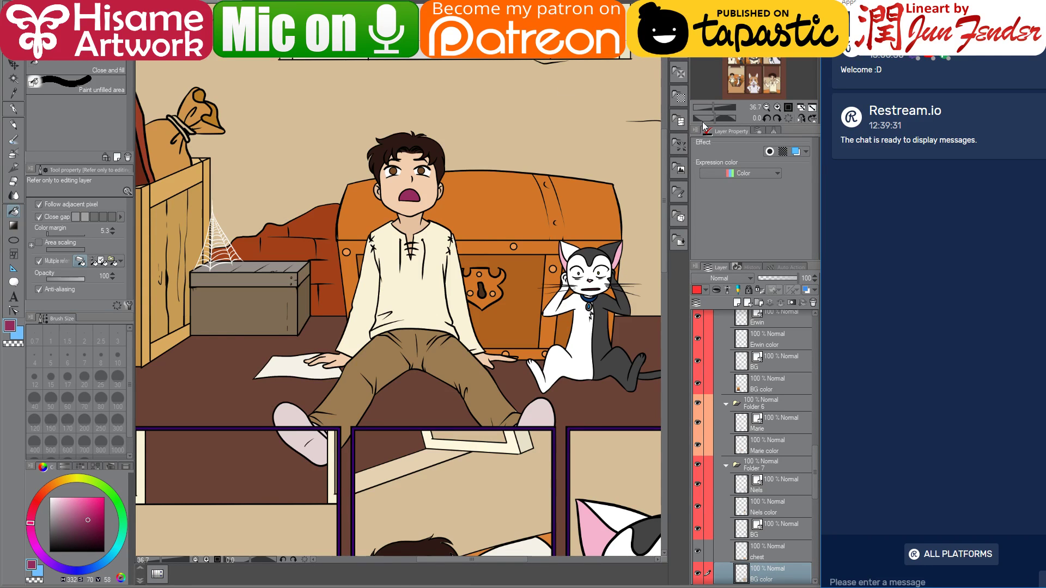
key("ctrl+Tab")
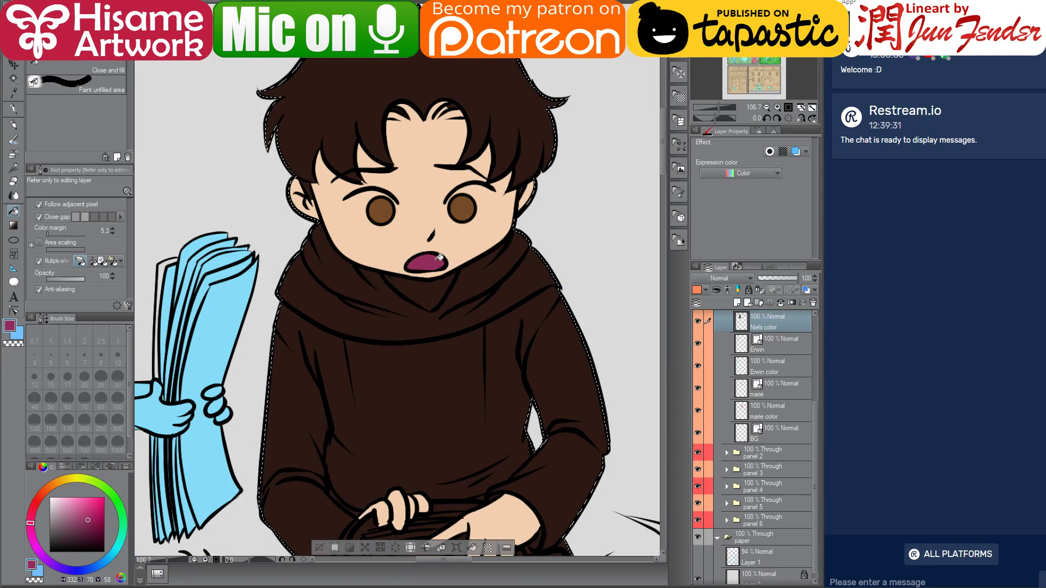
- Fill the boy's neck above the robe's collar with a slightly darker skin tone, H 28, S 32, V 89
left_click_drag(474, 361, 463, 163)
left_click(479, 349, "alt")
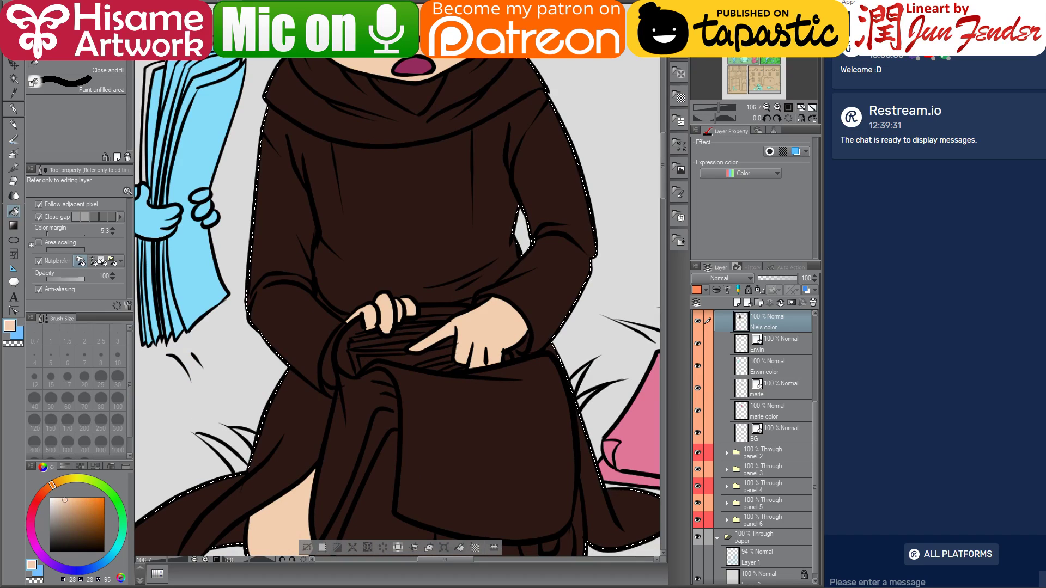
left_click(66, 503)
left_click(436, 82)
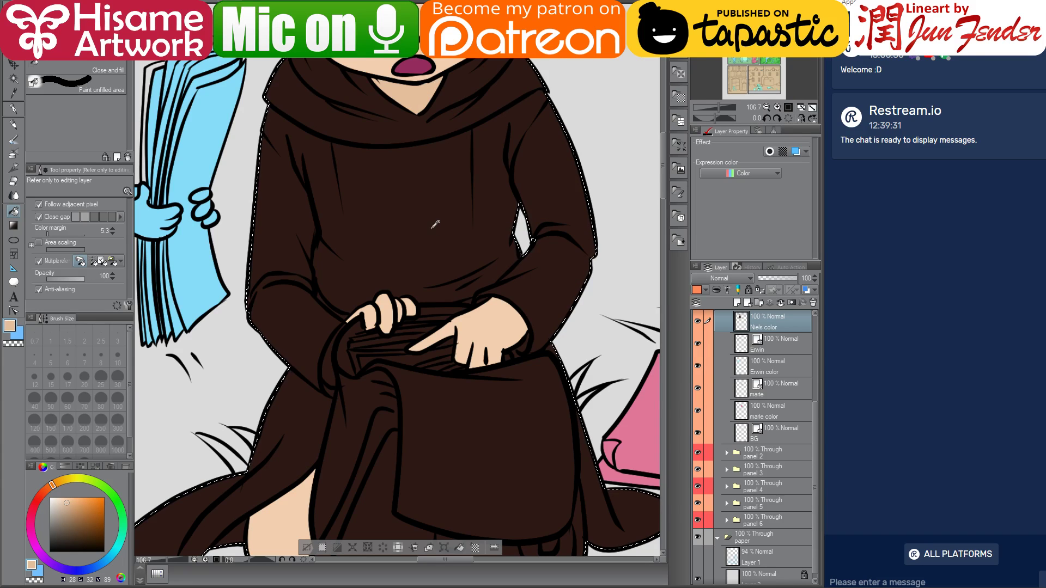
scroll(435, 224, "down", 3)
scroll(441, 326, "down", 1)
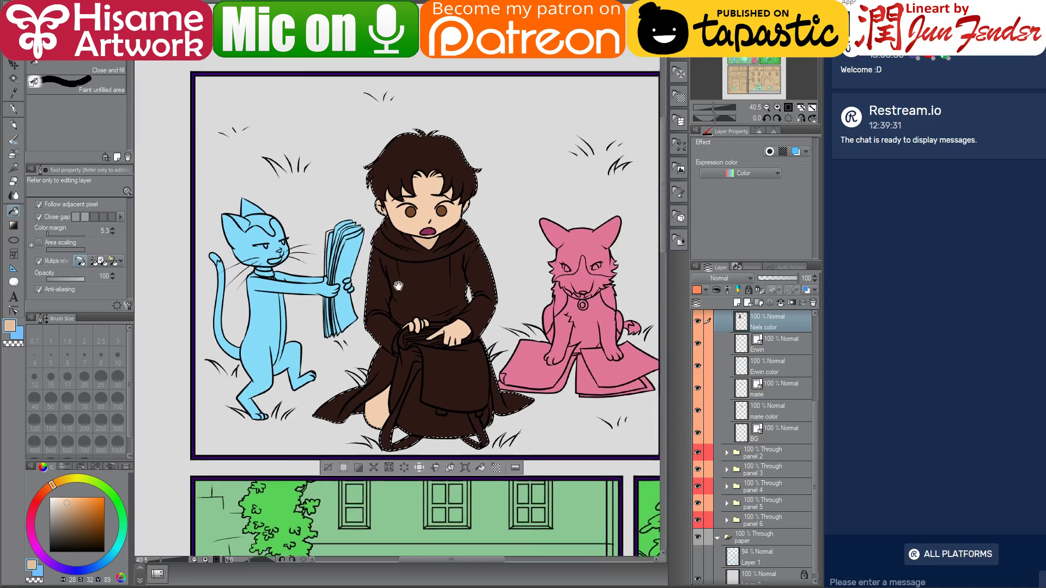
- Fill the boy's robe in panel 1, including sleeves, hood and skirt, with the trouser brown sampled from the reference page, H 34, S 47, V 61
key("ctrl+Tab")
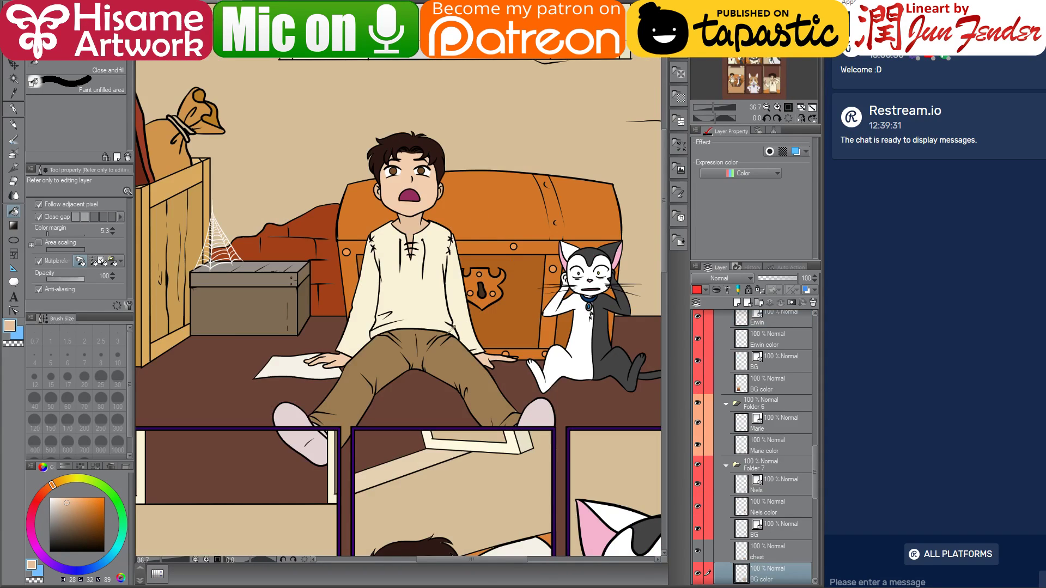
left_click(463, 363, "alt")
key("ctrl+Tab")
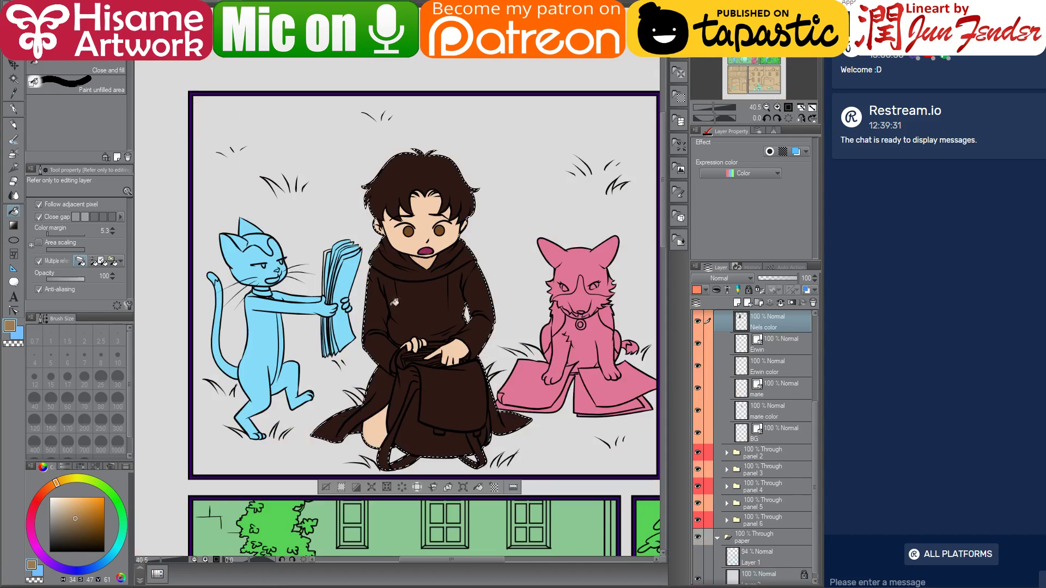
scroll(376, 399, "up", 2)
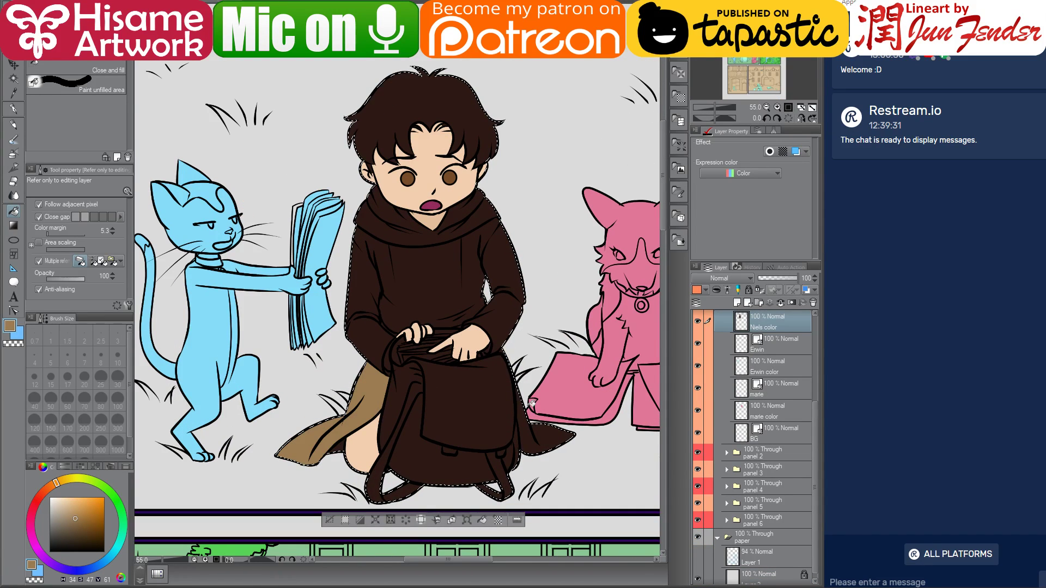
left_click(524, 422)
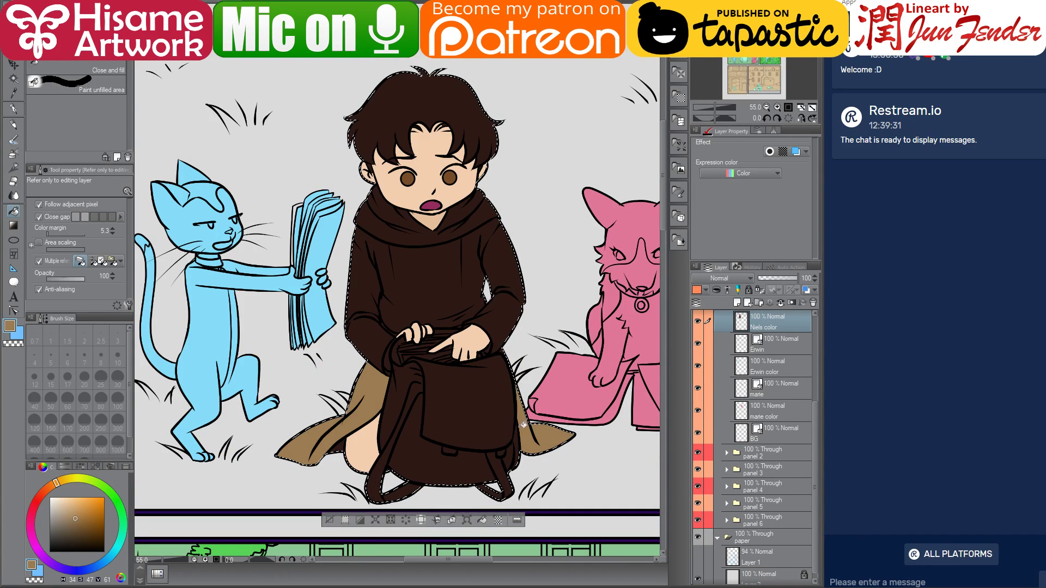
left_click(417, 286)
left_click(382, 331)
left_click(497, 253)
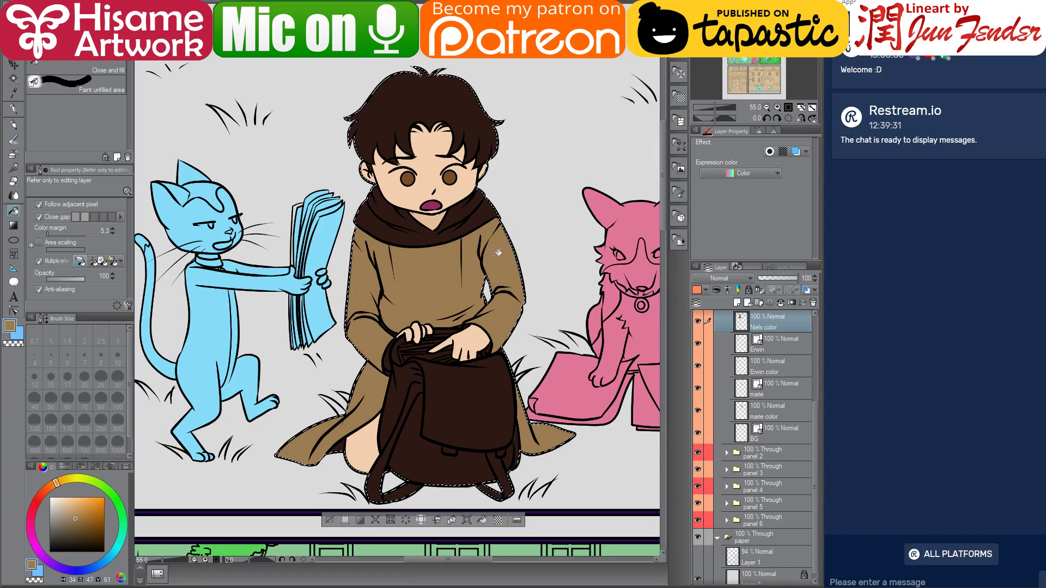
left_click(483, 214)
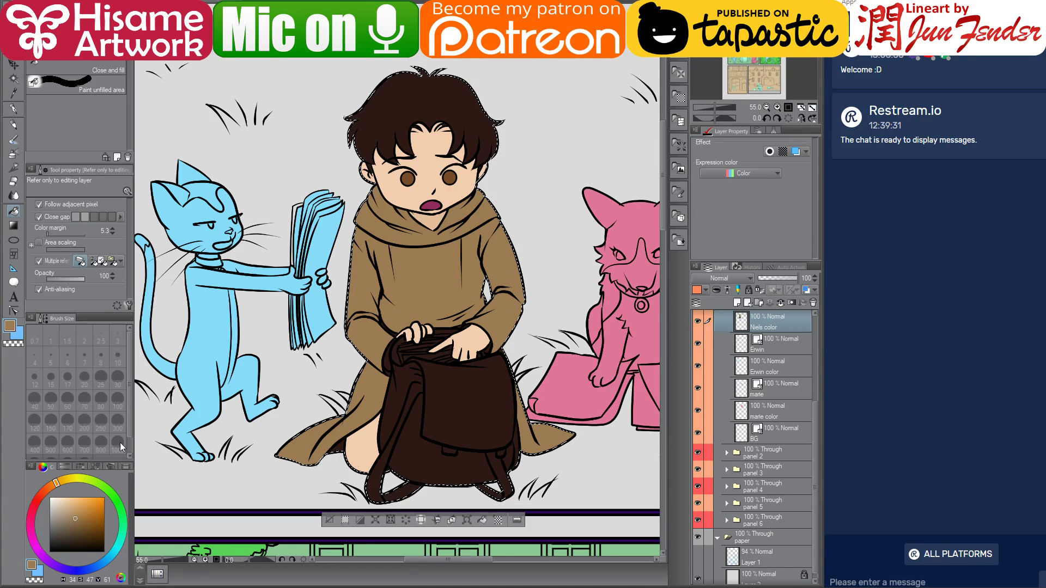
- Fill the unpainted part of the boy's hand at the side of the bag's opening with his skin tone, H 28, S 28, V 95
left_click(80, 525)
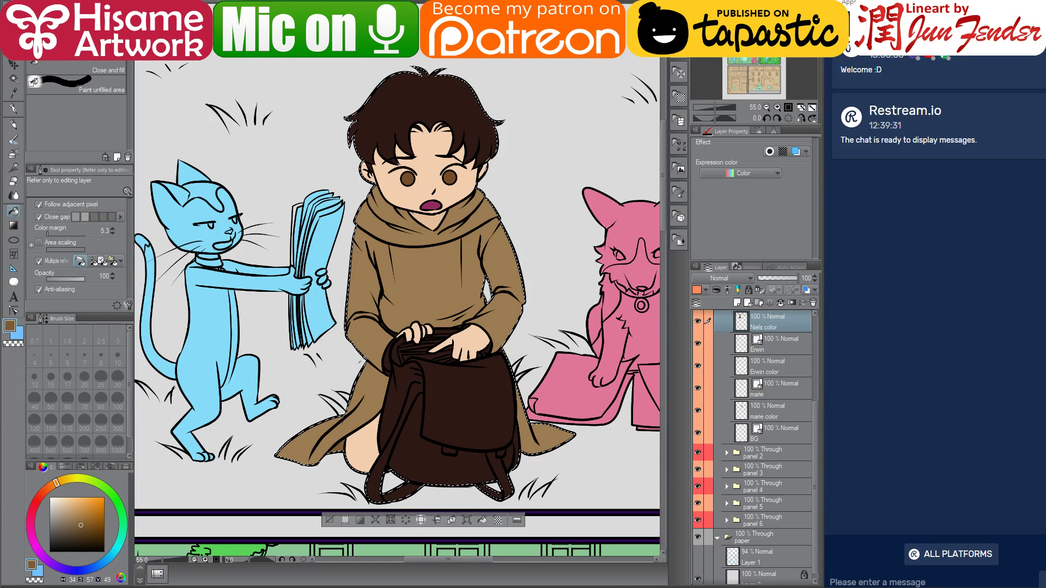
scroll(360, 359, "up", 4)
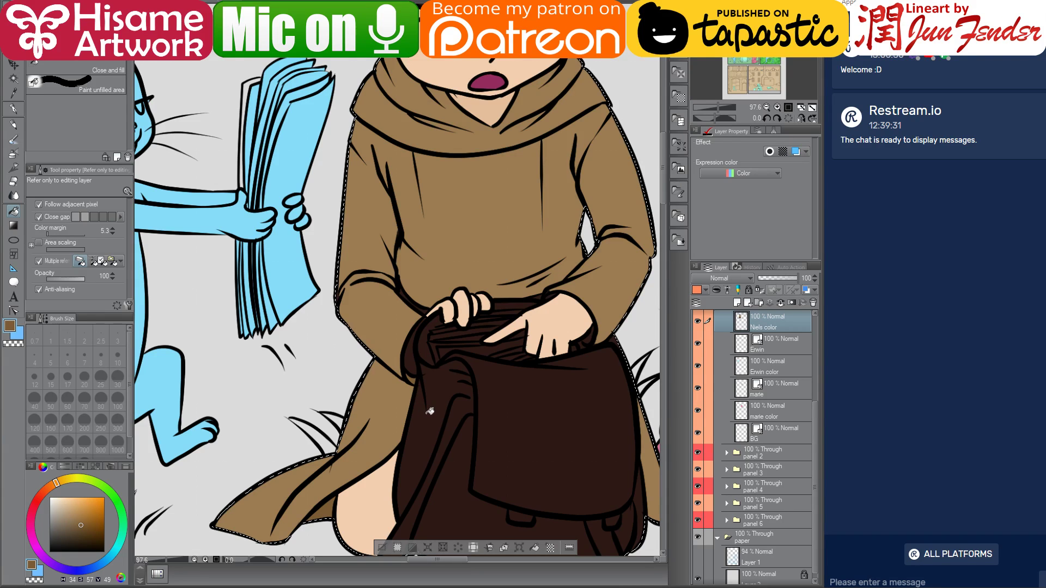
left_click(411, 347, "alt")
left_click(412, 360)
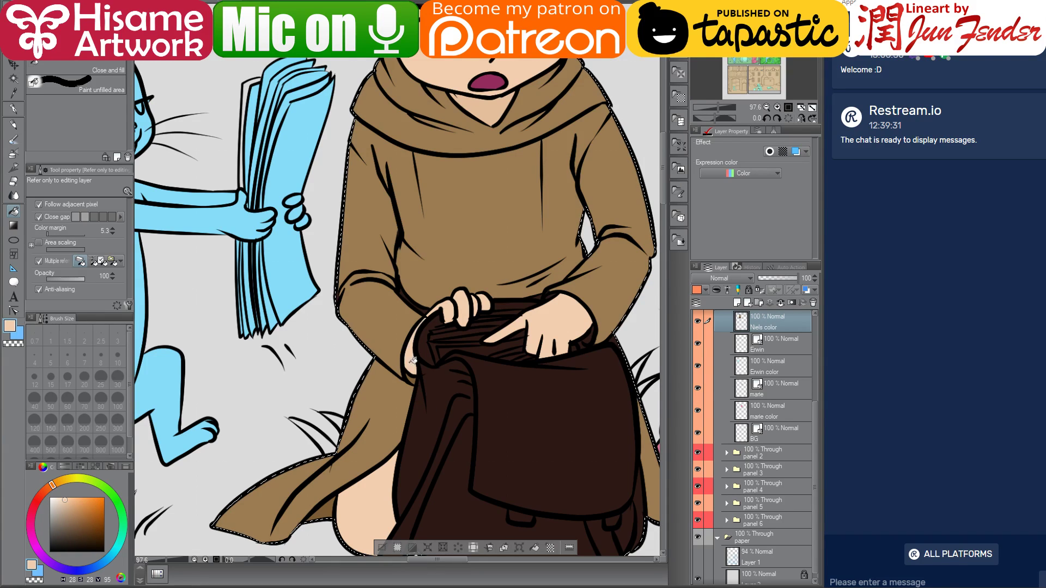
- Look through the reference page, open page_83-clip.clip as another reference, and sample its orange-brown, H 32, S 84, V 64
left_click(428, 305, "alt")
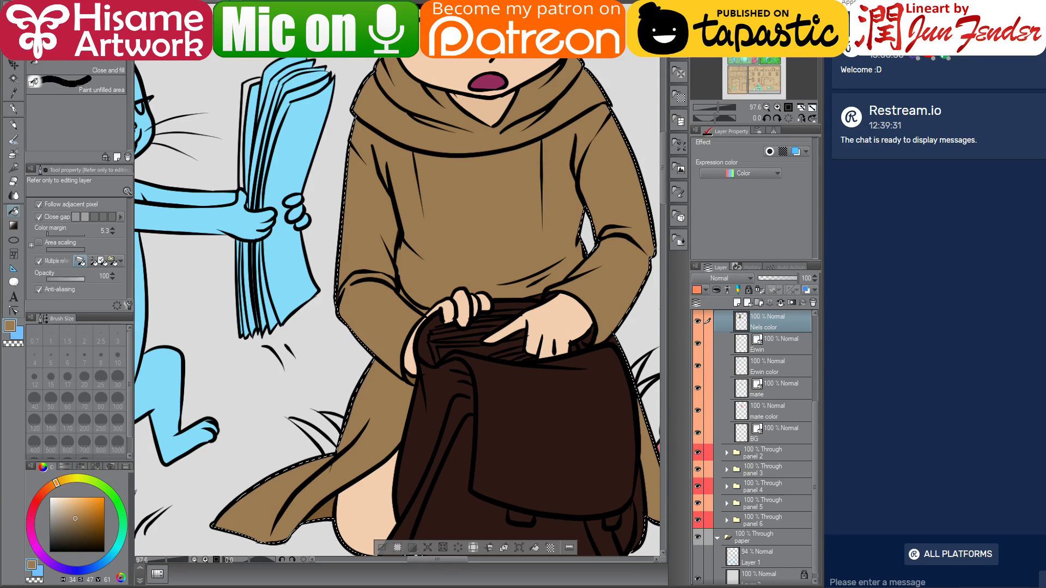
key("ctrl+Tab")
left_click_drag(485, 496, 393, 84)
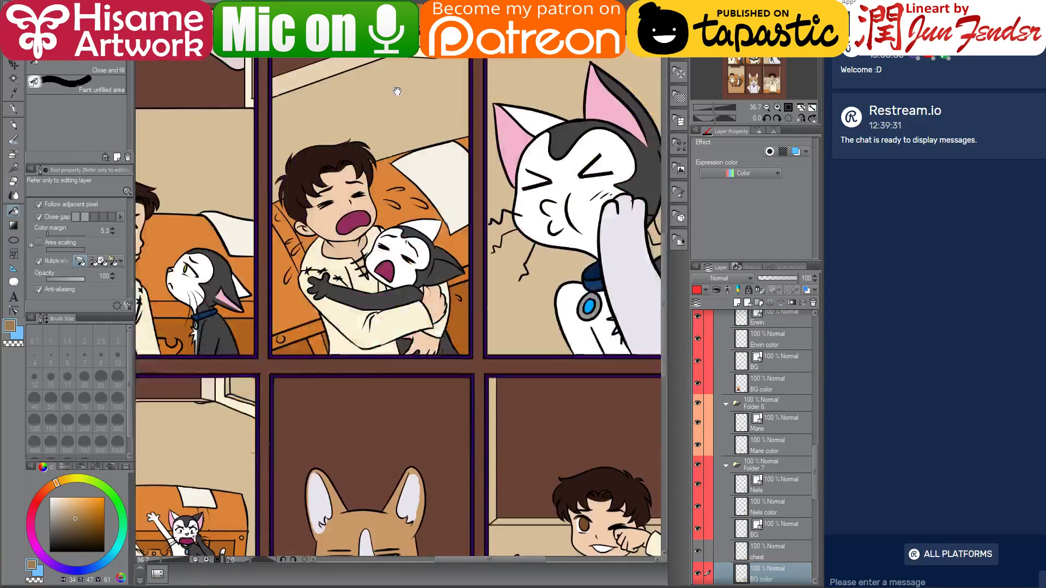
left_click_drag(436, 386, 265, 340)
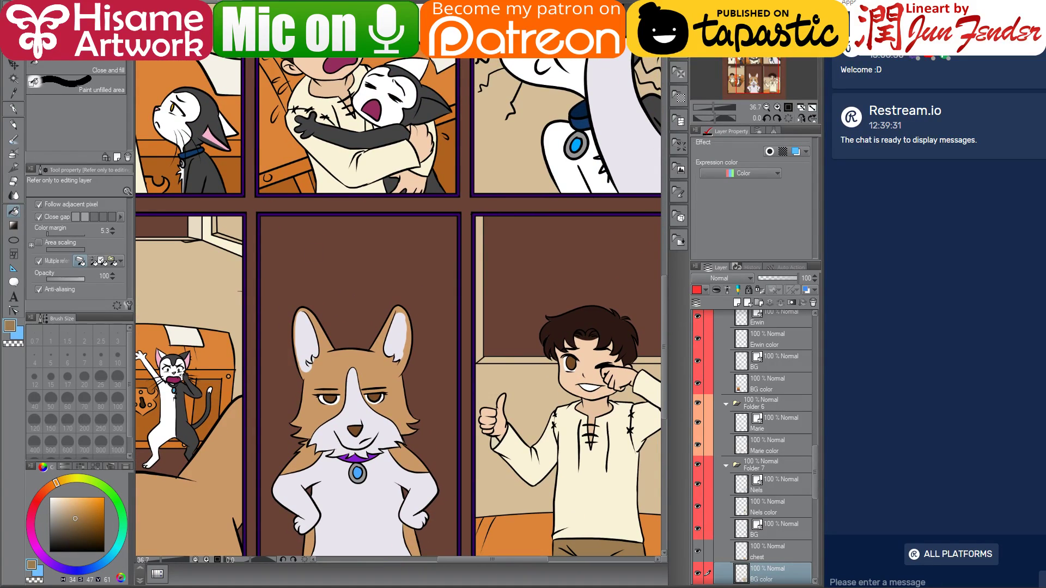
key("alt+Tab")
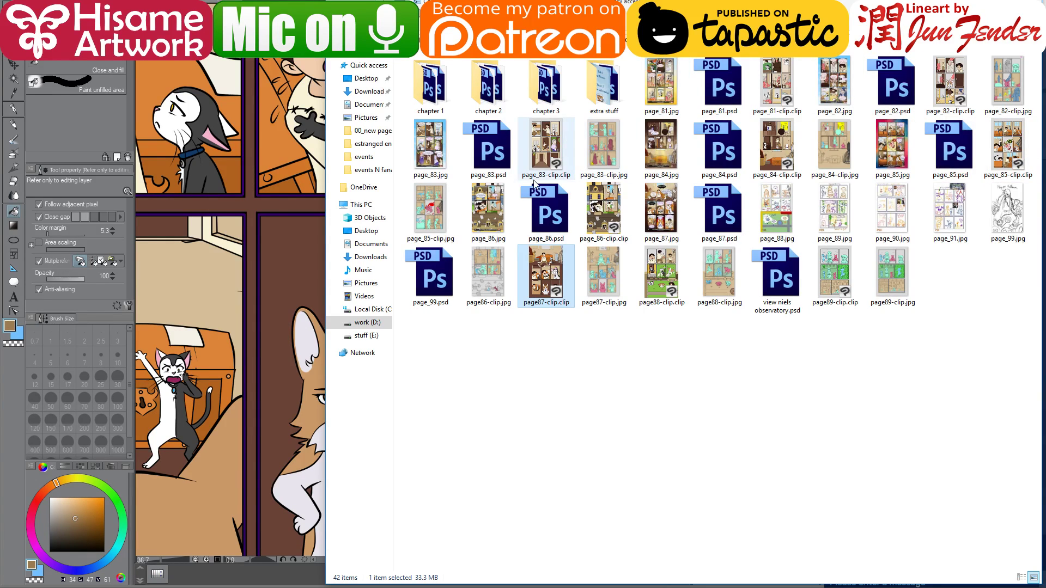
left_click(541, 132)
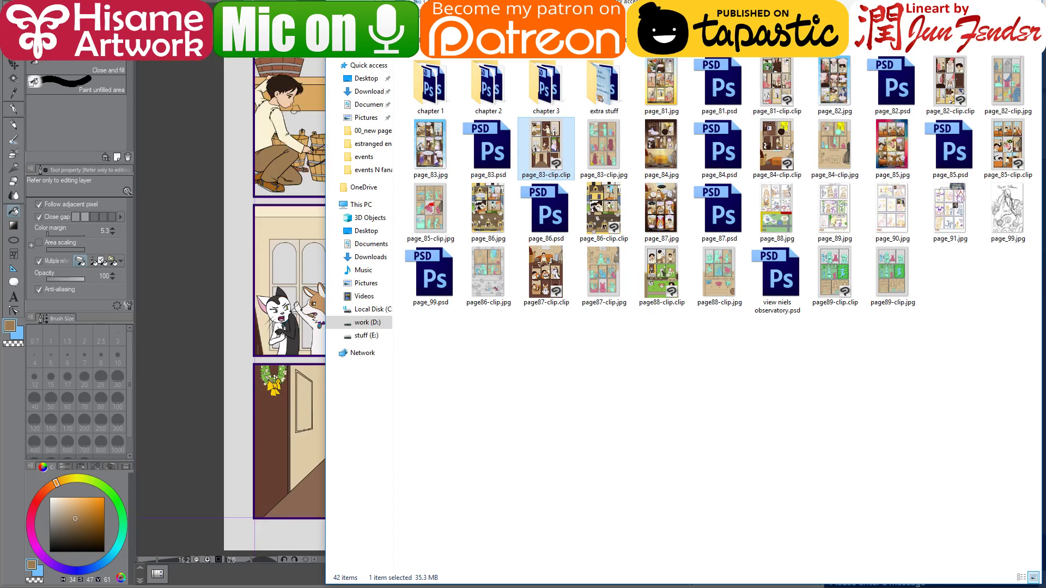
scroll(249, 127, "up", 3)
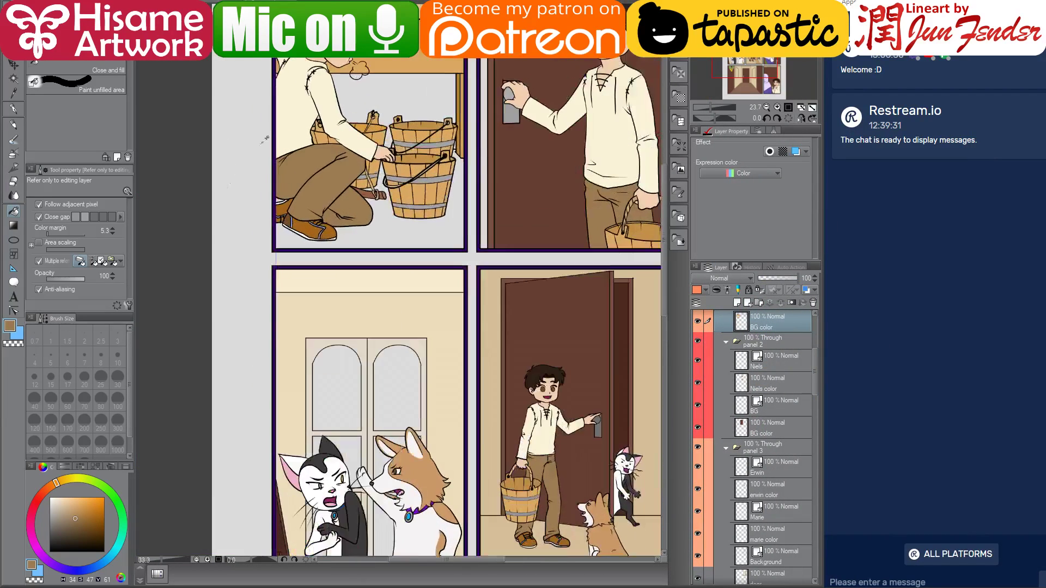
left_click(338, 260, "alt")
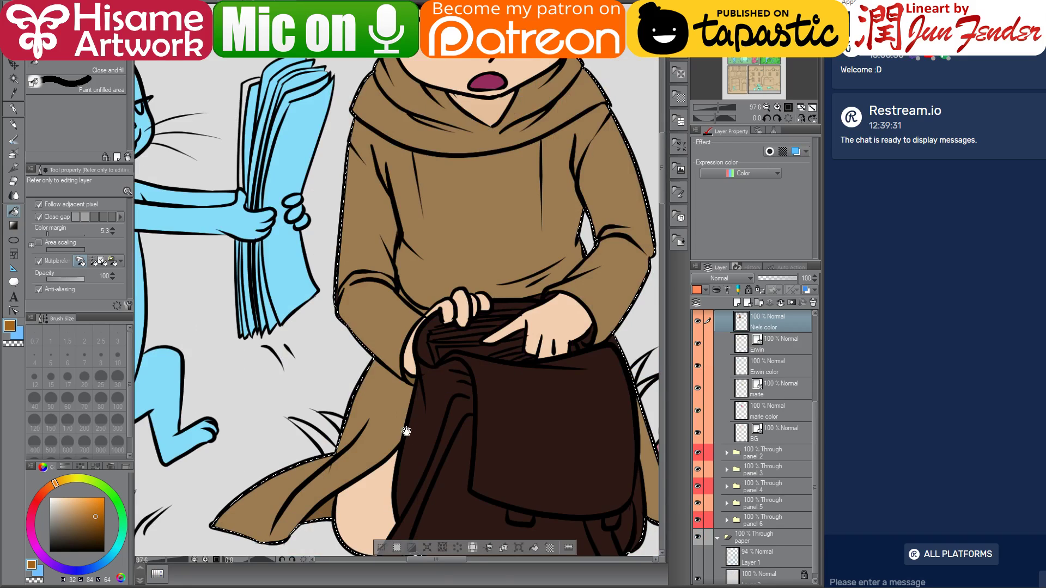
- Fill the bag's flap, front, sides and outer straps in panel 1 with the sampled orange-brown
left_click_drag(369, 499, 304, 375)
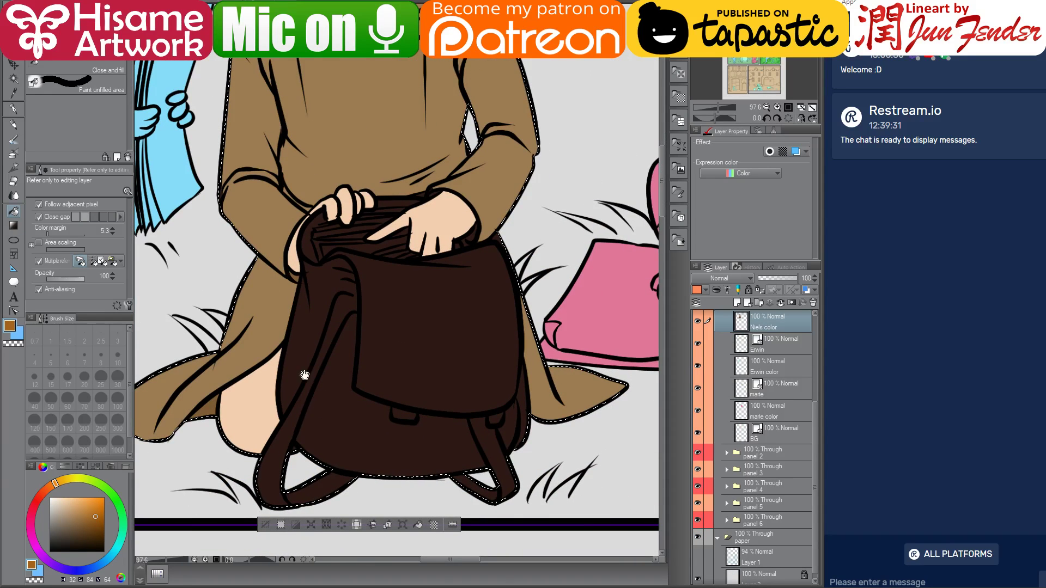
left_click(321, 375)
left_click(402, 338)
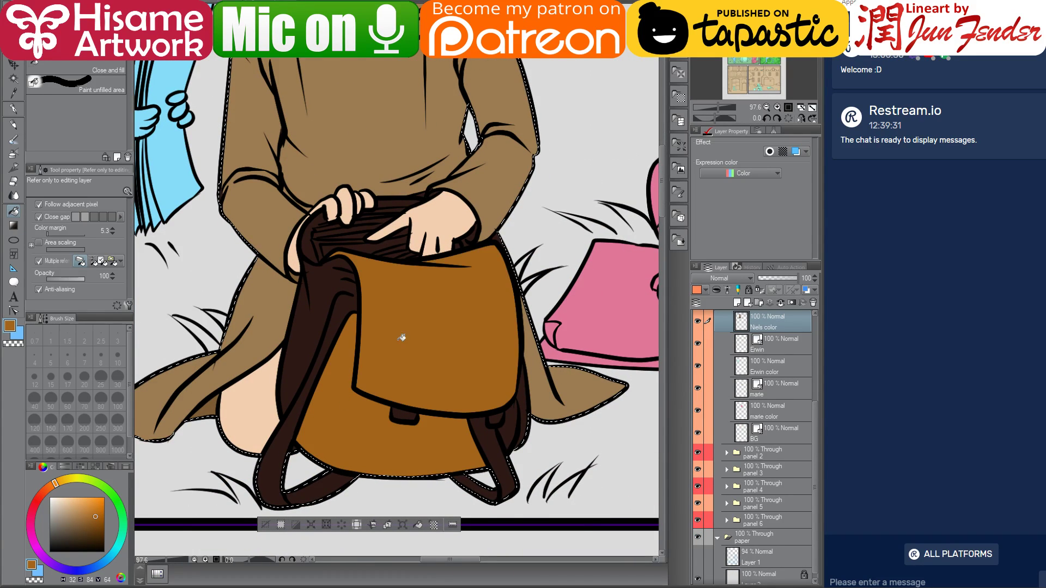
left_click(526, 401)
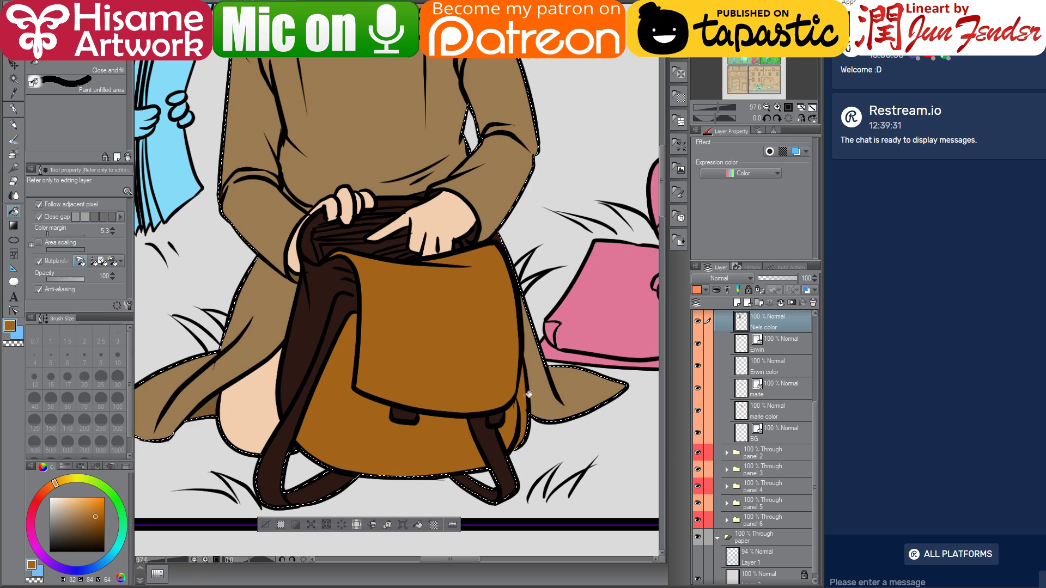
left_click(326, 324)
left_click_drag(361, 269, 460, 260)
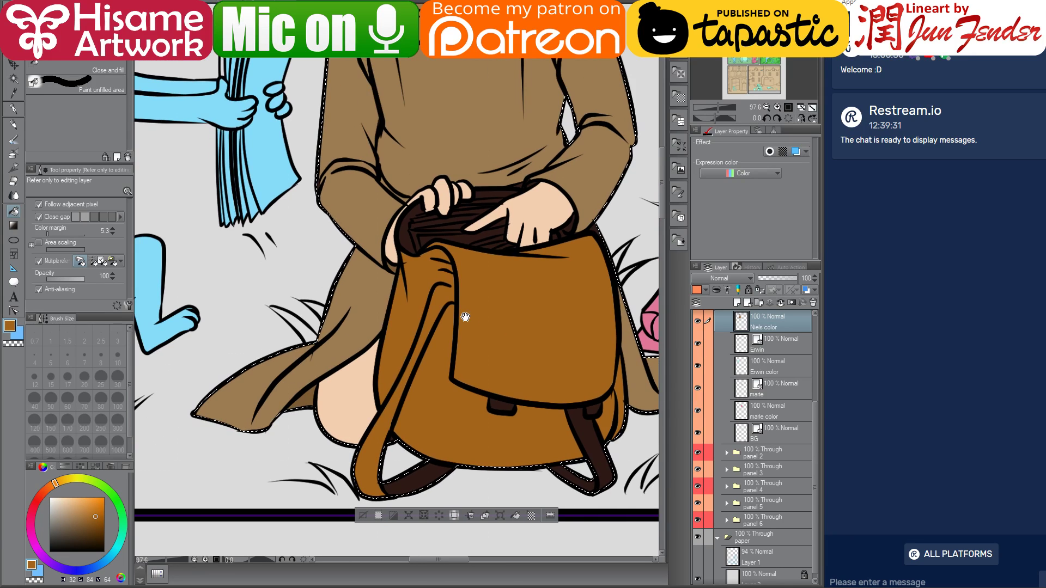
left_click(604, 444)
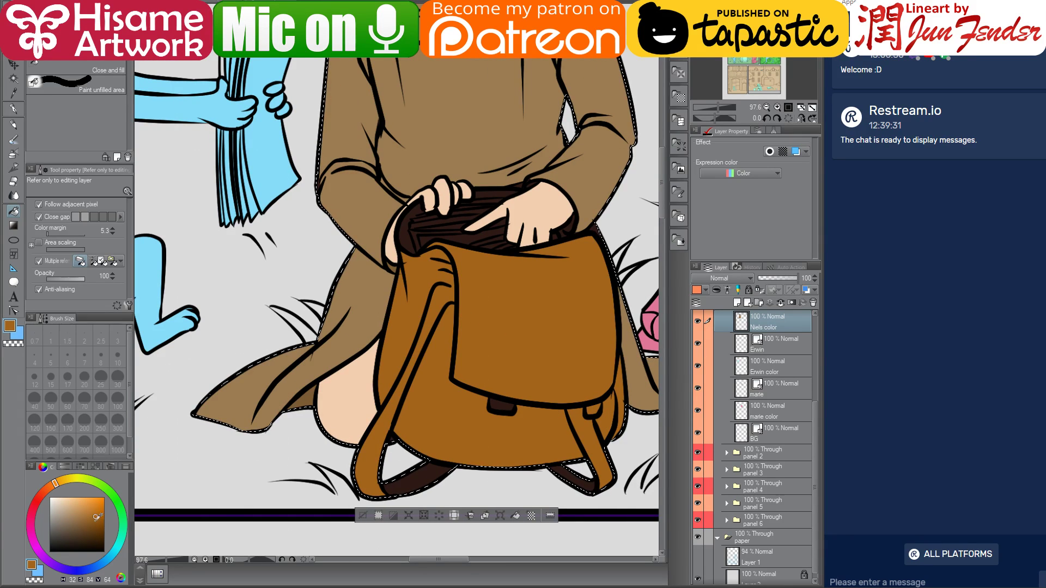
- Fill the bag's clasp with a darker brown, H 32, S 88, V 50, and the straps' inner sides with a lighter H 32, S 74, V 74
left_click(97, 524)
left_click(501, 406)
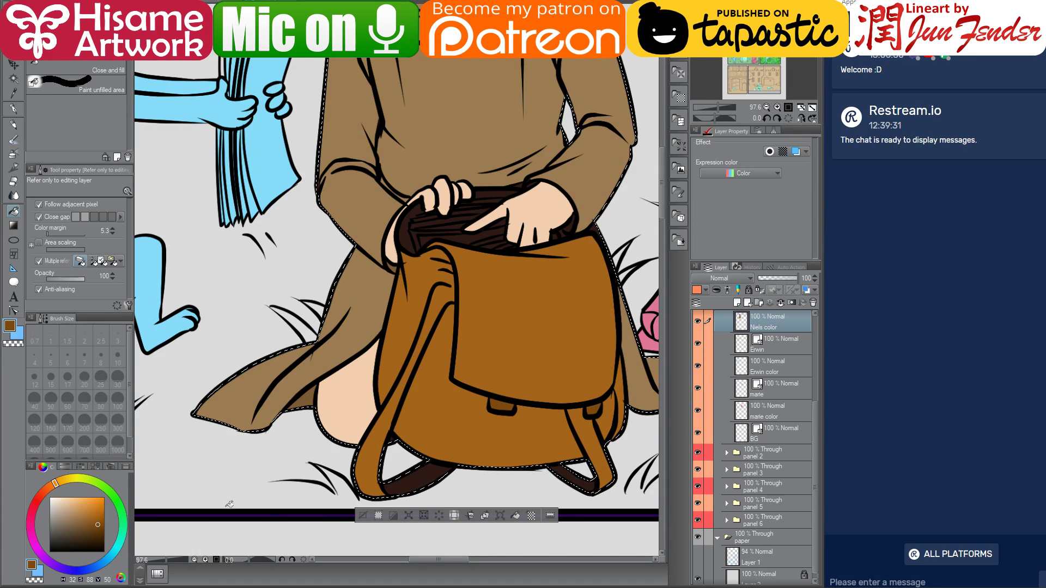
left_click(90, 511)
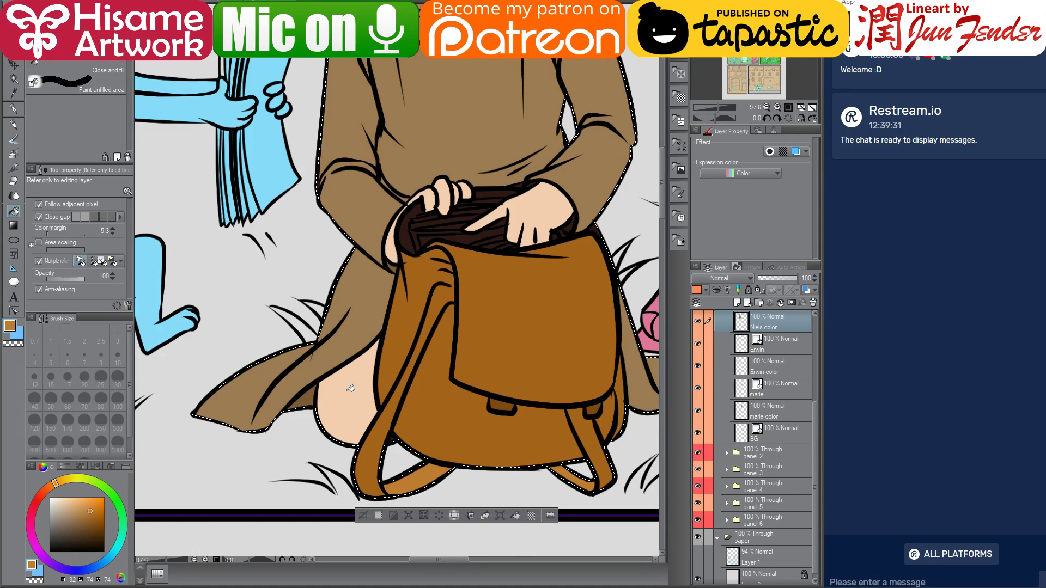
- Fill the inner rim of the bag's opening with the dark brown sampled from the clasp, H 32, S 89, V 49
left_click(366, 413, "alt")
left_click_drag(470, 259, 429, 389)
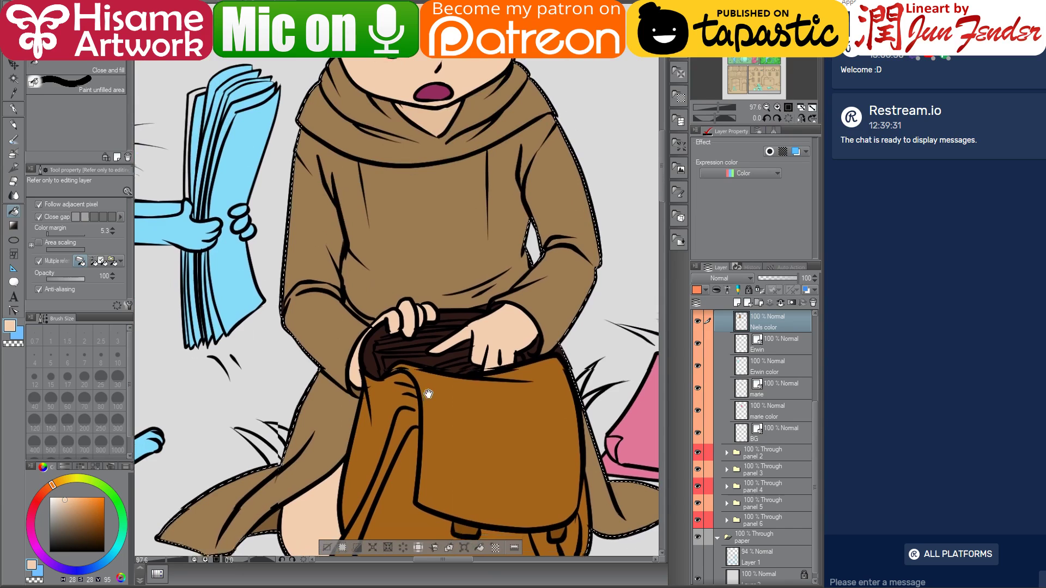
left_click(470, 523, "alt")
left_click(384, 358)
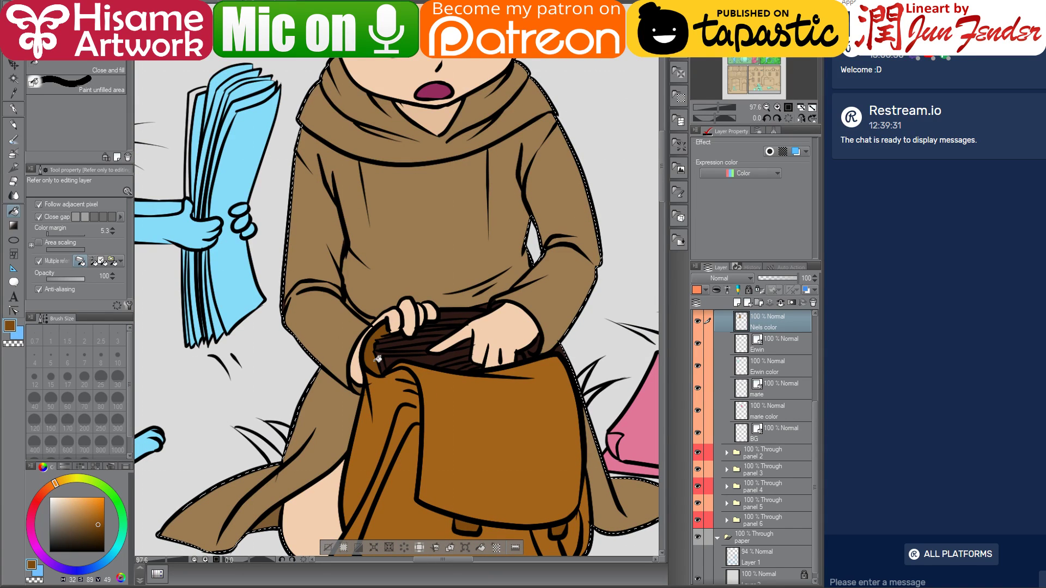
left_click(466, 312)
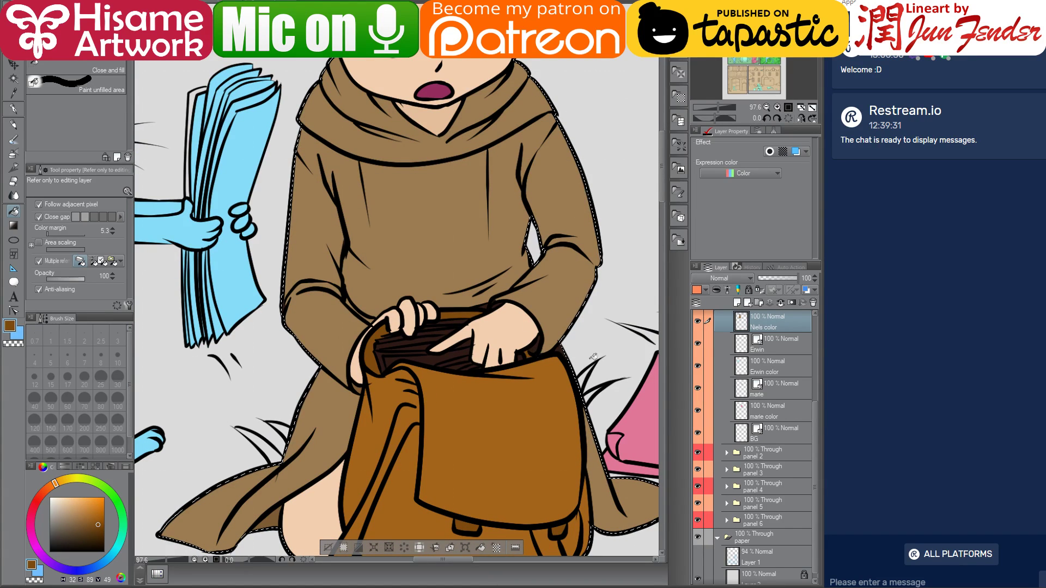
- Fill the papers inside the open bag with an off-white sampled from the reference page, H 44, S 6, V 96
left_click(280, 515, "alt")
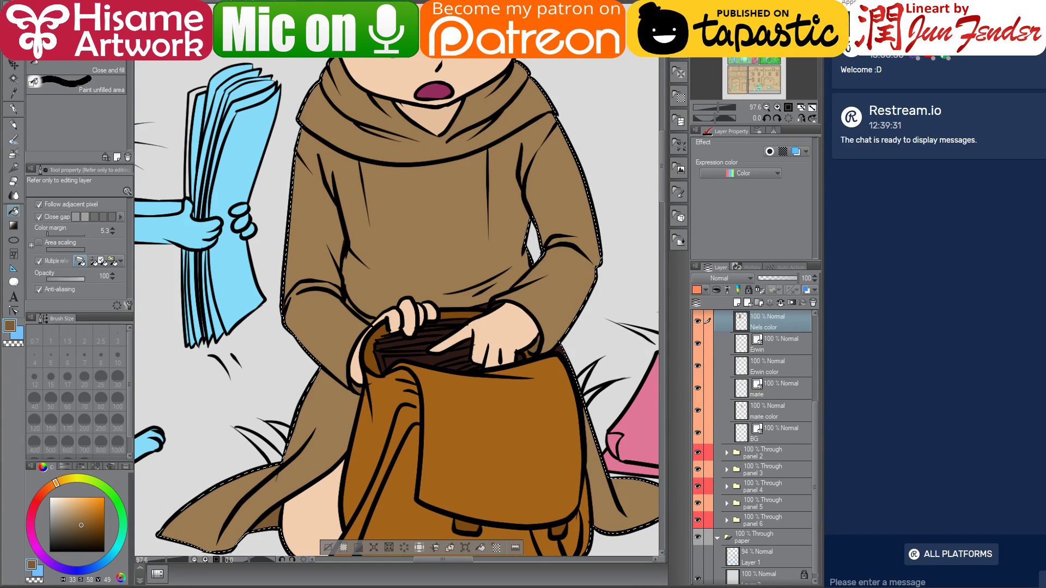
key("ctrl+Tab")
scroll(422, 438, "down", 2)
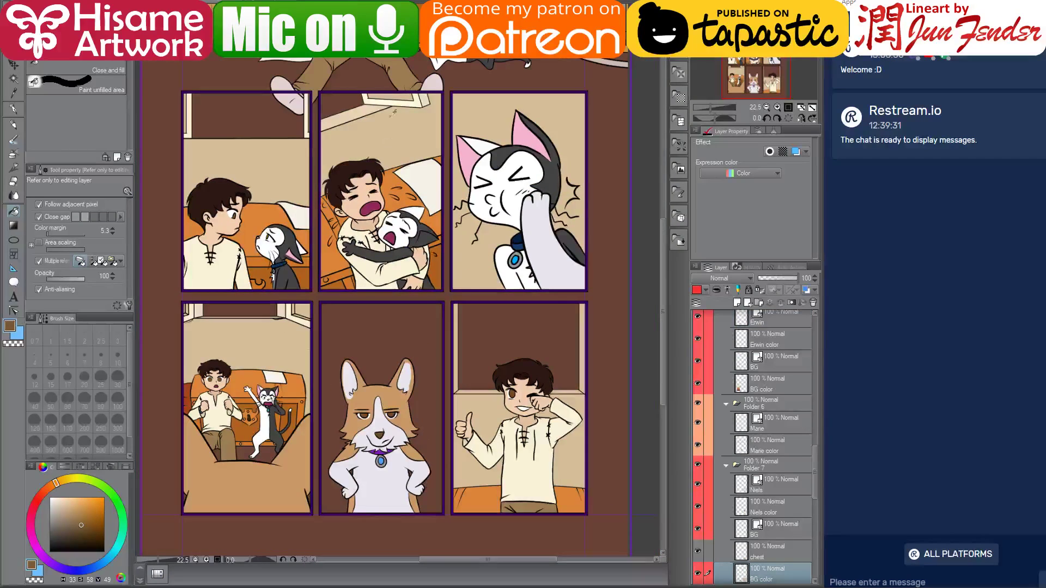
key("ctrl+Tab")
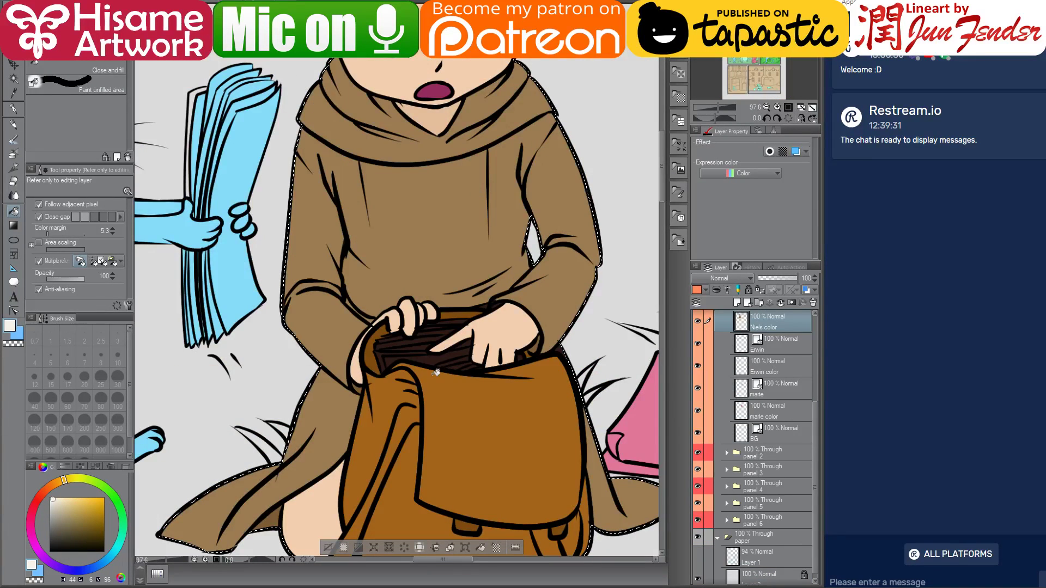
scroll(430, 362, "up", 2)
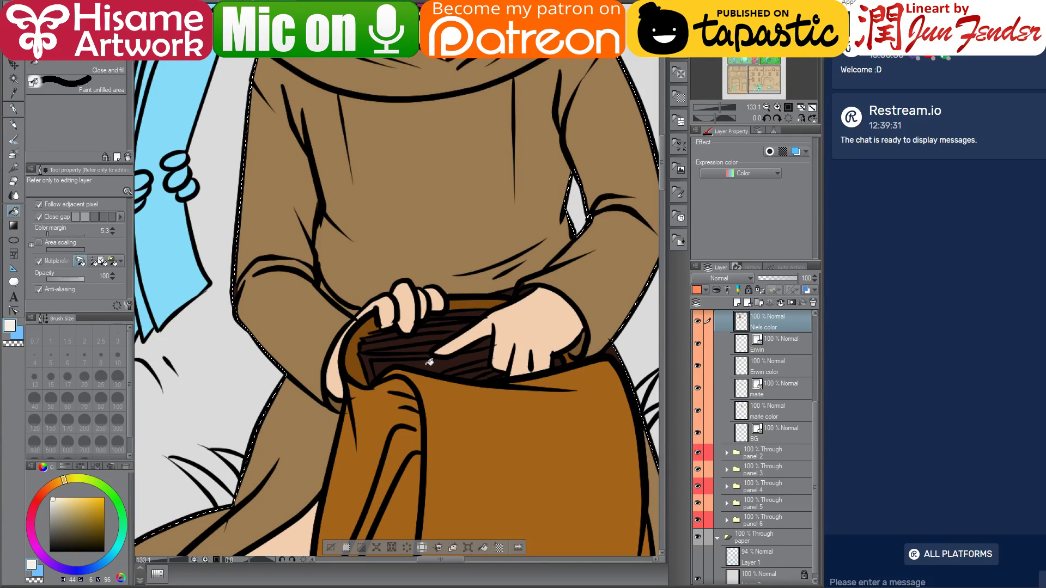
left_click(429, 362)
left_click(428, 347)
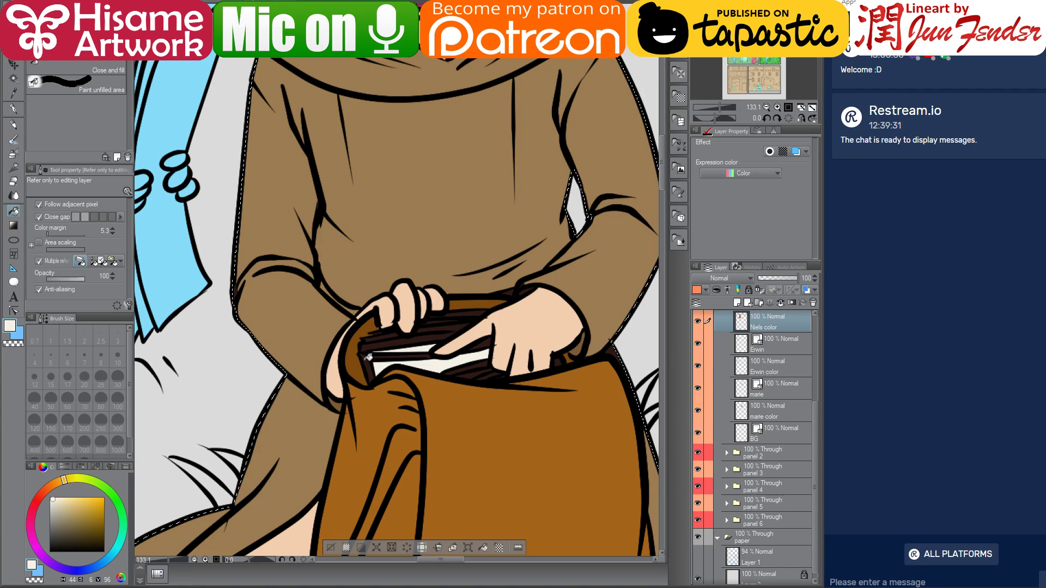
left_click(368, 357)
left_click(375, 343)
left_click(383, 335)
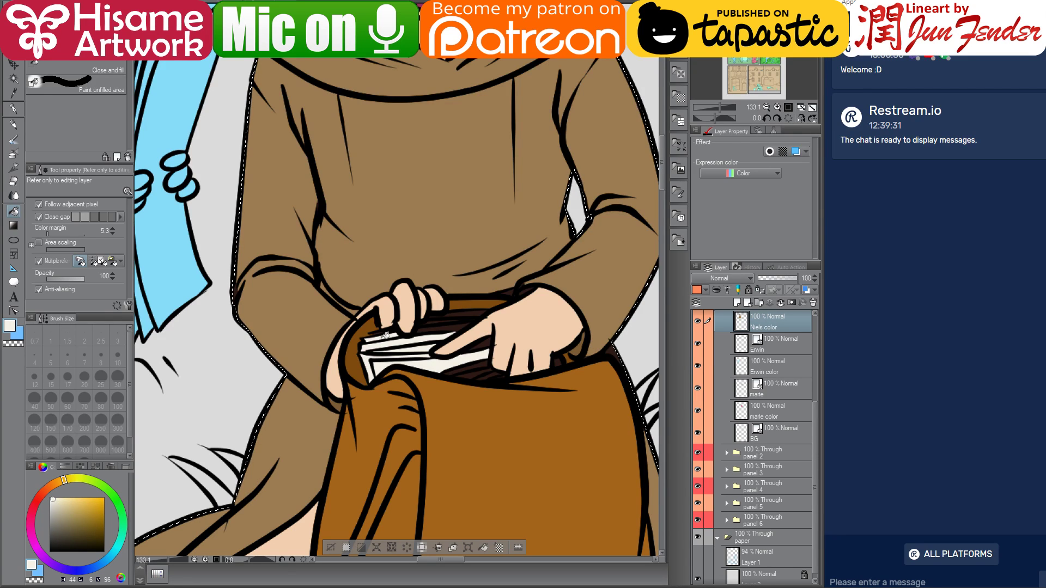
left_click(457, 327)
left_click(436, 321)
left_click(470, 314)
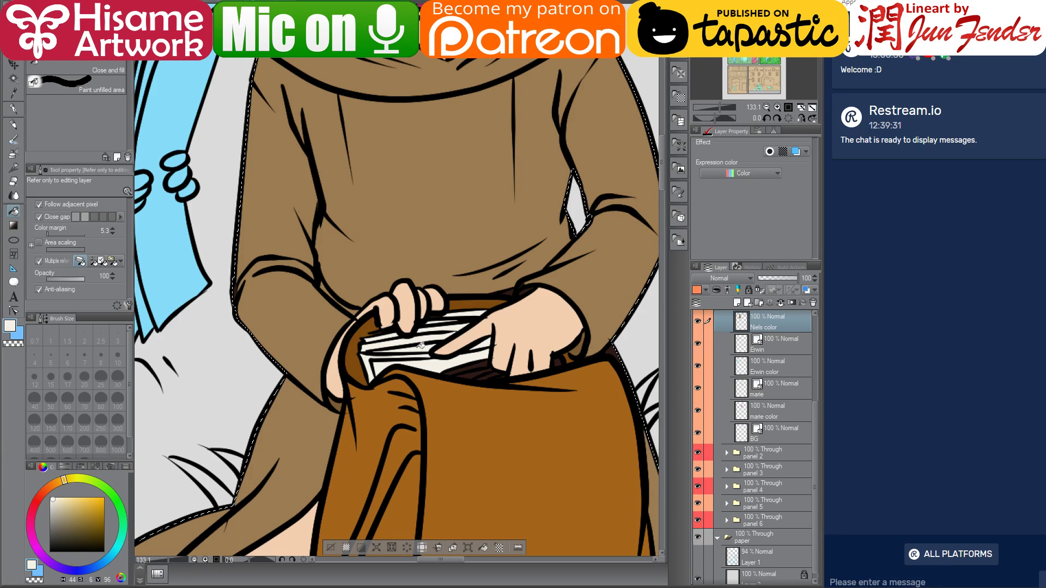
left_click(483, 371)
left_click(483, 373)
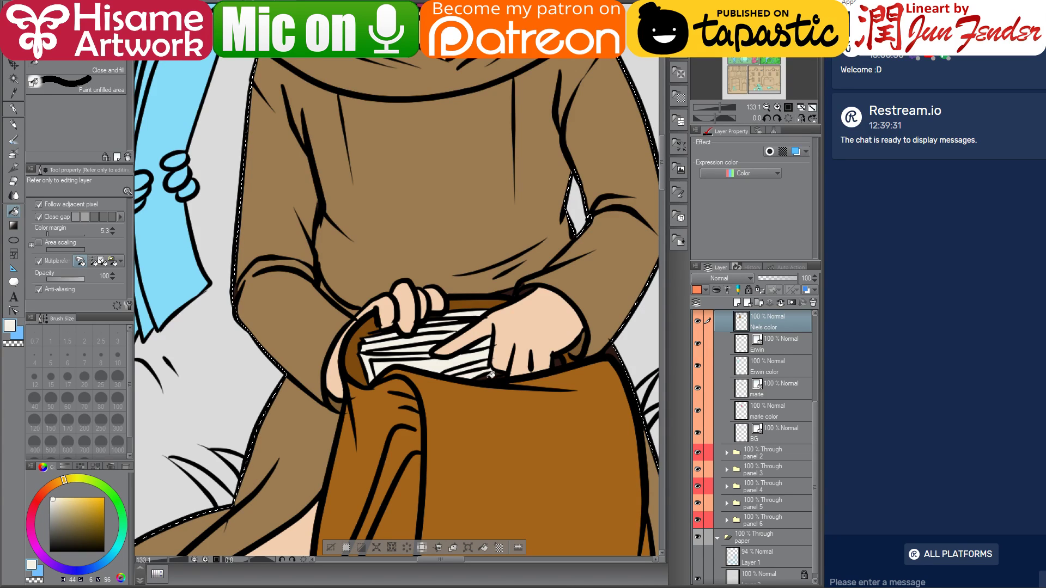
- Fill leftover gaps around the hand in the bag with sampled skin tone (H 28, S 28, V 95), paper off-white and robe brown (H 34, S 47, V 61)
left_click(561, 358, "alt")
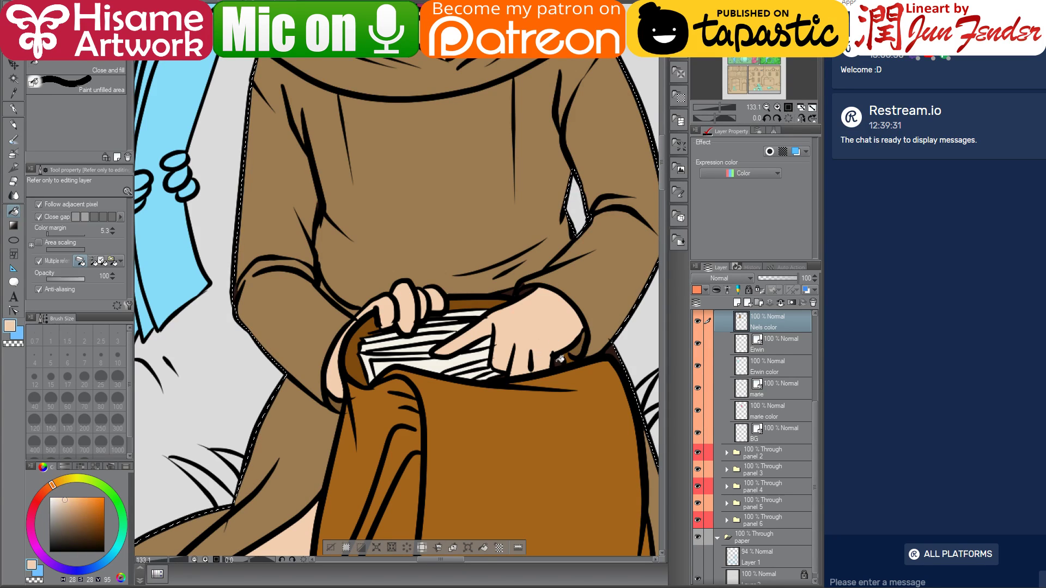
left_click(496, 372, "alt")
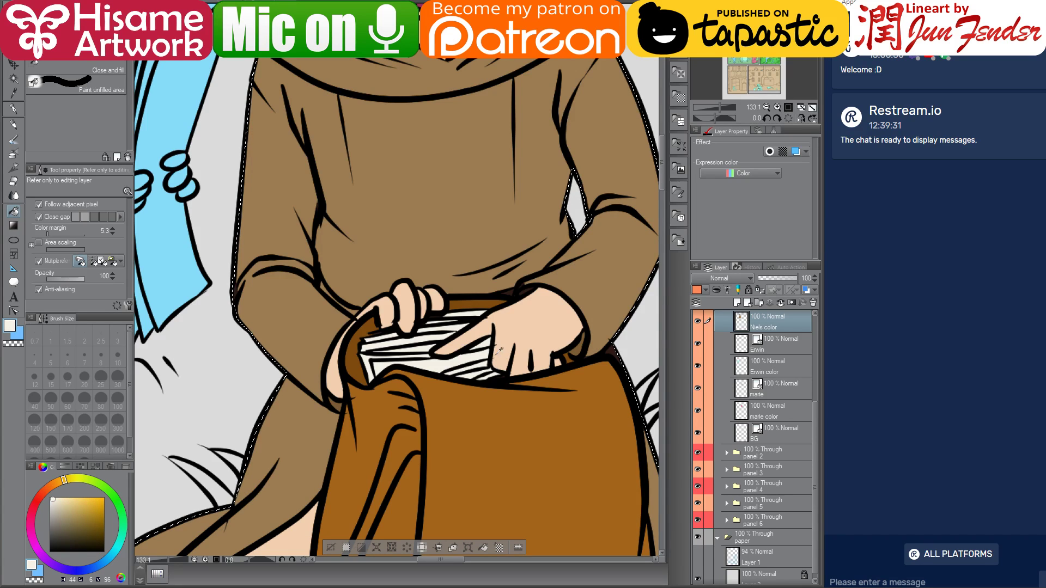
left_click(600, 309, "alt")
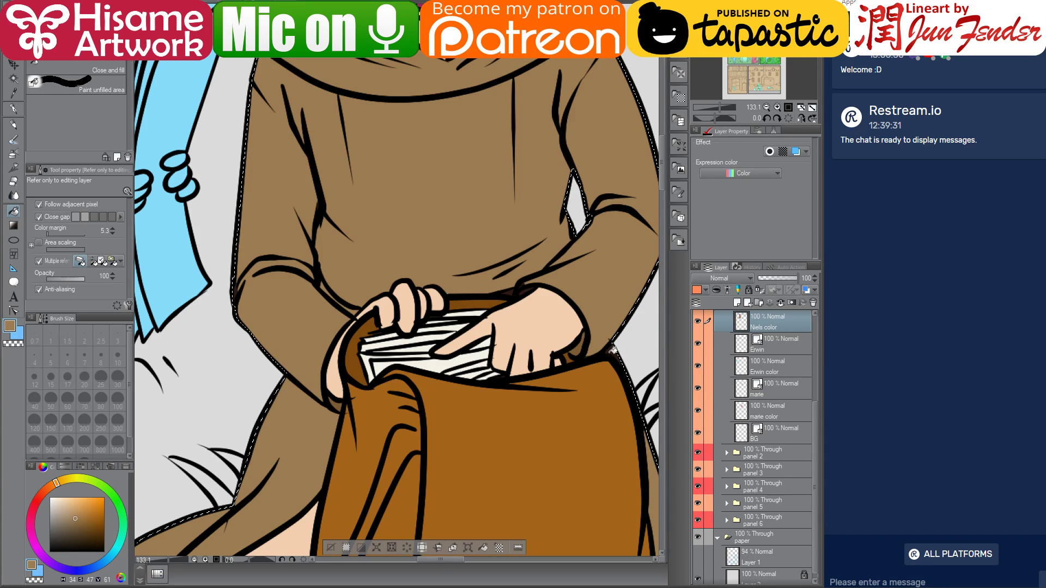
left_click(528, 289)
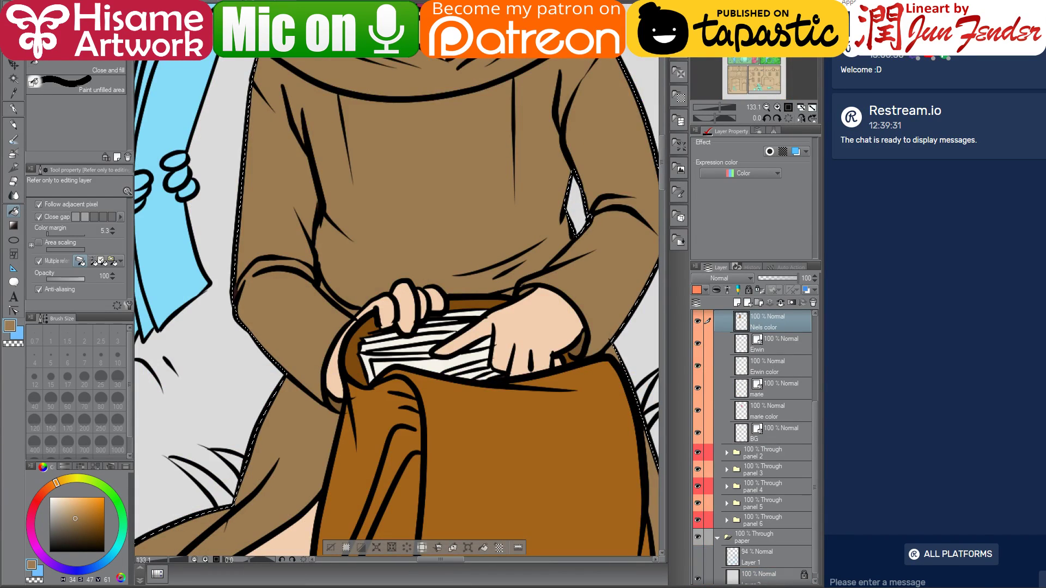
- Open page_29-clip.clip from the chapter 2 folder as a colour reference
key("alt+Tab")
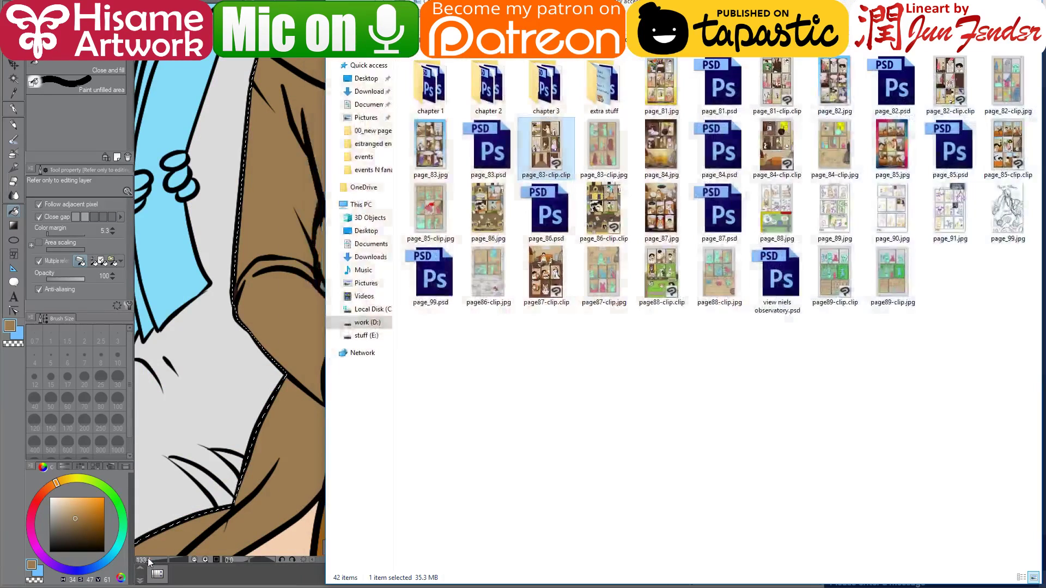
double_click(492, 82)
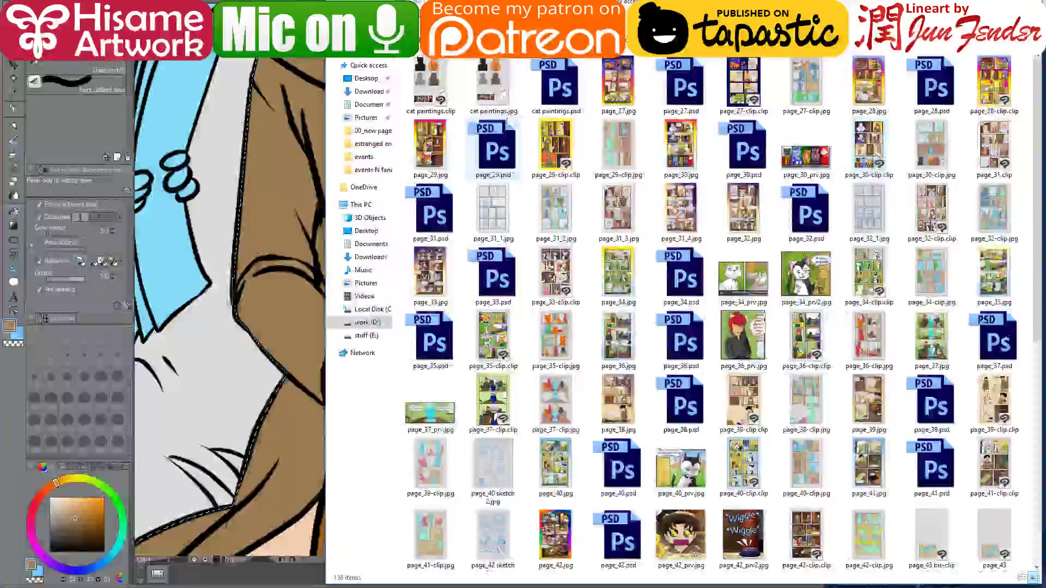
left_click(553, 147)
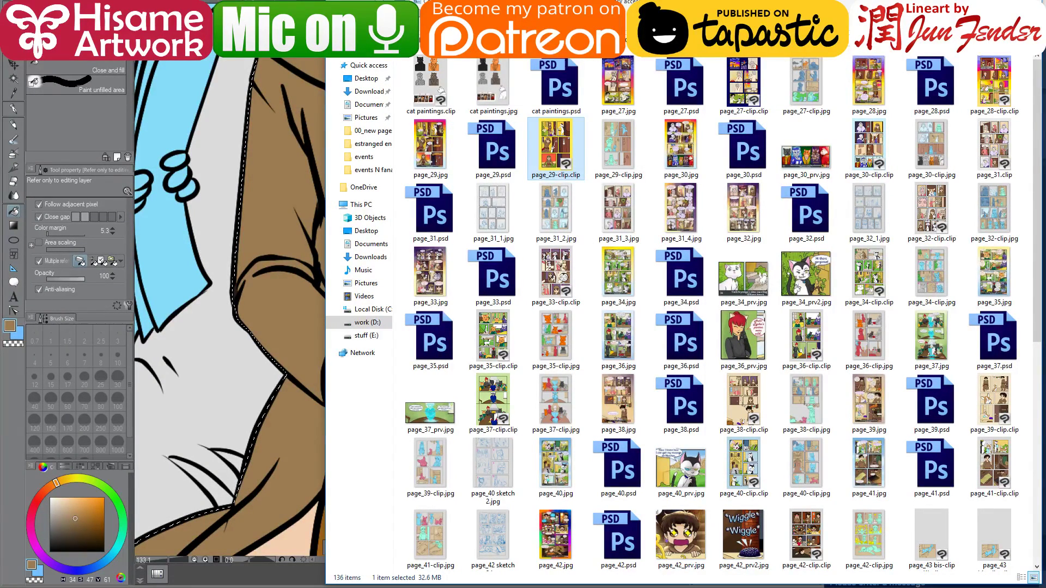
left_click(239, 296)
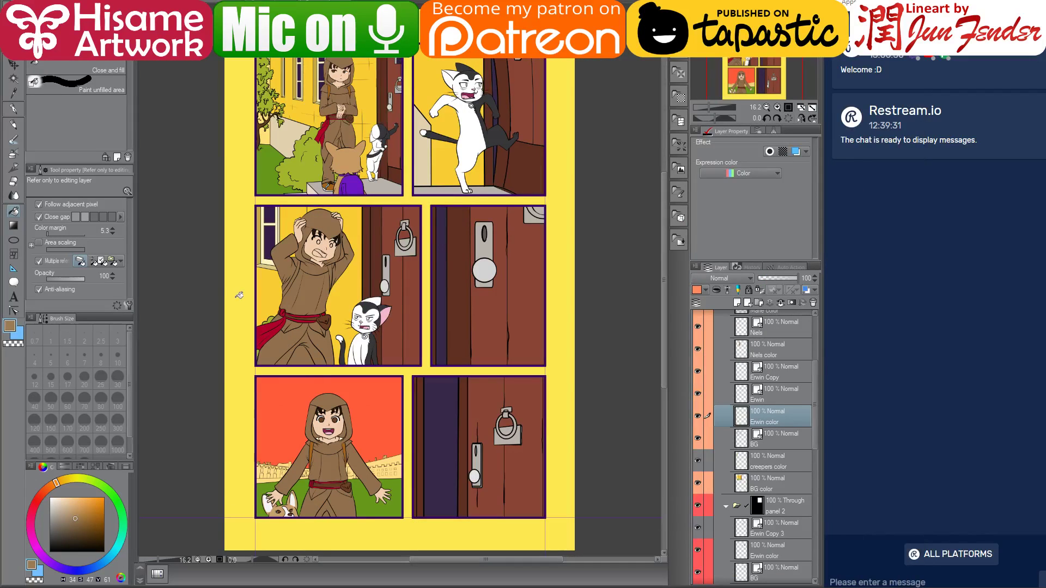
- Fill the sash visible behind the bag in panel 1 with the red sampled from page 29's sash, H 345, S 100, V 69
scroll(261, 322, "up", 1)
left_click(260, 321, "alt")
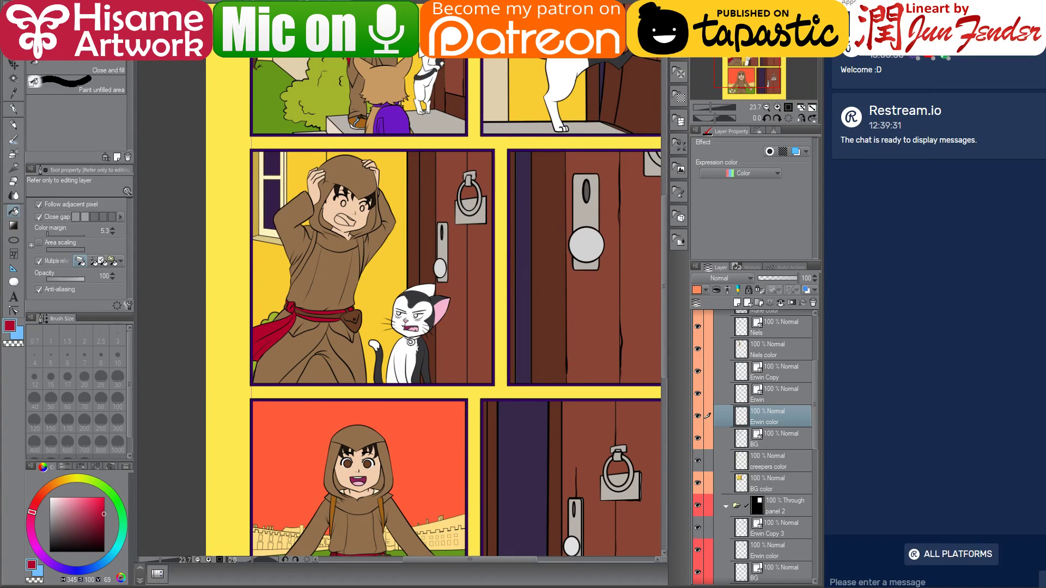
key("ctrl+Tab")
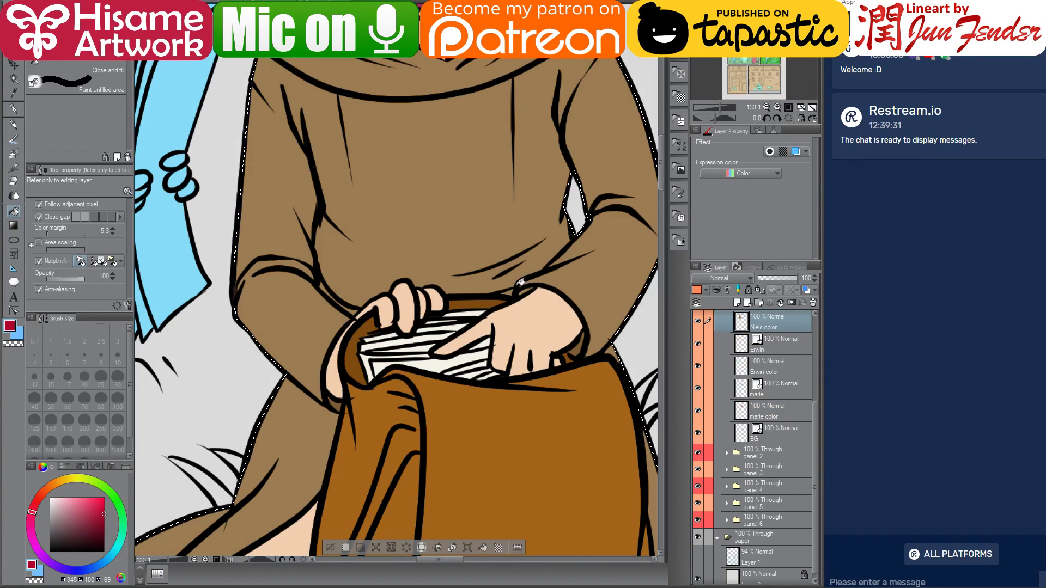
mouse_move(512, 291)
left_mouse_down()
mouse_move(380, 296)
mouse_move(356, 311)
mouse_move(408, 304)
mouse_move(327, 285)
left_mouse_up()
scroll(440, 283, "down", 2)
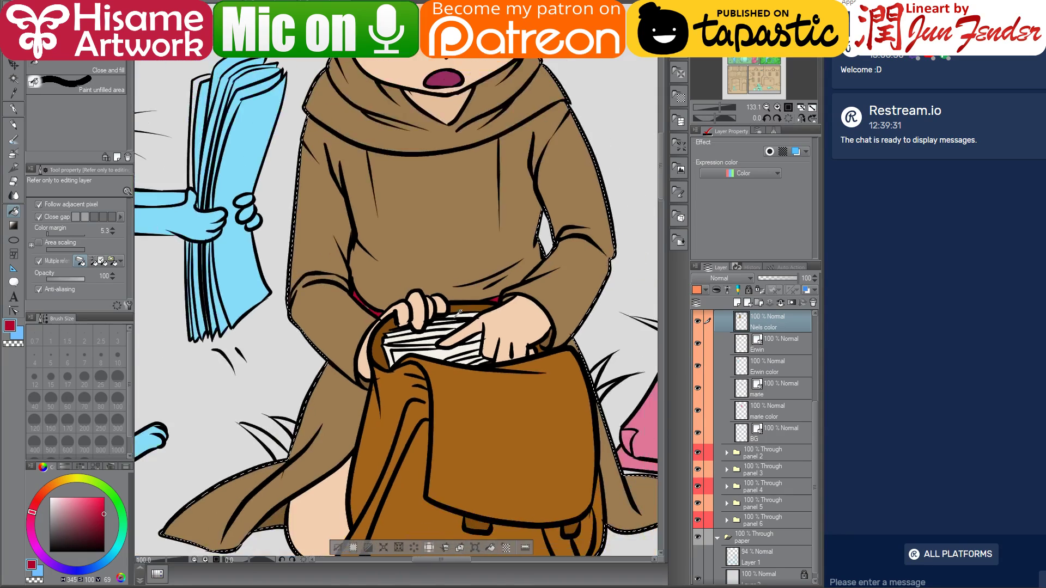
scroll(356, 323, "down", 1)
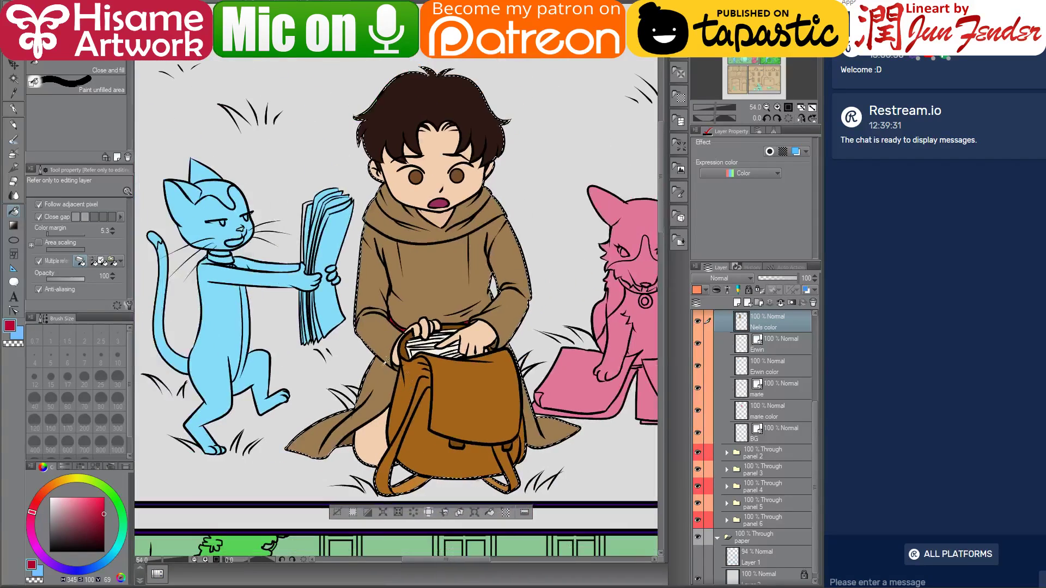
- Select the Erwin color layer's painted area and recolour the whole cat dark grey, H 0, S 0, V 27, with the G-pen at size 1700
left_click_drag(357, 323, 397, 340)
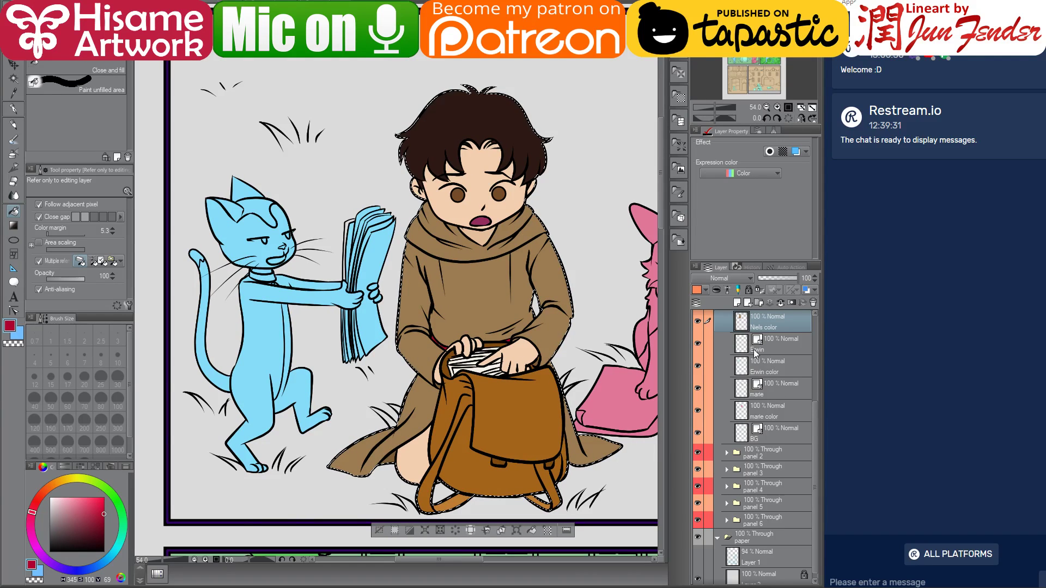
left_click(744, 364)
left_click(740, 363, "ctrl")
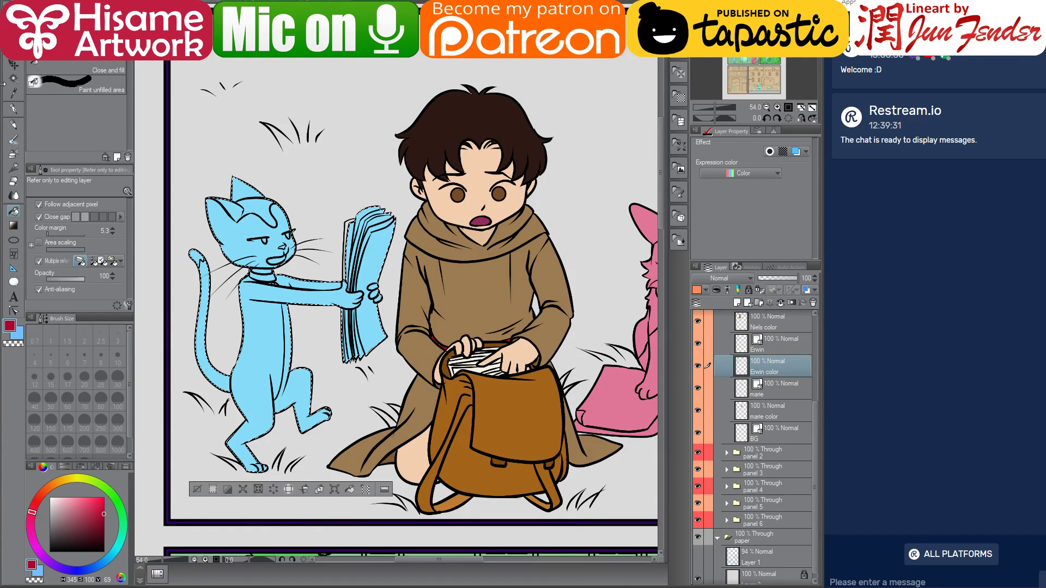
left_click(14, 109)
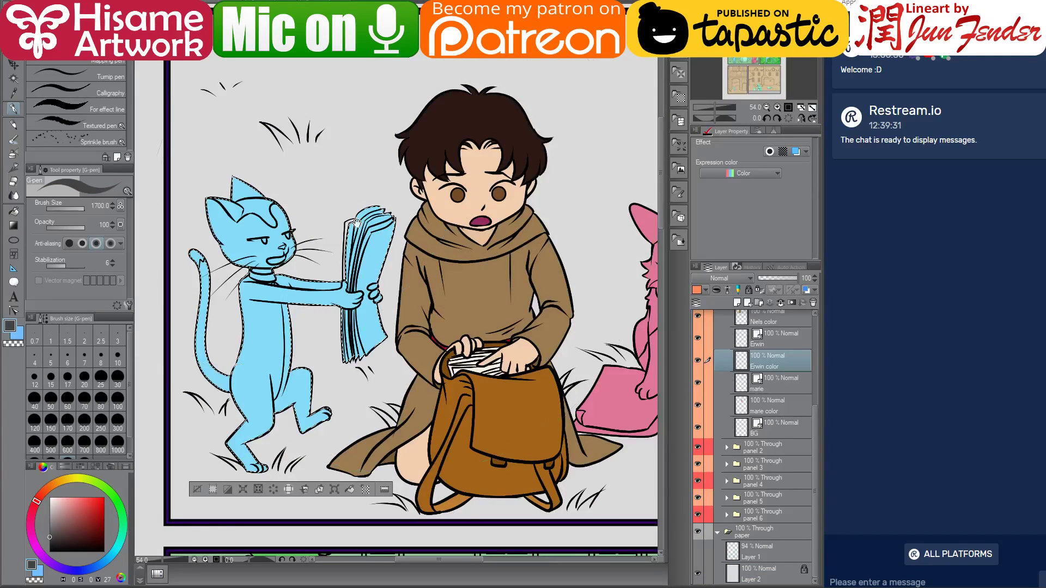
left_click(311, 381)
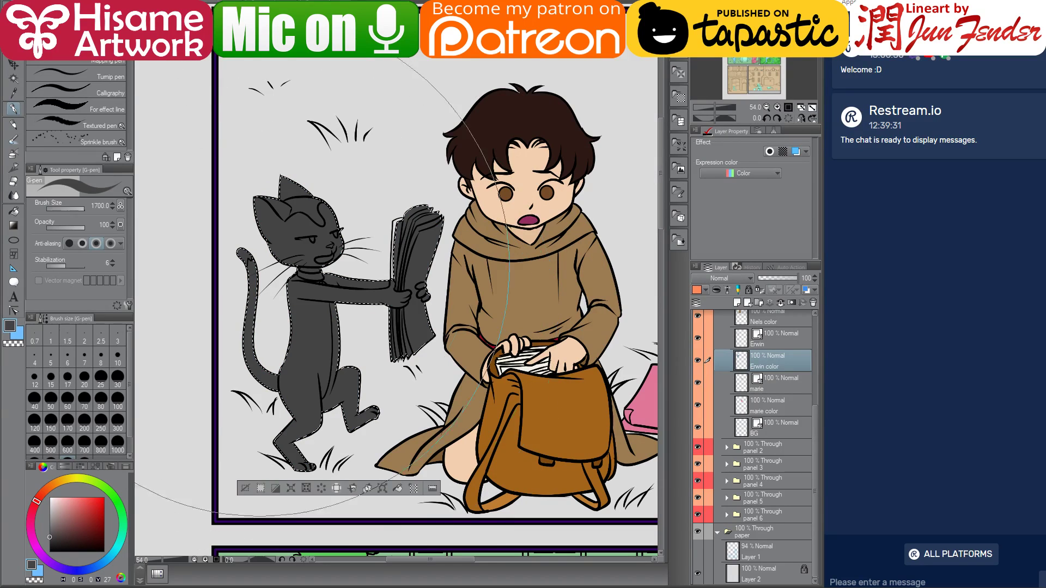
- Fill the cat's belly, near arm, standing leg, face and tail tip with white, H 0, S 0, V 100
left_click(50, 498)
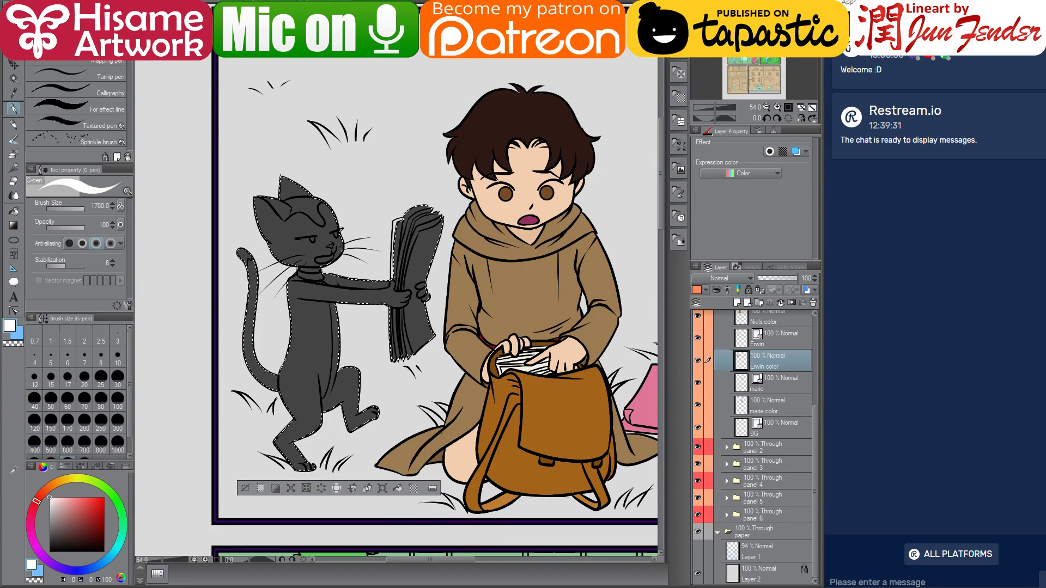
left_click(14, 211)
left_click(310, 326)
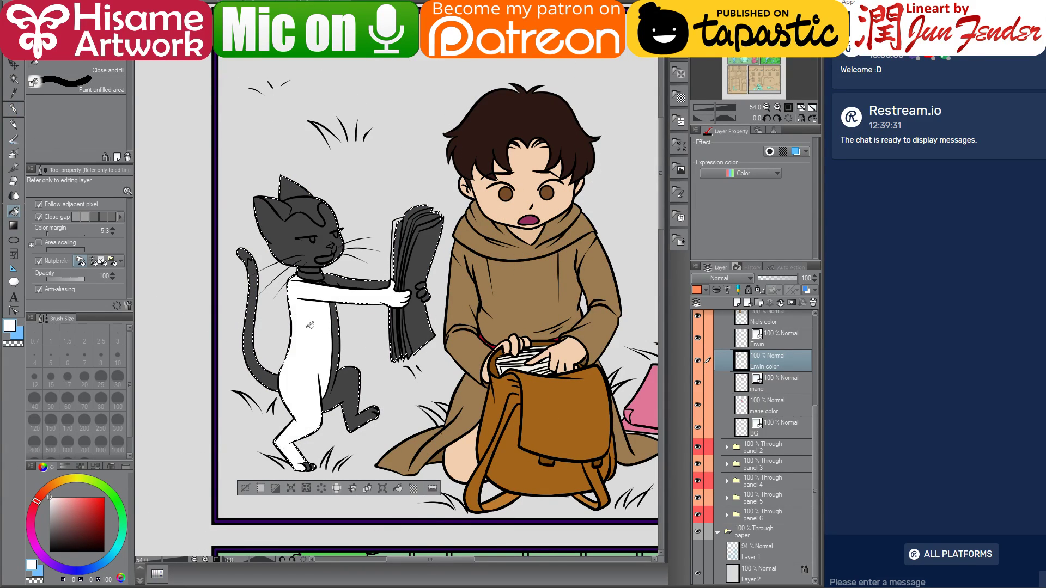
scroll(262, 269, "up", 1)
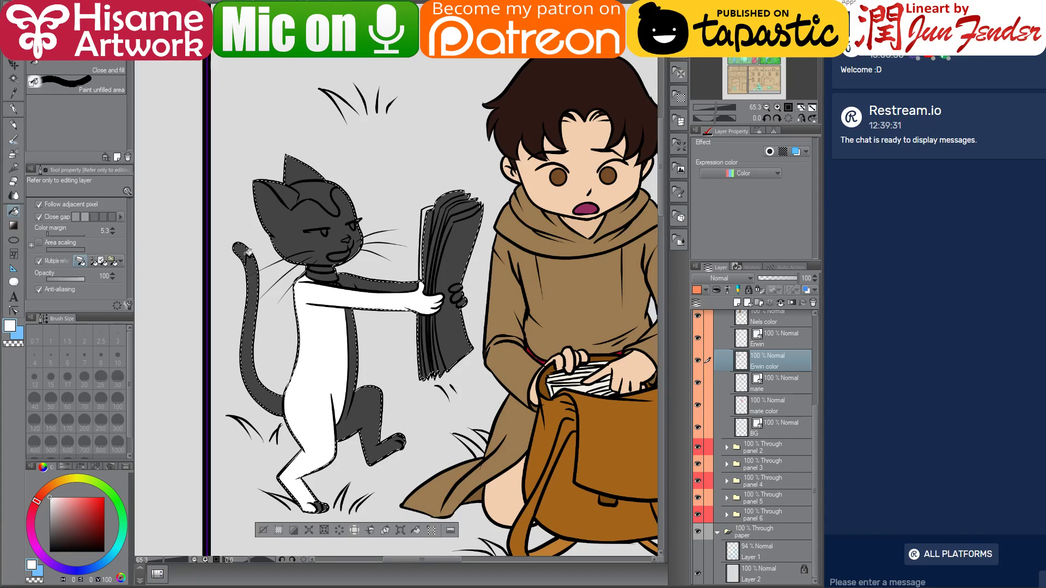
left_click(328, 216)
left_click_drag(324, 221, 301, 258)
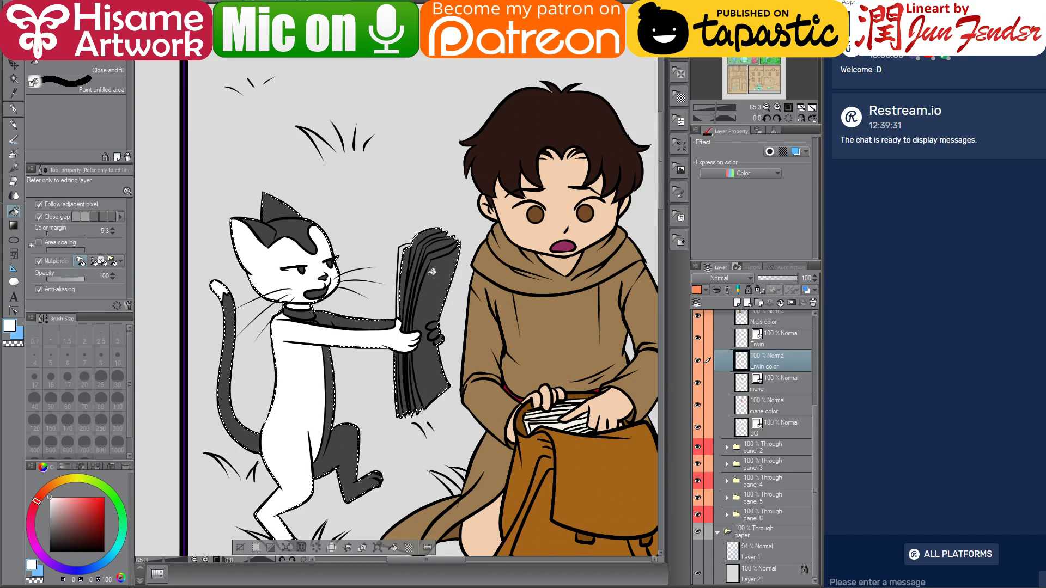
- Fill the front sheet of the papers the cat holds with the off-white sampled from the bag's papers, H 44, S 6, V 96
left_click(558, 424, "alt")
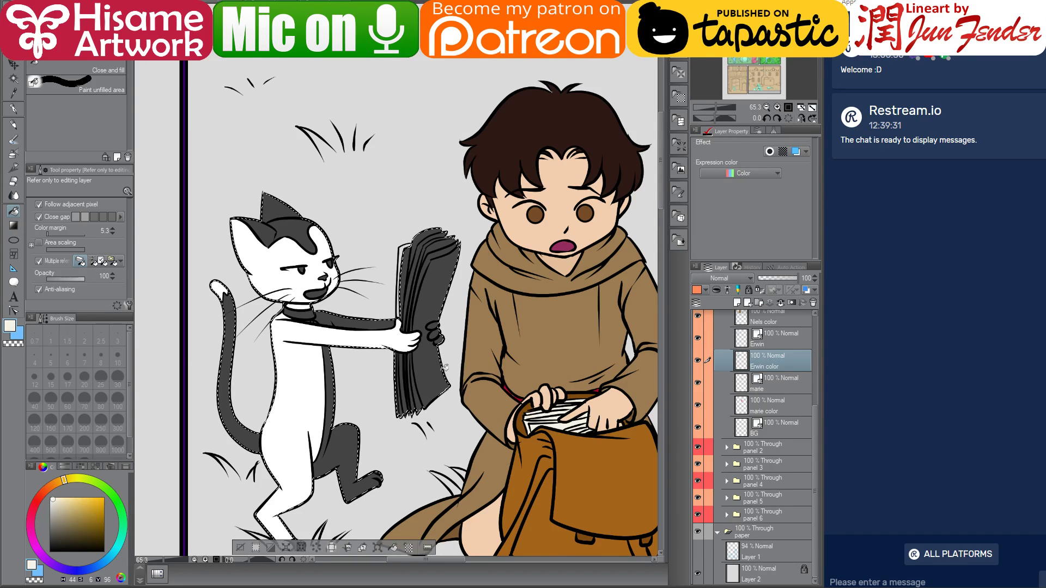
scroll(413, 296, "up", 3)
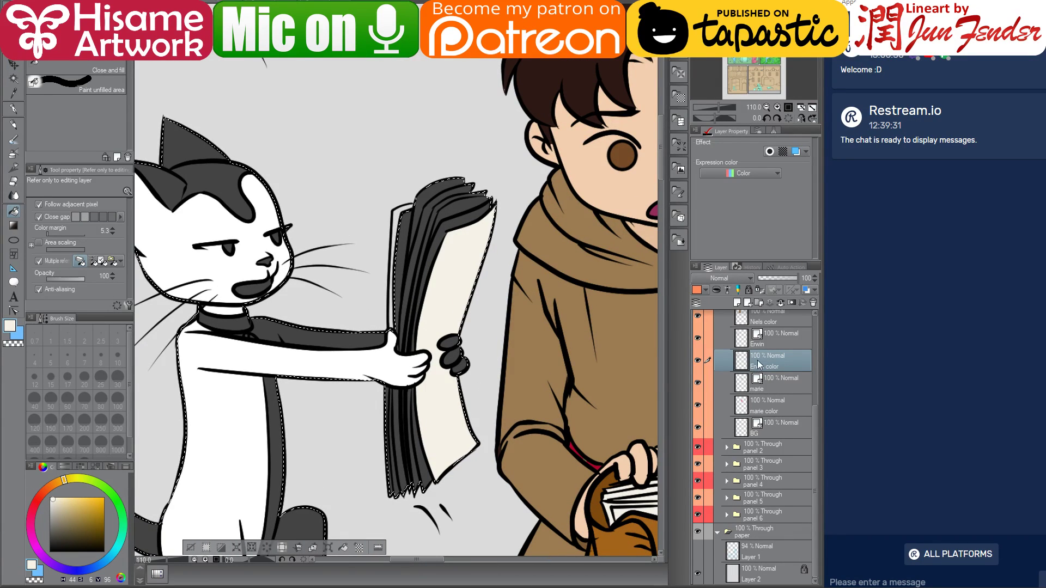
left_click(14, 78)
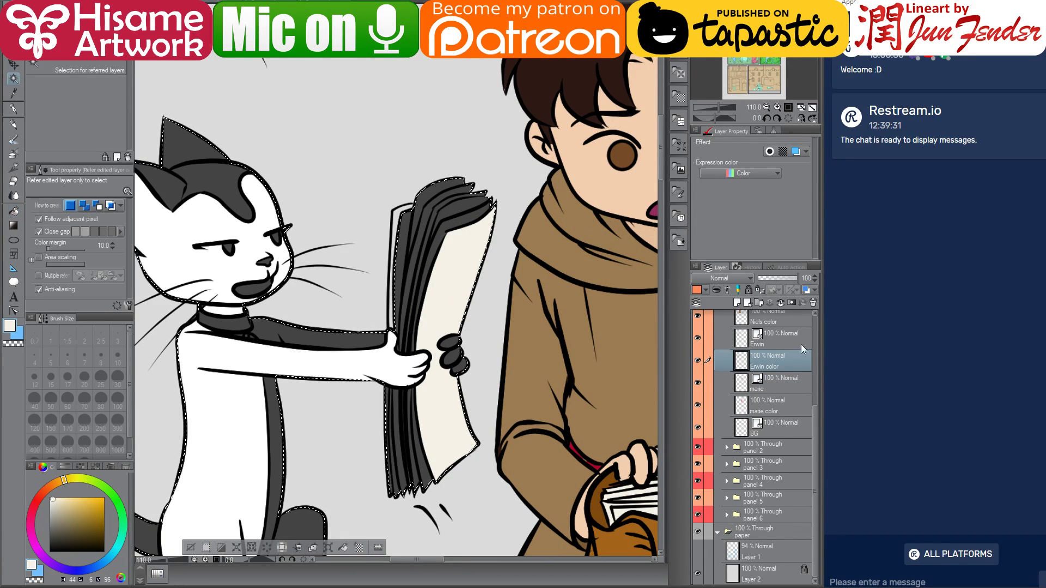
left_click(748, 344)
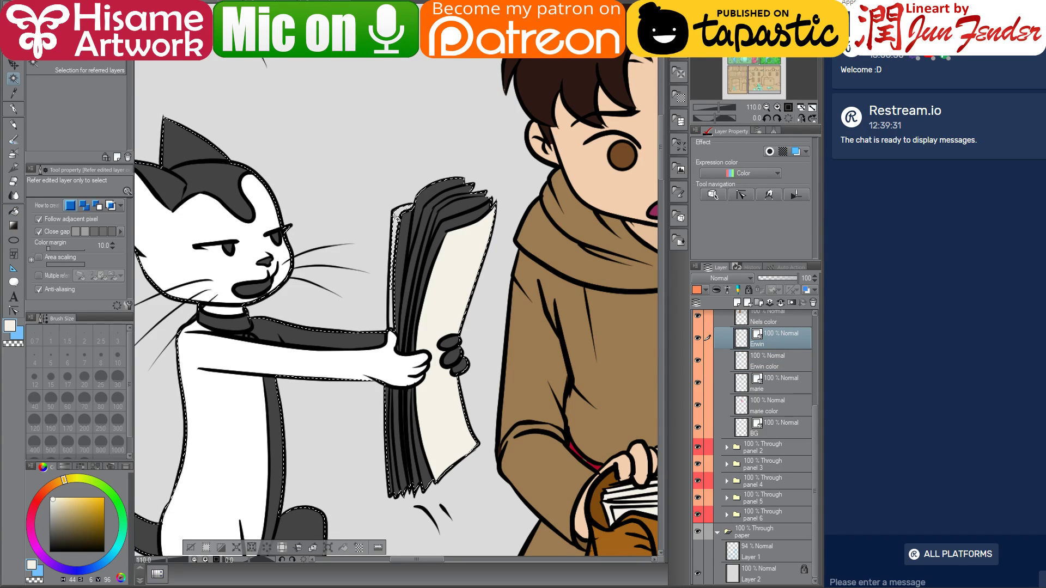
left_click(764, 367)
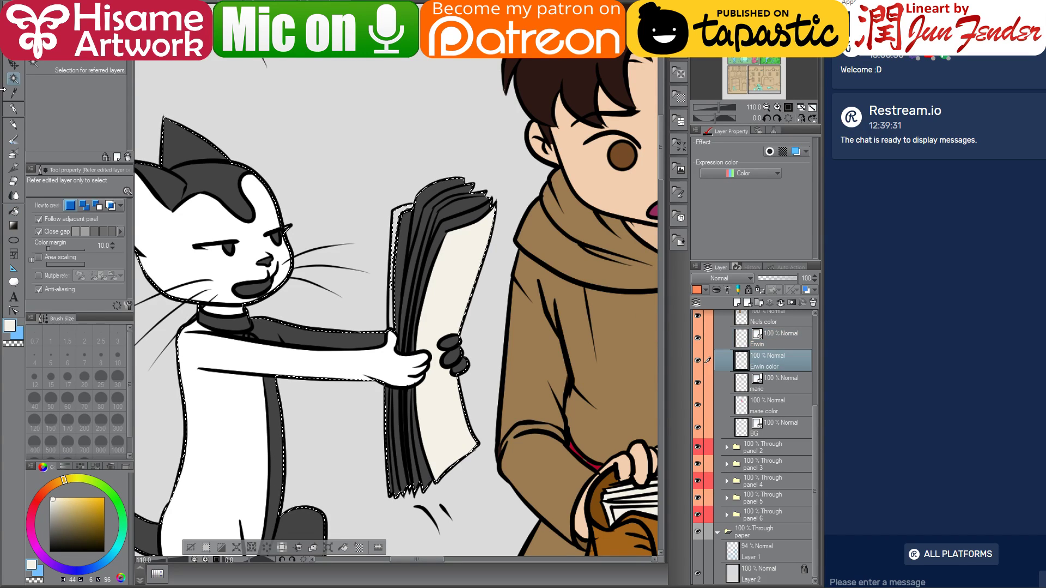
- Paint the remaining sheets in the cat's hands off-white on the Erwin color layer, using the G-pen at sizes 100 and 20
left_click(13, 110)
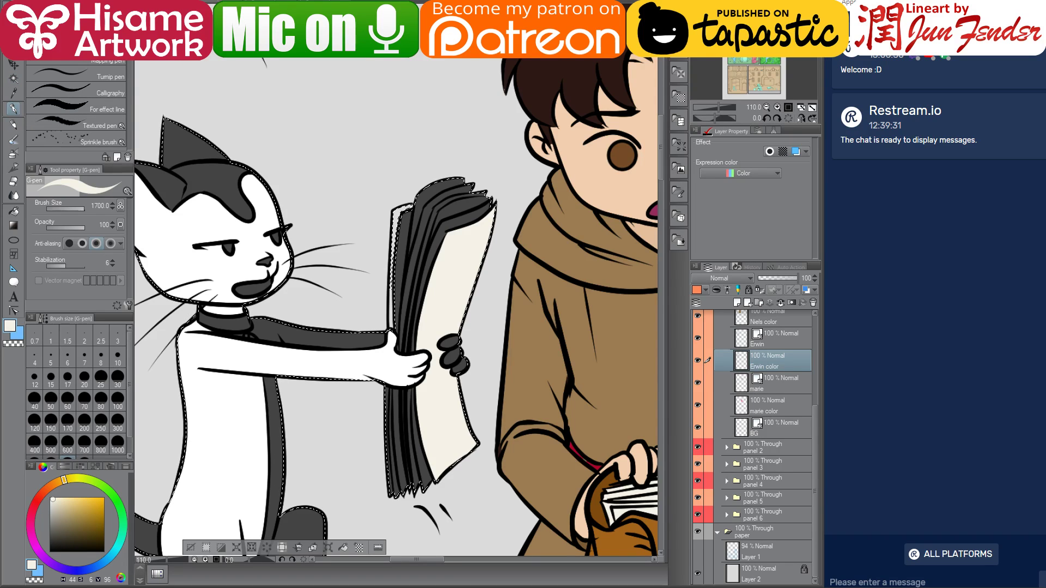
left_click(118, 402)
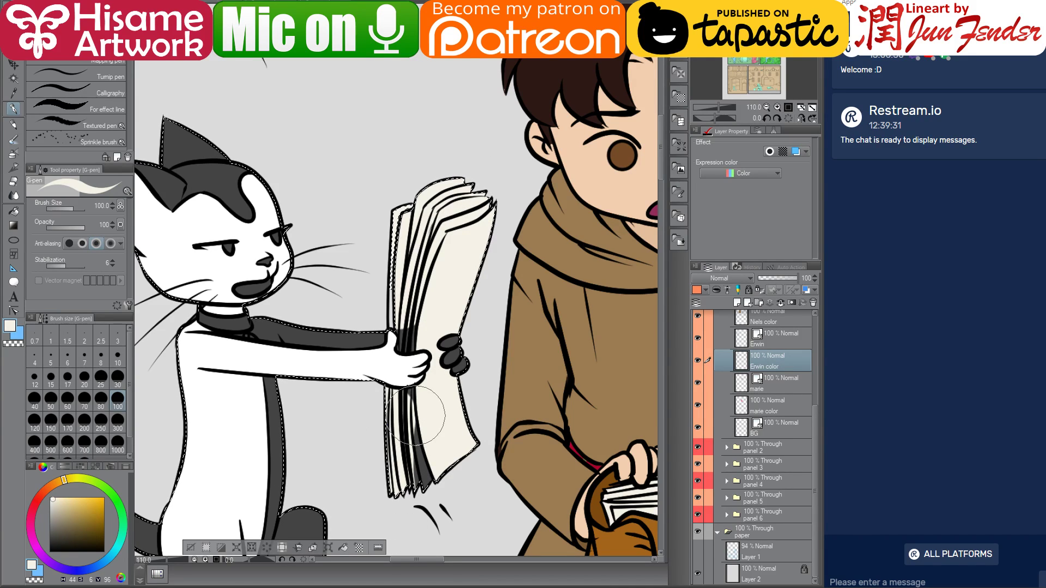
key("bracketleft")
key("bracketleft")
key("bracketleft")
key("bracketleft")
key("bracketleft")
key("bracketleft")
key("bracketleft")
key("bracketleft")
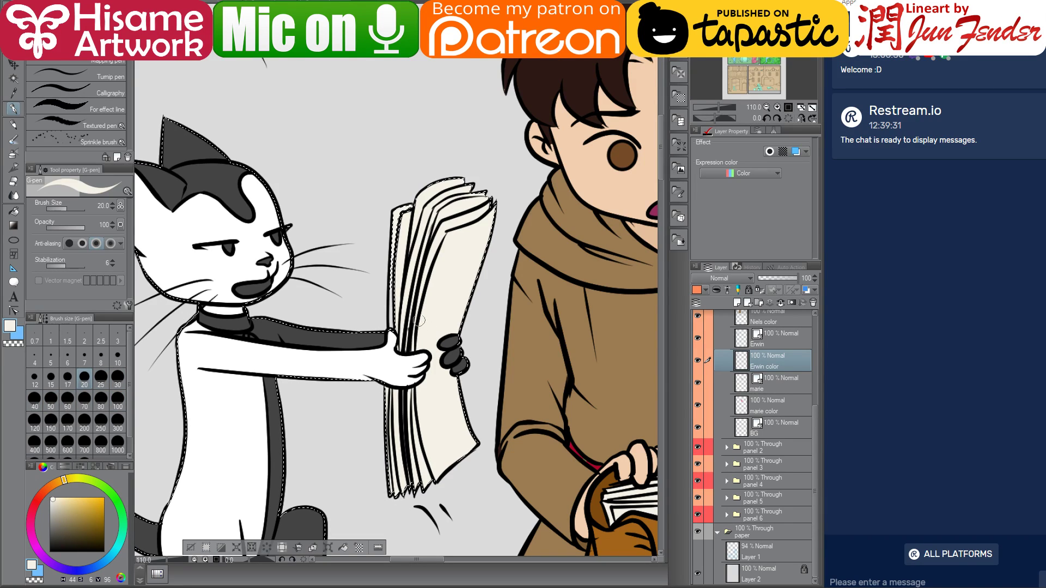
scroll(422, 286, "up", 3)
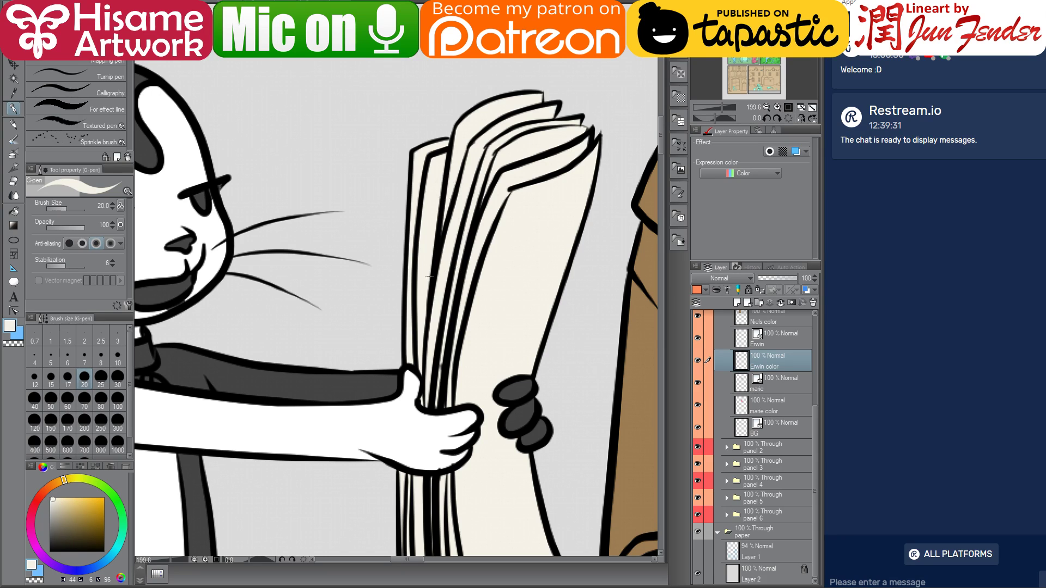
scroll(508, 257, "down", 4)
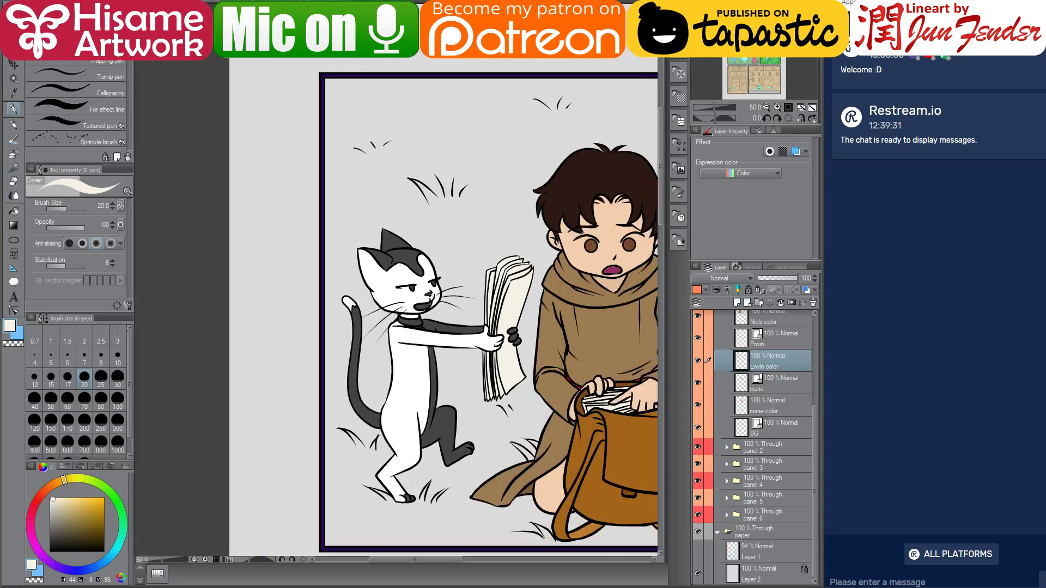
- Reselect the Erwin color layer's painted area and paint the toes of the cat's standing foot white with an enlarged G-pen
left_click_drag(510, 350, 431, 346)
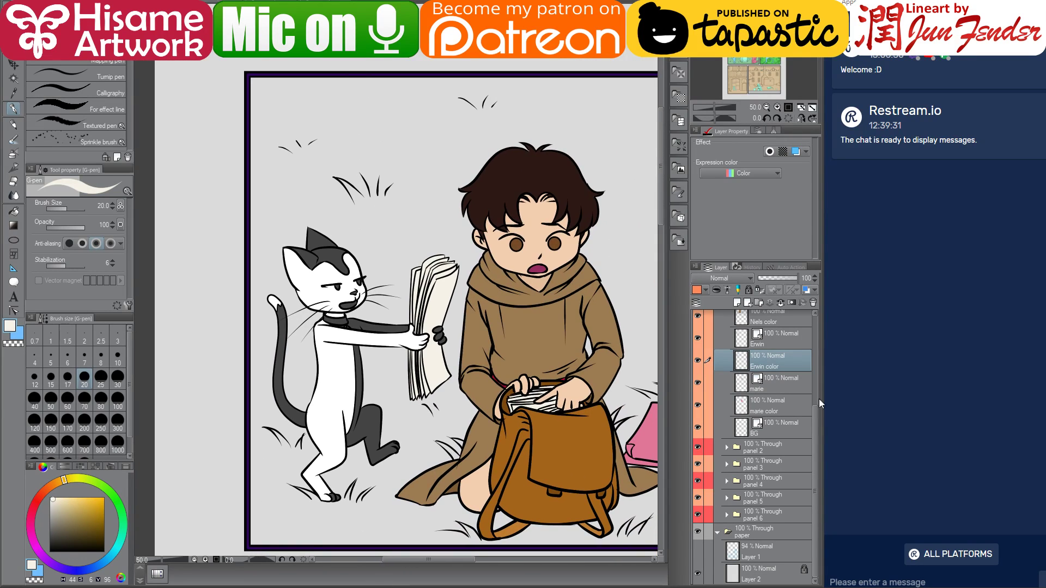
left_click(742, 362, "ctrl")
left_click(50, 498)
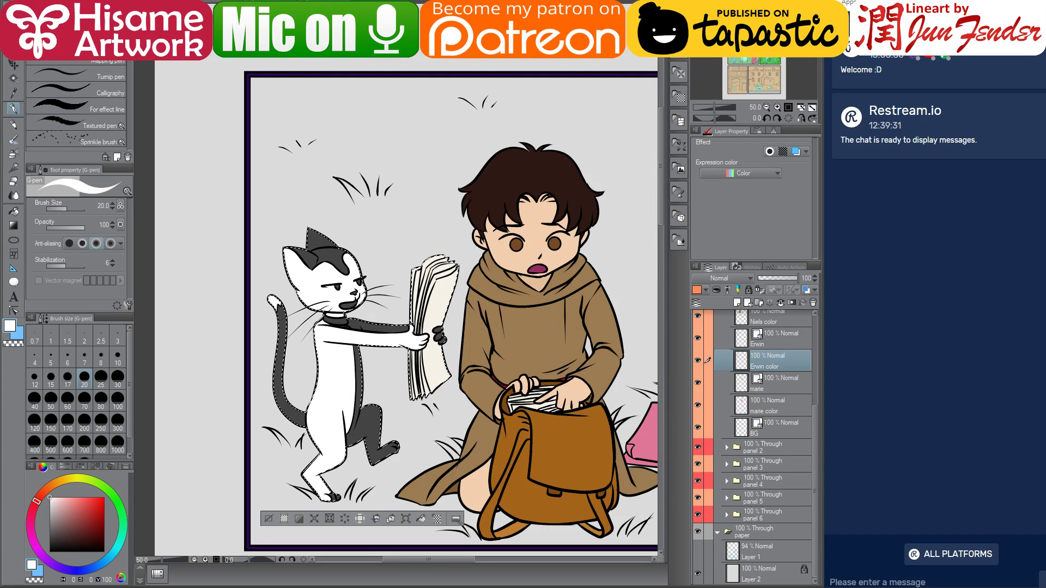
key("bracketright")
key("bracketright")
key("bracketright")
key("bracketright")
key("bracketright")
key("bracketright")
key("bracketright")
- Fill the cat's mouth with the magenta sampled from the boy's mouth, H 332, S 70, V 58
left_click(545, 265, "alt")
key("g")
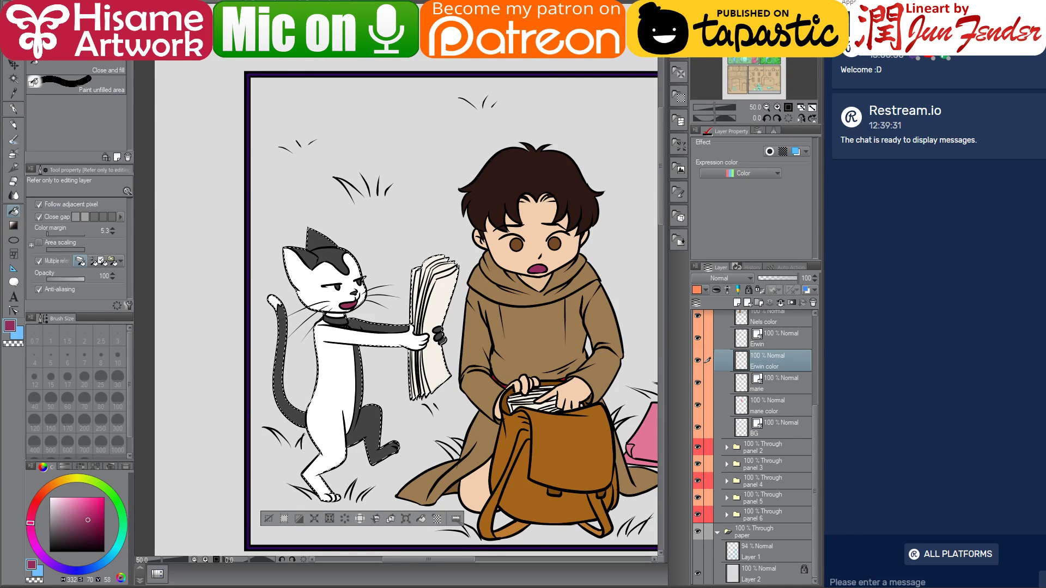
- Fill the cat's collar with the navy blue sampled from the cat's collar on the earlier page, H 213, S 83, V 41
key("ctrl+Tab")
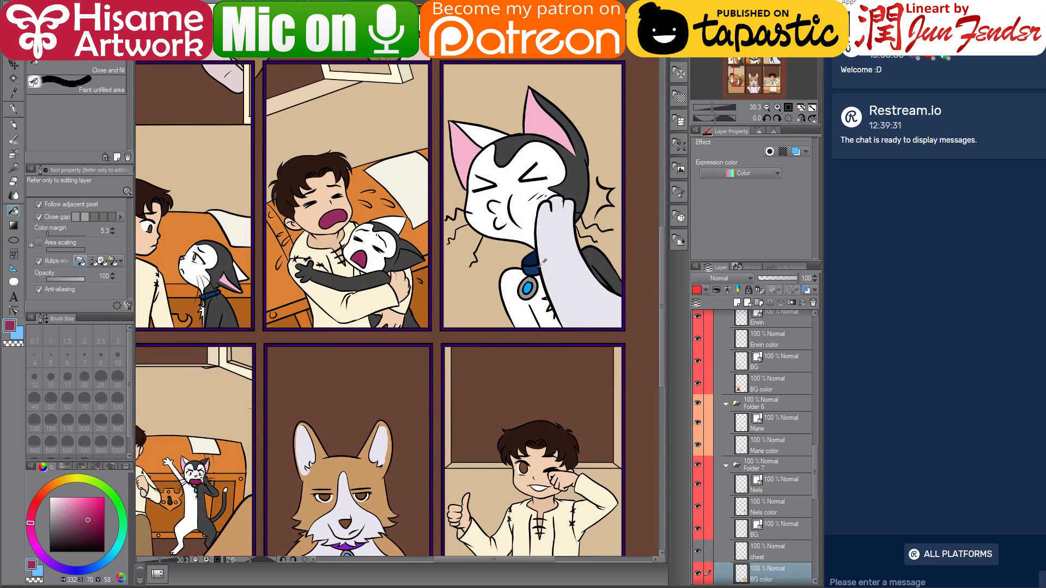
left_click(524, 252, "alt")
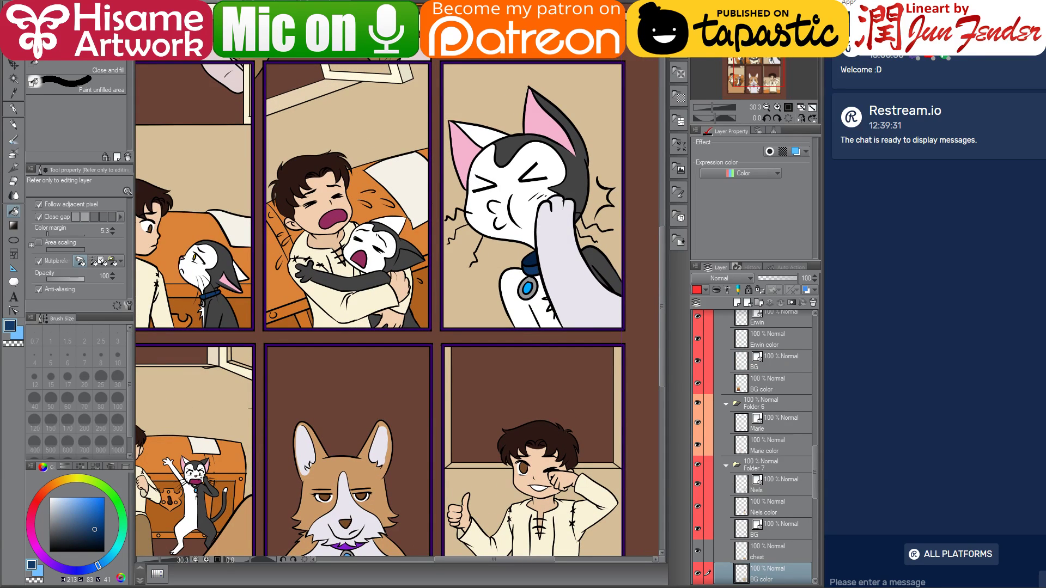
key("ctrl+Tab")
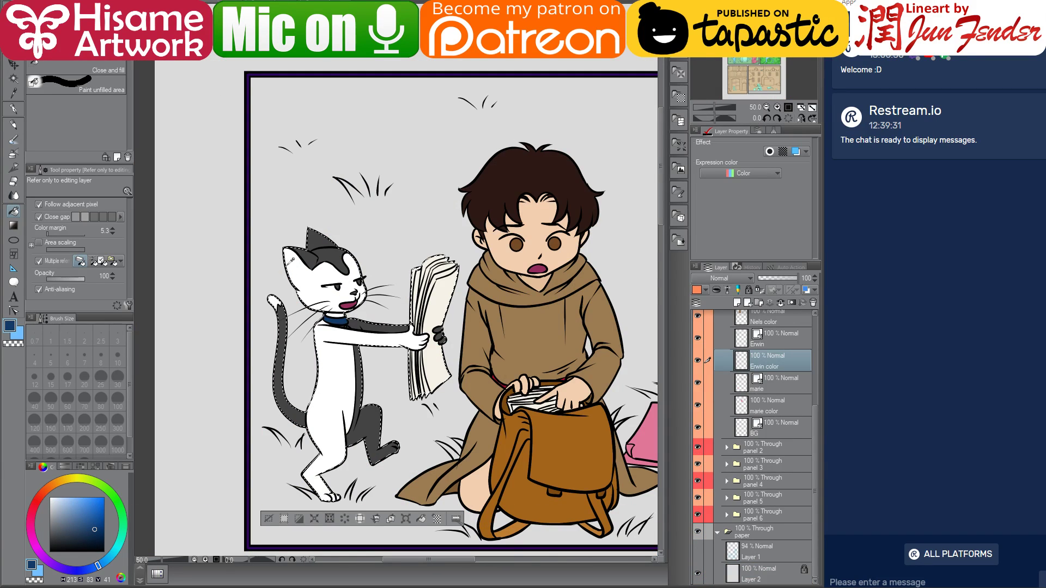
- Fill the cat's nose with the pink sampled from the cat on an earlier page, H 335, S 26, V 96
scroll(298, 282, "up", 4)
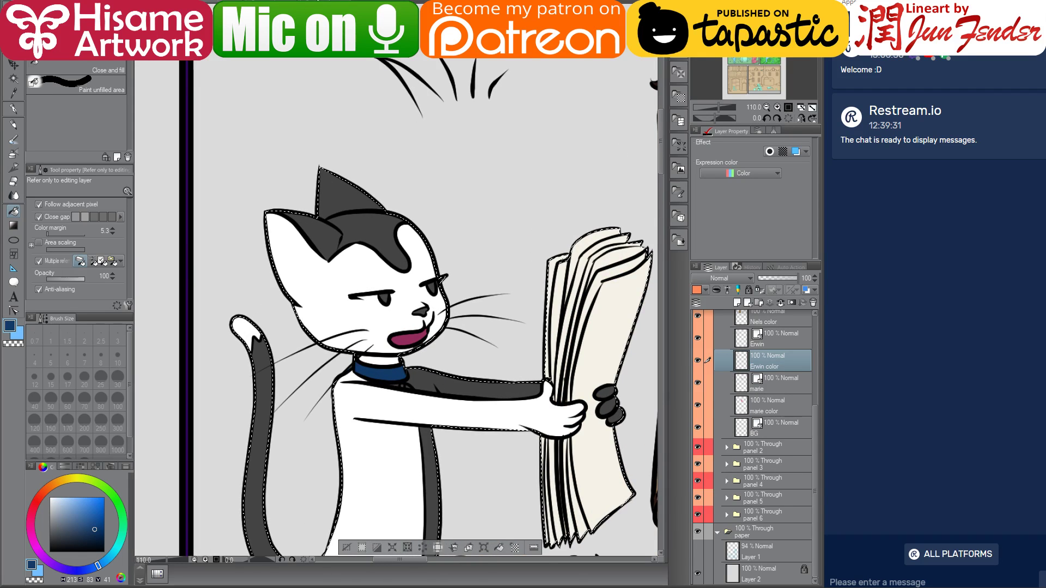
key("ctrl+Tab")
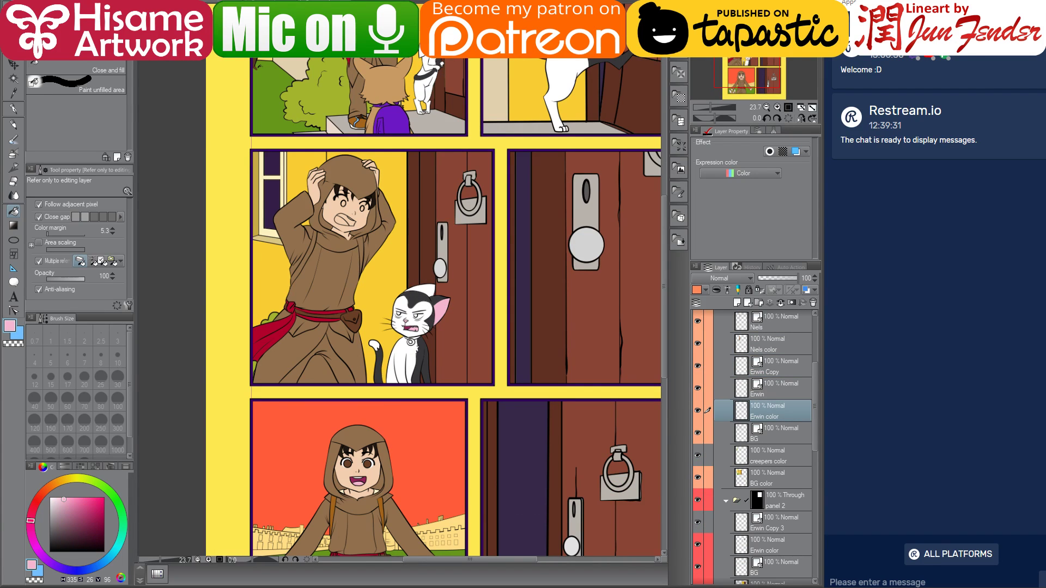
key("ctrl+Tab")
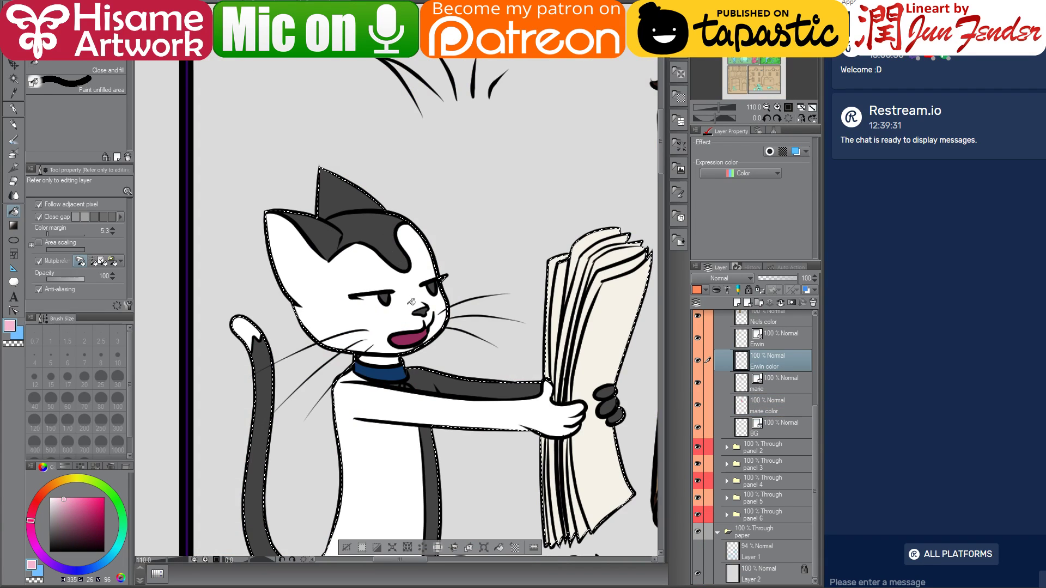
scroll(436, 303, "up", 2)
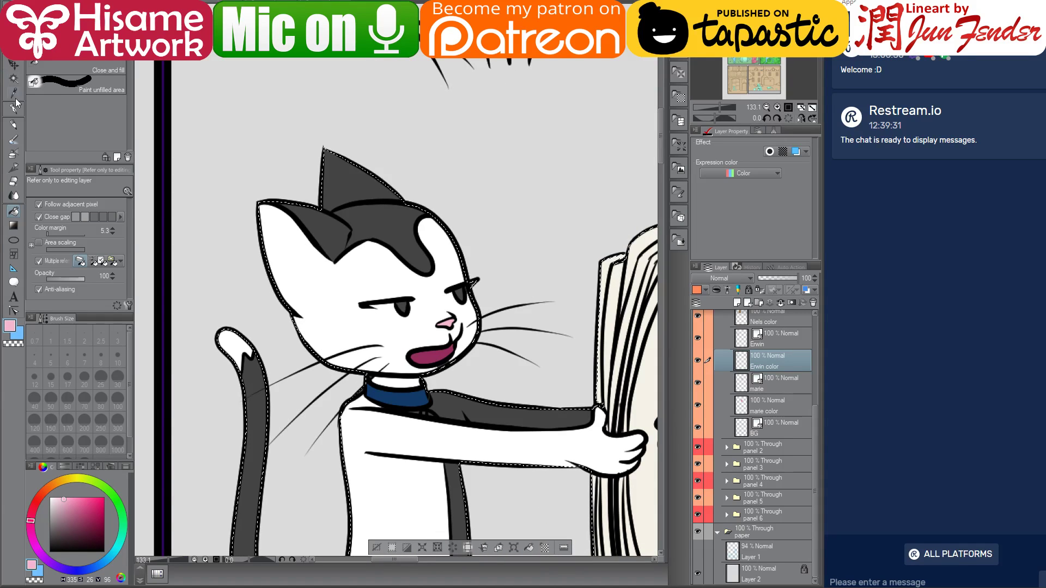
- Paint the inside of the cat's near ear in the same pink with the G-pen at size 80
key("p")
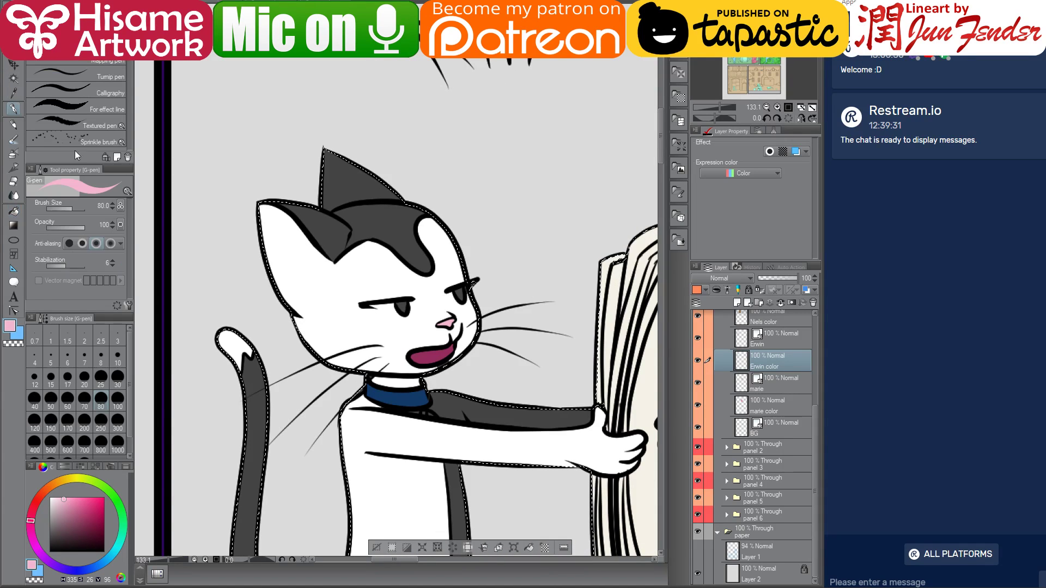
left_click(299, 271)
mouse_move(294, 264)
left_mouse_down()
mouse_move(278, 240)
mouse_move(251, 229)
mouse_move(243, 279)
left_mouse_up()
scroll(407, 316, "down", 3)
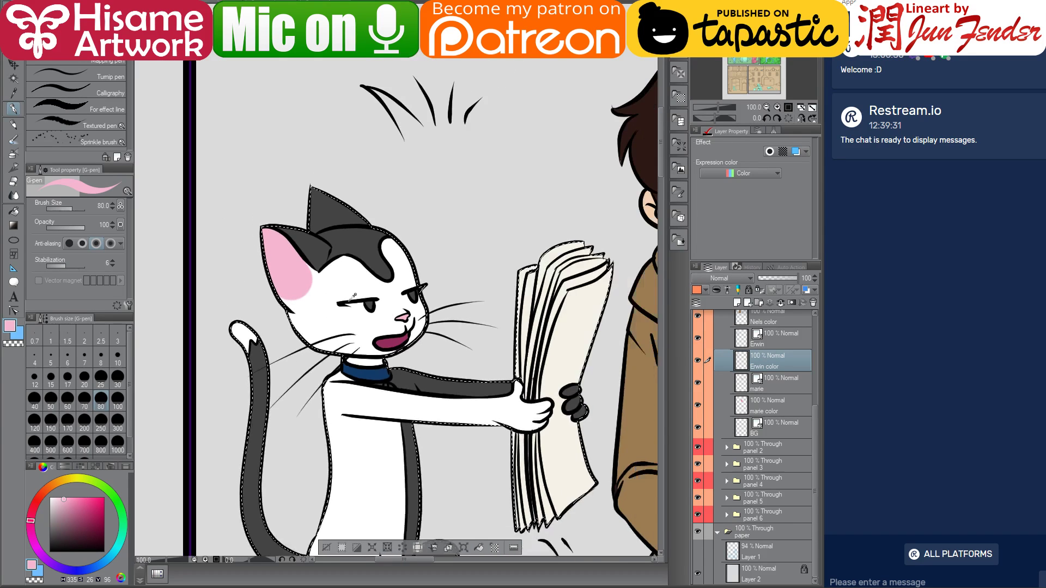
- Check the cat's eyes on the earlier page and fill the eye nearest the papers with yellow, H 49, S 100, V 100
scroll(407, 316, "up", 2)
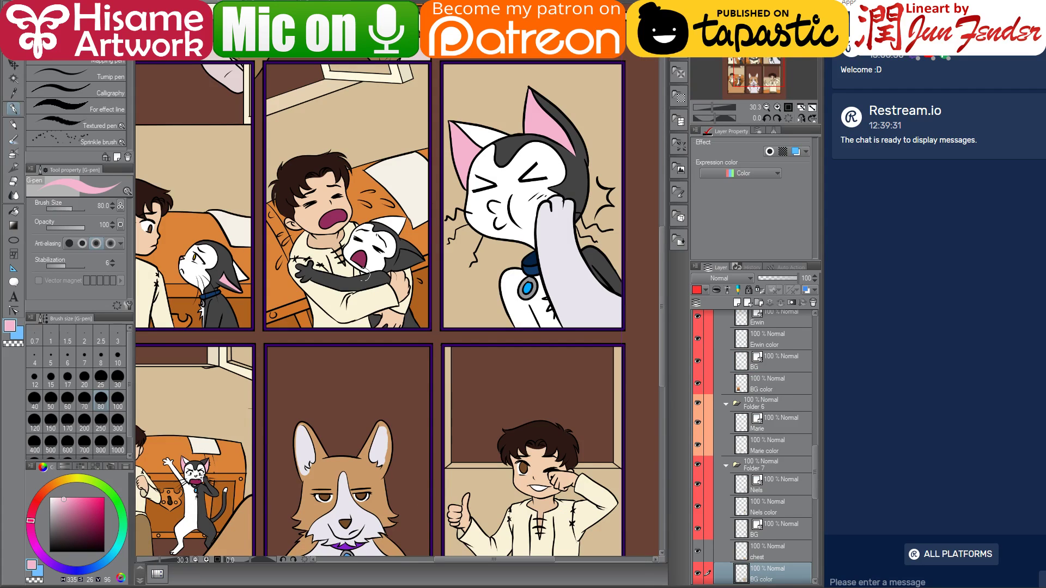
left_click_drag(358, 216, 441, 150)
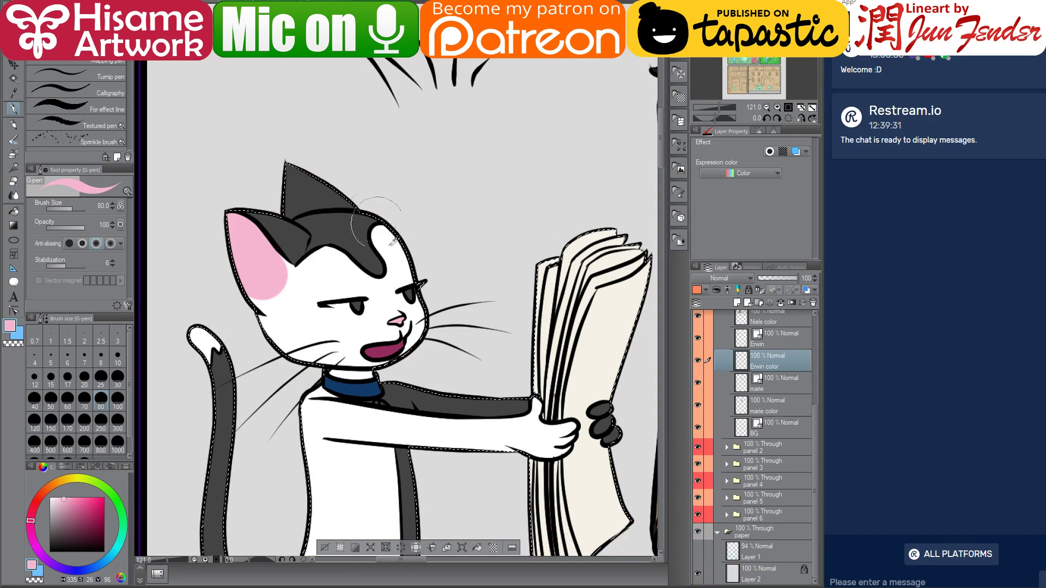
scroll(254, 409, "up", 5)
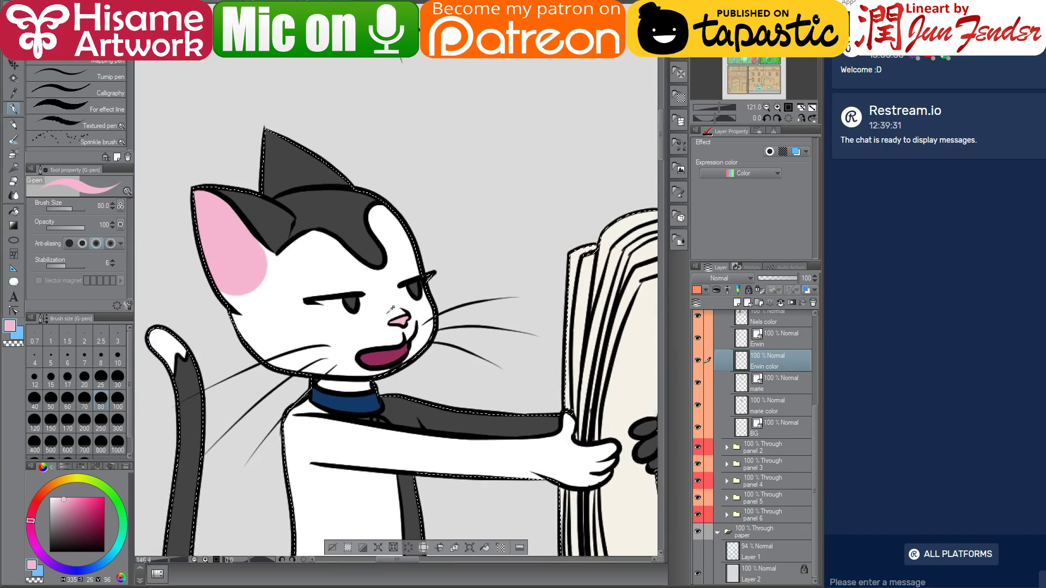
left_click(392, 297, "alt")
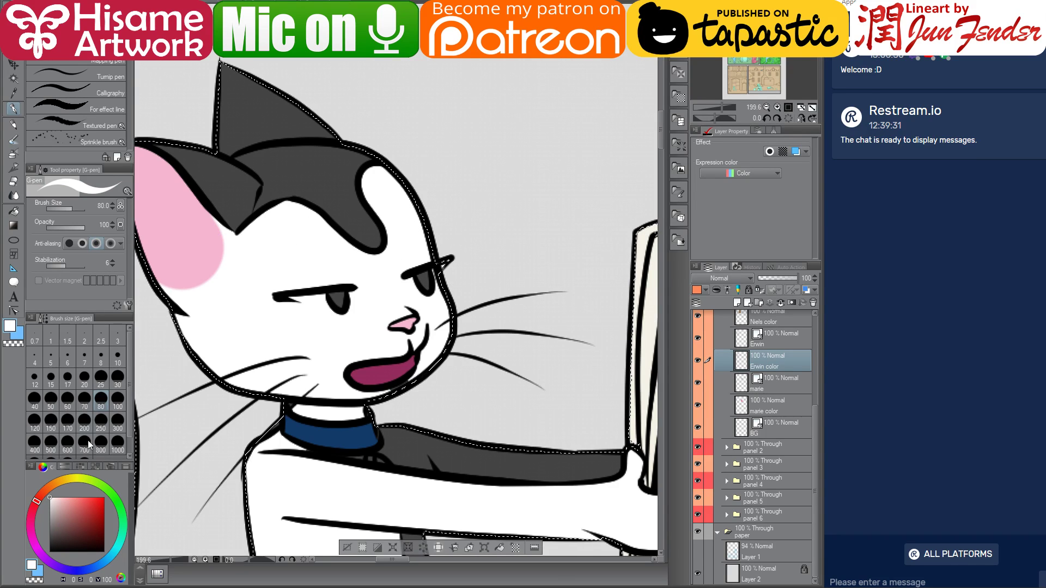
left_click(68, 480)
left_click(104, 497)
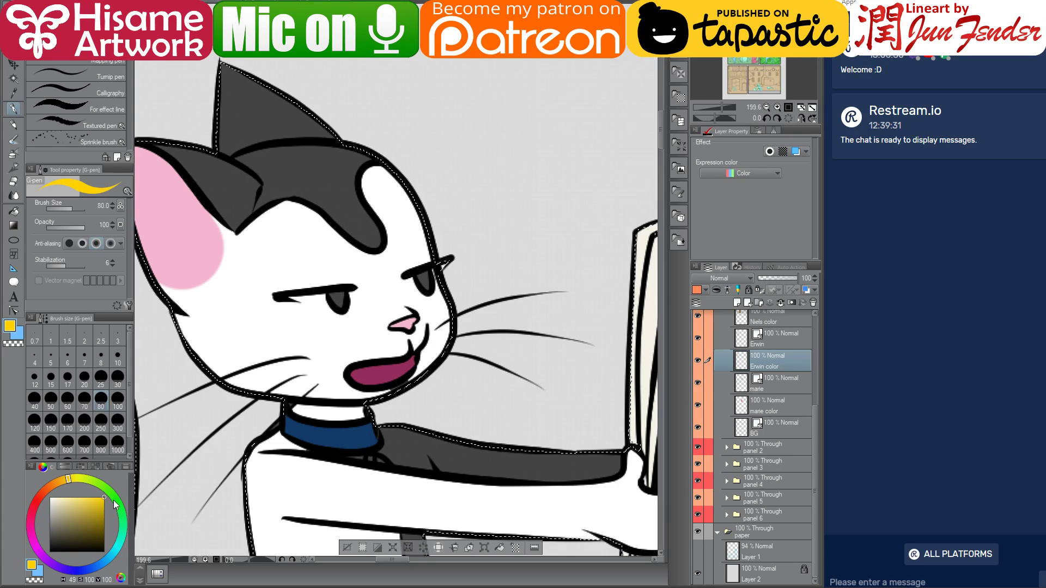
key("g")
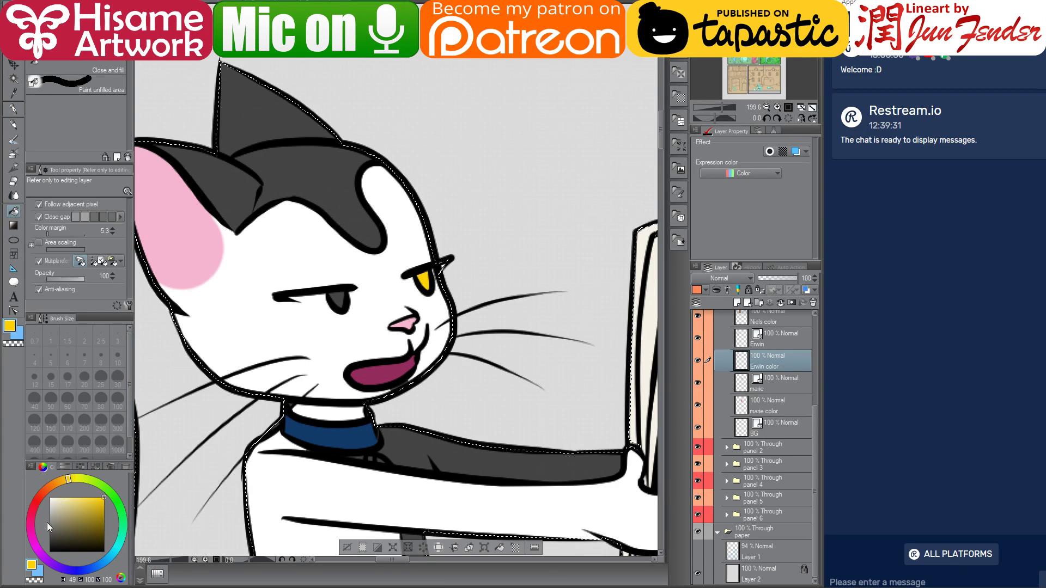
- Fill the cat's other eye with light blue, H 209, S 49, V 100
left_click(100, 561)
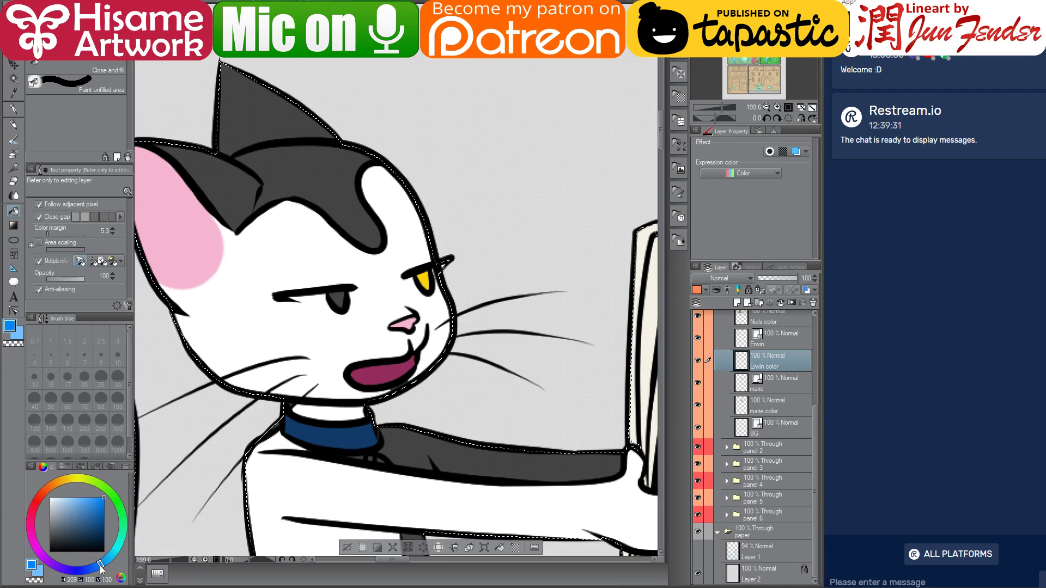
left_click(76, 497)
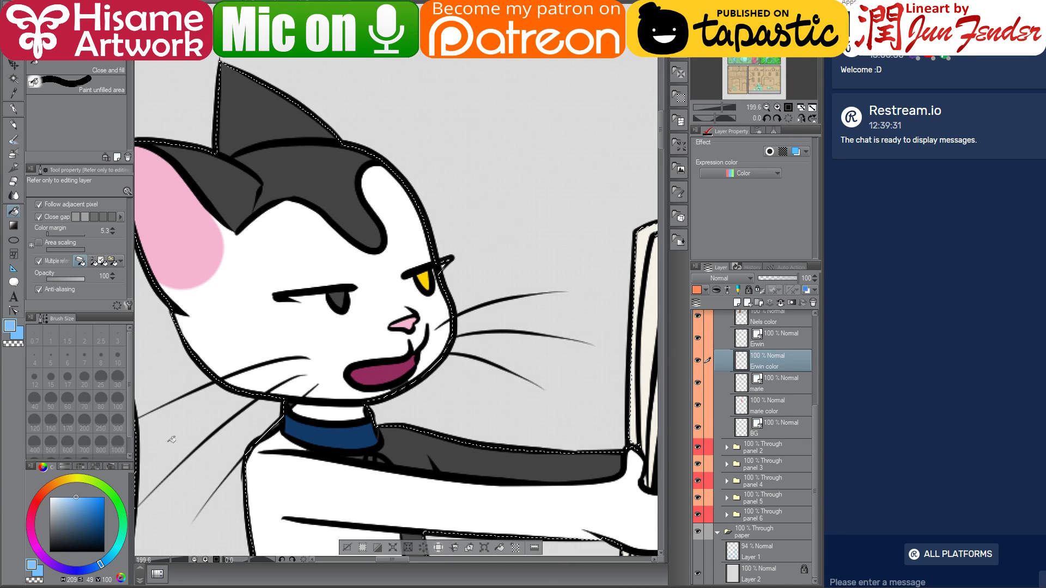
left_click(336, 300)
scroll(310, 330, "down", 6)
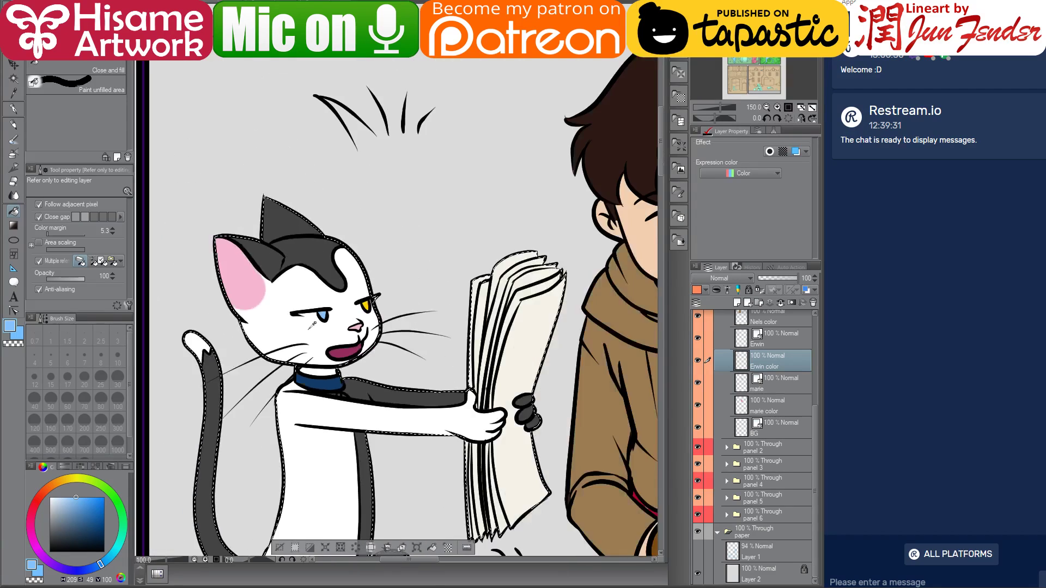
- Sample the cat's white, clear the selection around the cat and papers, and save the page
scroll(414, 372, "down", 2)
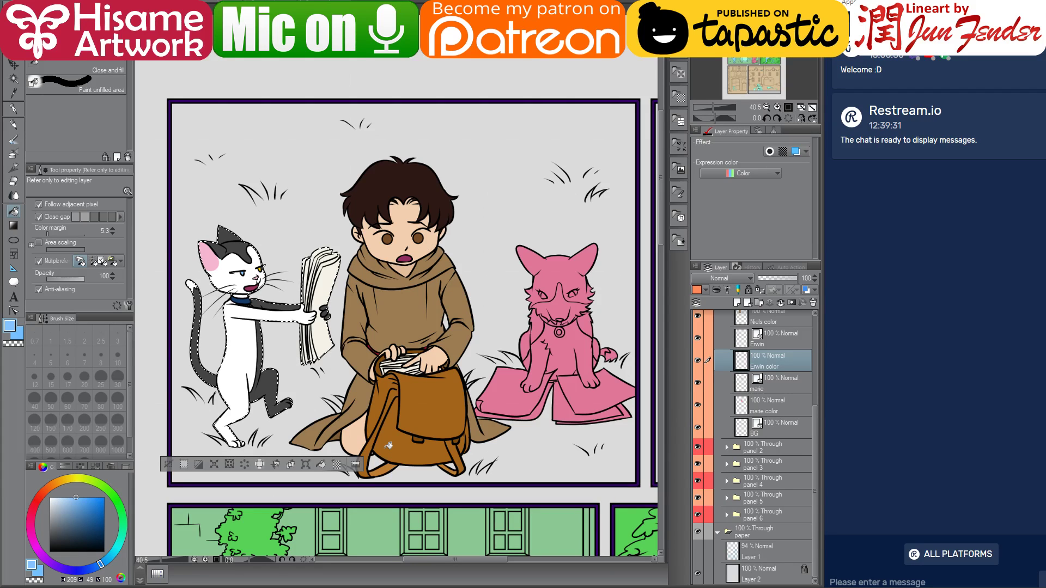
scroll(197, 247, "up", 2)
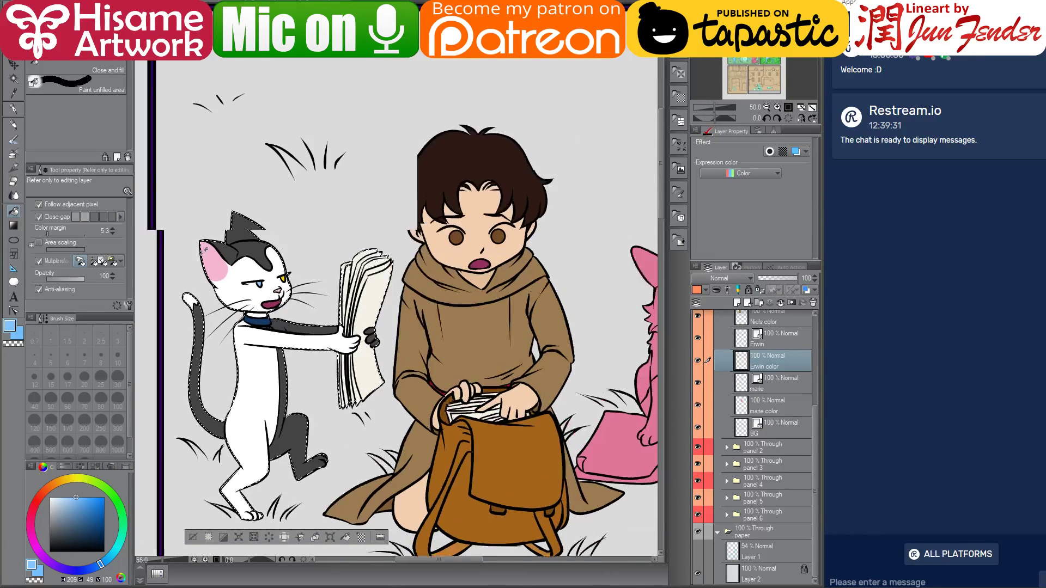
left_click(220, 246, "alt")
scroll(235, 270, "down", 3)
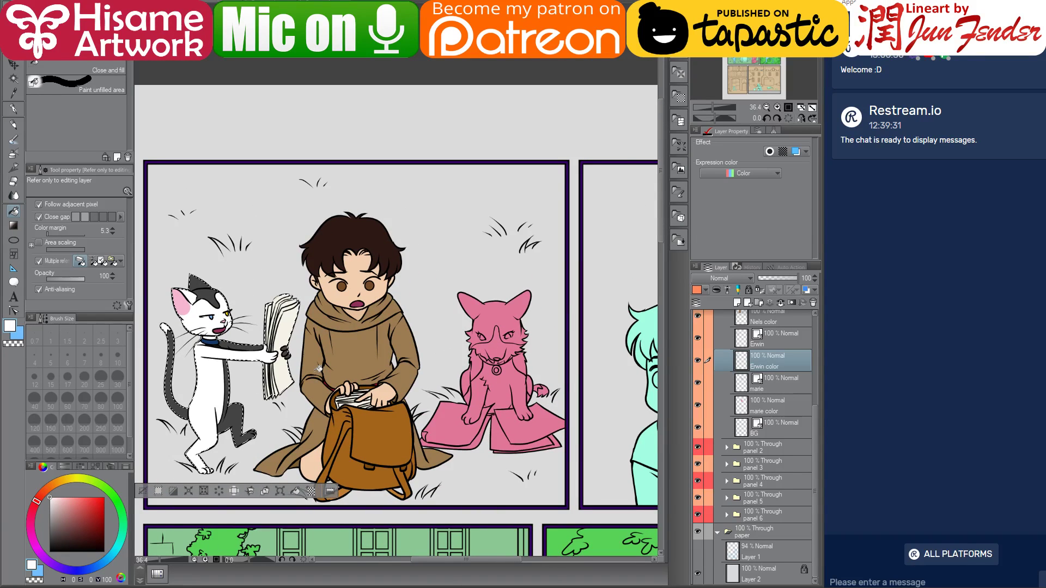
key("ctrl+d")
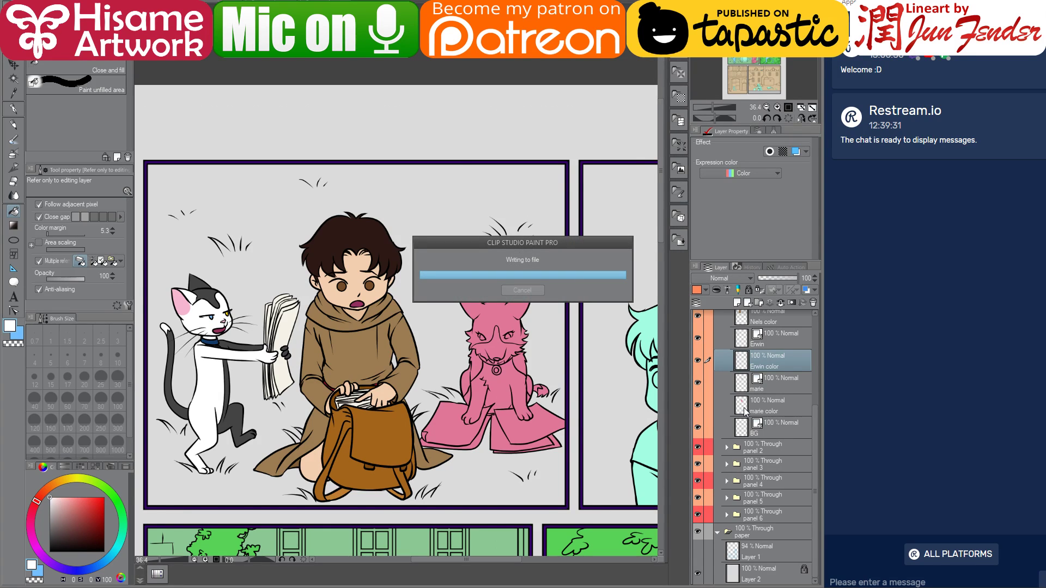
- Select the marie color layer's painted area and cover it with the corgi's sampled tan, H 30, S 49, V 79, using the G-pen at size 1500
left_click(744, 409, "ctrl")
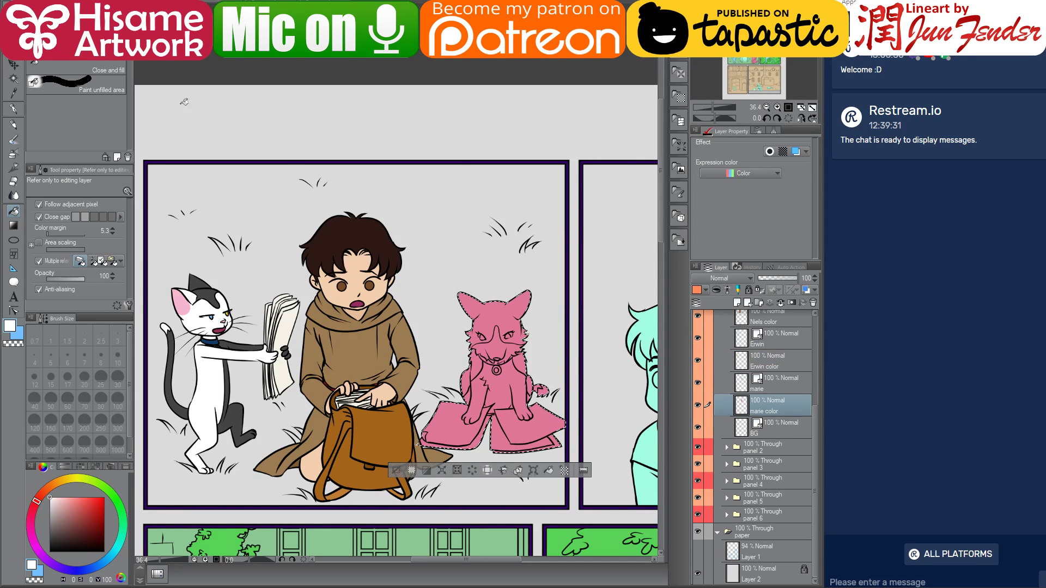
left_click(14, 108)
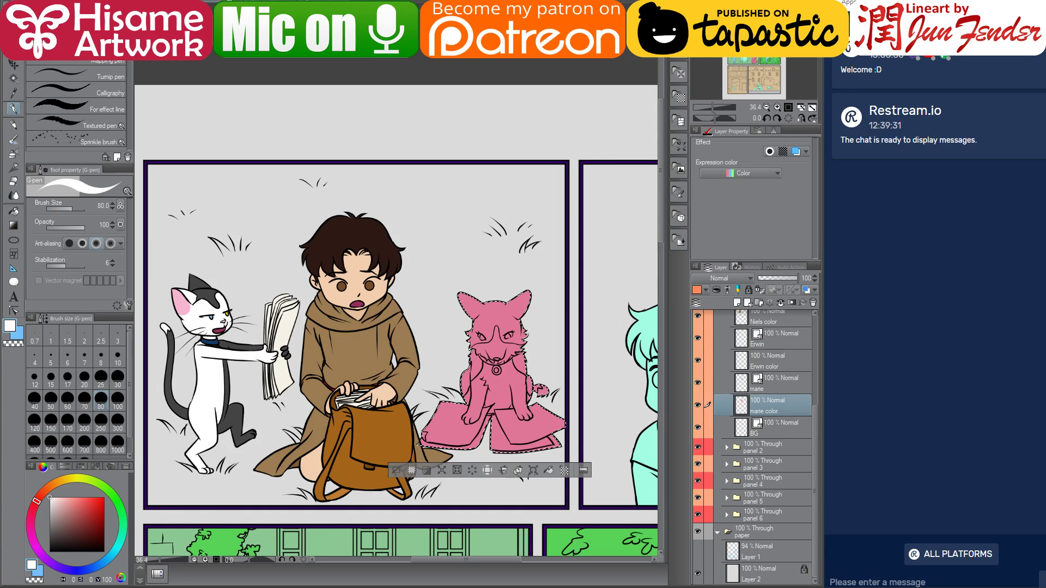
key("ctrl+Tab")
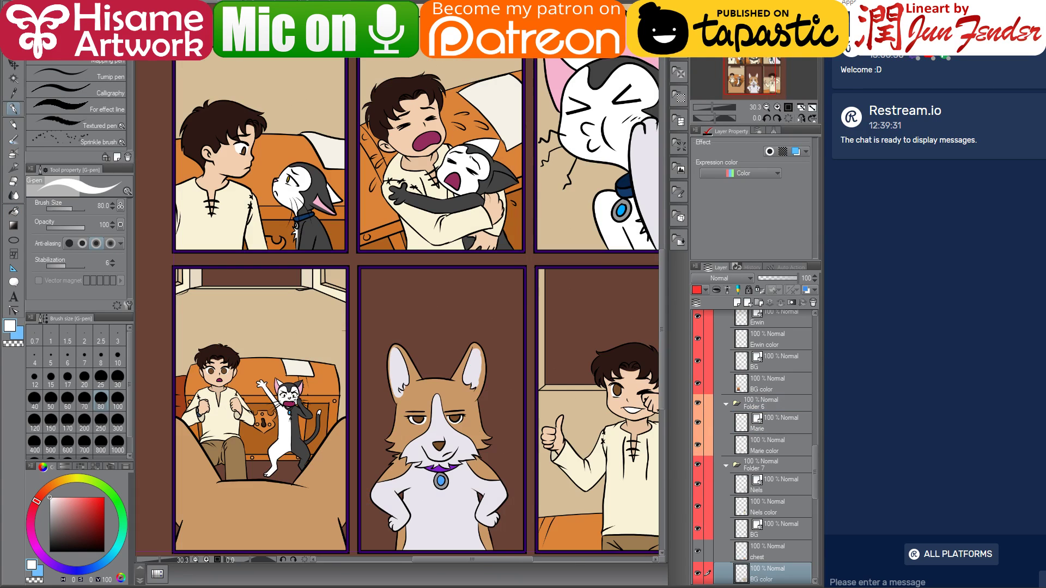
left_click(431, 388, "alt")
key("ctrl+Tab")
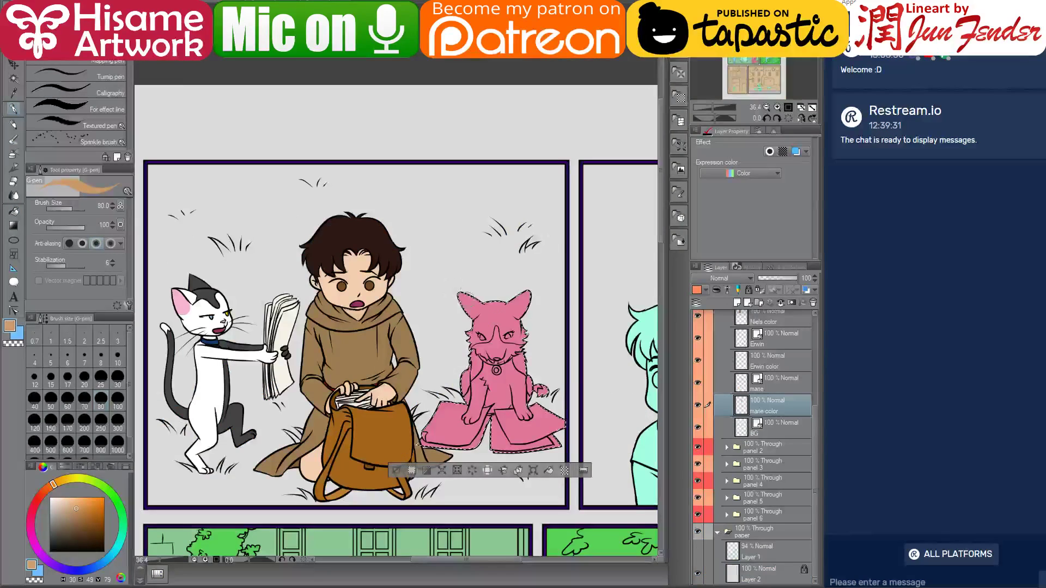
key("bracketright")
key("bracketright")
key("bracketright")
key("bracketright")
key("bracketright")
key("bracketright")
key("bracketright")
key("bracketright")
key("bracketright")
key("bracketright")
key("bracketright")
key("bracketright")
key("bracketright")
key("bracketright")
key("bracketright")
left_click(501, 363)
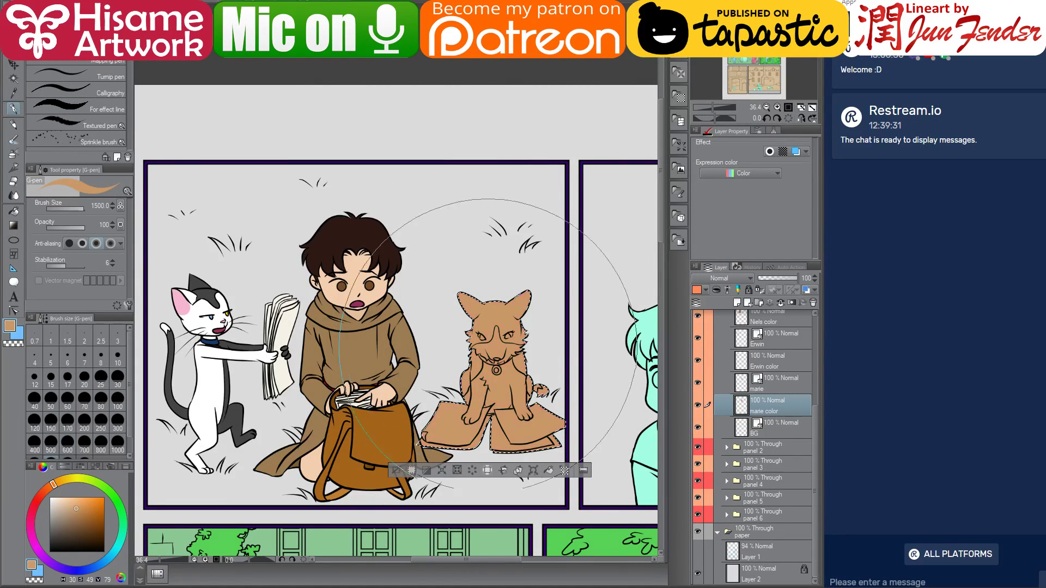
- Reduce the G-pen's brush size to 70
key("bracketleft")
key("bracketleft")
key("bracketleft")
key("bracketleft")
key("bracketleft")
key("bracketleft")
key("bracketleft")
key("bracketleft")
key("bracketleft")
key("bracketleft")
key("bracketleft")
key("bracketleft")
key("bracketleft")
key("bracketleft")
key("bracketleft")
key("bracketleft")
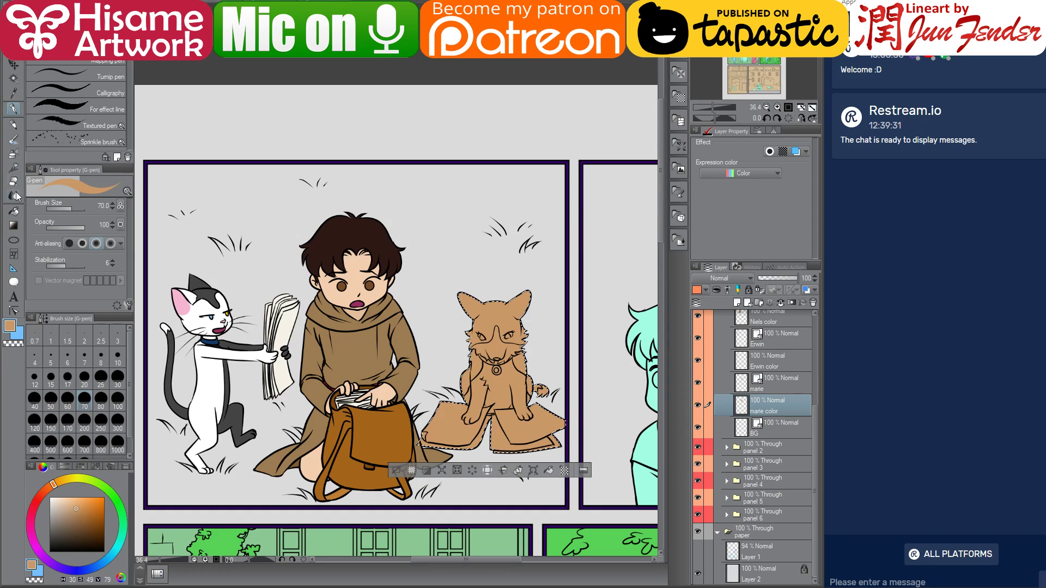
- Fill the two top sheets under the dog's paws with the off-white sampled from the cat's papers, H 44, S 6, V 96
key("g")
left_click(287, 320, "alt")
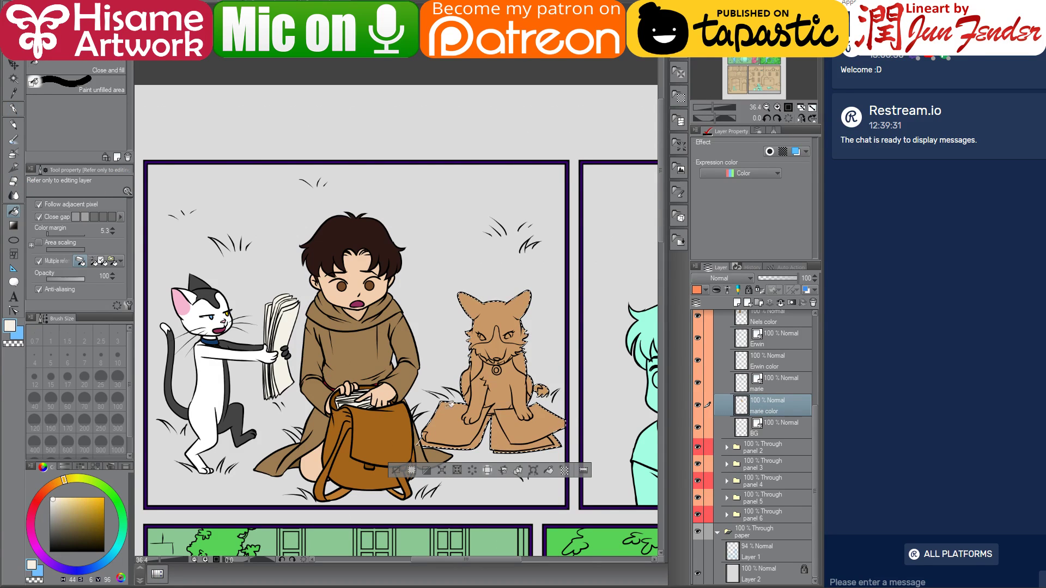
scroll(448, 425, "up", 4)
left_click(520, 394)
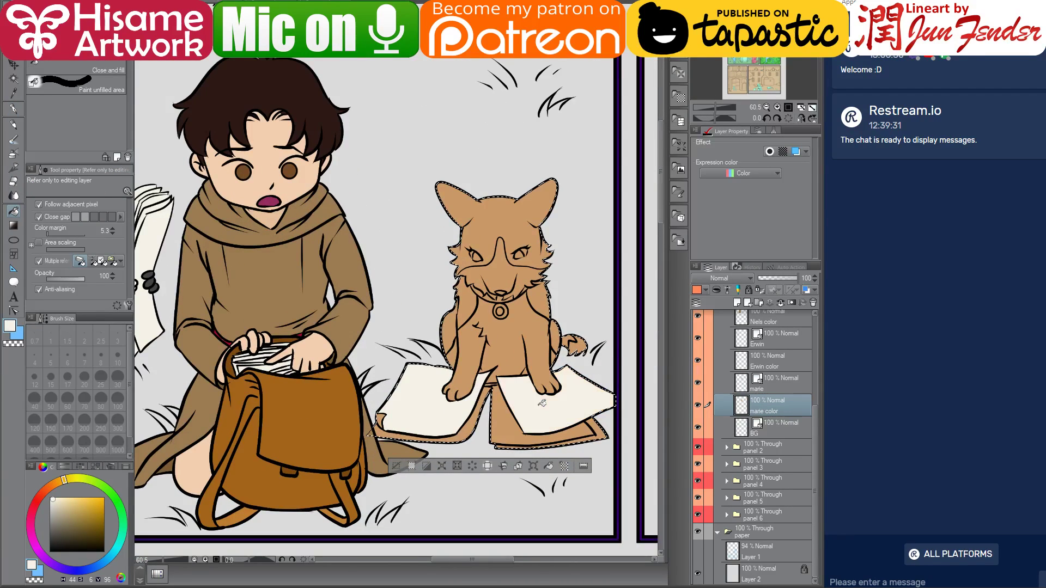
- Fill the remaining lower sheets and the curled corner of the dog's papers with off-white tones
scroll(254, 389, "up", 1)
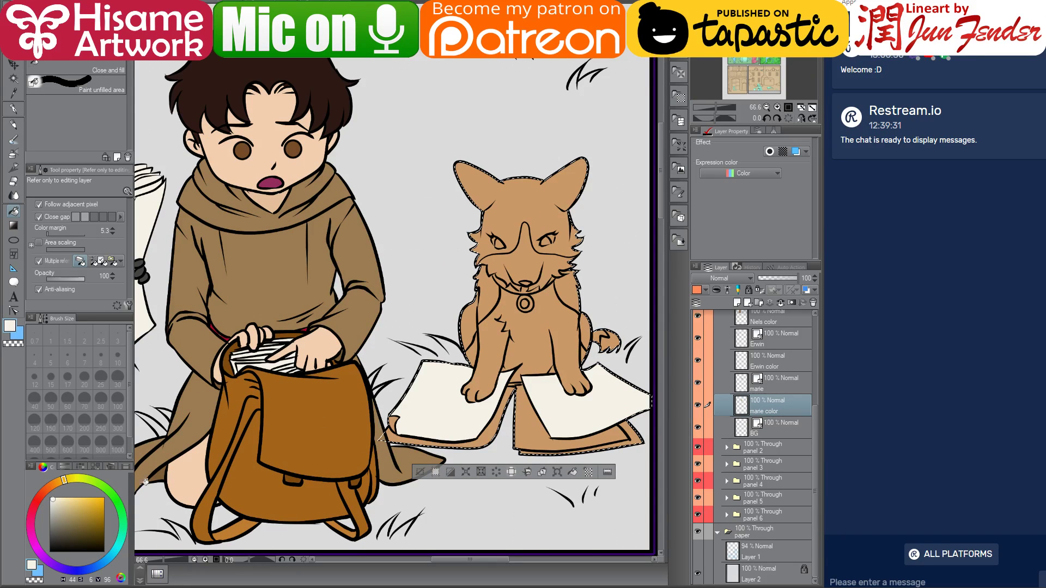
left_click(54, 506)
left_click(395, 420, "alt")
left_click(512, 433)
left_click(556, 447)
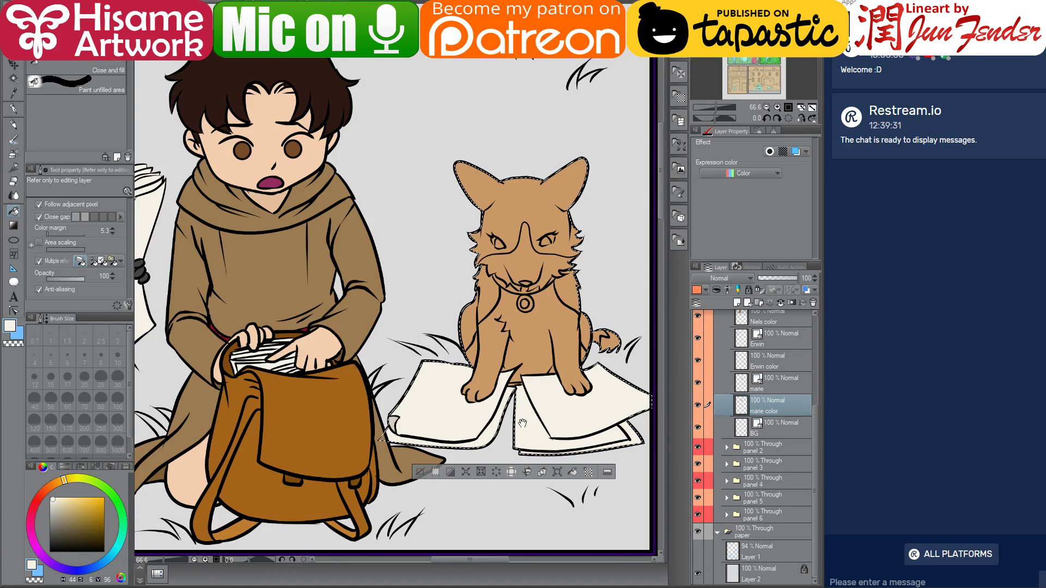
- Shade the bottom sheet of the dog's papers with a darker greyish beige, H 45, S 9, V 84
left_click_drag(522, 424, 483, 440)
left_click(493, 475, "alt")
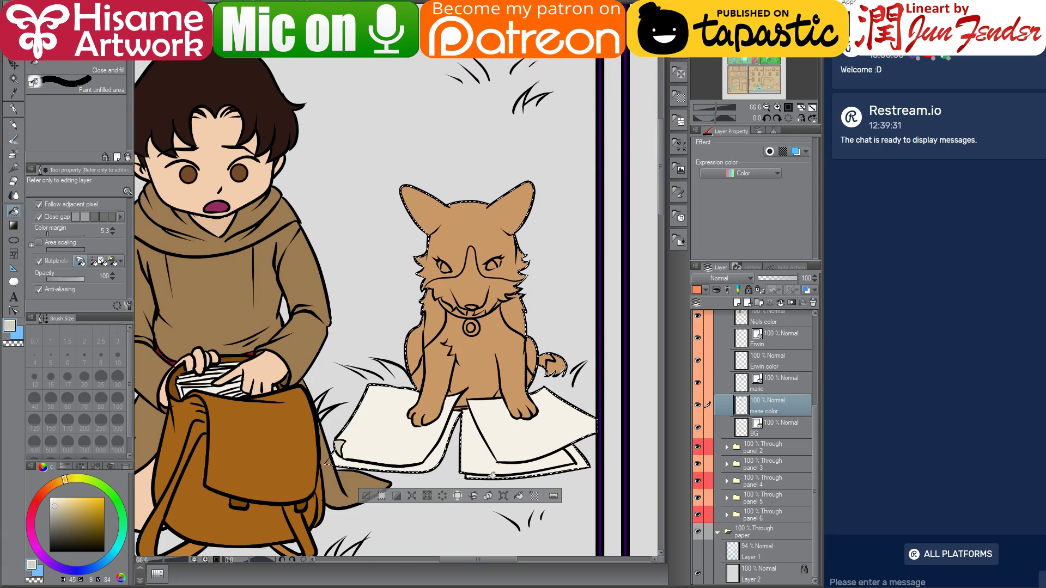
left_click(586, 462)
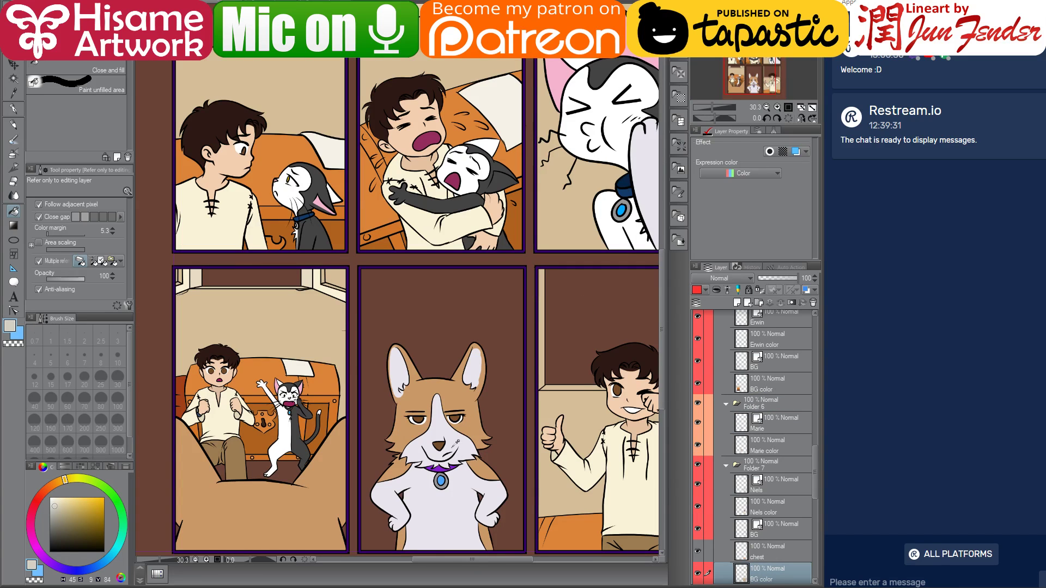
- Fill the dog's chest, front legs and tail tip with the pale lavender white sampled from the reference page's dog, H 266, S 3, V 93
left_click(469, 436, "alt")
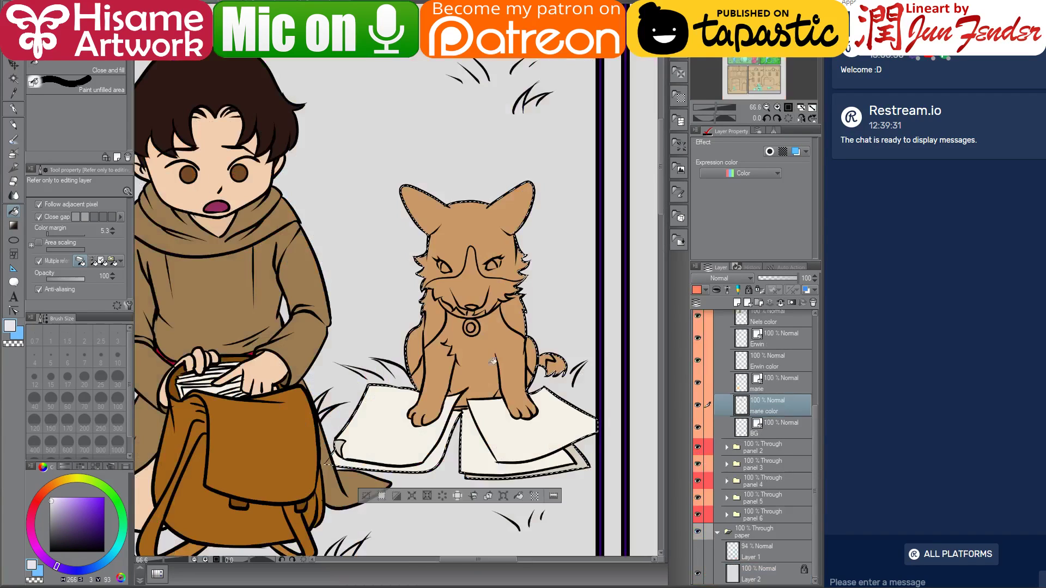
left_click(483, 346)
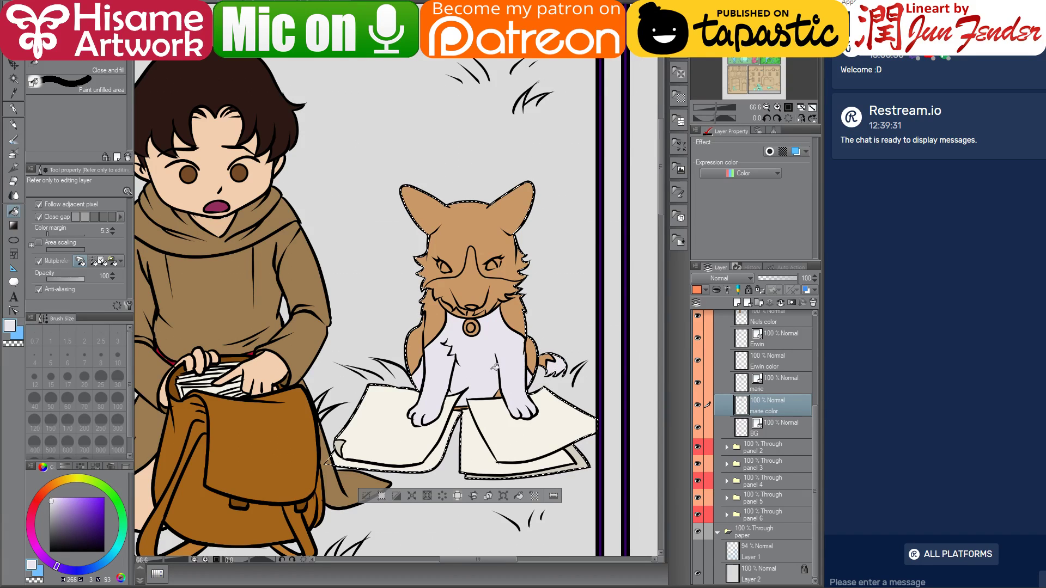
scroll(491, 365, "up", 2)
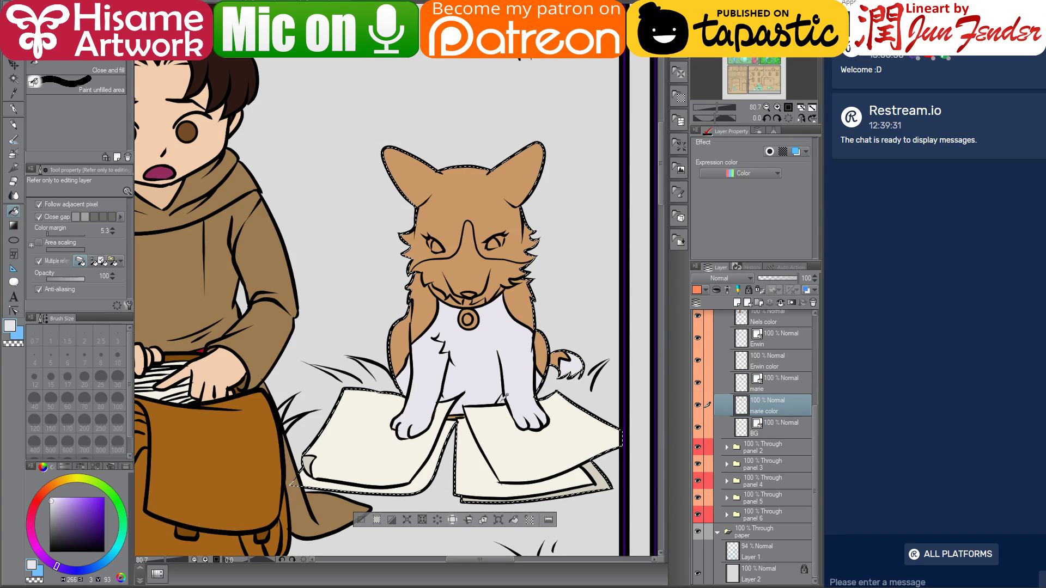
- Erase the leftover tan sliver between the paper stacks below the dog's chest with the Hard eraser at size 10
scroll(468, 412, "up", 4)
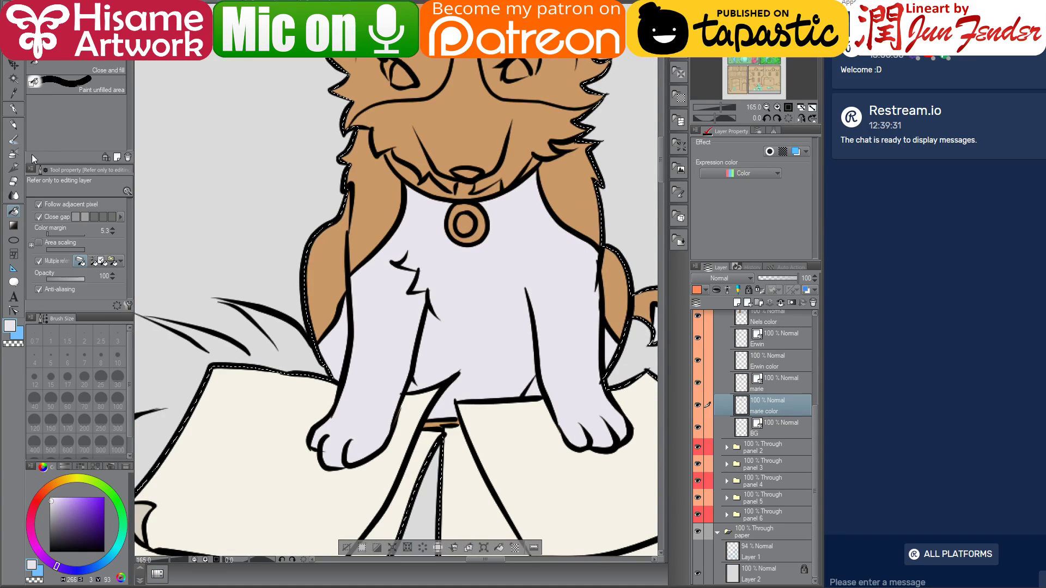
key("e")
key("bracketleft")
key("bracketleft")
key("bracketleft")
key("bracketleft")
key("bracketleft")
key("bracketleft")
key("bracketleft")
key("bracketleft")
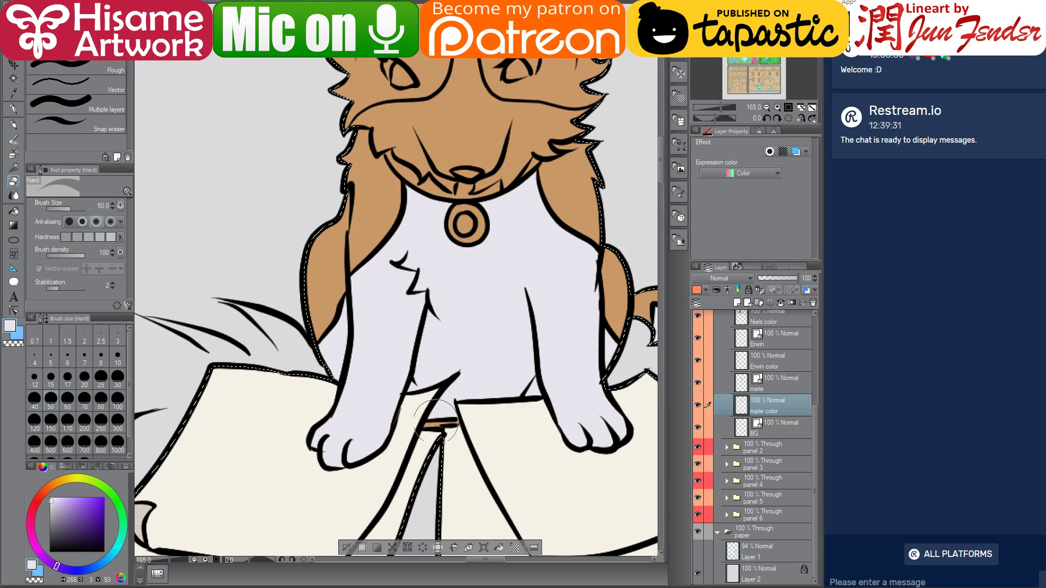
key("bracketleft")
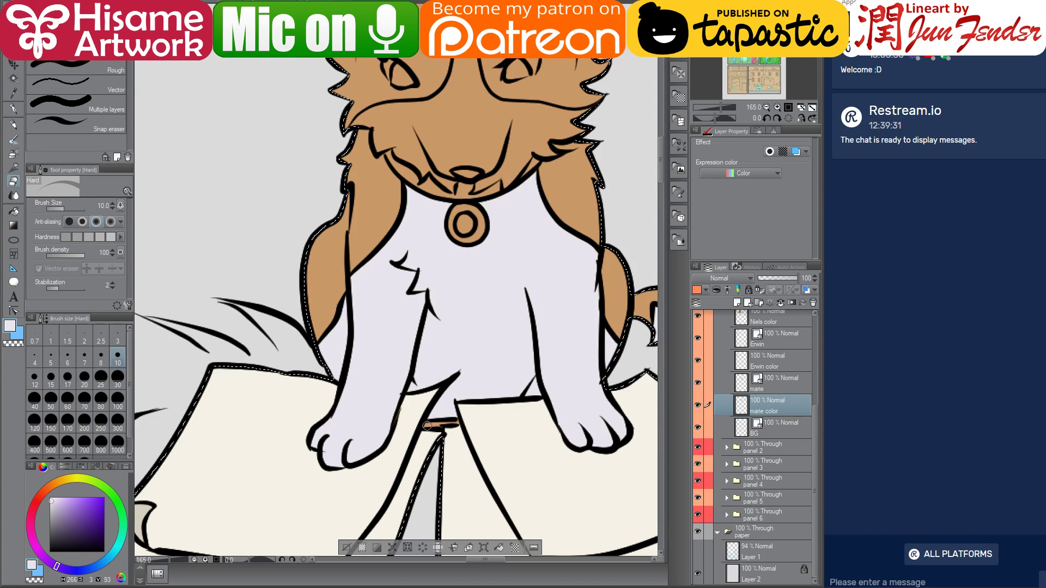
left_click_drag(428, 426, 457, 423)
- Fill the dog's muzzle and blaze with the lavender white, and its eye whites with pure white, V 100
left_click(13, 211)
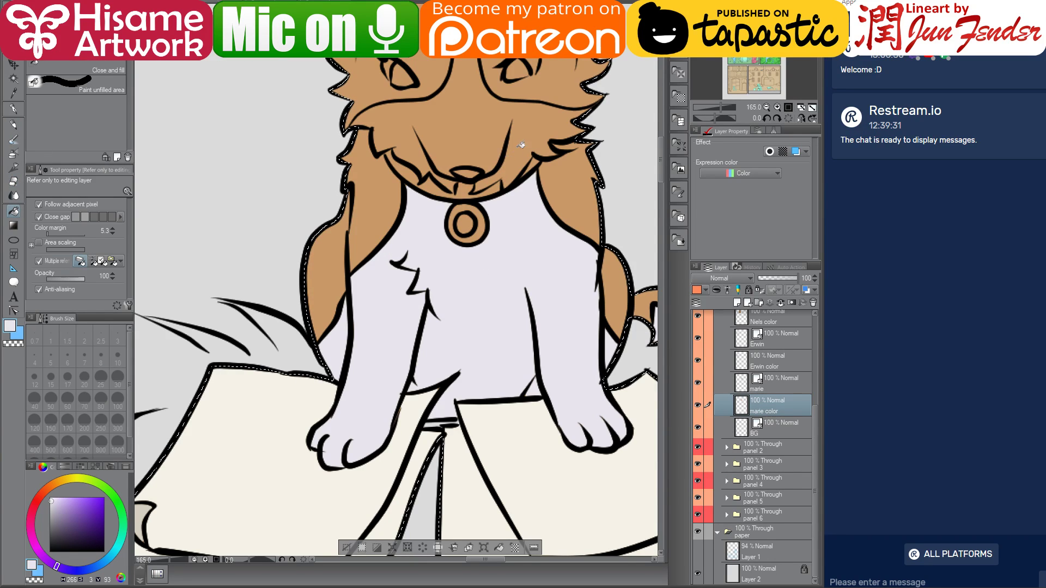
left_click_drag(466, 160, 431, 326)
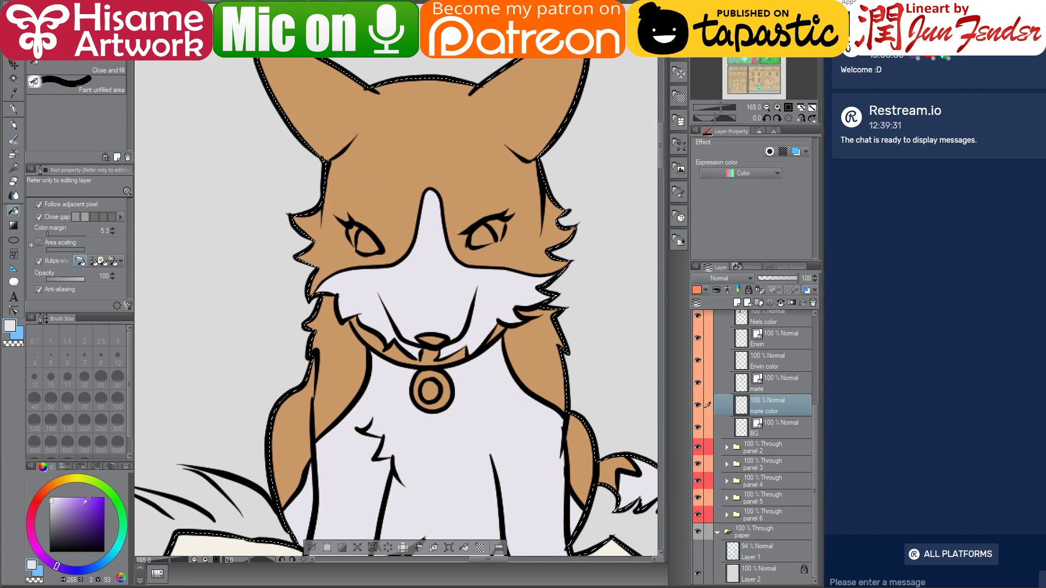
left_click(50, 497)
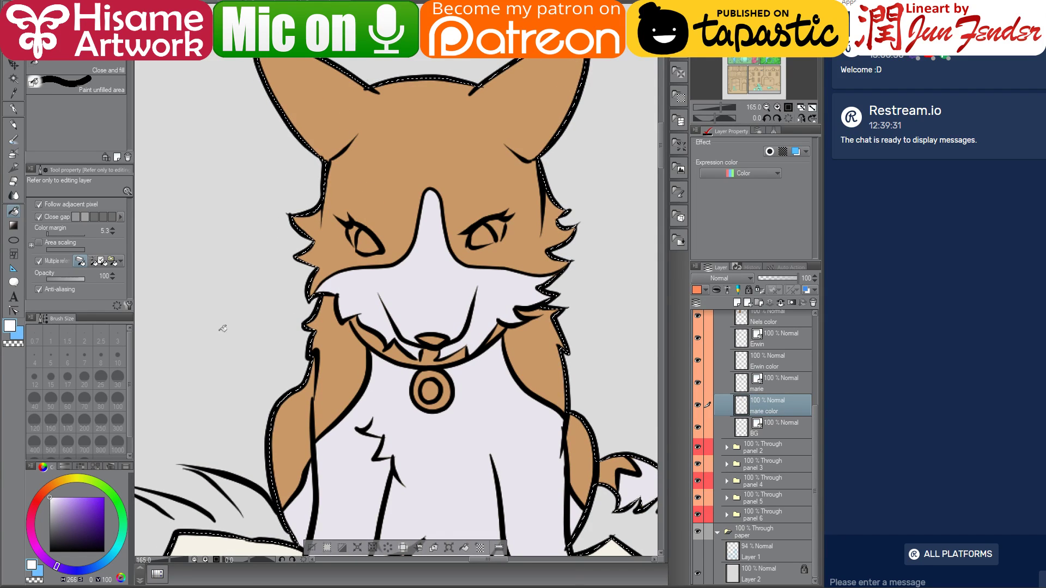
left_click(497, 225)
- Fill both of the dog's irises with the brown sampled from the other comic page, H 22, S 63, V 41
key("ctrl+Tab")
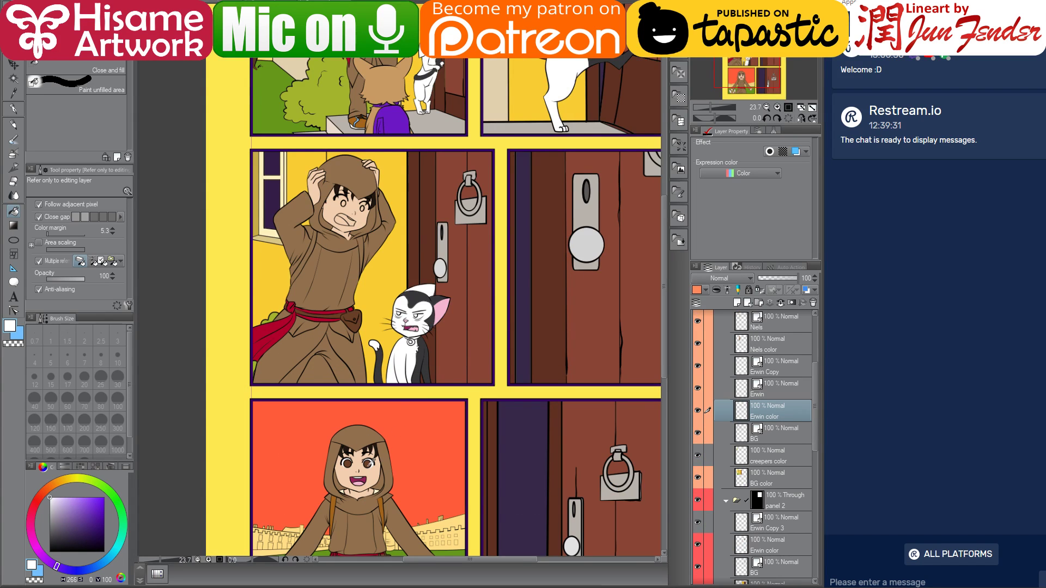
left_click(370, 462, "alt")
key("ctrl+Tab")
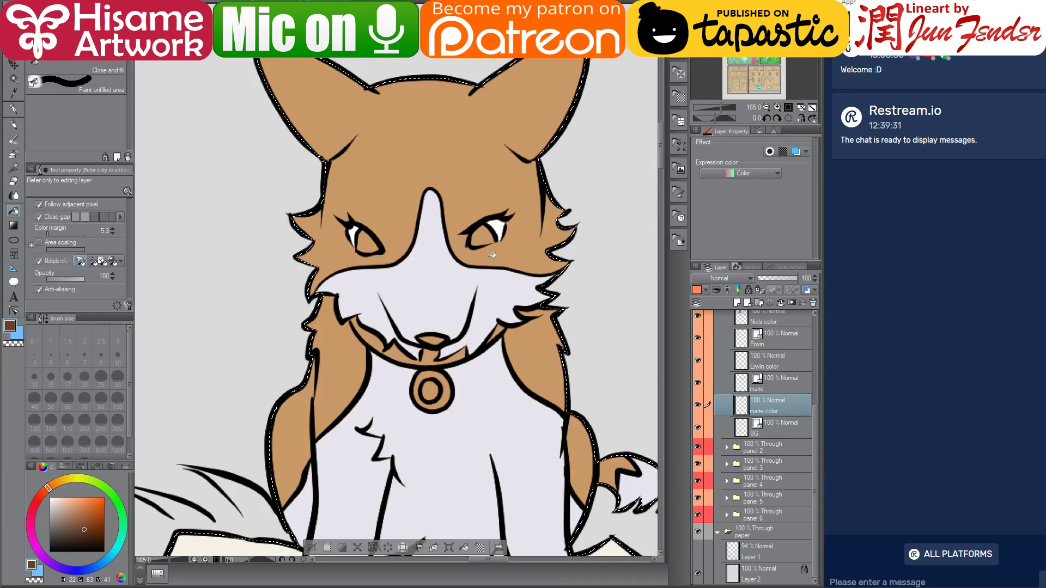
left_click(482, 235)
left_click(370, 240)
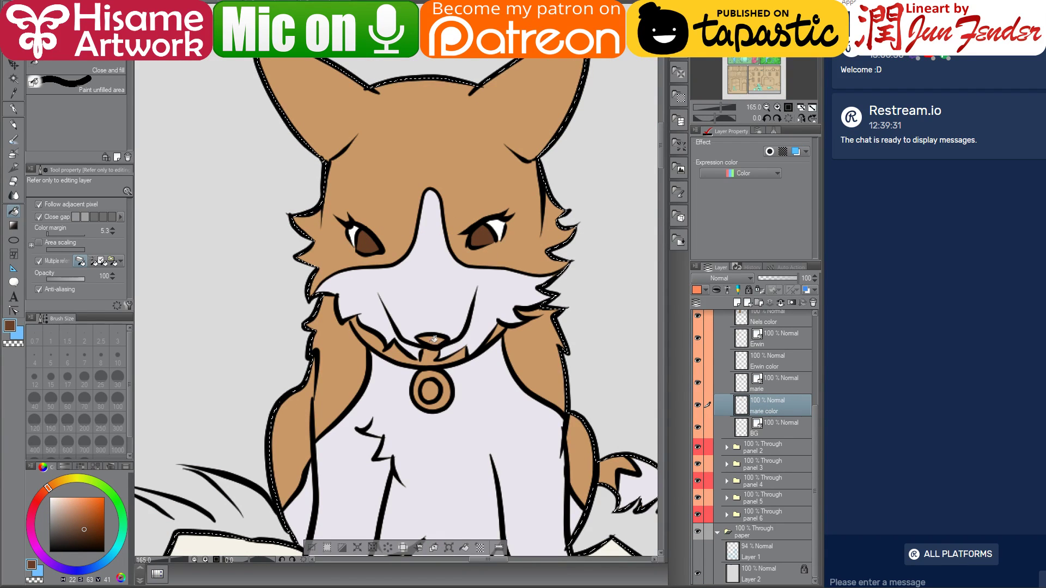
- Fill the dog's nose with brown, H 27, S 66, V 46
scroll(311, 246, "down", 3)
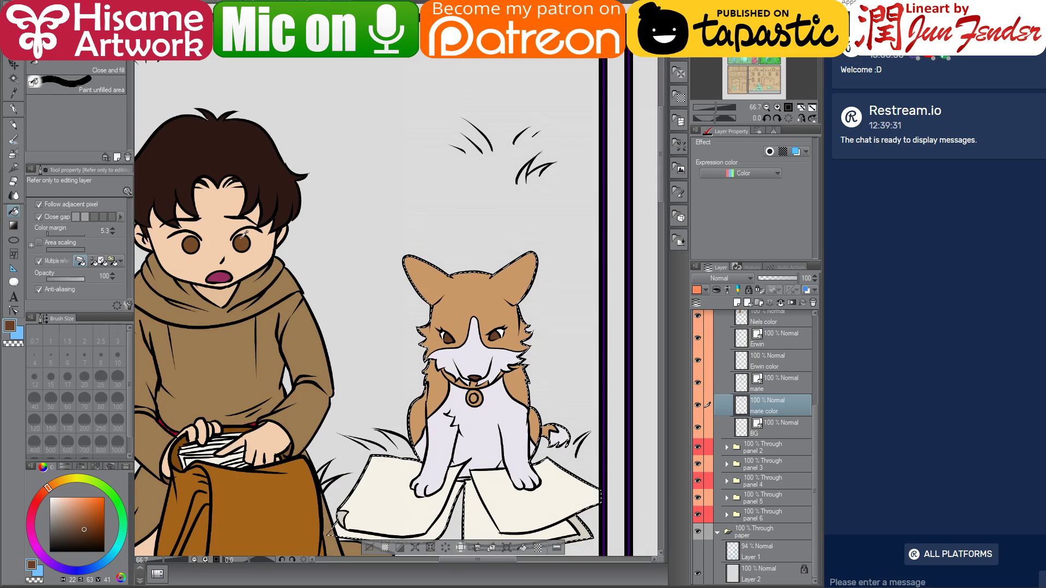
scroll(482, 376, "up", 3)
scroll(481, 354, "up", 2)
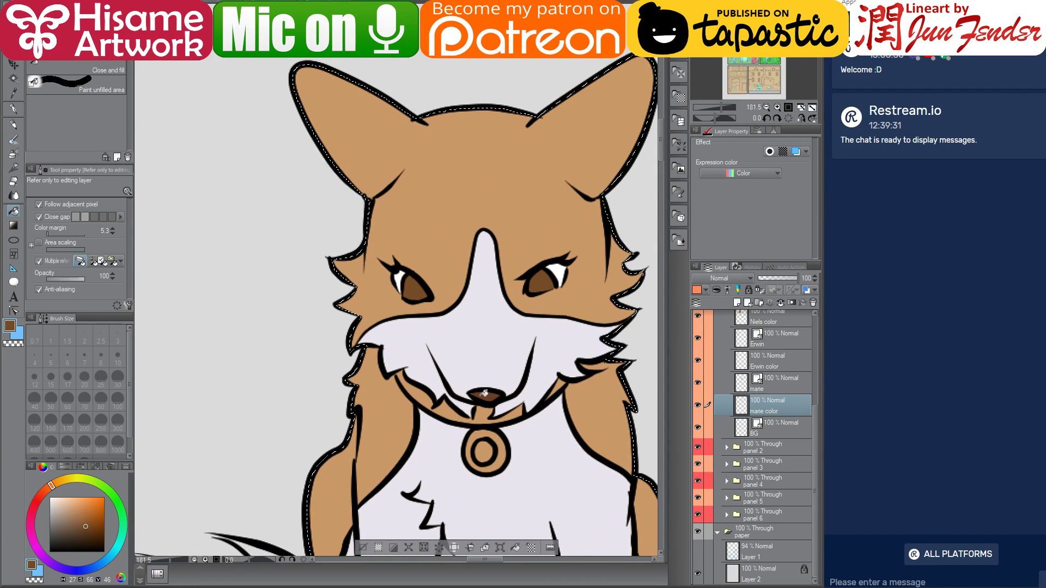
scroll(322, 285, "down", 3)
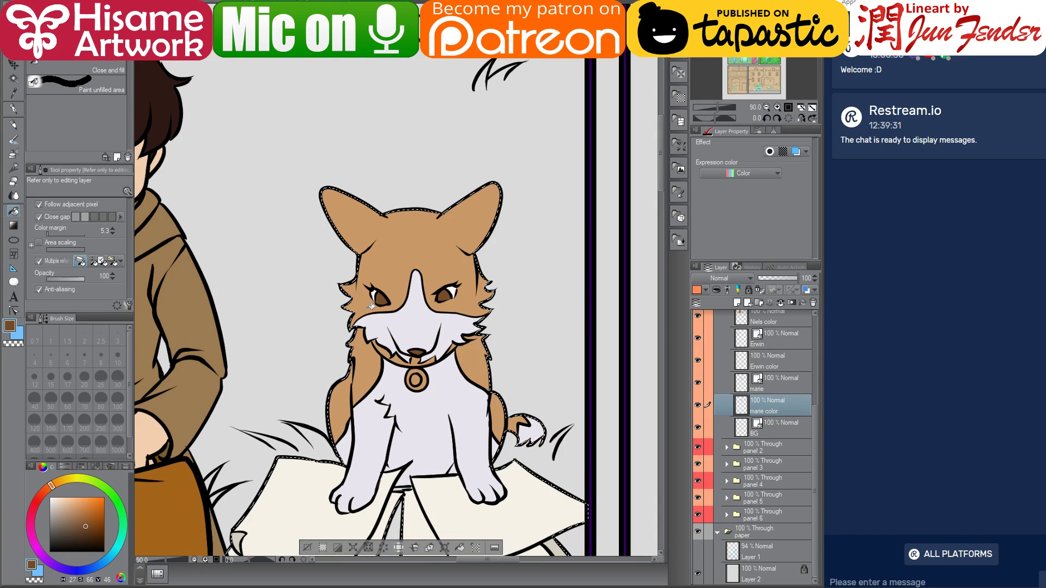
- Fill every visible piece of the dog's collar with the purple sampled from the reference dog's collar, H 275, S 87, V 81
key("ctrl+Tab")
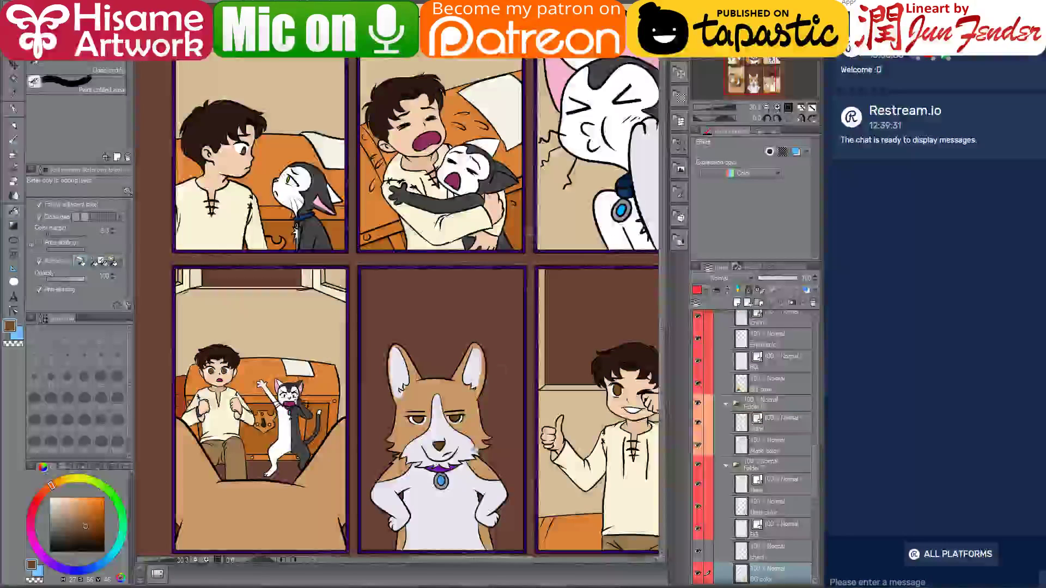
scroll(444, 463, "up", 3)
left_click(443, 457, "alt")
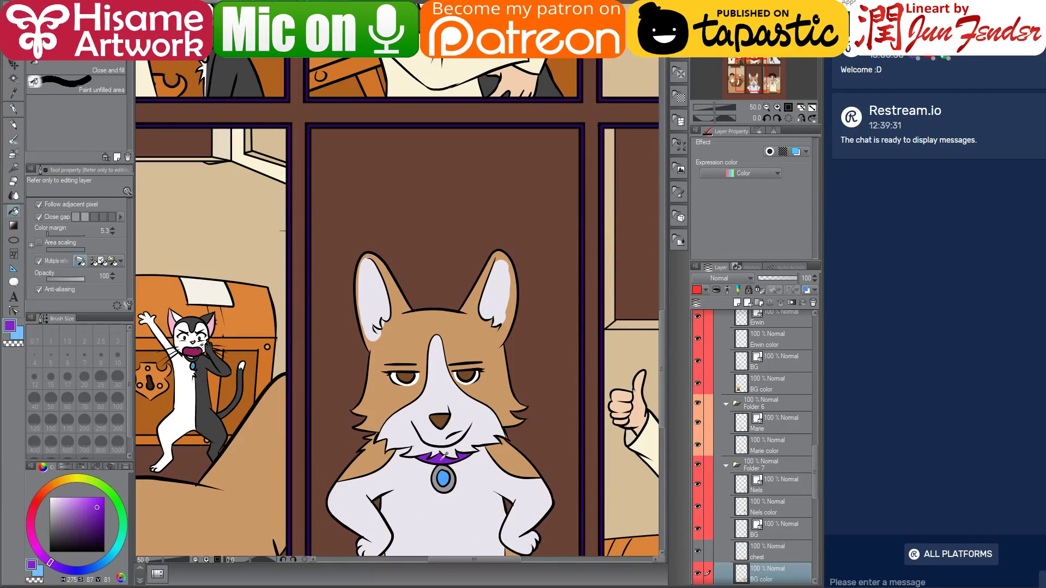
key("ctrl+Tab")
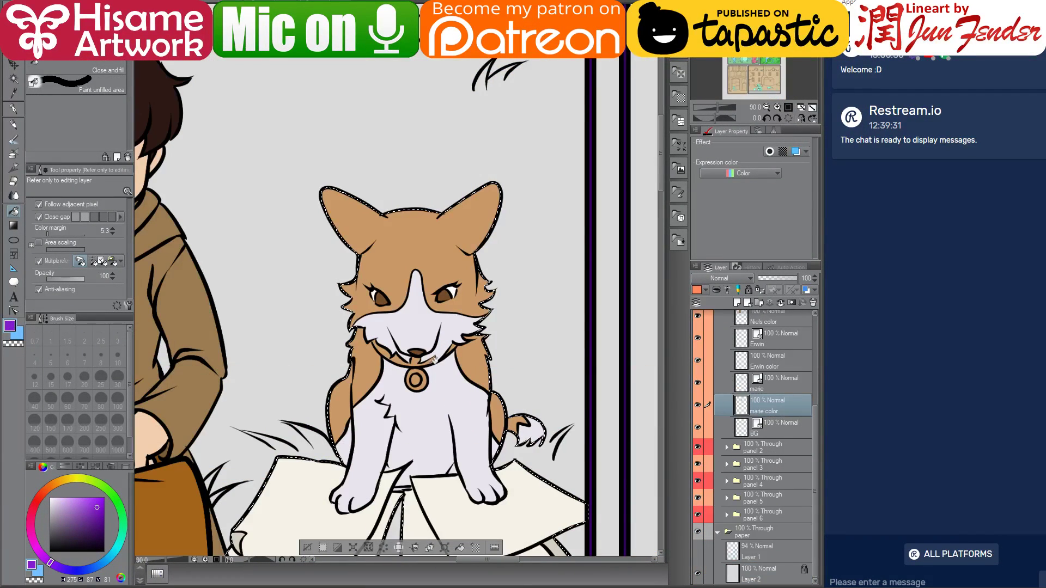
left_click(413, 360)
scroll(404, 359, "up", 3)
scroll(405, 359, "up", 2)
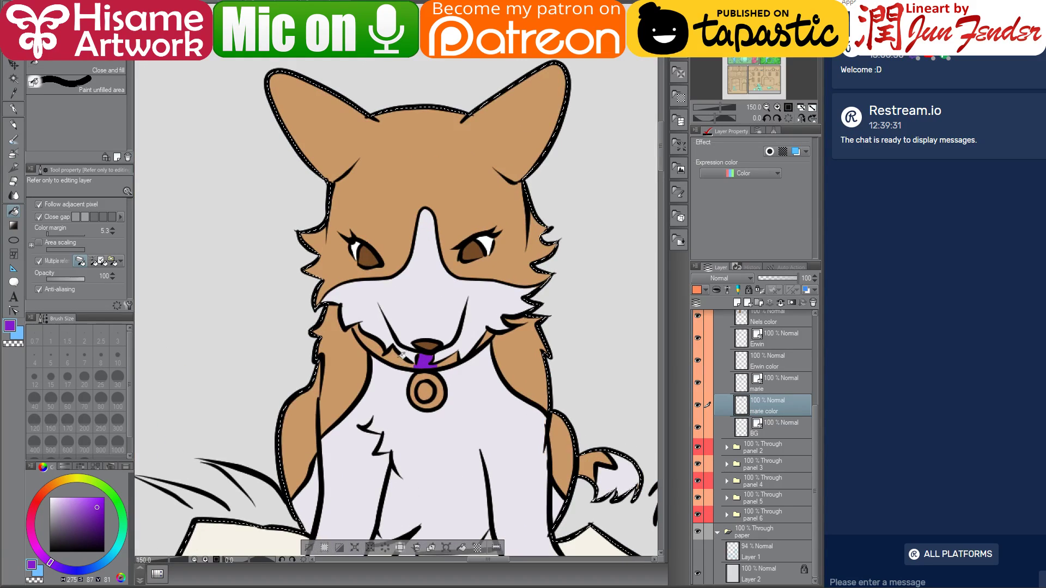
left_click(401, 361)
left_click(371, 340)
left_click(456, 359)
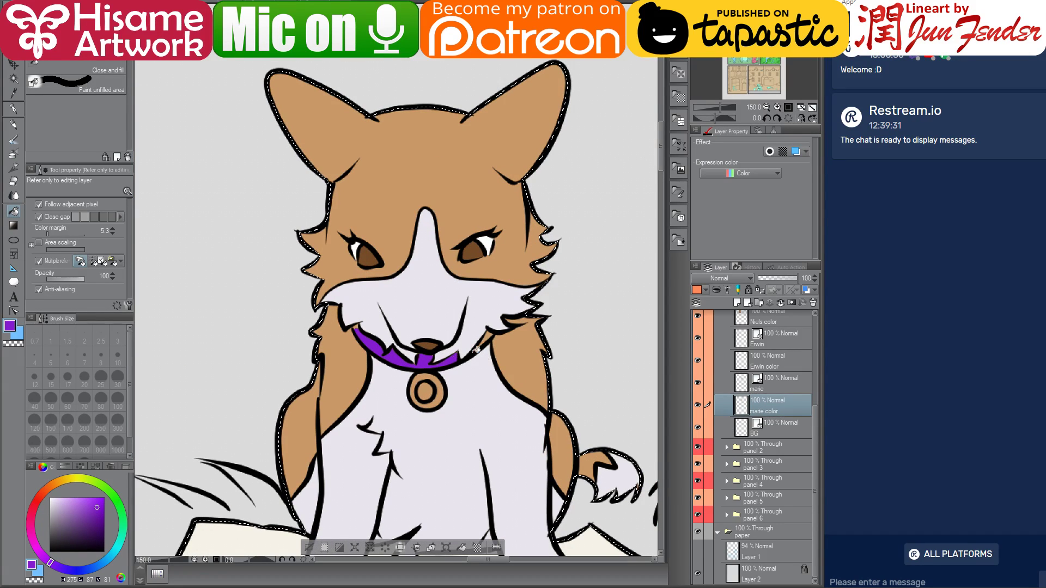
left_click(488, 335)
left_click(356, 327)
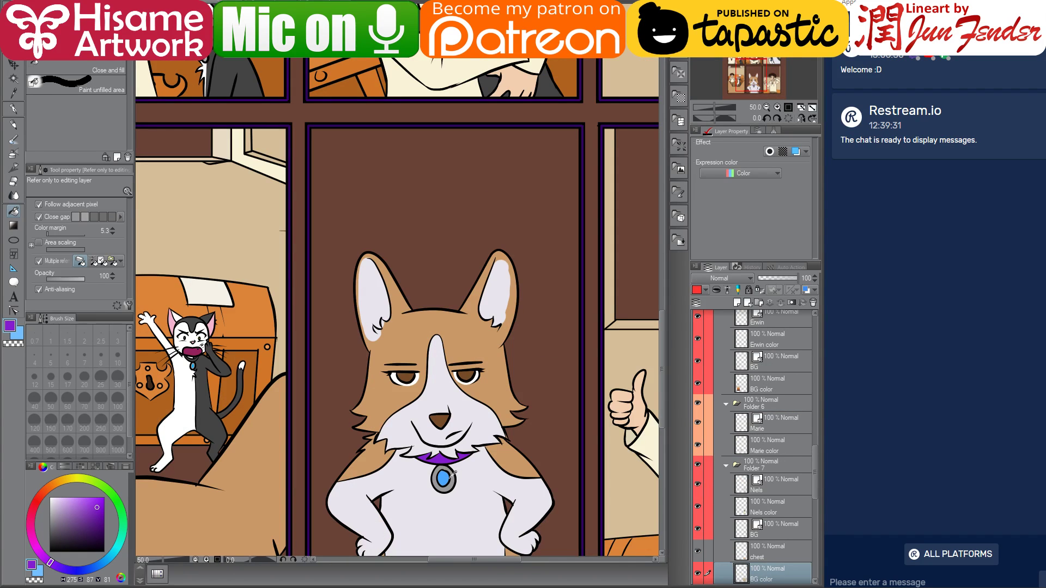
- Fill the collar tag's ring with the sampled grey, V 59, and its centre with blue, H 210, S 70, V 100, and clear the selection
left_click(454, 479, "alt")
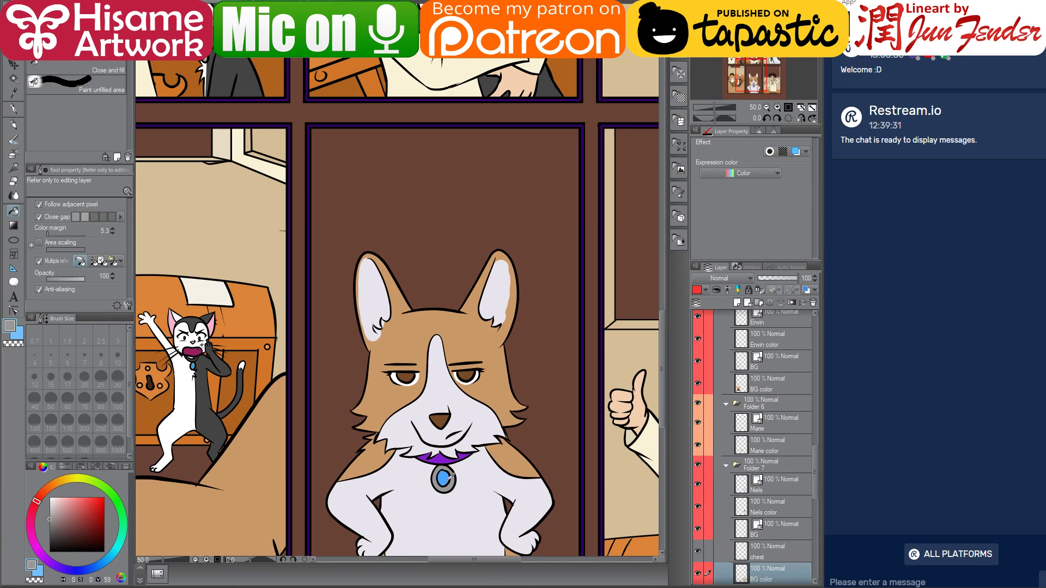
left_click(450, 477, "alt")
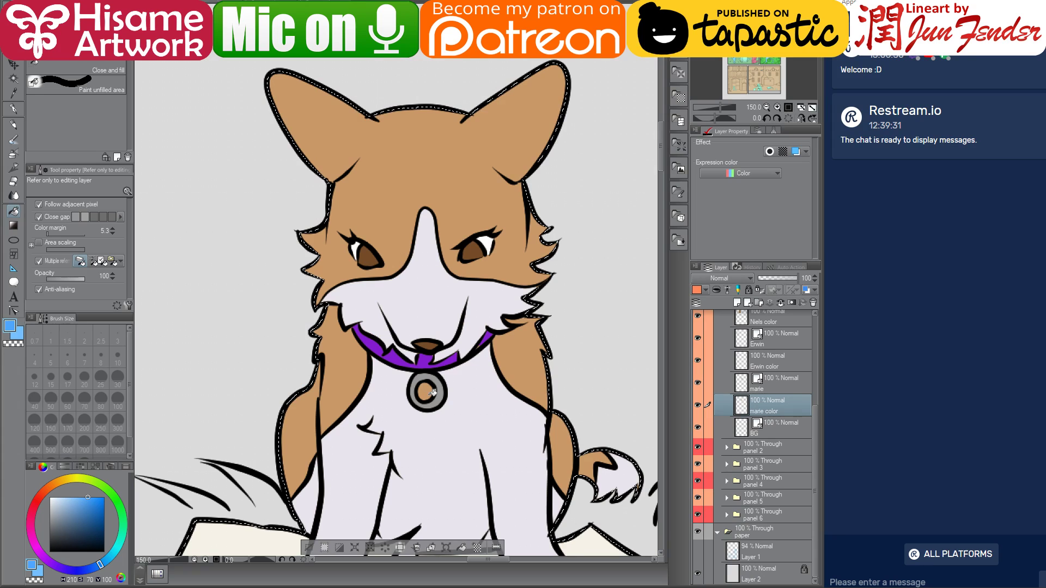
scroll(434, 339, "down", 4)
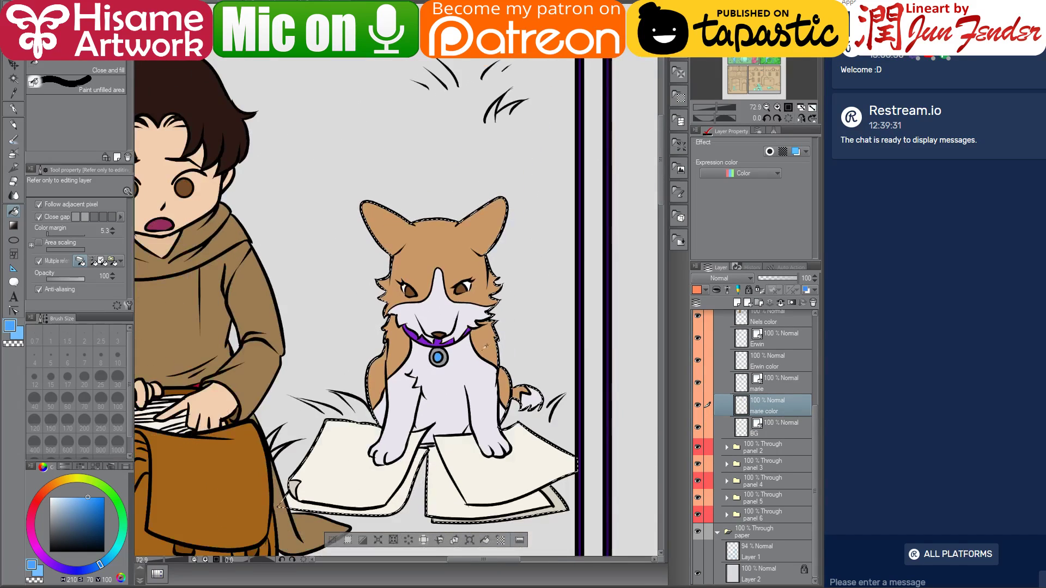
scroll(498, 376, "down", 5)
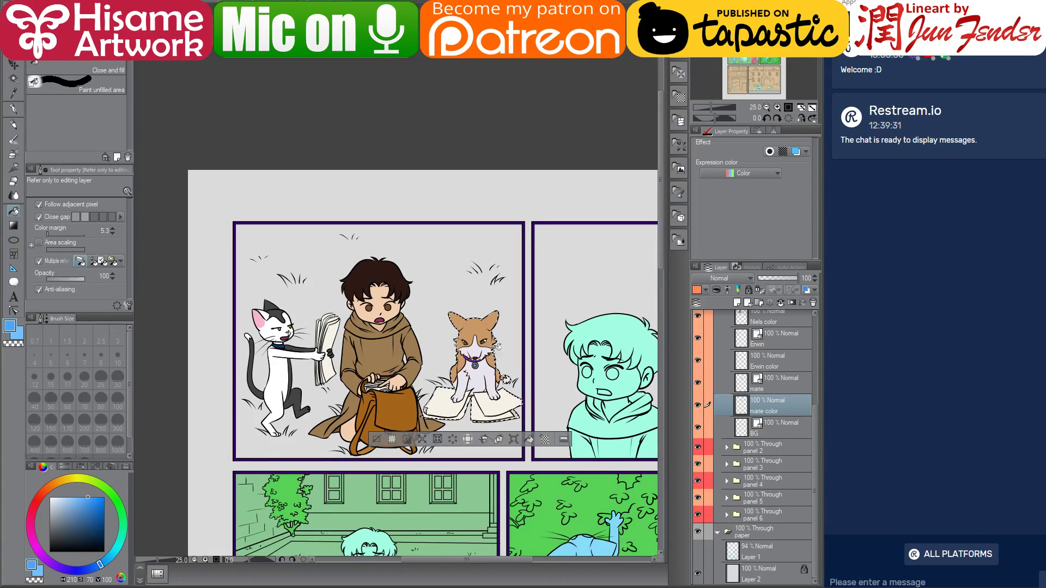
key("ctrl+d")
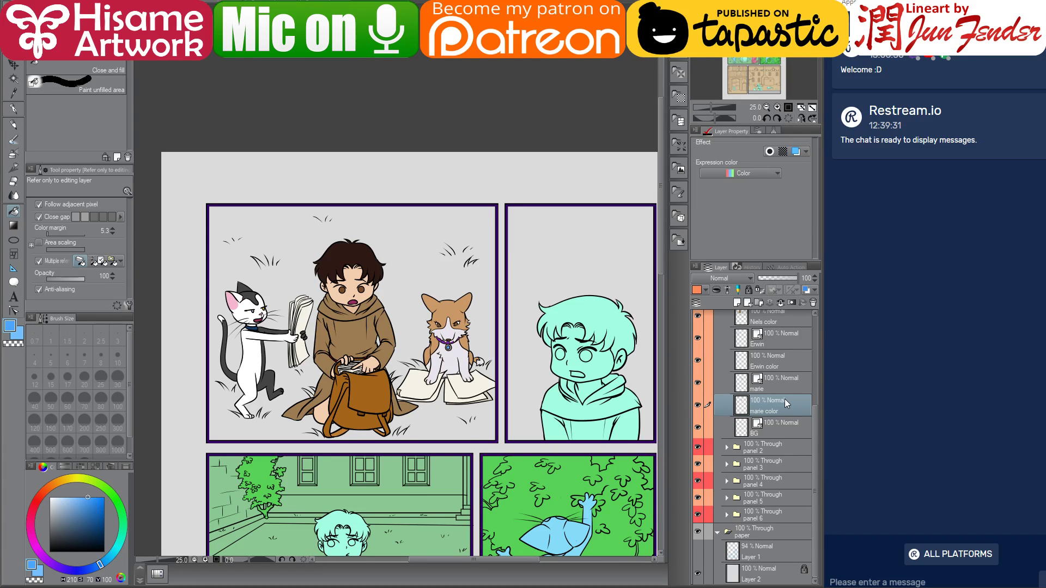
- Mask the panel 1 folder to a rectangular selection drawn along the first panel's frame
scroll(785, 404, "up", 3)
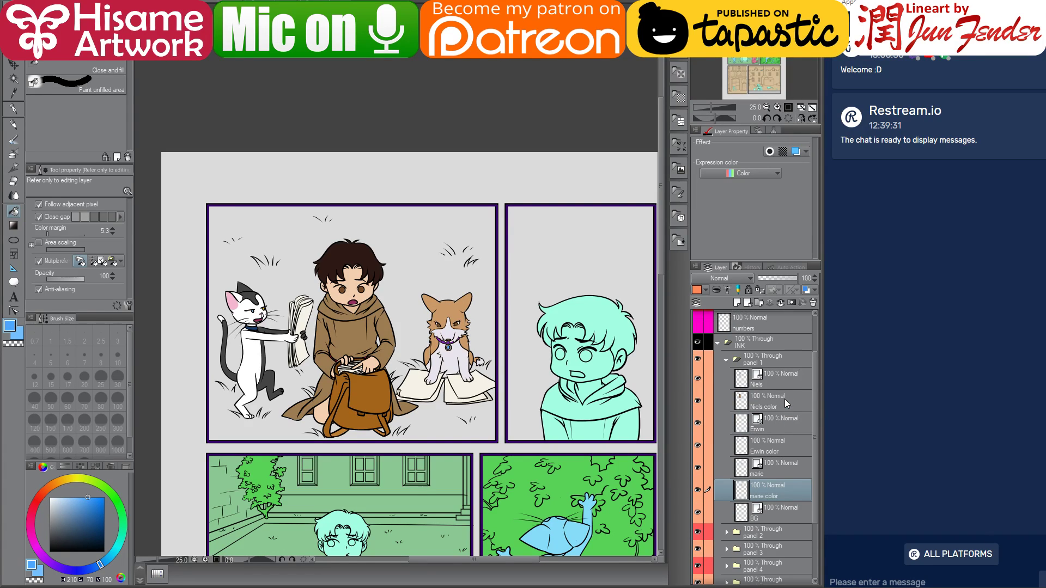
left_click(783, 360)
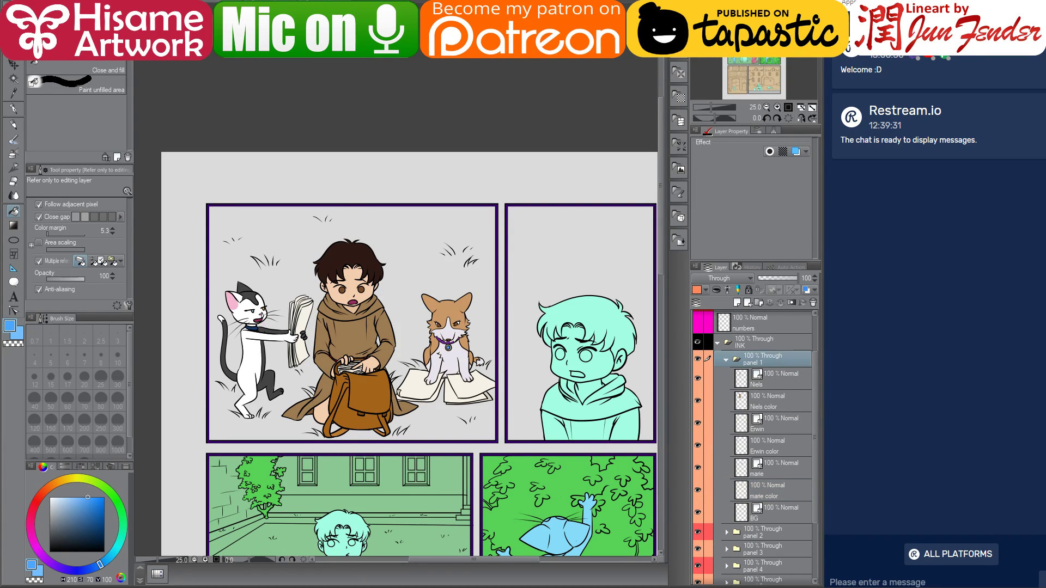
key("m")
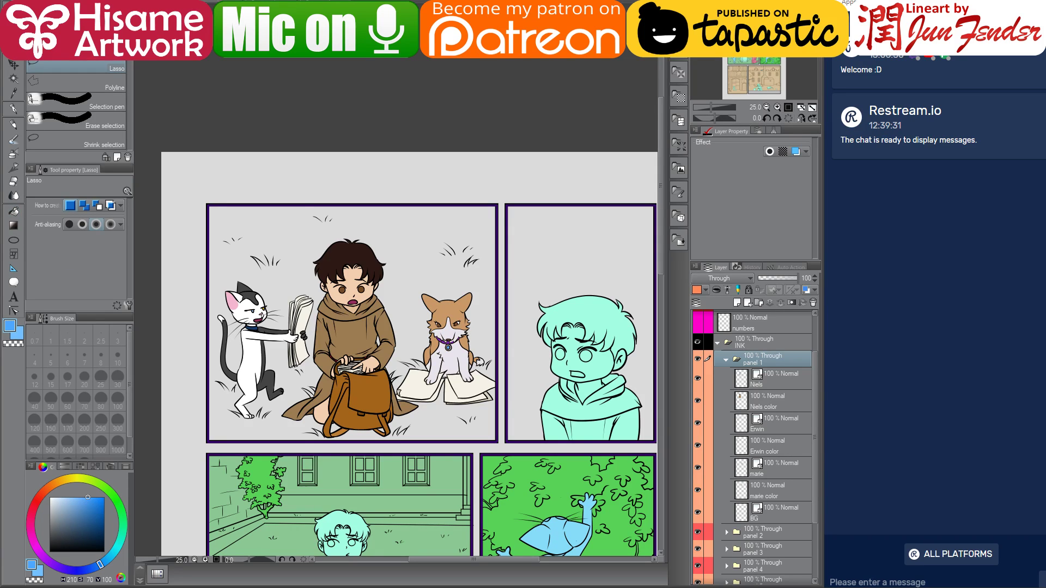
key("m")
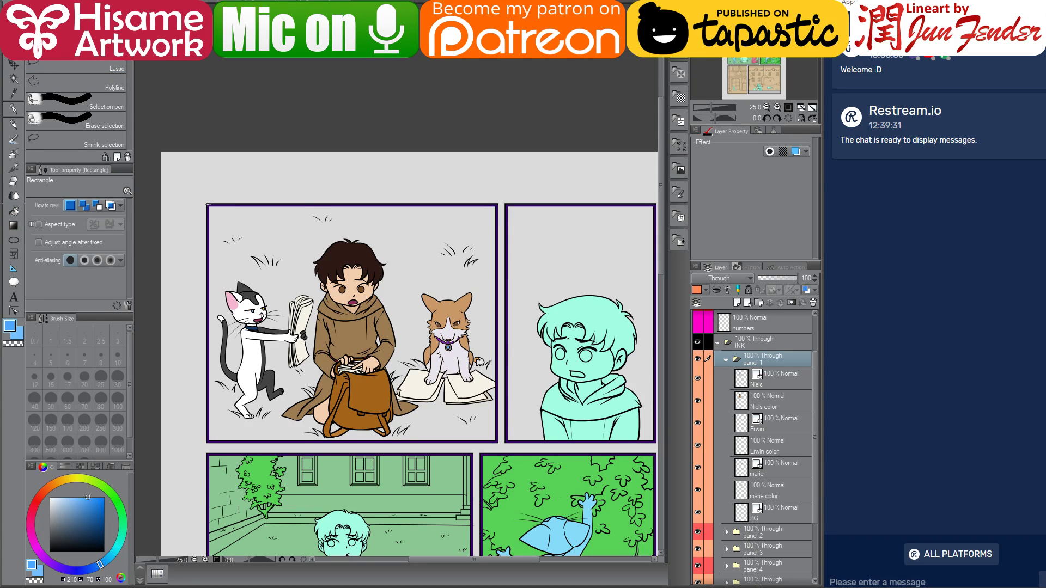
left_click_drag(208, 204, 497, 442)
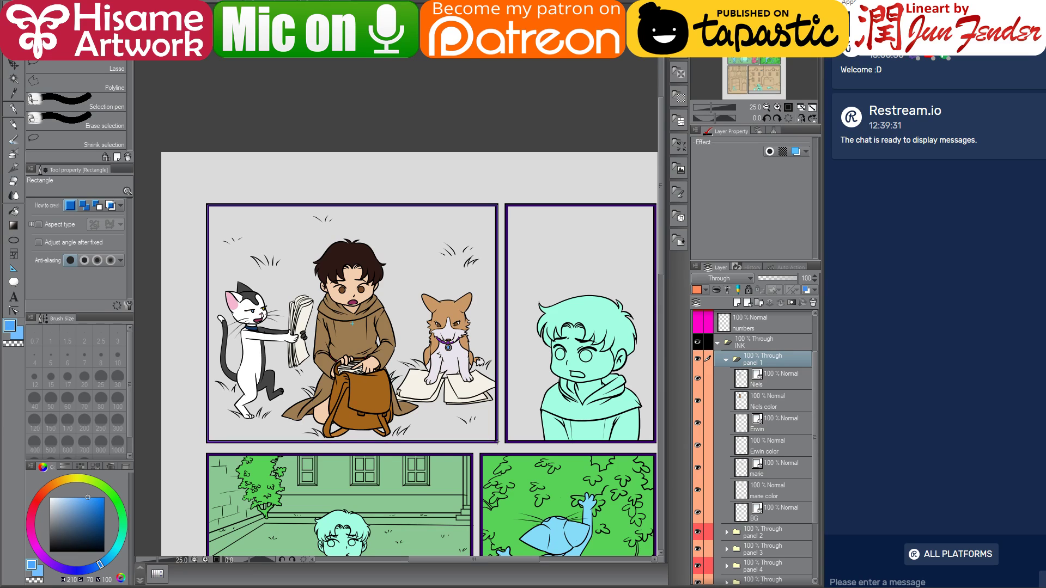
left_click(792, 303)
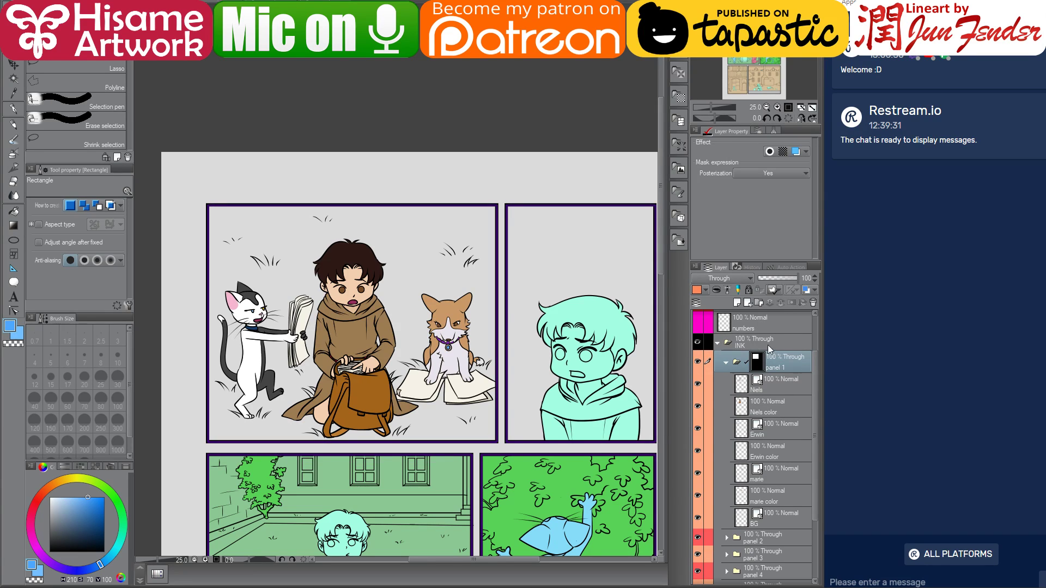
- Add a new raster layer named grass directly below the BG layer in the panel 1 folder
left_click(771, 523)
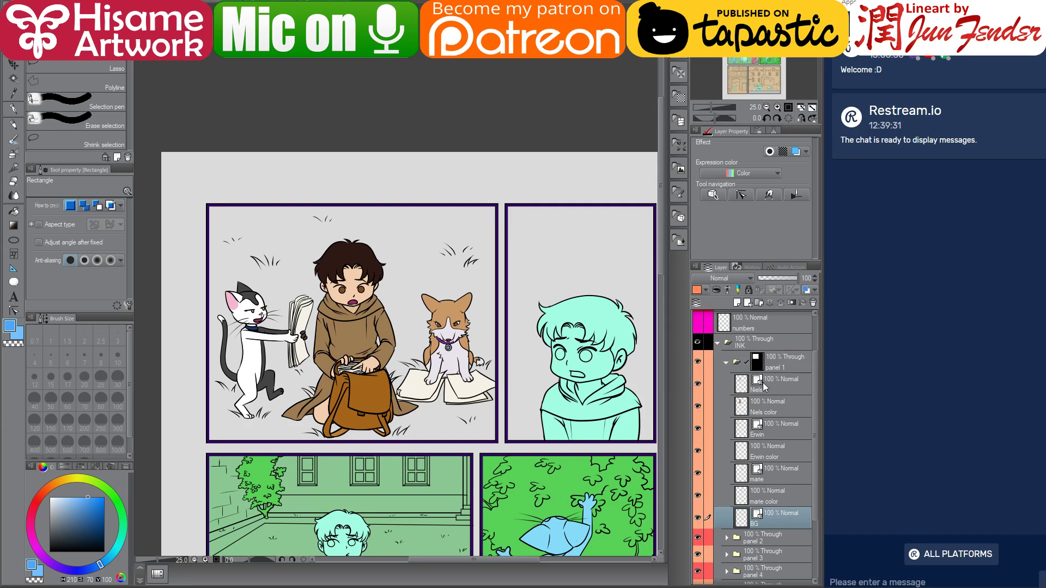
left_click(738, 303)
left_click_drag(784, 520, 762, 546)
double_click(761, 545)
type("grass")
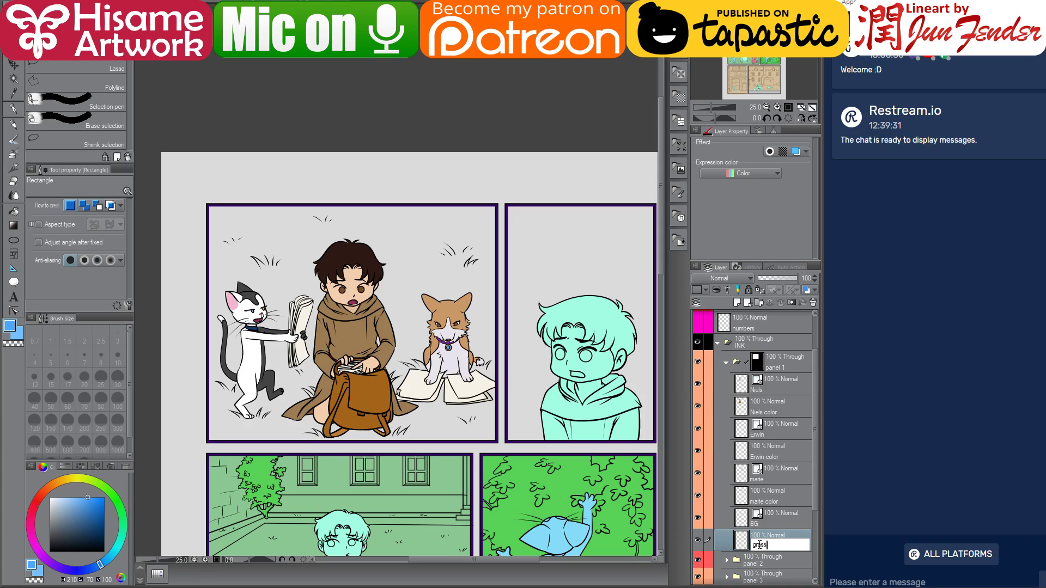
key("Return")
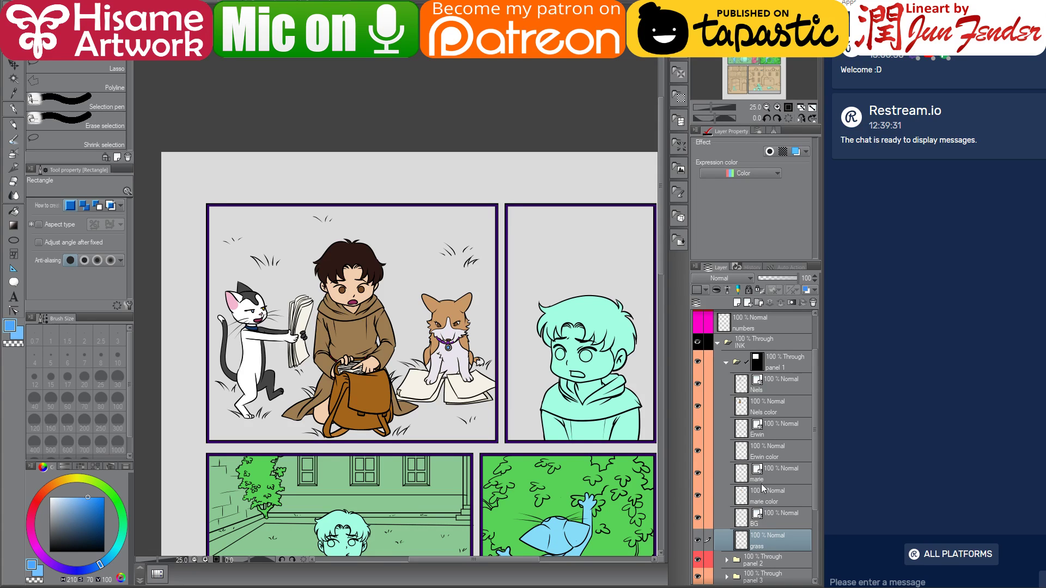
- Select the panel 1 area from its folder mask and open page_40.jpg as the grass colour reference
left_click(758, 364, "ctrl")
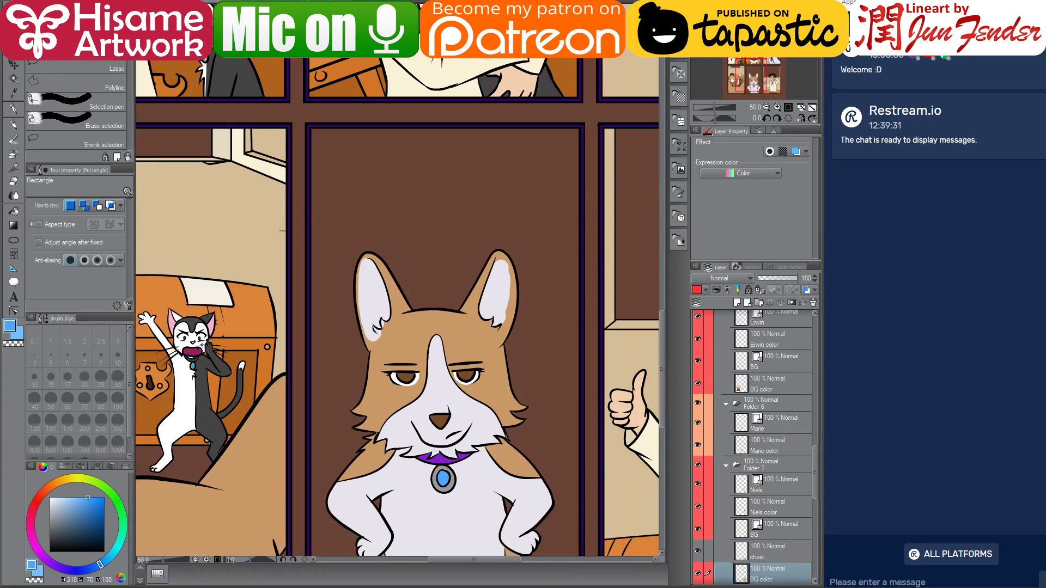
key("alt+Tab")
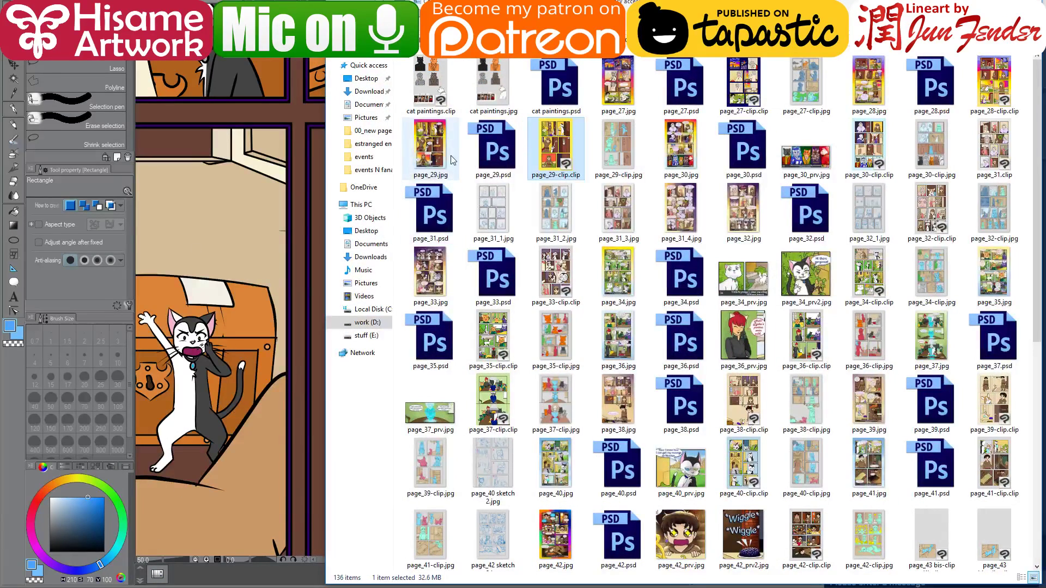
left_click(560, 467)
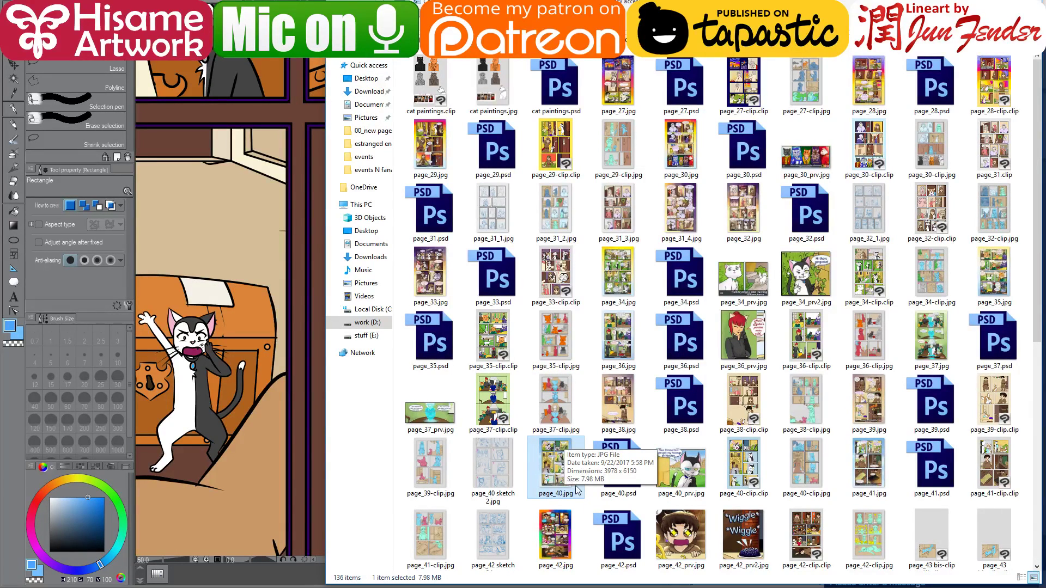
left_click(747, 459)
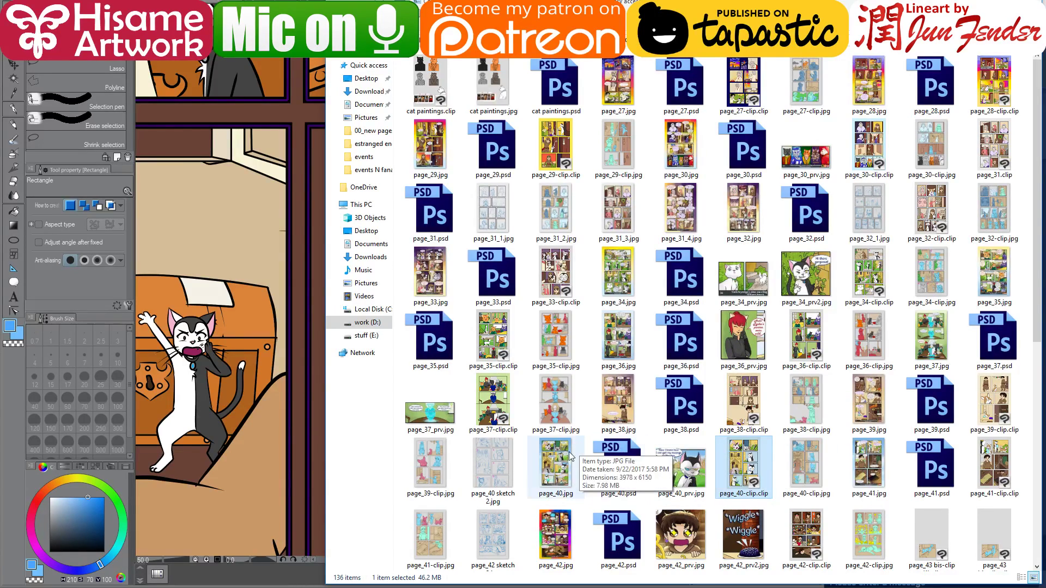
left_click(556, 466)
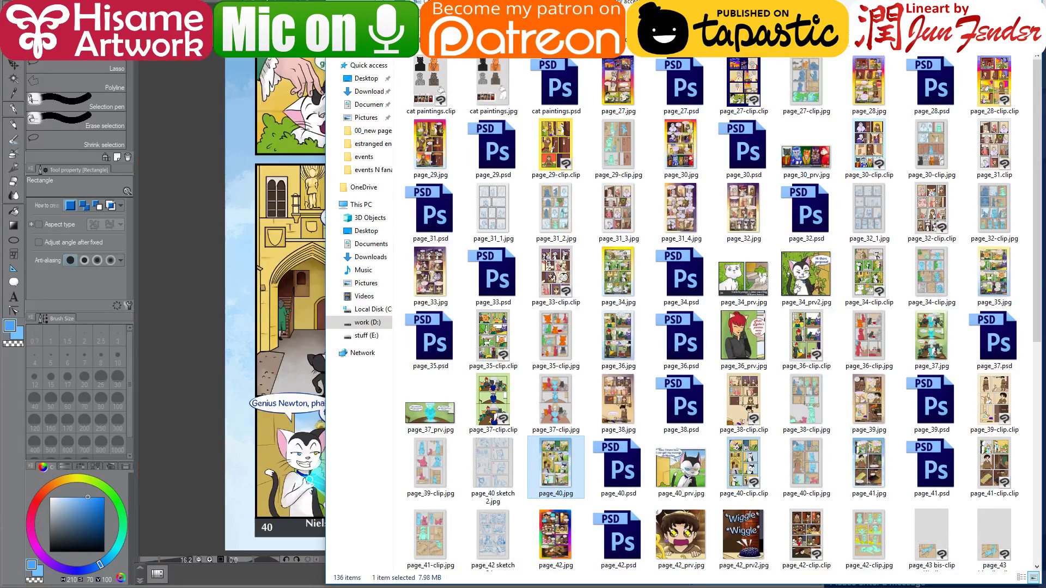
key("alt+F4")
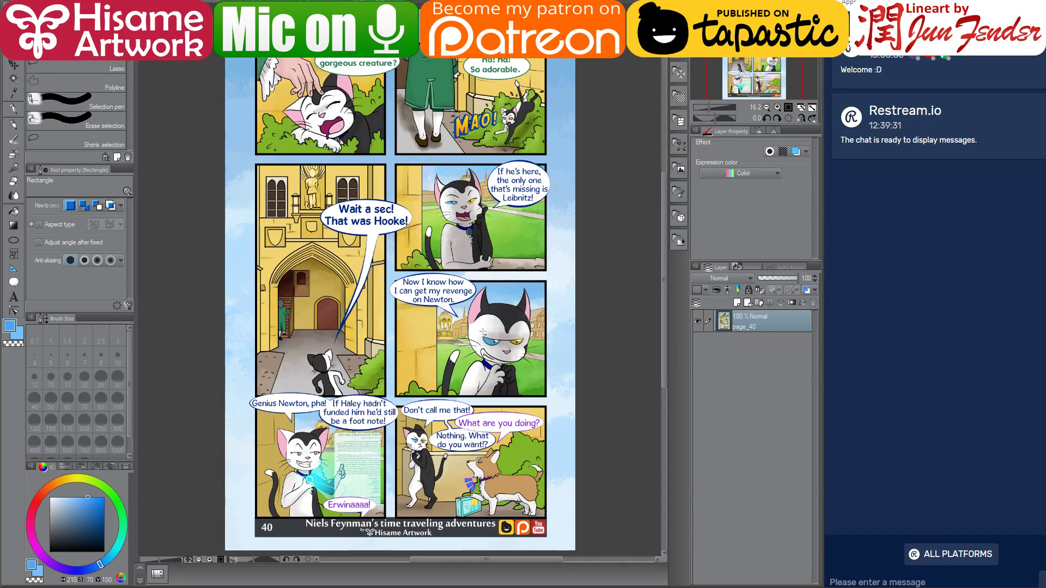
scroll(470, 326, "up", 3)
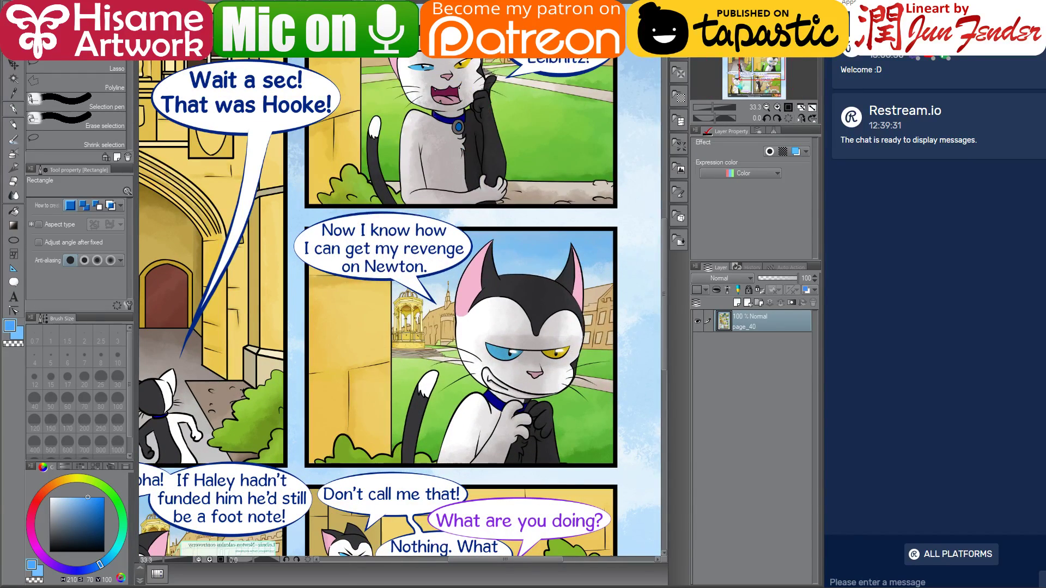
- Switch to OBS, mute the Mic/Aux source briefly, unmute it and return to the reference page
key("alt+Tab")
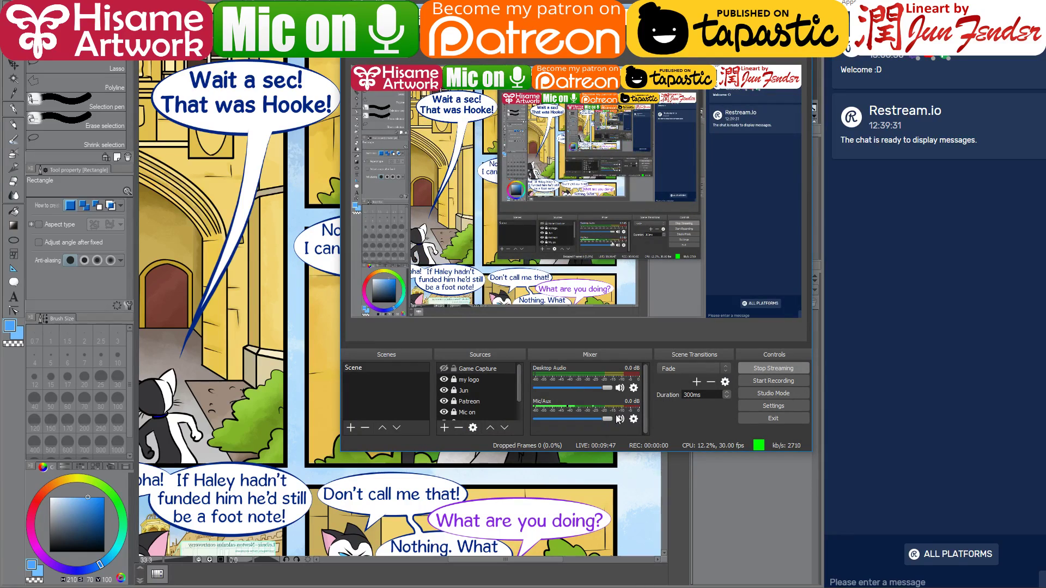
key("alt+Tab")
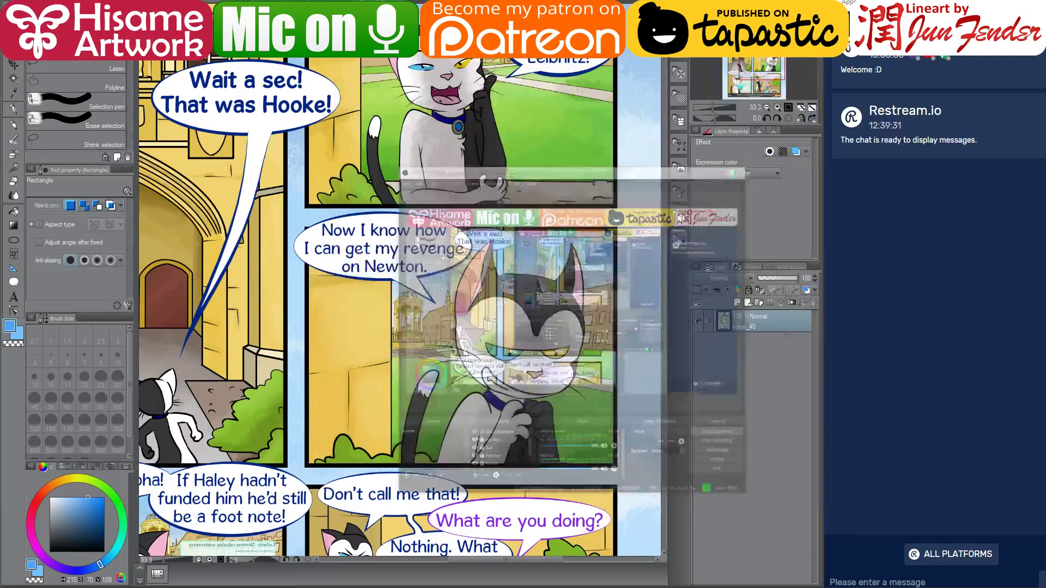
key("alt+Tab")
left_click(621, 419)
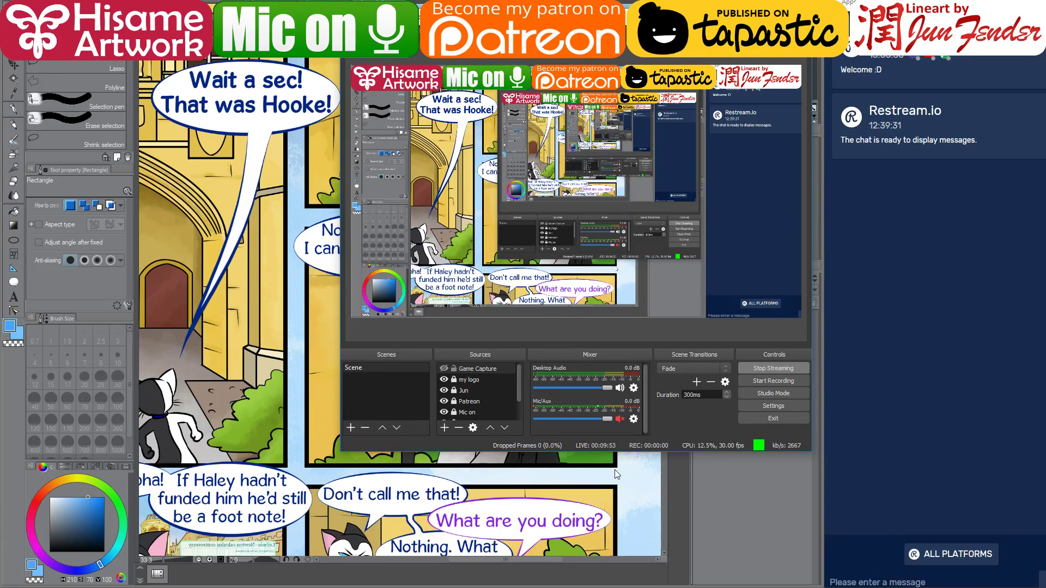
left_click(620, 419)
key("super+Down")
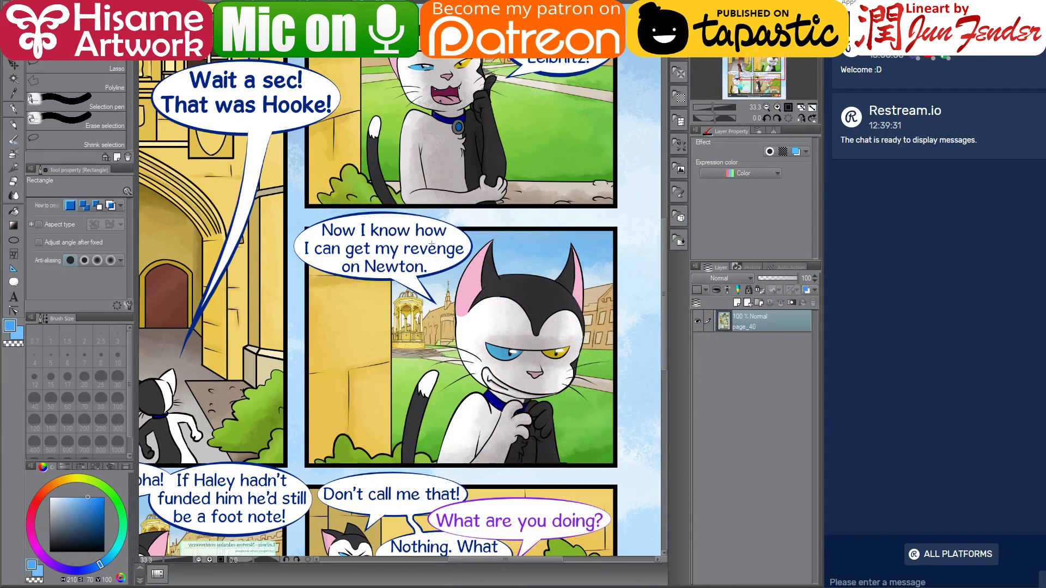
- Paint the whole panel 1 grass layer with the lawn green sampled from page_40, H 92, S 61, V 85, using the G-pen at size 1000
left_click(13, 212)
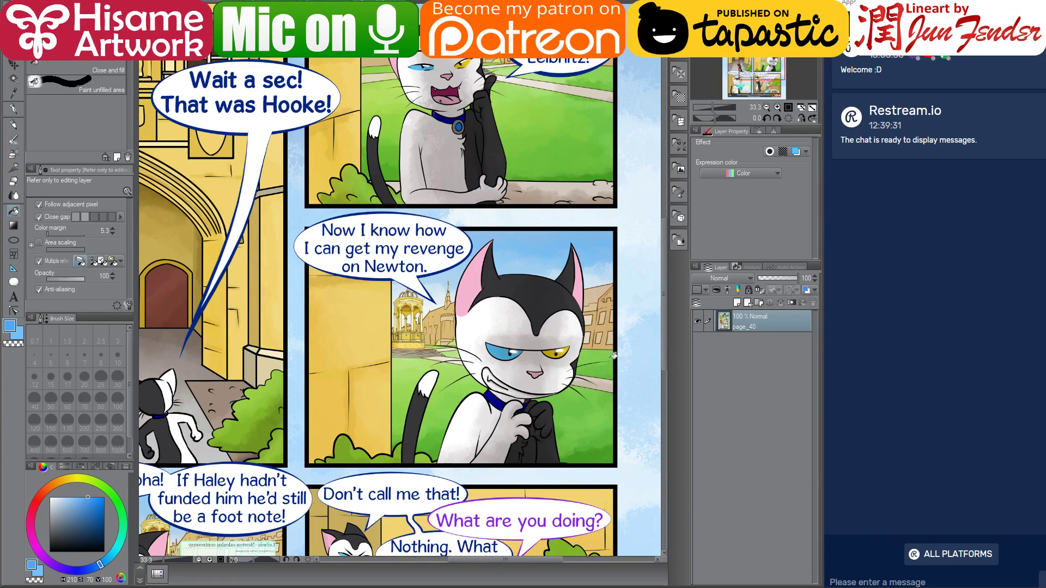
left_click(459, 375, "alt")
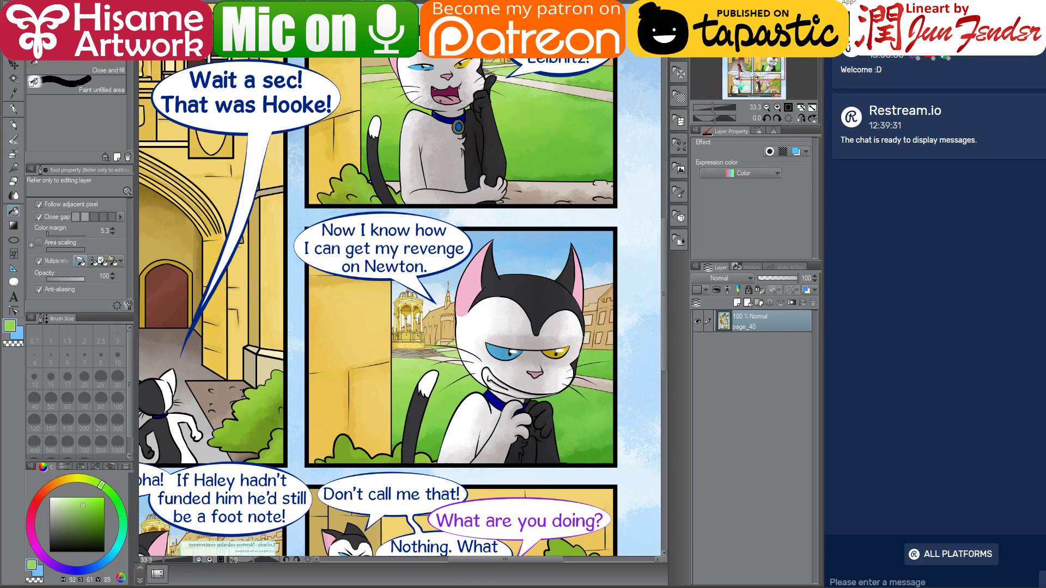
key("ctrl+Tab")
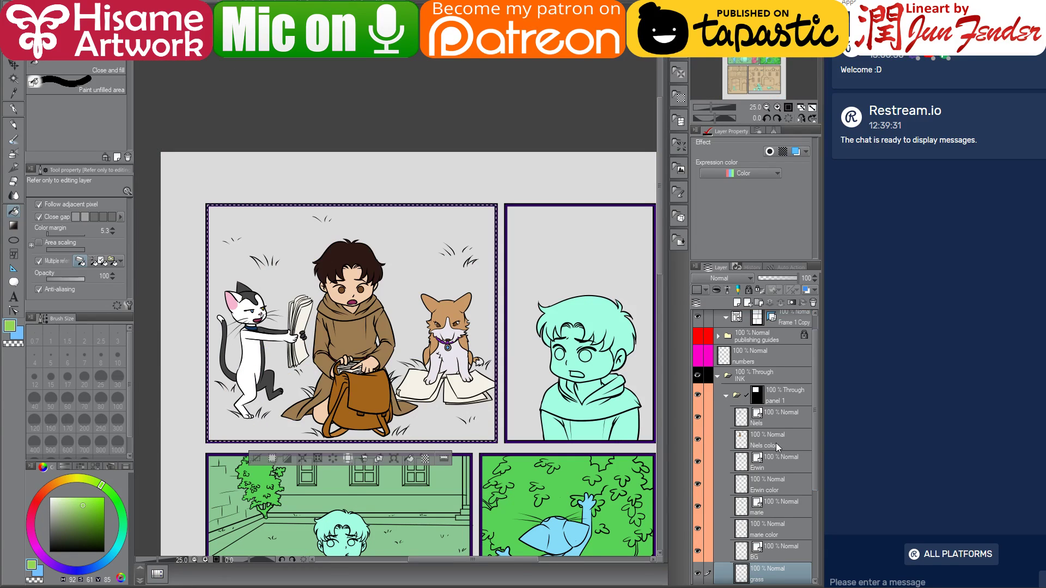
scroll(758, 499, "down", 3)
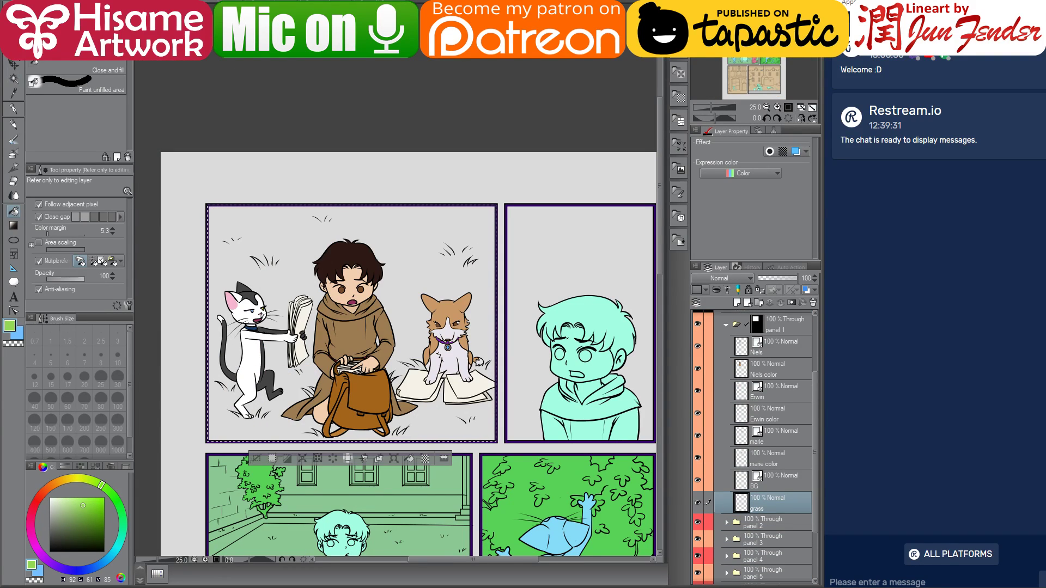
left_click(15, 107)
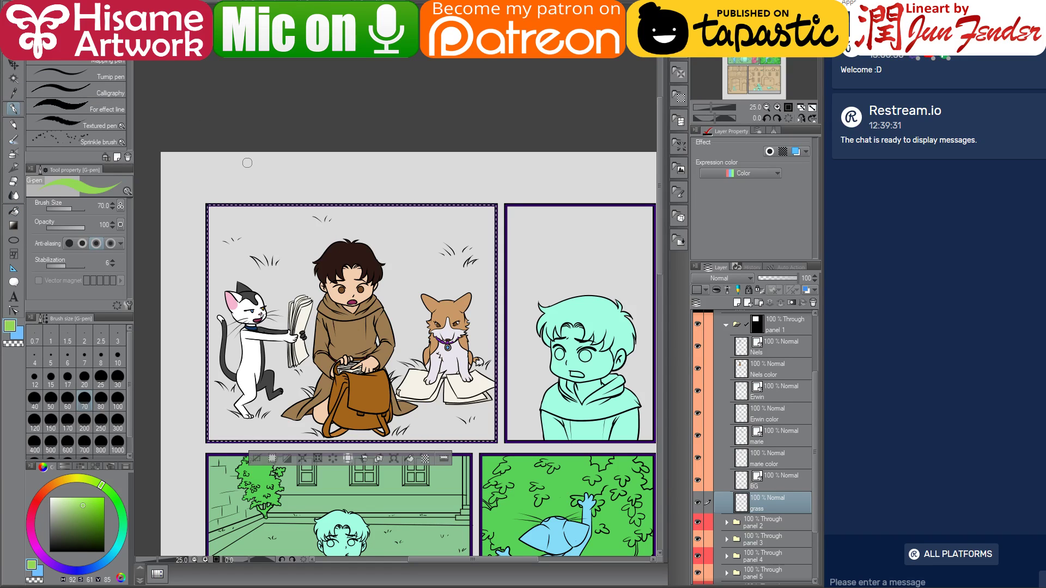
key("bracketright")
mouse_move(236, 204)
left_mouse_down()
mouse_move(305, 228)
mouse_move(436, 251)
mouse_move(273, 381)
left_mouse_up()
left_click_drag(354, 321, 393, 327)
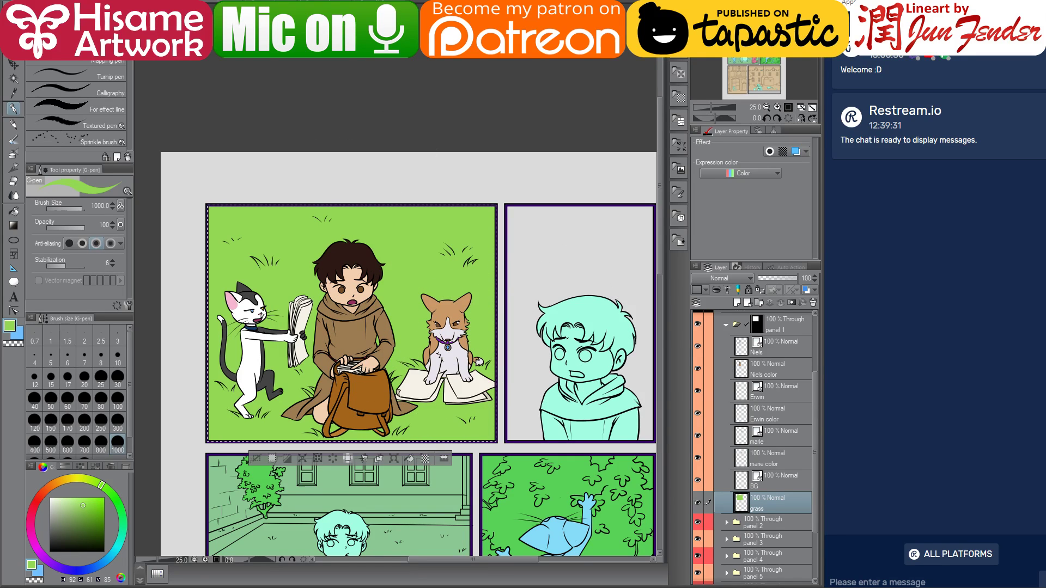
- Repaint the panel 1 grass with a darker lawn green sampled from page_40, H 98, S 64, V 78, and clear the selection
key("ctrl+Tab")
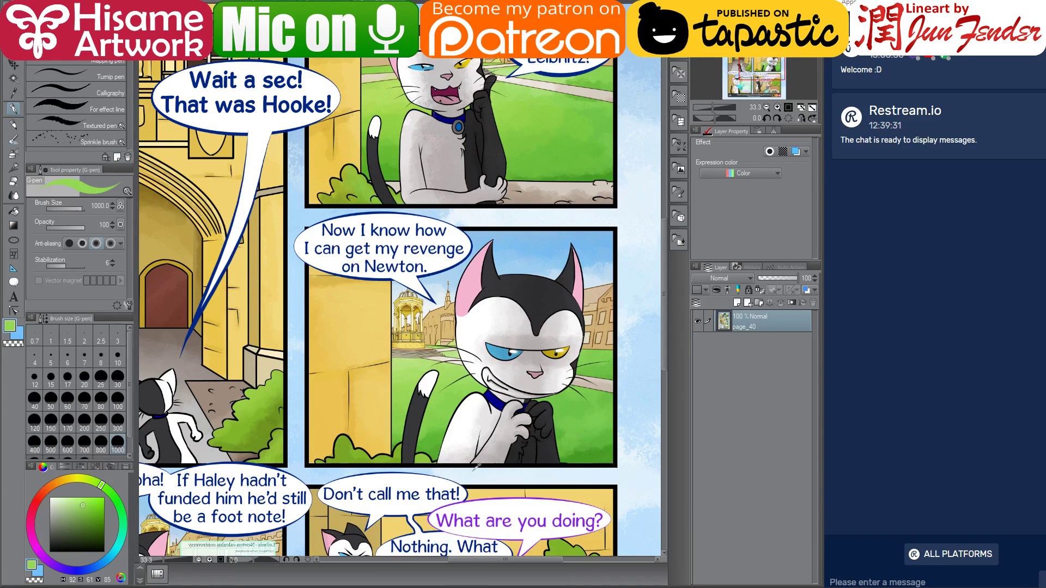
scroll(380, 454, "up", 2)
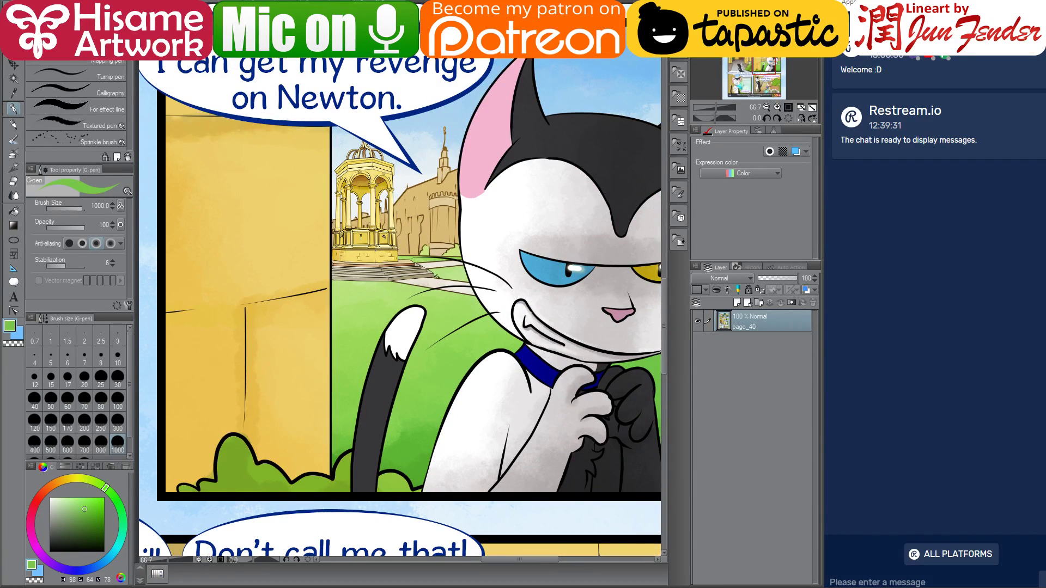
key("ctrl+Tab")
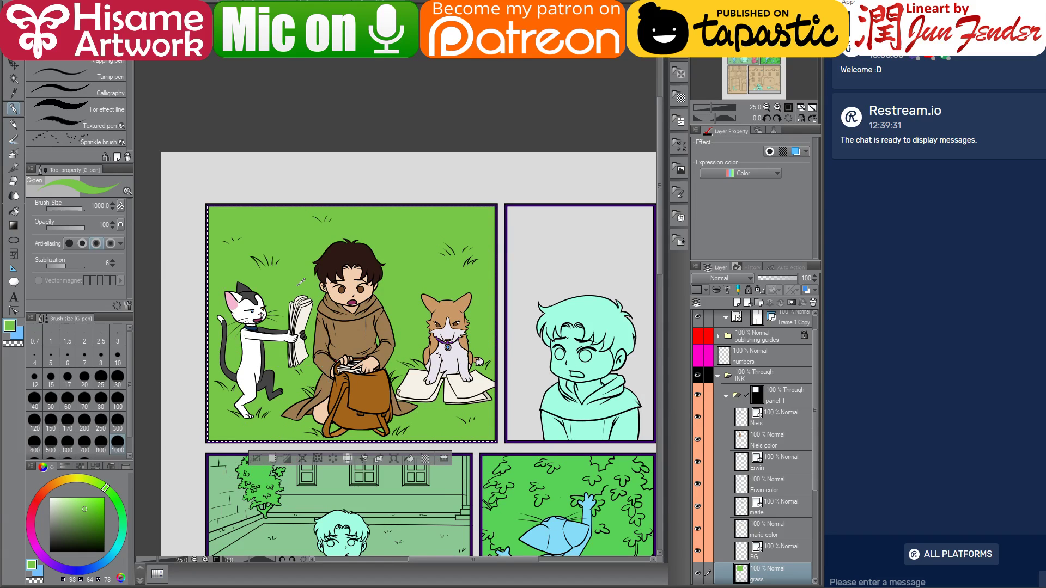
scroll(298, 288, "down", 1)
scroll(437, 292, "up", 1)
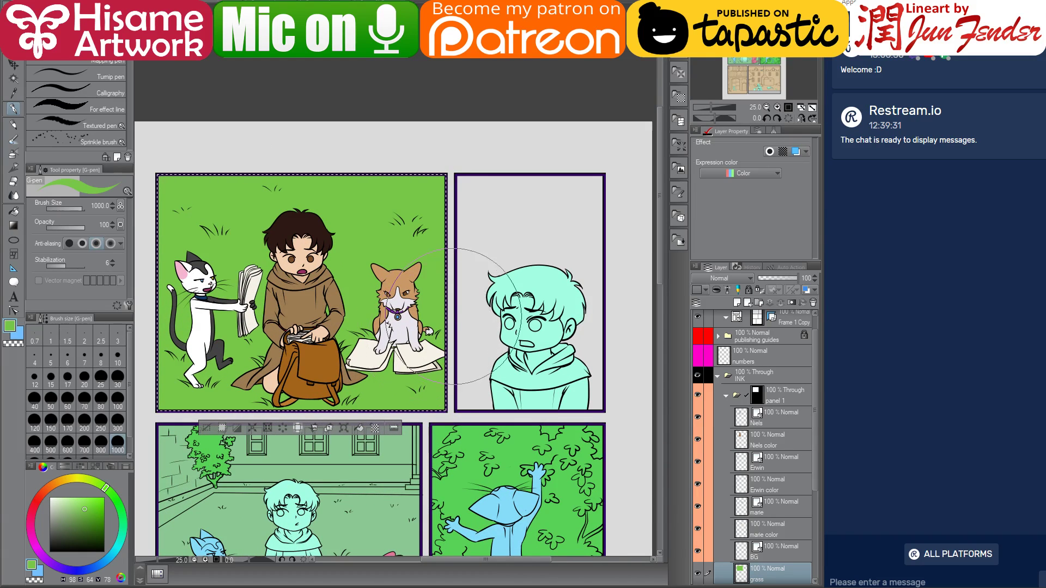
left_click_drag(436, 292, 459, 261)
key("ctrl+d")
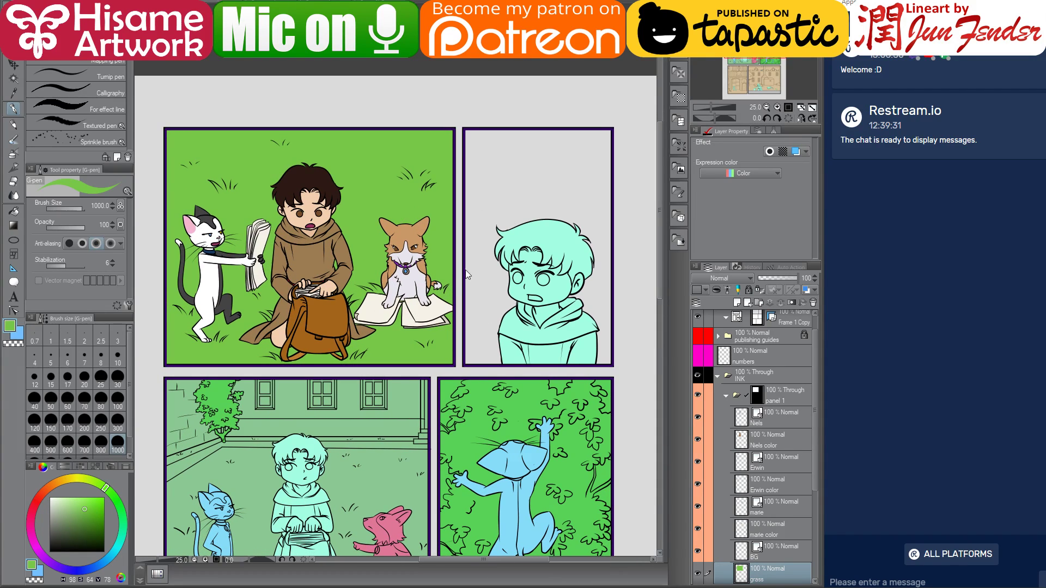
- Expand the panel 2 folder, make its Niels color layer active and select that layer's painted area
mouse_move(390, 340)
left_mouse_down()
mouse_move(424, 281)
mouse_move(436, 190)
mouse_move(384, 210)
mouse_move(417, 207)
mouse_move(415, 275)
left_mouse_up()
scroll(803, 514, "down", 5)
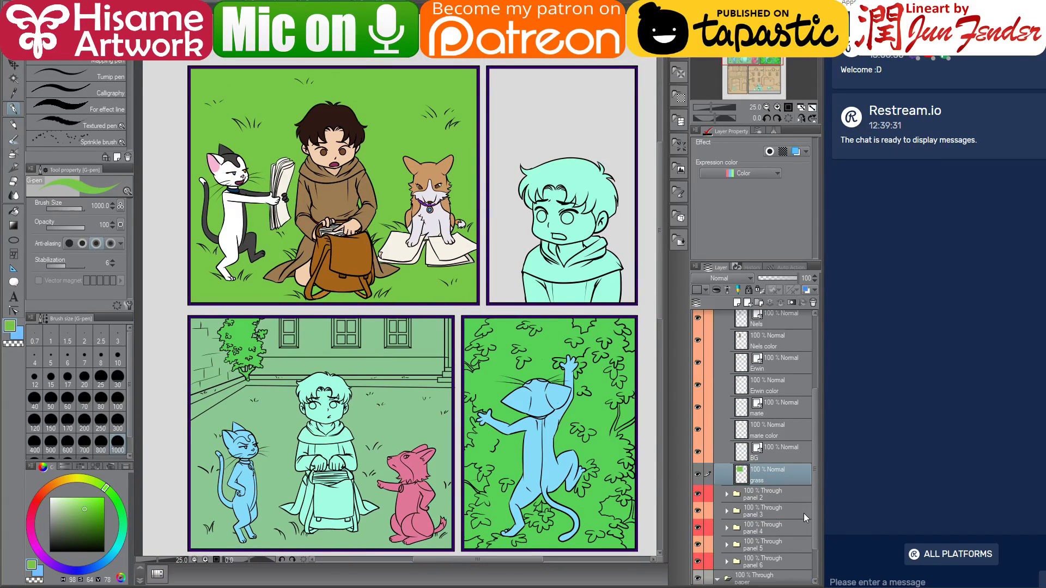
left_click(728, 448)
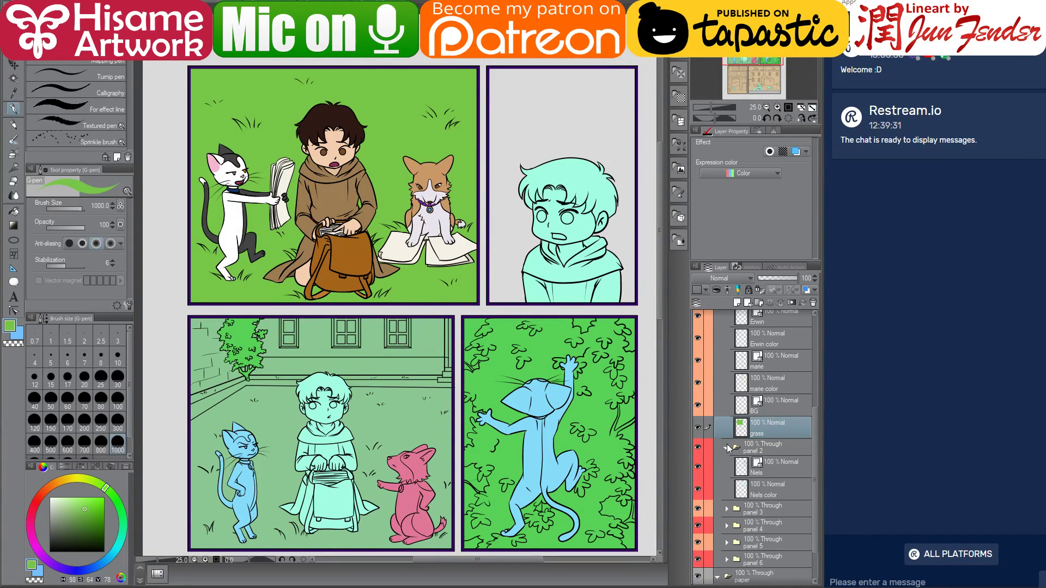
left_click(754, 494)
left_click(748, 493, "ctrl")
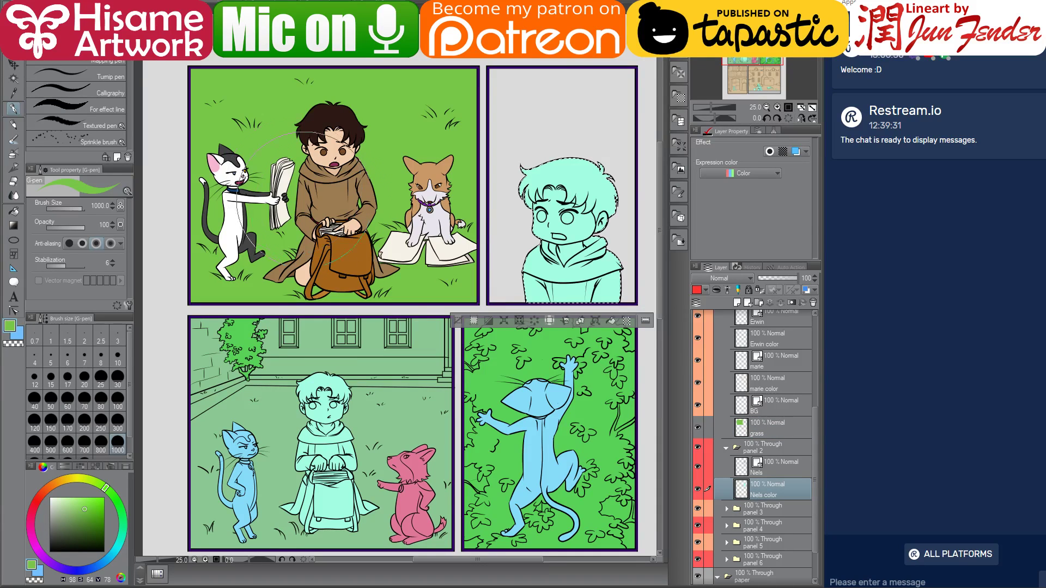
- Paint the selected panel 2 figure with the sampled robe brown, then cover it entirely with the sampled dark hair brown, H 12, S 57, V 18
left_click(338, 189, "alt")
mouse_move(529, 180)
left_mouse_down()
mouse_move(572, 283)
mouse_move(550, 309)
left_mouse_up()
left_click(325, 141, "alt")
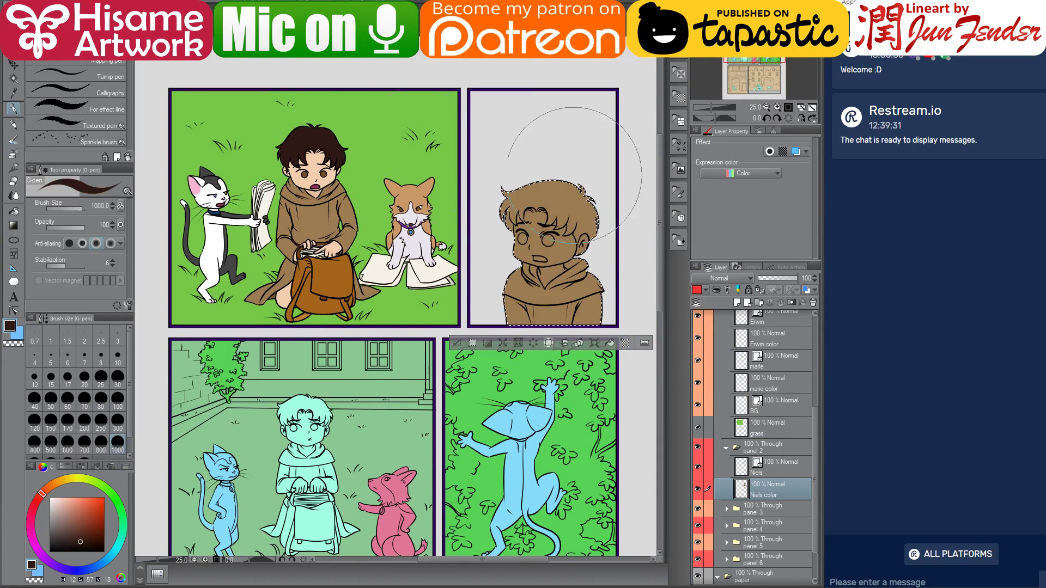
left_click_drag(542, 206, 563, 302)
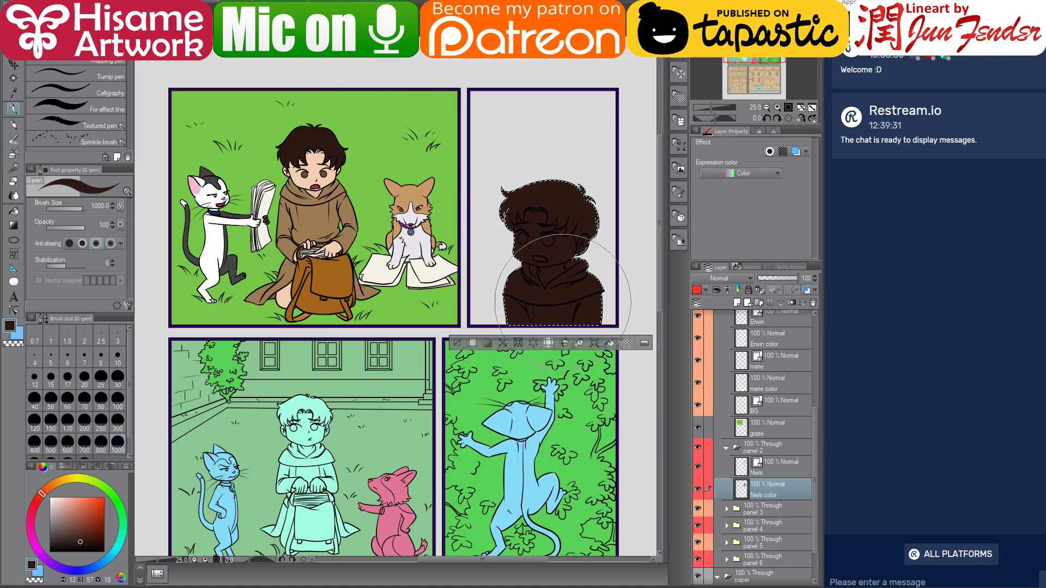
- Fill the panel 2 boy's face, neck and ear with skin tones, starting from the face colour sampled in panel 1, H 28, S 28, V 95
left_click(14, 211)
left_click(319, 183, "alt")
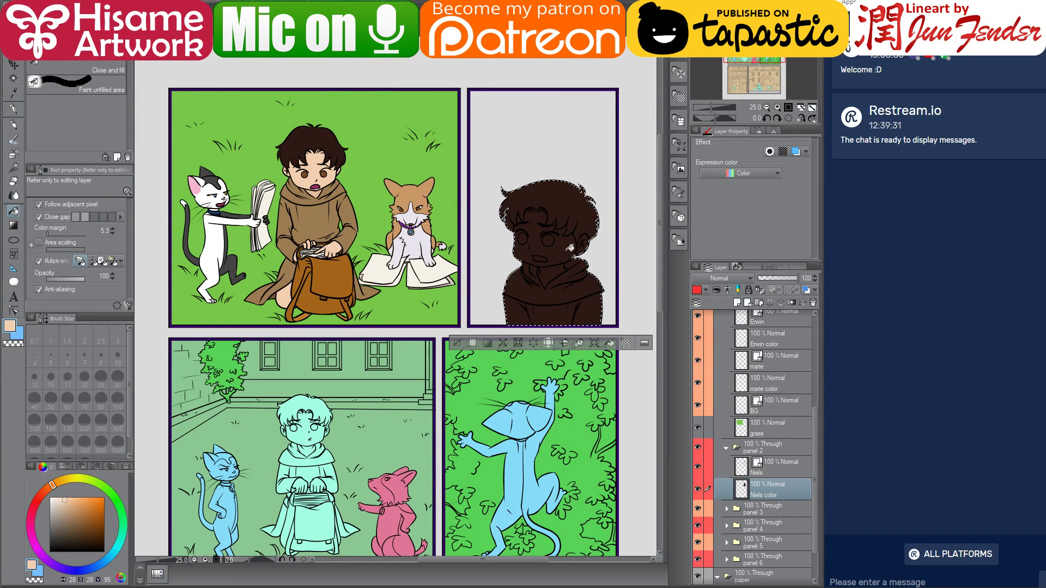
scroll(561, 261, "up", 1)
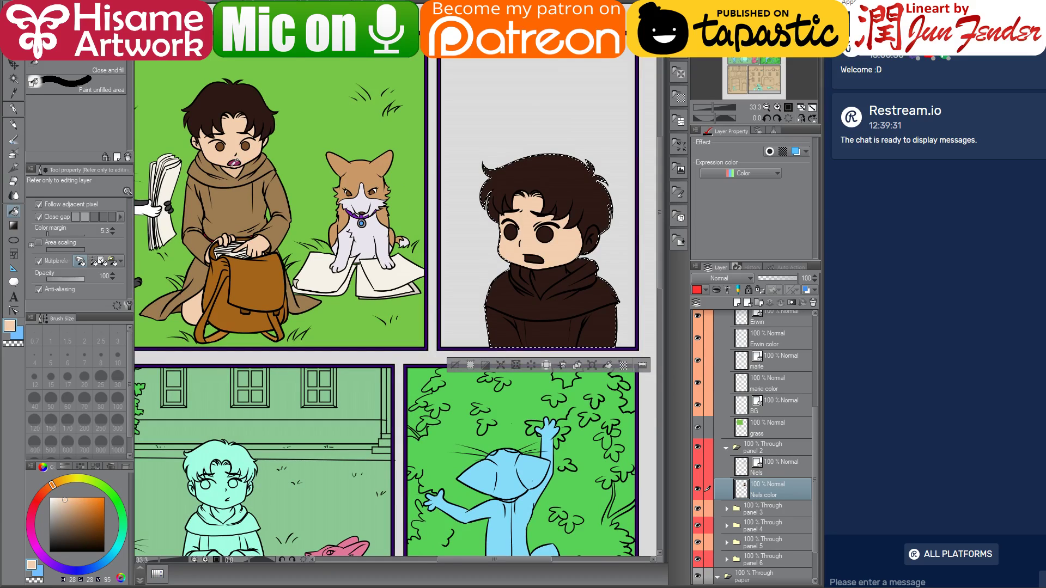
left_click(553, 265, "alt")
left_click(559, 278)
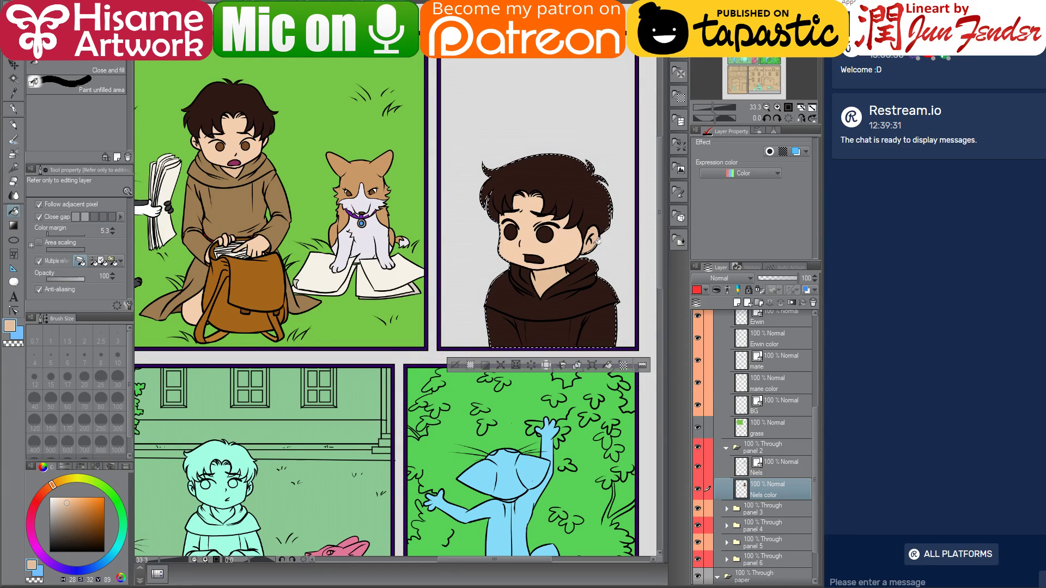
left_click(575, 248, "alt")
- Fill all parts of the panel 2 boy's hood and robe with the brown sampled from panel 1, H 34, S 47, V 61
left_click(297, 297, "alt")
left_click(544, 311)
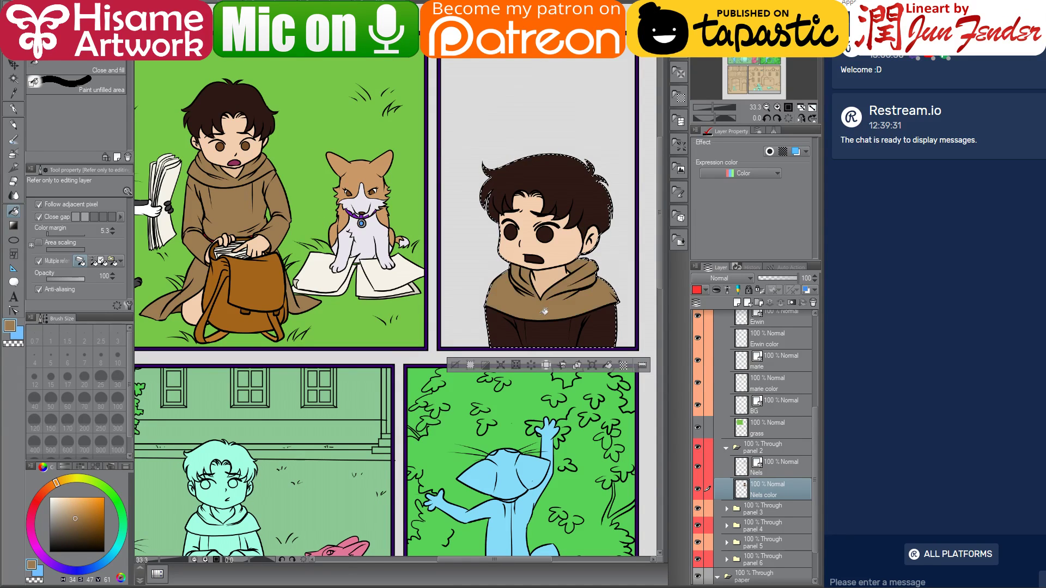
left_click(550, 330)
left_click(504, 334)
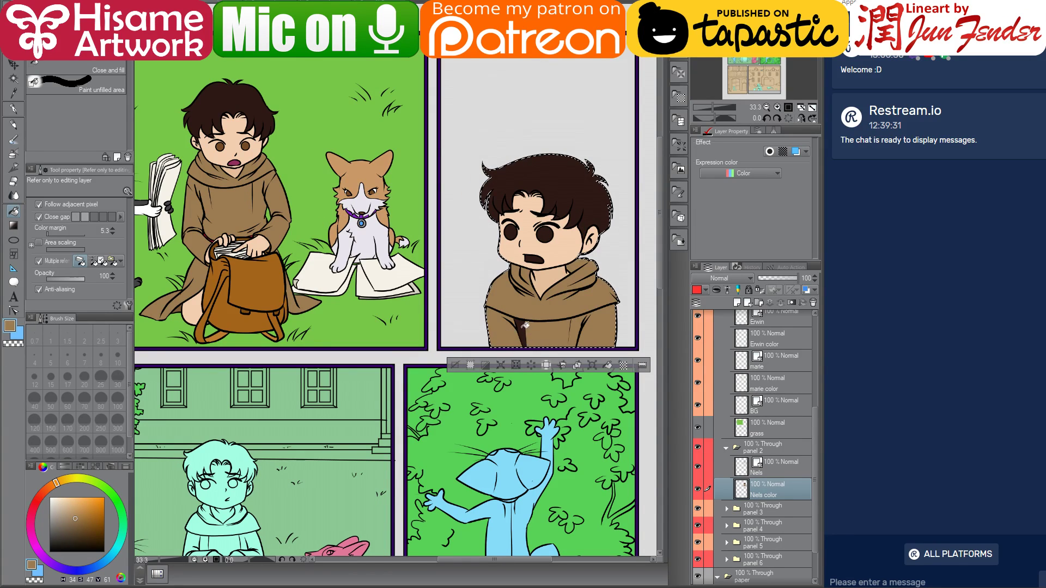
left_click(521, 329)
left_click(493, 344)
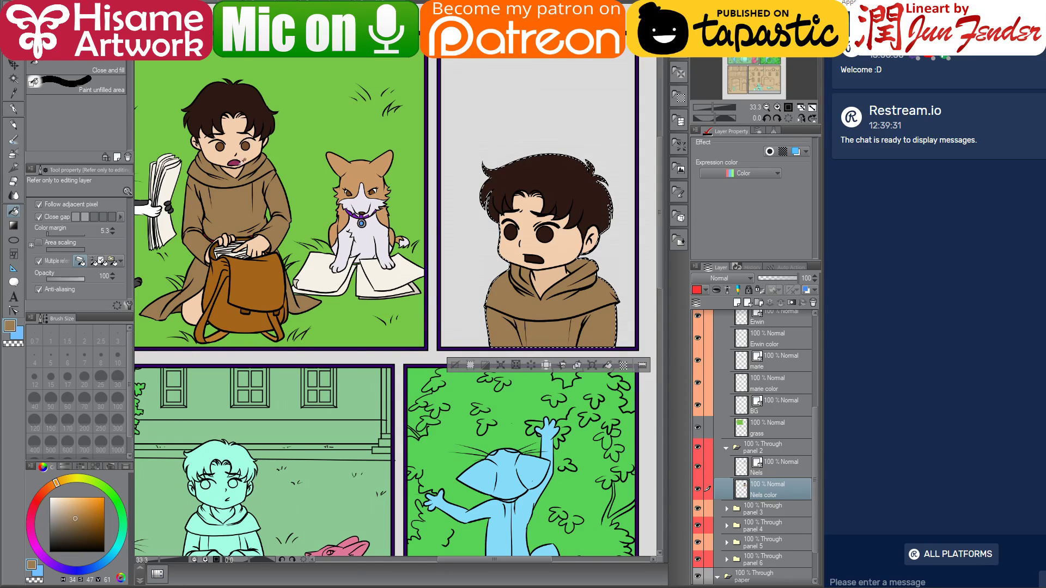
- Fill the panel 2 boy's mouth and both irises with the mouth and eye colours sampled from panel 1's boy
left_click(241, 156, "alt")
left_click(539, 255)
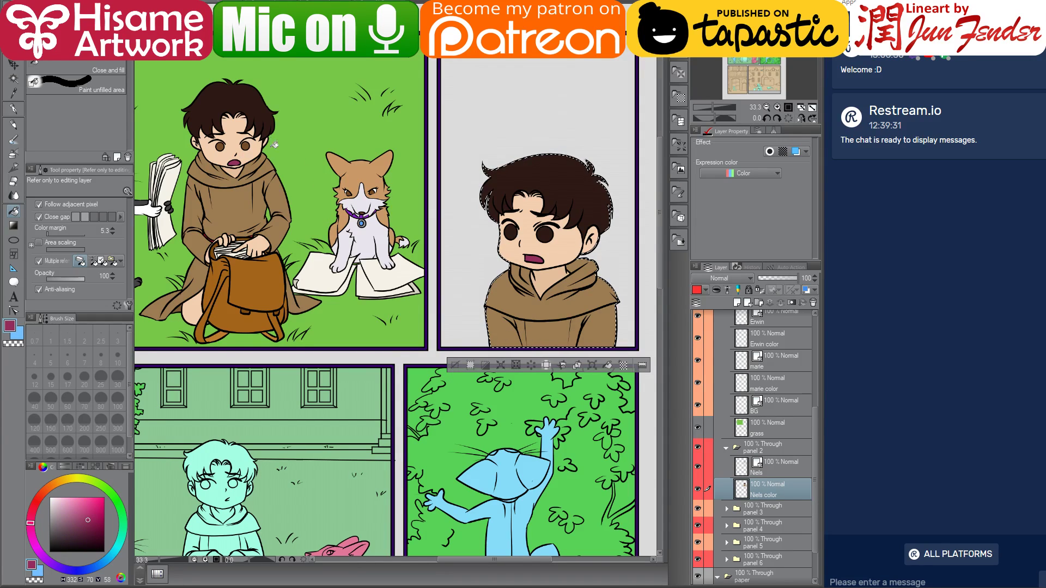
left_click(246, 144, "alt")
left_click(544, 234)
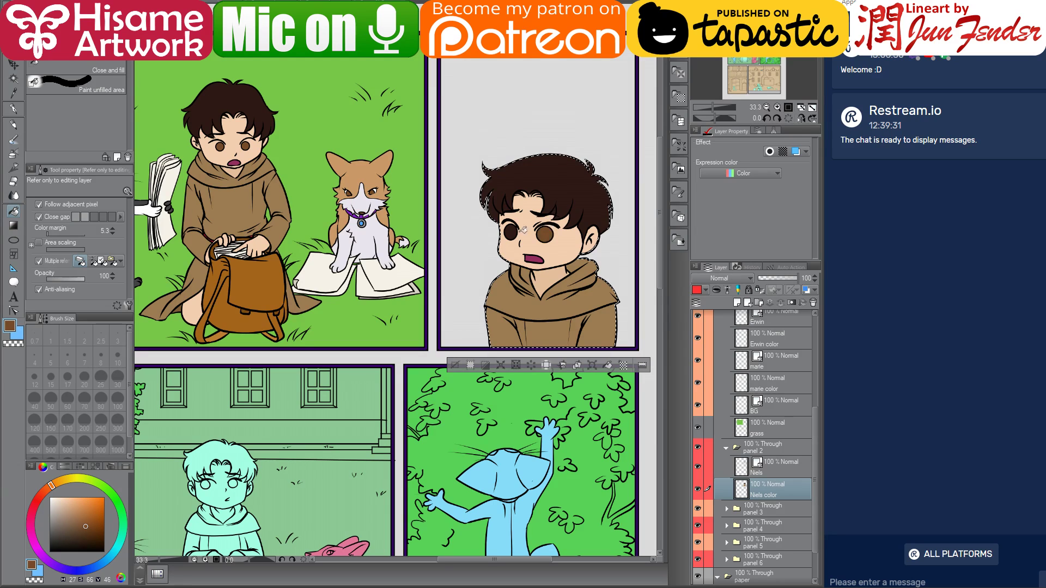
left_click(510, 231)
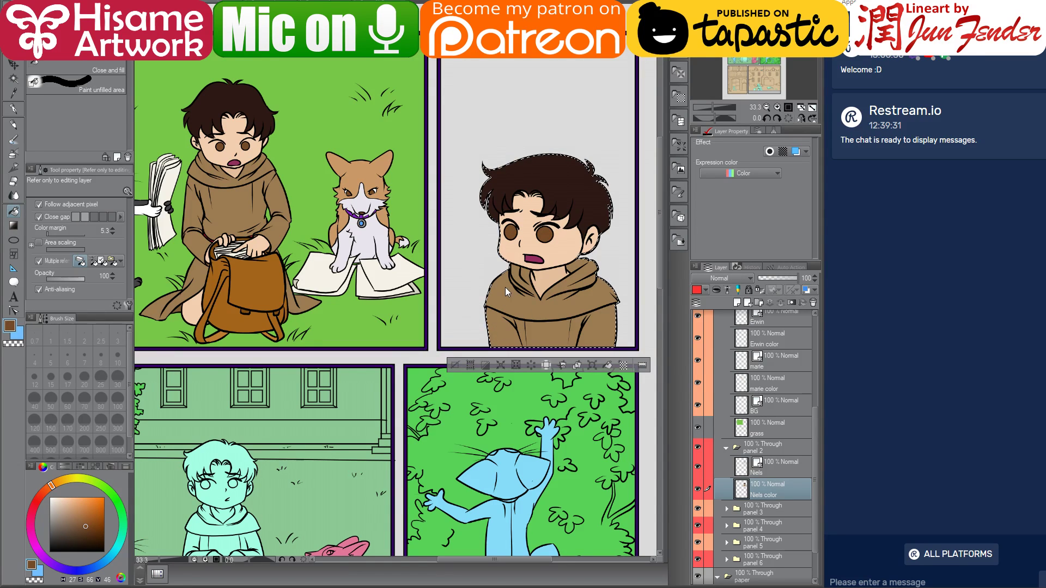
- Examine the bottom panels of the other open, already coloured comic page and return to the current page
left_click_drag(497, 388, 564, 295)
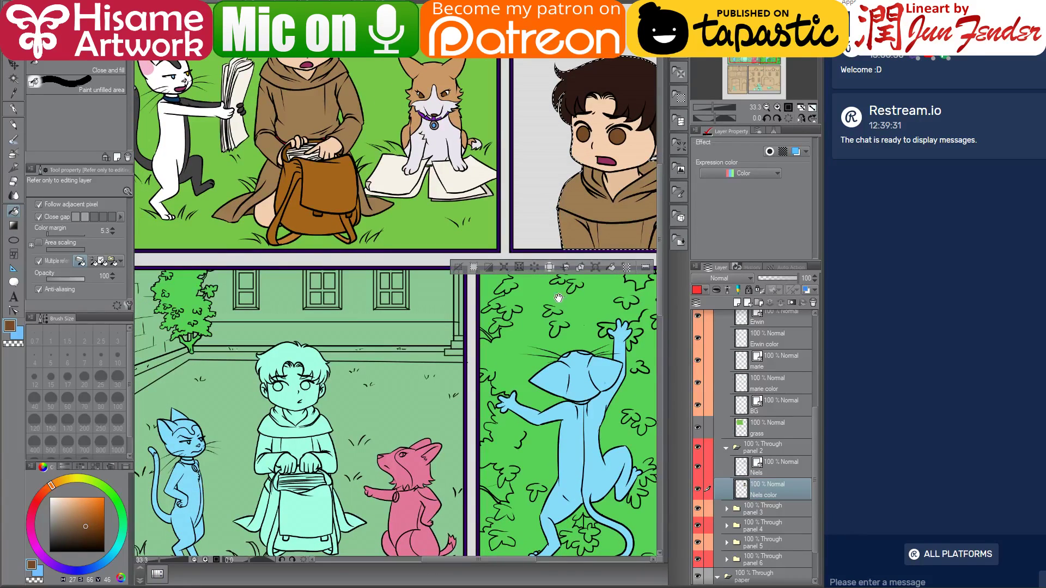
scroll(556, 354, "down", 1)
left_click_drag(469, 357, 491, 359)
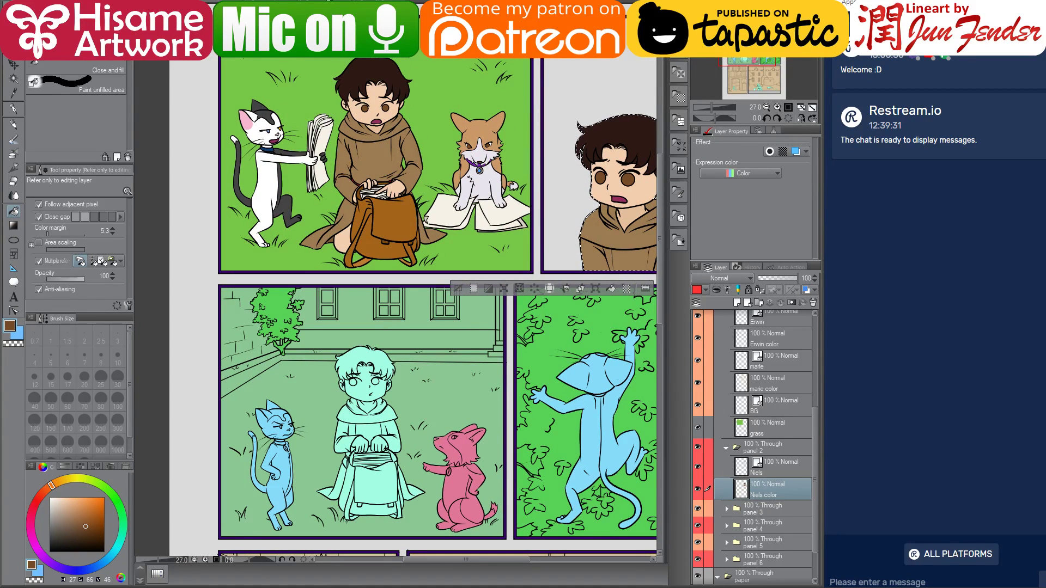
left_click(211, 2)
scroll(446, 256, "down", 2)
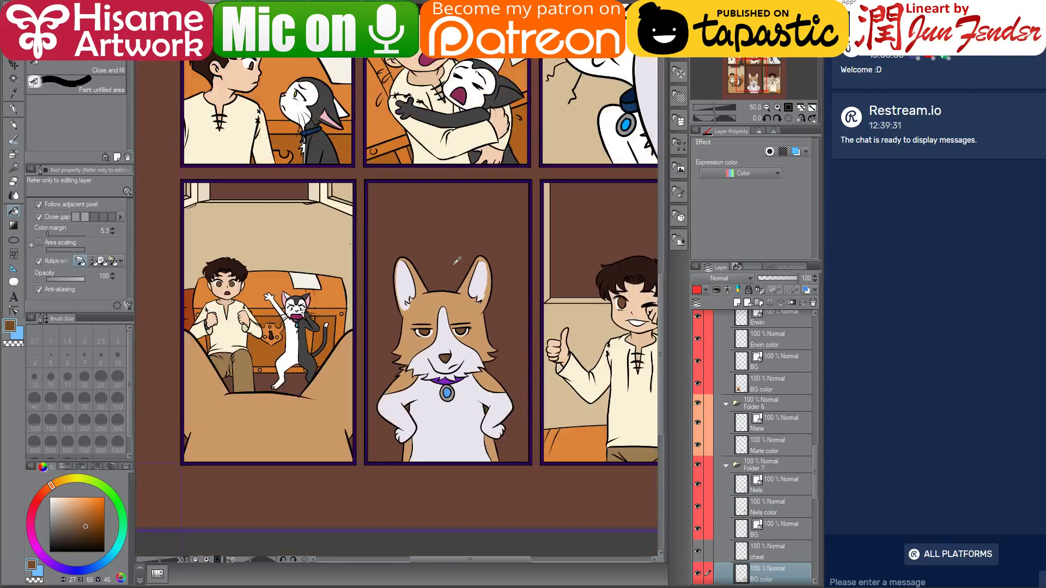
scroll(458, 267, "down", 1)
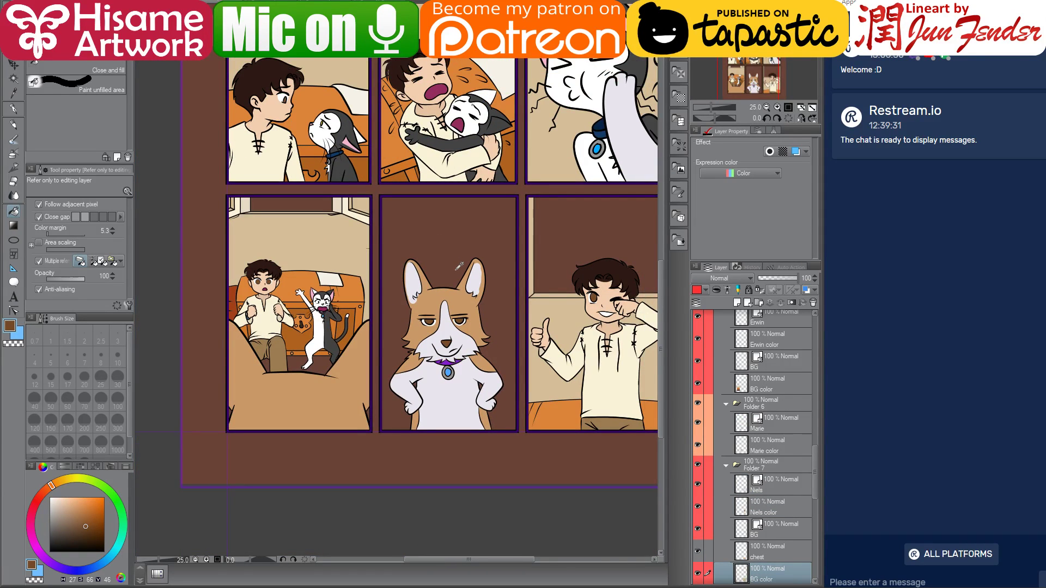
scroll(459, 267, "up", 1)
left_click_drag(493, 219, 447, 288)
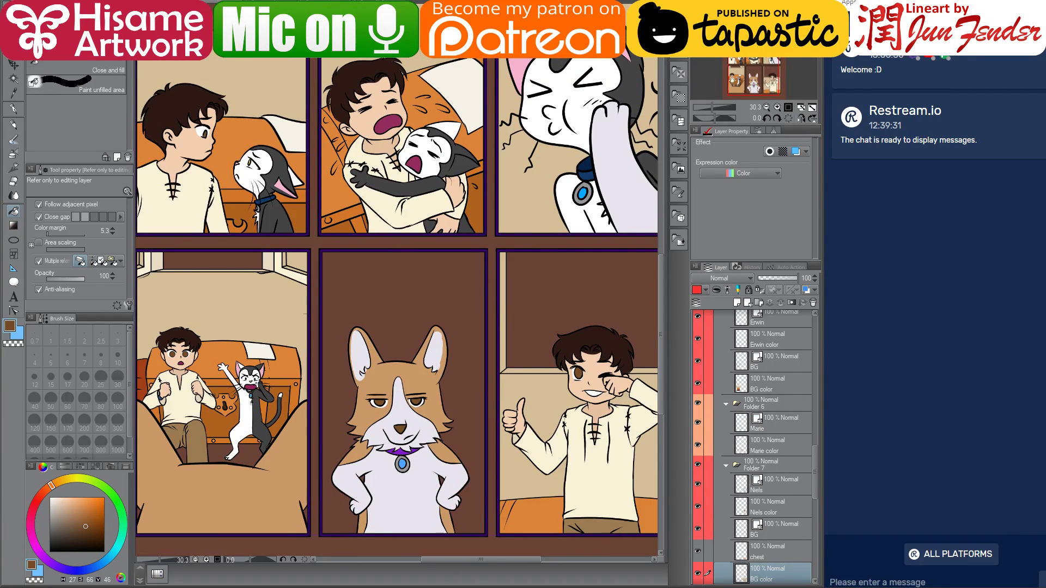
key("ctrl+Tab")
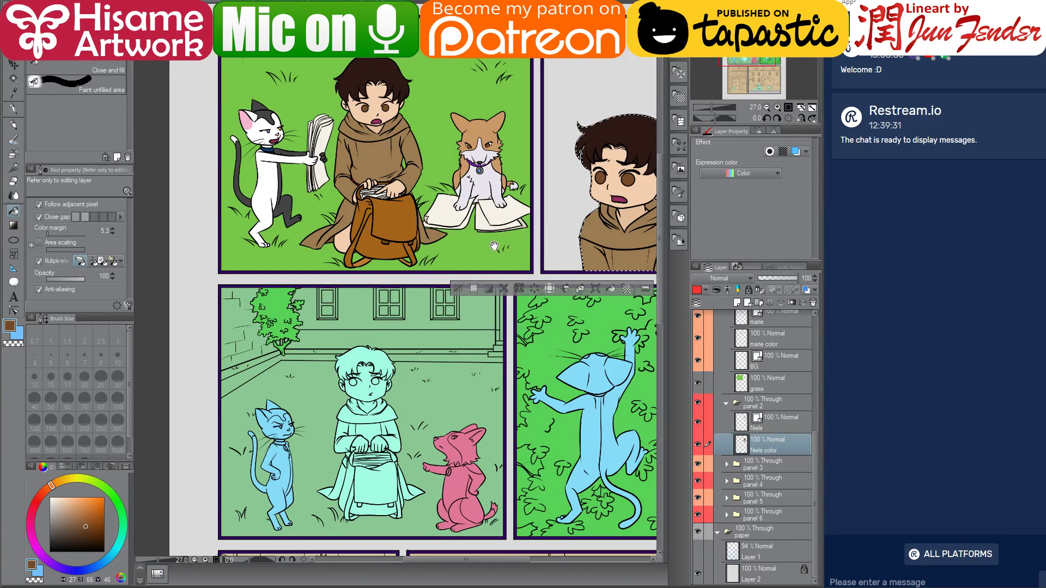
- Make the panel 2 folder active, replace the old selection with a rectangle around panel 2's frame, and mask the folder to it
left_click_drag(490, 250, 460, 185)
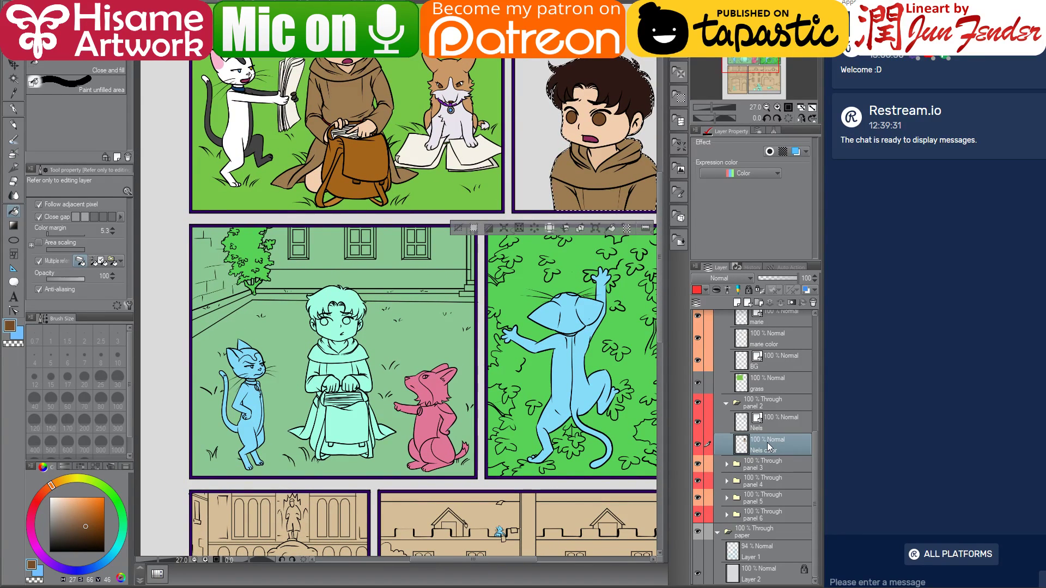
left_click(568, 96, "alt")
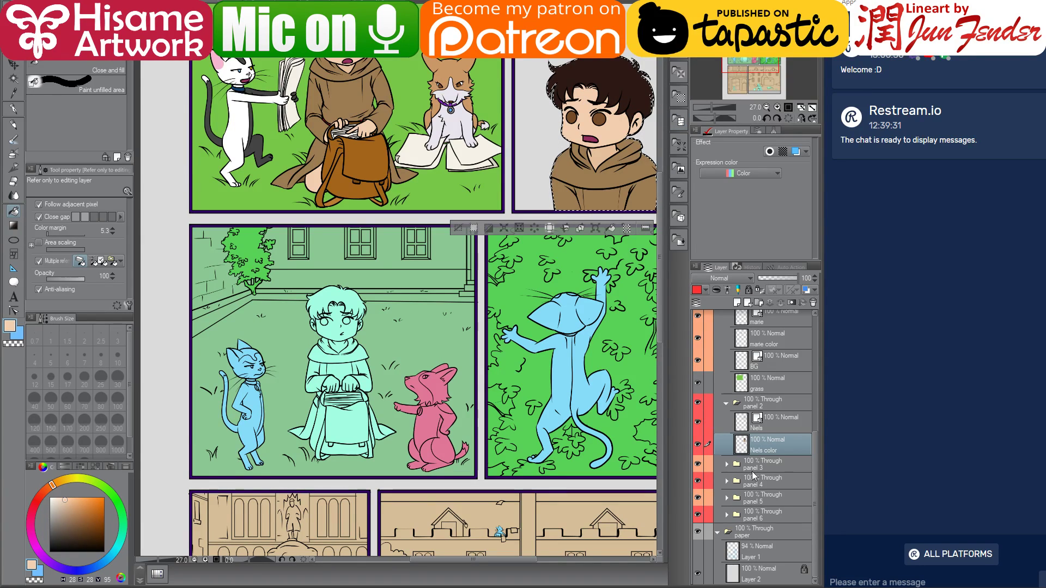
left_click(760, 404)
left_click_drag(407, 175, 378, 231)
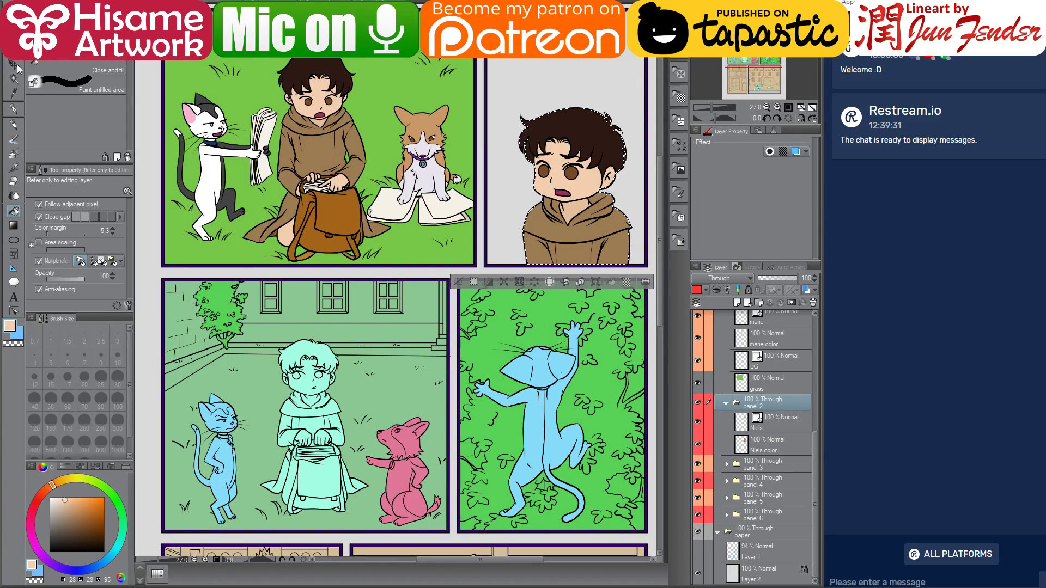
left_click(13, 62)
key("ctrl+d")
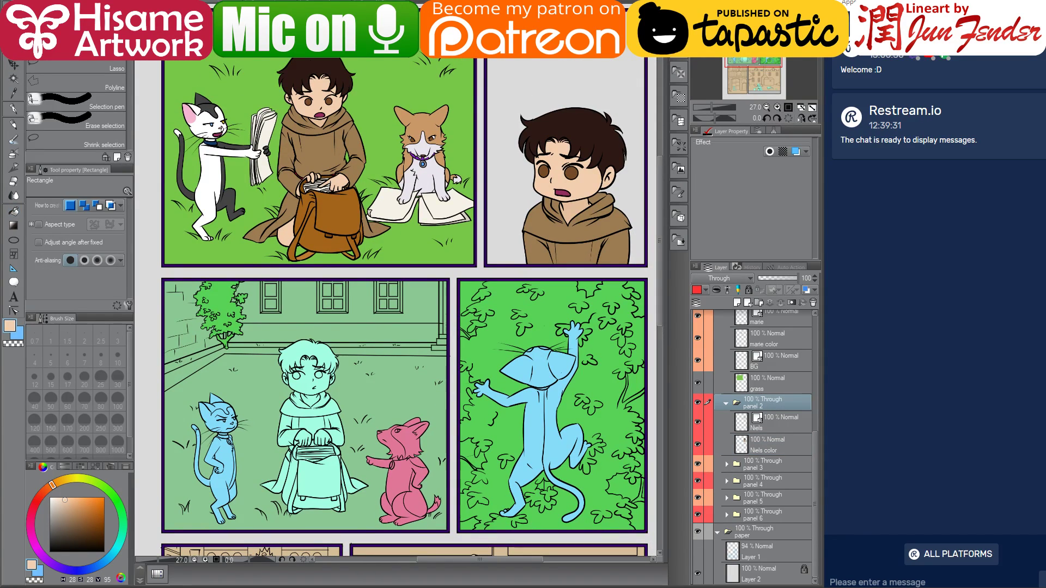
left_click_drag(525, 329, 500, 348)
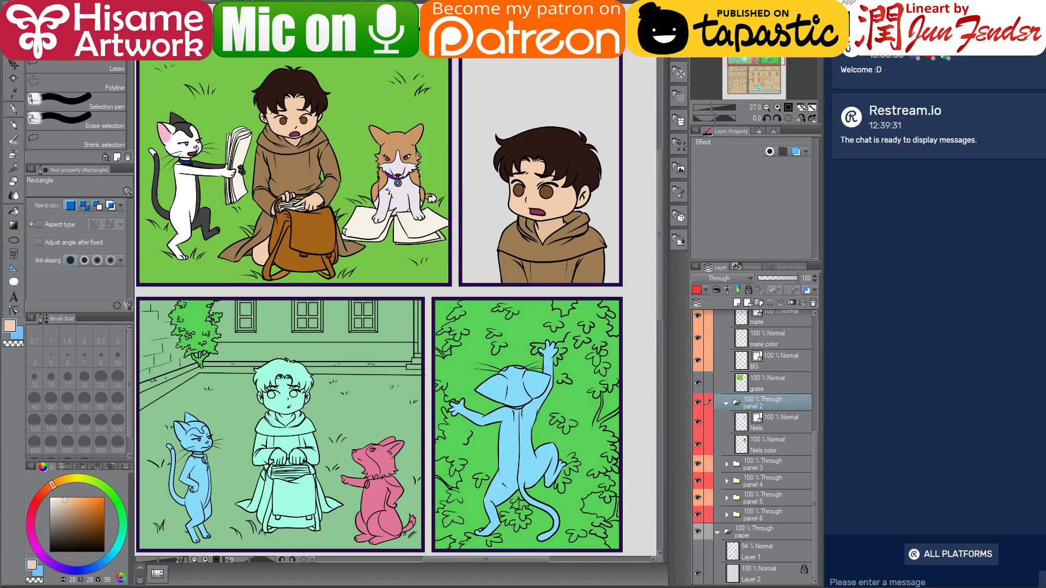
left_click_drag(461, 57, 621, 284)
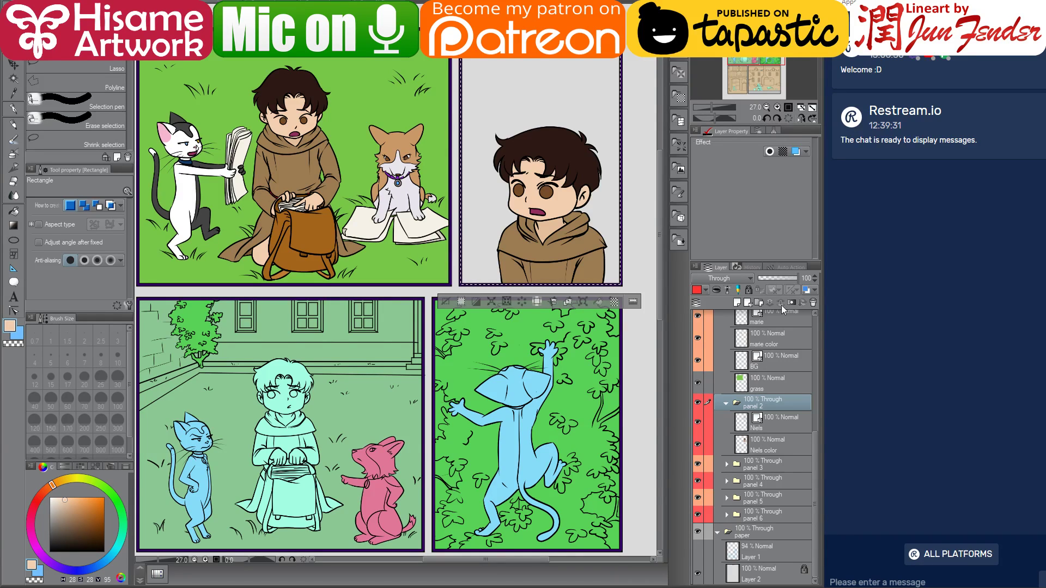
left_click(799, 304)
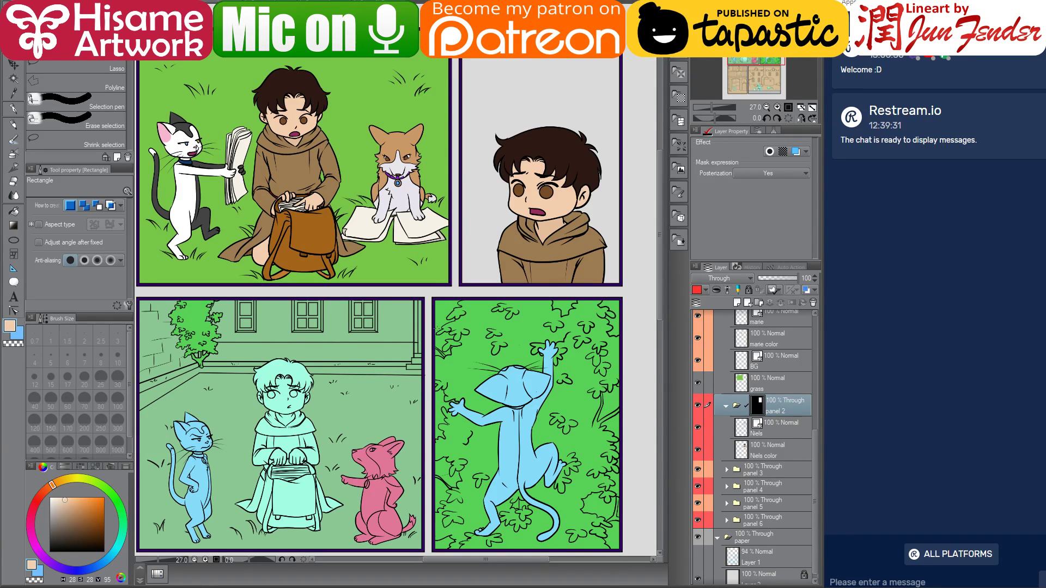
- Expand the panel 3 folder, make its Erwin color layer active and select that layer's painted area
left_click_drag(380, 366, 463, 228)
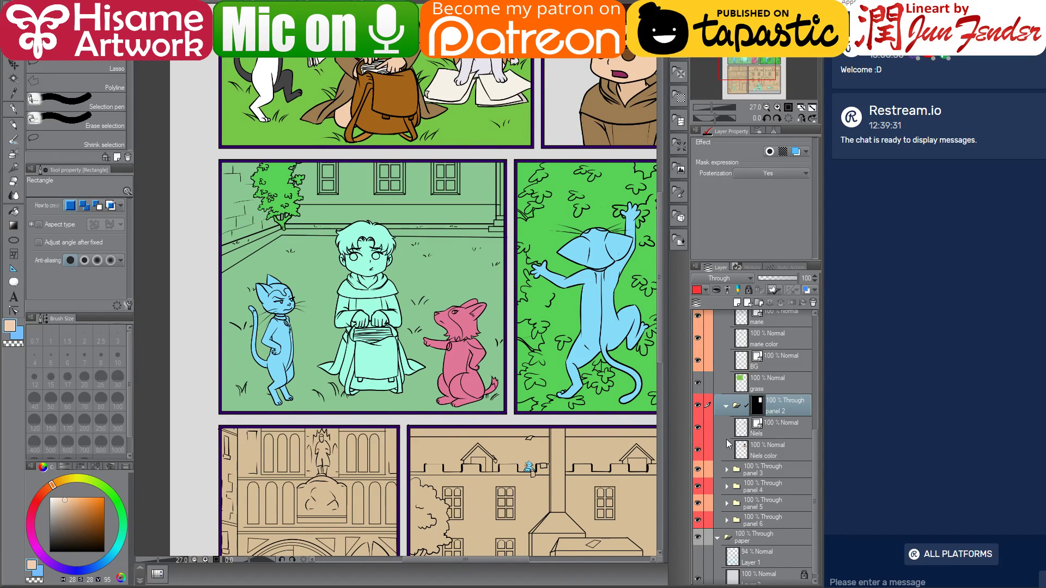
left_click(757, 452)
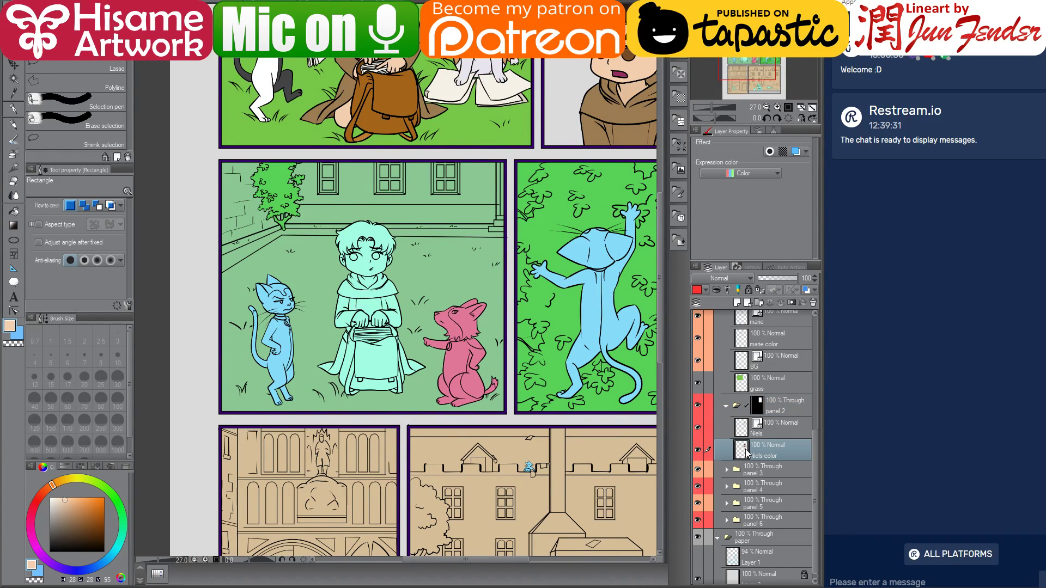
left_click(747, 452, "ctrl")
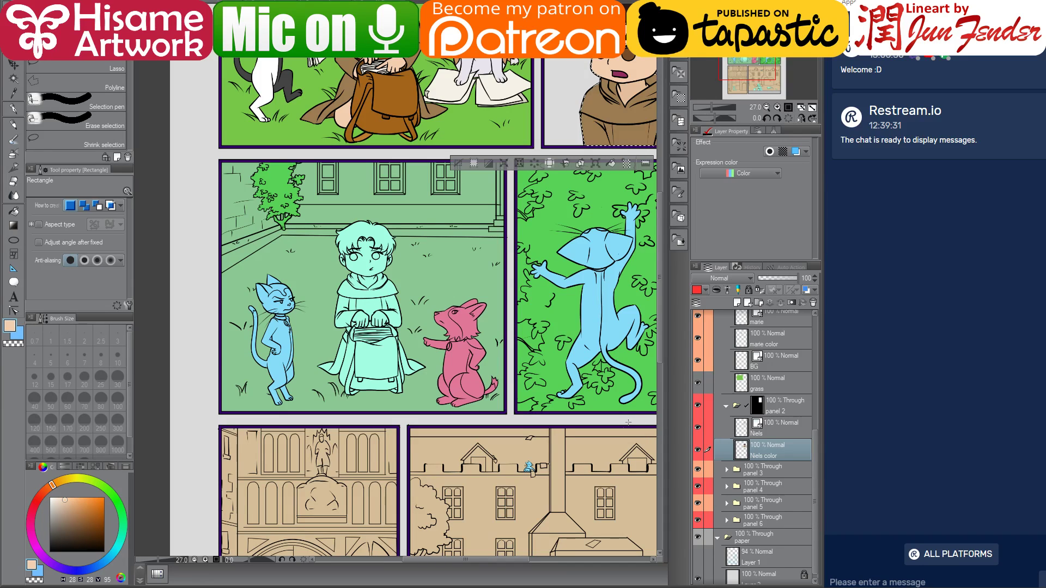
scroll(763, 436, "down", 1)
left_click(727, 464)
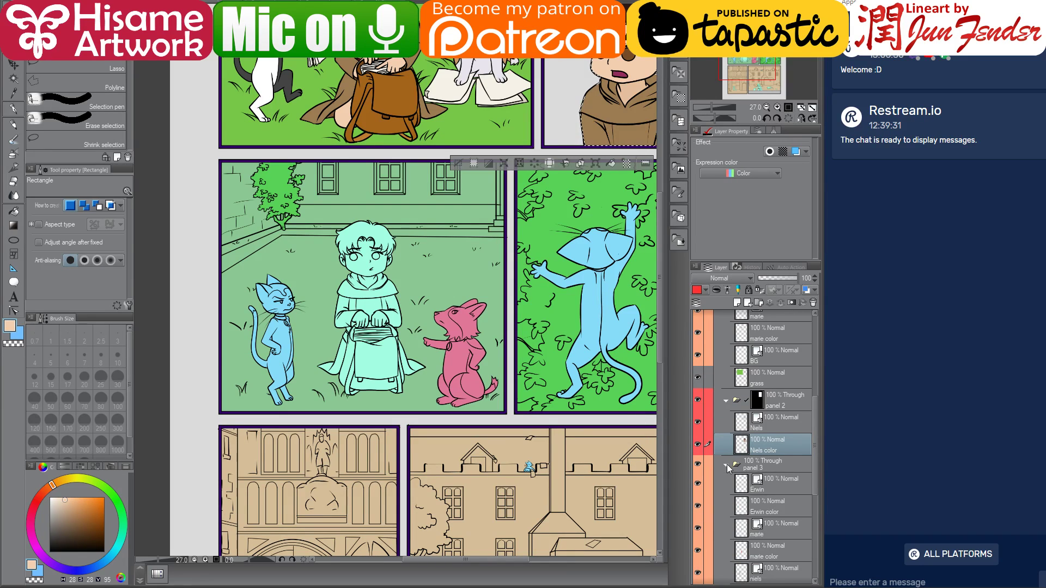
scroll(729, 469, "down", 3)
left_click(746, 472)
left_click(741, 453)
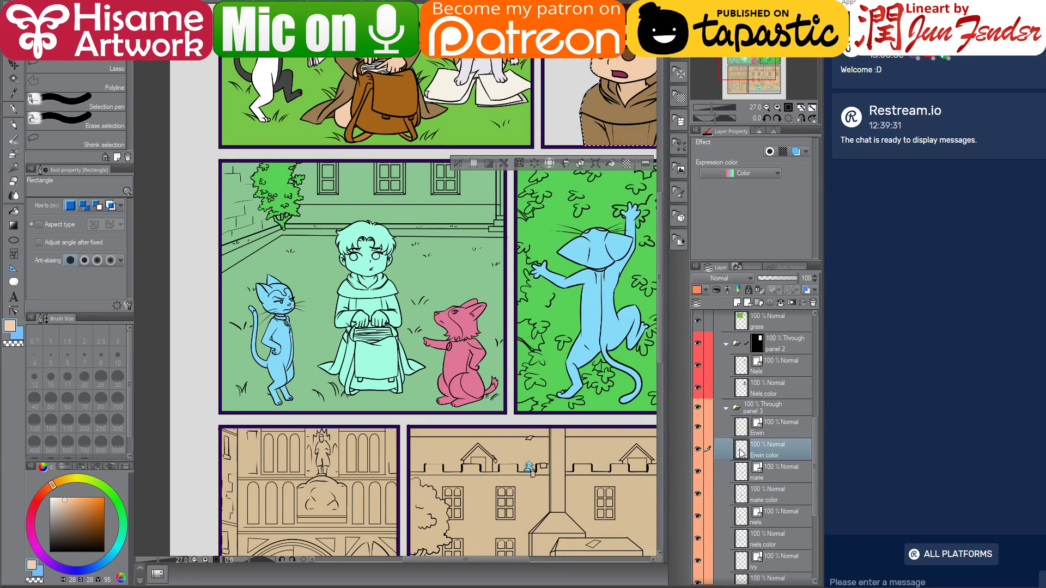
left_click(741, 451, "ctrl")
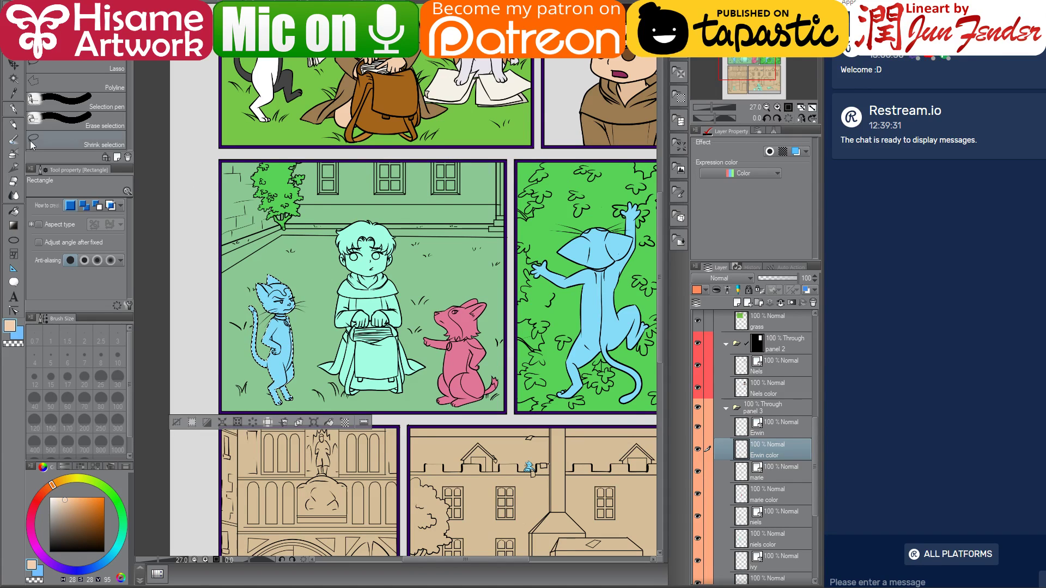
- Paint the whole selected panel 3 cat with the G-pen in the dark grey sampled from panel 1's cat, S 0, V 27
left_click(11, 110)
left_click_drag(366, 142, 399, 190)
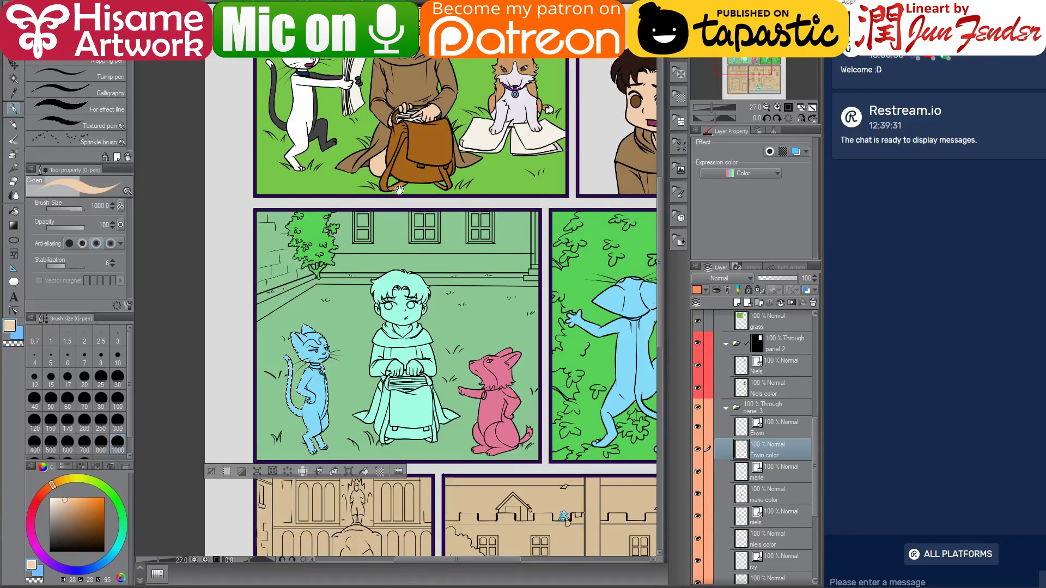
left_click(322, 124, "alt")
left_click(364, 472)
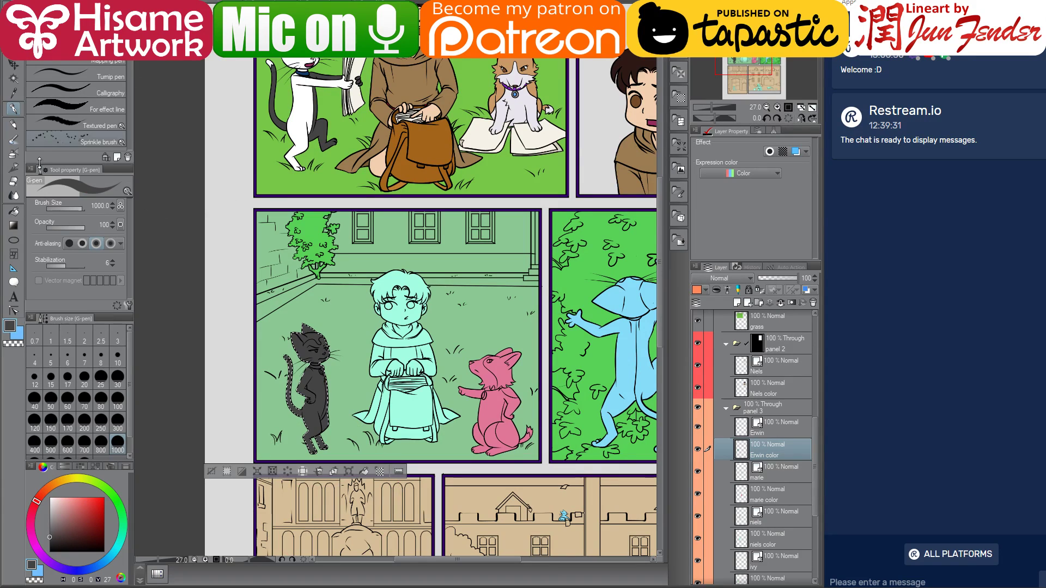
- Fill the panel 3 cat's body, arm, leg, face, and tail with white, leaving the back, head patch and tail band dark grey
left_click(13, 213)
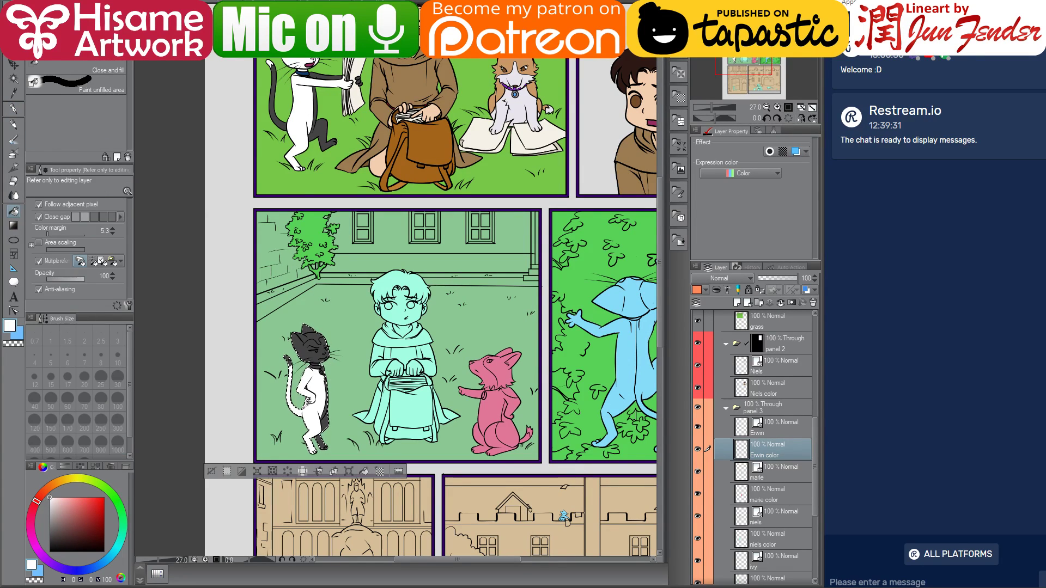
scroll(292, 402, "up", 5)
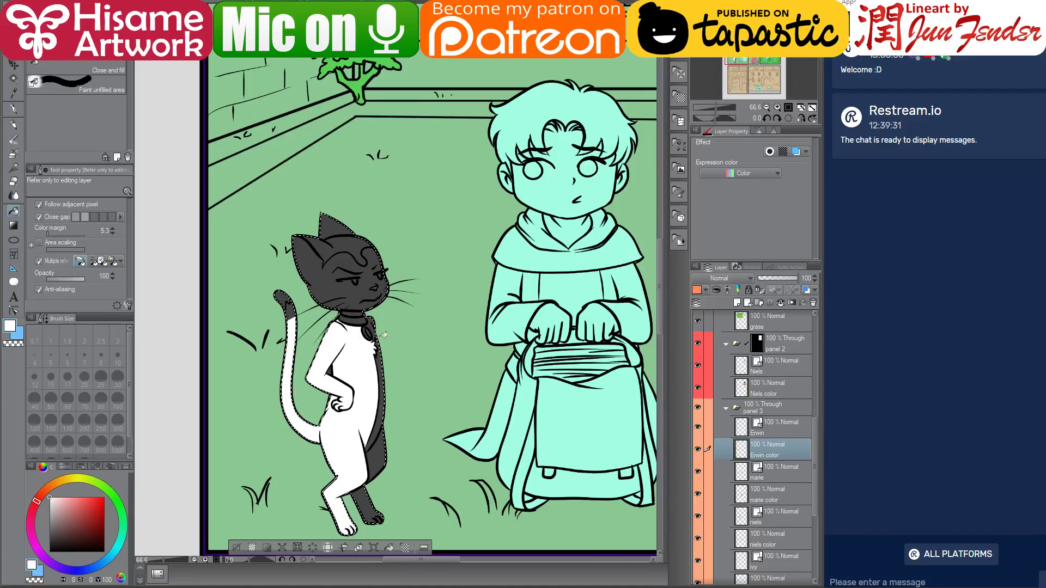
left_click(352, 283)
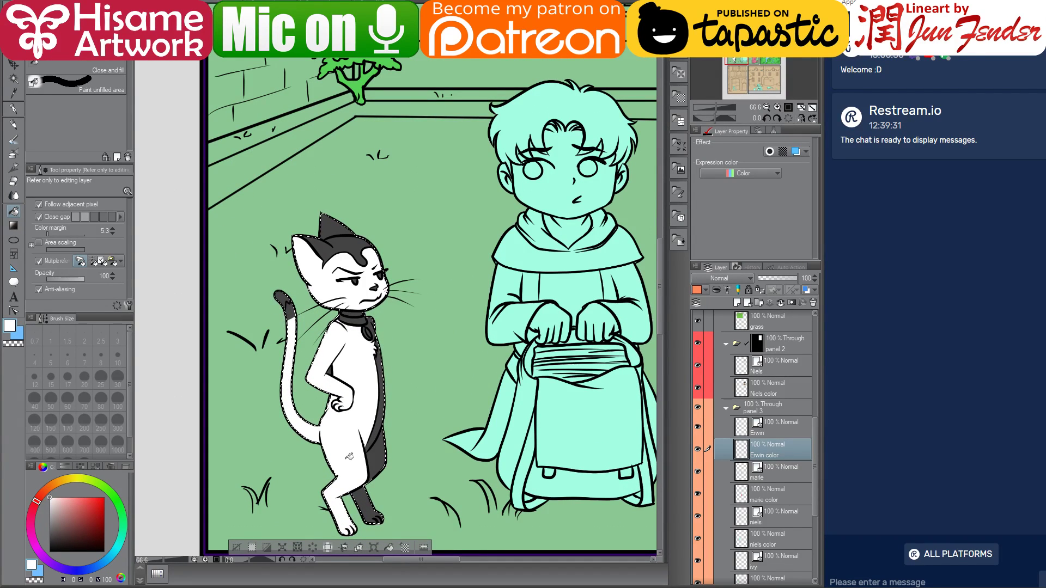
scroll(270, 309, "up", 3)
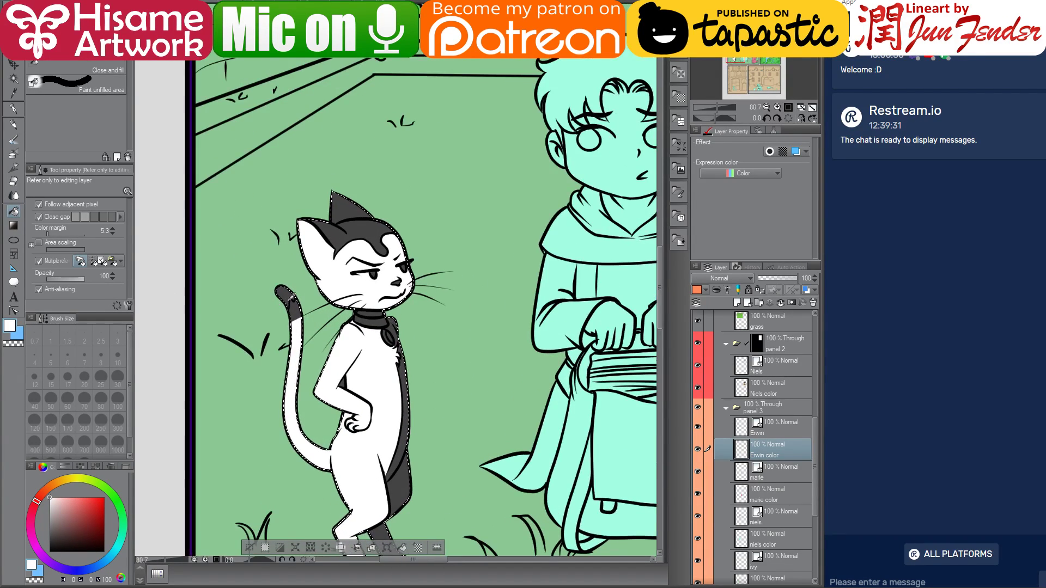
scroll(291, 306, "up", 1)
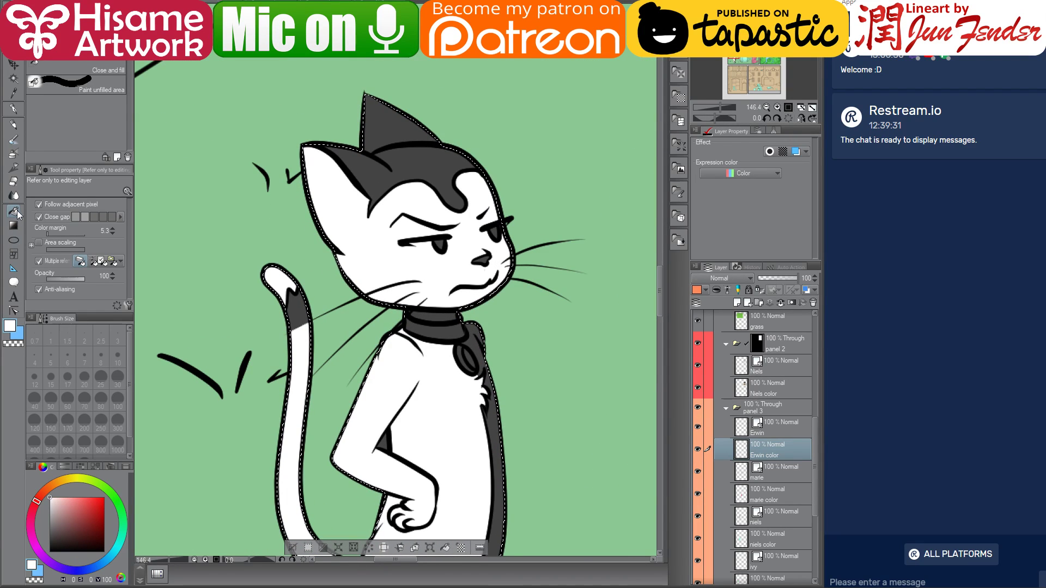
- Make panel 3's Erwin line art layer active for the hard eraser at size 10 and clear the selection
left_click(13, 181)
left_click(777, 430)
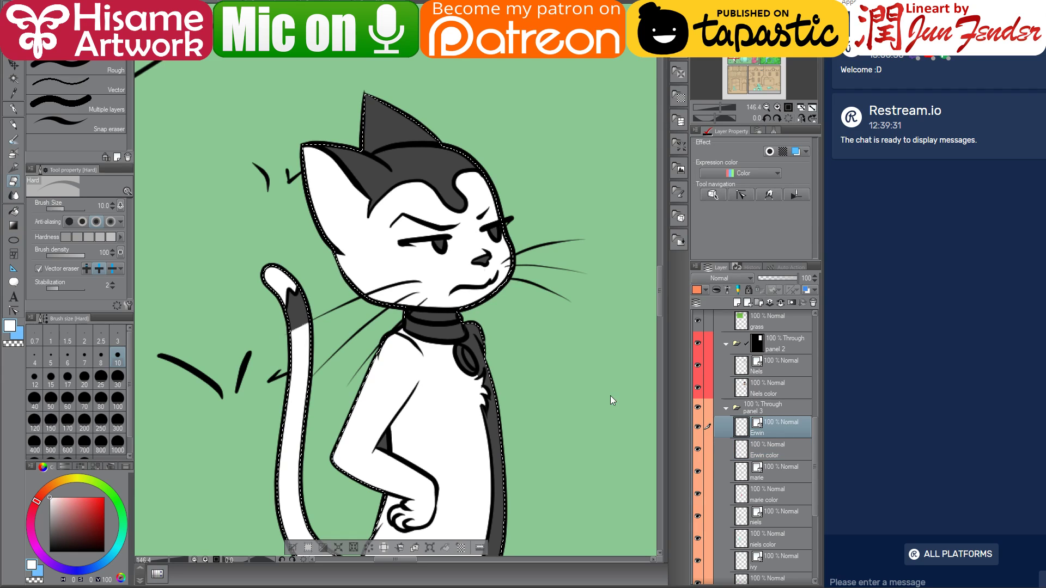
scroll(314, 329, "up", 2)
mouse_move(310, 330)
left_mouse_down()
mouse_move(304, 319)
mouse_move(303, 357)
mouse_move(280, 345)
left_mouse_up()
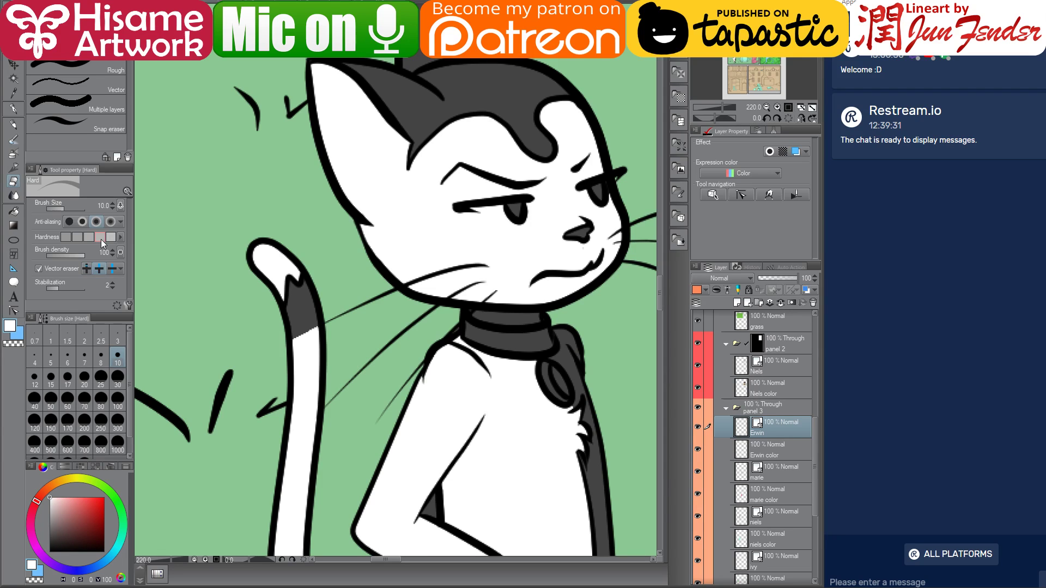
left_click(110, 269)
left_click_drag(339, 388, 346, 427)
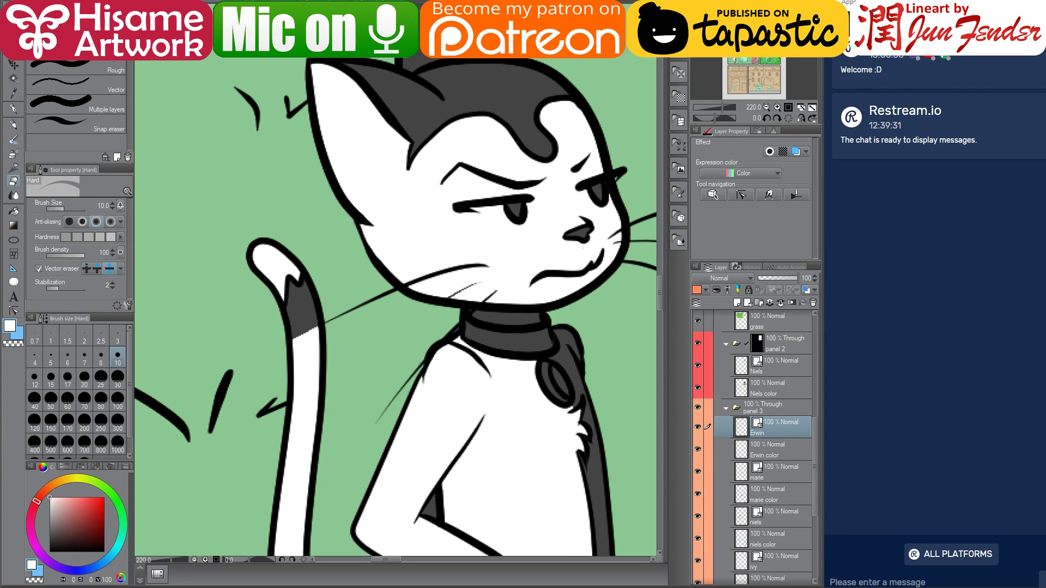
key("ctrl+z")
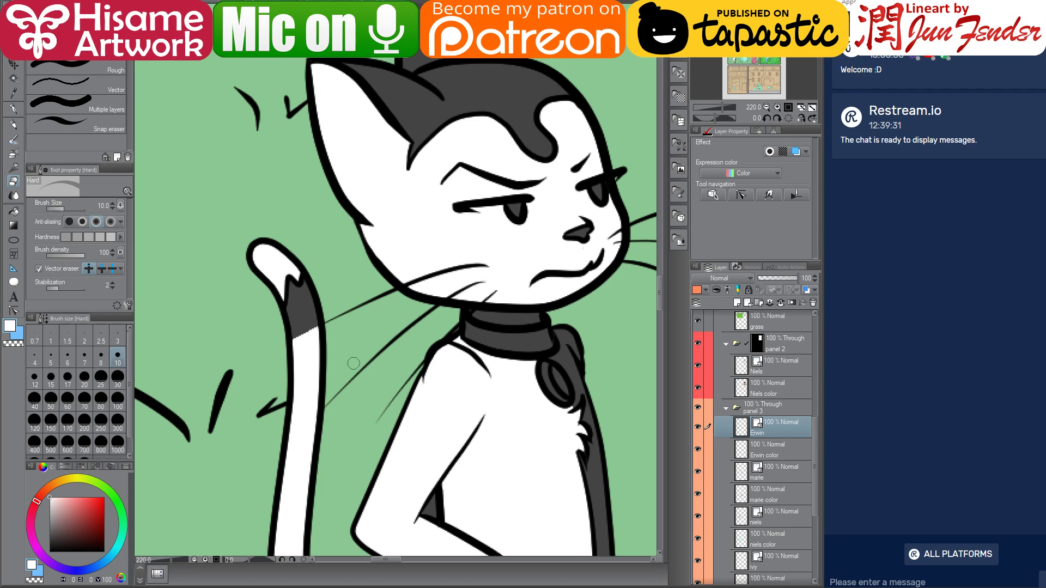
- Shorten the panel 3 cat's three whiskers beside its tail with the vector eraser, removing the leftover line ends
left_click_drag(360, 366, 336, 421)
left_click_drag(345, 302, 343, 318)
left_click_drag(379, 396, 386, 410)
left_click(98, 269)
left_click(333, 400)
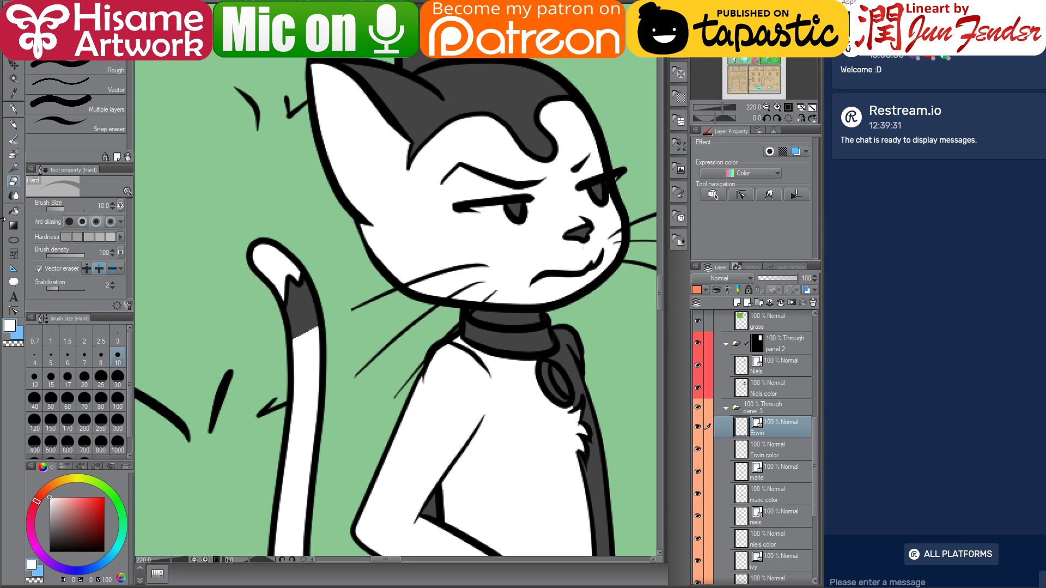
- Shorten the panel 3 cat's two lower whiskers beside its tail with the Control point tool
left_click(14, 310)
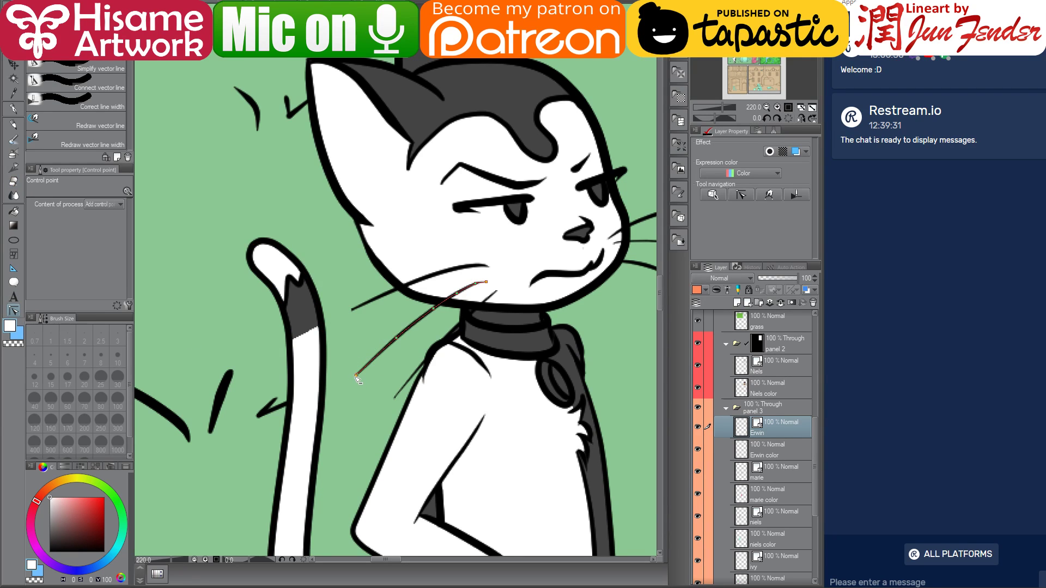
left_click_drag(357, 375, 423, 384)
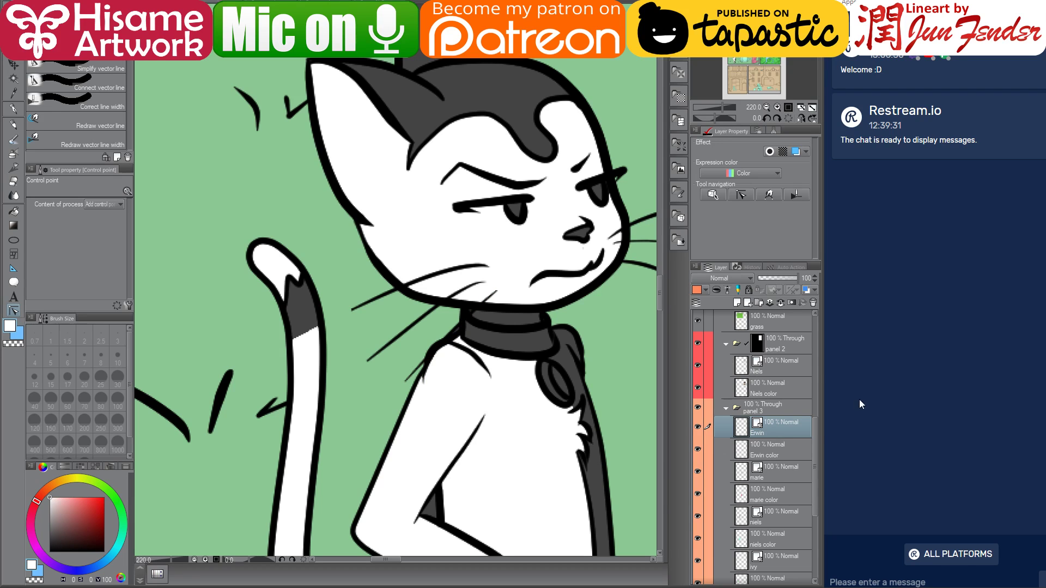
- Repaint the cat's tail dark grey, V 27, on the selected Erwin color layer with the G-pen at size 40, leaving the tip white
left_click(768, 447)
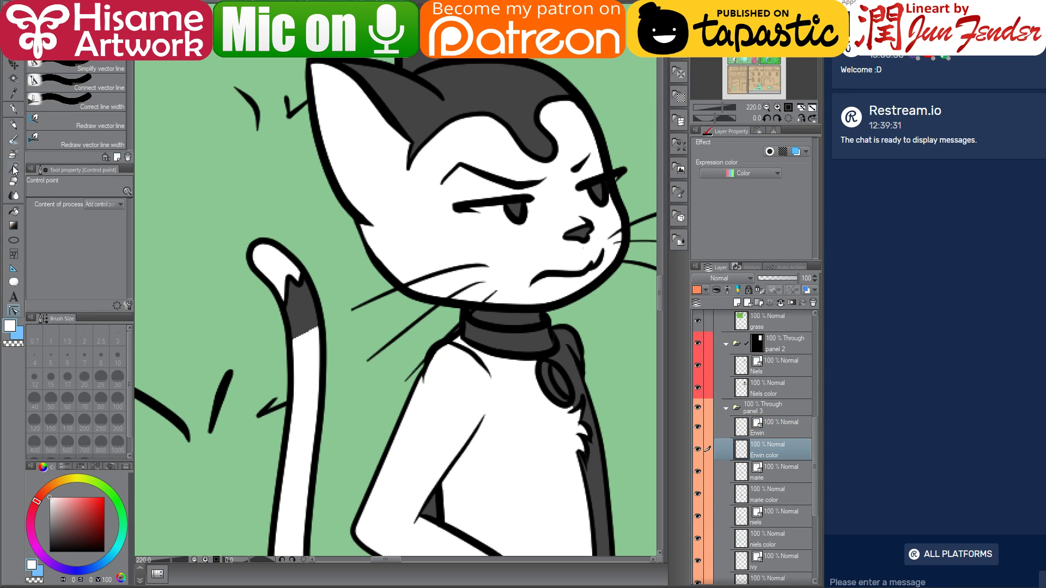
left_click(13, 109)
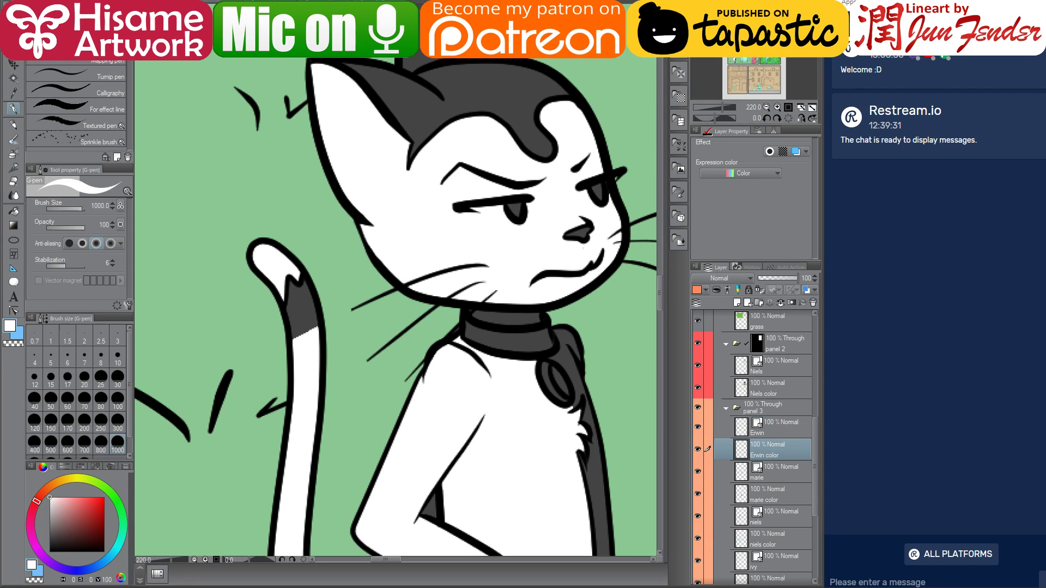
left_click(34, 403)
left_click(13, 182)
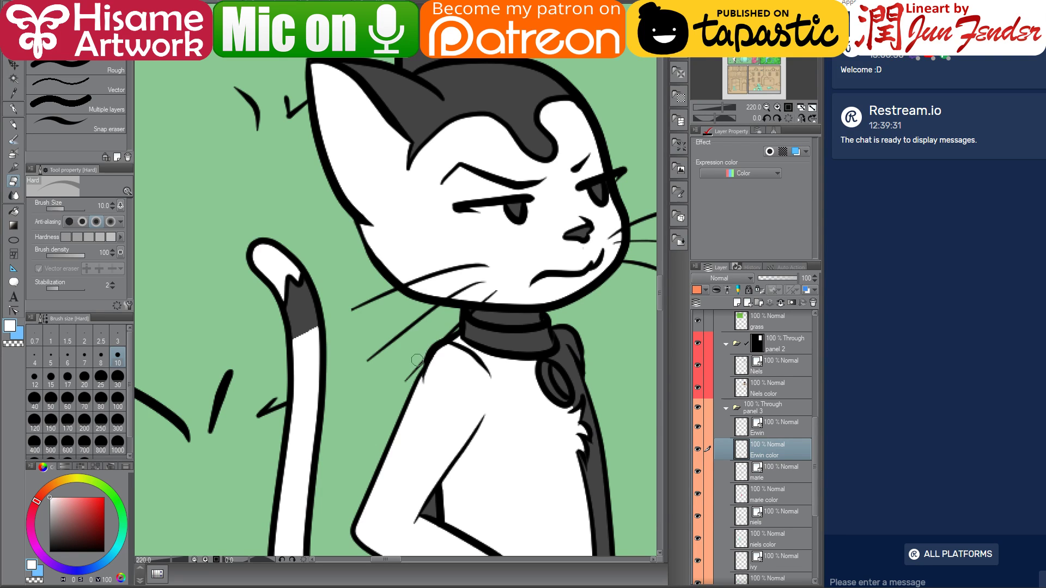
left_click_drag(417, 360, 477, 215)
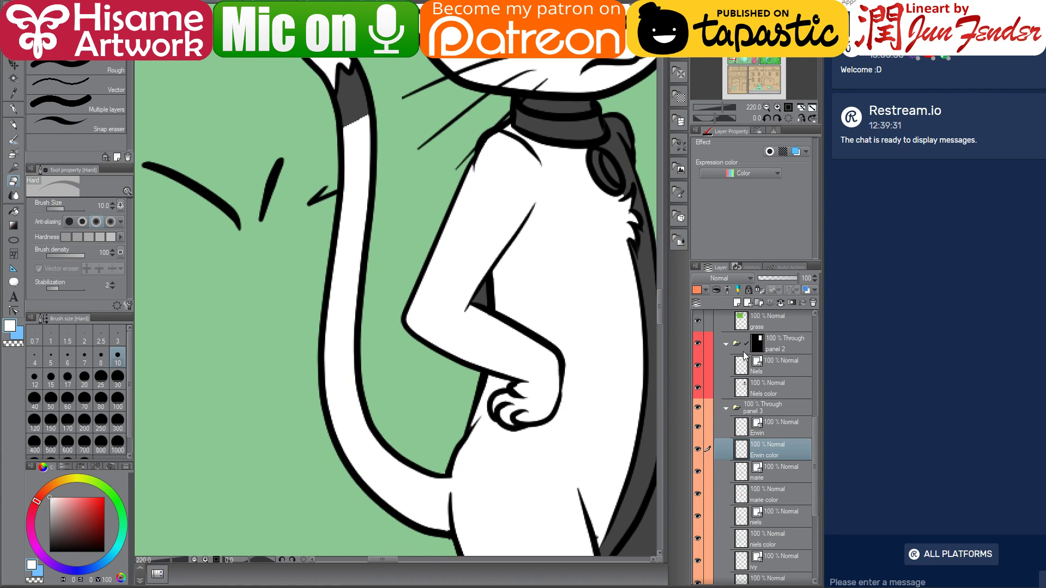
left_click(15, 111)
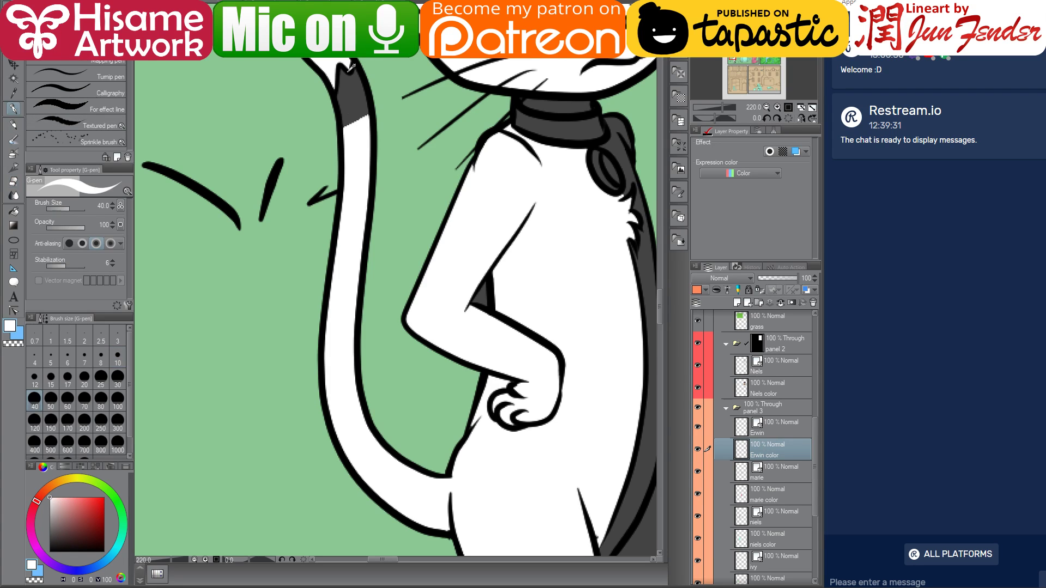
left_click(741, 450, "ctrl")
mouse_move(357, 79)
left_mouse_down()
mouse_move(333, 351)
mouse_move(368, 191)
mouse_move(350, 283)
mouse_move(345, 436)
mouse_move(364, 388)
mouse_move(392, 465)
mouse_move(360, 254)
mouse_move(383, 284)
mouse_move(387, 354)
mouse_move(380, 288)
mouse_move(380, 309)
left_mouse_up()
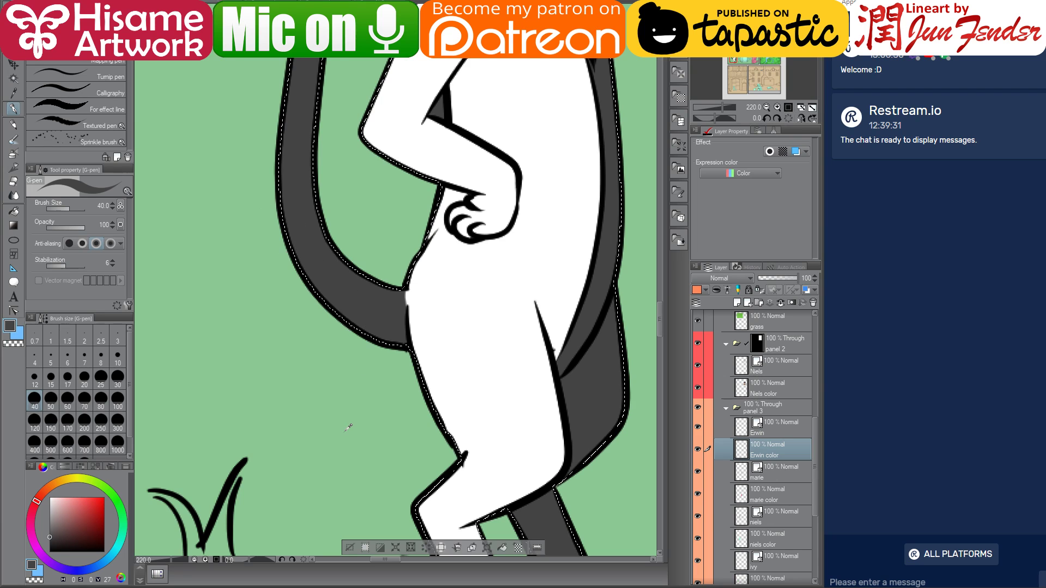
scroll(348, 427, "down", 2)
left_click_drag(358, 149, 395, 306)
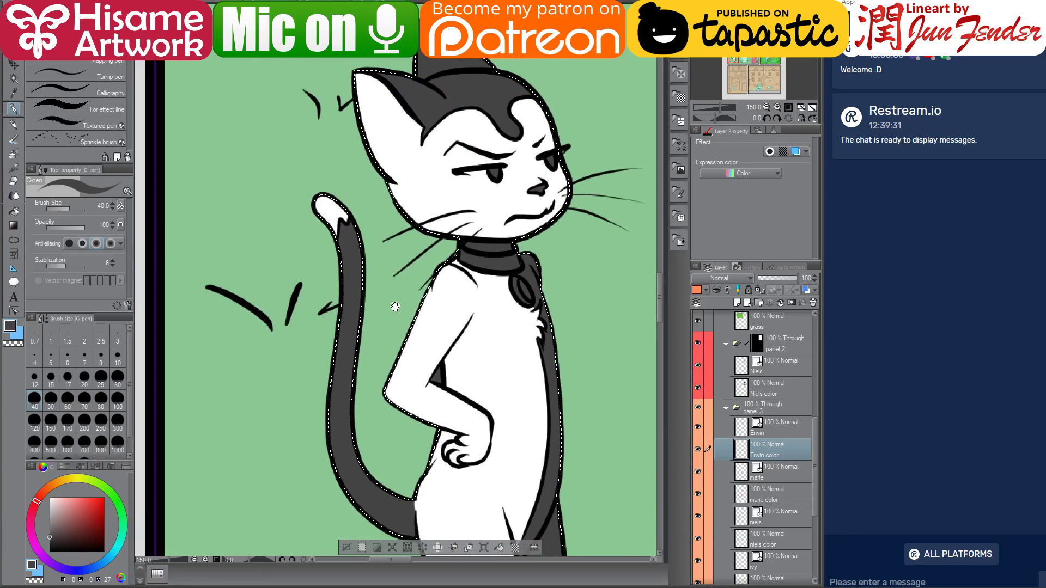
- Fill the cat's neck above the collar with white, and erase the dark grey from the gap between its bent arm and body
scroll(436, 301, "up", 2)
key("g")
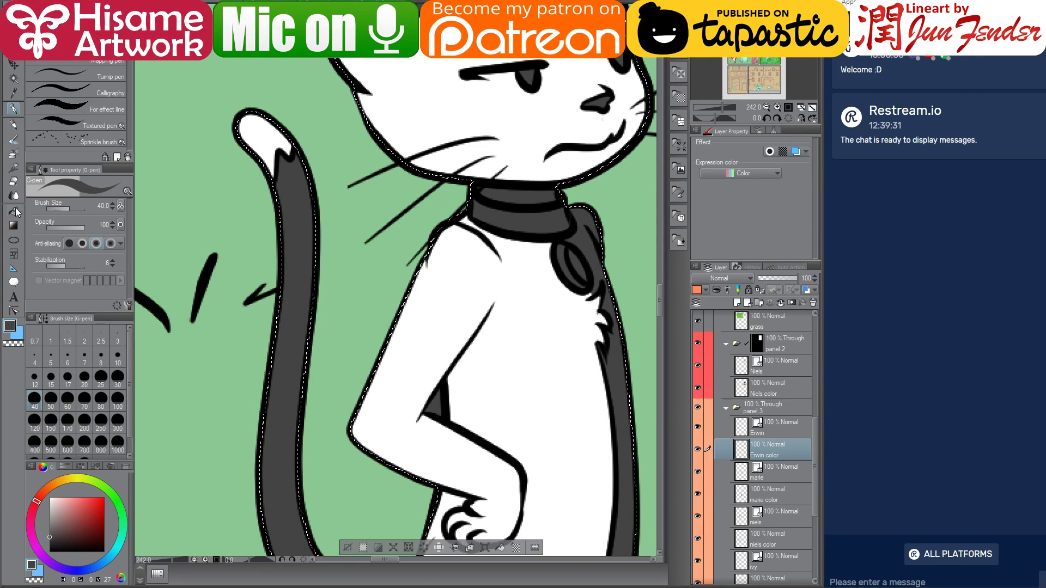
left_click(474, 267, "alt")
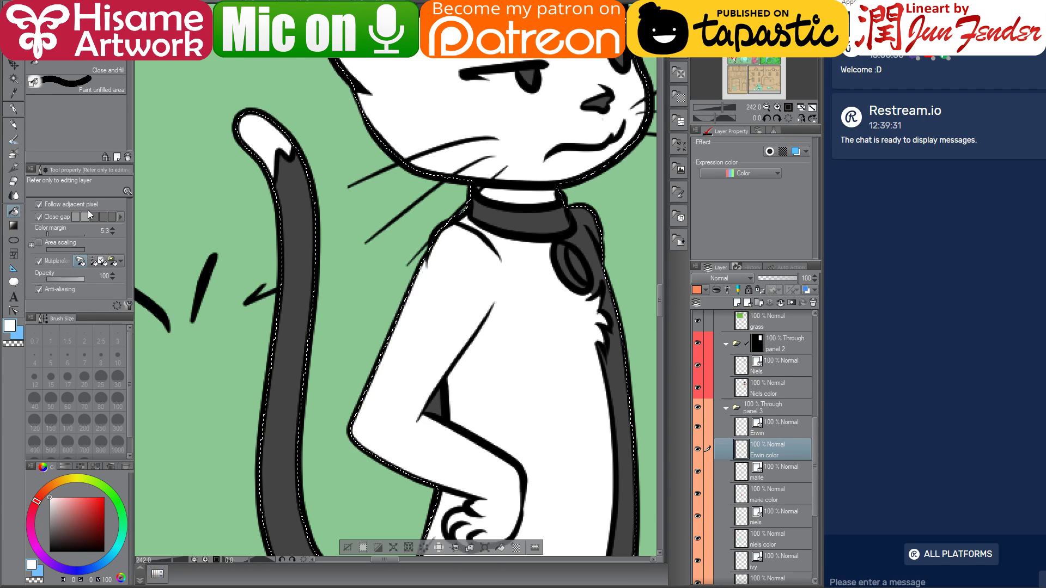
left_click(14, 180)
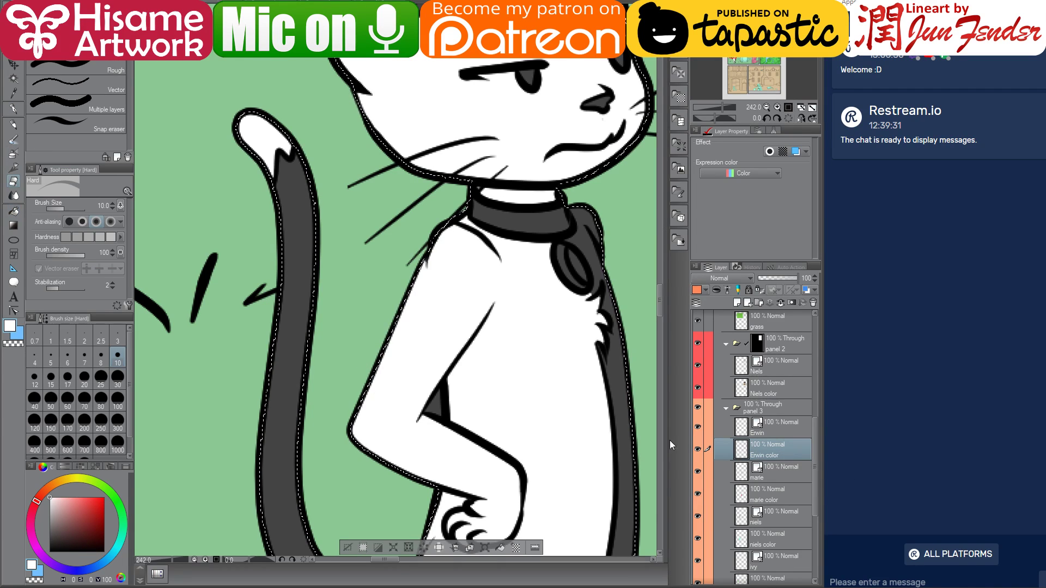
left_click_drag(434, 394, 430, 411)
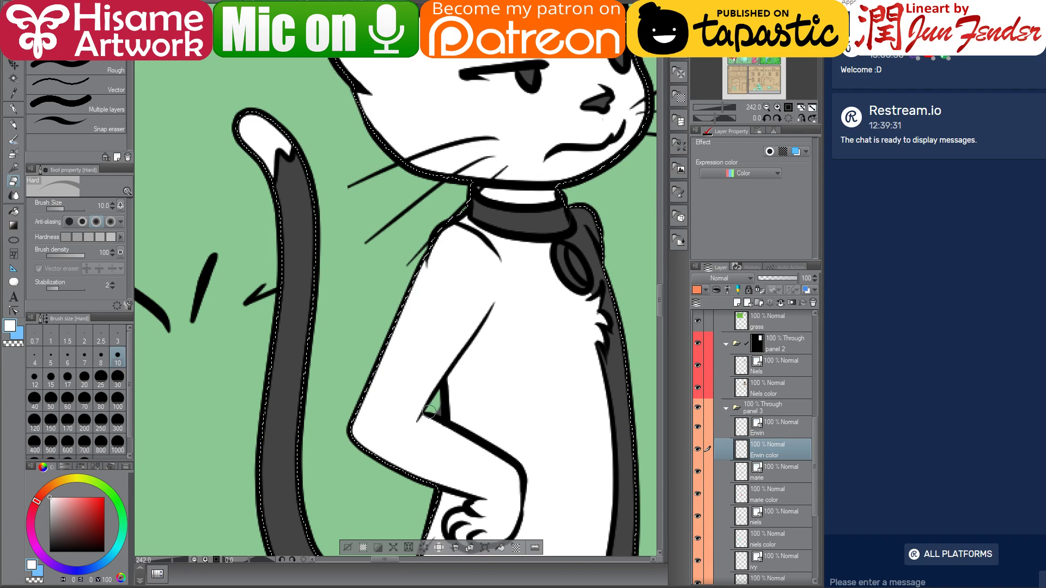
scroll(439, 403, "down", 5)
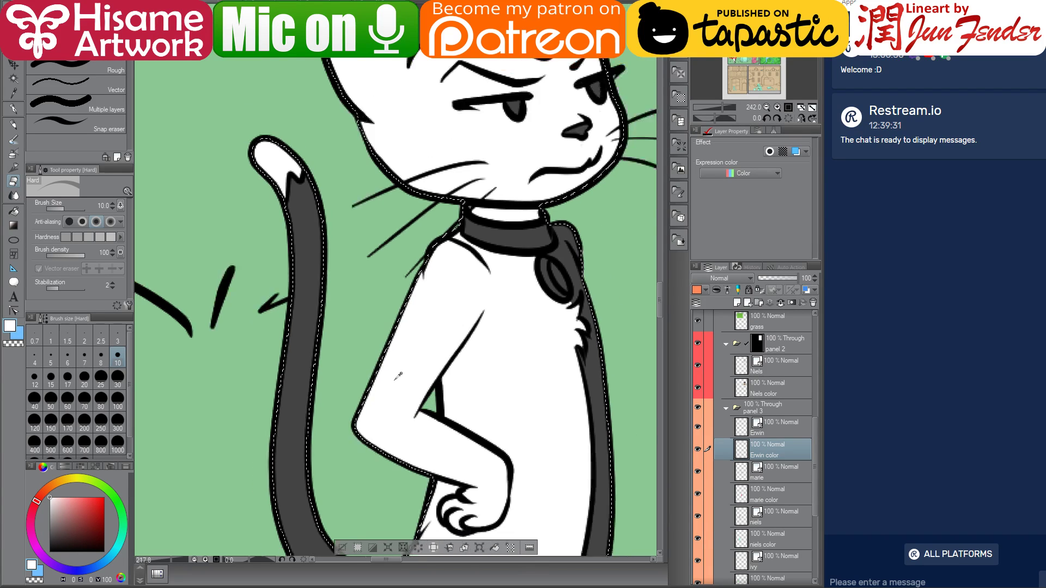
scroll(419, 355, "down", 4)
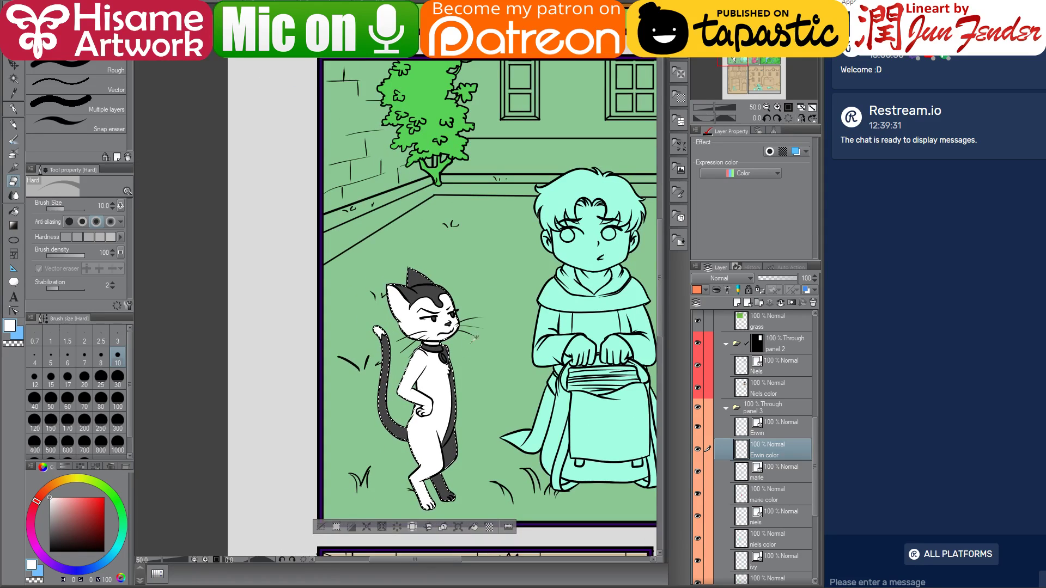
- Paint the outer side of the panel 3 cat's near ear white with the G-pen at size 40
scroll(436, 327, "up", 3)
scroll(374, 240, "up", 2)
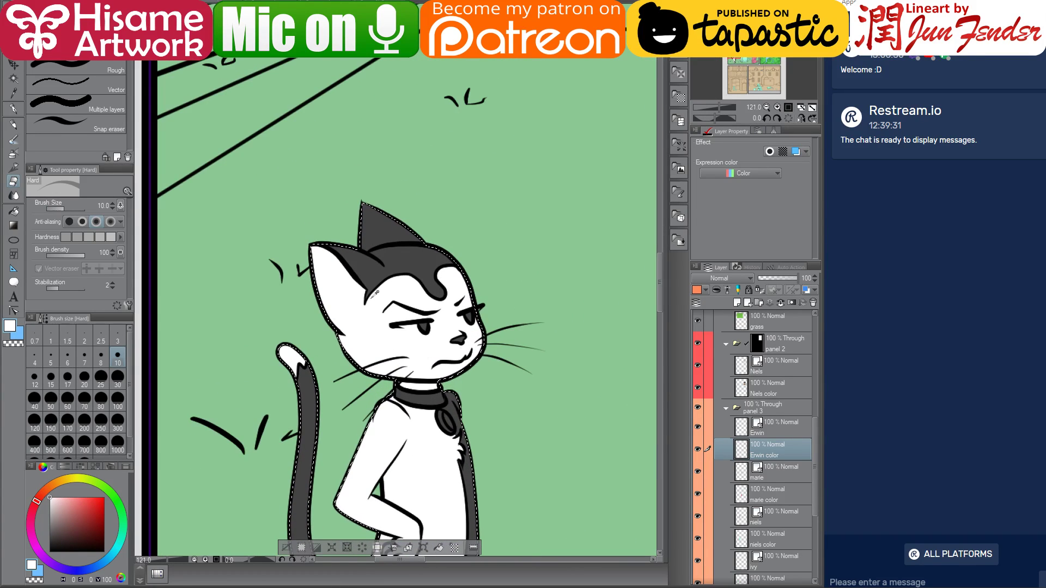
key("p")
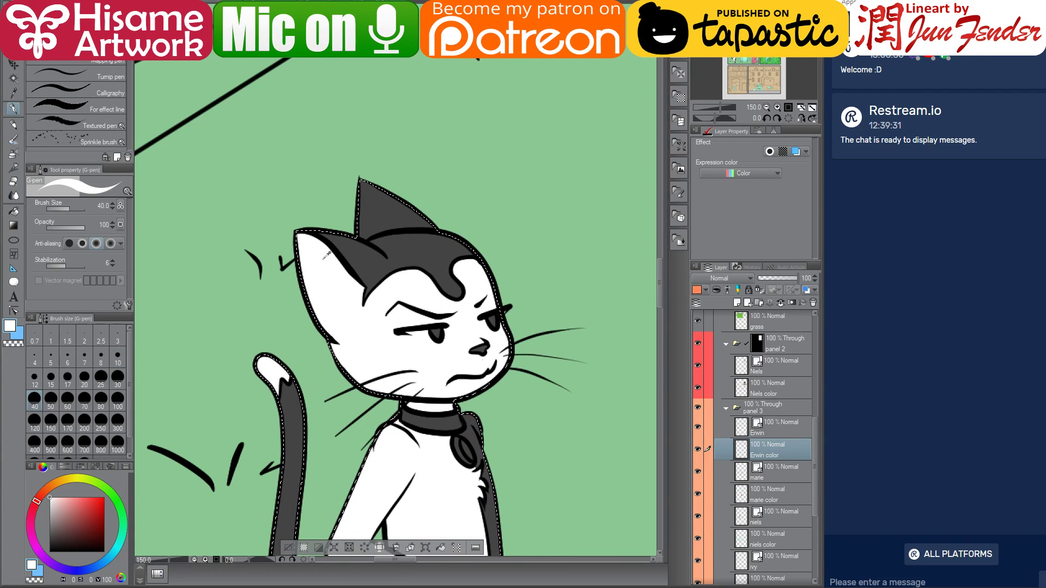
scroll(322, 249, "up", 1)
mouse_move(347, 256)
left_mouse_down()
mouse_move(387, 269)
mouse_move(357, 286)
mouse_move(382, 262)
mouse_move(369, 283)
mouse_move(369, 258)
mouse_move(317, 243)
left_mouse_up()
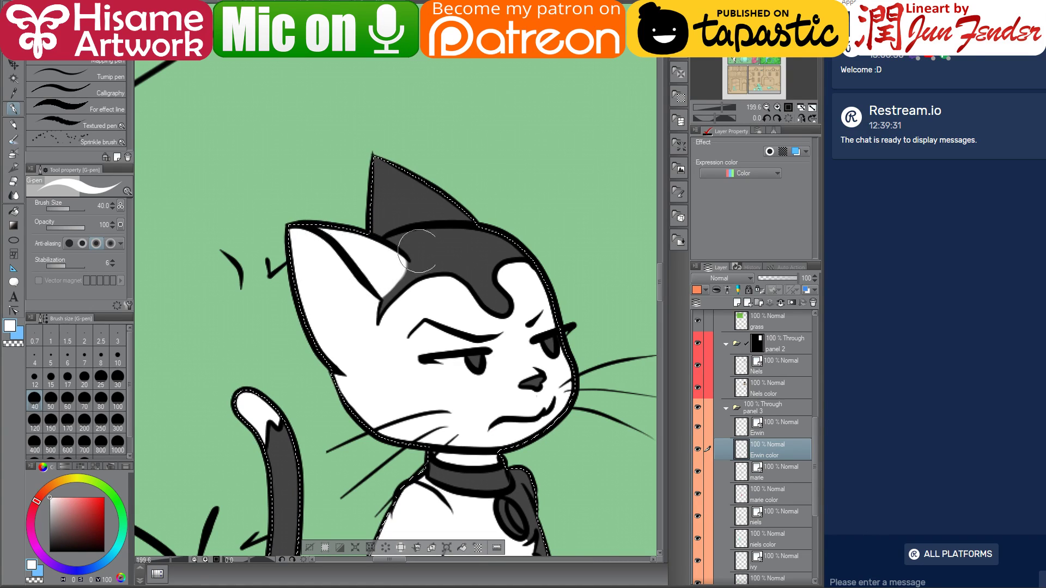
- Paint the cat's inner near ear in a sampled pink, H 335, S 26, V 96, rounding its lower edge against the white cheek
scroll(354, 393, "down", 3)
scroll(362, 385, "down", 5)
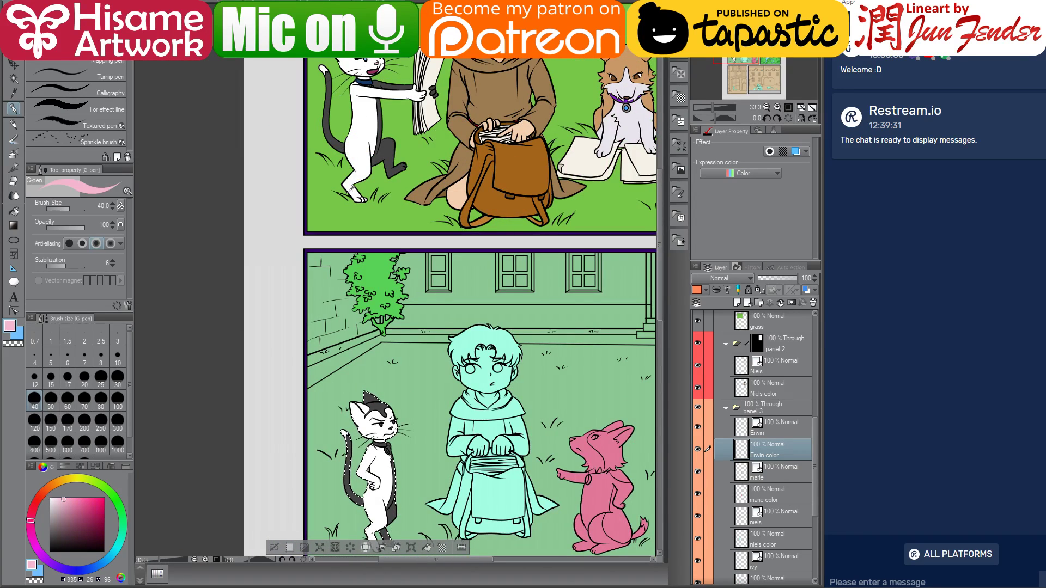
scroll(371, 433, "up", 5)
scroll(359, 436, "up", 3)
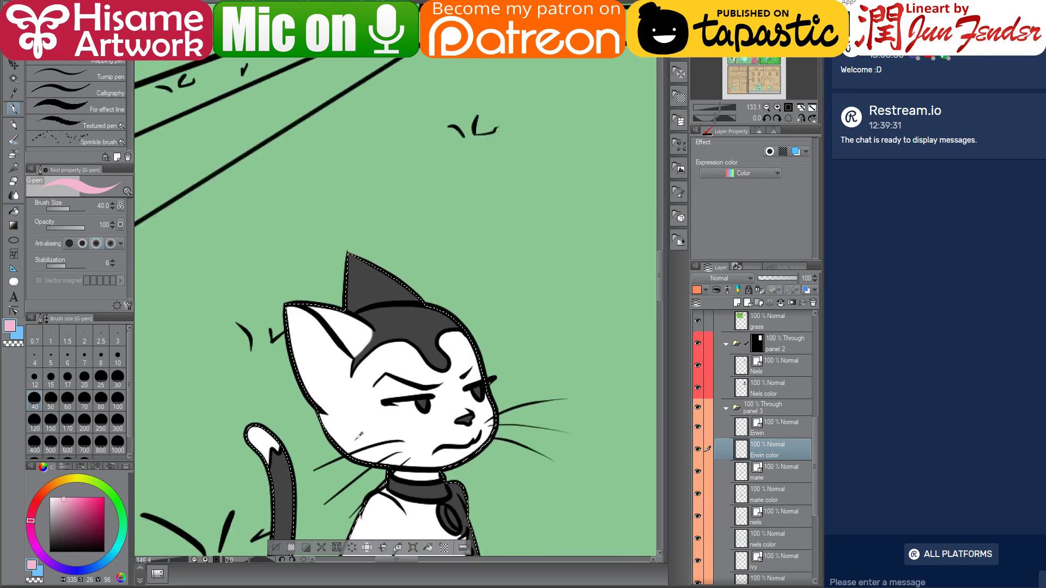
mouse_move(276, 316)
left_mouse_down()
mouse_move(295, 299)
mouse_move(330, 343)
mouse_move(312, 364)
mouse_move(278, 310)
mouse_move(331, 344)
mouse_move(313, 372)
mouse_move(301, 367)
mouse_move(286, 337)
mouse_move(348, 383)
mouse_move(363, 357)
mouse_move(328, 417)
left_mouse_up()
left_click(354, 372, "alt")
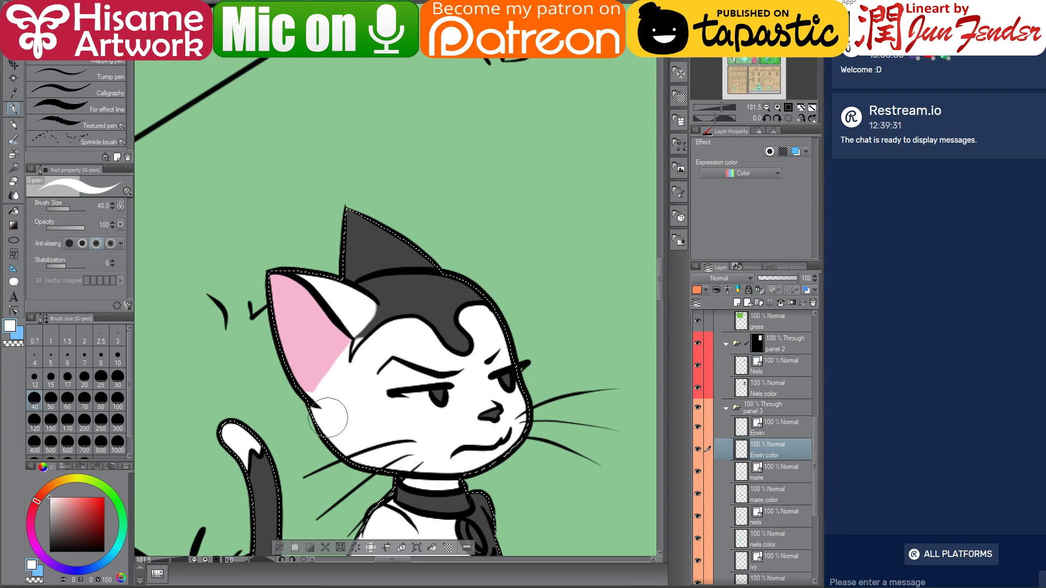
left_click(330, 321, "alt")
left_click(323, 356)
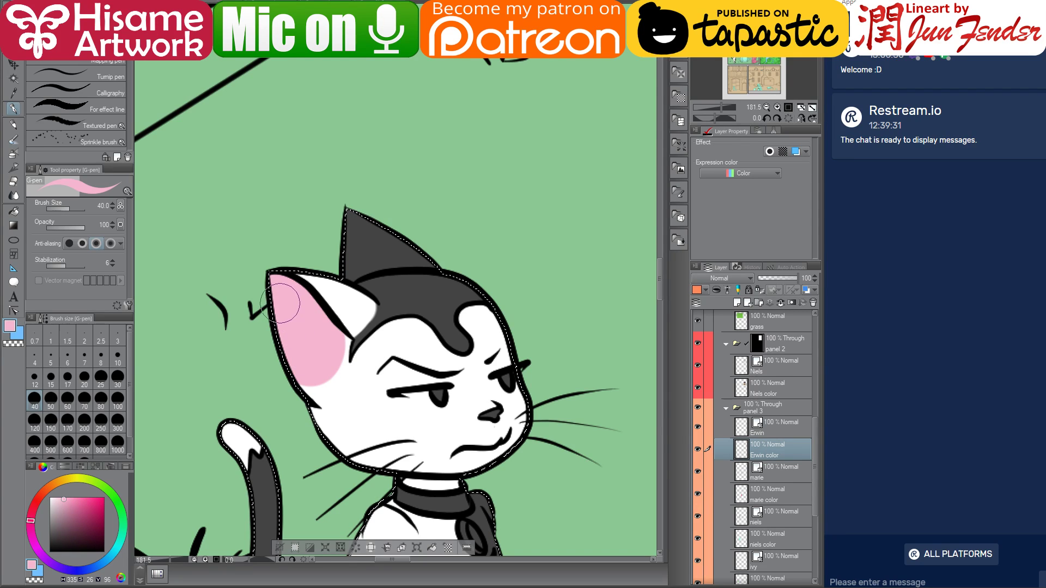
scroll(463, 411, "up", 2)
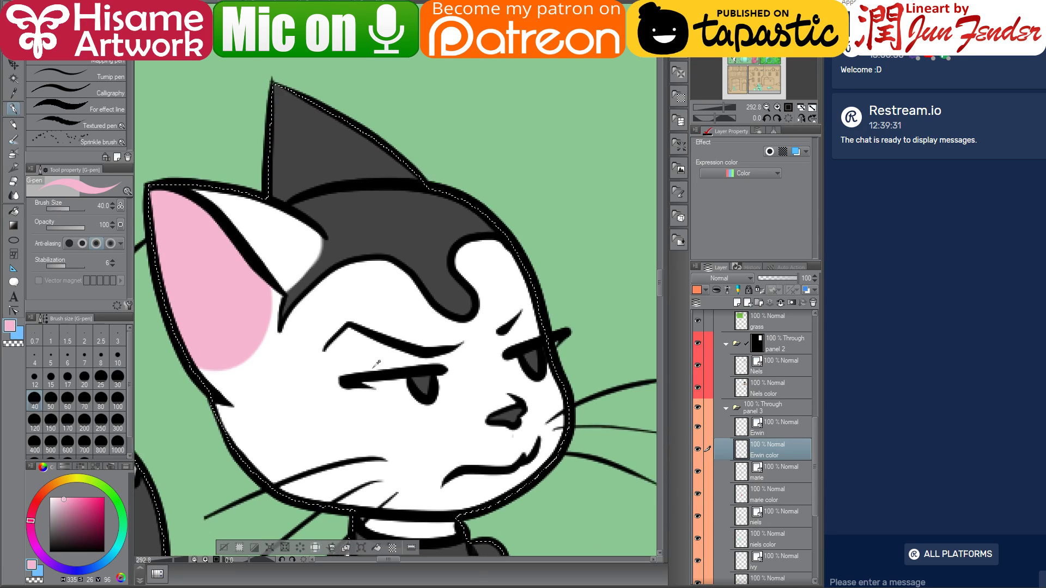
scroll(376, 364, "down", 2)
- Fill the panel 3 cat's nose with the same pink as its inner ear
key("g")
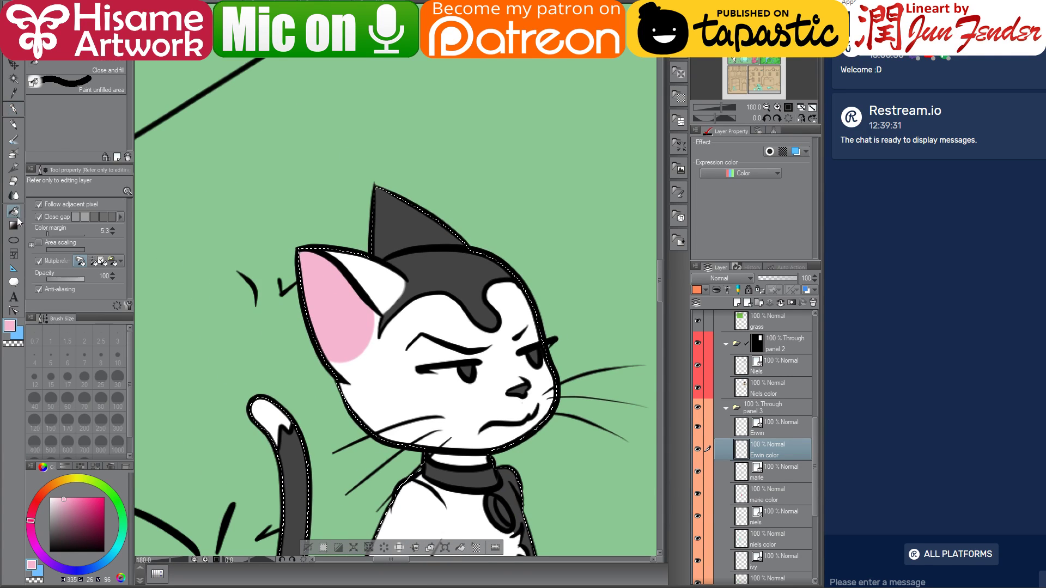
left_click(520, 388)
left_click_drag(395, 476, 323, 415)
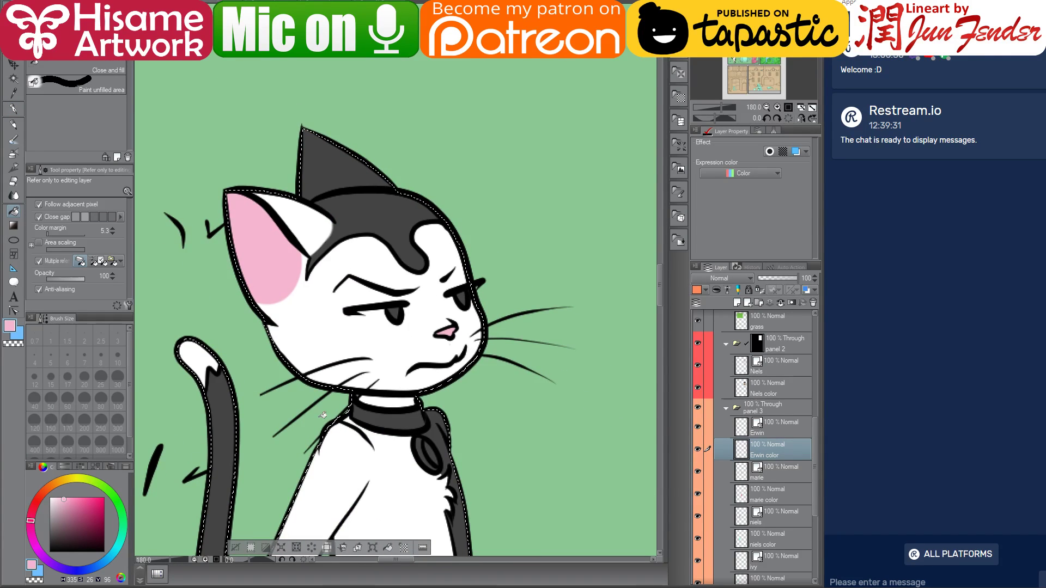
- Fill the cat's far eye with yellow, H 52, S 100, V 100, and its near eye with light blue, H 209, S 42, V 100
left_click(70, 480)
left_click_drag(98, 504, 125, 484)
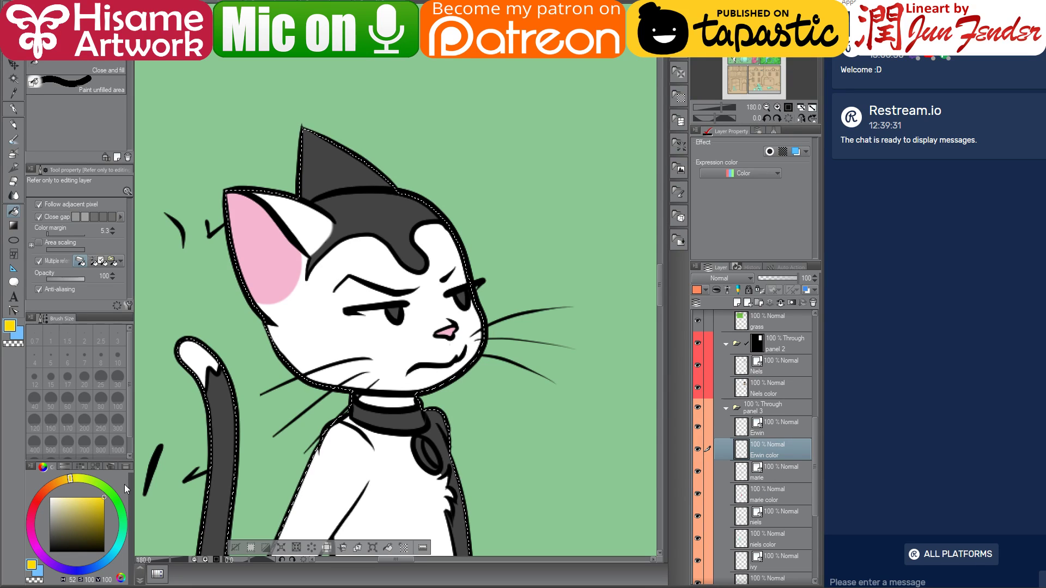
left_click(465, 303)
left_click(102, 563)
left_click(75, 506)
left_click(72, 497)
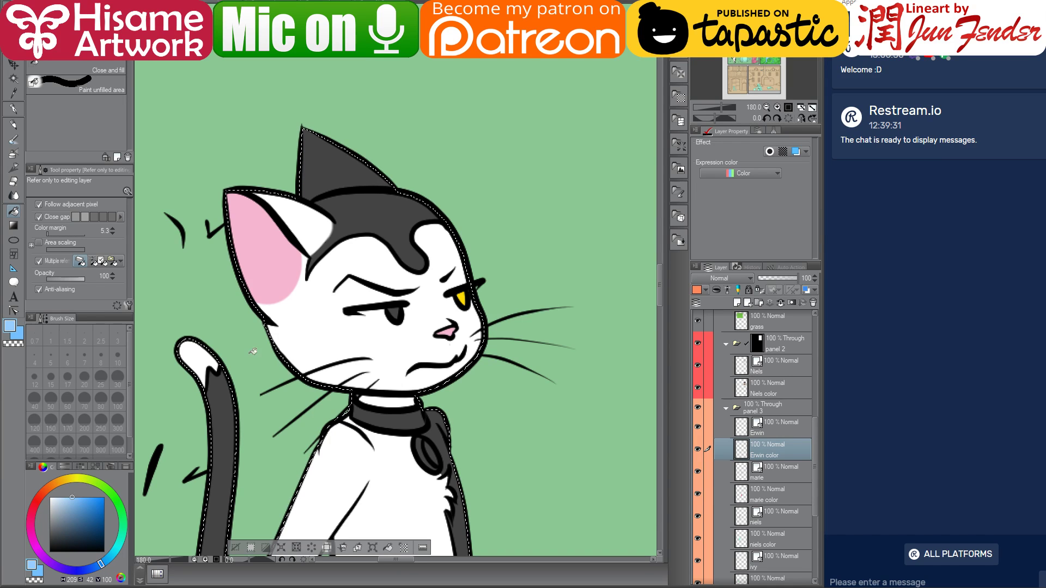
left_click(401, 309)
- Fill the panel 3 cat's collar with a sampled navy blue, H 213, S 83, V 41
scroll(464, 446, "down", 5)
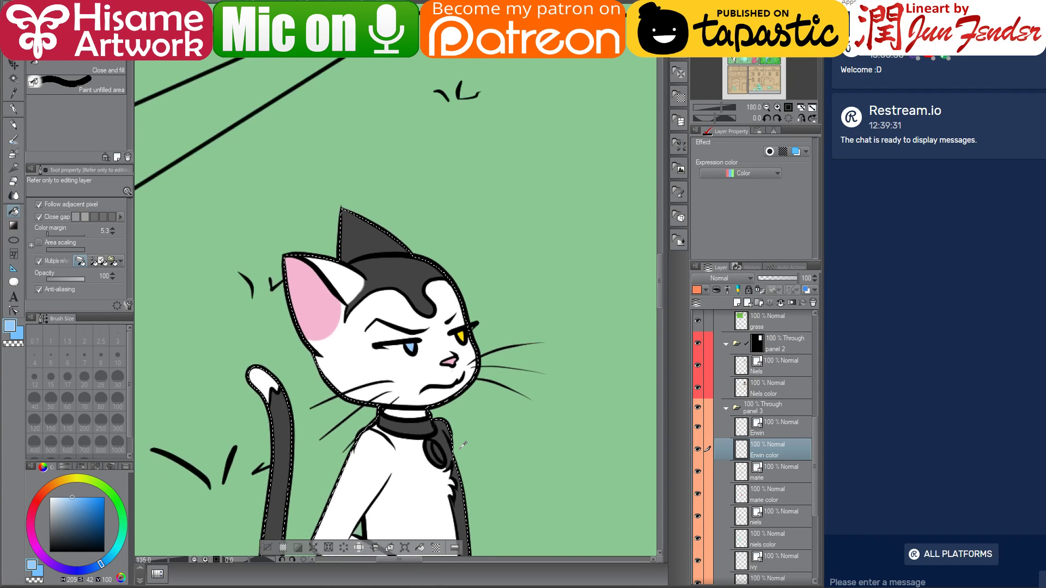
scroll(464, 446, "down", 2)
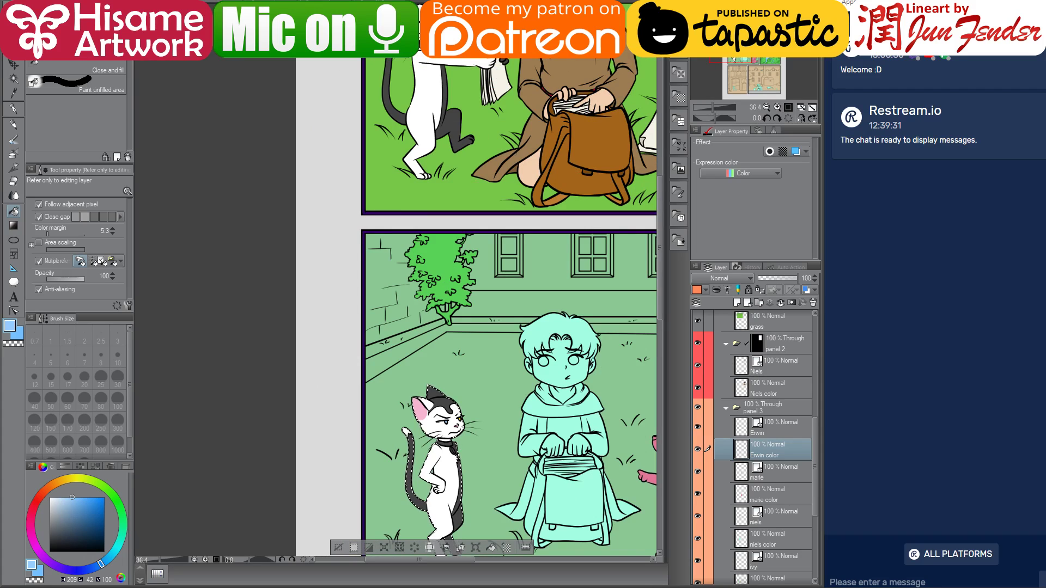
left_click(460, 423, "alt")
scroll(453, 401, "up", 3)
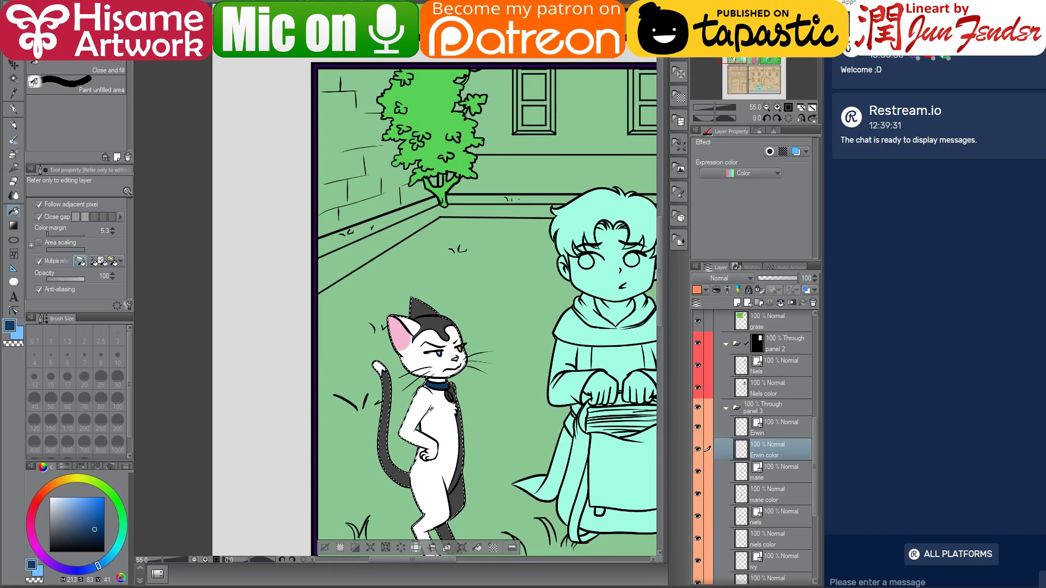
scroll(430, 409, "up", 5)
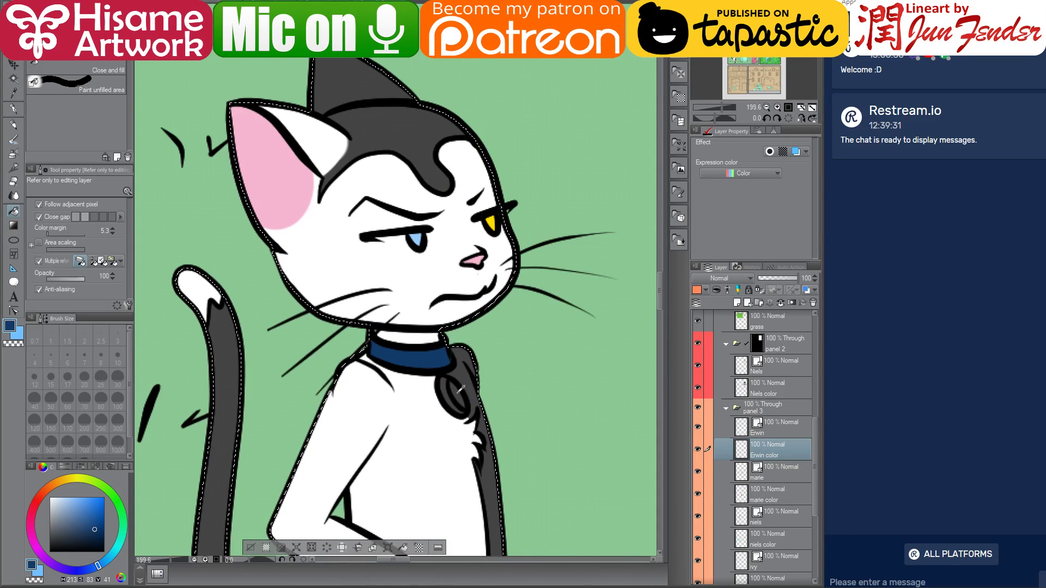
- Fill the collar pendant's rim with grey, S 0, V 62, and its centre gem with bright cyan, H 194, S 100, V 100
scroll(461, 389, "up", 3)
left_click(50, 518)
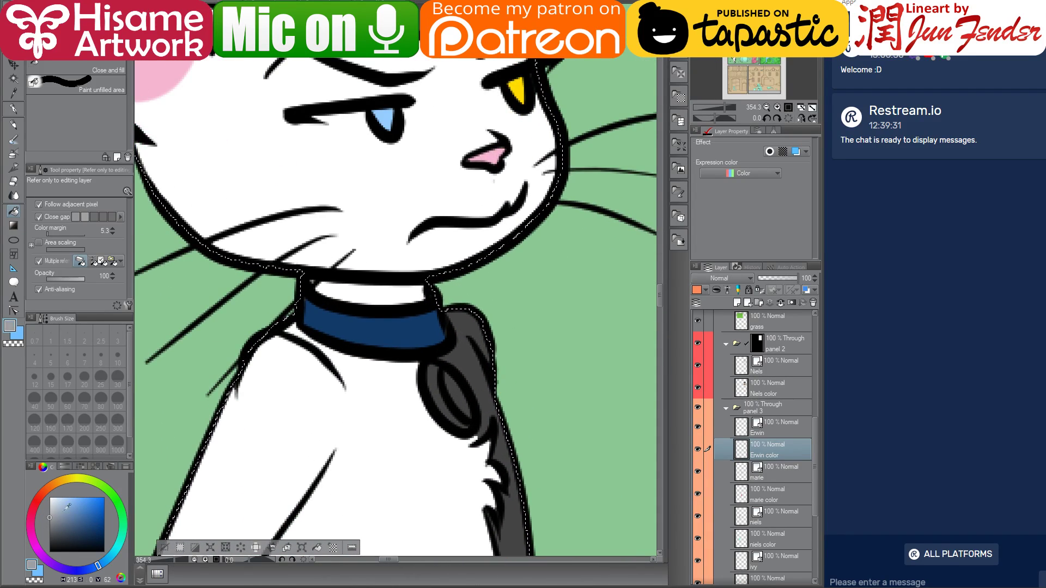
left_click(430, 376)
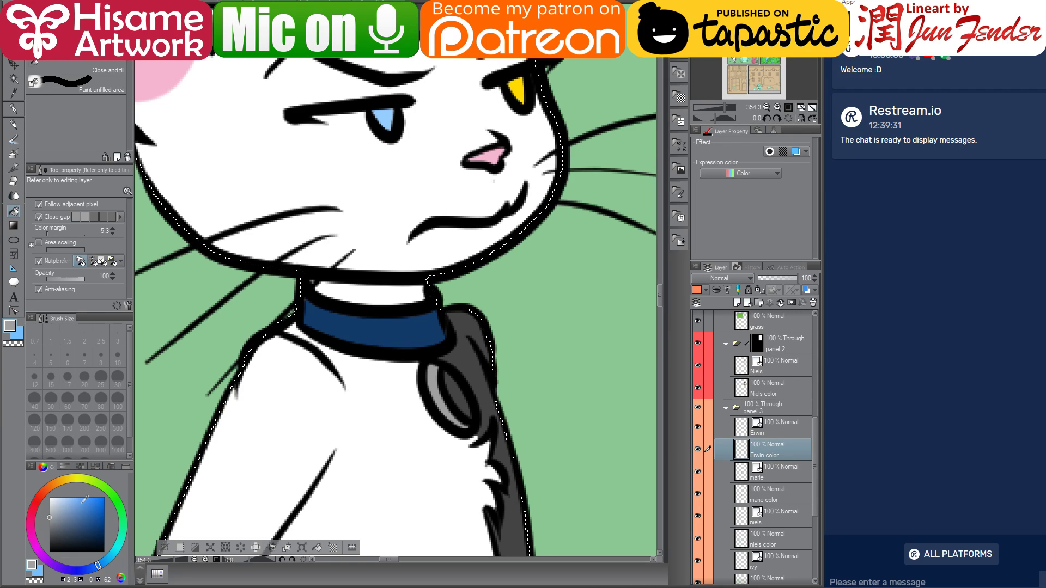
left_click(81, 498)
left_click(110, 556)
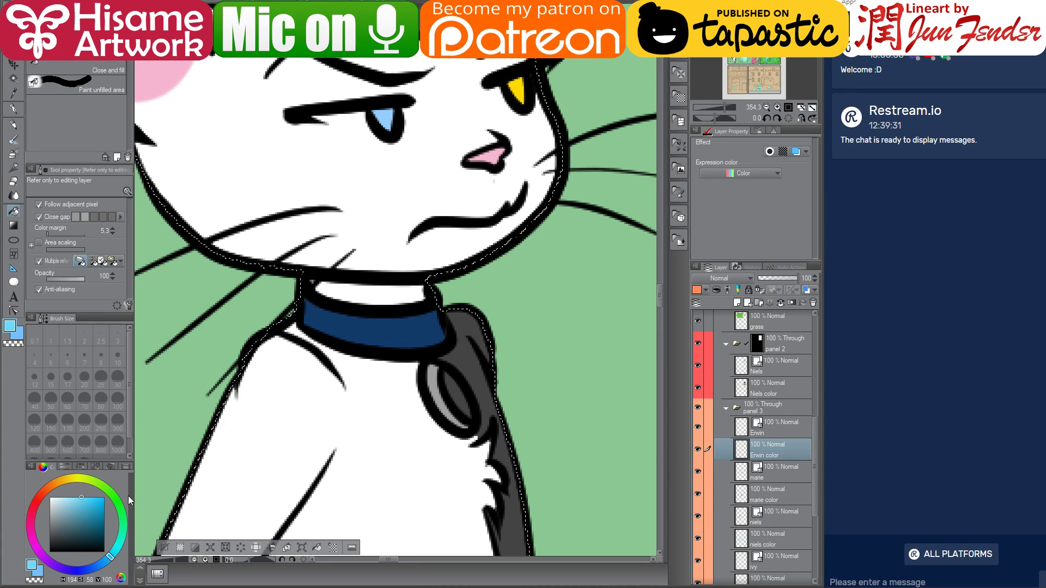
left_click(104, 497)
left_click_drag(441, 408, 458, 391)
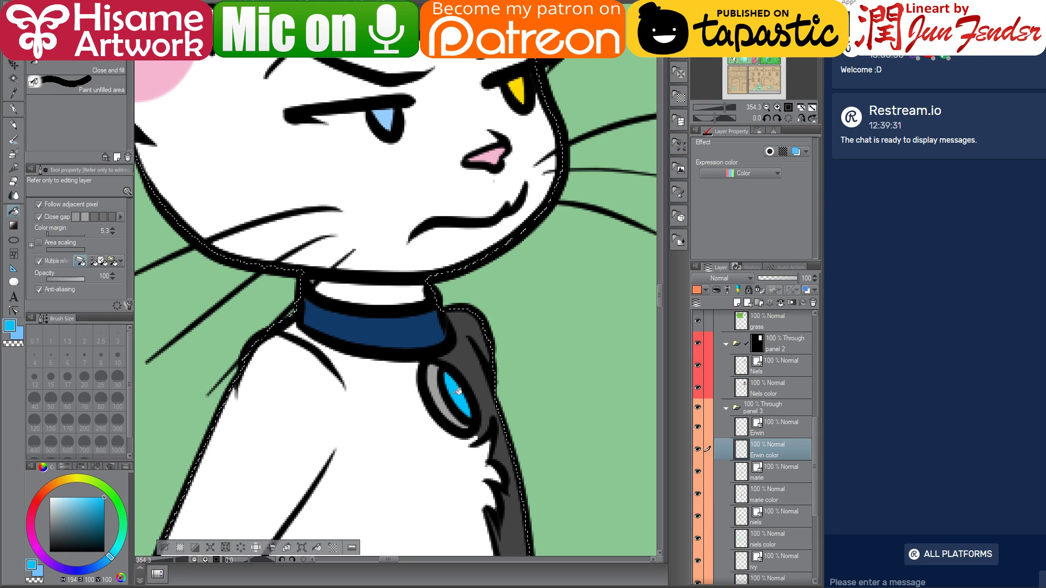
- Clear the selection around the cat and make panel 3's marie color layer active
scroll(356, 374, "down", 5)
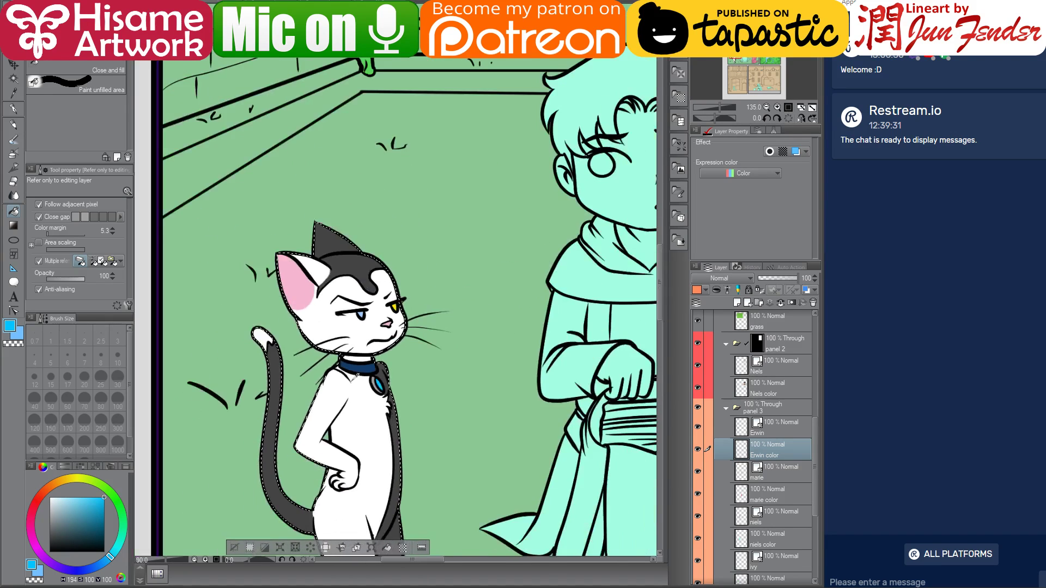
scroll(355, 375, "down", 2)
left_click_drag(564, 411, 445, 379)
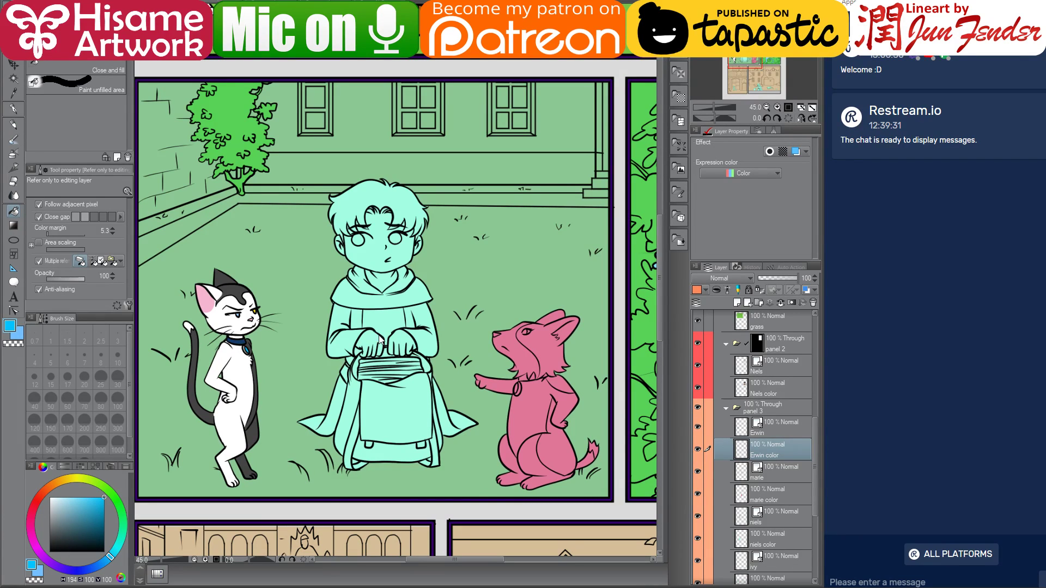
left_click_drag(371, 342, 408, 358)
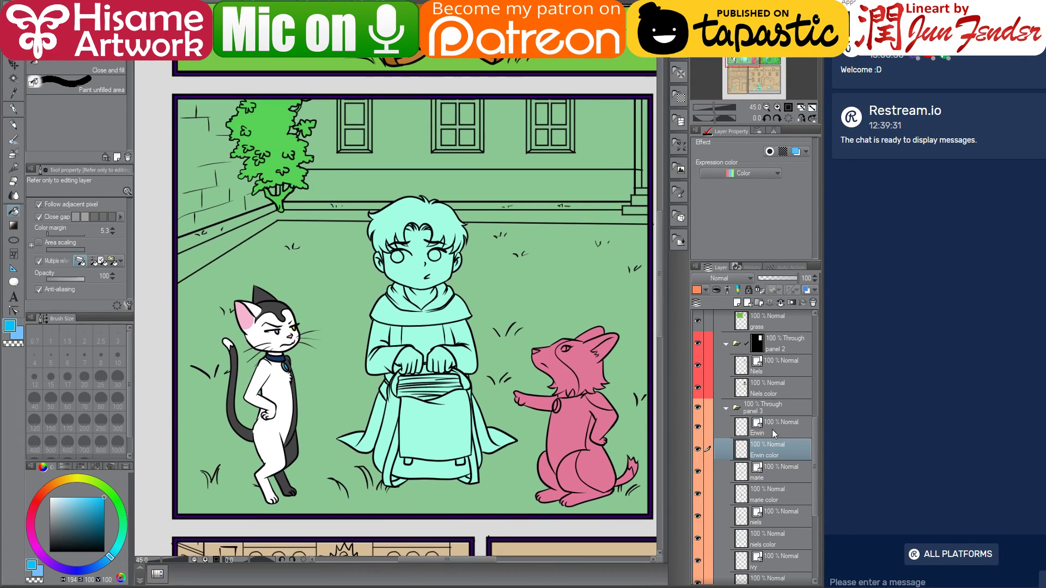
left_click(747, 499)
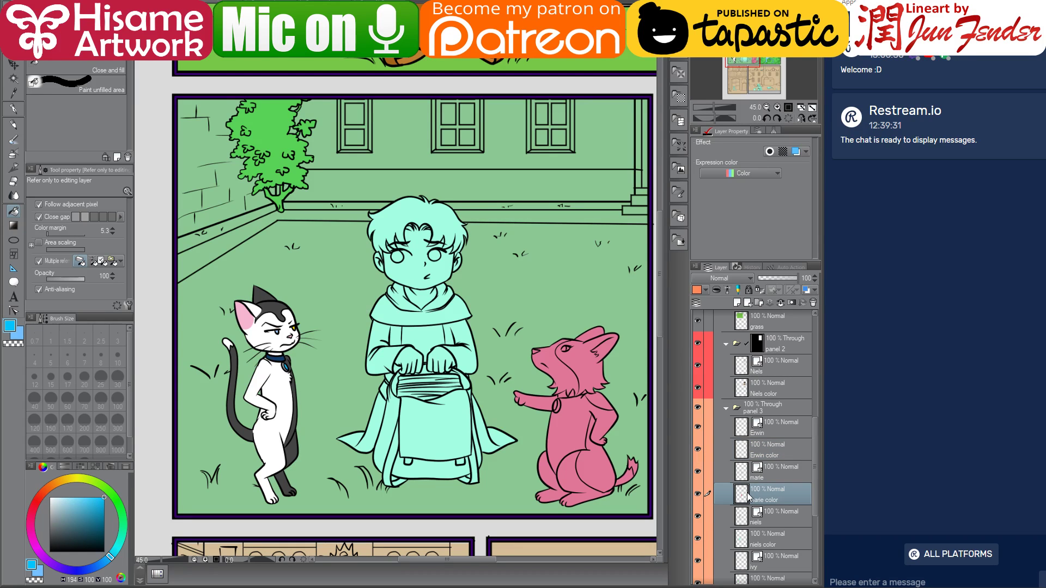
- Select the dog's silhouette on the "marie color" layer and paint it light brown with the G-pen at brush size 600
left_click(746, 496, "ctrl")
scroll(300, 373, "down", 1)
left_click(15, 109)
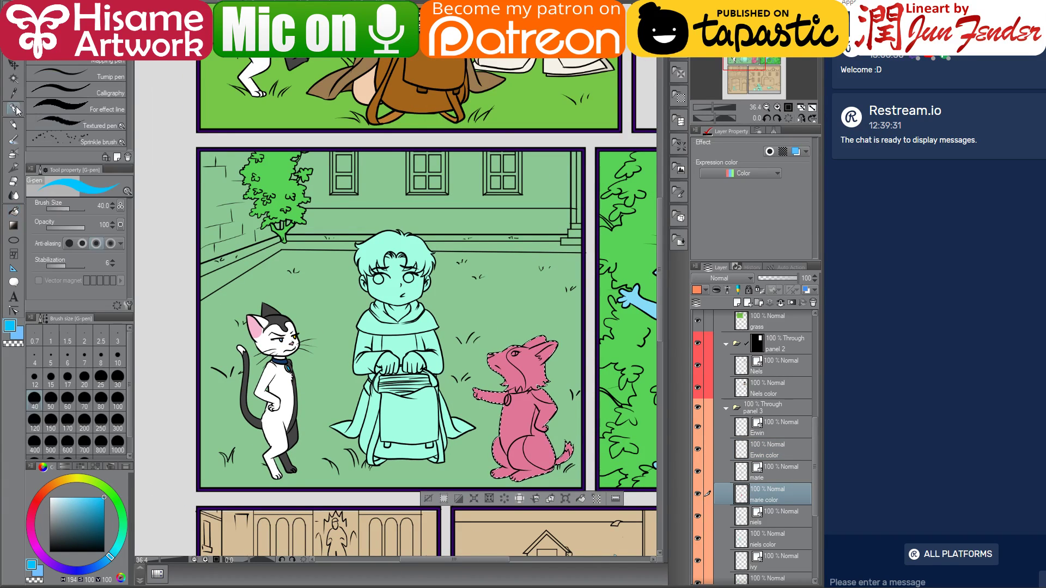
left_click_drag(571, 217, 542, 264)
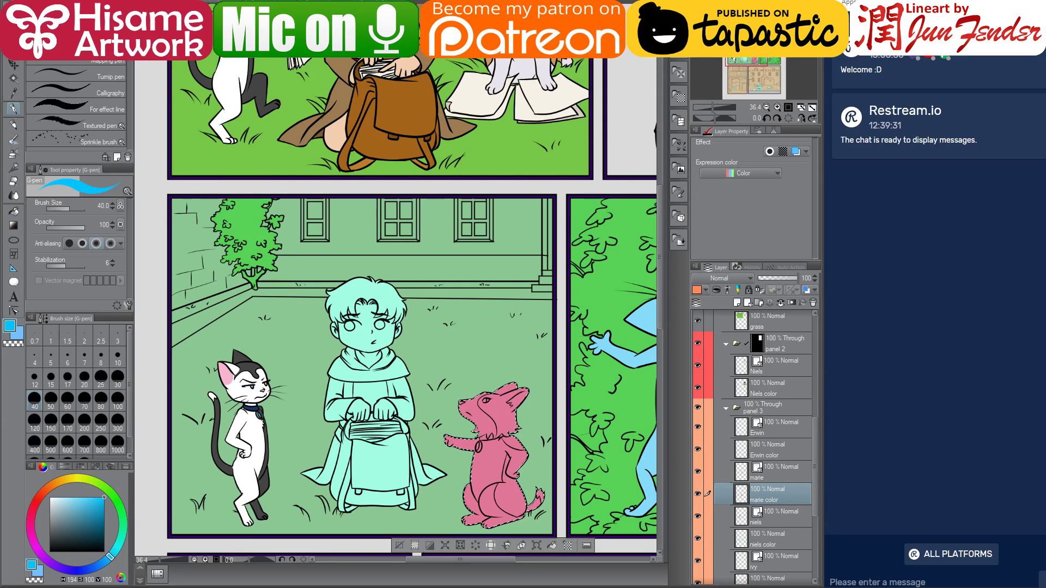
left_click(68, 450)
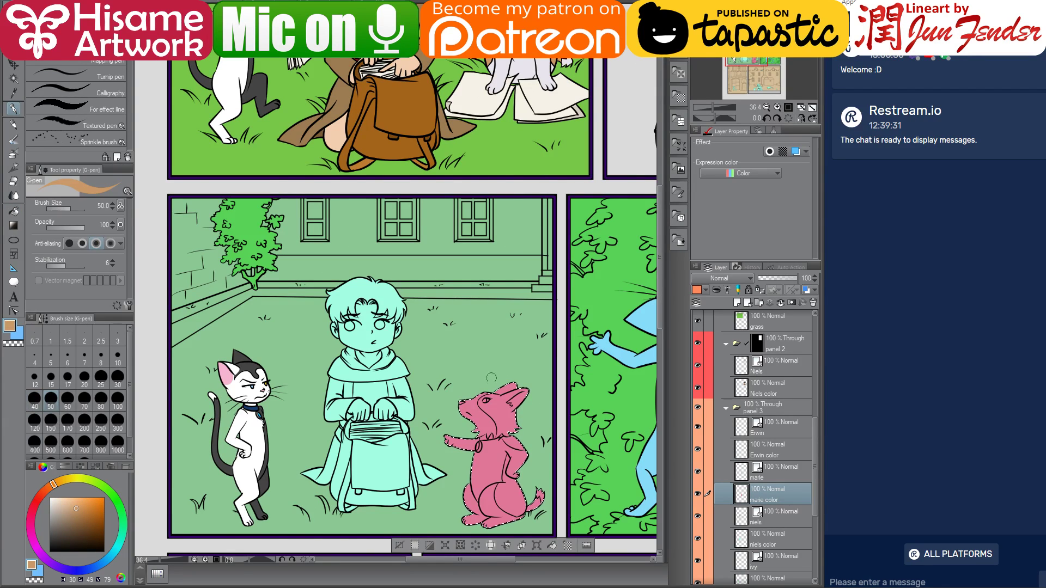
mouse_move(487, 381)
left_mouse_down()
mouse_move(469, 416)
mouse_move(494, 500)
left_mouse_up()
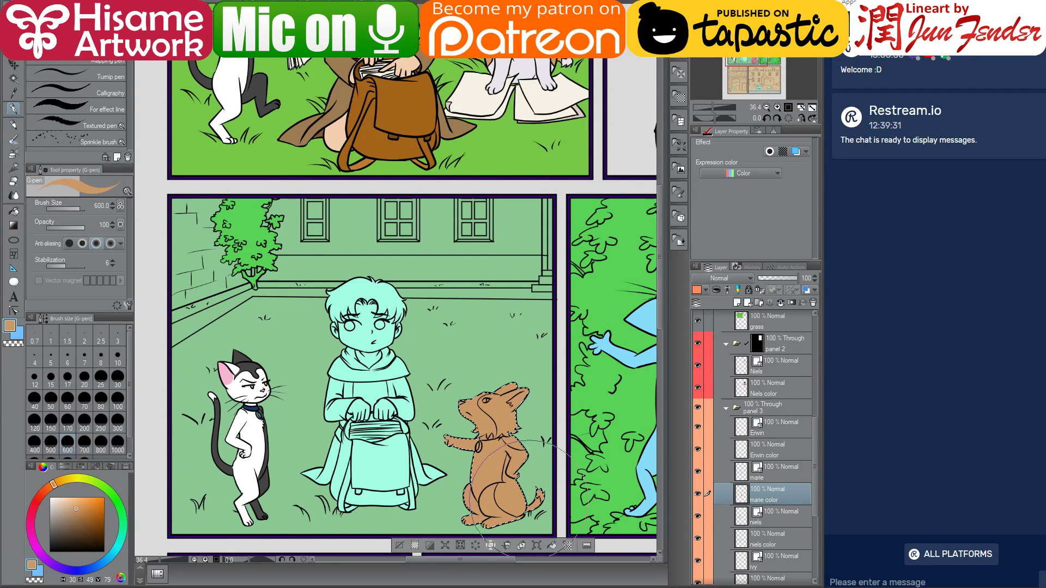
- Fill the dog's muzzle, chest, arms and tail tip with the pale fur colour sampled from the dog in the panel above
left_click_drag(335, 282, 550, 172)
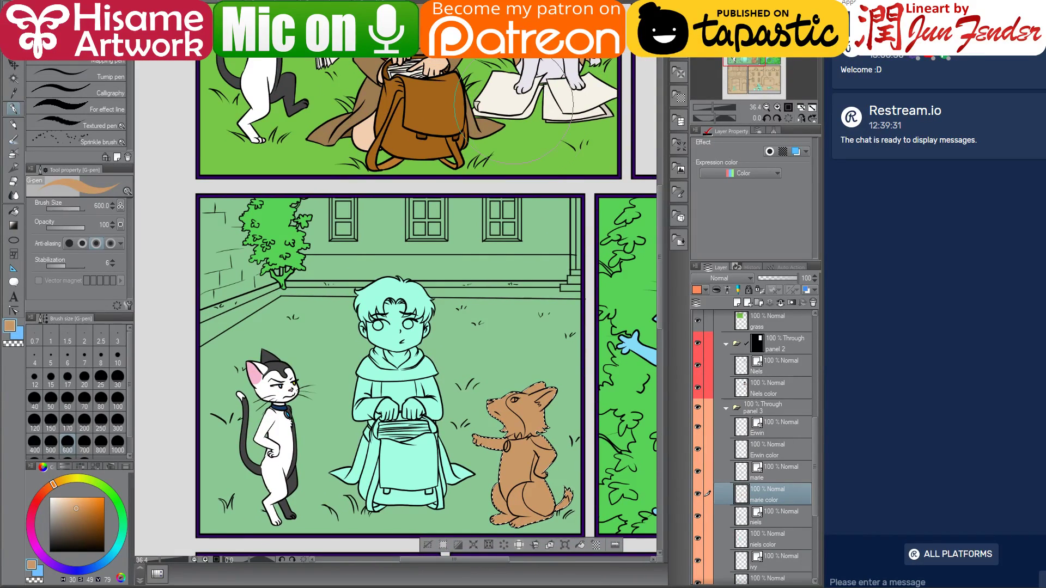
left_click(553, 65, "alt")
left_click(14, 212)
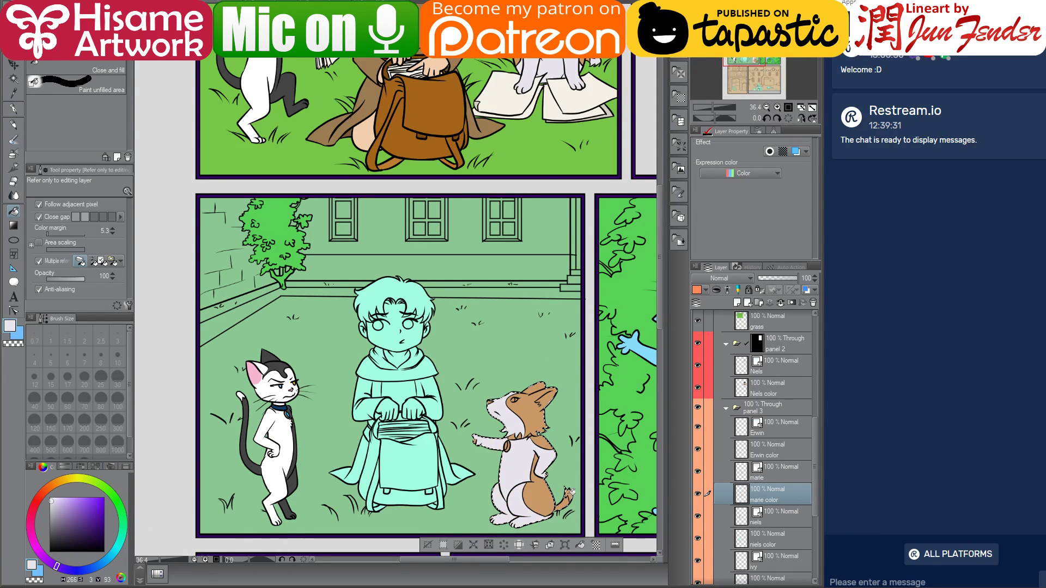
scroll(494, 445, "up", 1)
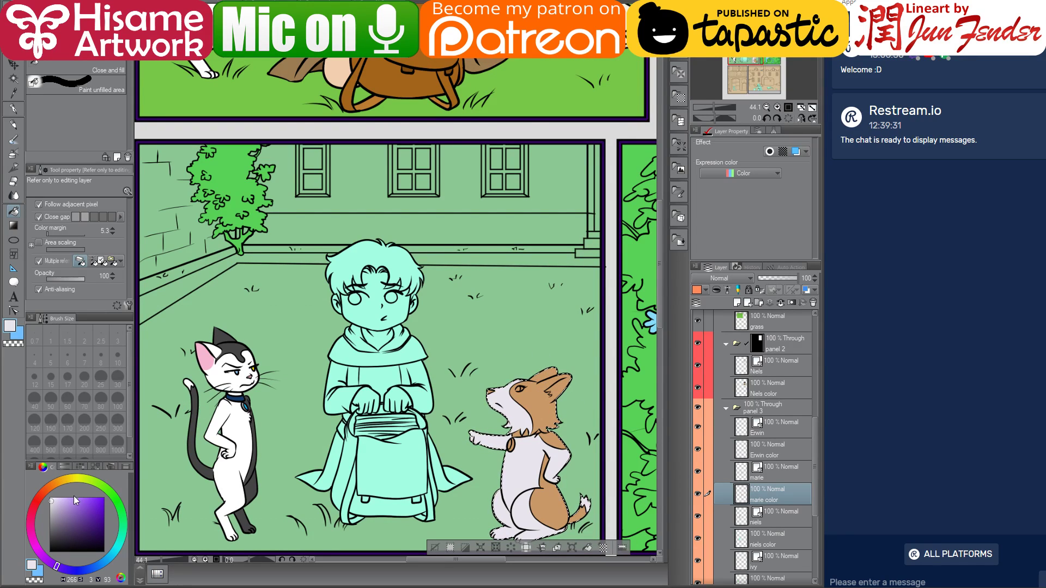
- Set the drawing colour to pure white and fill the white of the dog's eye
left_click_drag(76, 500, 31, 472)
scroll(517, 385, "up", 6)
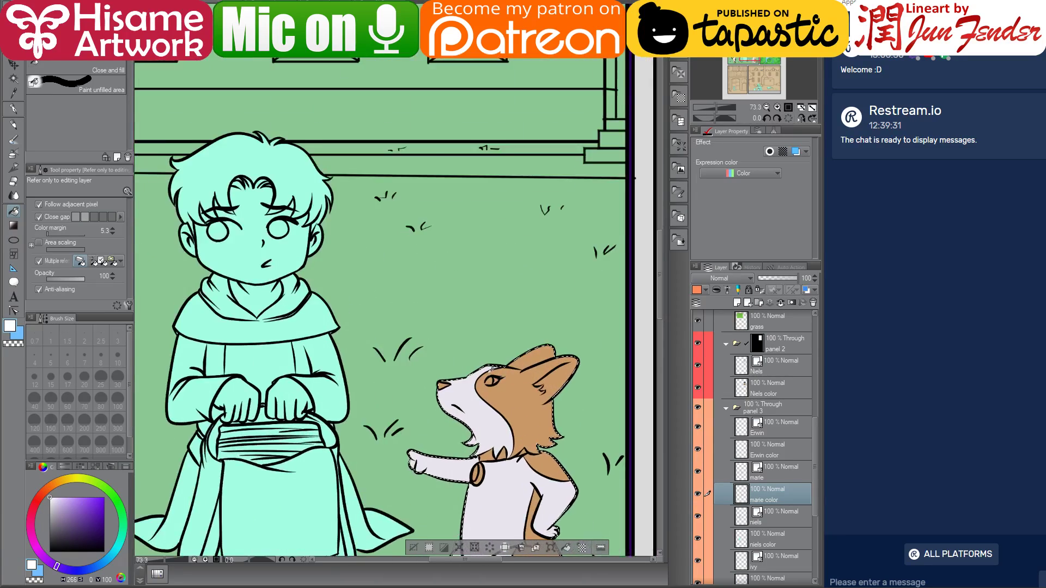
scroll(521, 374, "down", 6)
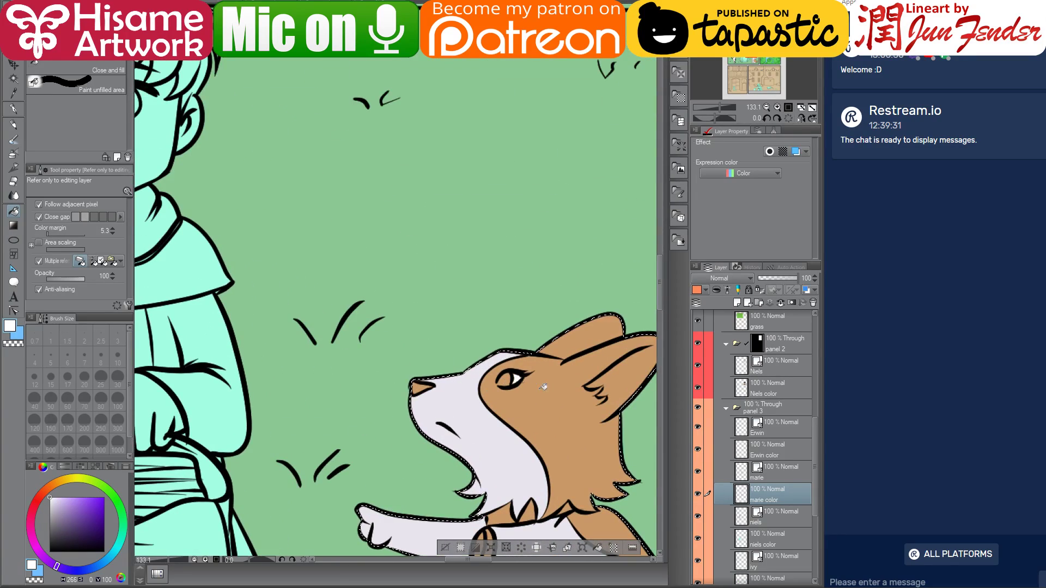
scroll(425, 441, "down", 2)
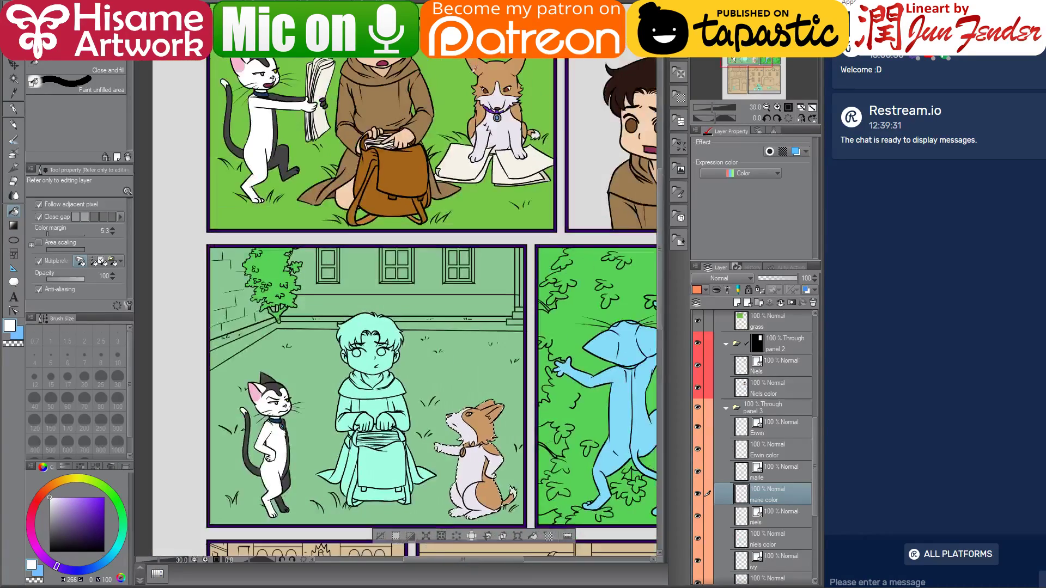
- Sample a dark brown and fill the dog's nose and iris with it
left_click(479, 417, "alt")
scroll(457, 436, "up", 5)
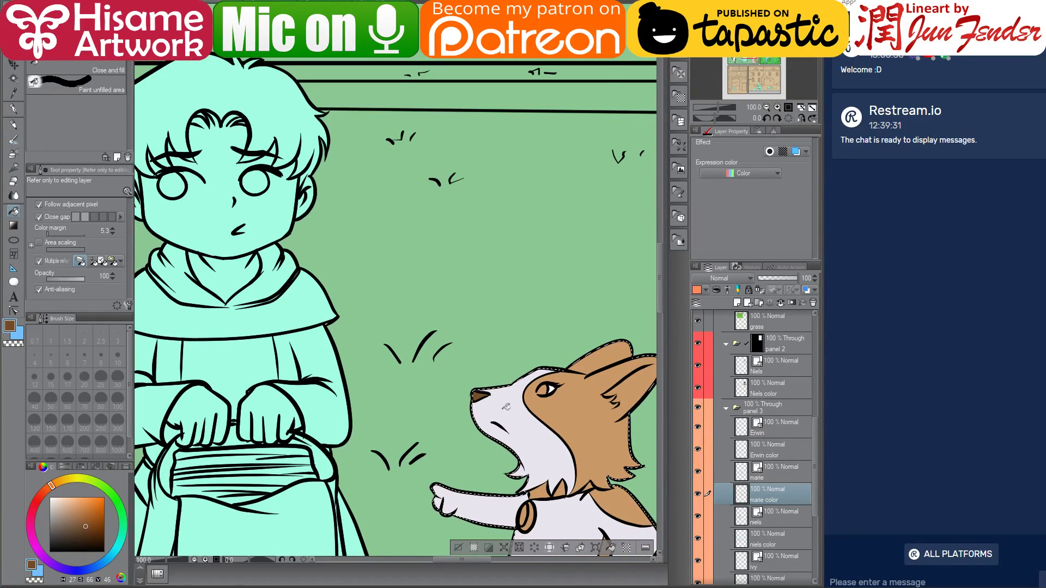
left_click_drag(506, 407, 485, 295)
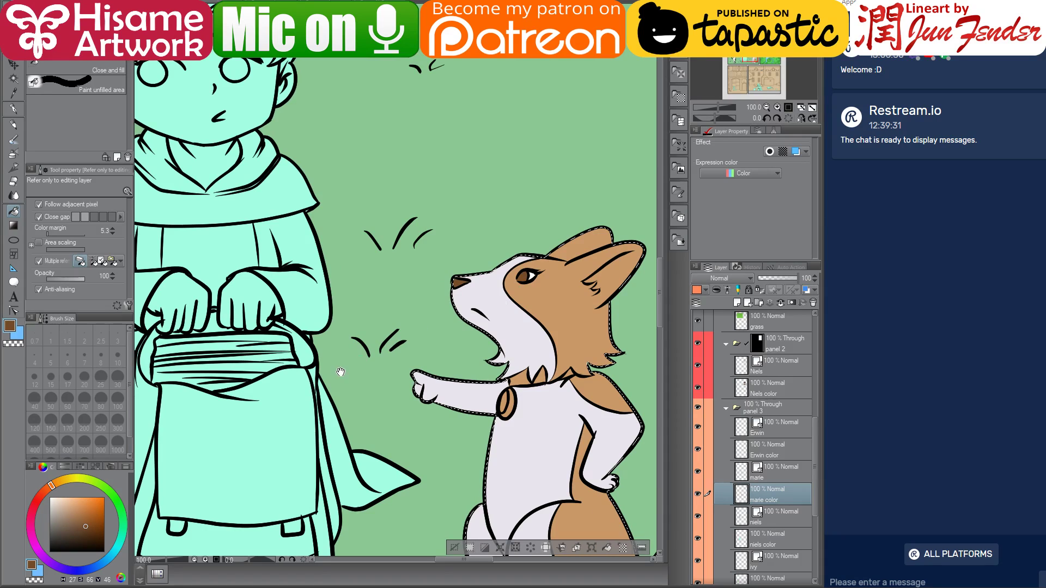
left_click_drag(341, 372, 441, 338)
scroll(425, 381, "down", 2)
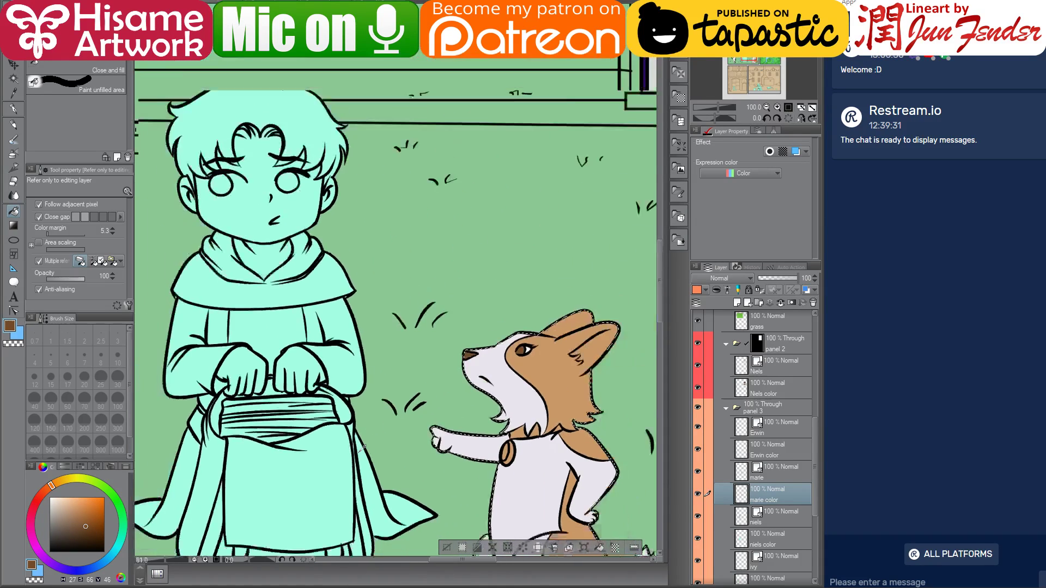
scroll(361, 448, "down", 3)
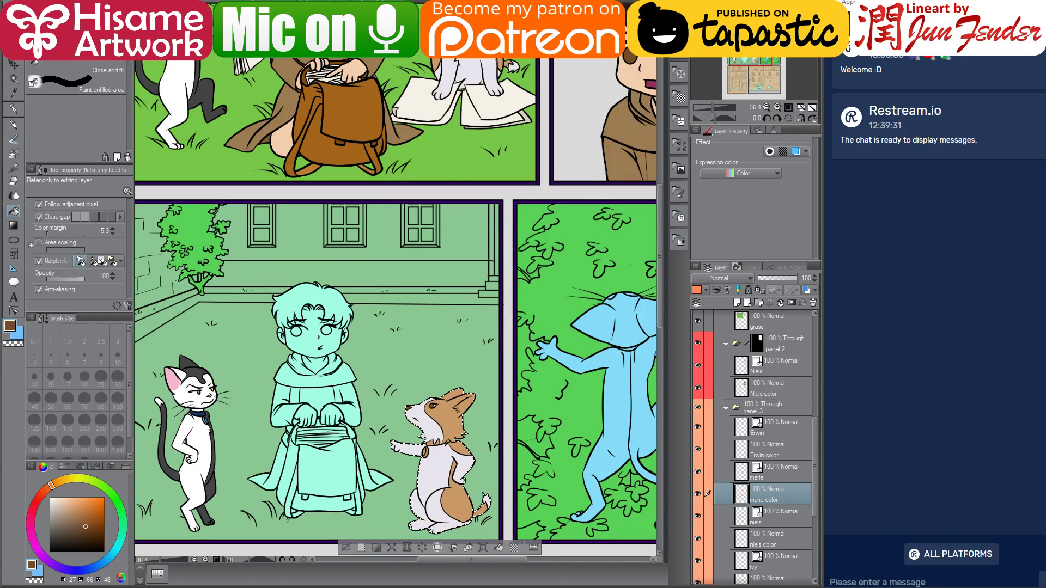
- Choose a vivid purple and fill the visible sections of the dog's collar
left_click(50, 563)
left_click(97, 508)
scroll(414, 428, "up", 5)
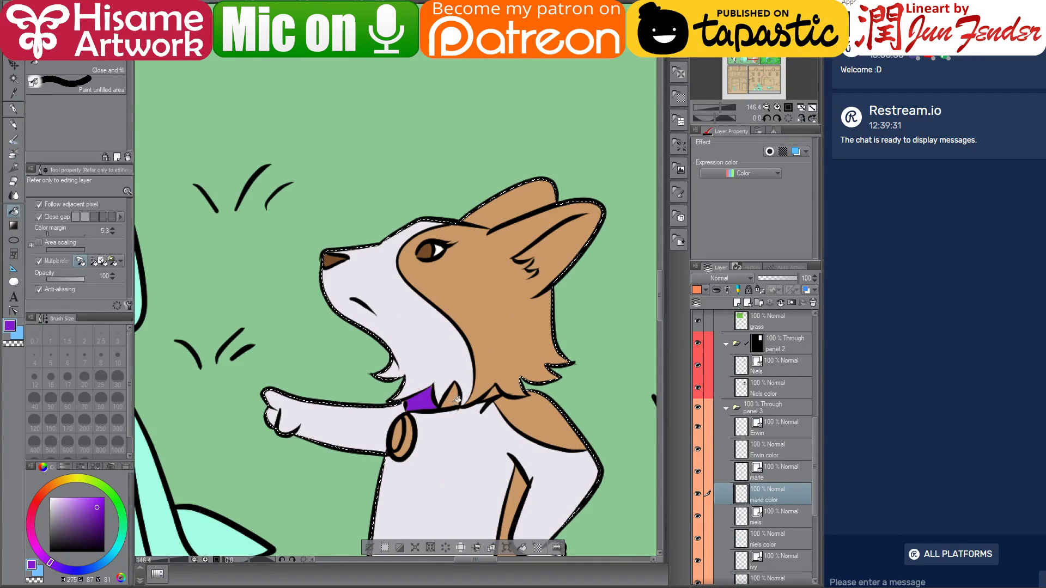
left_click(456, 399)
left_click(493, 392)
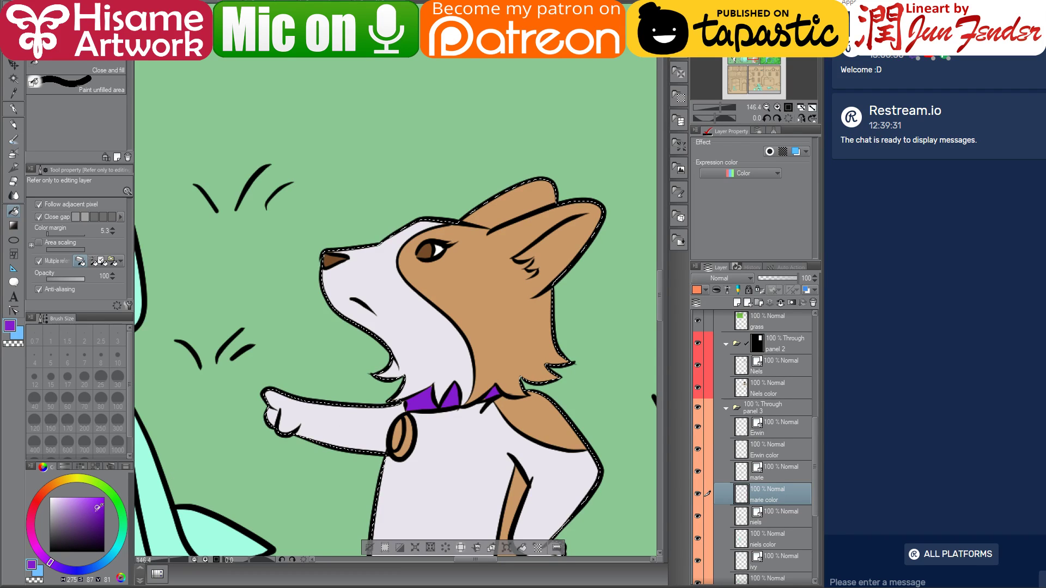
- Fill the rim of the dog's collar pendant grey and its centre bright blue with a hue of about 200
left_click(414, 439, "alt")
left_click(410, 439)
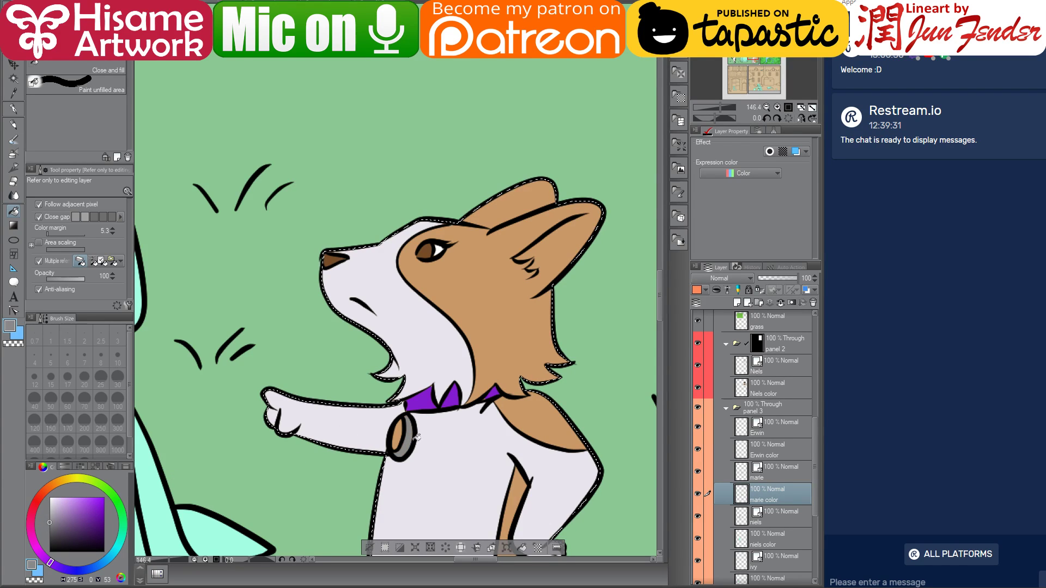
left_click(100, 565)
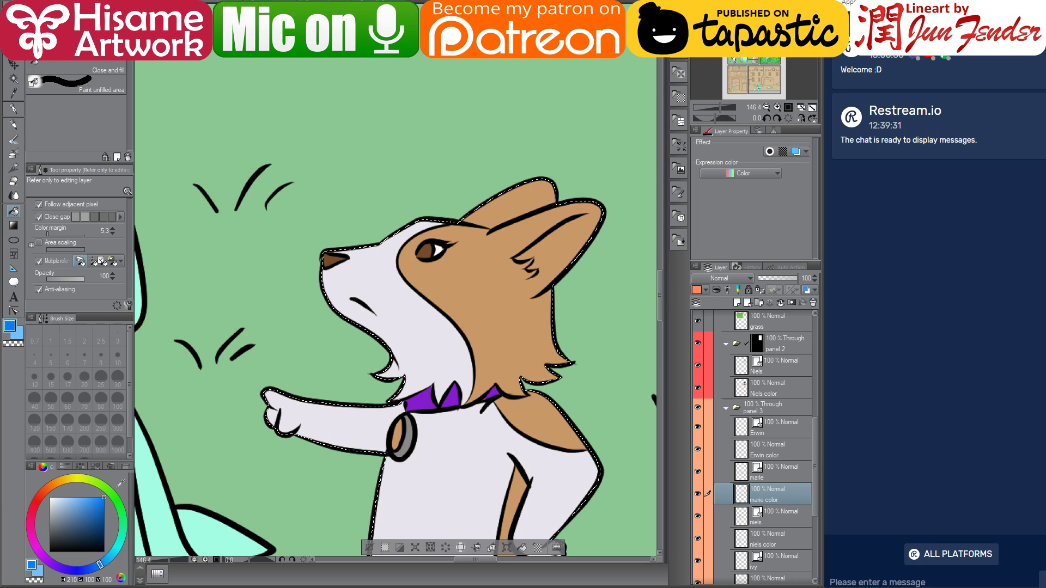
left_click(104, 561)
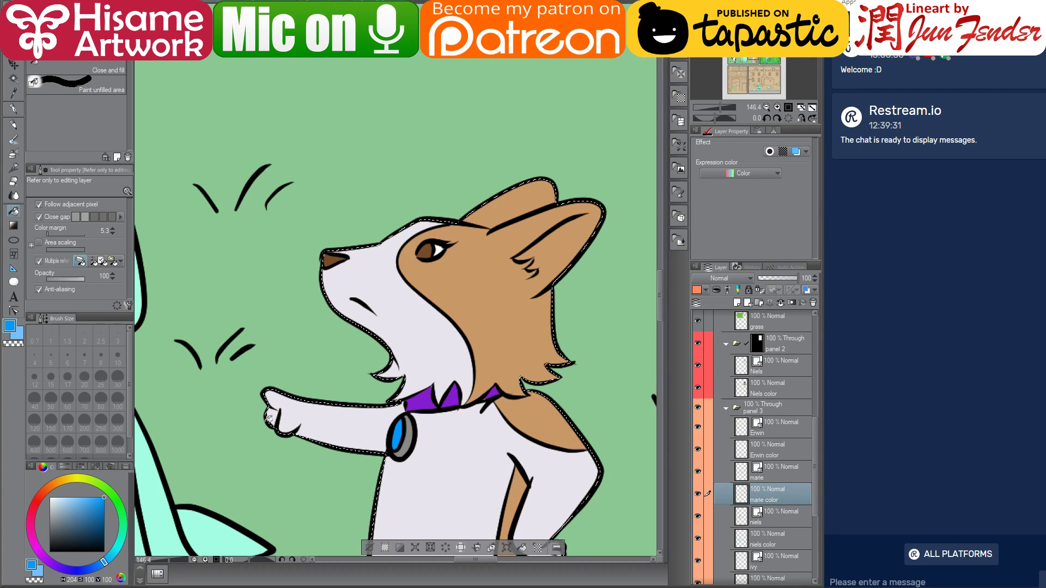
left_click(108, 563)
scroll(531, 438, "down", 5)
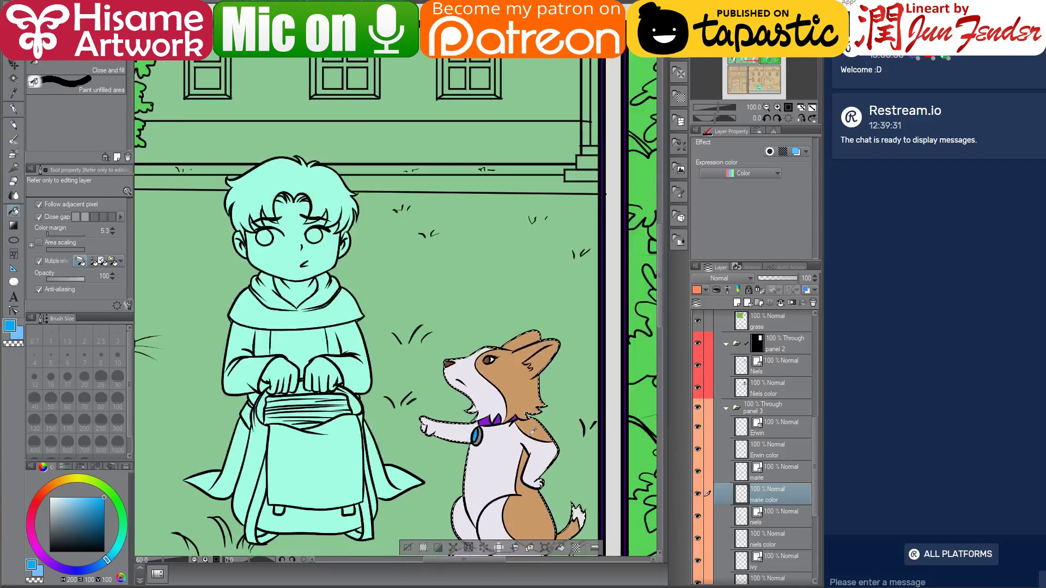
scroll(502, 431, "down", 2)
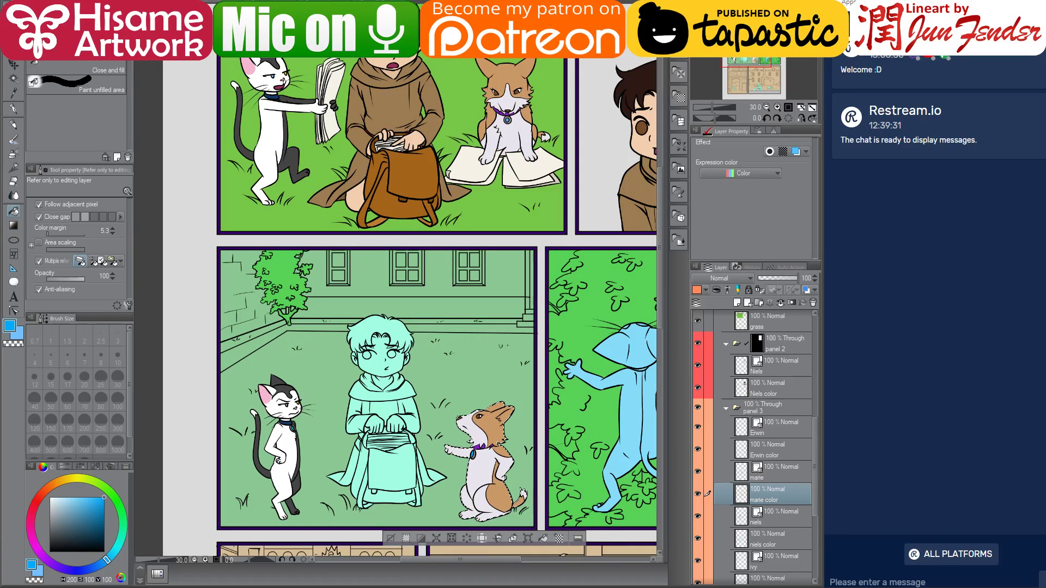
- Select the boy's silhouette on the "niels color" layer and paint it entirely in a sampled dark hair brown at brush size 700
left_click(375, 335, "alt")
scroll(375, 335, "up", 1)
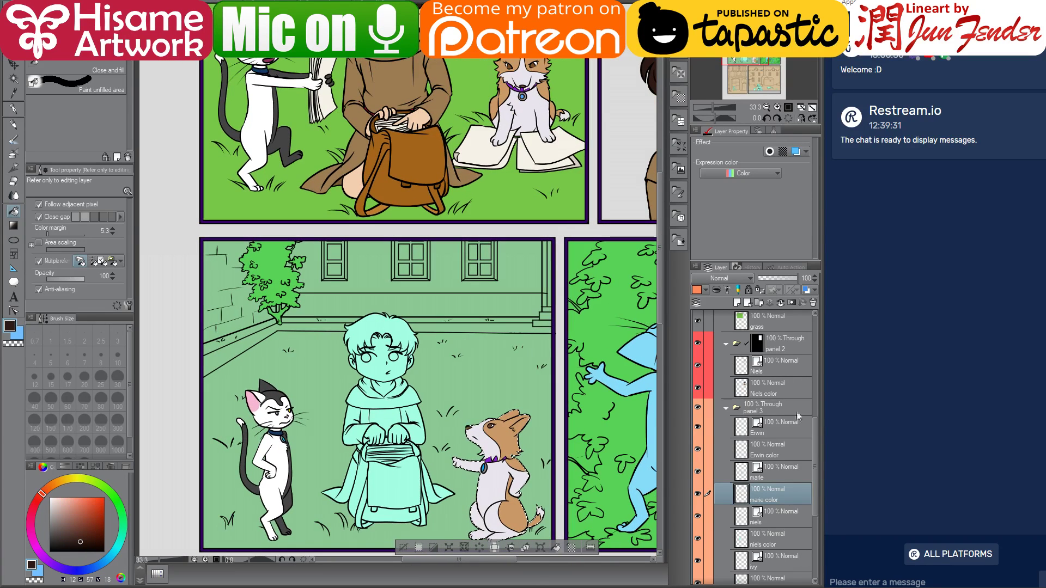
scroll(763, 545, "down", 1)
left_click(742, 514)
left_click(742, 513, "ctrl")
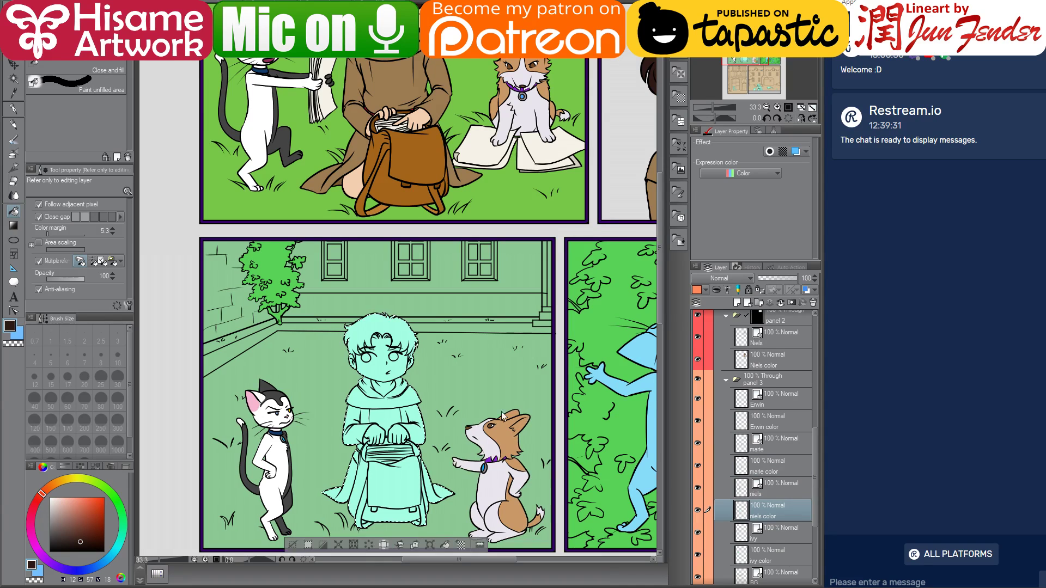
left_click(14, 111)
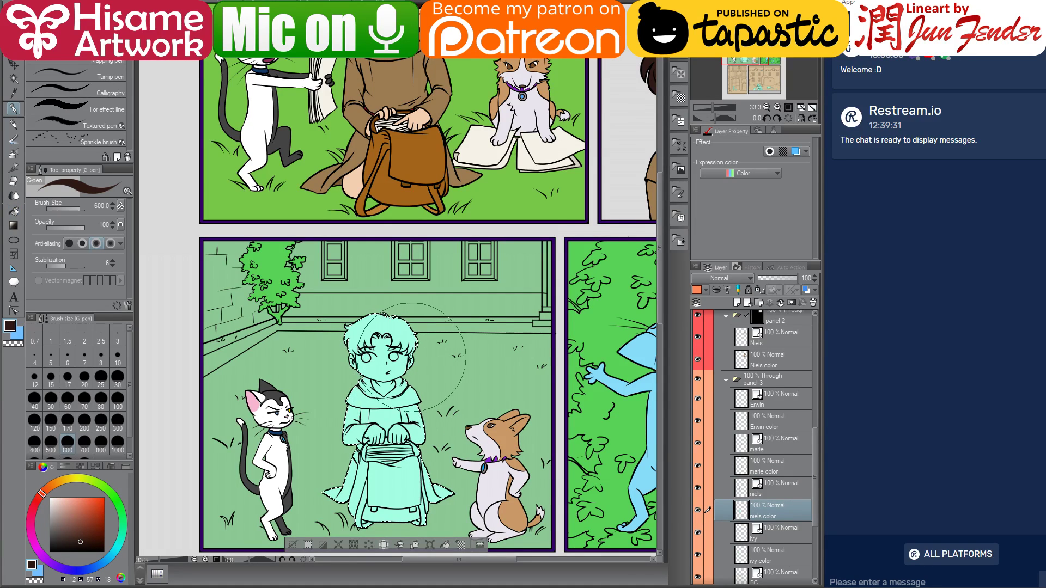
mouse_move(381, 332)
left_mouse_down()
mouse_move(375, 379)
mouse_move(414, 452)
left_mouse_up()
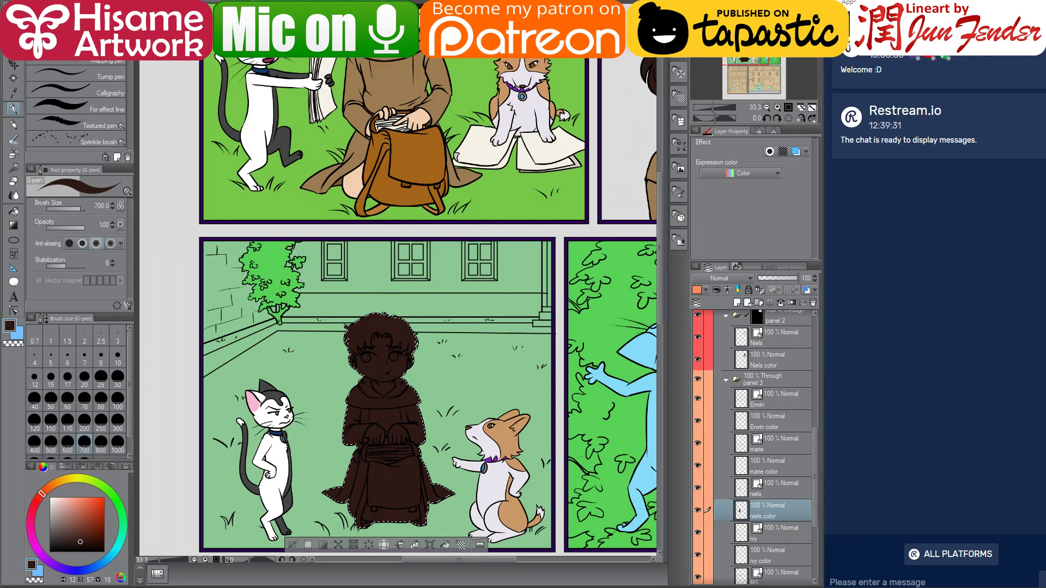
- Sample the light skin tone from the panel above and fill the boy's face and both hands
left_click(354, 188, "alt")
left_click(14, 211)
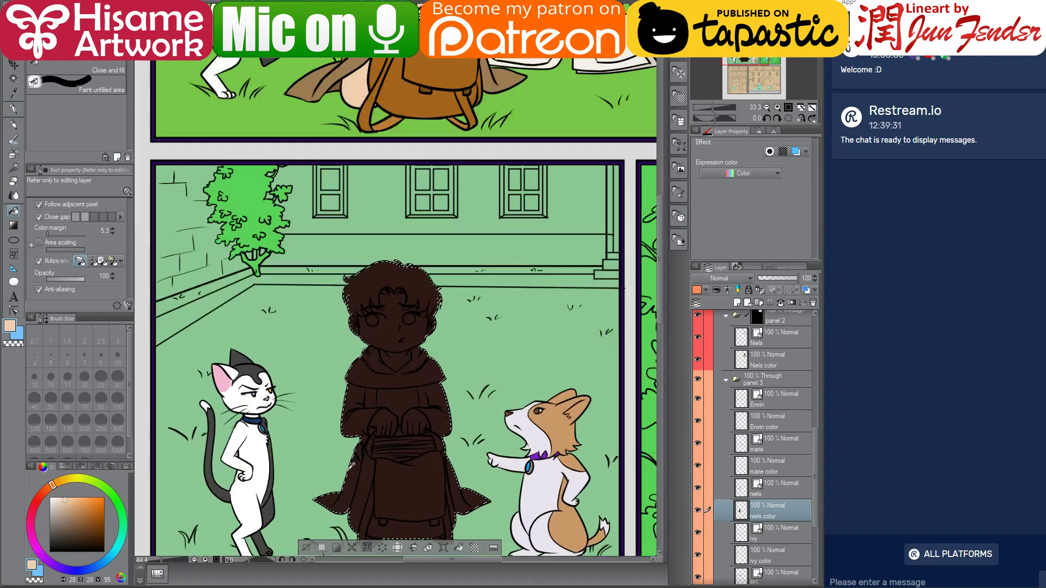
scroll(348, 518, "up", 1)
left_click_drag(409, 372, 436, 334)
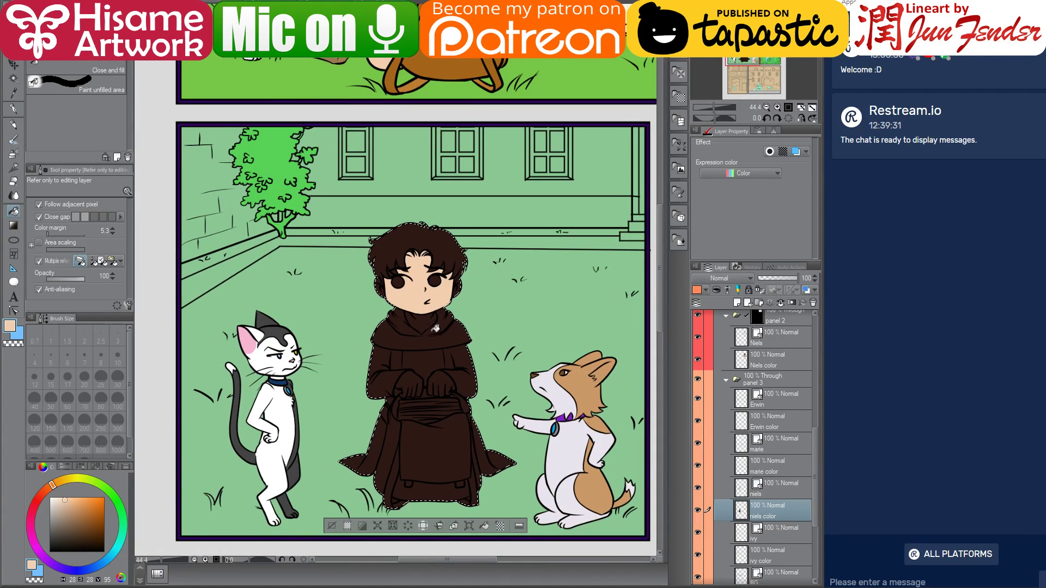
left_click(441, 386)
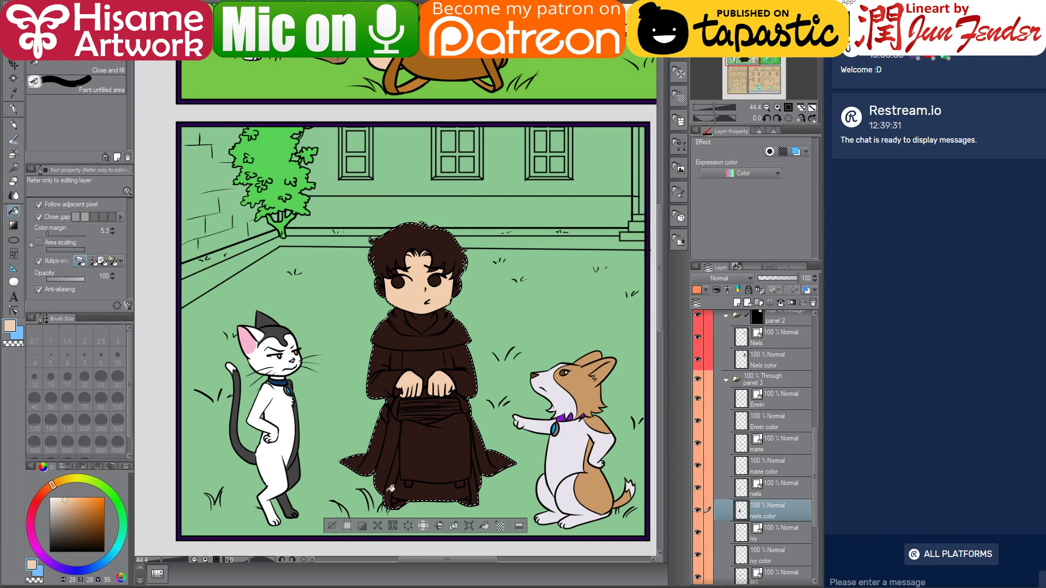
- Fill the boy's ears with skin tone and his neck with a slightly darker shade, and resample the light skin tone
scroll(392, 488, "up", 2)
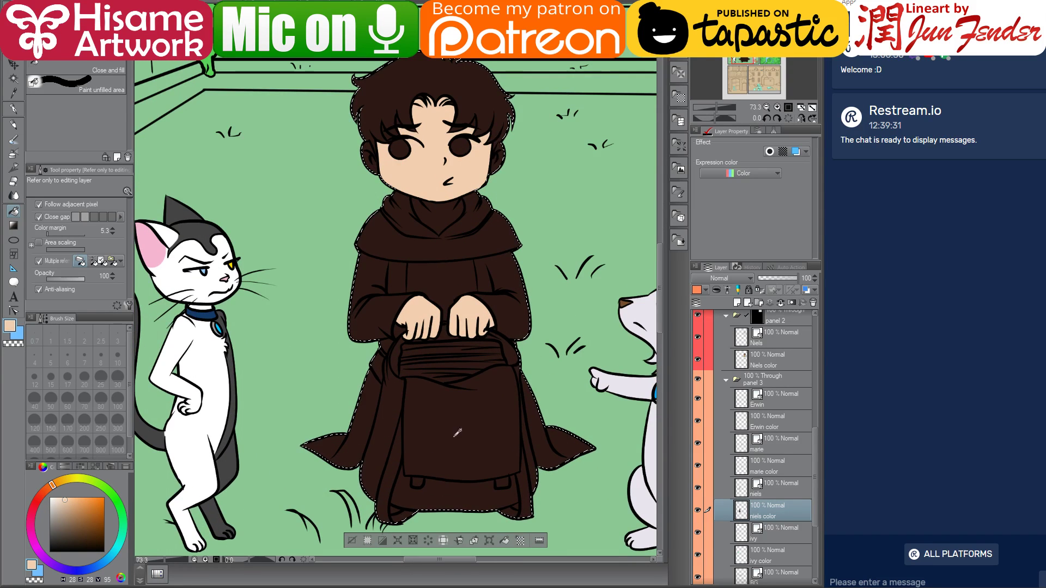
left_click_drag(463, 319, 457, 344)
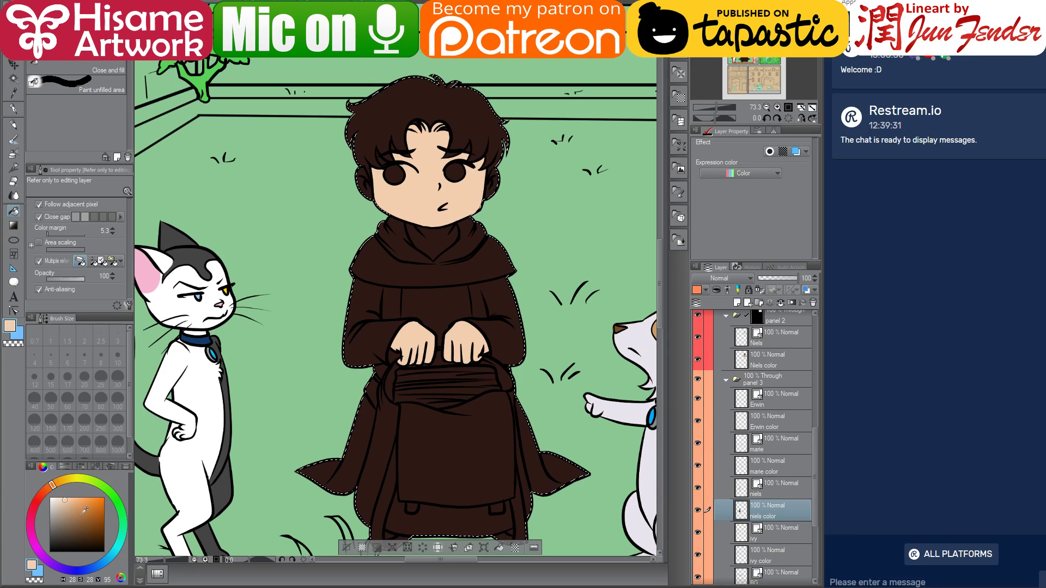
left_click(67, 505)
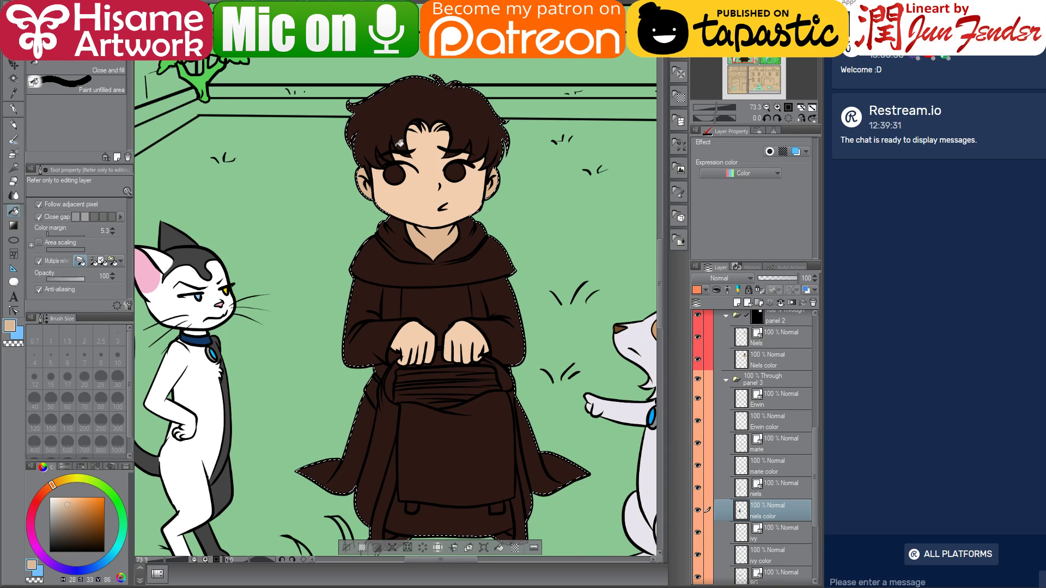
left_click(428, 180, "alt")
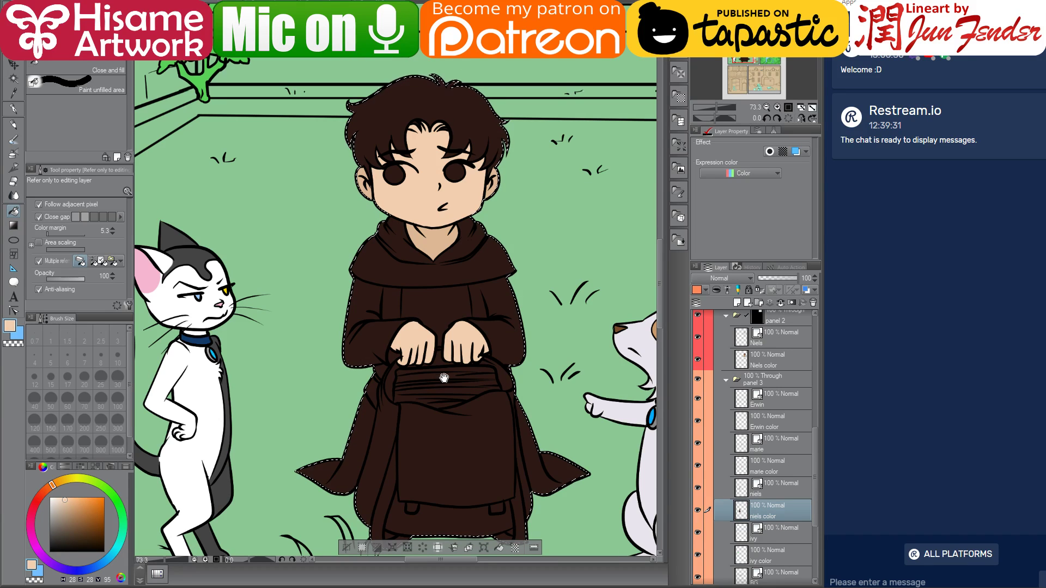
- Sample the robe's brown from the panel above and fill the boy's hood, sleeves and both lower robe flaps, shading the hood's inside slightly darker
scroll(446, 388, "down", 4)
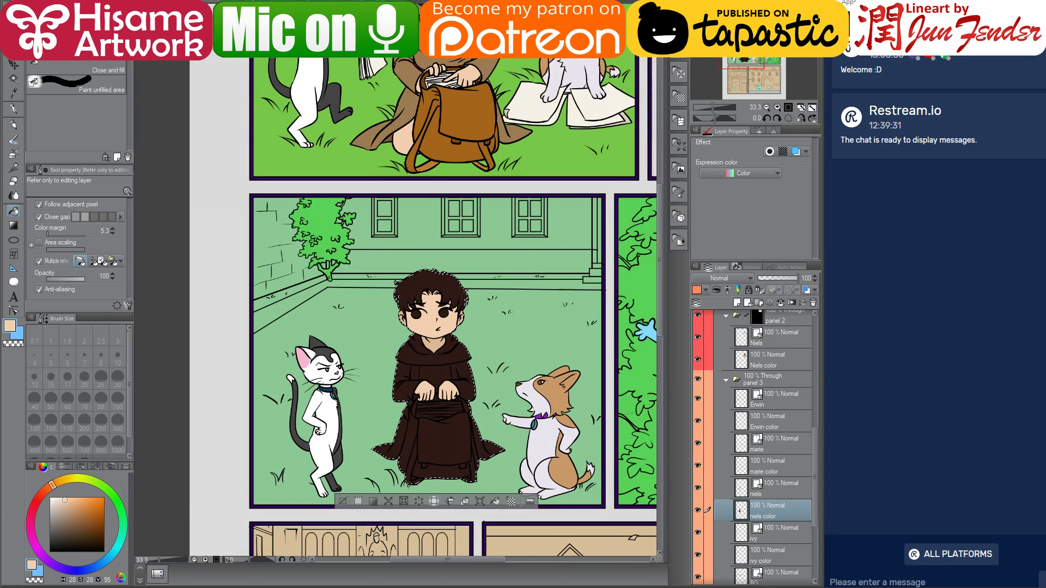
left_click(435, 348, "alt")
scroll(435, 348, "up", 2)
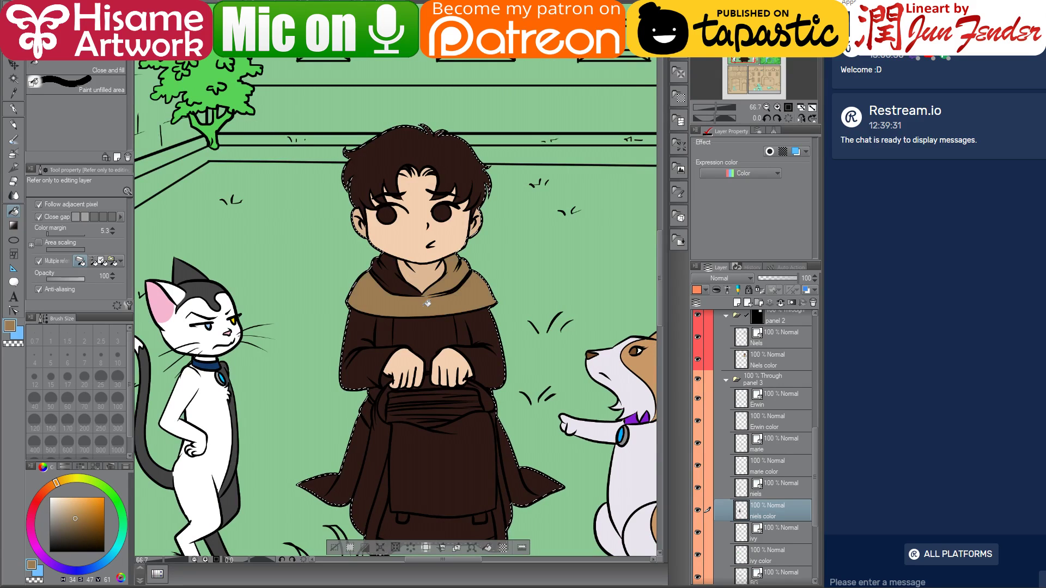
left_click_drag(439, 299, 437, 273)
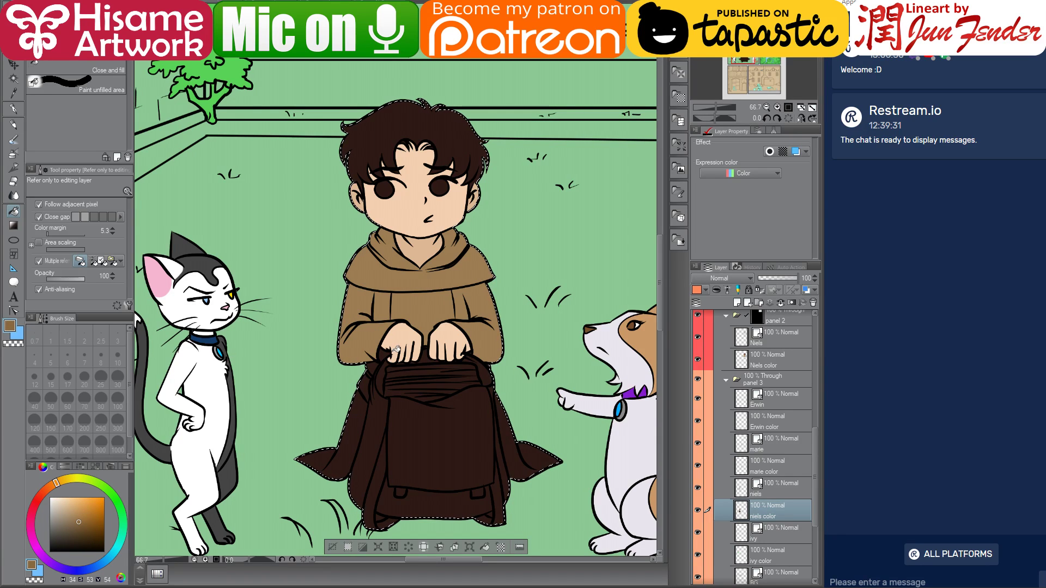
left_click(417, 310, "alt")
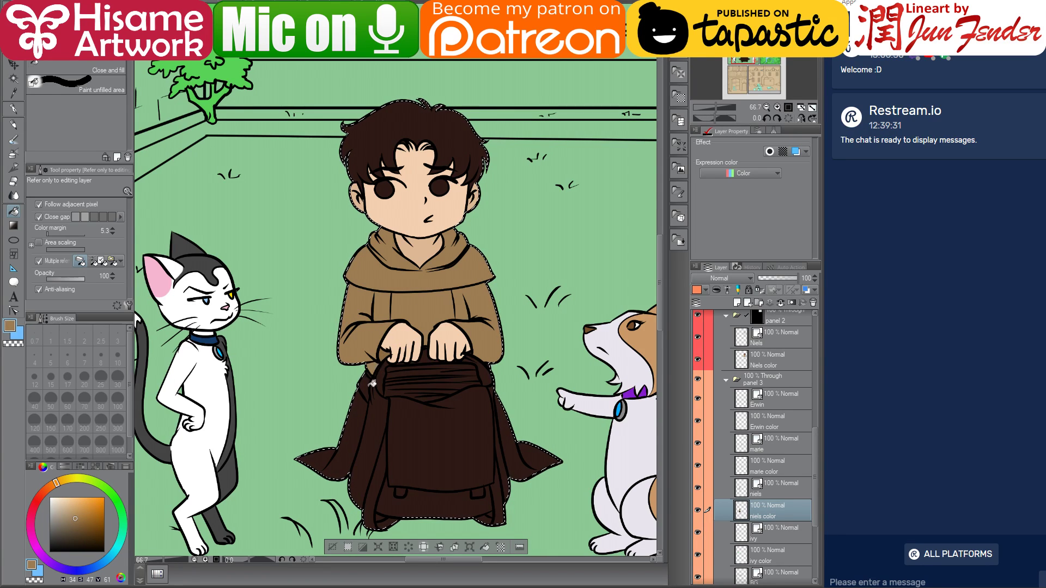
mouse_move(368, 396)
left_mouse_down()
mouse_move(351, 439)
mouse_move(328, 458)
left_mouse_up()
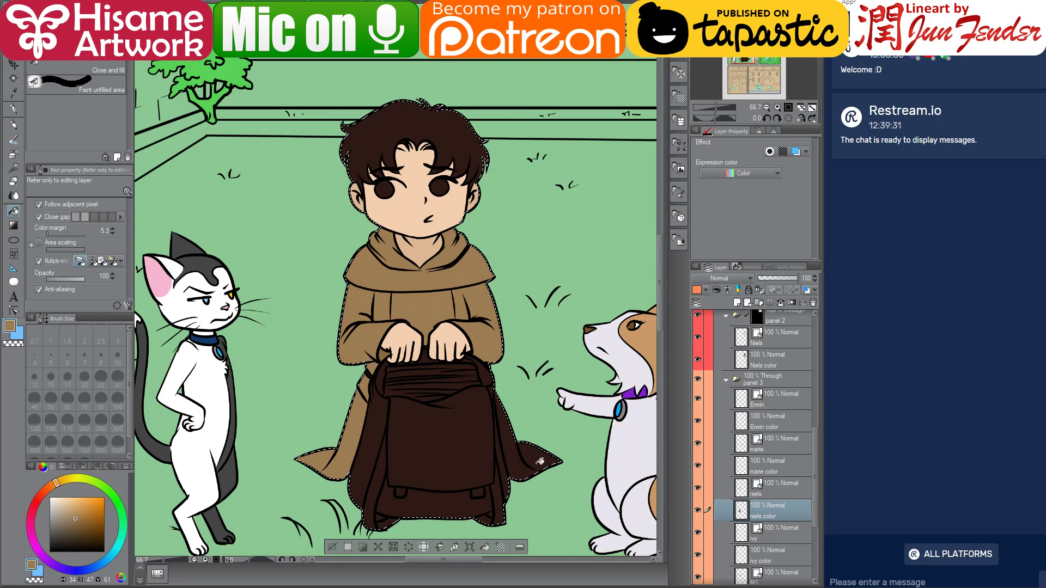
left_click_drag(540, 461, 506, 395)
- Sample the orange-brown of the bag in the panel above and fill the front flap, body and side straps of the boy's bag
scroll(485, 362, "down", 3)
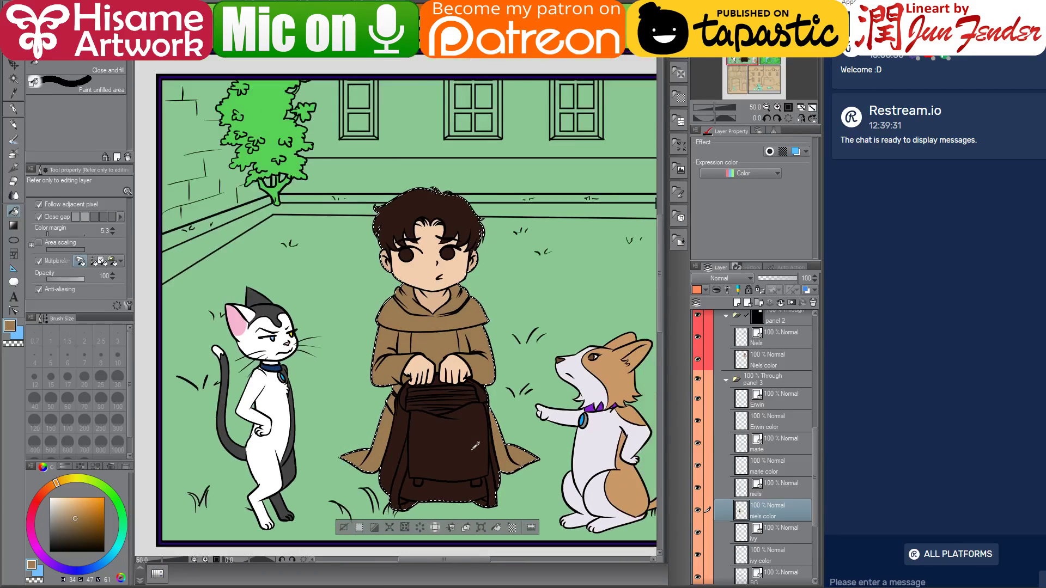
scroll(472, 487, "up", 3)
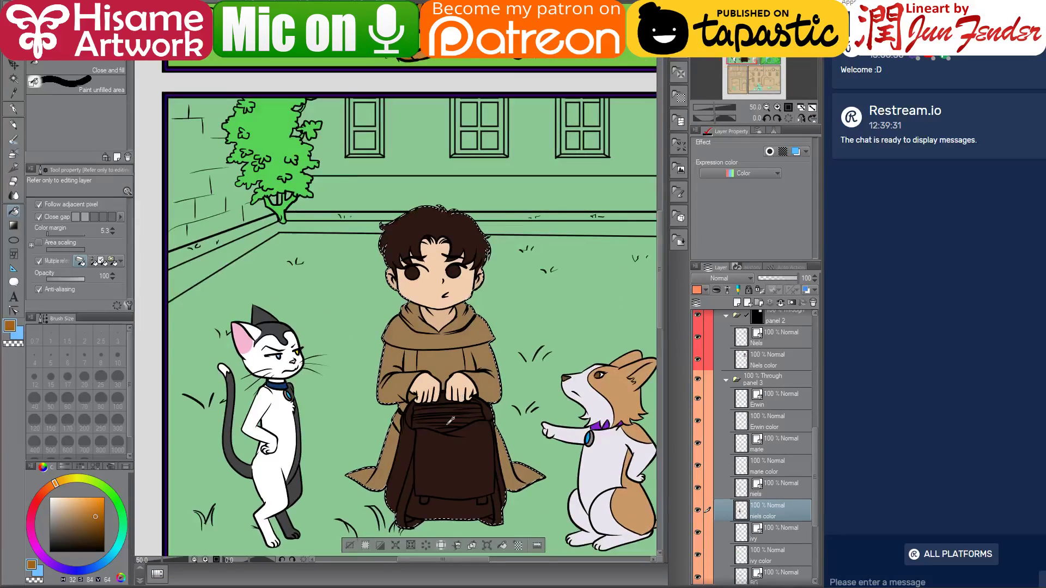
left_click_drag(427, 345, 425, 327)
left_click(434, 398)
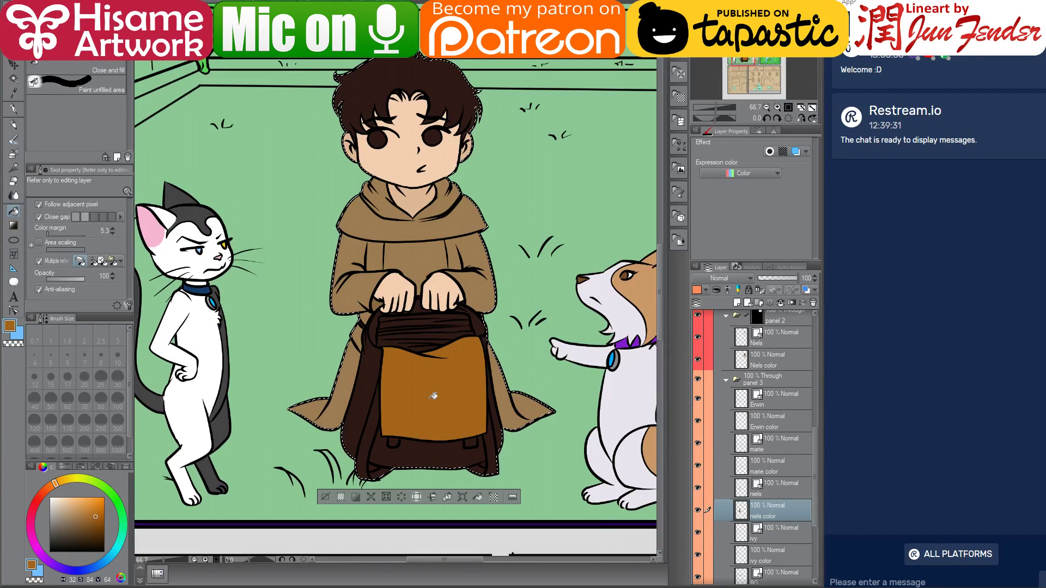
left_click(418, 449)
left_click(364, 410)
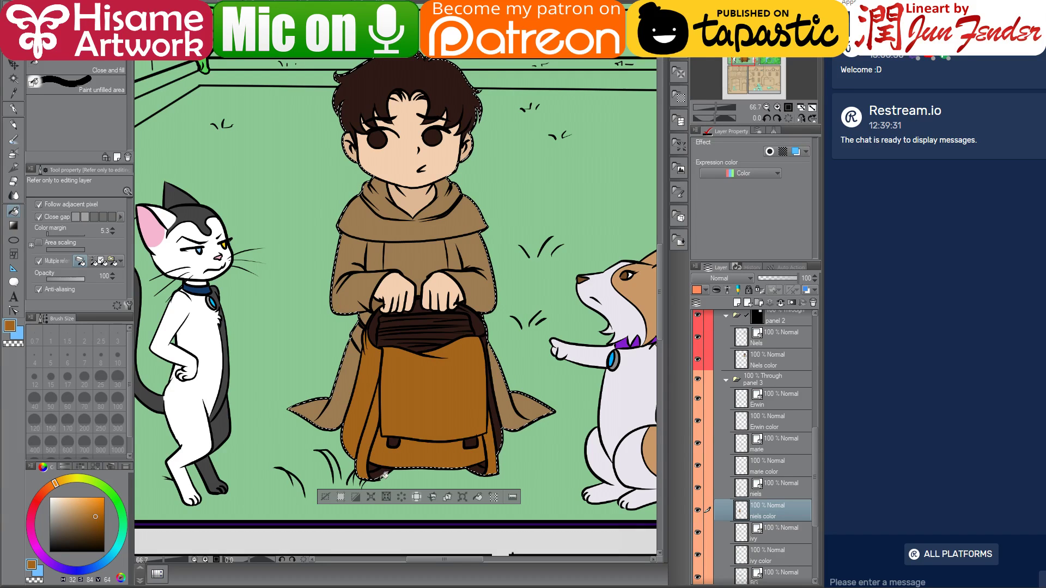
left_click(493, 422)
left_click(495, 409)
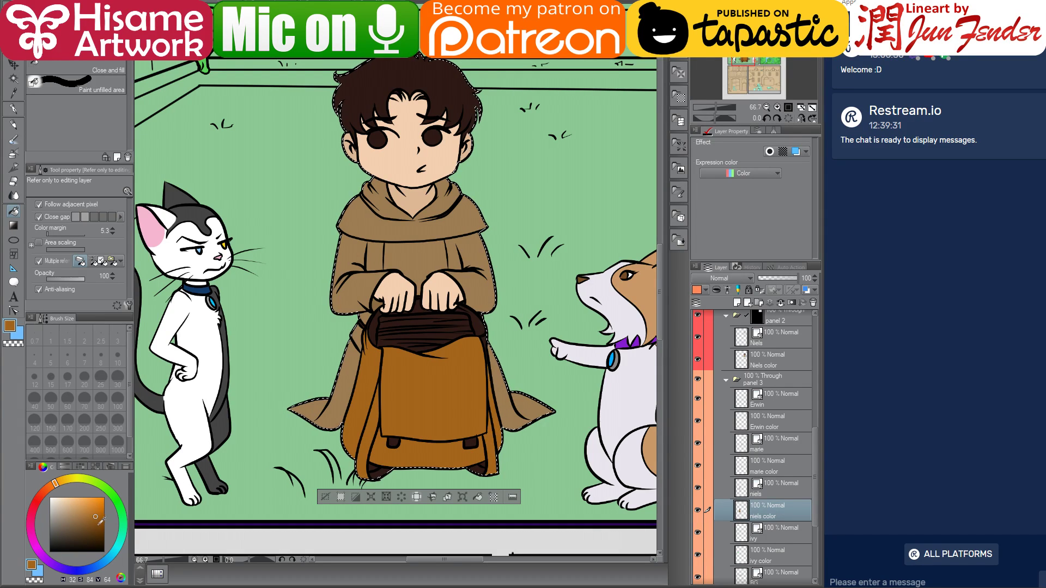
- Fill the bag's flap fasteners with a darker brown and the strap loops under the bag with a lighter orange
left_click(98, 525)
scroll(308, 503, "down", 1)
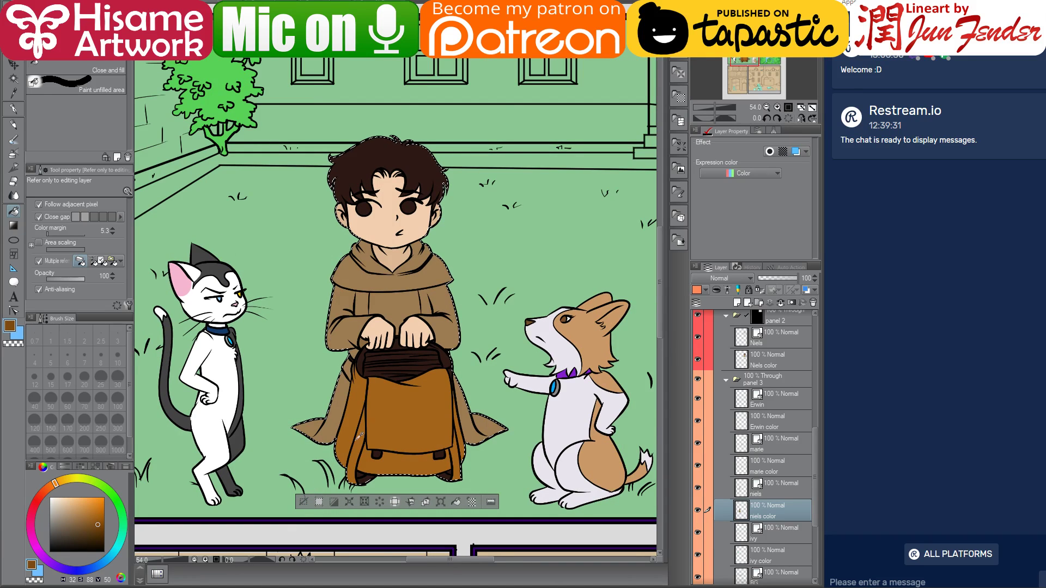
scroll(360, 436, "down", 3)
scroll(358, 415, "up", 2)
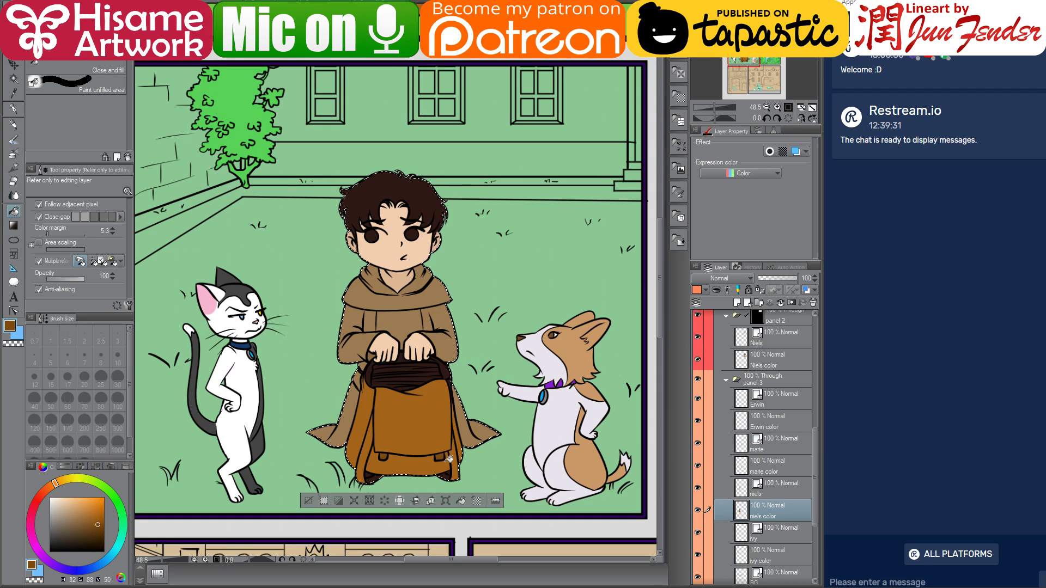
left_click(96, 516)
left_click(91, 510)
left_click(373, 479)
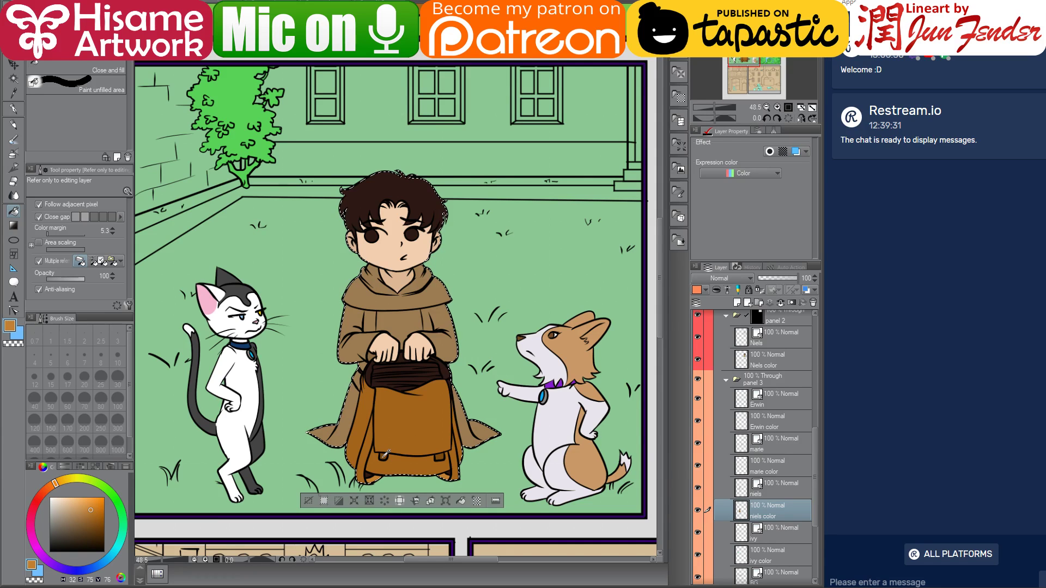
- Fill the inner sides of the bag's opening with a dark brown
left_click(378, 368, "alt")
scroll(376, 430, "up", 1)
scroll(375, 430, "up", 1)
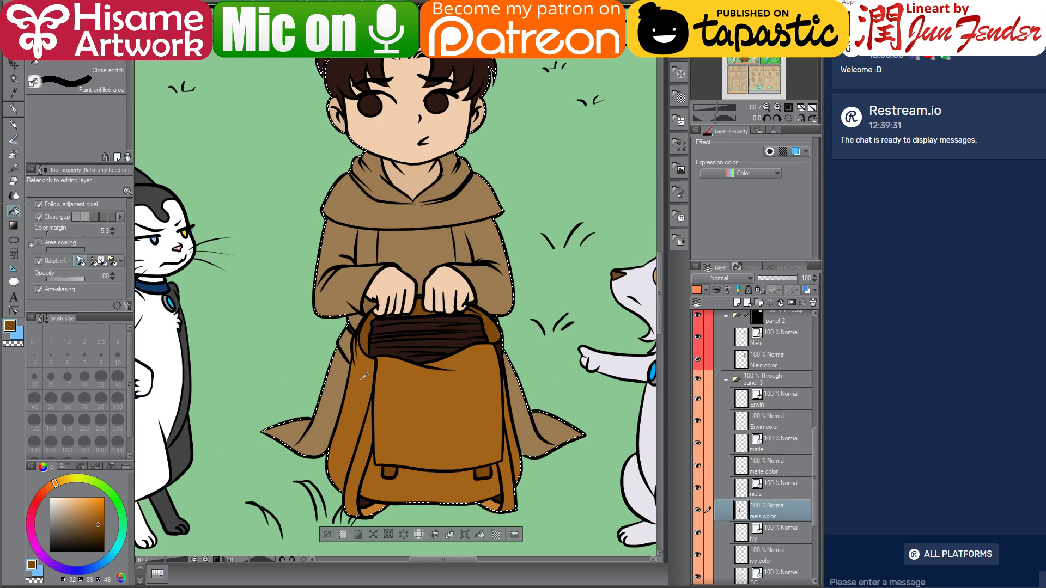
- Sample the papers' off-white from the panel above, fill the stack of papers in the bag, and resample the bag's dark and orange browns
scroll(364, 376, "down", 4)
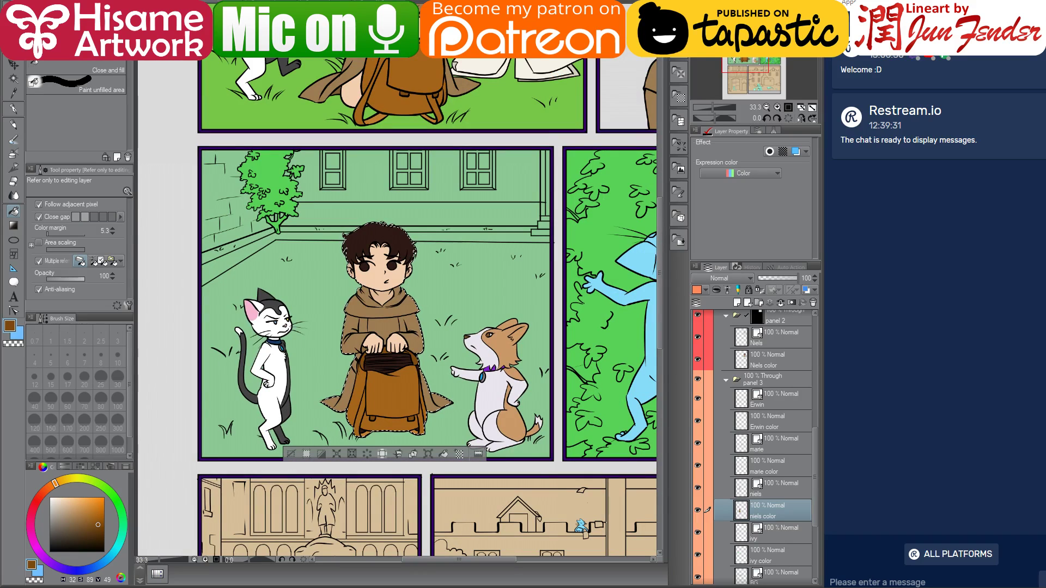
scroll(376, 374, "up", 5)
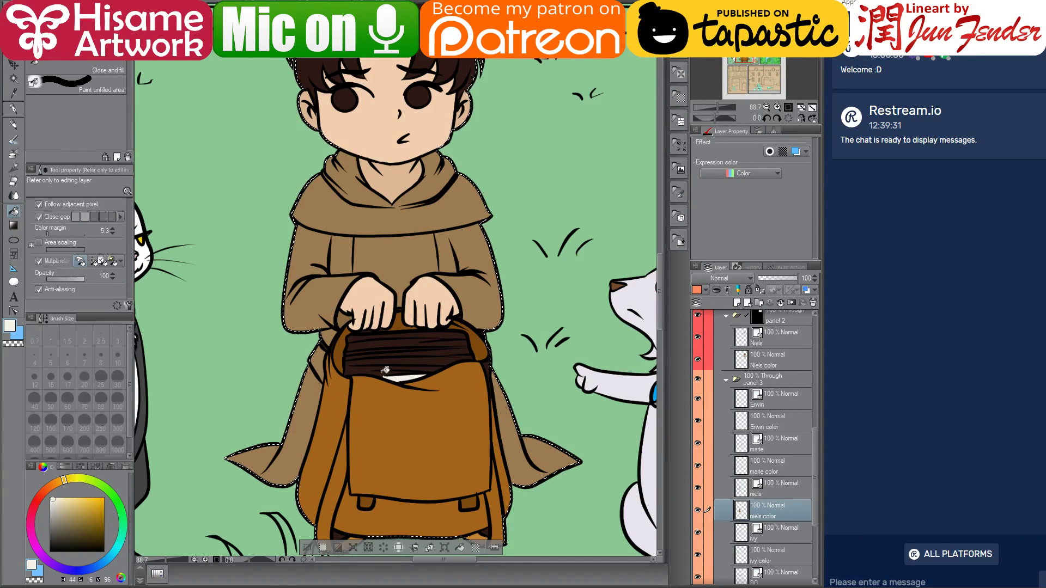
left_click(386, 369)
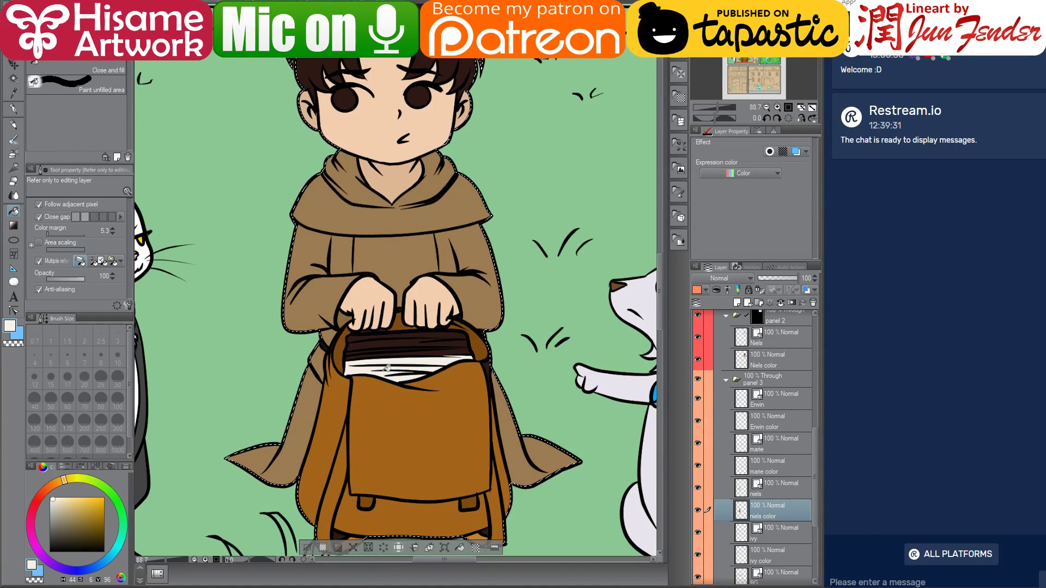
left_click(441, 351)
left_click(423, 344)
left_click(405, 335)
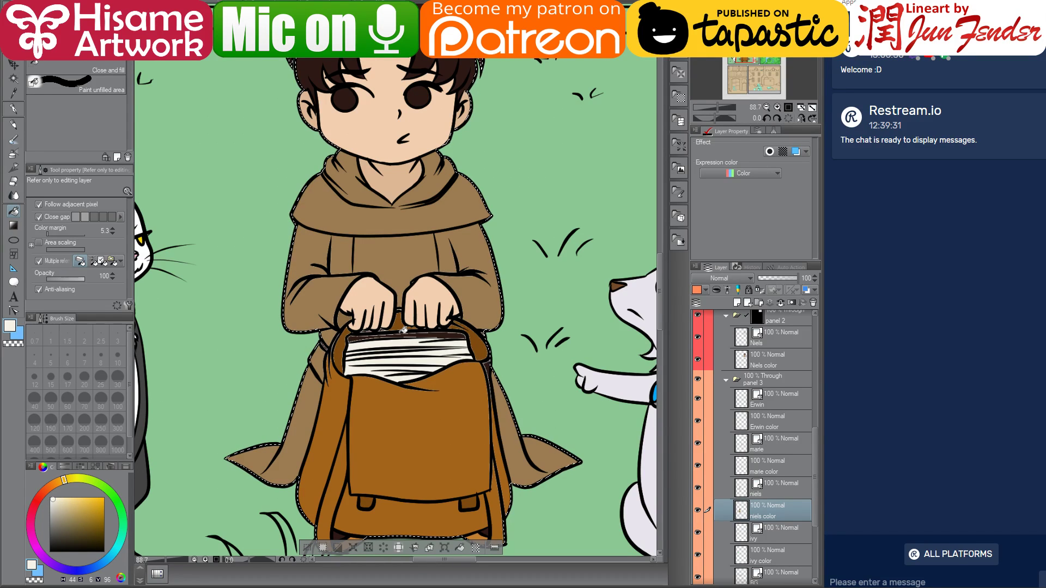
left_click(404, 334)
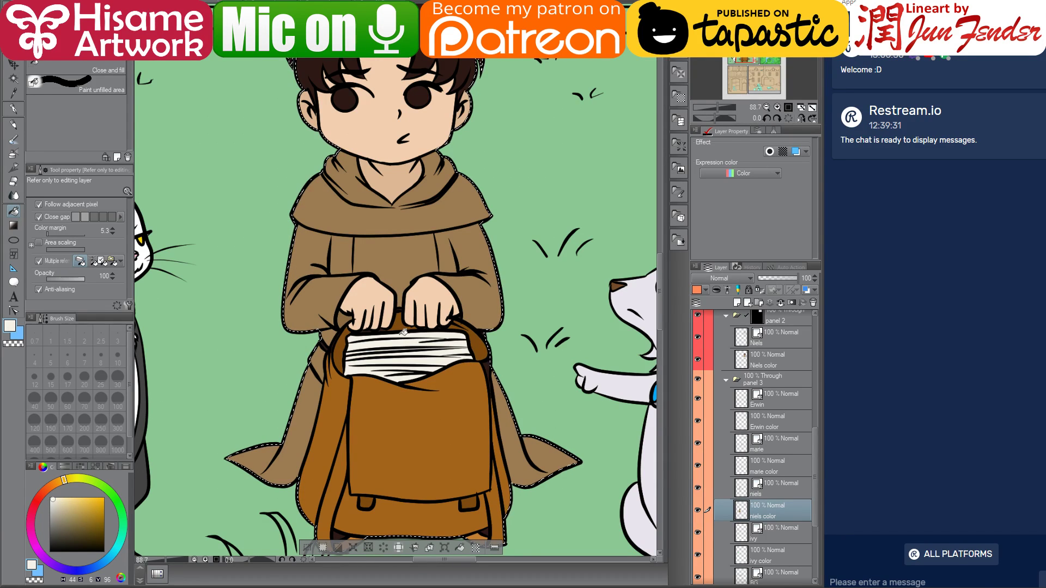
left_click(401, 322, "alt")
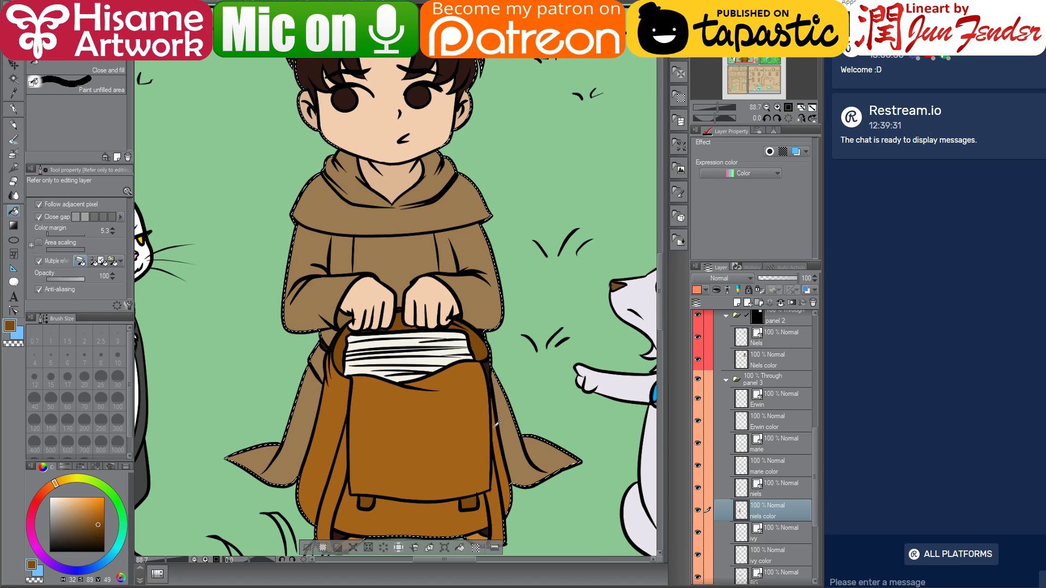
left_click(489, 361, "alt")
- Sample the eye brown from the previous panels and fill both of the boy's irises
scroll(570, 471, "down", 3)
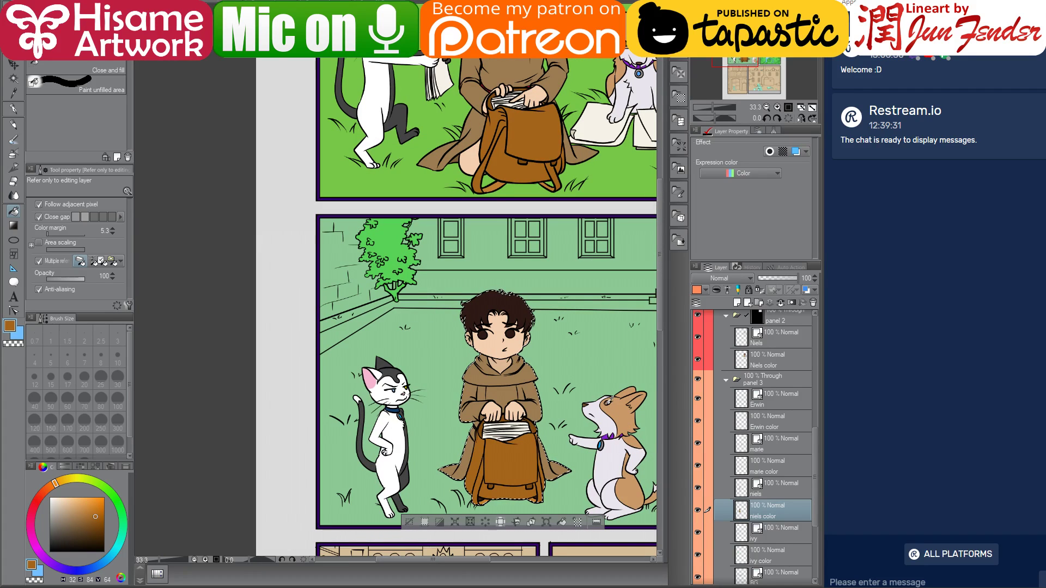
left_click(612, 399, "alt")
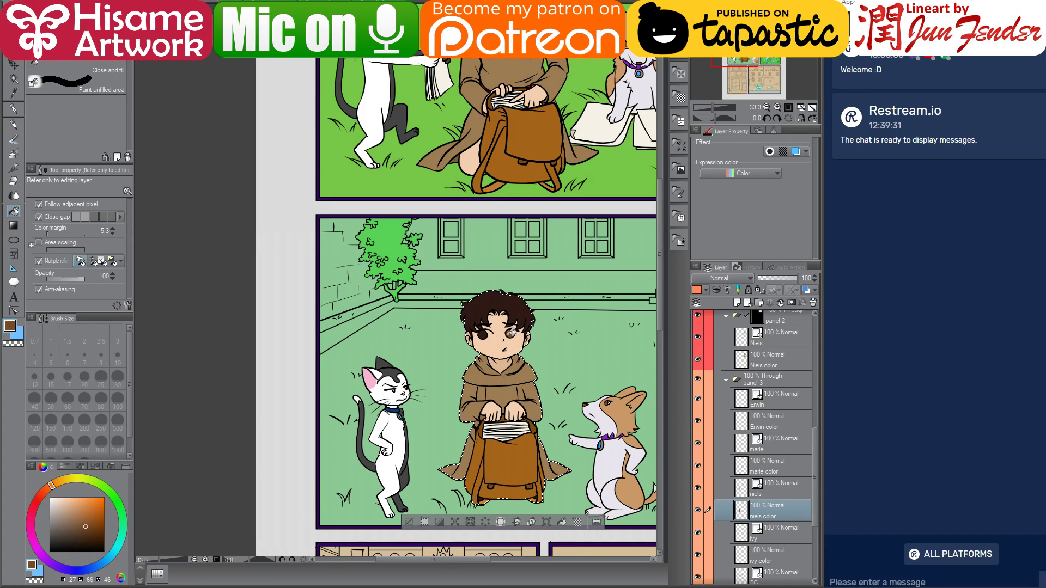
left_click(511, 331)
left_click_drag(525, 331, 445, 363)
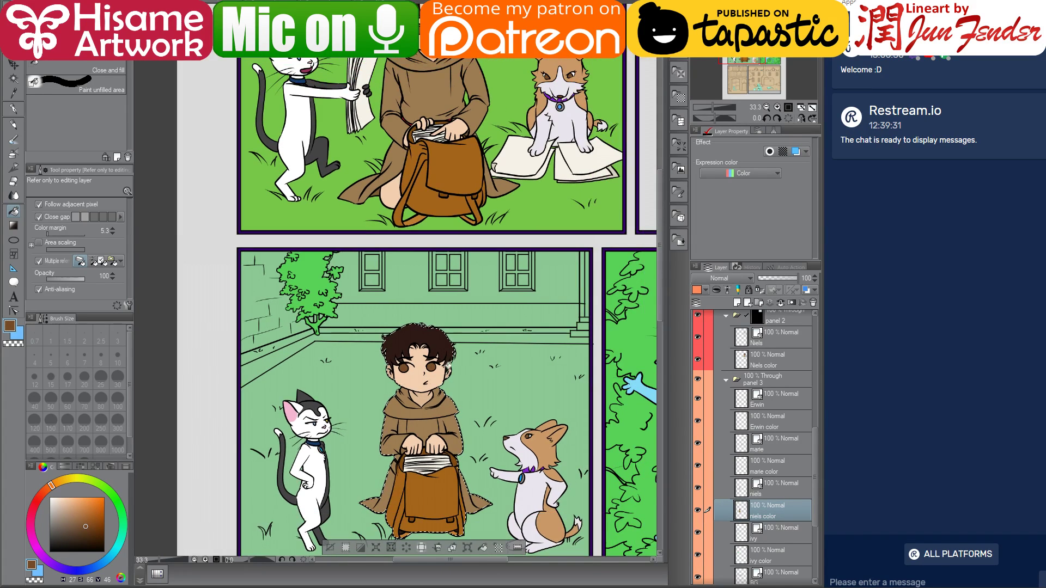
- Sample the dark red of the belt in the panel above and fill the small belt section beside the boy's bag
scroll(417, 142, "up", 3)
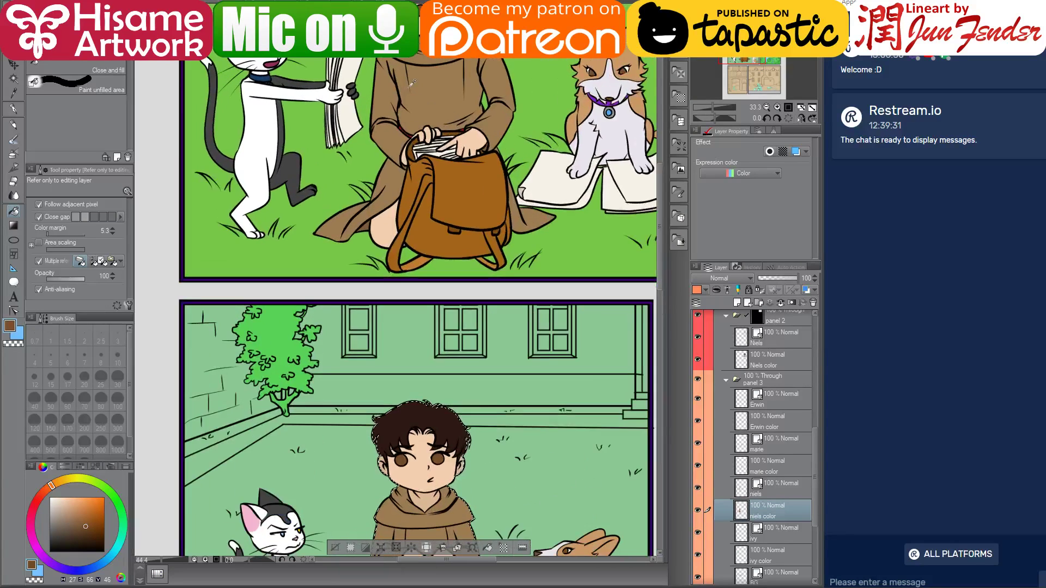
scroll(417, 142, "up", 1)
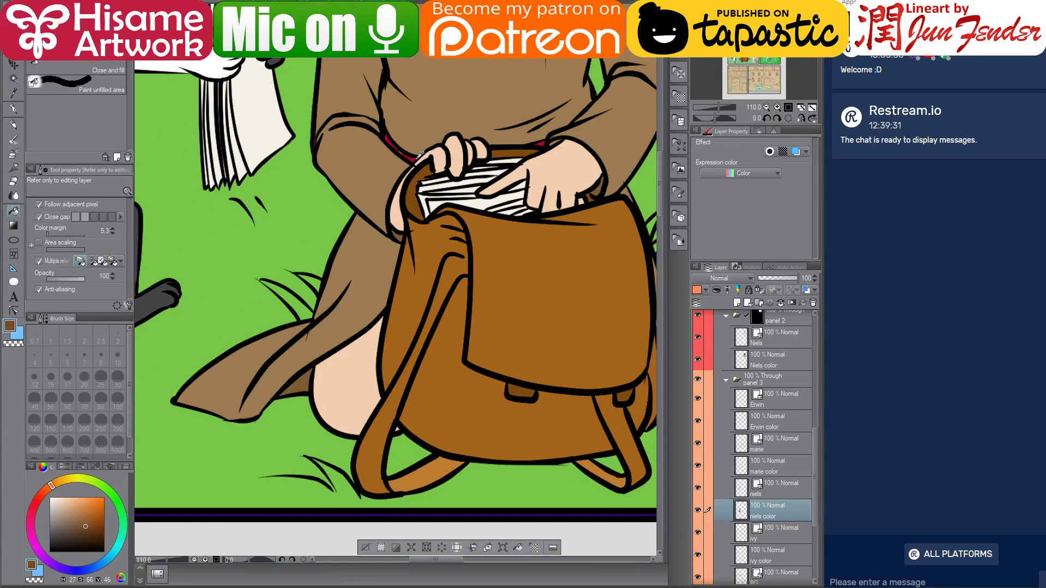
left_click(415, 157, "alt")
scroll(414, 272, "down", 4)
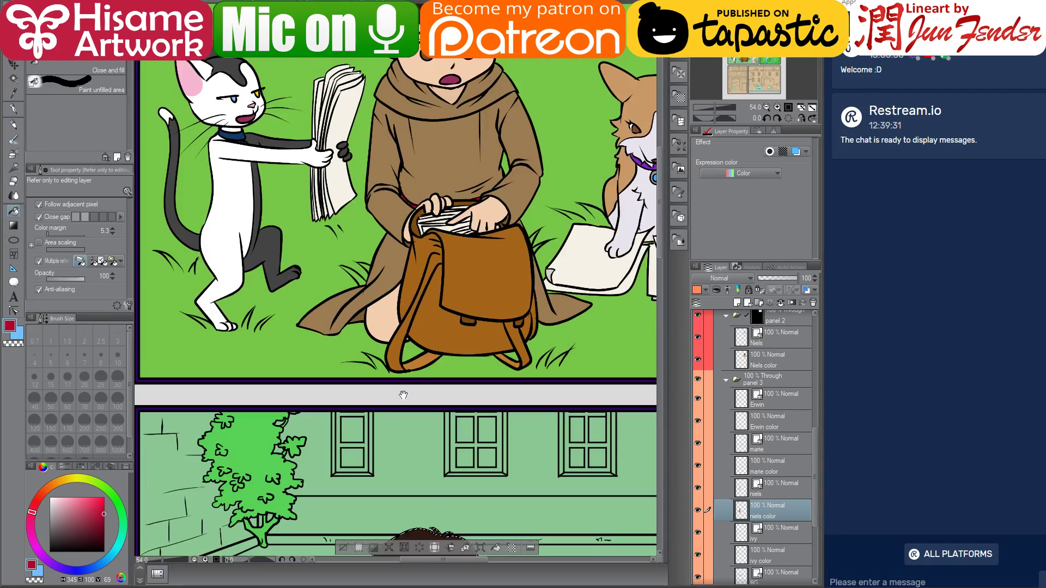
left_click_drag(383, 414, 384, 153)
scroll(375, 420, "up", 4)
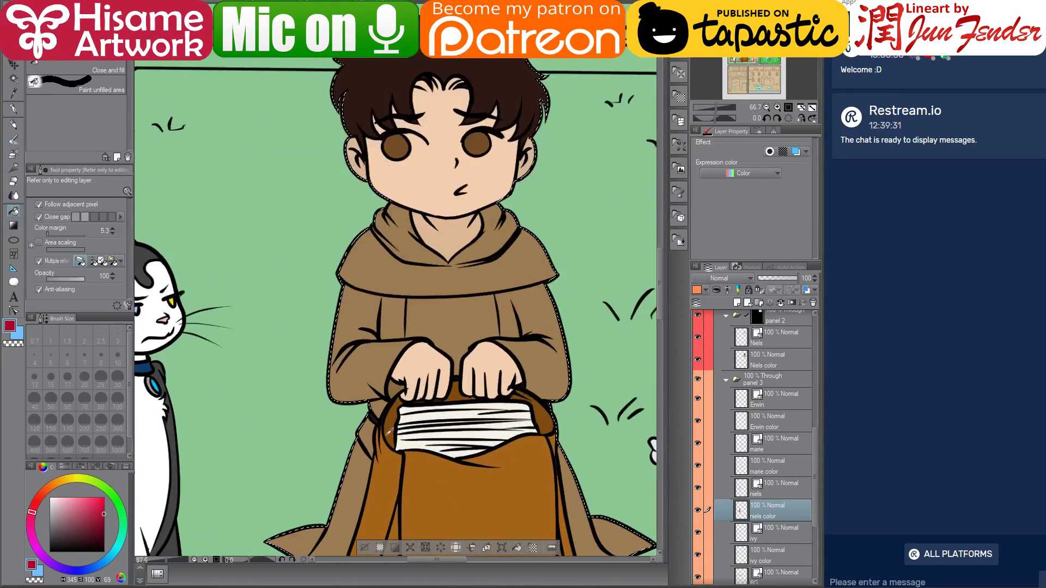
scroll(375, 419, "up", 2)
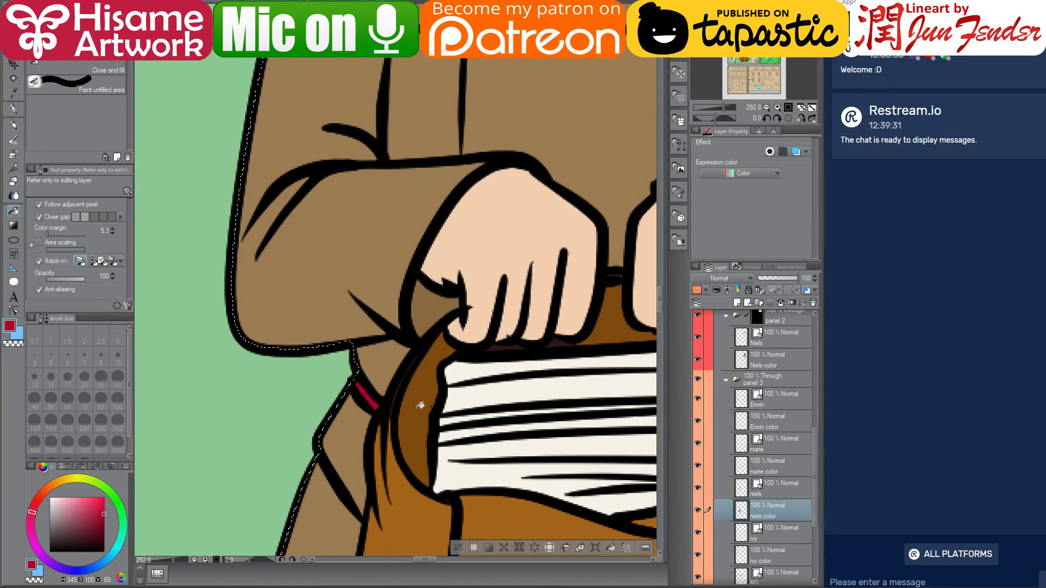
- Erase the dark fill from the small gaps beneath the boy's bag, beside both straps, using the Hard eraser at sizes 17 and 10
scroll(420, 405, "down", 6)
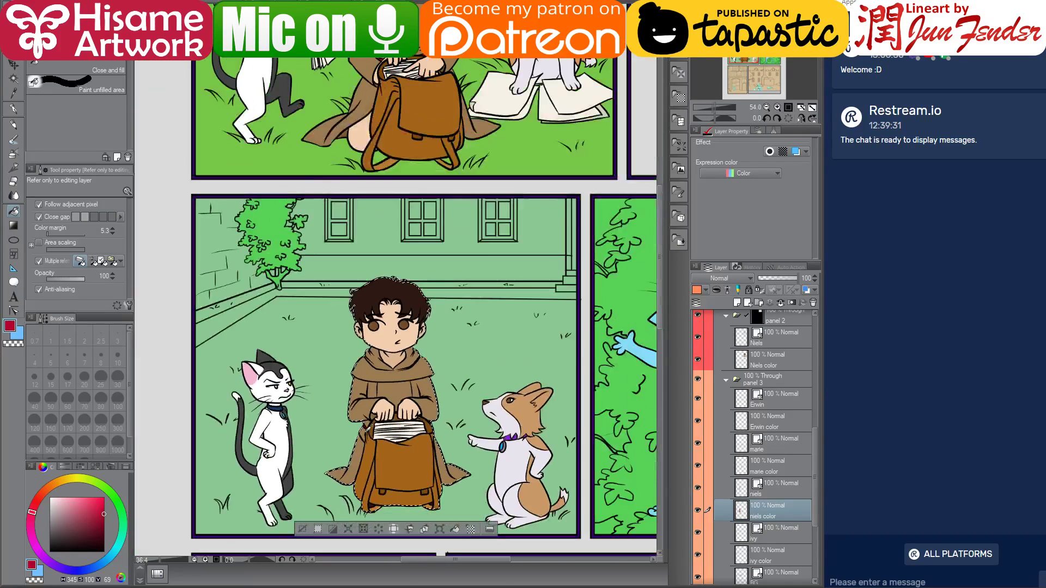
scroll(346, 478, "down", 2)
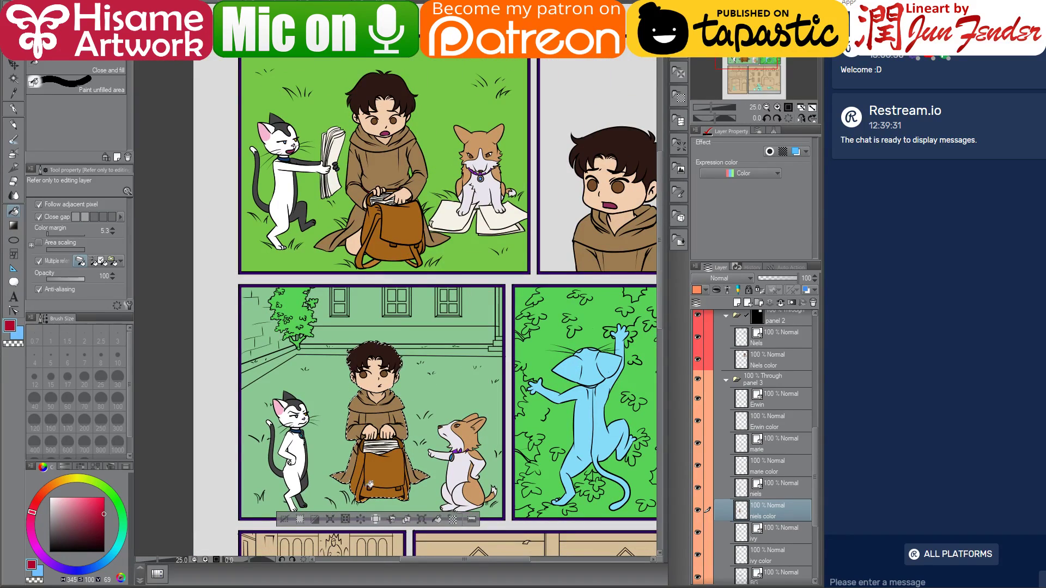
scroll(370, 485, "up", 2)
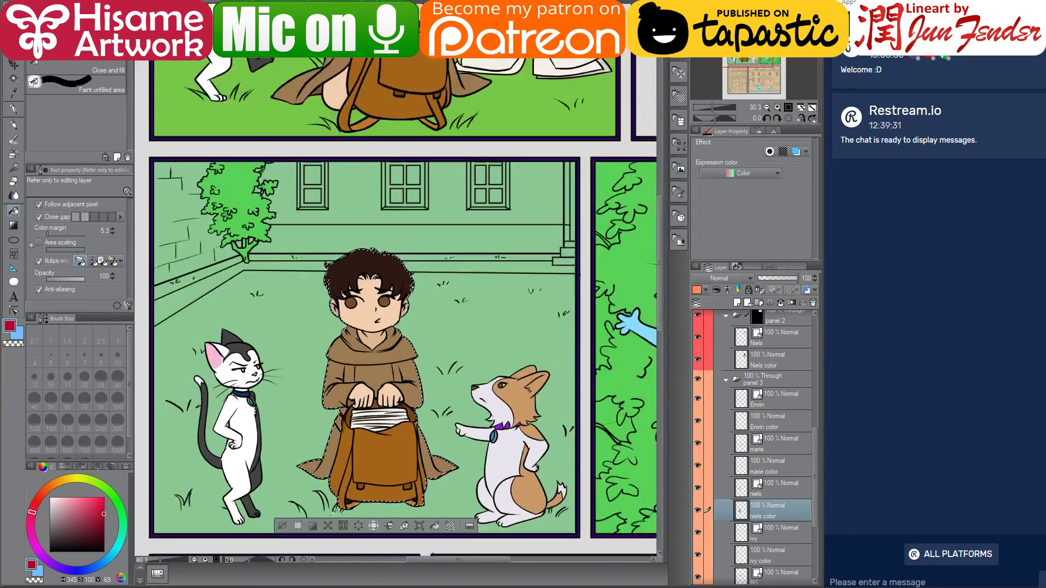
scroll(396, 357, "up", 4)
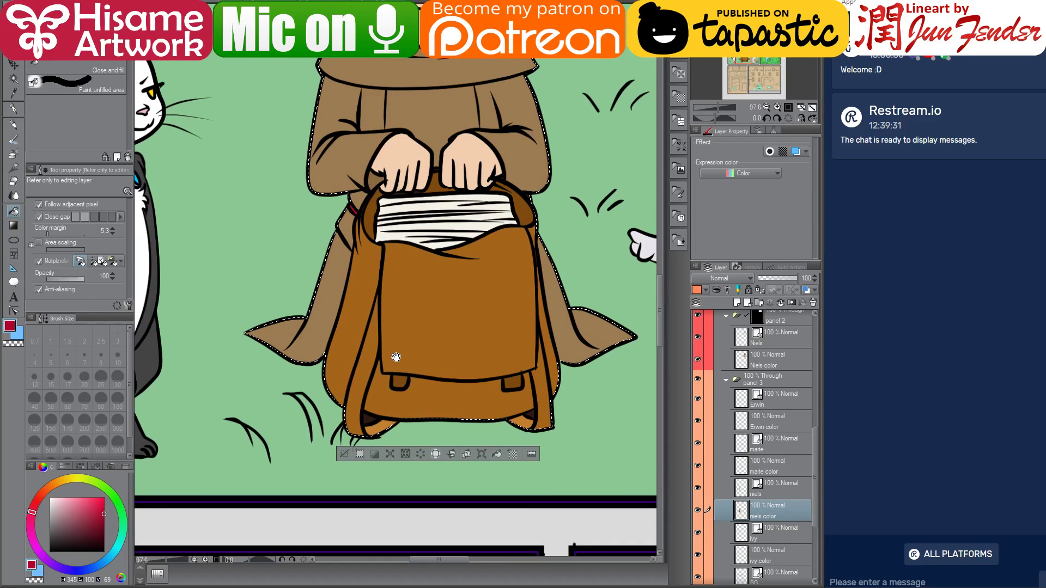
left_click(14, 183)
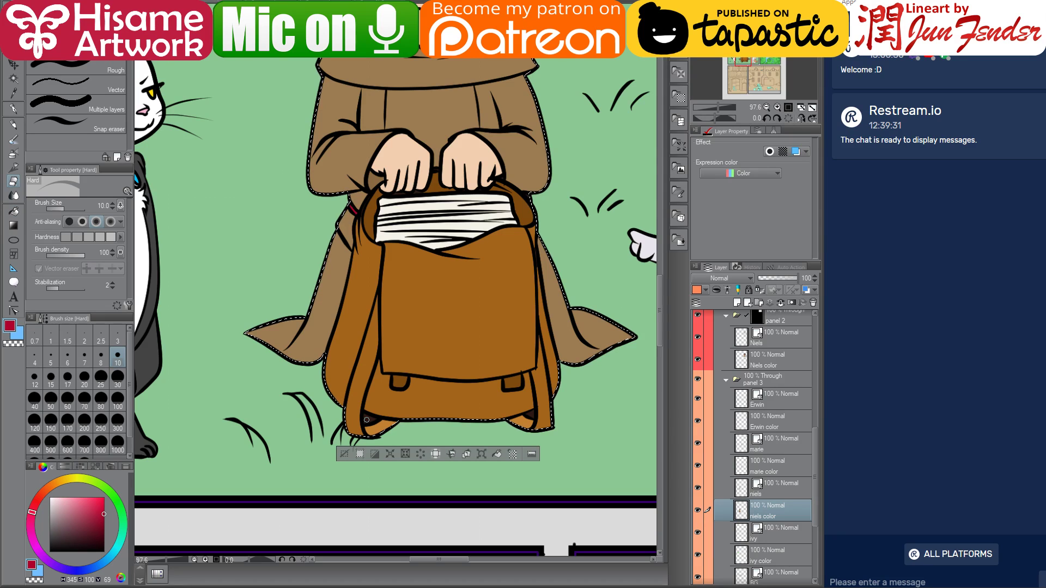
left_click(67, 379)
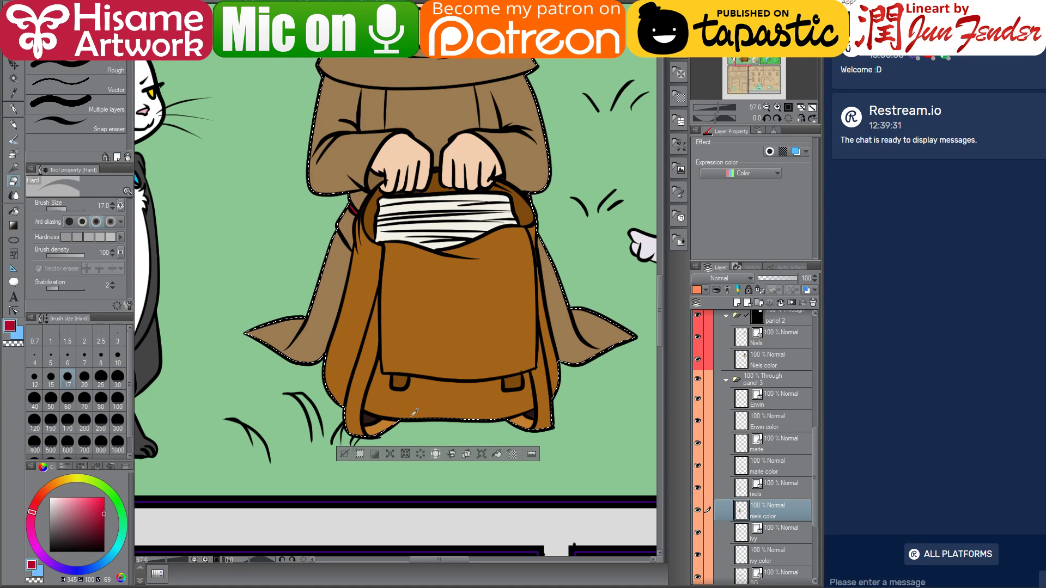
scroll(414, 412, "up", 3)
left_click_drag(342, 414, 342, 418)
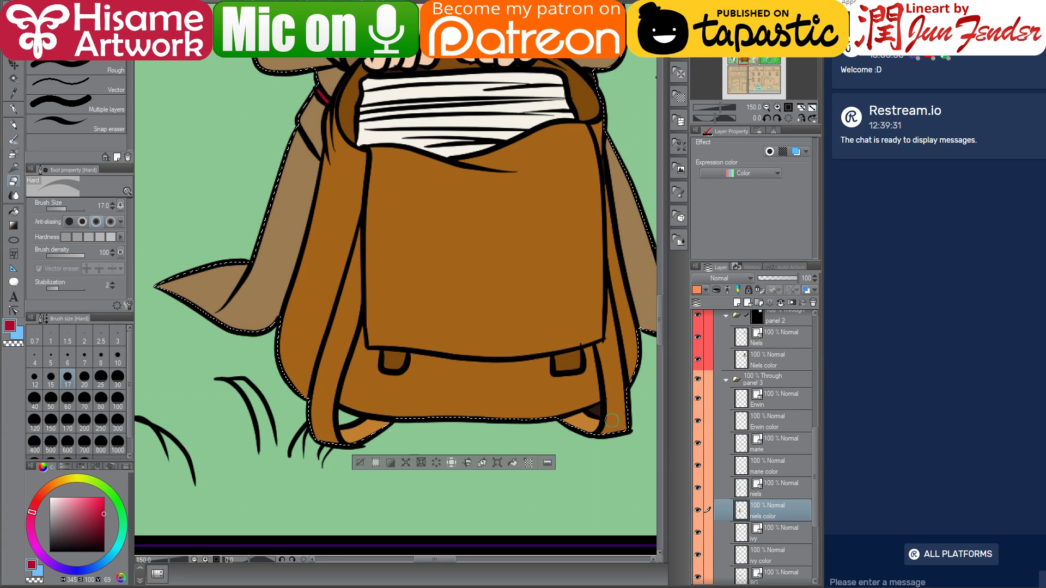
key("bracketleft")
key("bracketleft")
key("bracketleft")
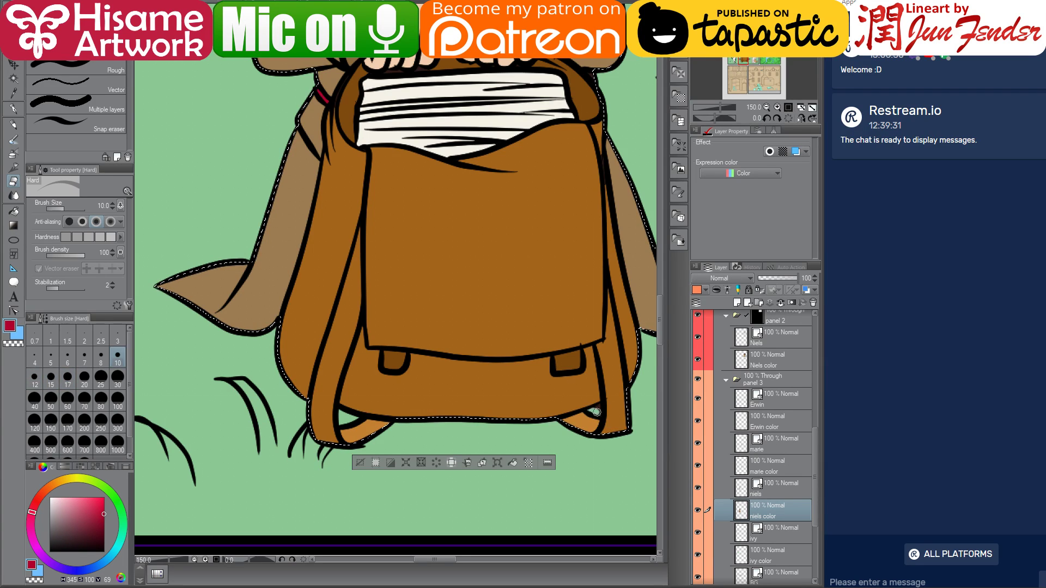
- Sample the bag's orange brown for the G-pen and reduce its brush size to 17
left_click(13, 108)
left_click(601, 376, "alt")
key("bracketleft")
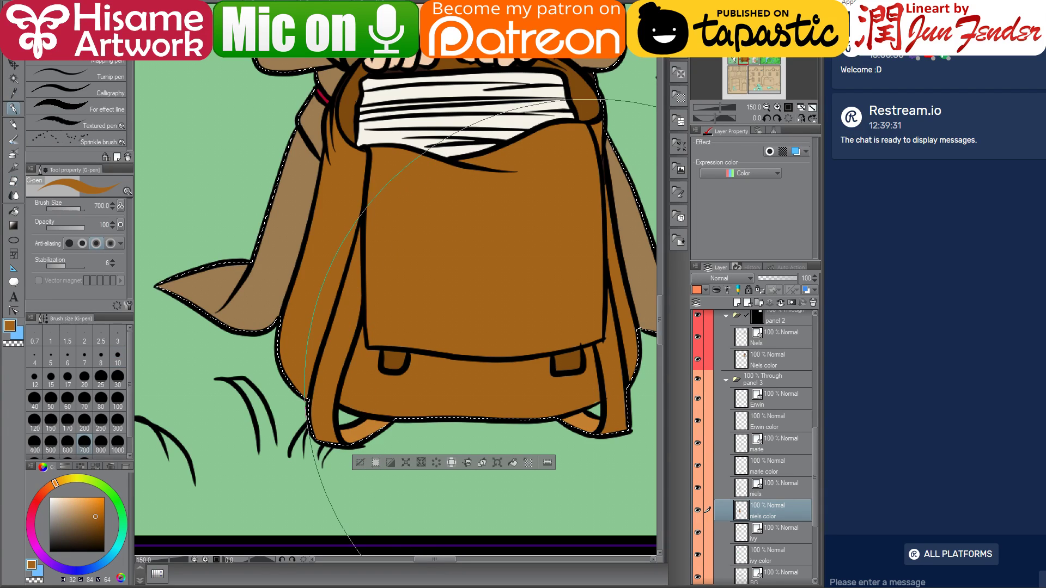
key("bracketleft")
key("bracketleft")
key("bracketleft")
key("bracketleft")
key("bracketleft")
key("bracketleft")
key("bracketleft")
key("bracketleft")
key("bracketleft")
key("bracketleft")
key("bracketleft")
key("bracketleft")
key("bracketleft")
key("bracketleft")
key("bracketleft")
key("bracketleft")
key("bracketleft")
key("bracketleft")
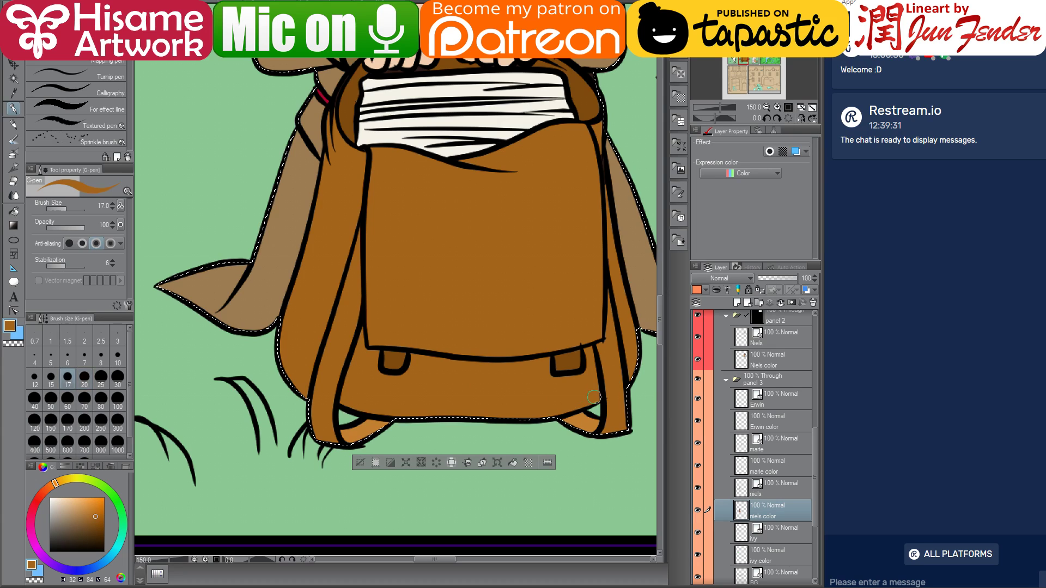
- Clear the selection around the boy and hide the line and colour layers of all three characters in panel 3
scroll(428, 360, "down", 2)
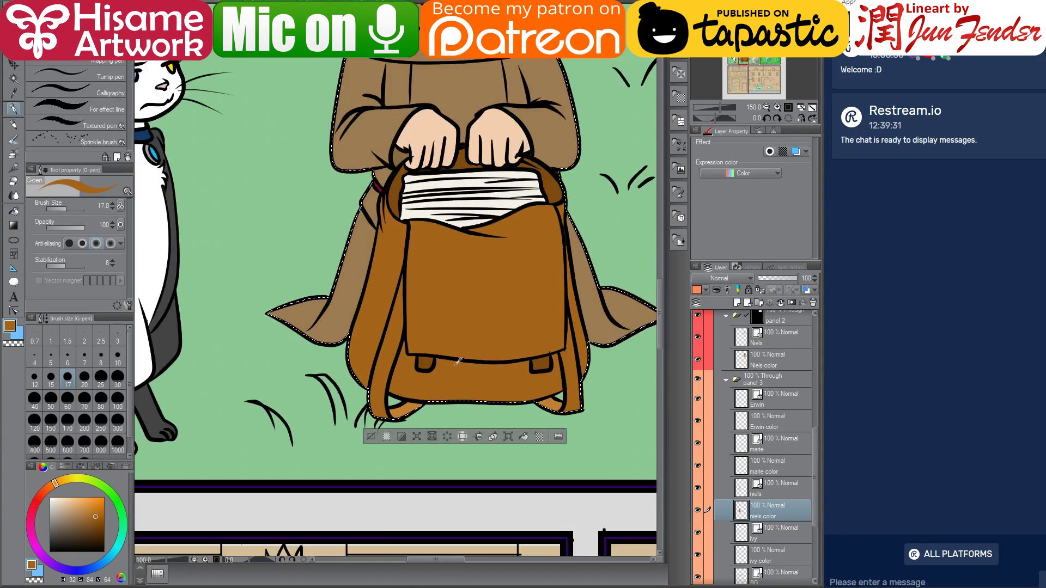
scroll(428, 359, "down", 4)
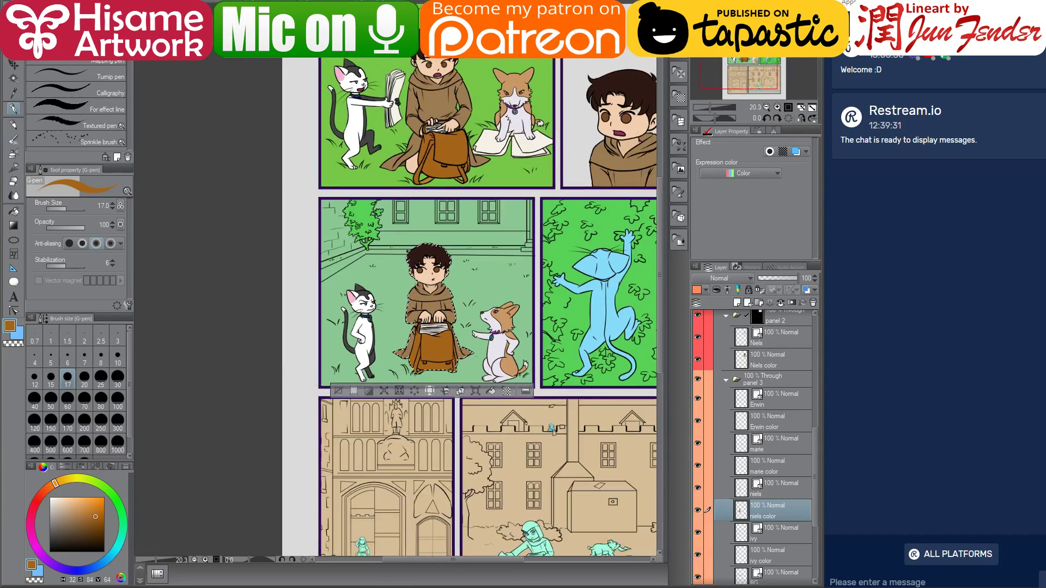
left_click_drag(472, 311, 479, 357)
key("ctrl+d")
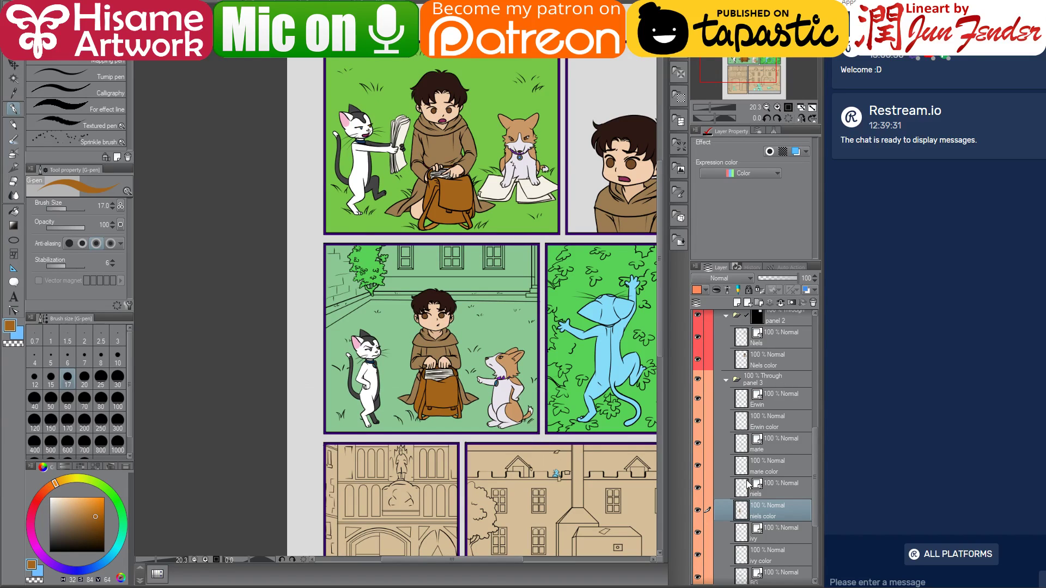
left_click_drag(698, 510, 698, 397)
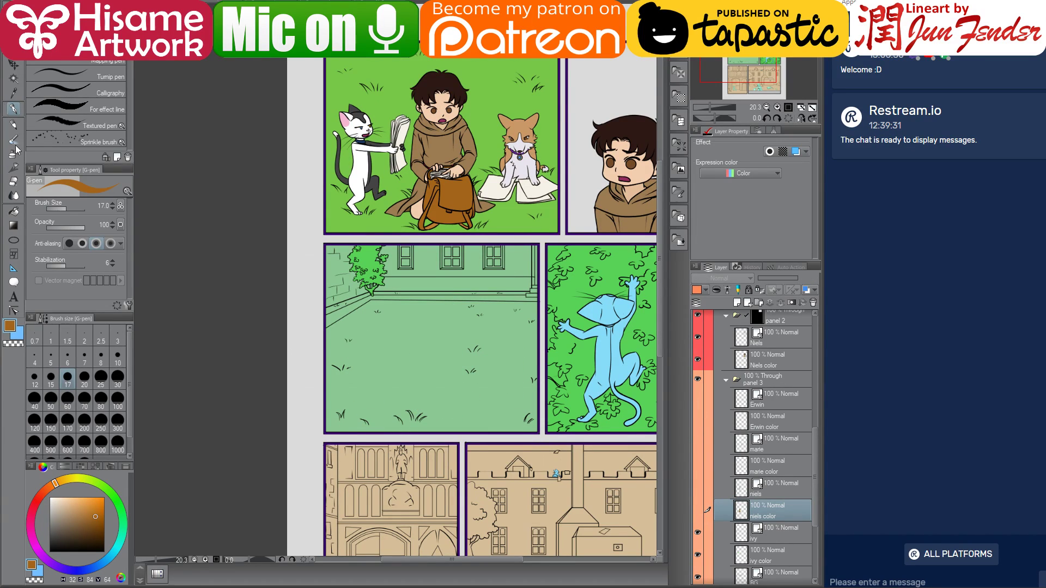
- Fill panel 3's lawn on the BG color layer with the grass green sampled from the panel above, and hide the ivy layers
left_click(14, 210)
left_click(396, 82, "alt")
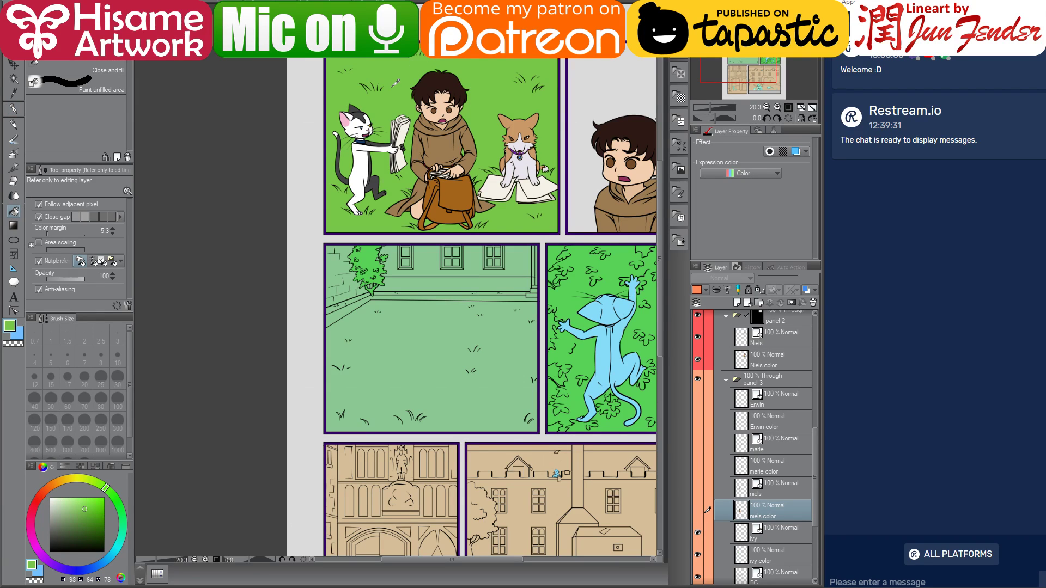
scroll(759, 474, "down", 5)
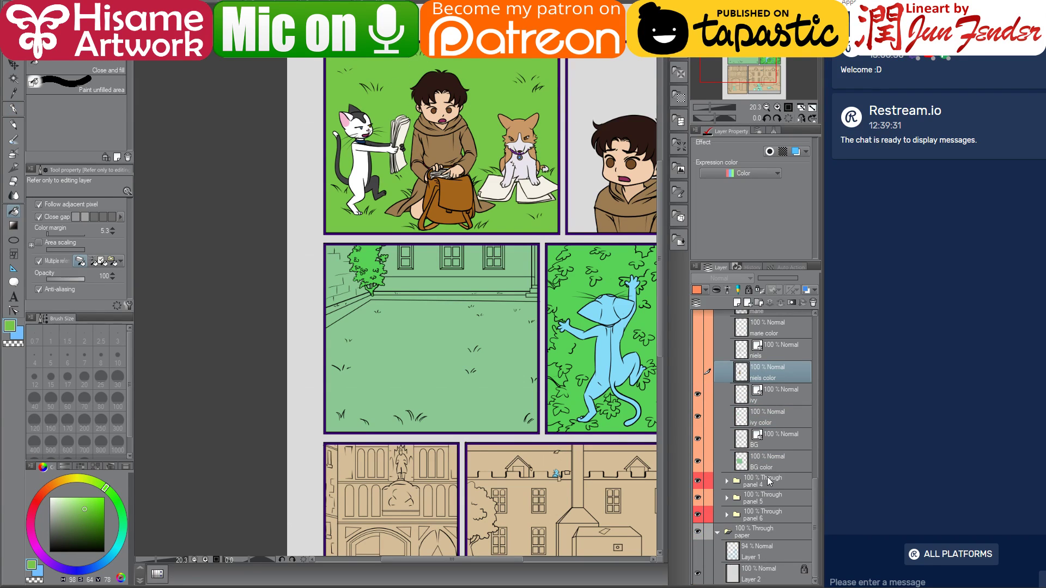
left_click(777, 471)
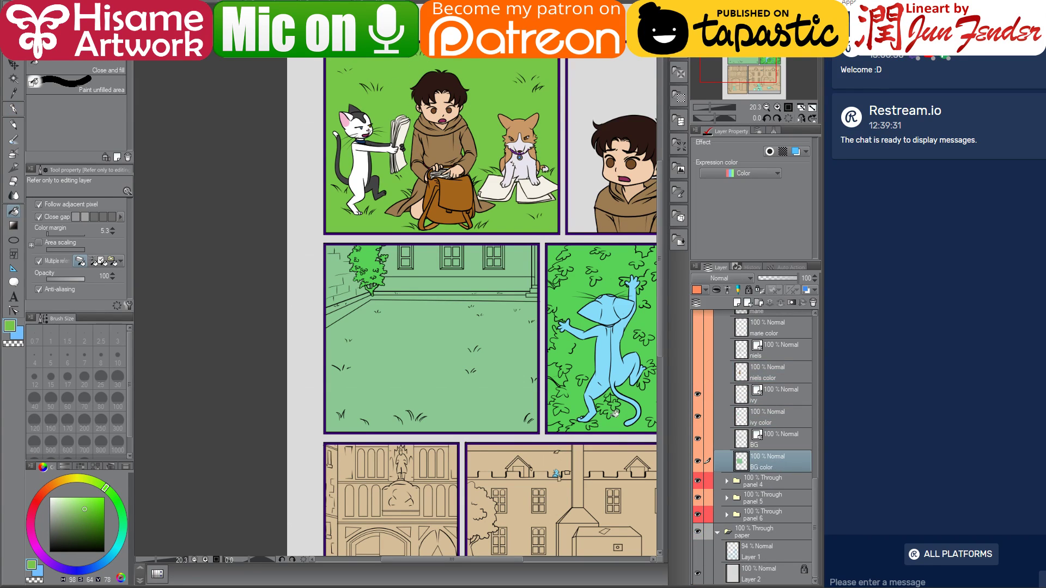
left_click(480, 381)
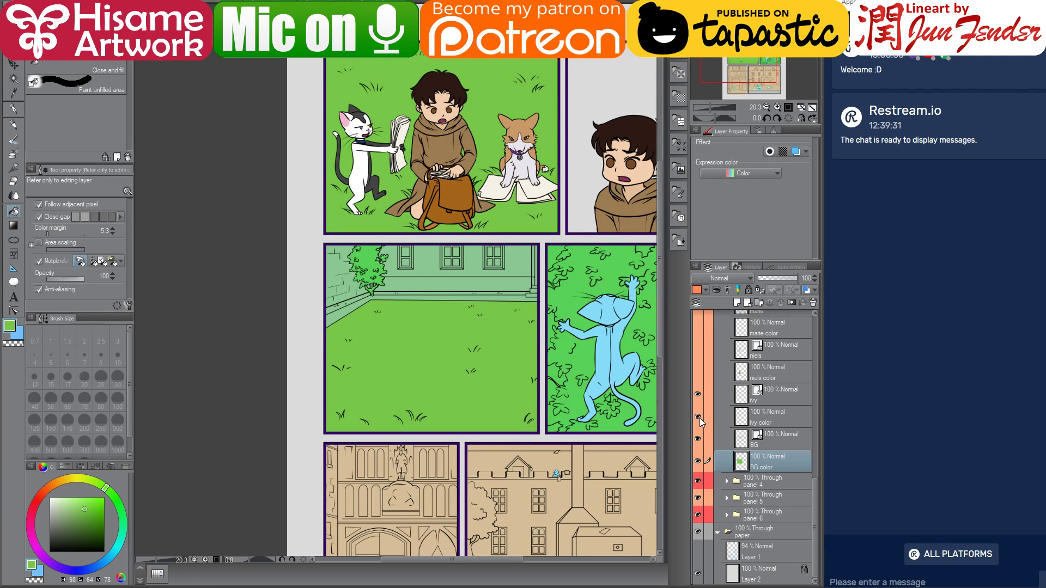
key("ctrl+z")
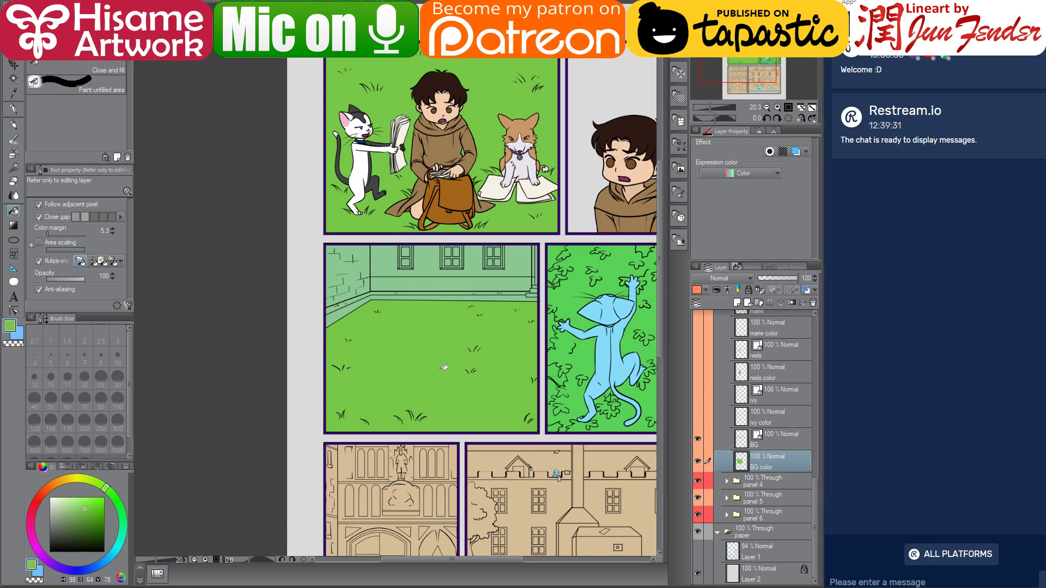
- Switch to the file explorer and open page_34.jpg in Clip Studio Paint as a colour reference for the building
scroll(408, 263, "up", 4)
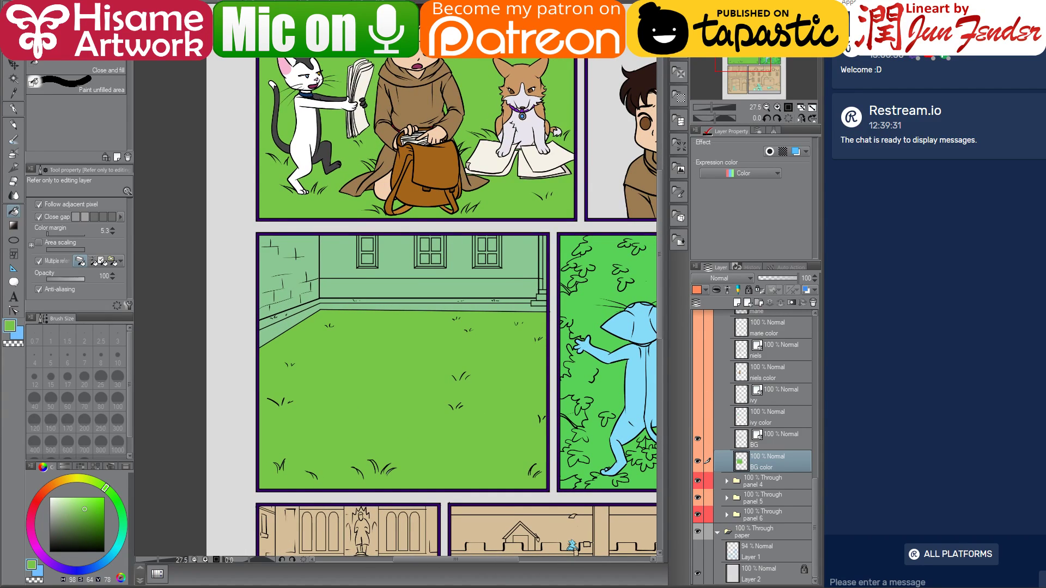
key("alt+Tab")
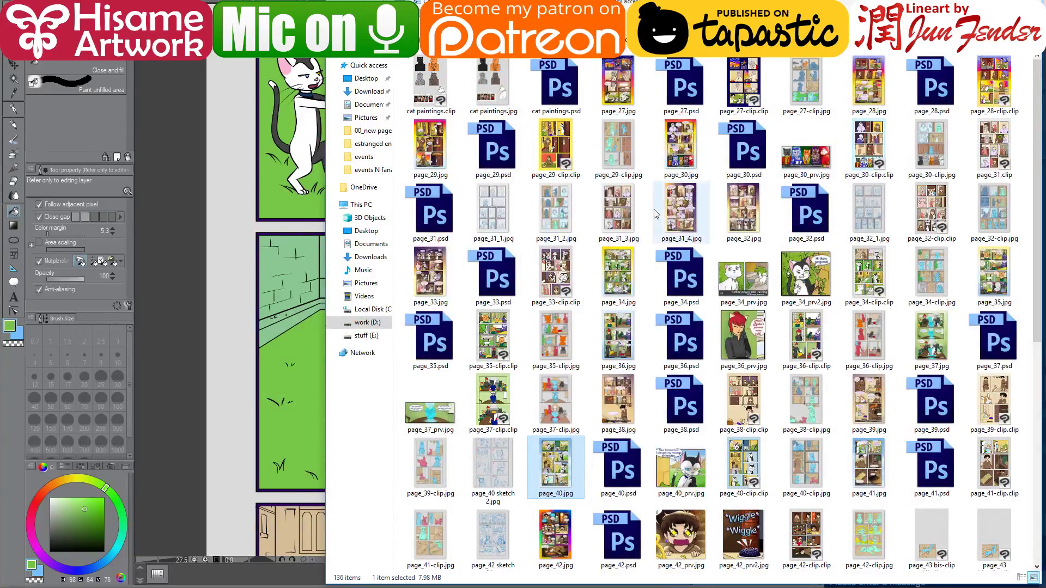
left_click(625, 276)
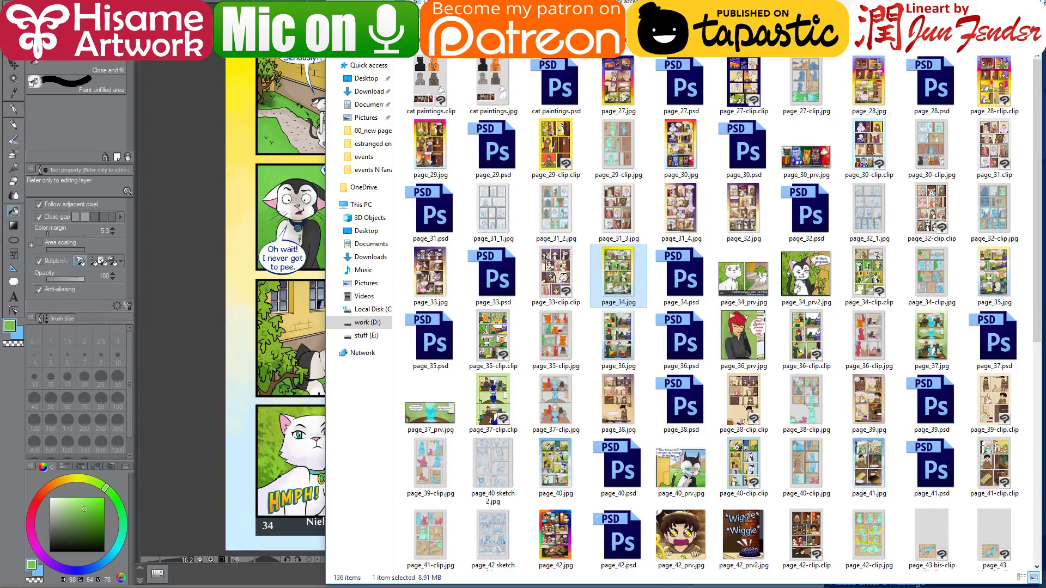
left_click(237, 74)
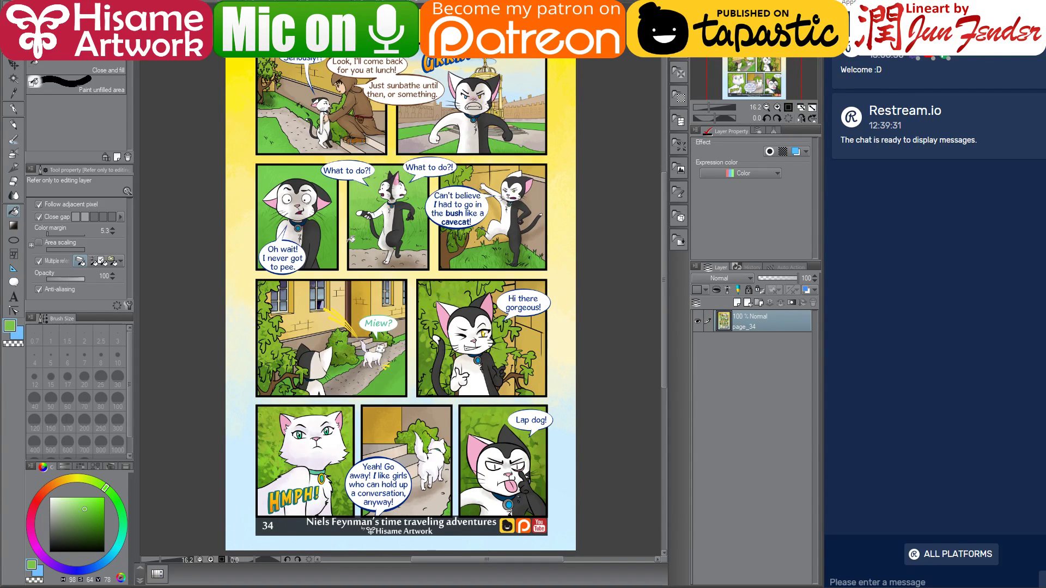
scroll(345, 250, "up", 1)
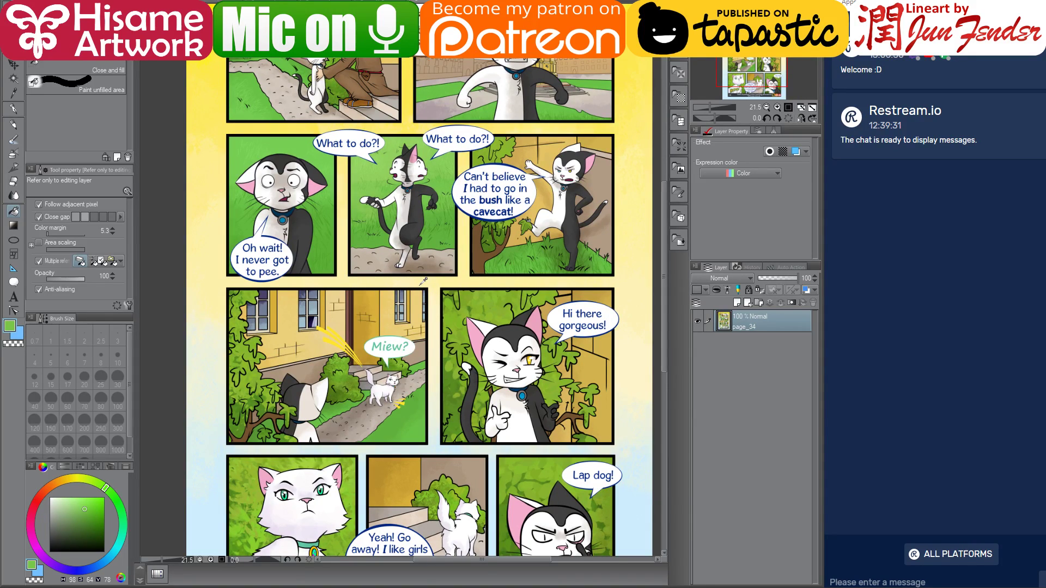
left_click_drag(484, 207, 510, 209)
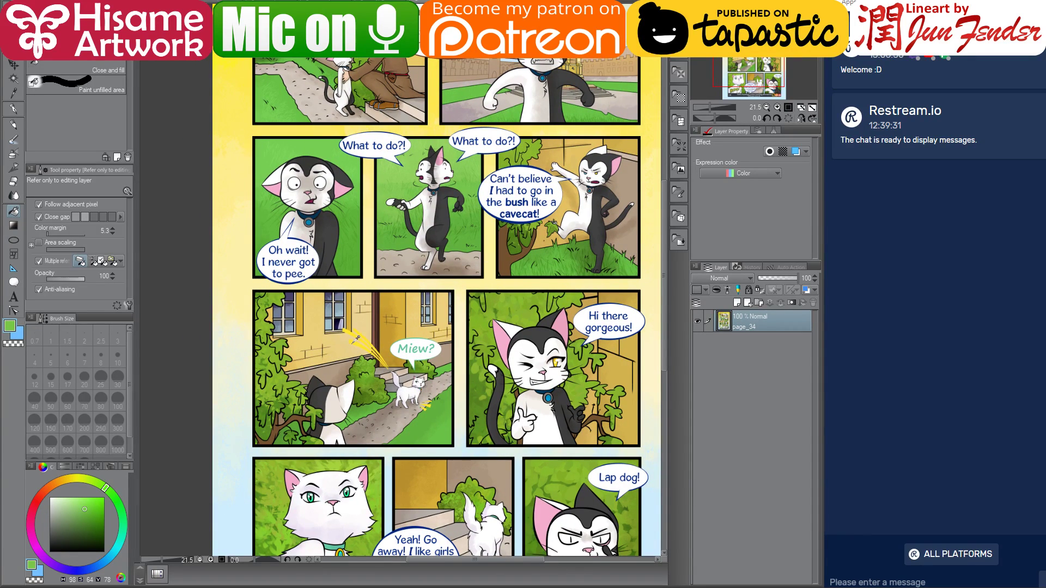
- Sample the light yellow of the building's wall on page_34 and fill the back wall of panel 3
left_click(350, 343, "alt")
left_click(420, 321, "alt")
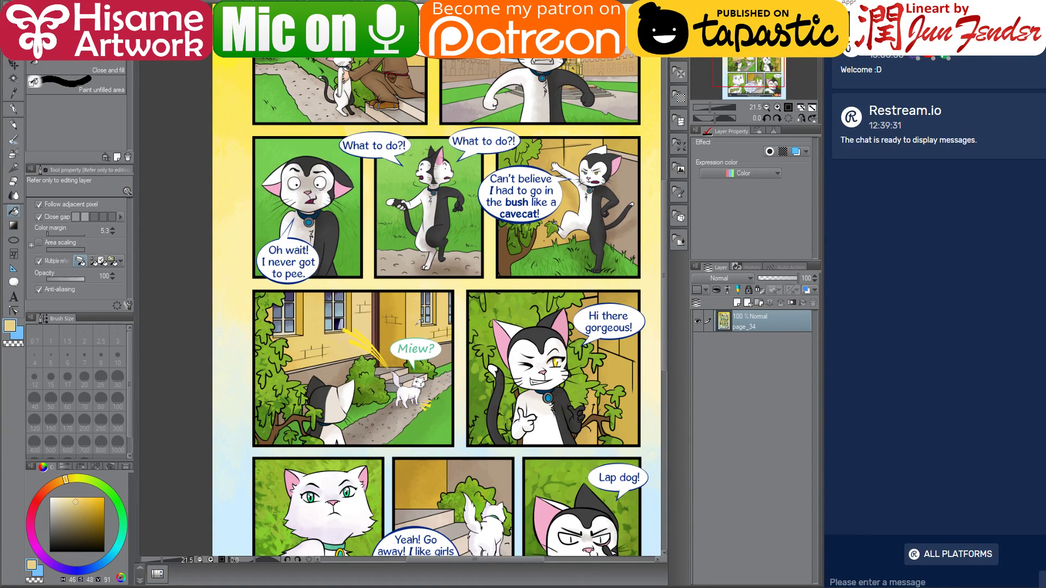
left_click(316, 285, "alt")
key("ctrl+Tab")
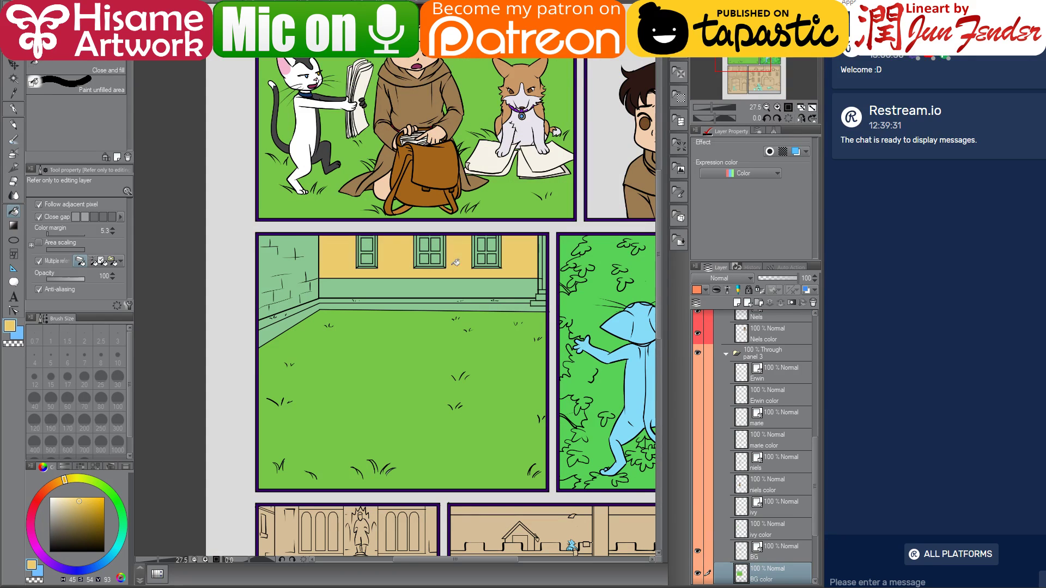
- Sample a darker yellow from the wall on page_34 and fill the brick side wall of panel 3
key("ctrl+Tab")
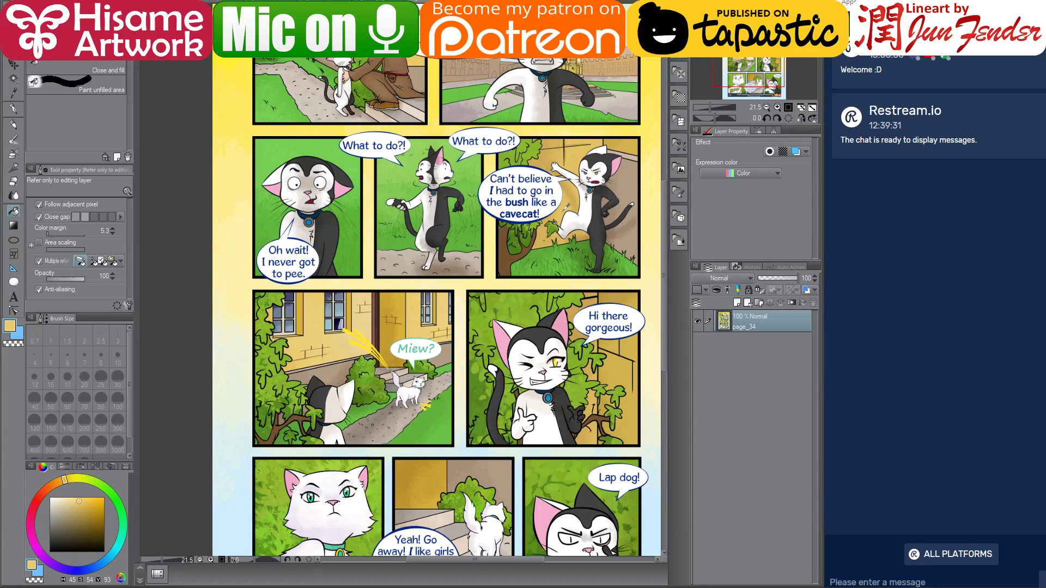
left_click(565, 207, "alt")
key("ctrl+Tab")
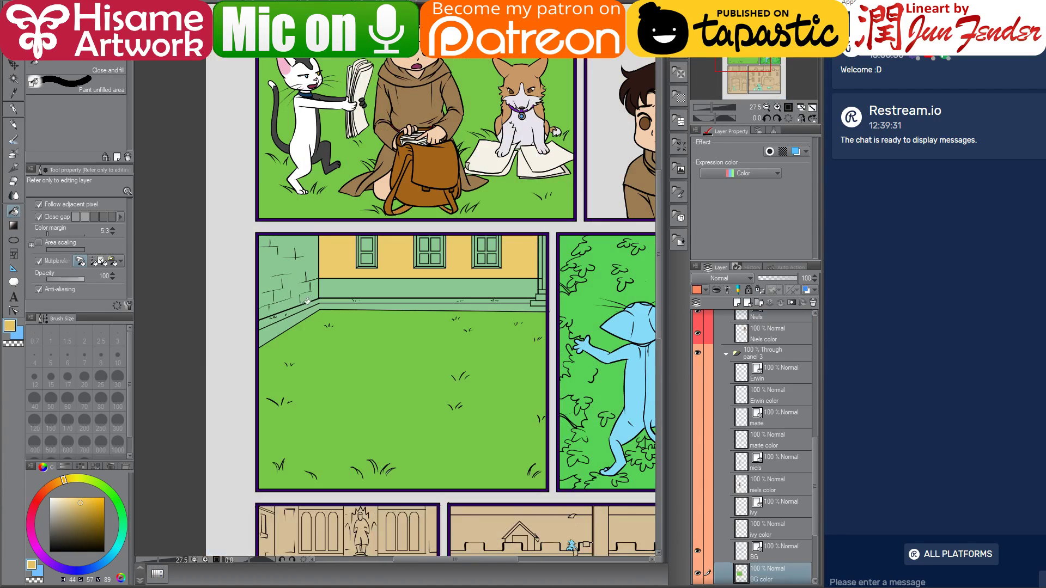
left_click(288, 267)
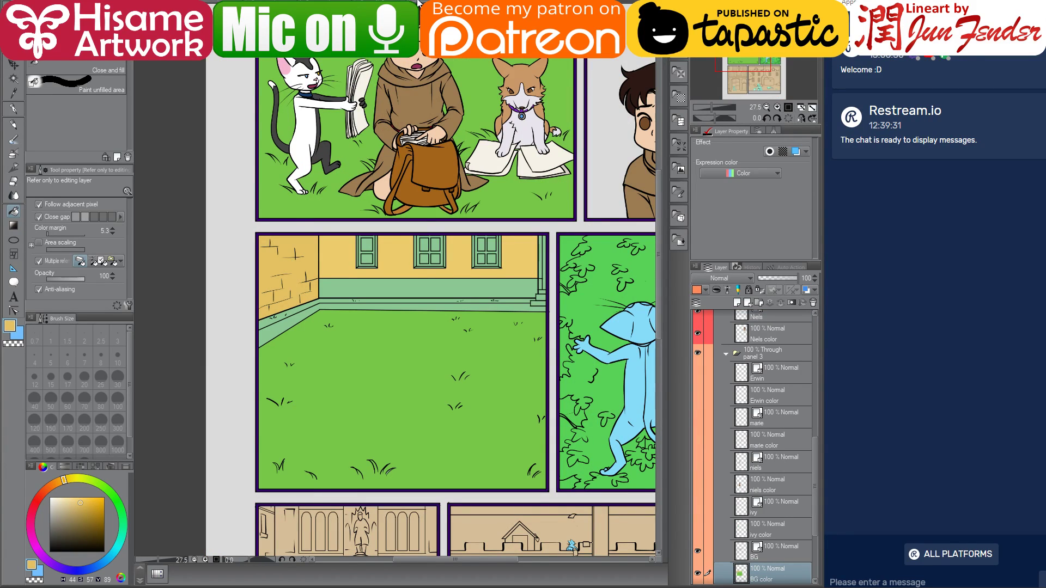
- Sample the grey-brown of the building's base on page_34 and fill the lower band of panel 3's back wall
key("ctrl+Tab")
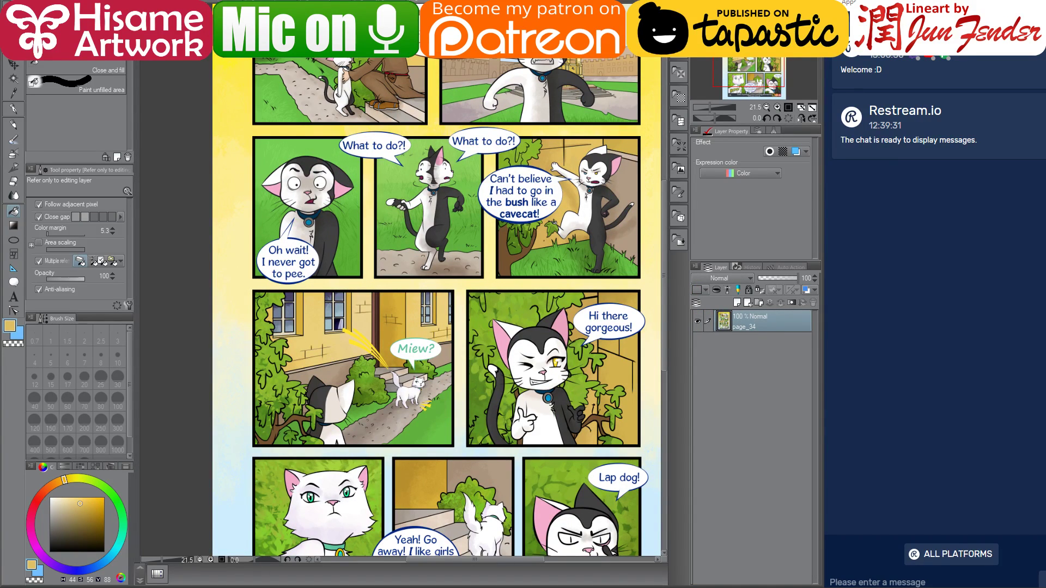
key("ctrl+Tab")
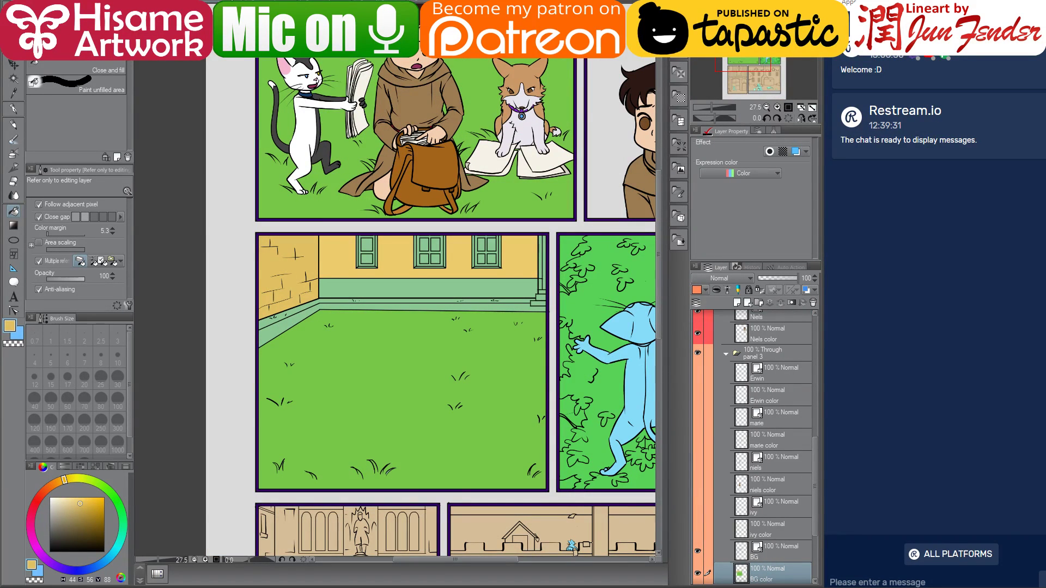
key("ctrl+Tab")
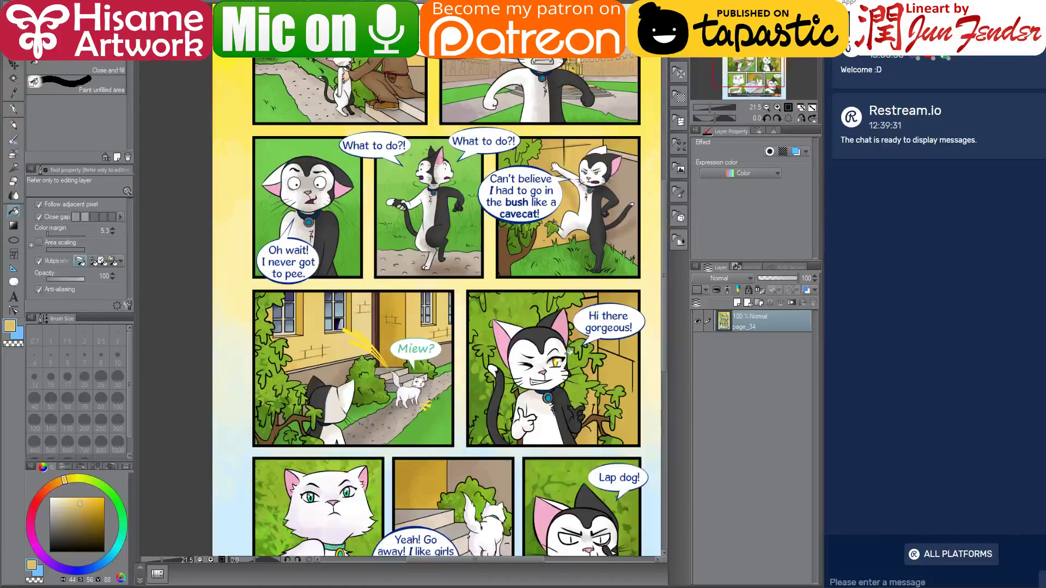
left_click(331, 366, "alt")
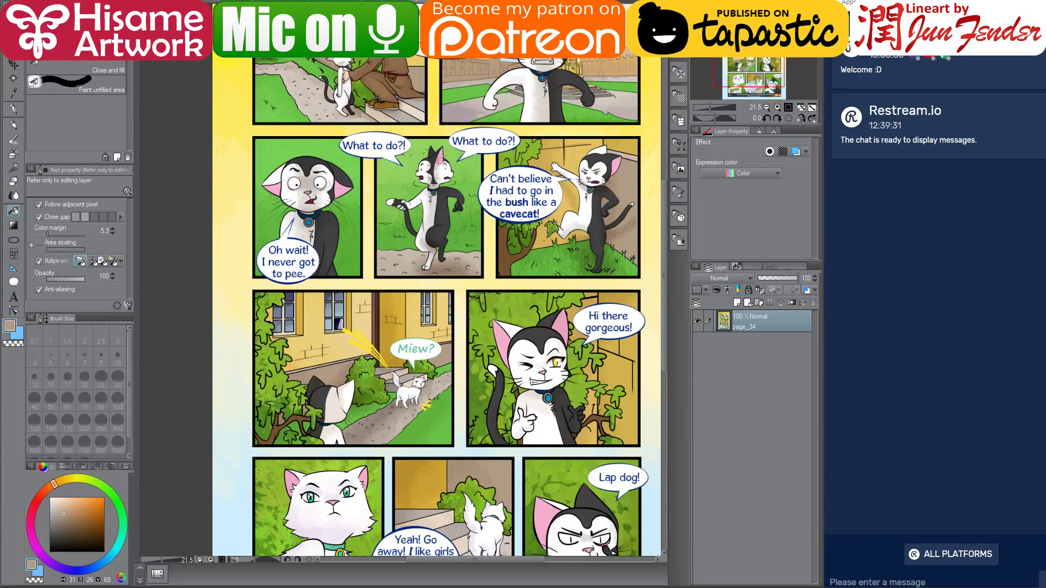
key("ctrl+Tab")
left_click(507, 289)
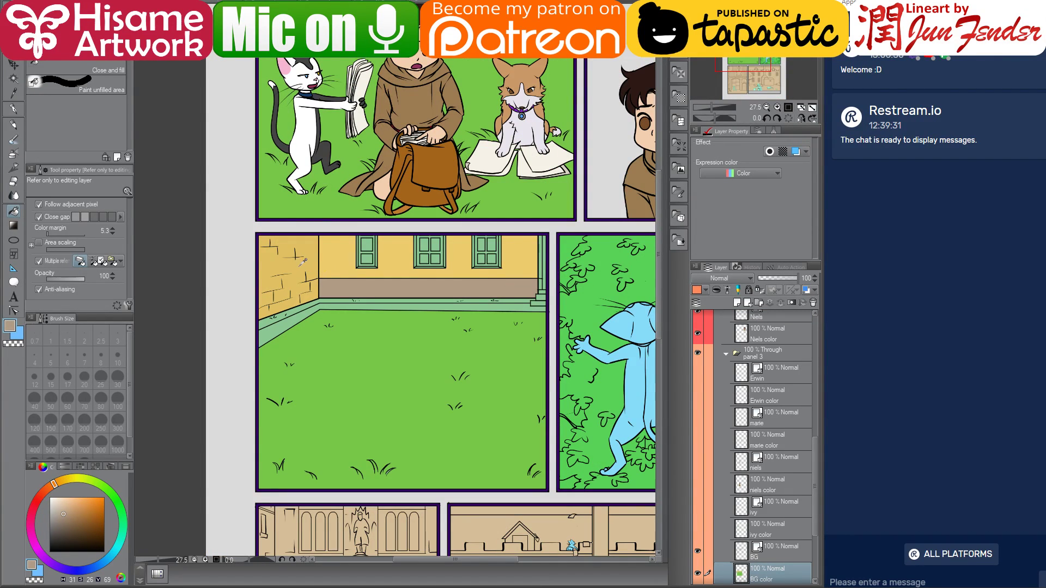
- Sample the lawn green in panel 3 and fill the strip of grass between the building and the path with it
scroll(342, 278, "up", 3)
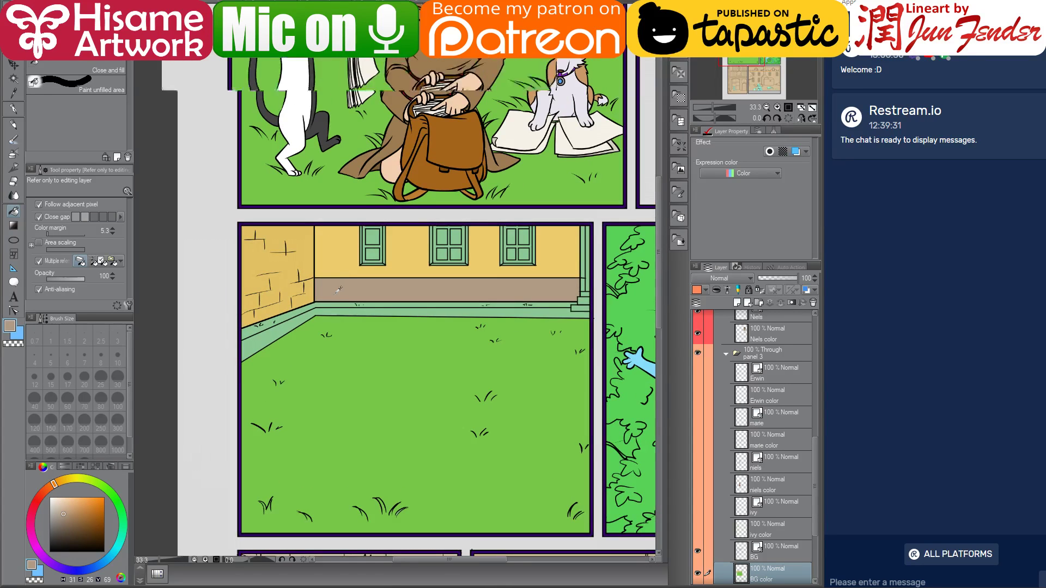
scroll(338, 290, "down", 2)
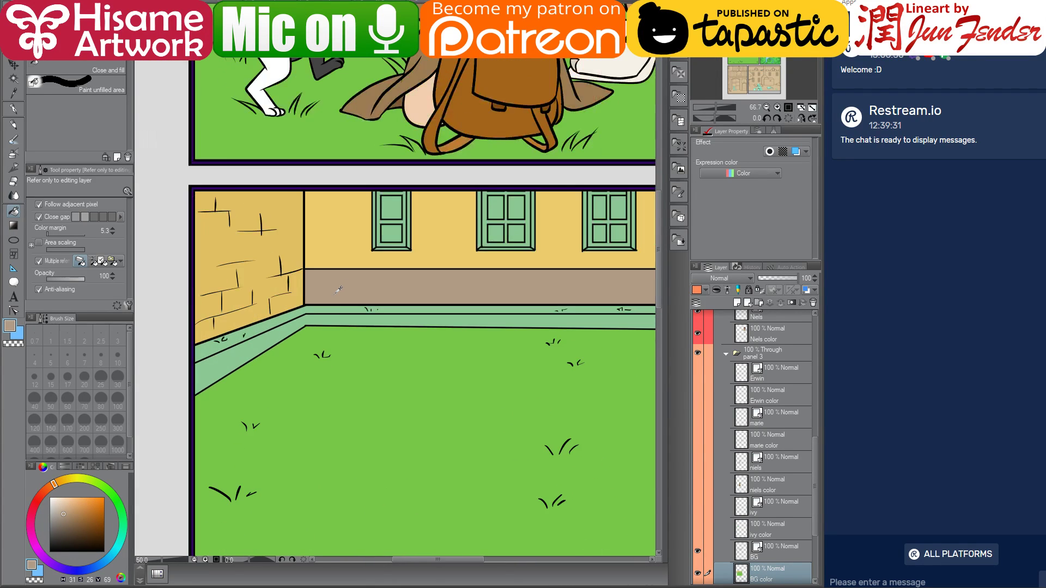
left_click(344, 338, "alt")
left_click(289, 315)
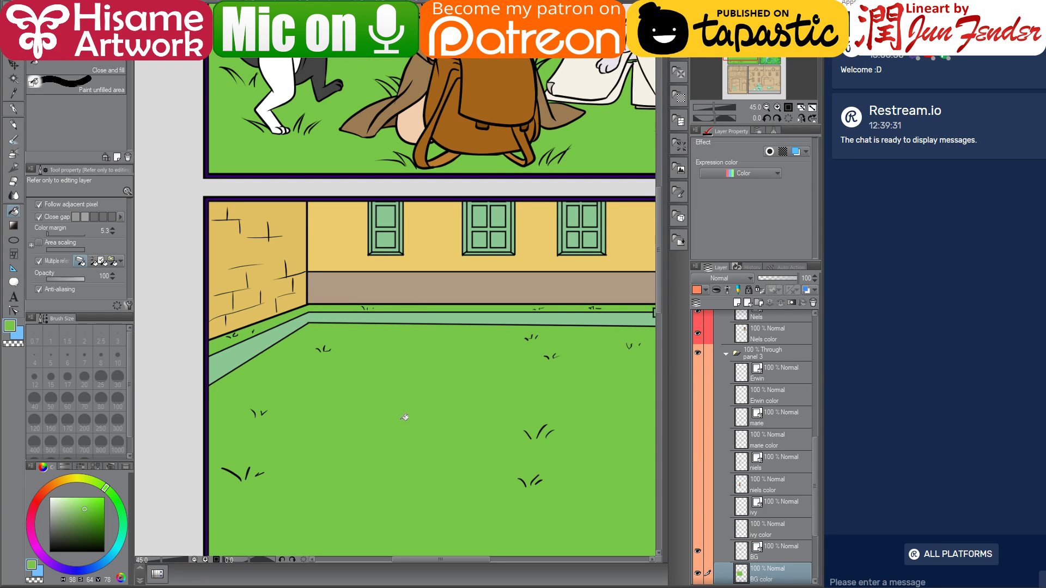
- Fill the narrow wall edge beside the doorway with a darker grey-brown on its base and the wall's yellow above
mouse_move(404, 417)
left_mouse_down()
mouse_move(367, 402)
mouse_move(385, 413)
left_mouse_up()
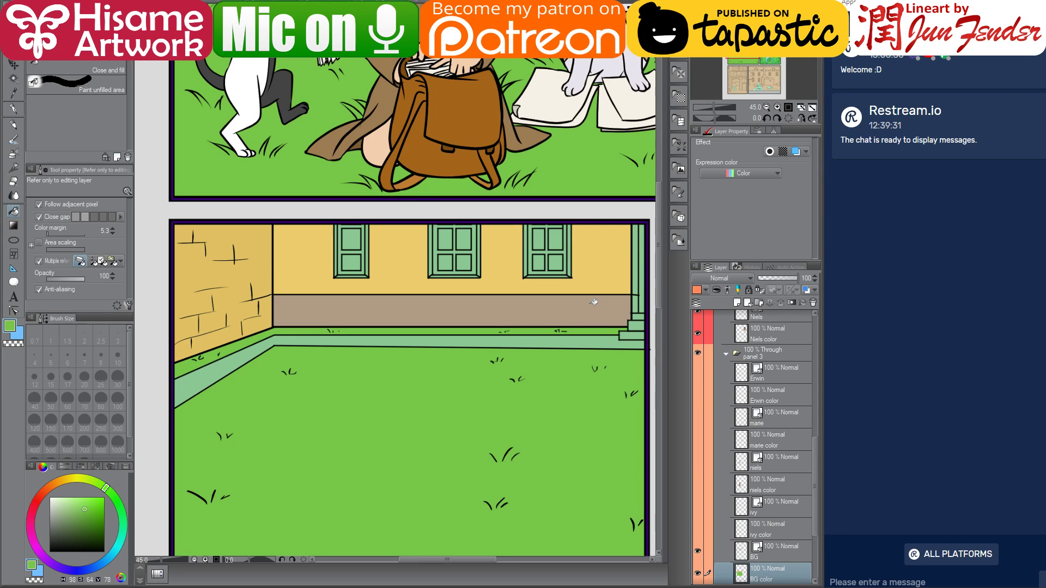
left_click(616, 303, "alt")
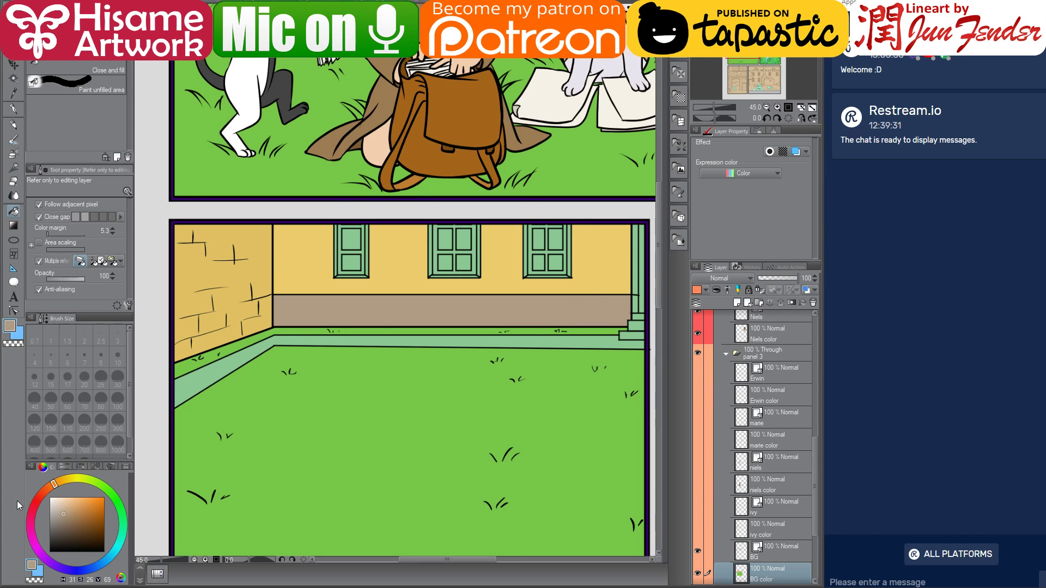
left_click(66, 521)
left_click(636, 304)
left_click(608, 264, "alt")
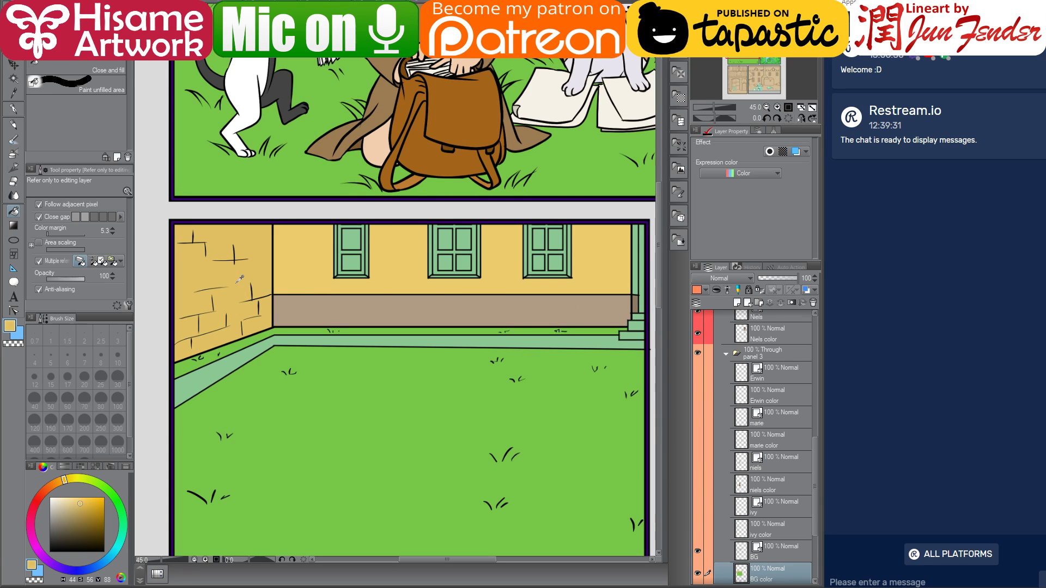
left_click(636, 263)
- Sample stone greys from page_34 and fill panel 3's path, using a lighter tone for the entrance steps
key("ctrl+Tab")
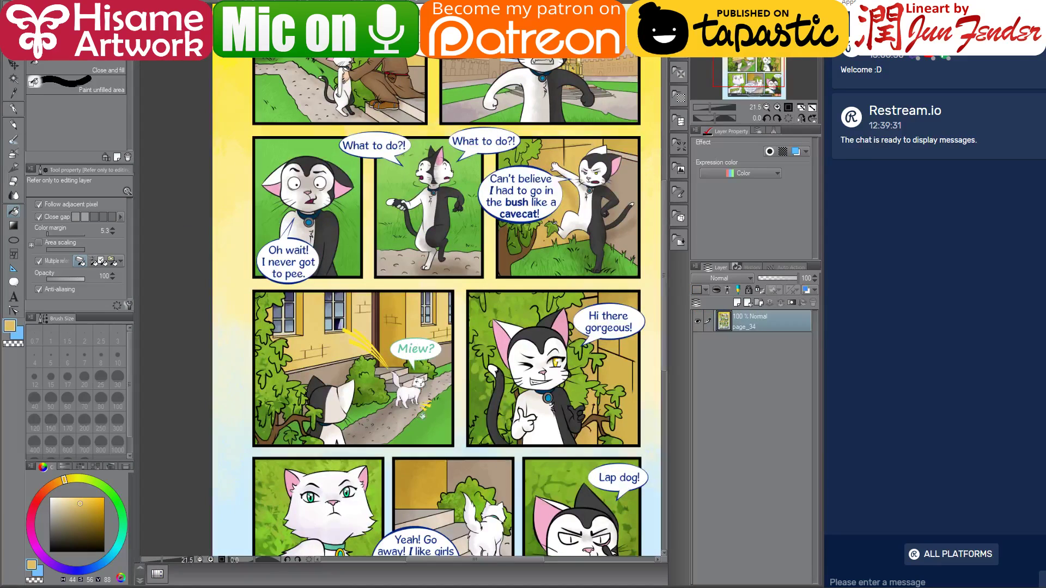
left_click(415, 251, "alt")
key("ctrl+Tab")
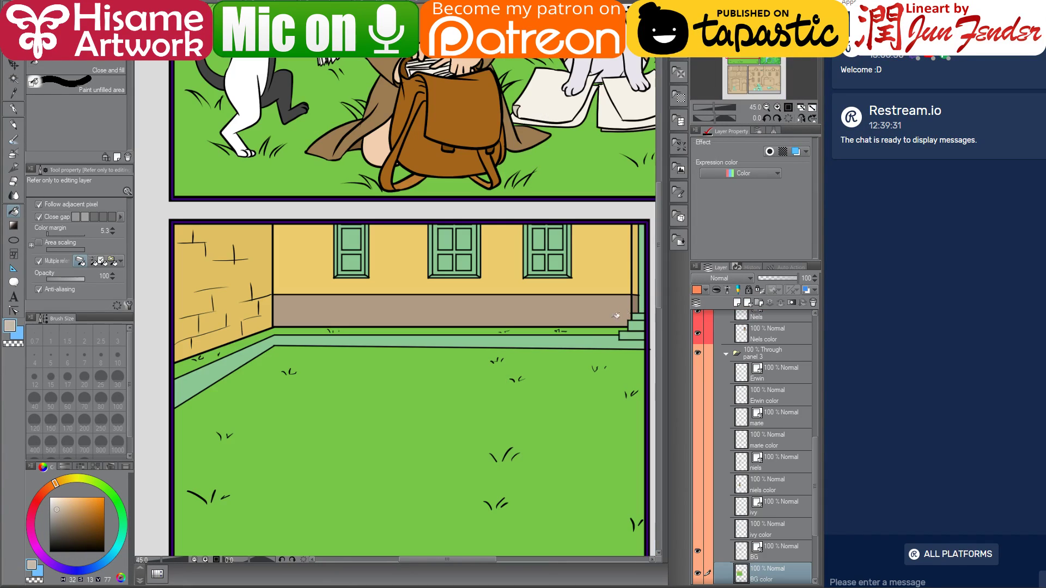
left_click(587, 339)
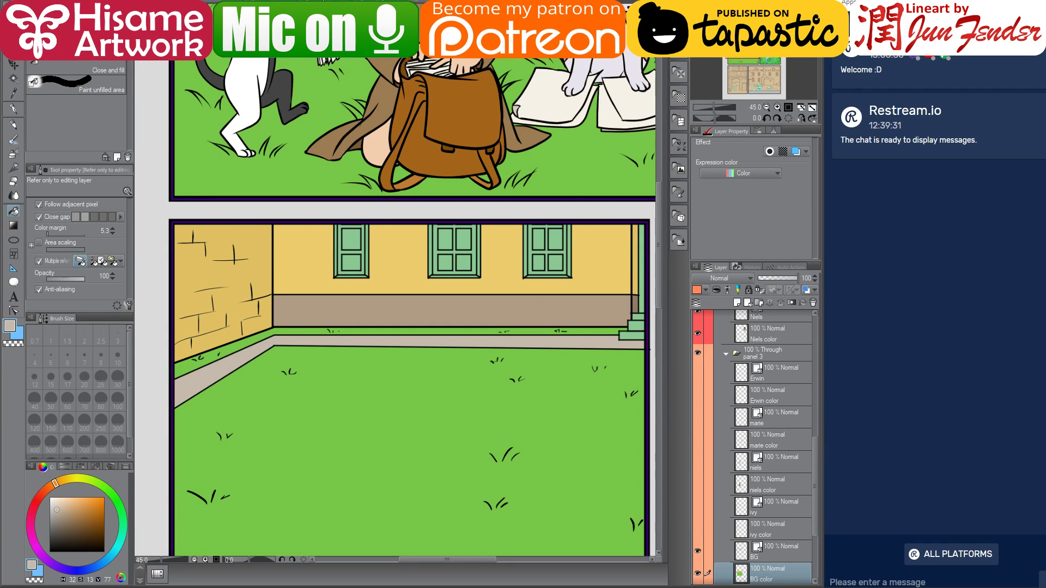
left_click(420, 1)
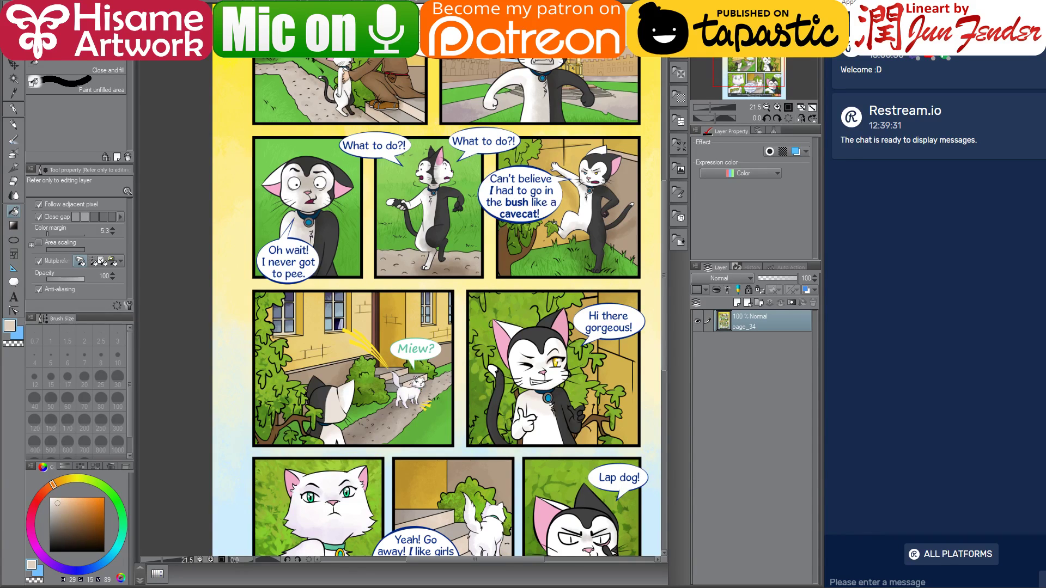
key("ctrl+Tab")
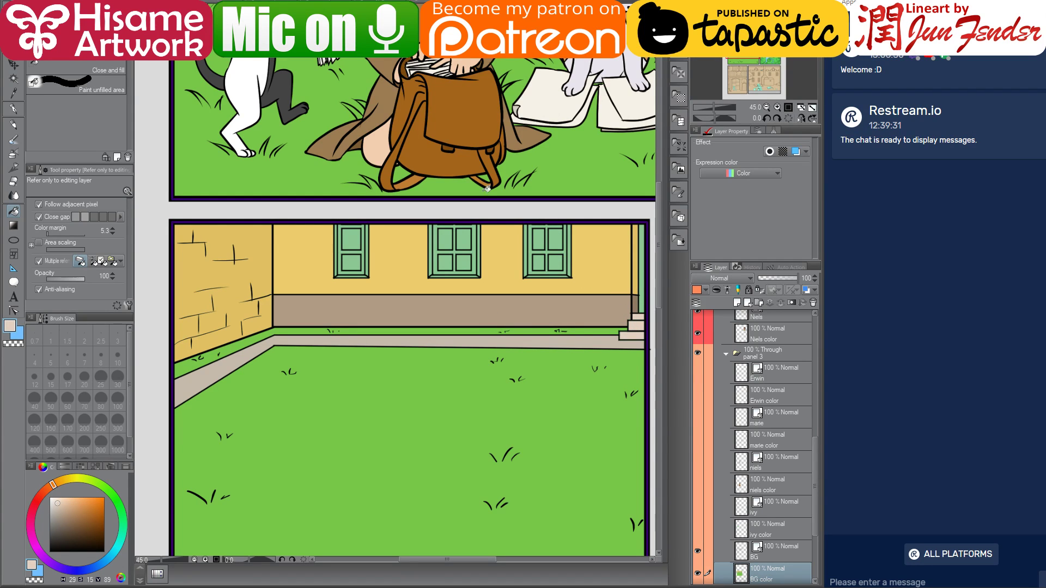
- Sample the dark brown of the door frame on page_34 and fill the doorway strip at panel 3's edge
key("ctrl+Tab")
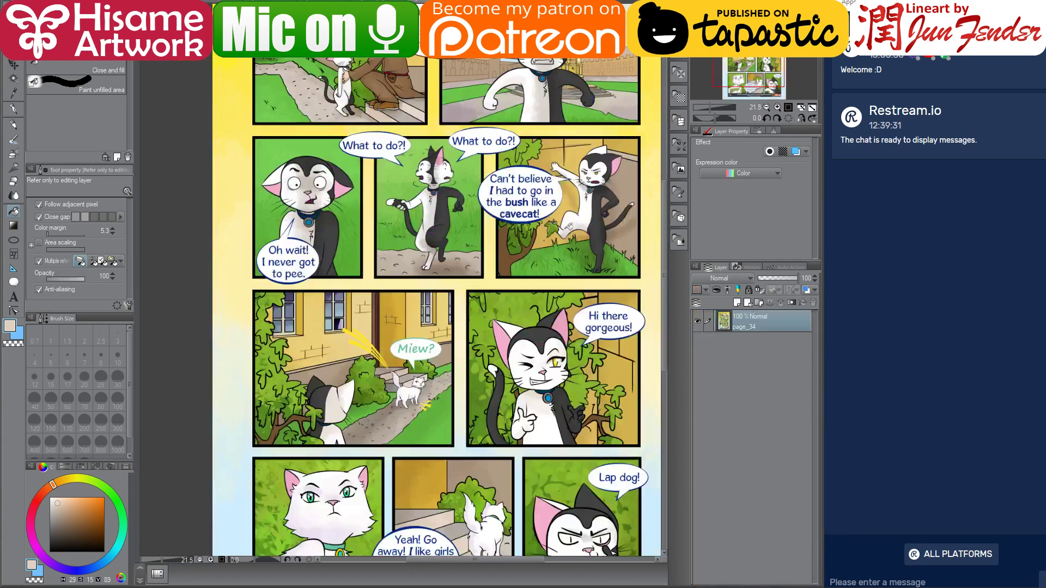
scroll(379, 321, "up", 3)
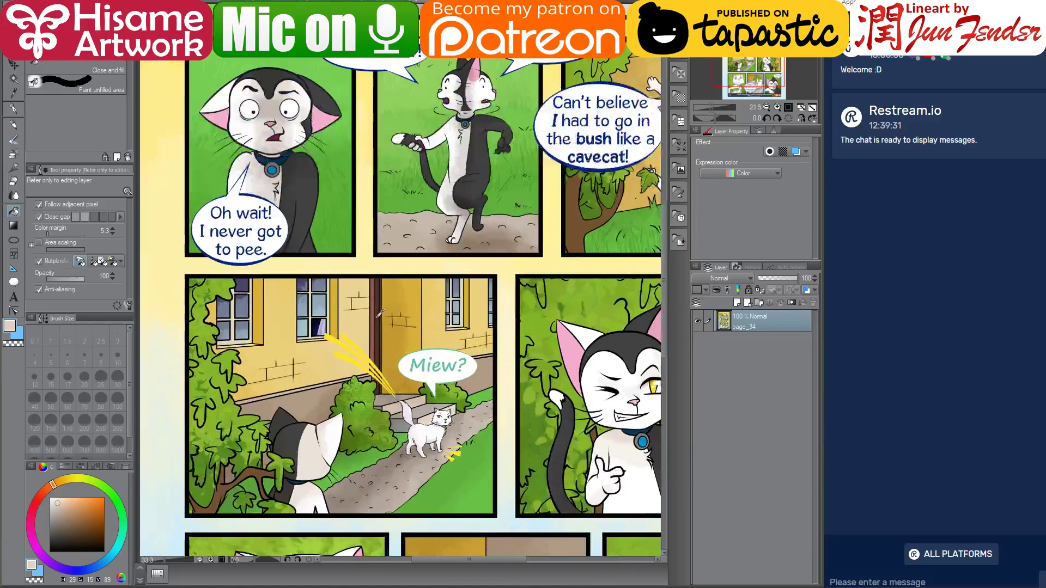
left_click(379, 321, "alt")
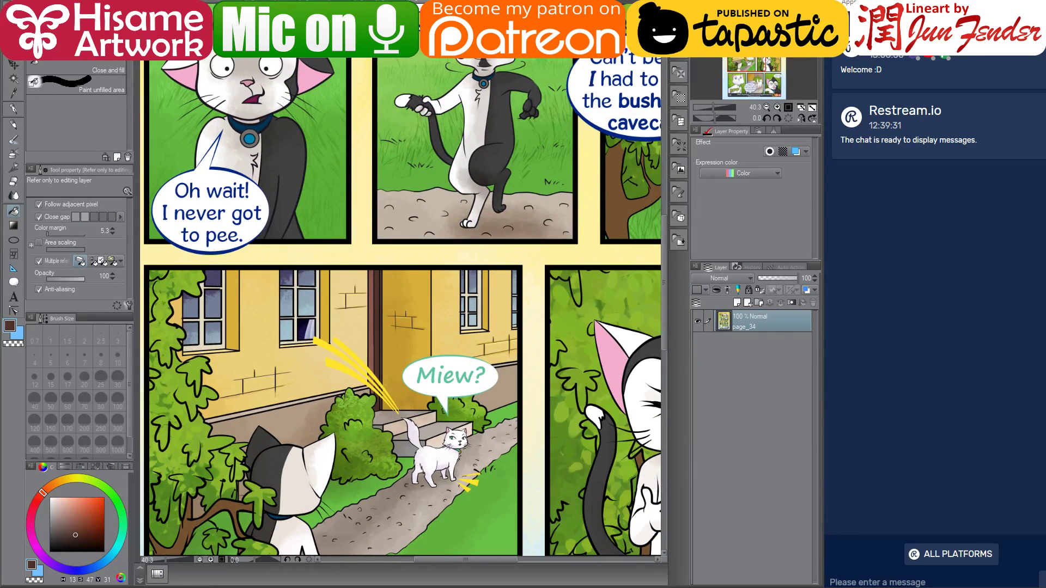
key("ctrl+Tab")
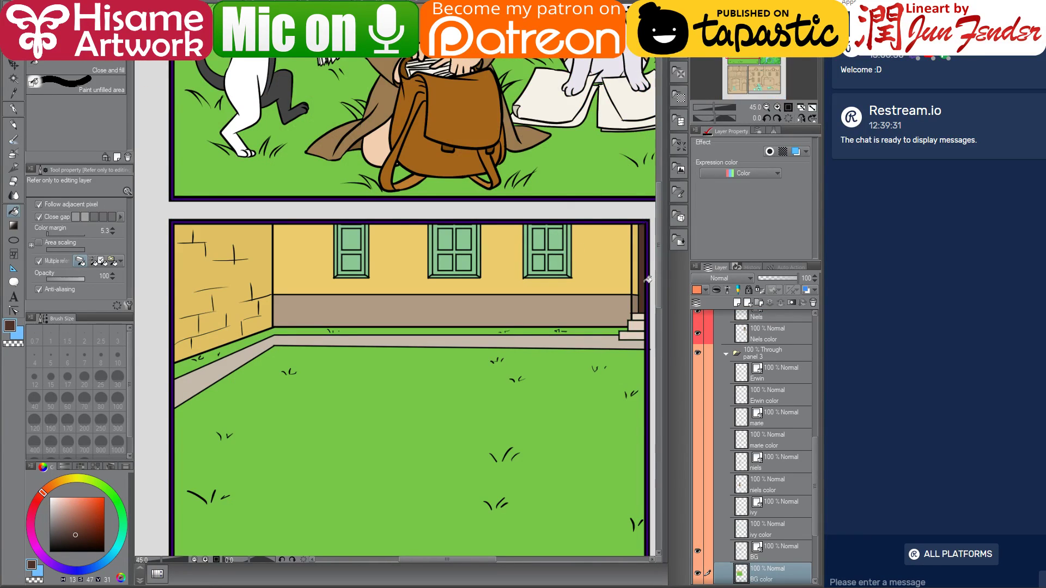
left_click(383, 241, "alt")
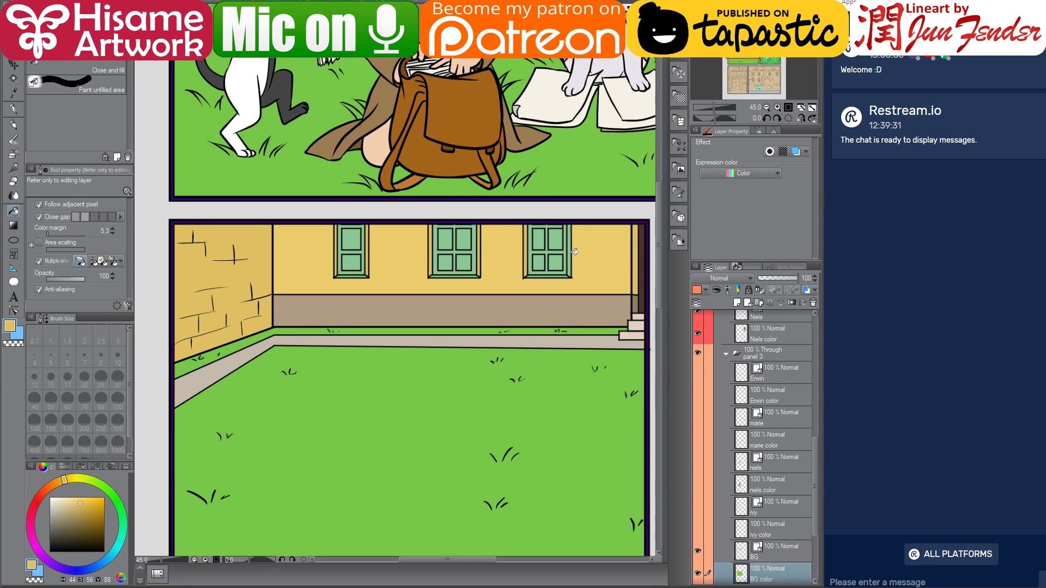
left_click(590, 256, "alt")
left_click(76, 498)
- Sample the off-white window frame colour on page_34 and fill the frames of the three windows in panel 3
key("ctrl+Tab")
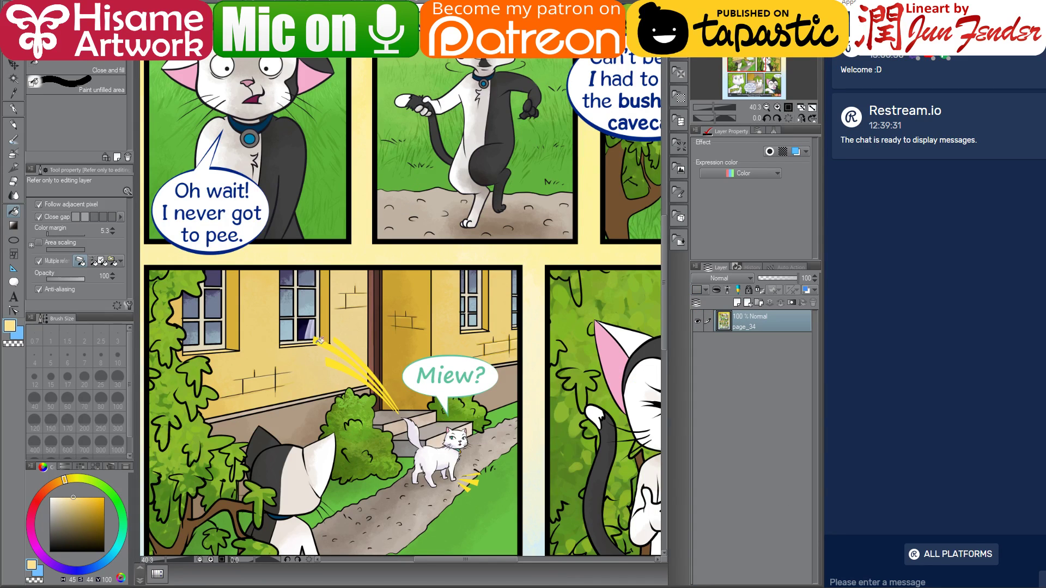
left_click(323, 303, "alt")
key("ctrl+Tab")
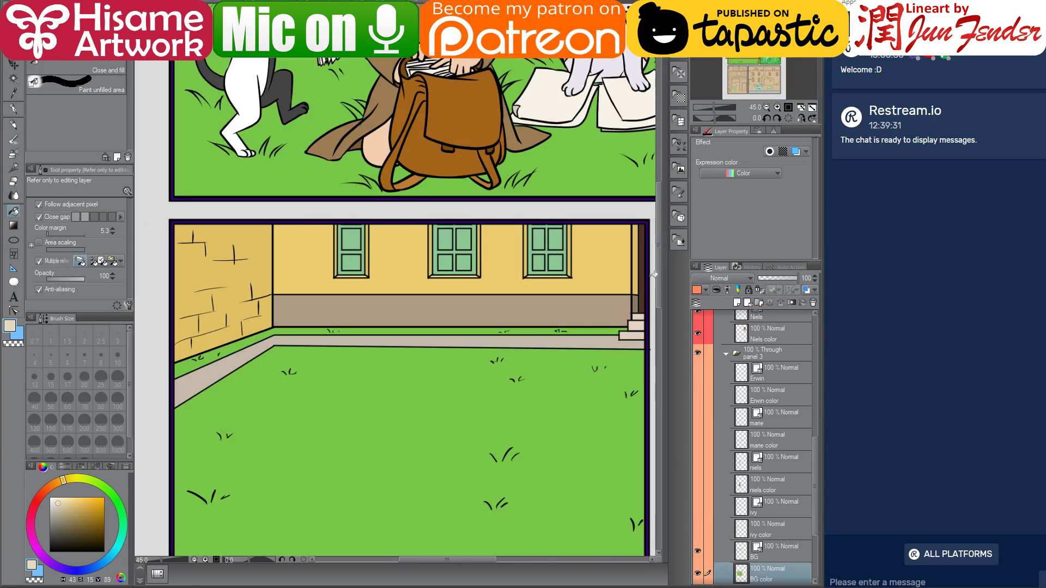
left_click(569, 251)
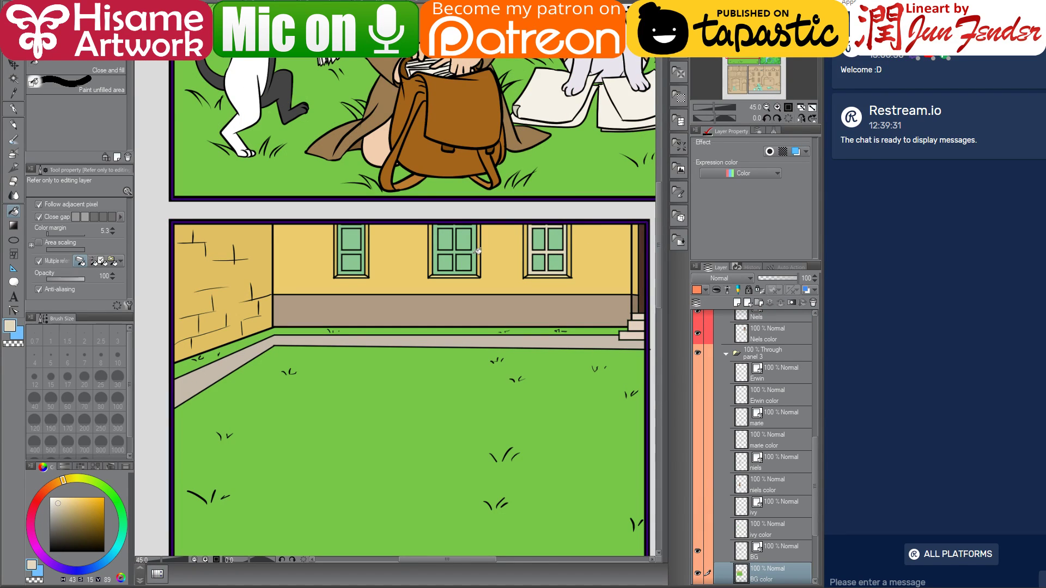
left_click(434, 251)
left_click(362, 250)
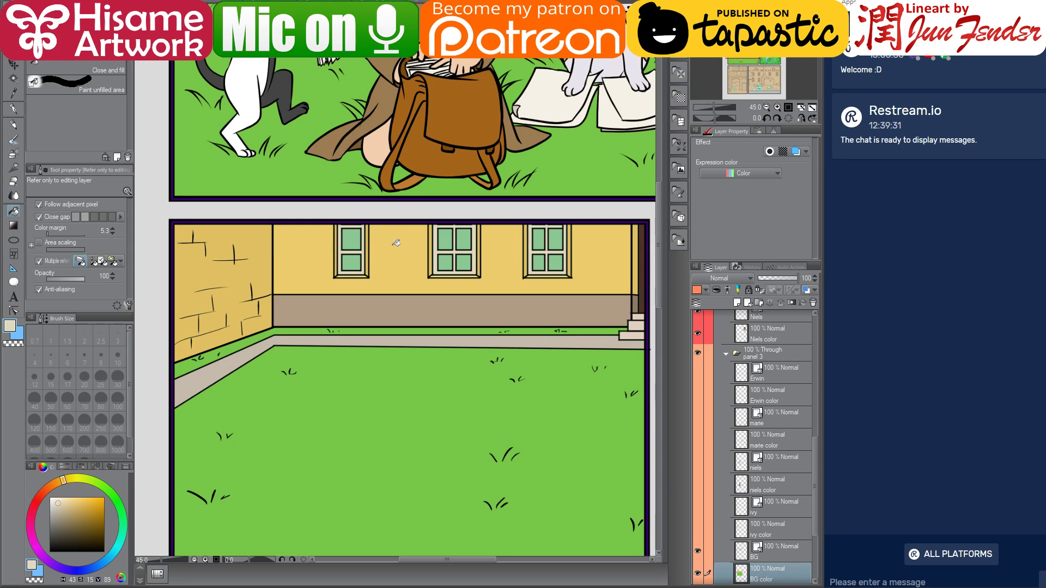
- Sample the pale grey-blue of the window glass on page_34 and fill all the panes of panel 3's three windows
key("ctrl+Tab")
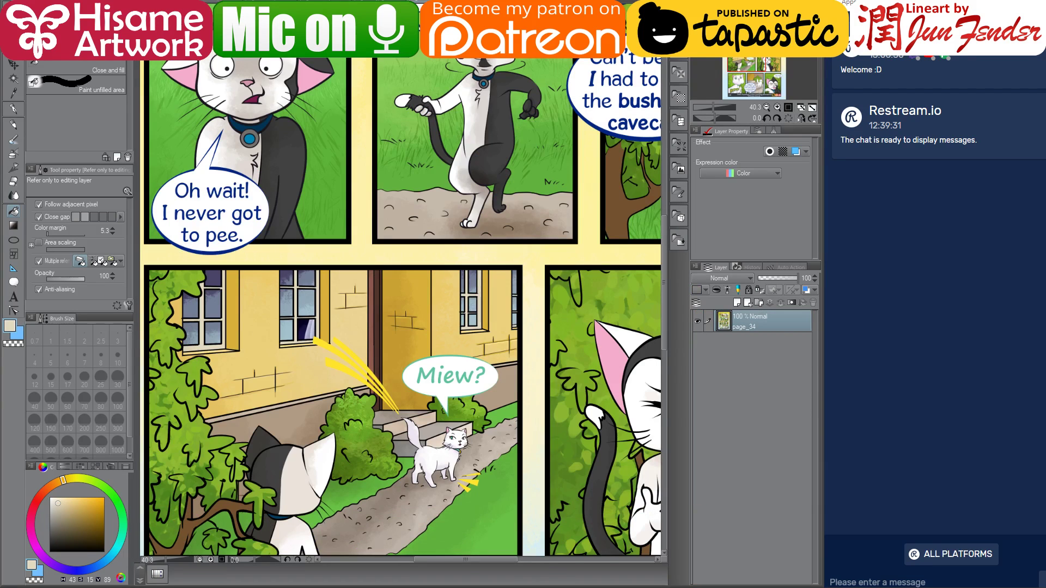
left_click(312, 300, "alt")
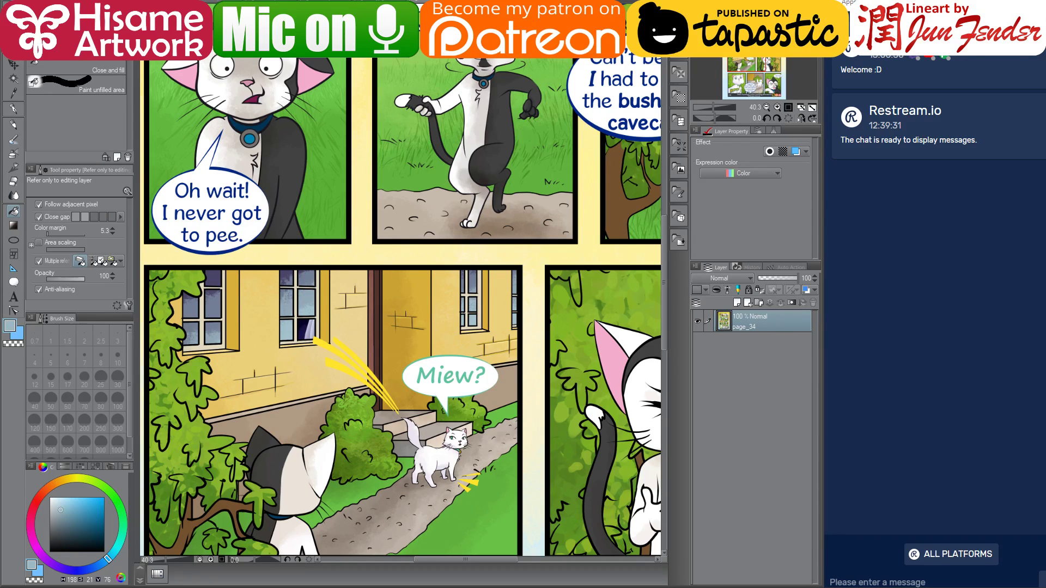
key("ctrl+Tab")
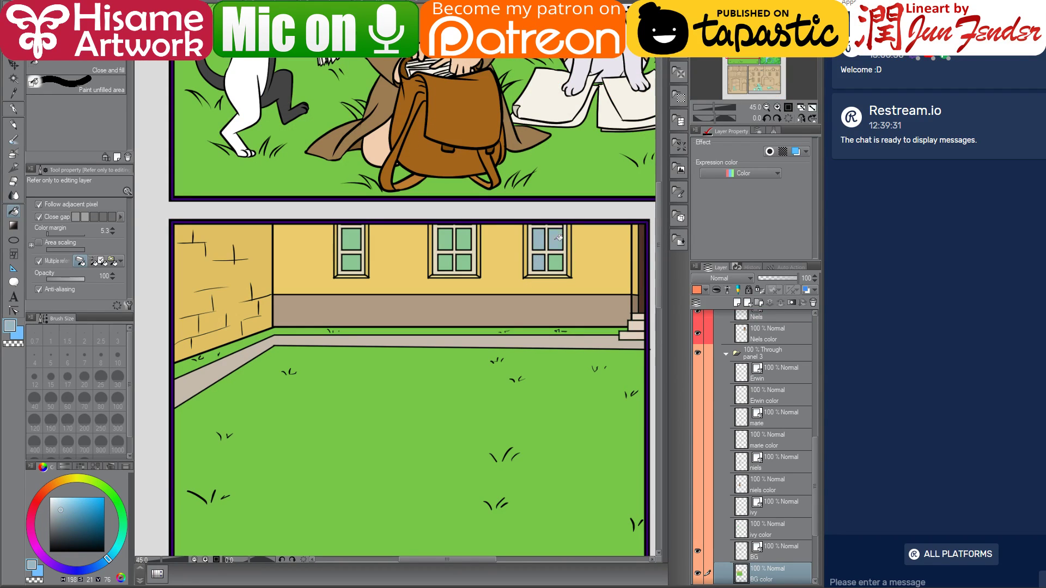
left_click(556, 258)
left_click(470, 259)
left_click(442, 263)
left_click(447, 238)
left_click(466, 237)
left_click(359, 263)
left_click(354, 240)
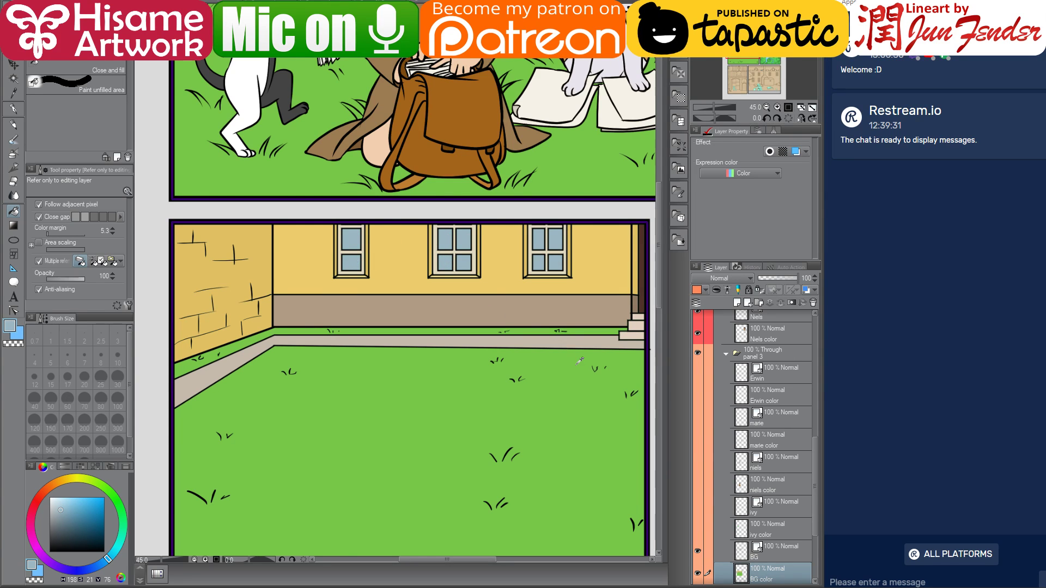
- Show panel 3's ivy and ivy color layers and make ivy color the active layer
scroll(579, 360, "down", 3)
scroll(579, 361, "up", 1)
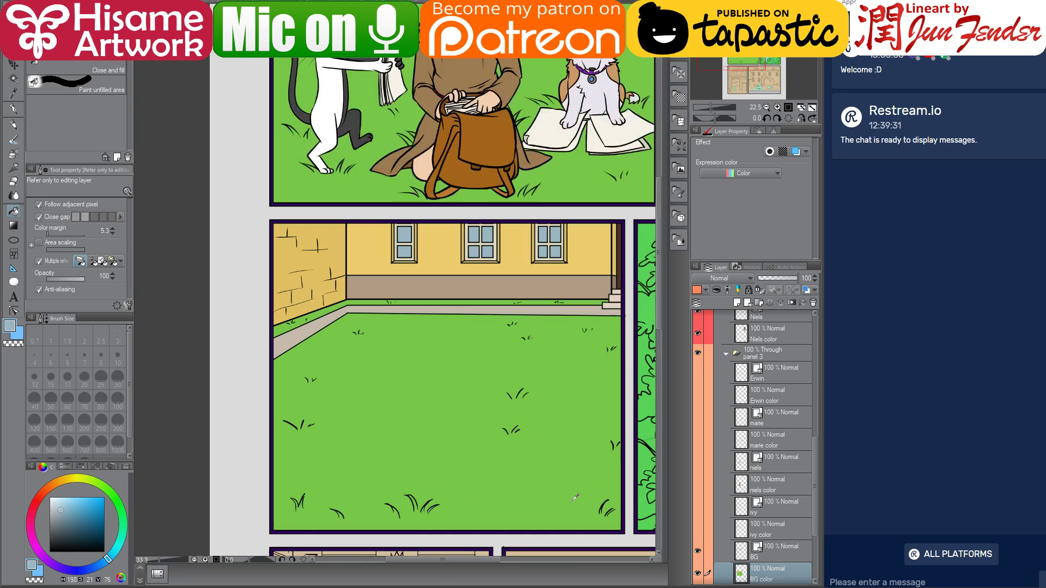
left_click(699, 508)
left_click(698, 529)
left_click(742, 531)
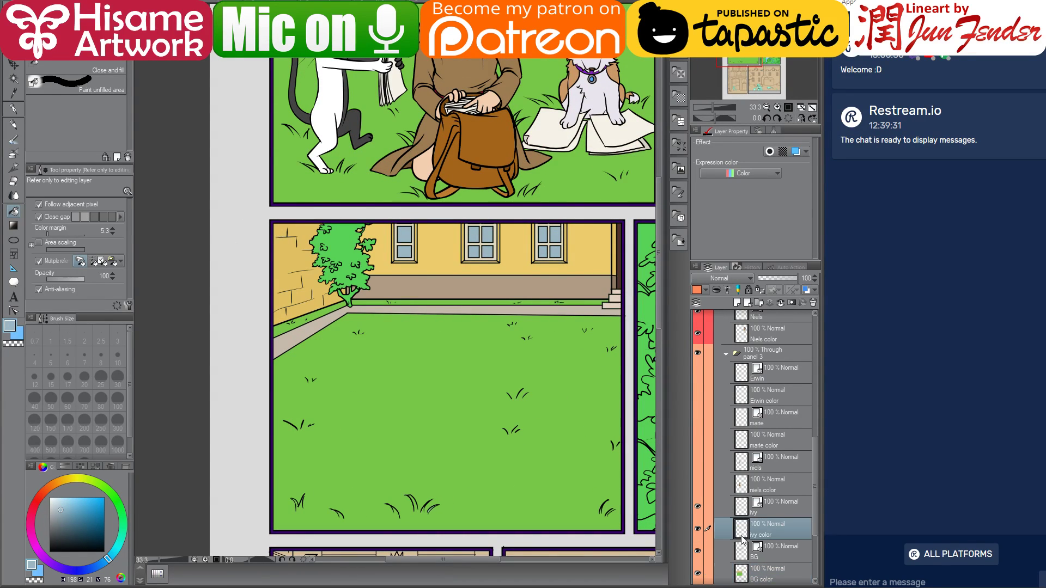
- Select the painted area of the ivy color layer and recolour the foliage green and the trunk brown, using page_34 as reference
left_click(745, 531, "ctrl")
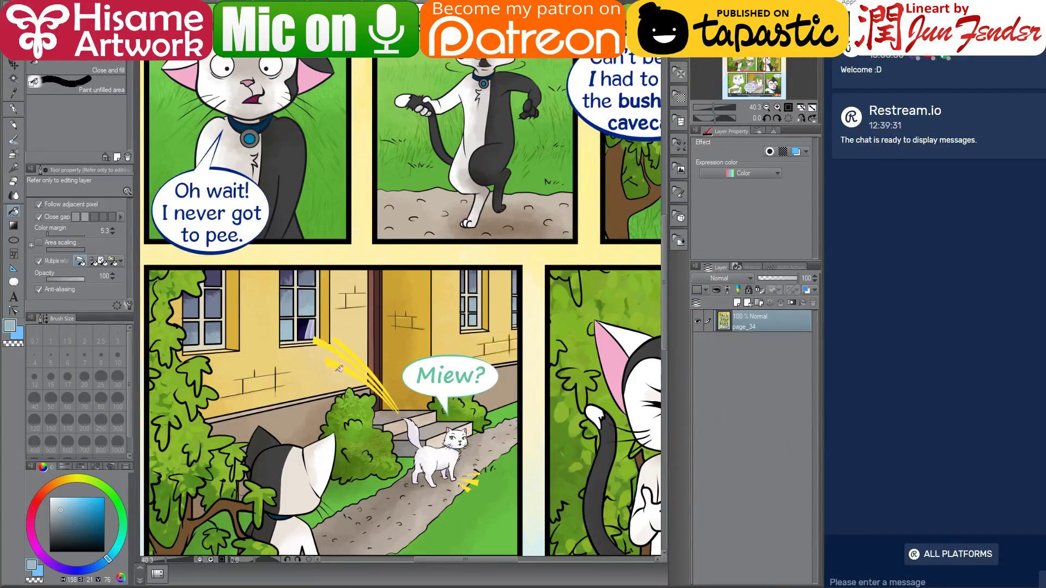
scroll(368, 327, "down", 3)
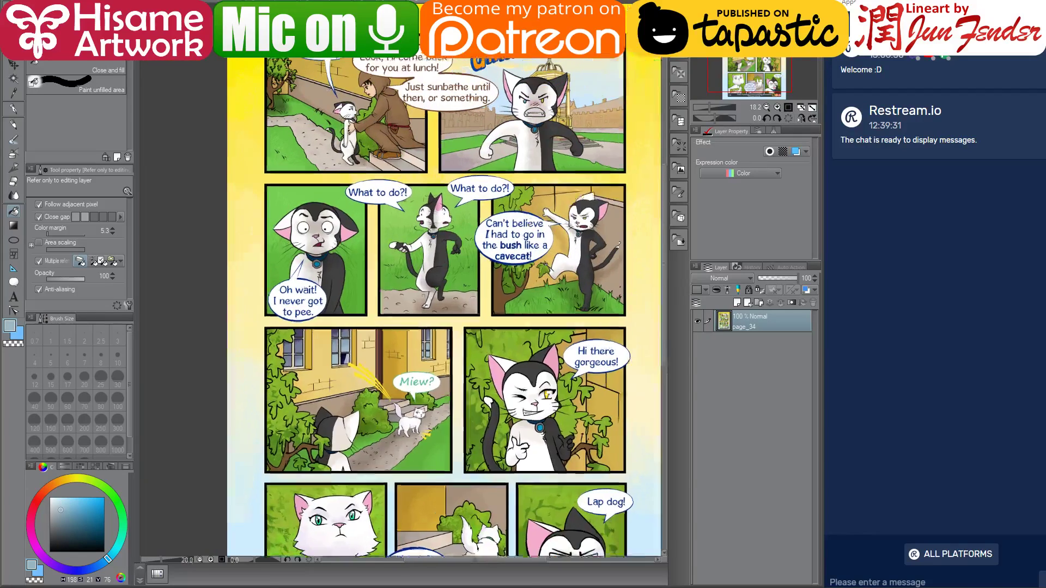
scroll(444, 305, "up", 2)
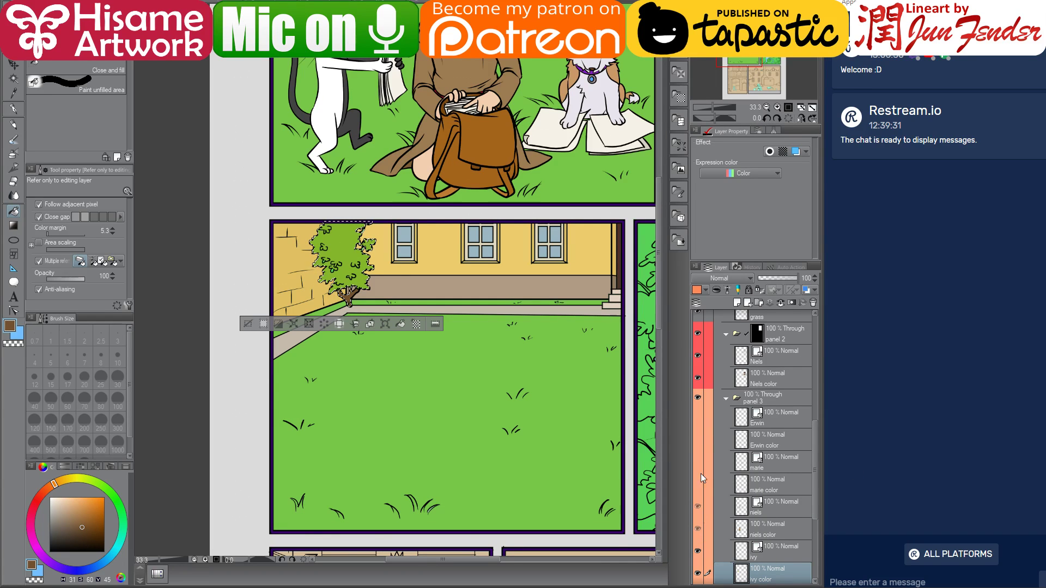
- Show all the character line and colour layers of panel 3 and clear the selection around the ivy
left_click_drag(698, 417, 697, 528)
scroll(473, 291, "down", 2)
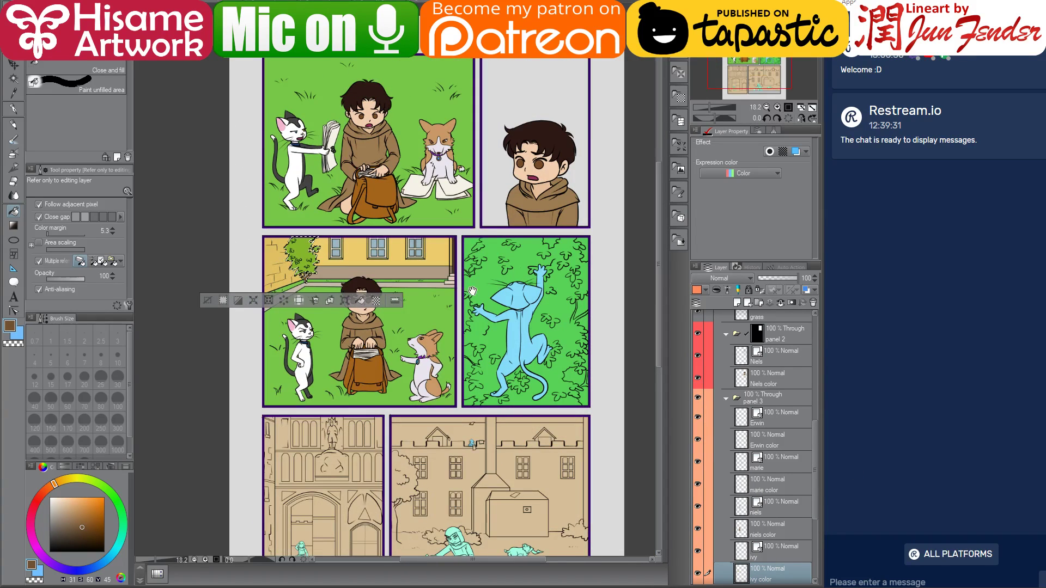
left_click_drag(473, 292, 434, 321)
key("k")
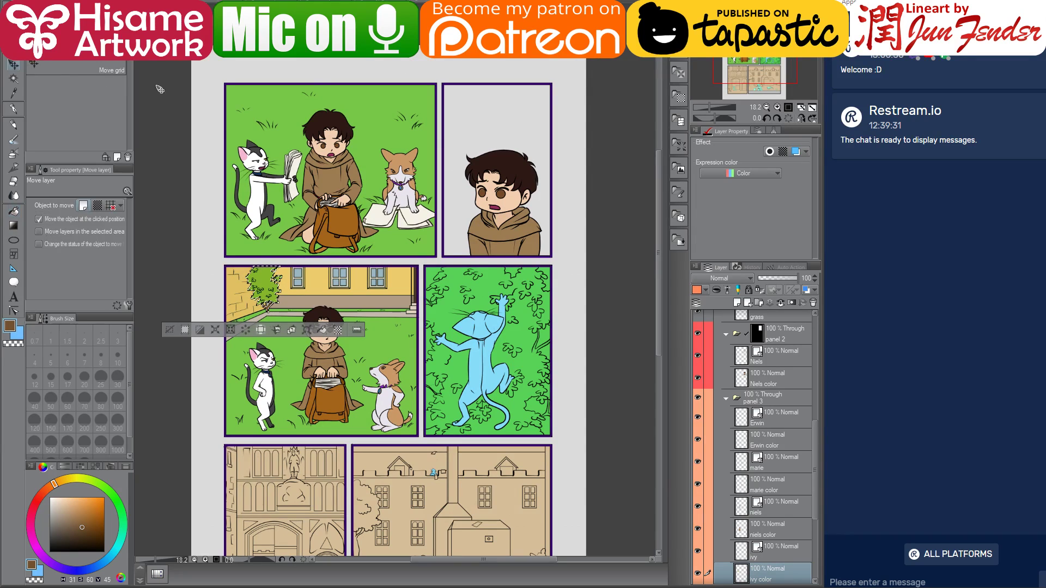
key("ctrl+d")
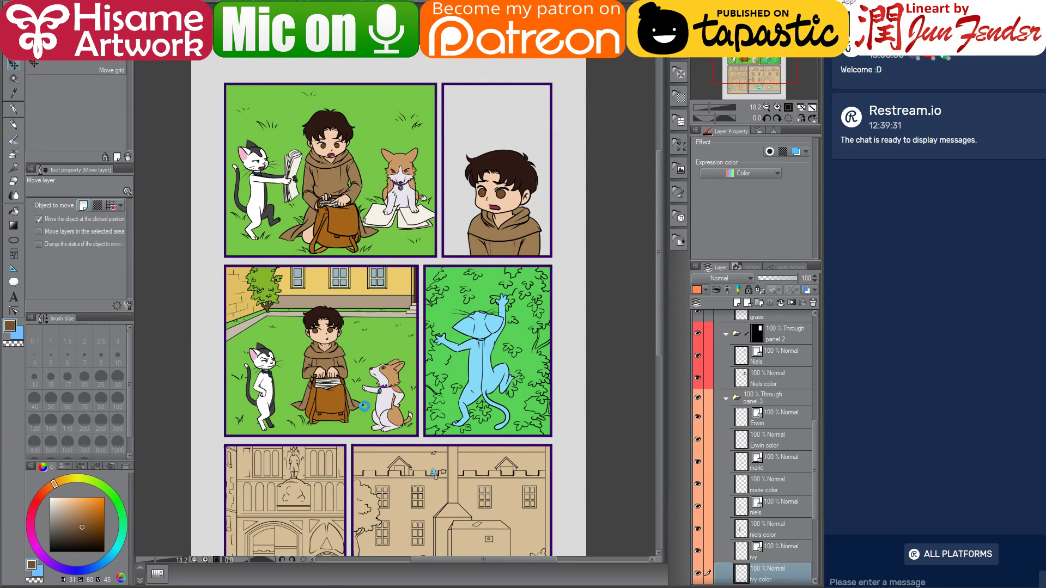
scroll(358, 406, "up", 1)
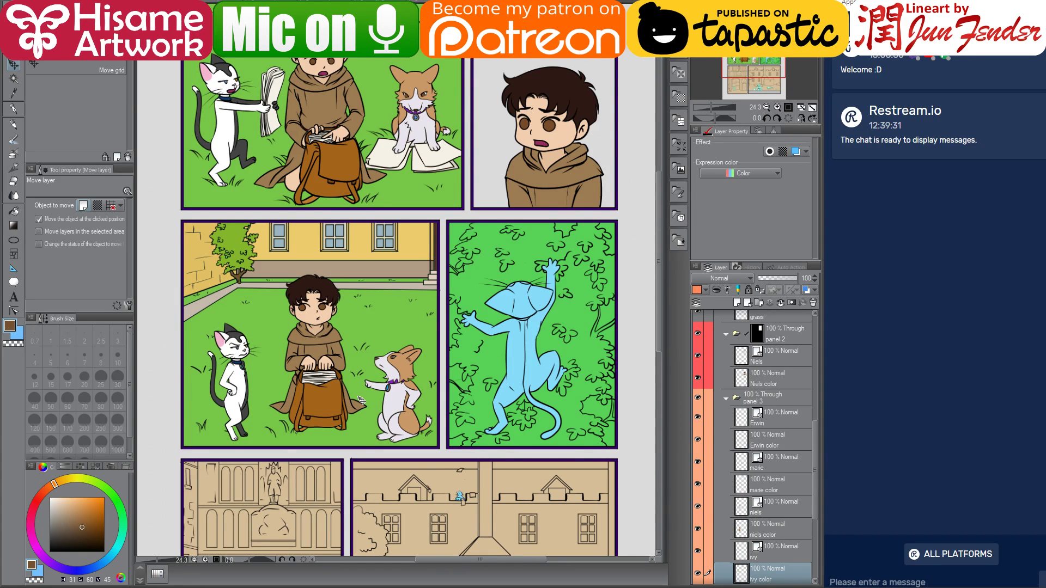
scroll(403, 414, "down", 2)
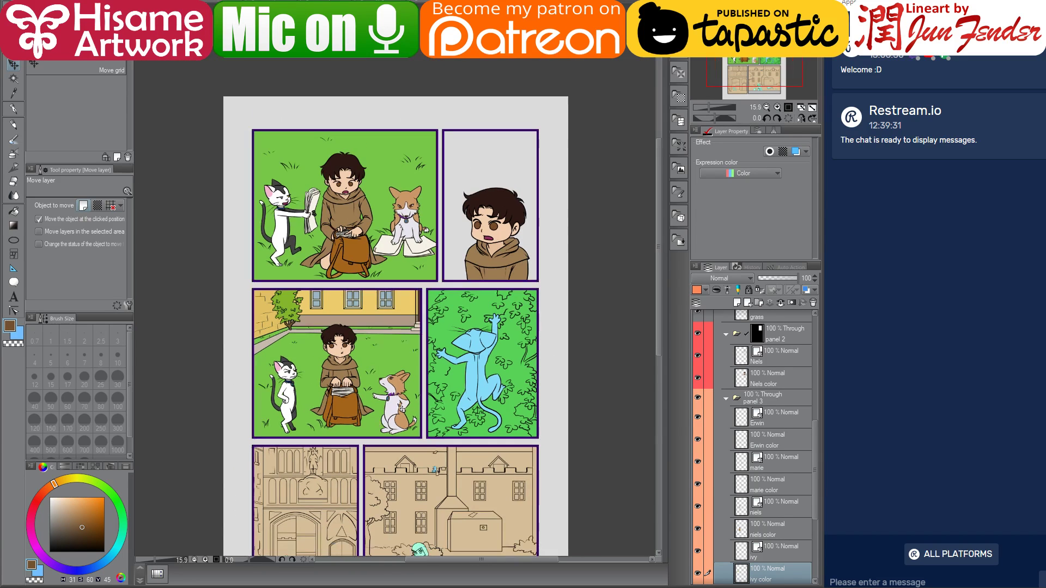
left_click_drag(419, 398, 378, 395)
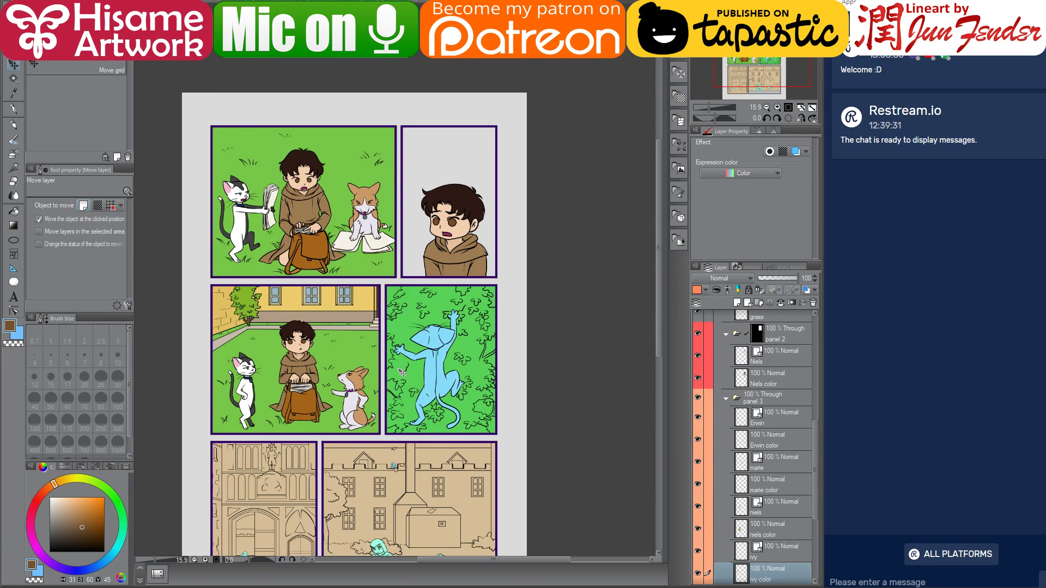
- Check the lower panels' buildings, open the world reference folder, and view the photo newt home01.jpg
scroll(330, 437, "up", 1)
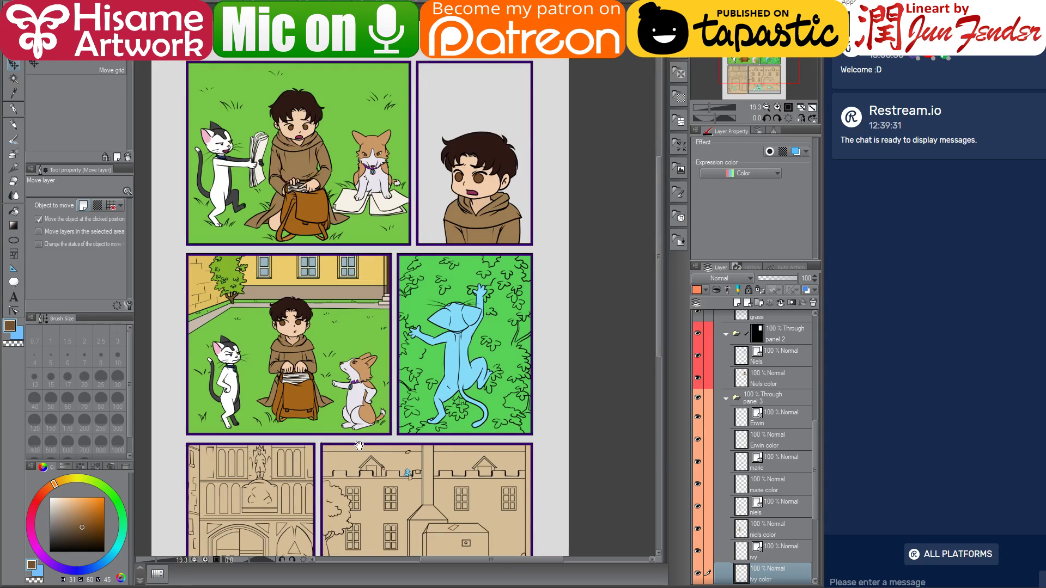
left_click_drag(357, 444, 381, 358)
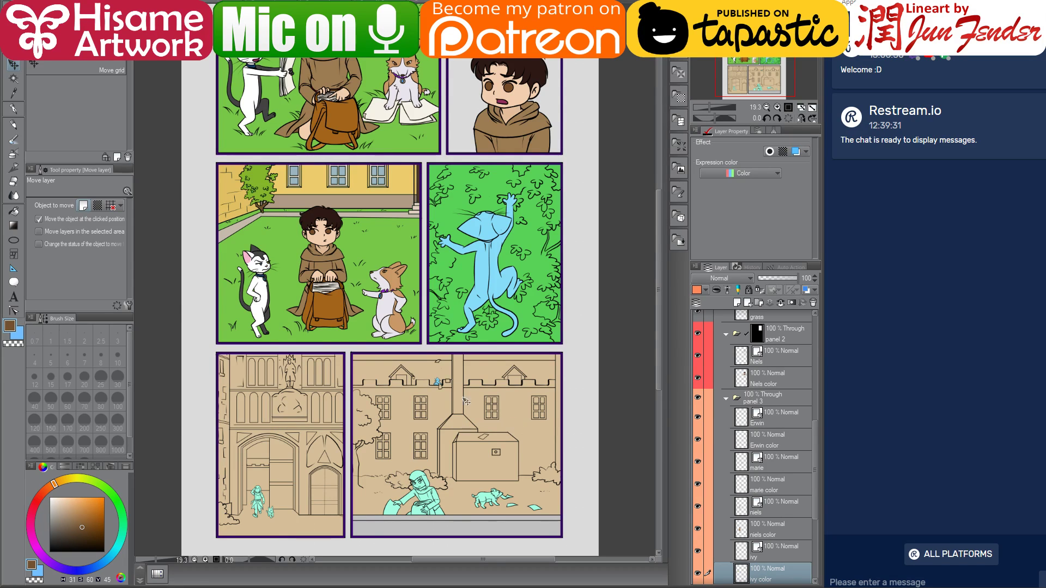
left_click_drag(473, 311, 499, 311)
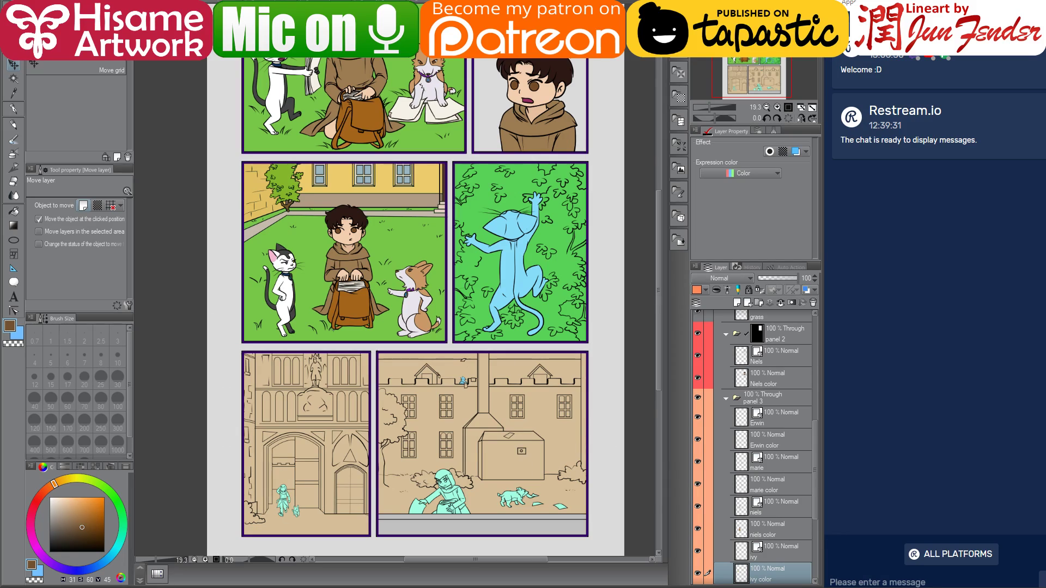
left_click(137, 585)
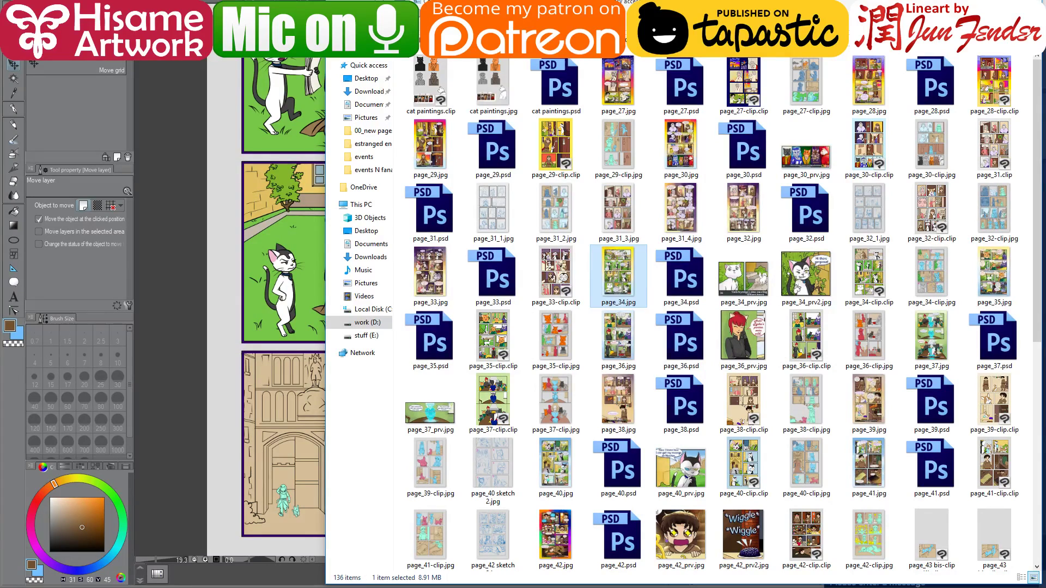
key("alt+Up")
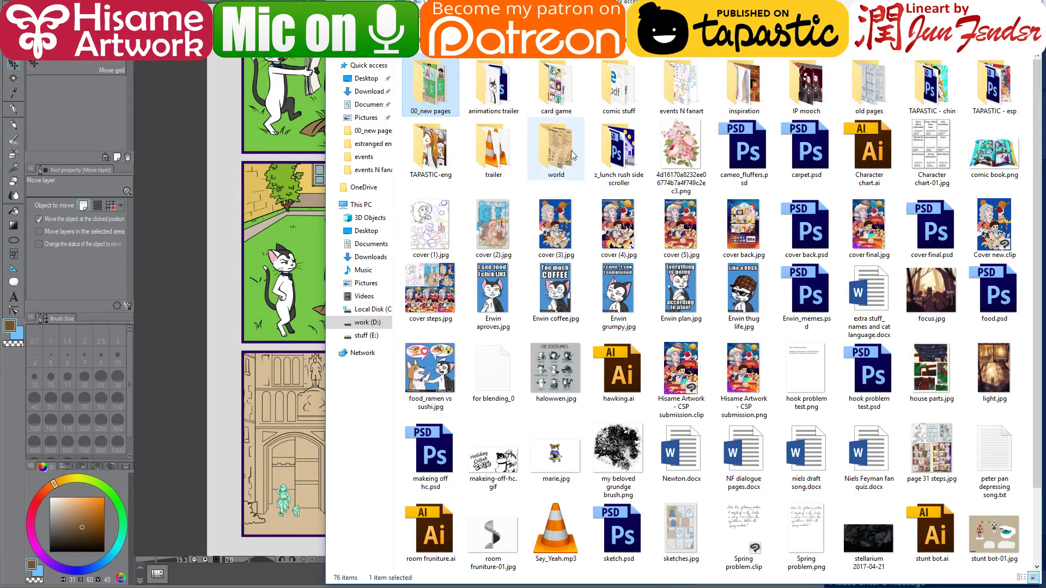
double_click(571, 155)
scroll(642, 427, "down", 10)
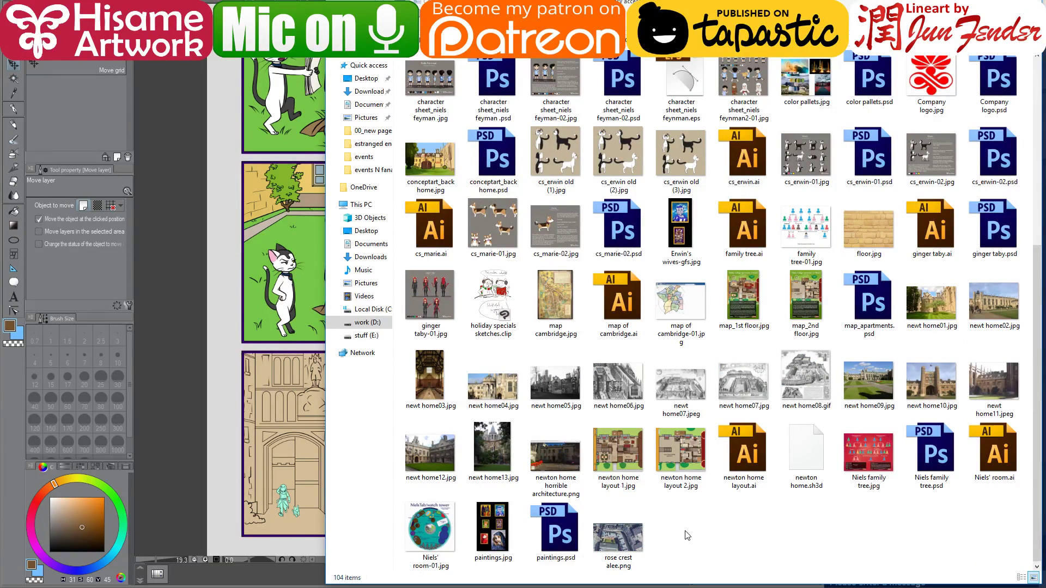
left_click(931, 318)
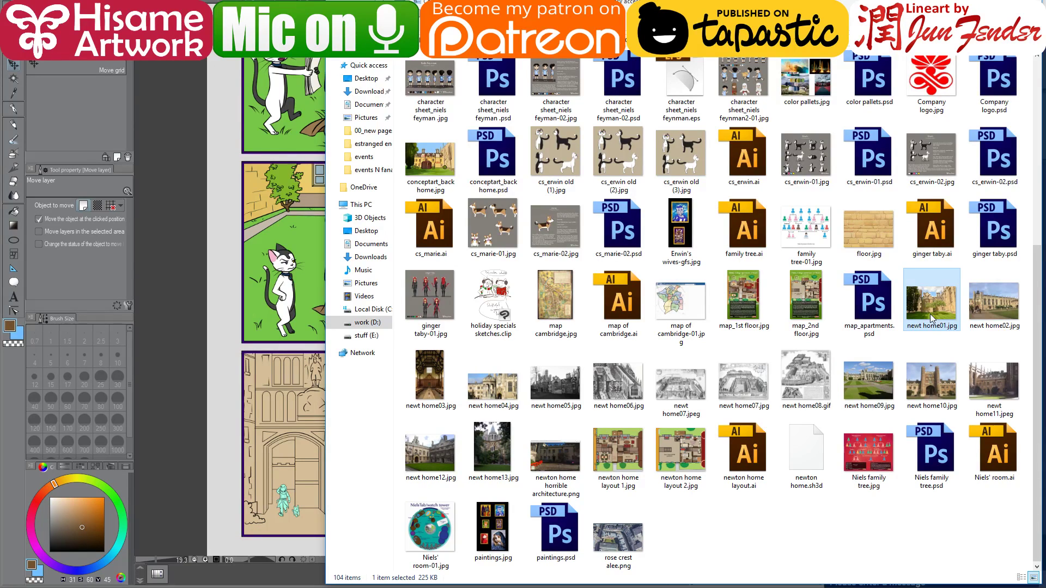
double_click(930, 315)
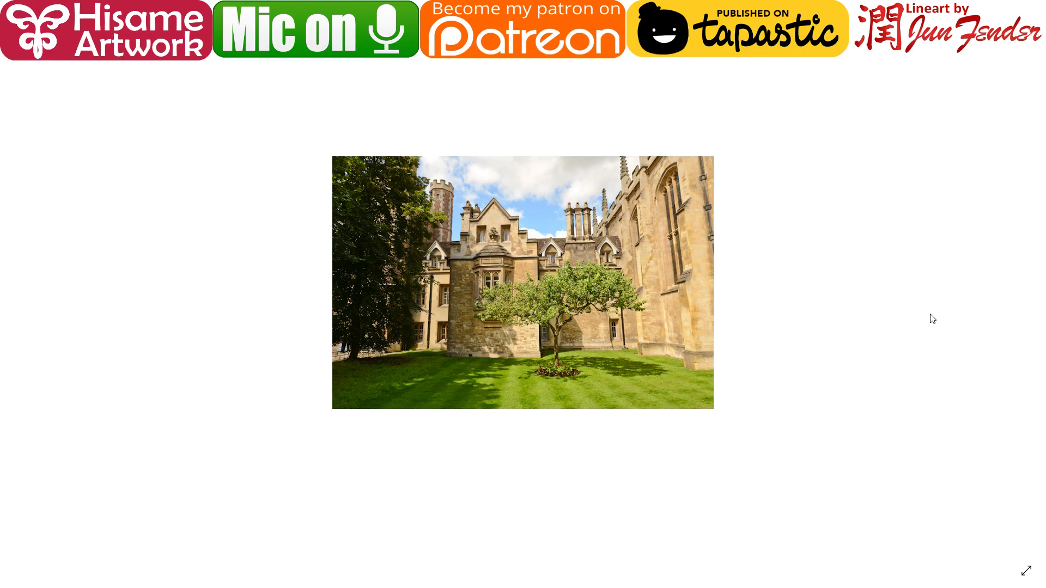
key("alt+F4")
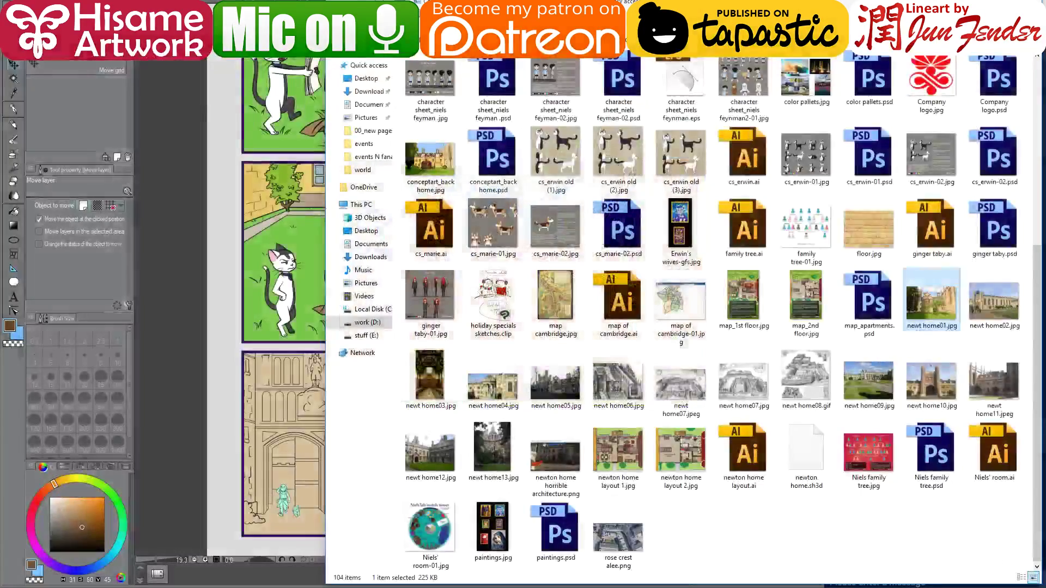
key("alt+Tab")
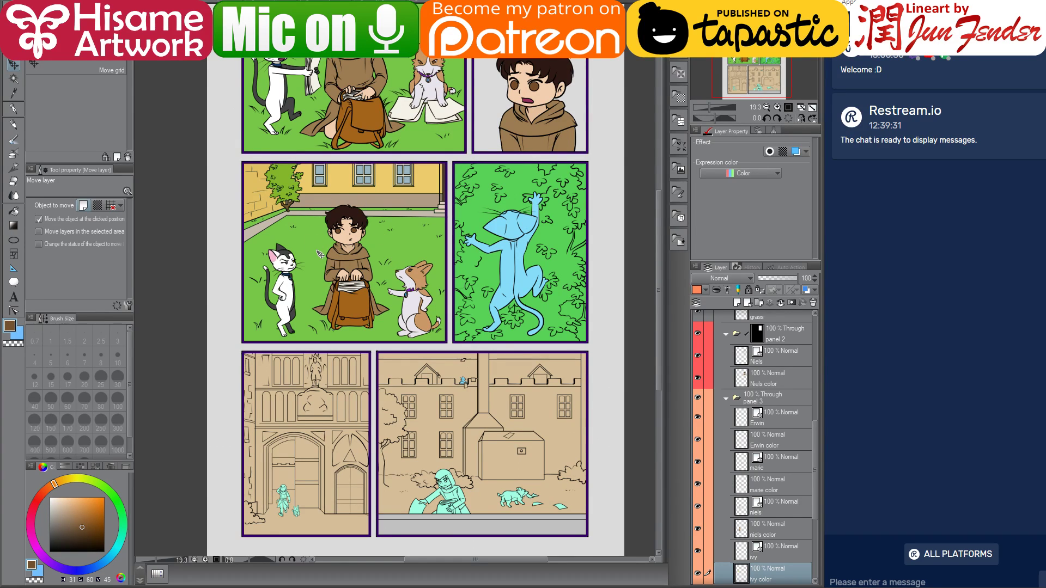
- Select the painted area of the panel 4 cat's color layer and paint the whole cat dark grey, sampled from the page, with the G-pen
key("r")
left_click(522, 278)
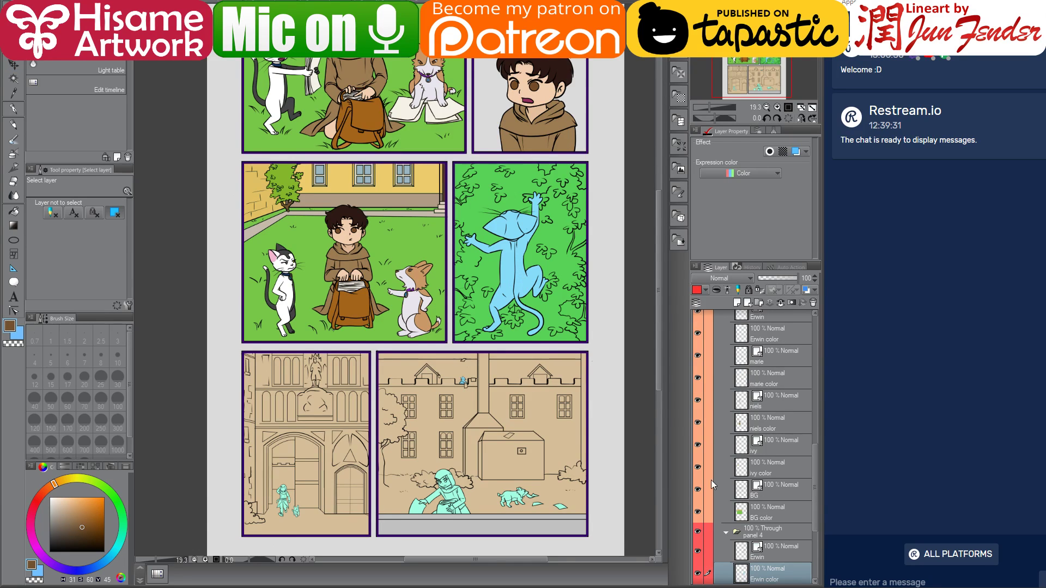
left_click(745, 577, "ctrl")
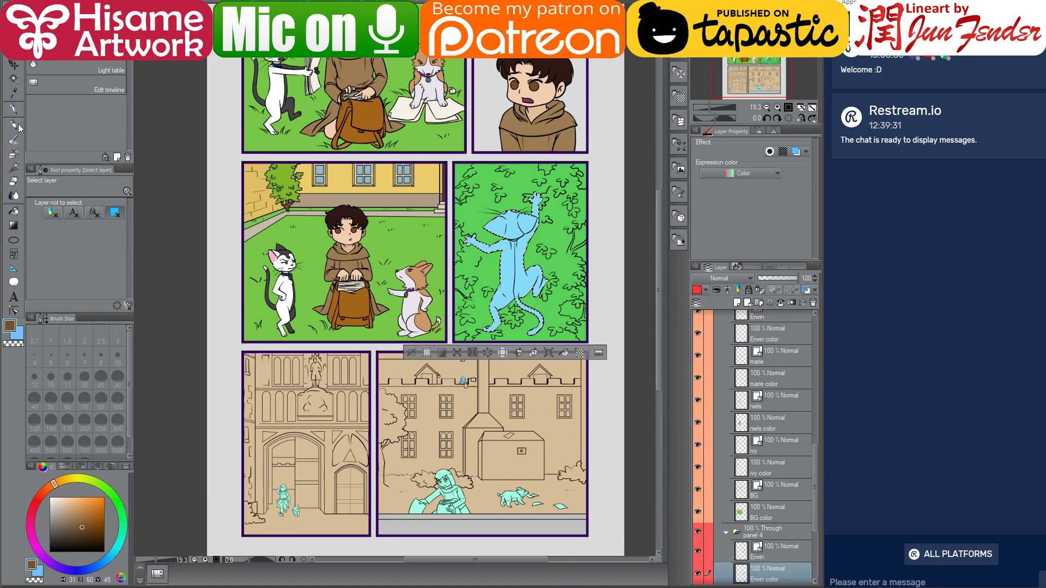
left_click(13, 108)
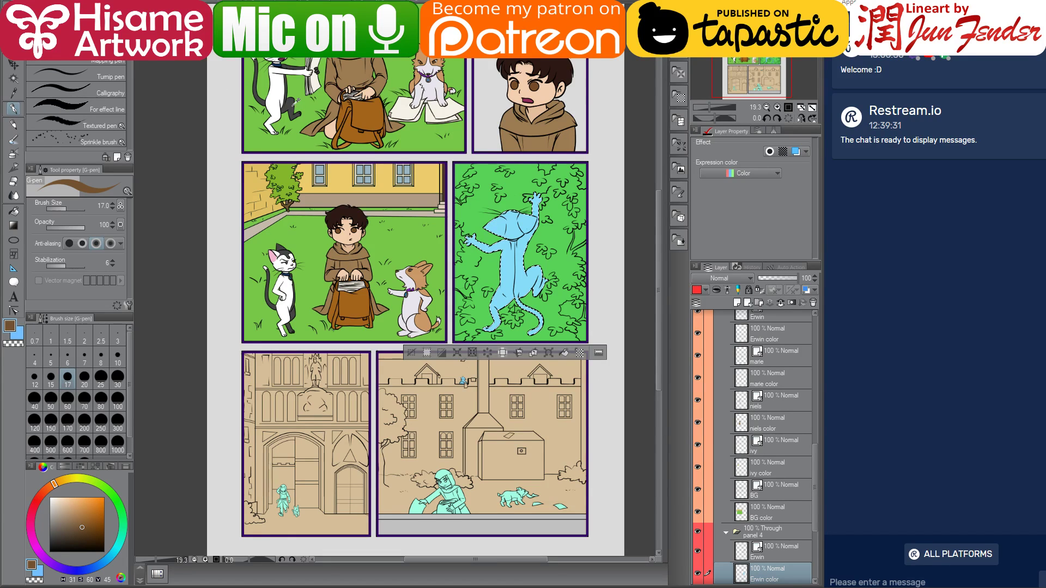
left_click(604, 328, "alt")
key("bracketright")
key("bracketright")
key("bracketright")
key("bracketright")
key("bracketright")
key("bracketright")
key("bracketright")
key("bracketright")
key("bracketright")
key("bracketright")
key("bracketright")
key("bracketright")
key("bracketright")
key("bracketright")
key("bracketright")
key("bracketright")
key("bracketright")
key("bracketright")
key("bracketright")
key("bracketright")
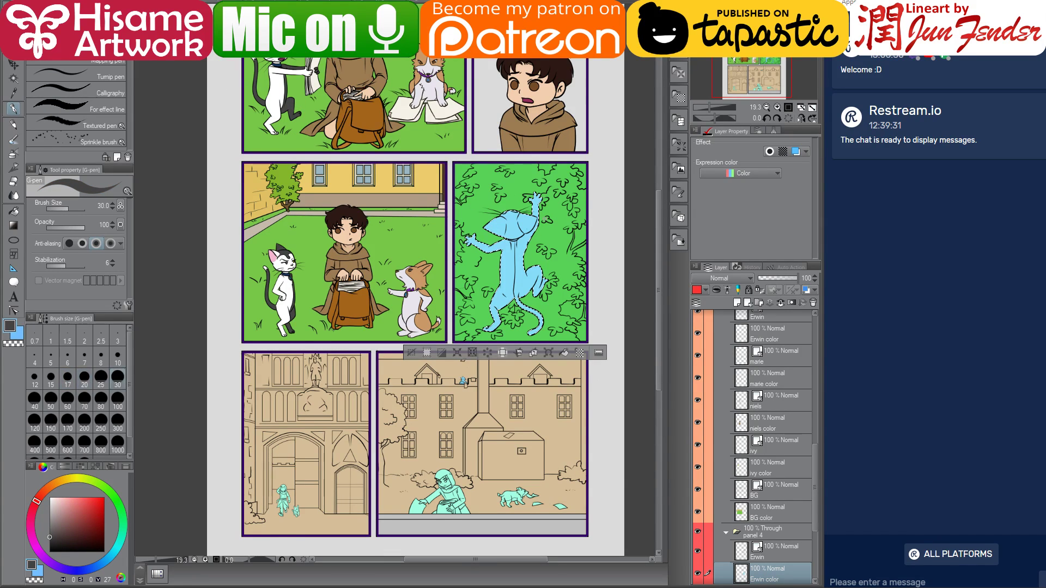
mouse_move(545, 218)
left_mouse_down()
mouse_move(523, 251)
mouse_move(542, 311)
left_mouse_up()
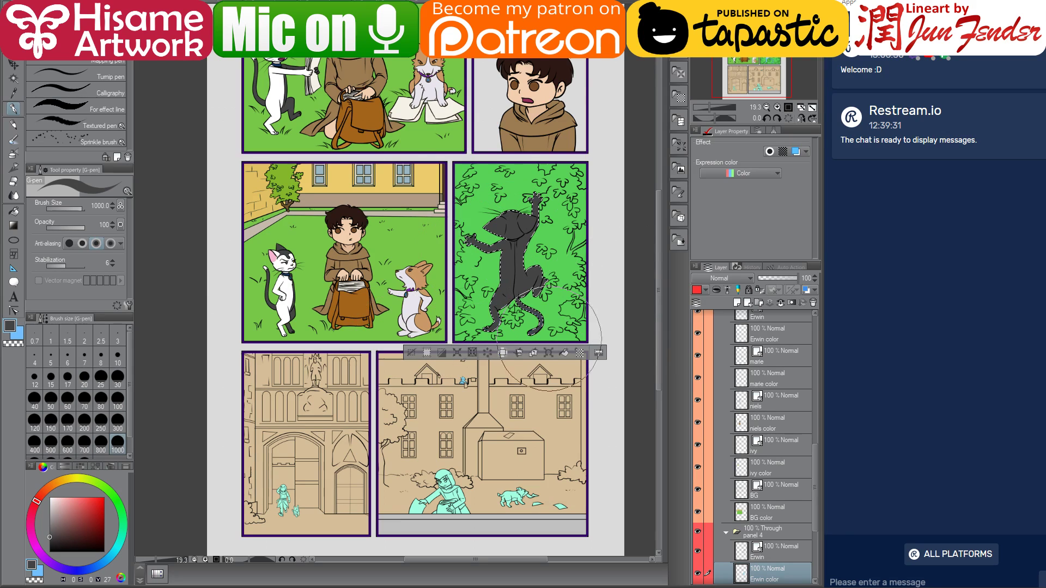
- Fill the right half of panel 4's cat white, including its raised arm, right leg and tail, instead of the left half
left_click(50, 497)
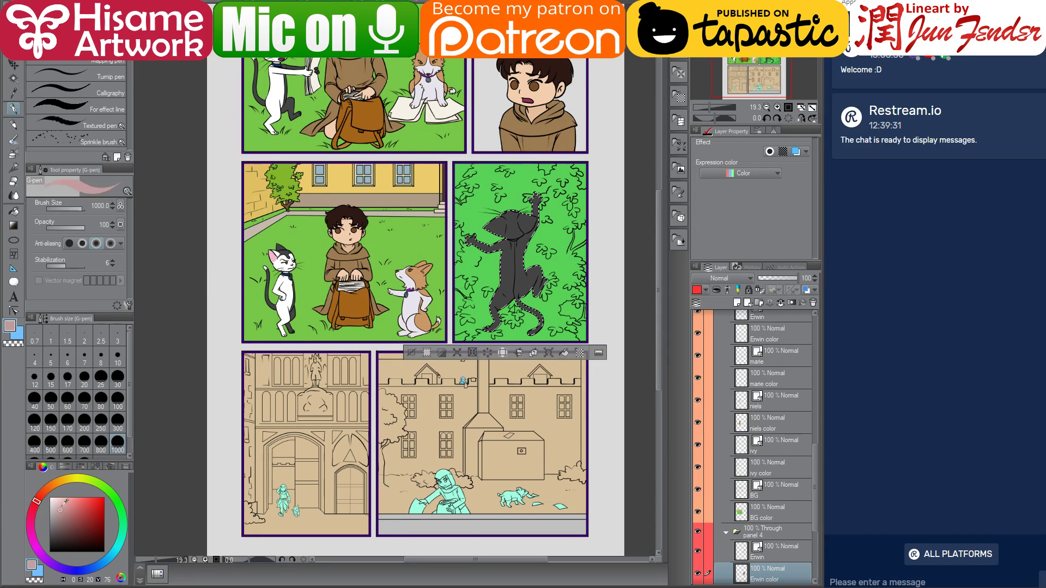
left_click(13, 211)
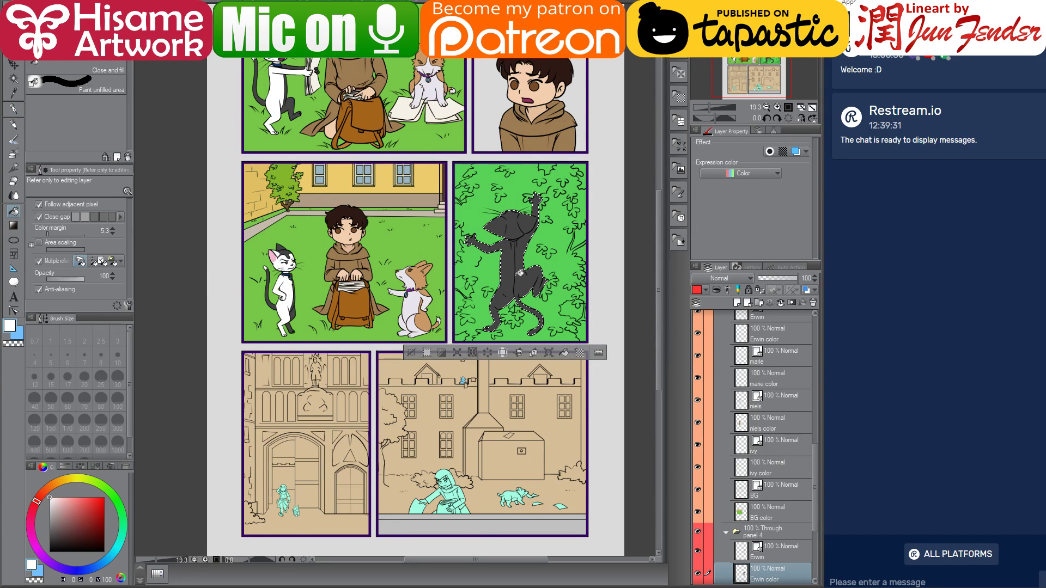
left_click(481, 264)
scroll(510, 203, "up", 3)
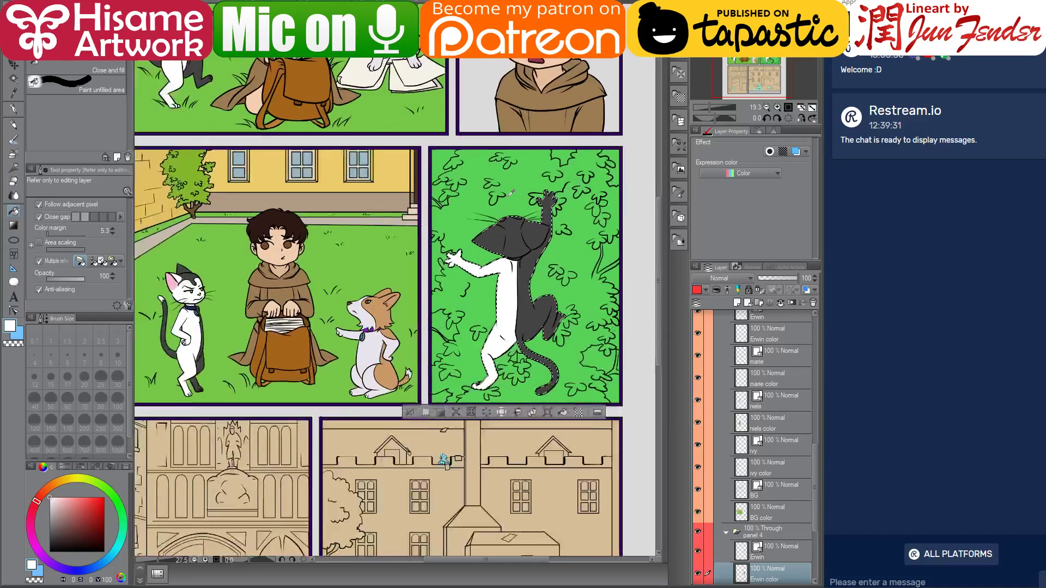
key("ctrl+z")
left_click(537, 288)
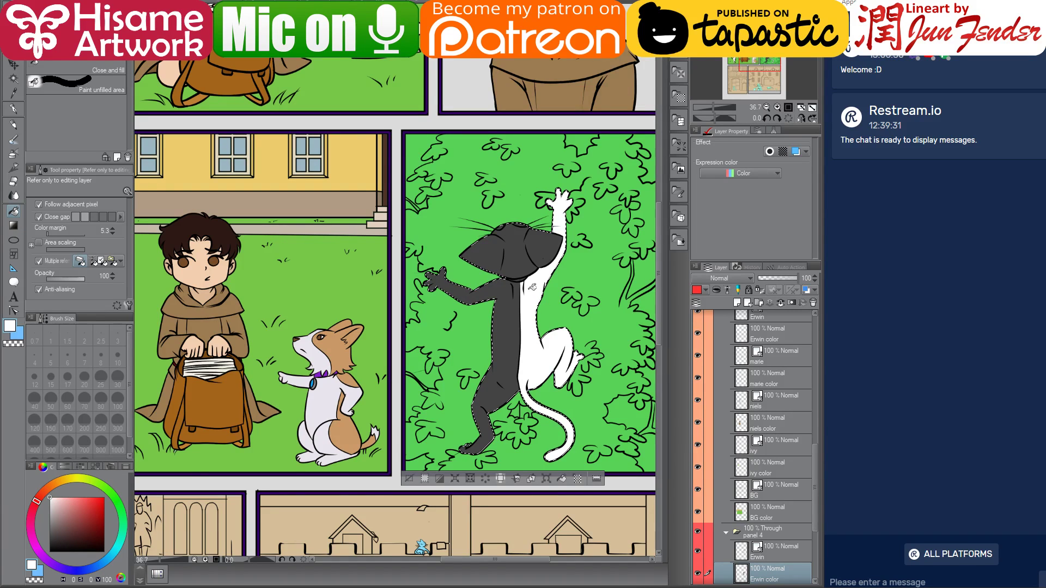
- Reshape the vector line down the cat's back with control points so its lower end joins the right edge of the tail's base
scroll(555, 376, "up", 4)
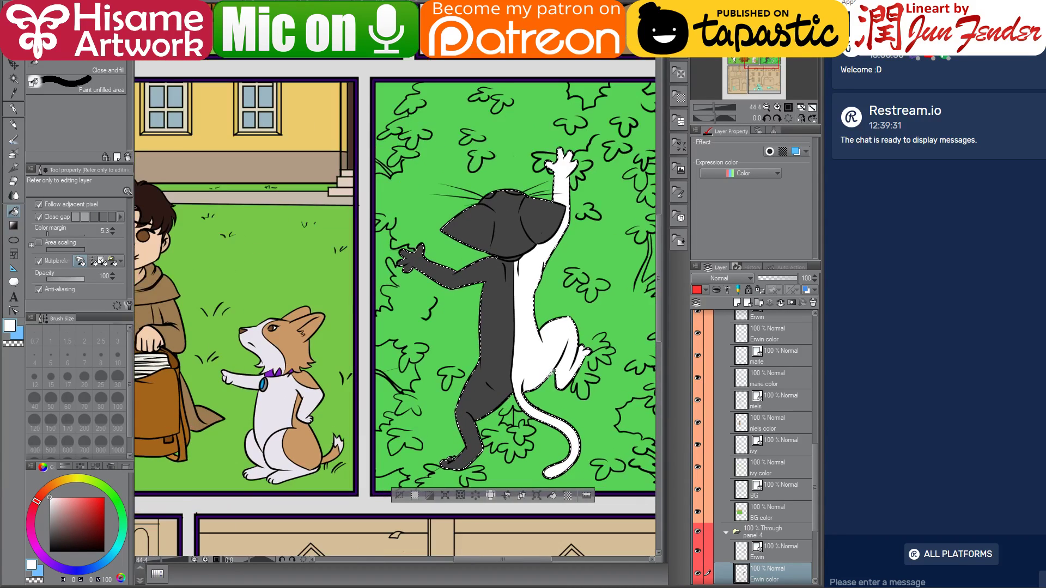
scroll(506, 372, "up", 1)
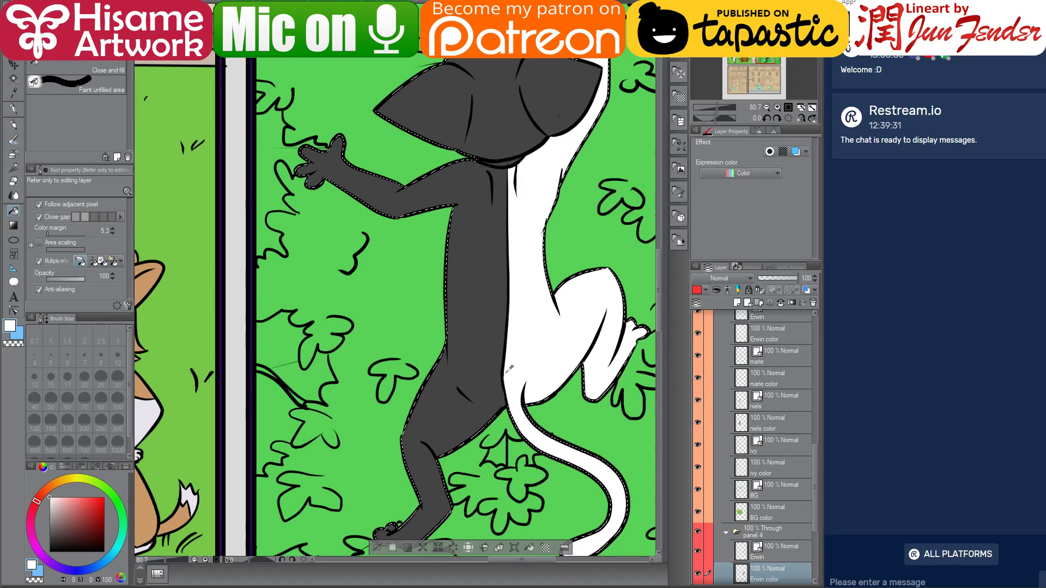
left_click(13, 312)
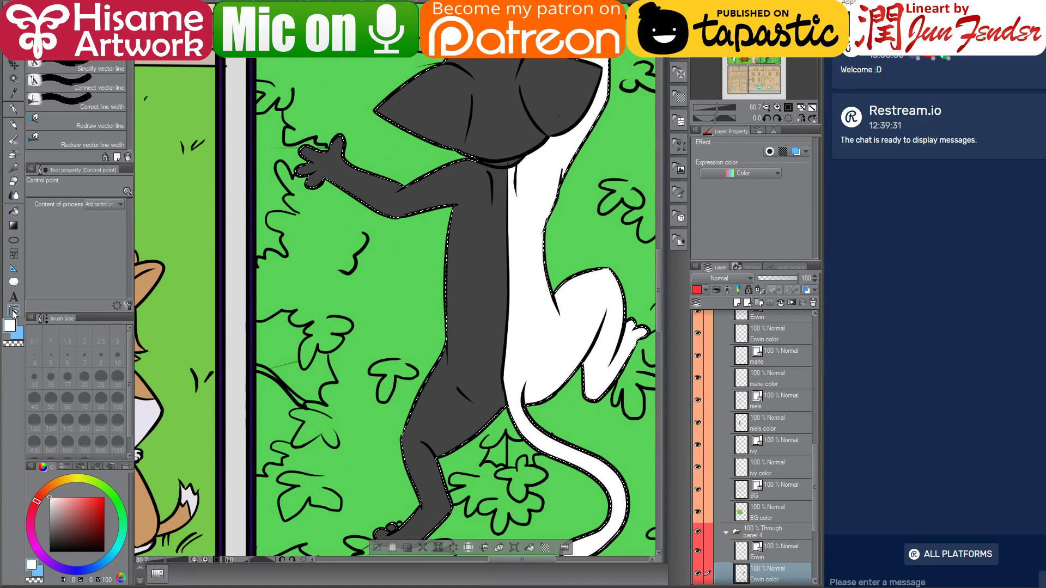
left_click(508, 383)
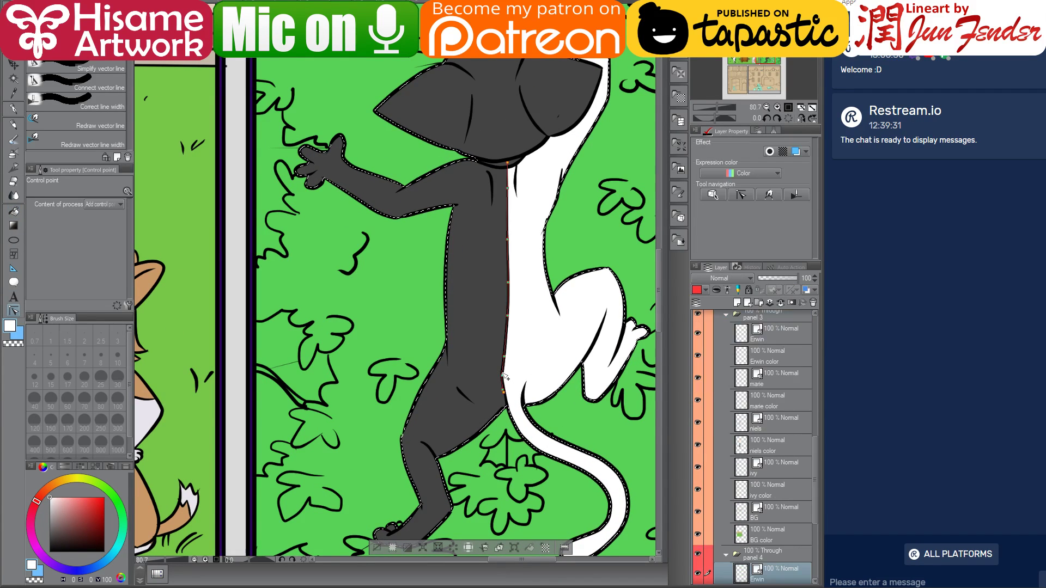
left_click(505, 386)
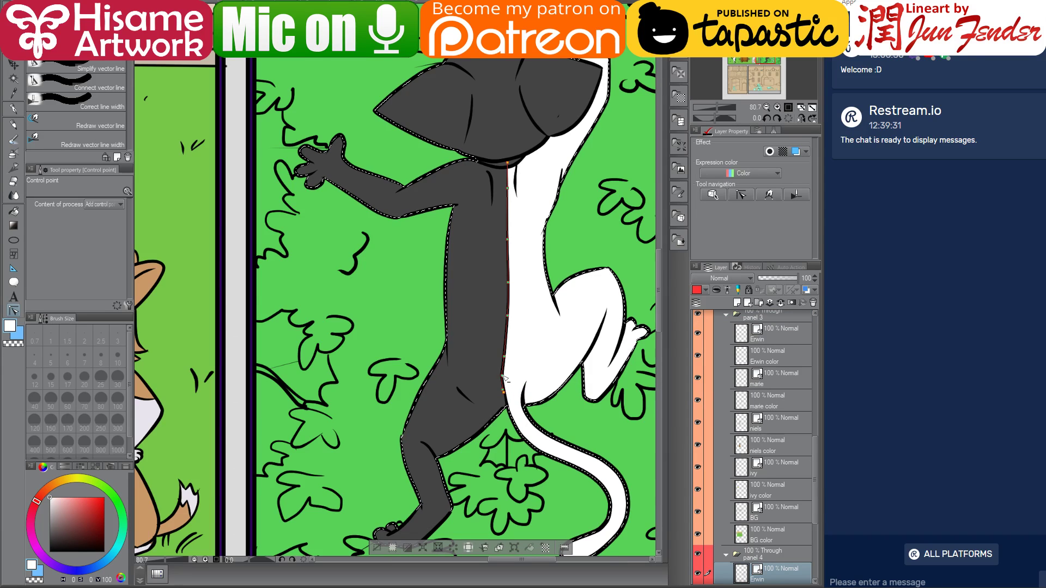
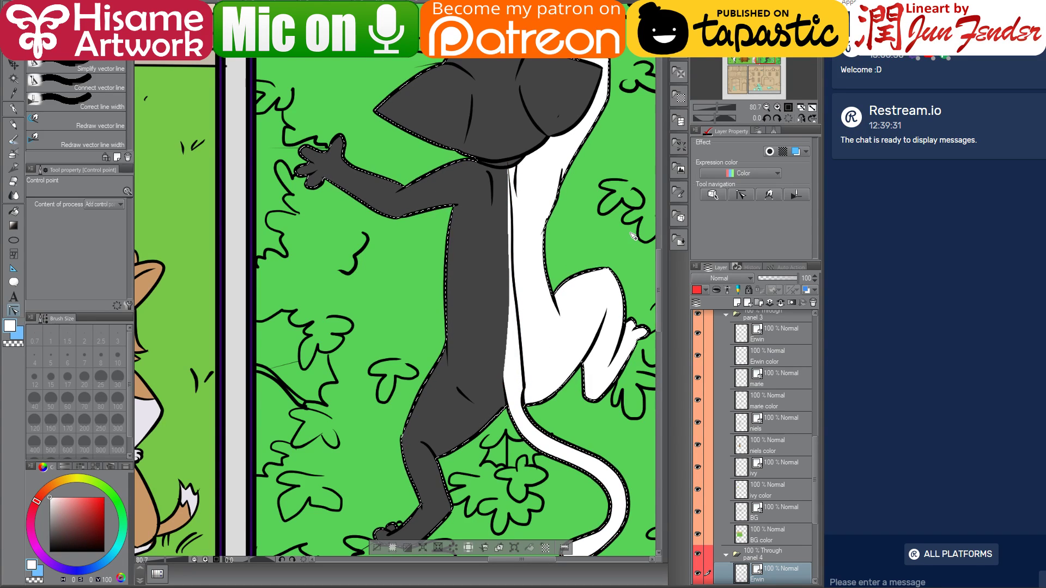
left_click_drag(597, 275, 509, 158)
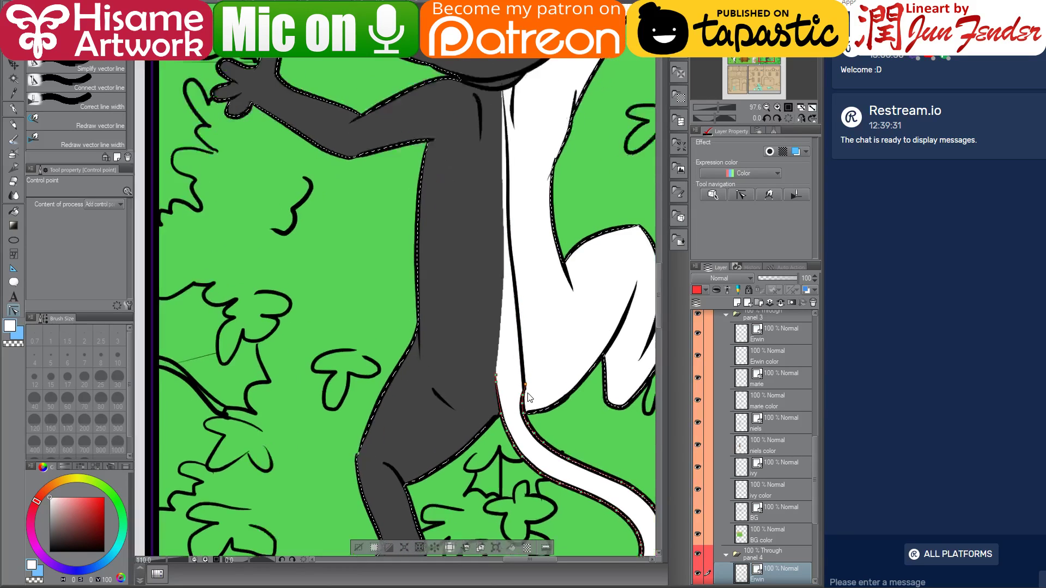
scroll(528, 402, "up", 3)
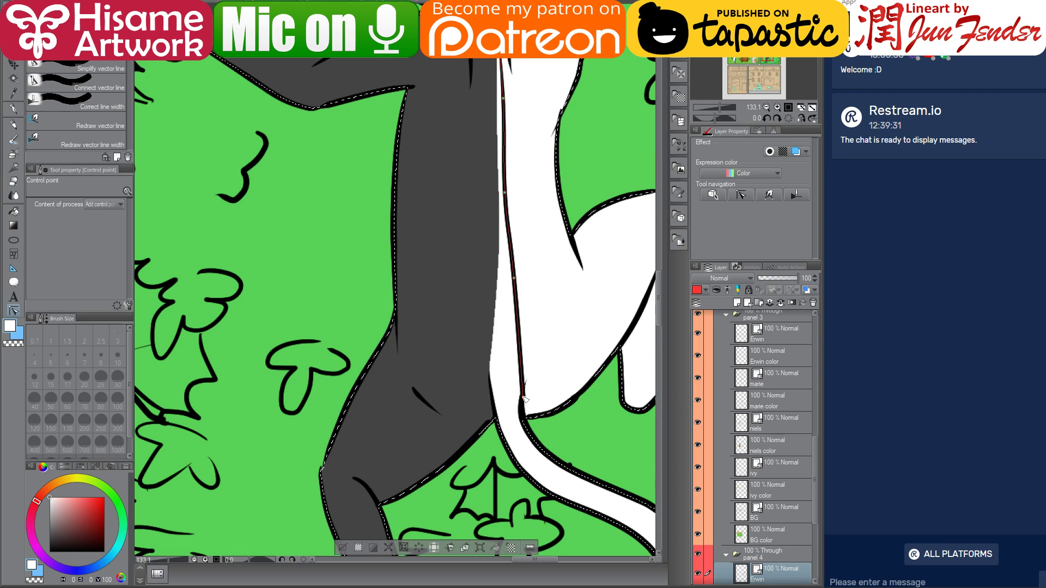
left_click(523, 339)
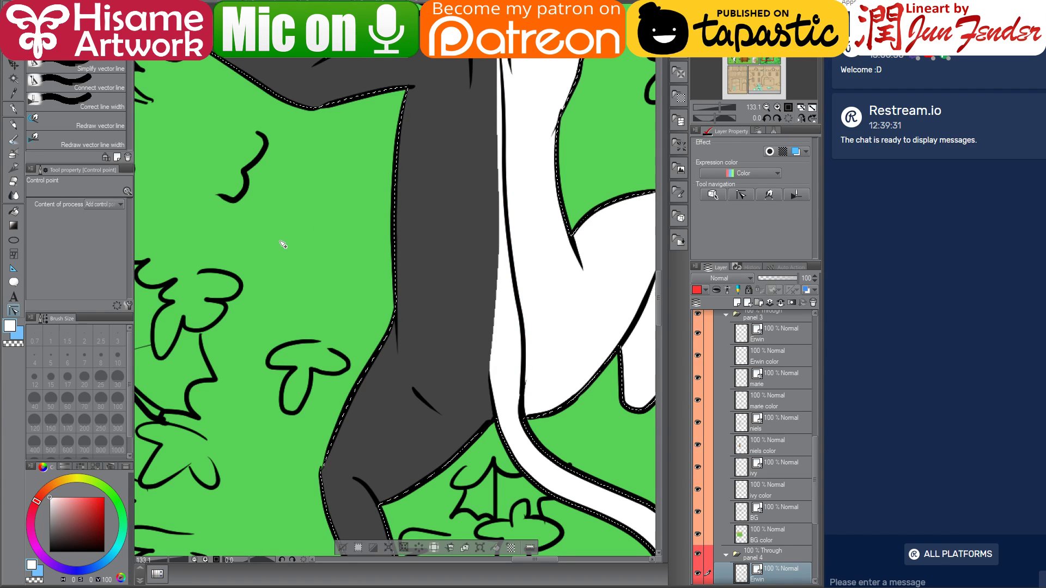
- Adjust the upper end of the cat's back line so it runs up to the underside of the head
left_click_drag(283, 245, 354, 410)
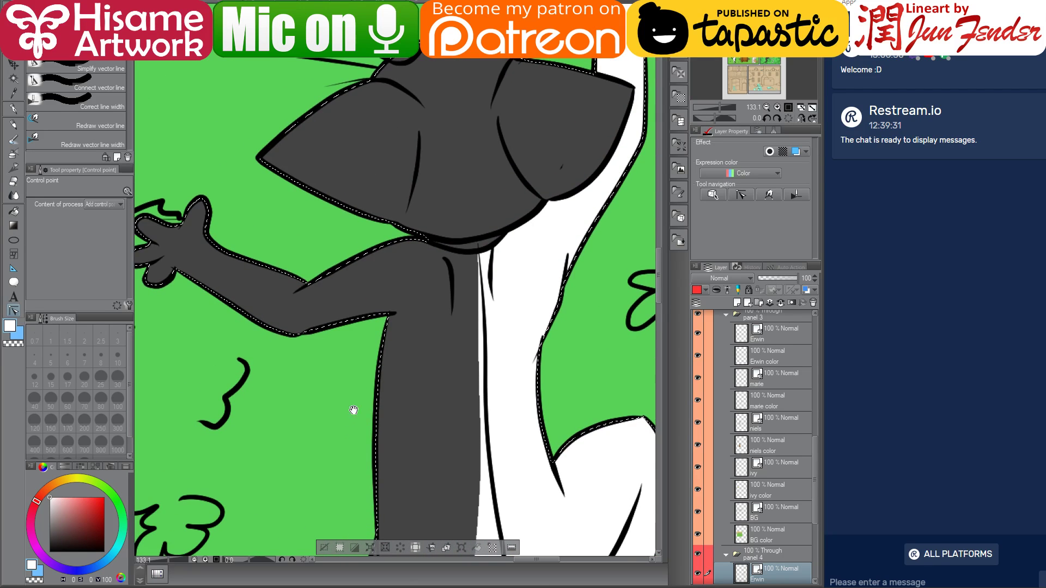
left_click(493, 300)
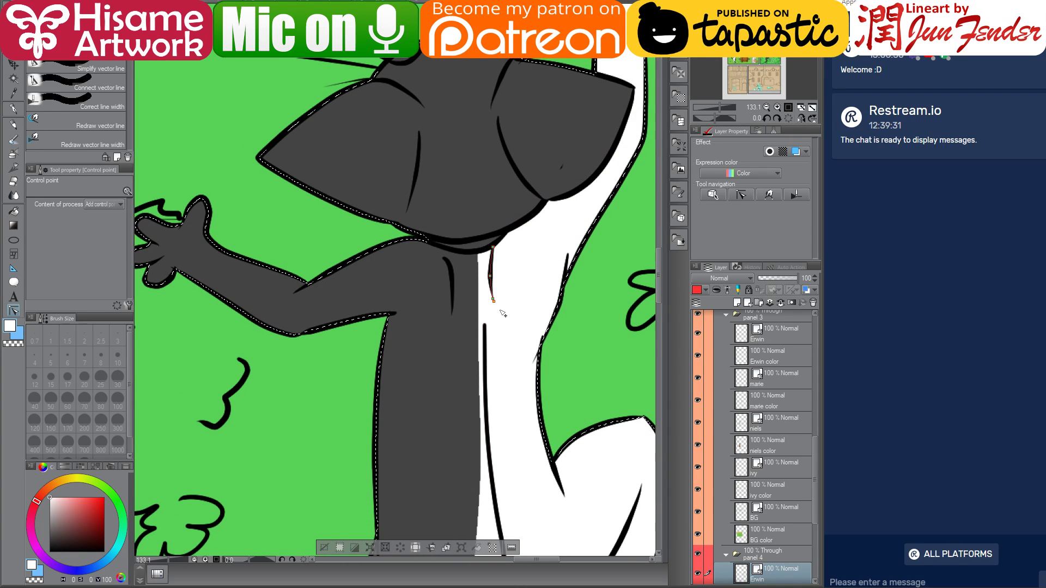
left_click_drag(485, 326, 481, 254)
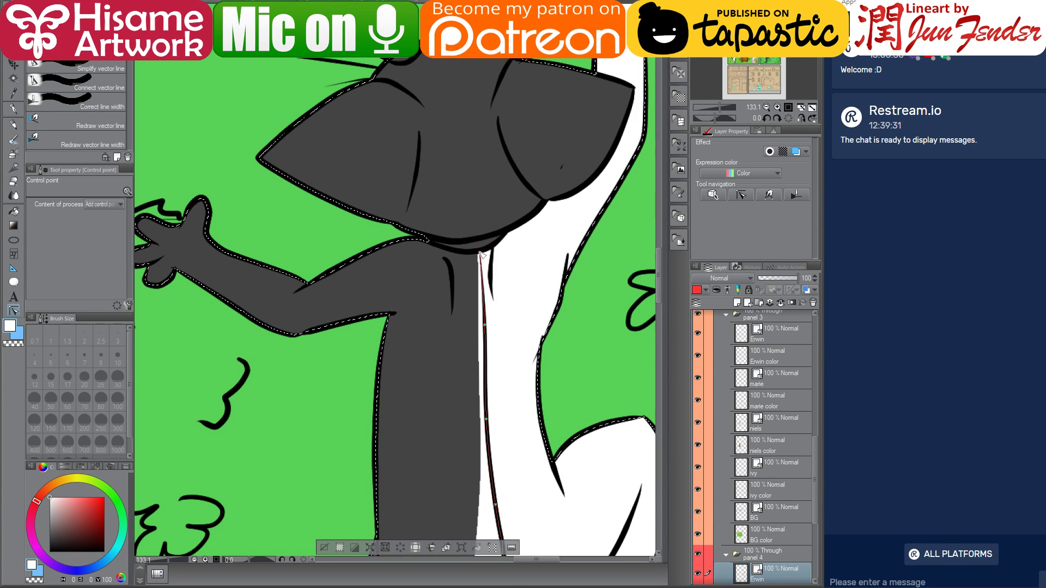
- Extend the line on the cat's head beside the right ear in a curve down to the neck, meeting the back line
left_click_drag(478, 141, 483, 203)
left_click(488, 204)
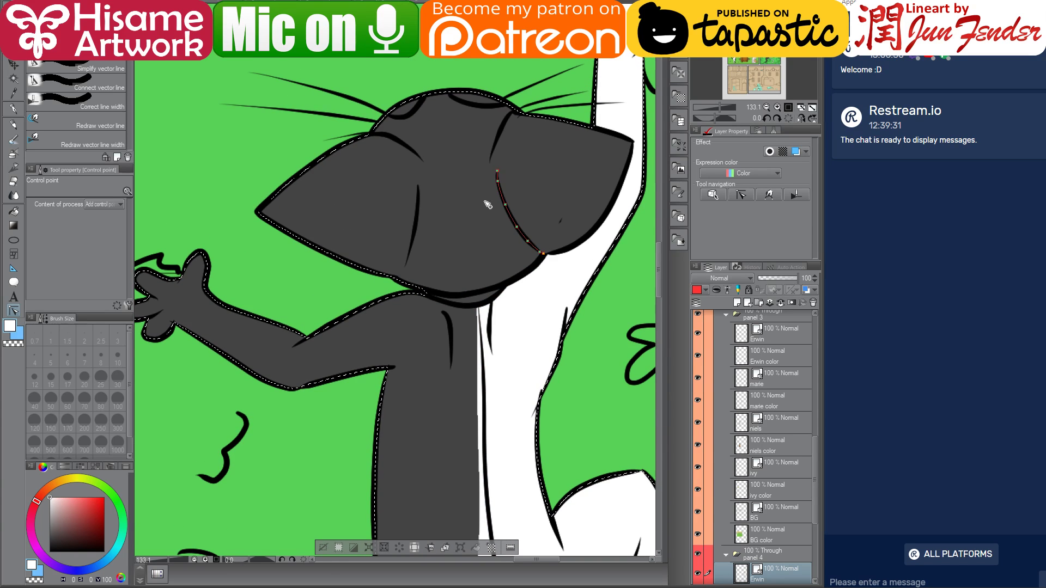
left_click(13, 108)
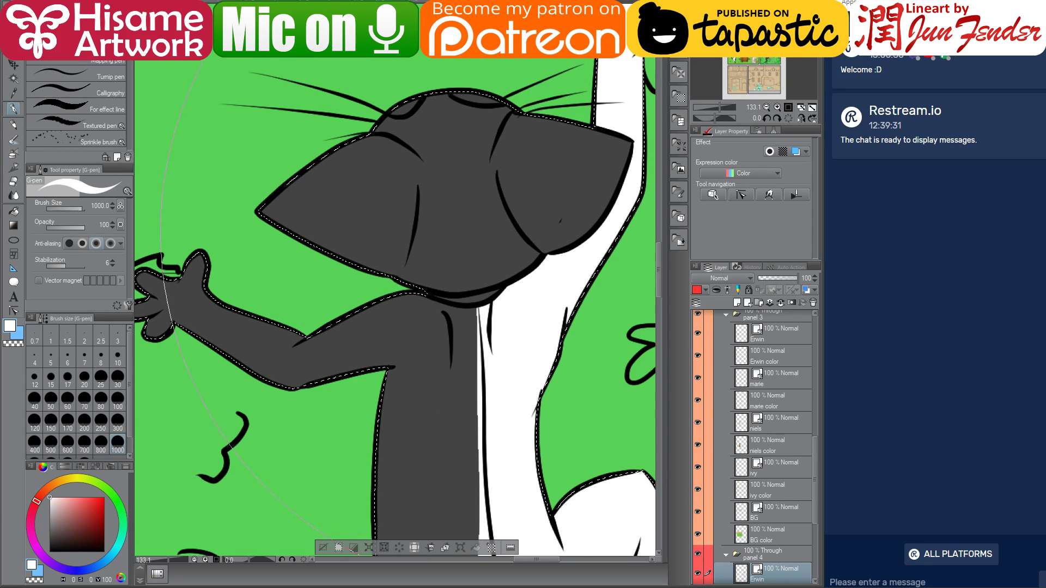
left_click(14, 311)
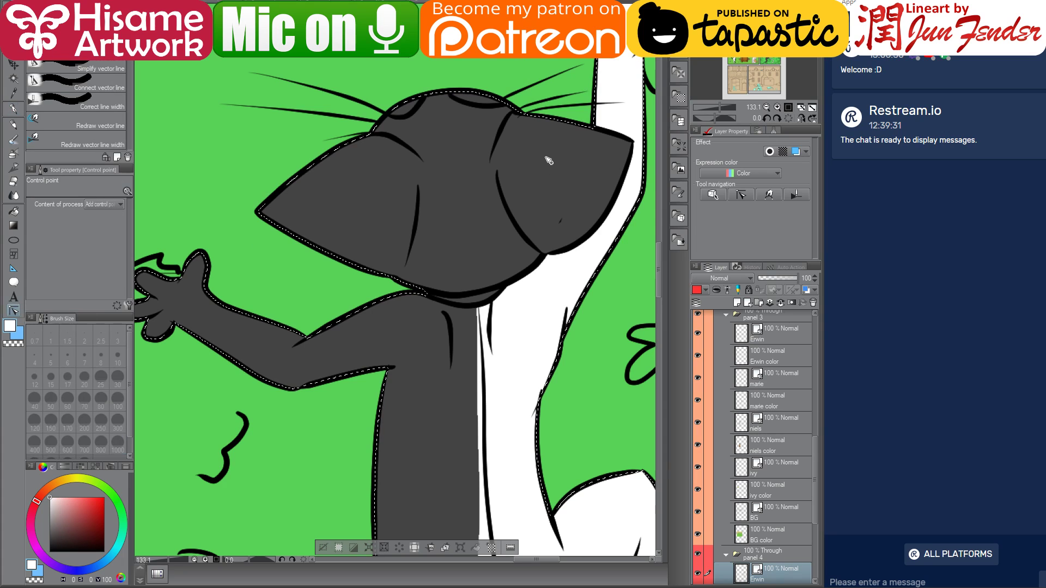
left_click(492, 165)
left_click_drag(491, 166, 478, 289)
left_click_drag(492, 166, 472, 217)
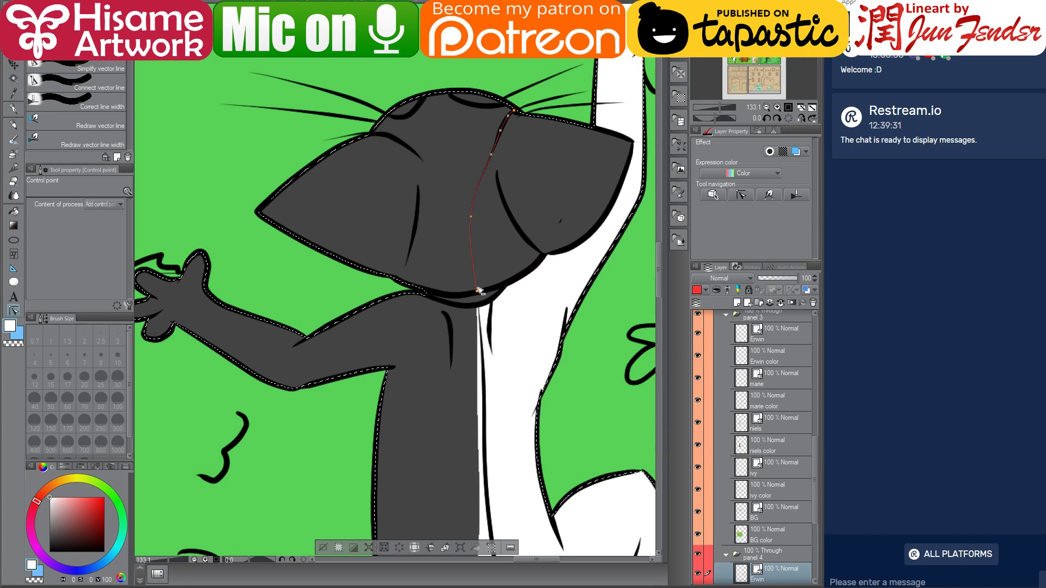
- Undo the last change to the cat's head line and reshape its curve so the lower end meets the back line
key("ctrl+z")
left_click_drag(492, 159, 471, 208)
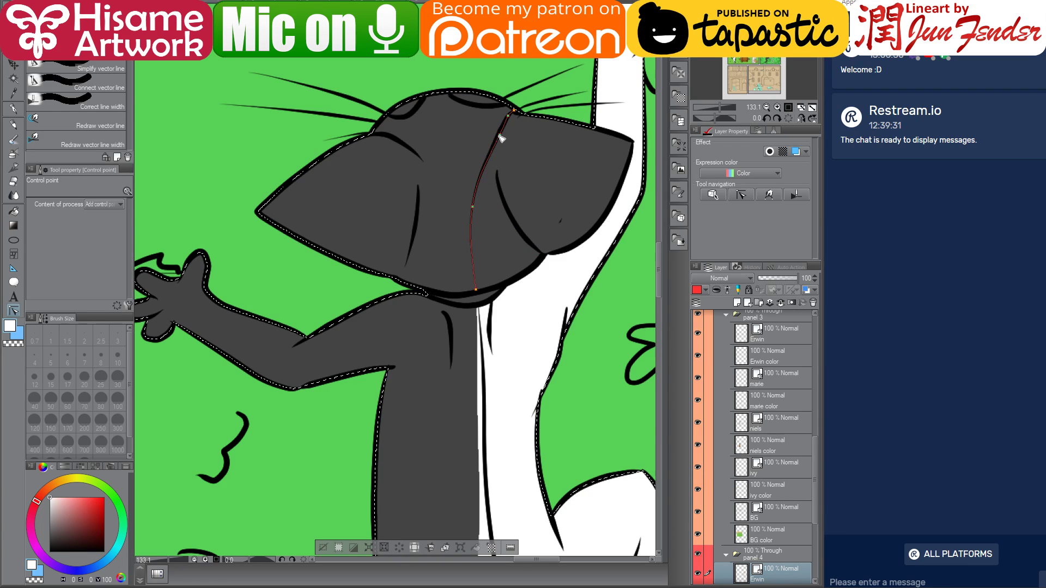
left_click(482, 291)
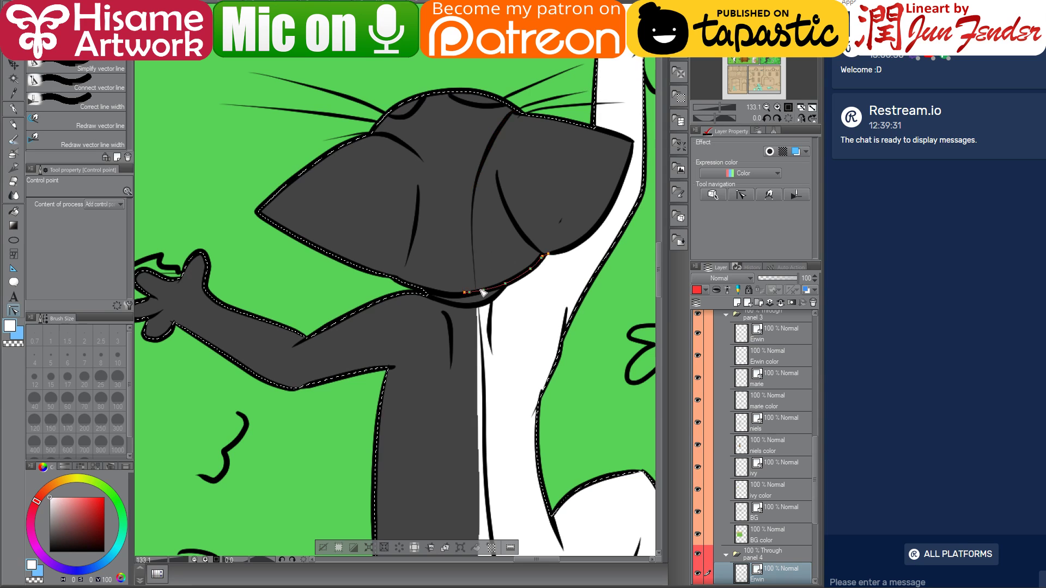
left_click(483, 290)
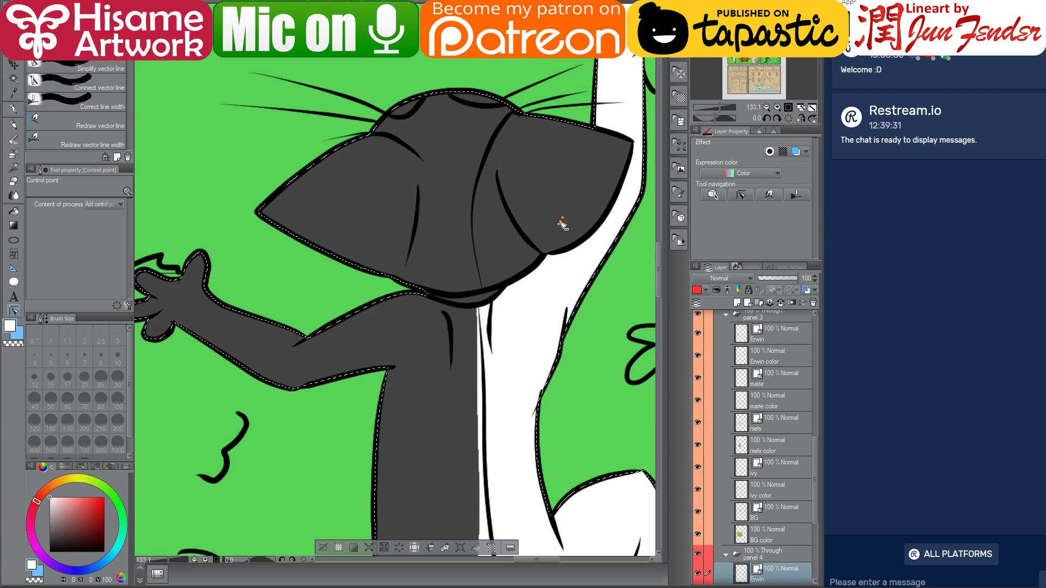
scroll(522, 200, "down", 5)
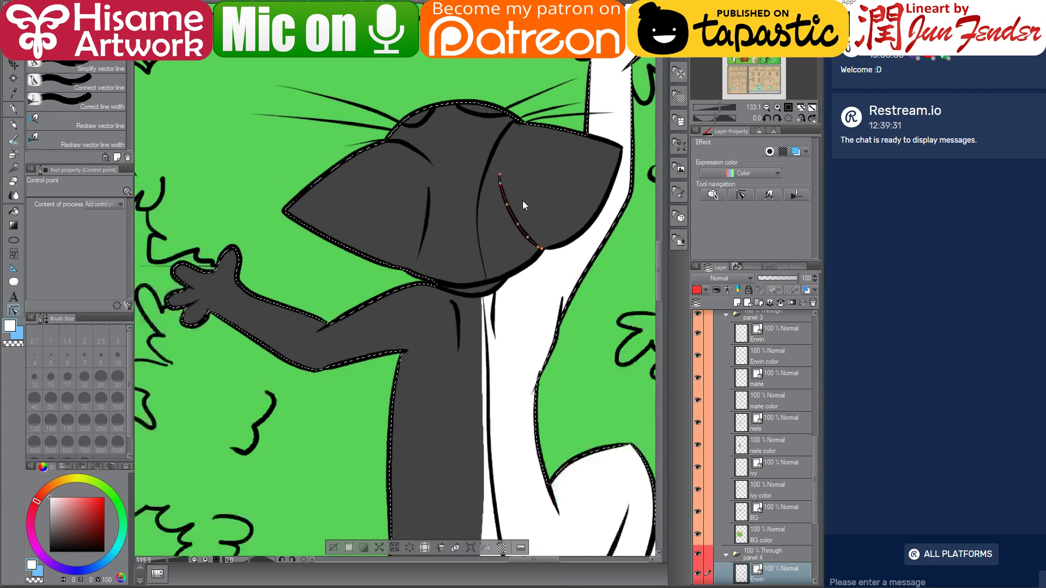
- On panel 4's cat colour layer, fill the tail and the strip beside the back line dark grey, and the head's right half white
left_click(14, 210)
scroll(456, 380, "up", 1)
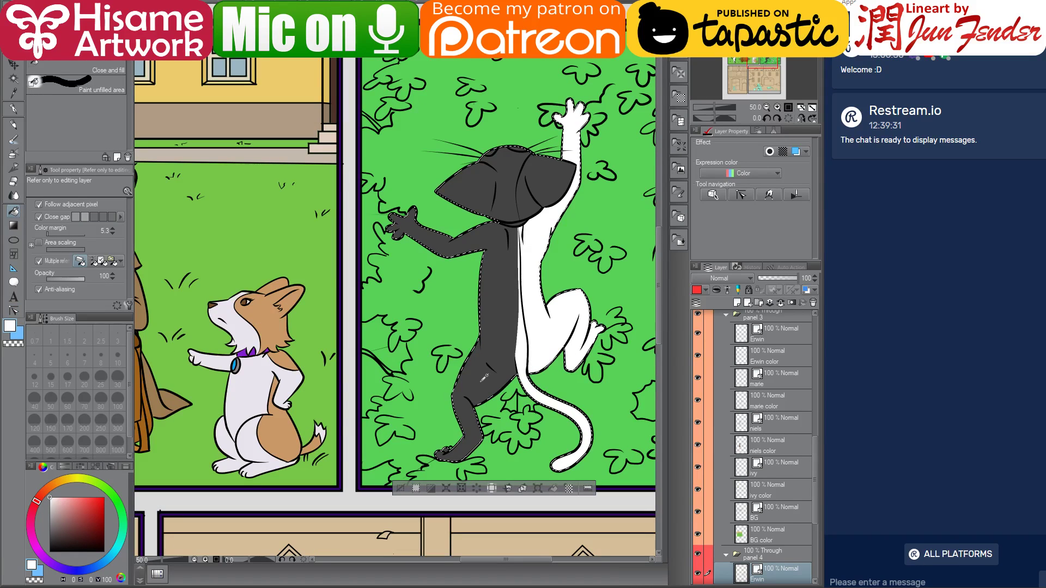
scroll(787, 526, "down", 3)
left_click(788, 527)
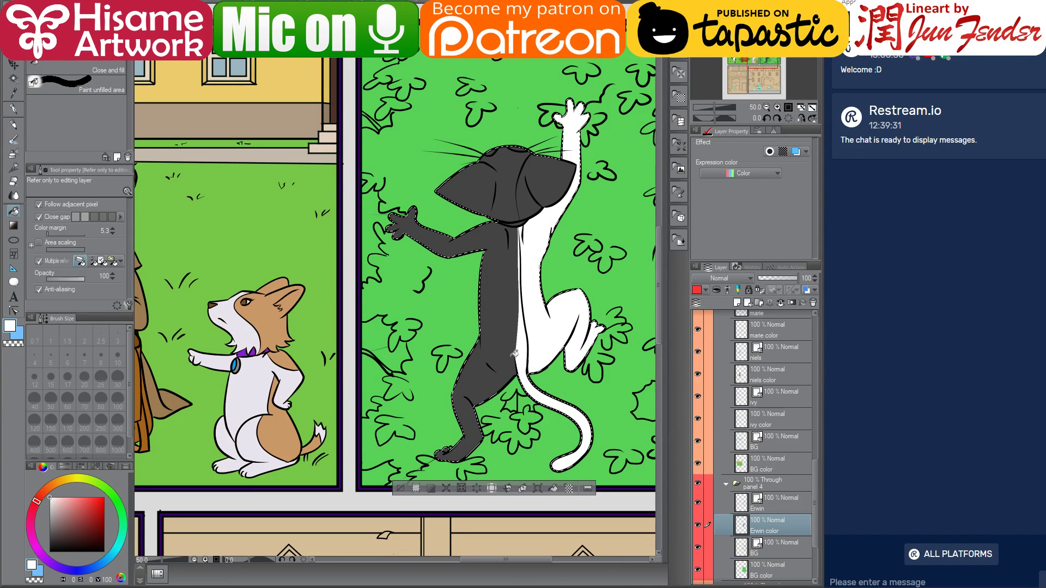
left_click(509, 334, "alt")
left_click(524, 348)
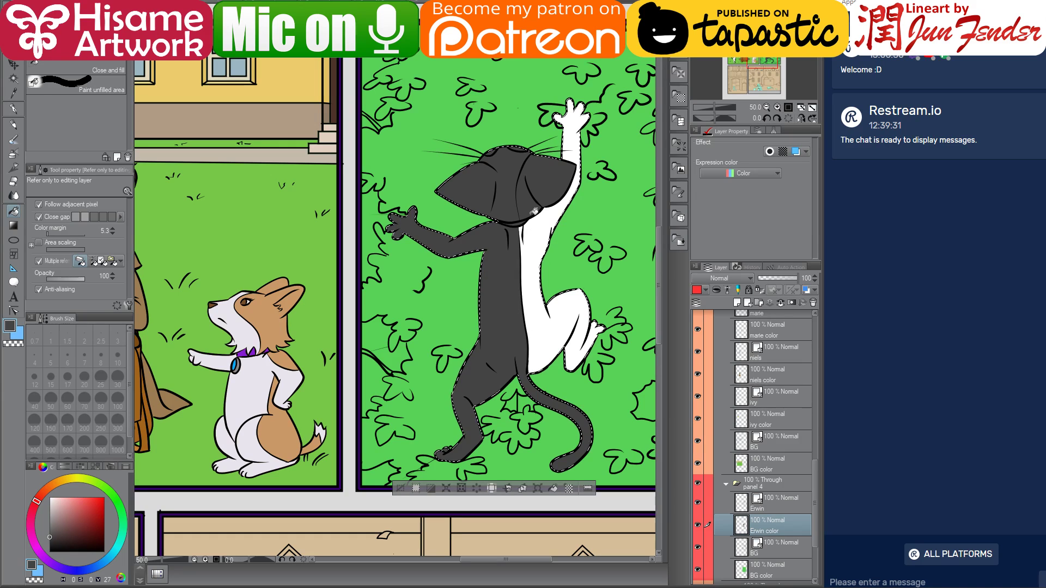
left_click(543, 240, "alt")
left_click(546, 186)
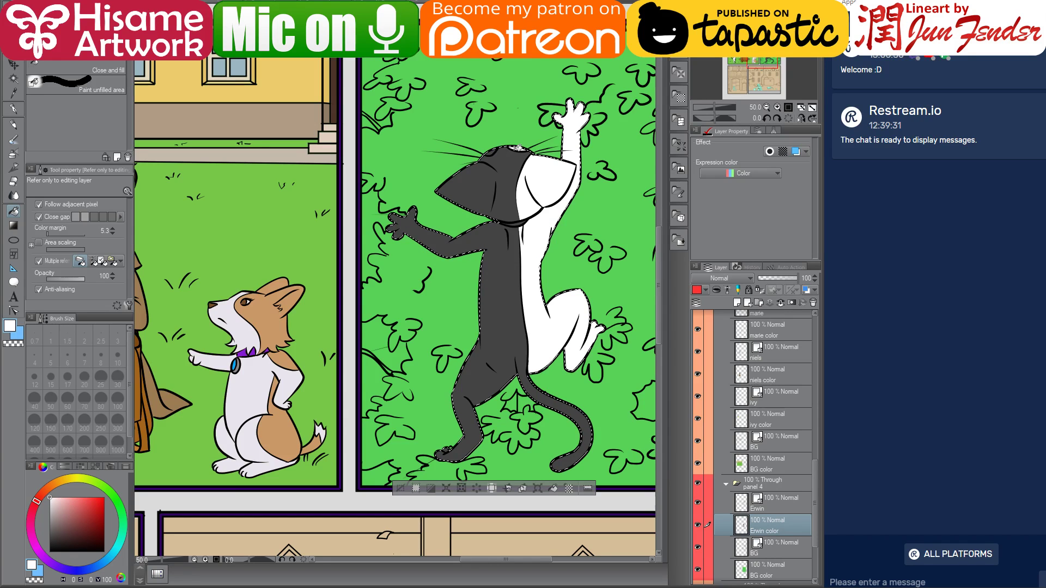
- Paint the tip of the cat's tail white with the G-pen at brush size 100
scroll(613, 467, "up", 1)
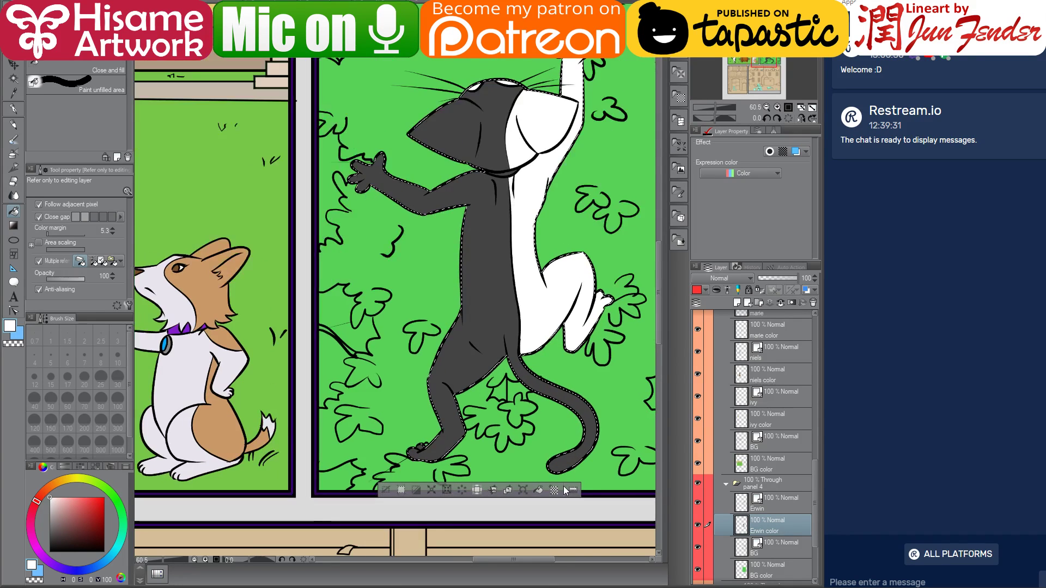
scroll(614, 469, "up", 2)
left_click(14, 108)
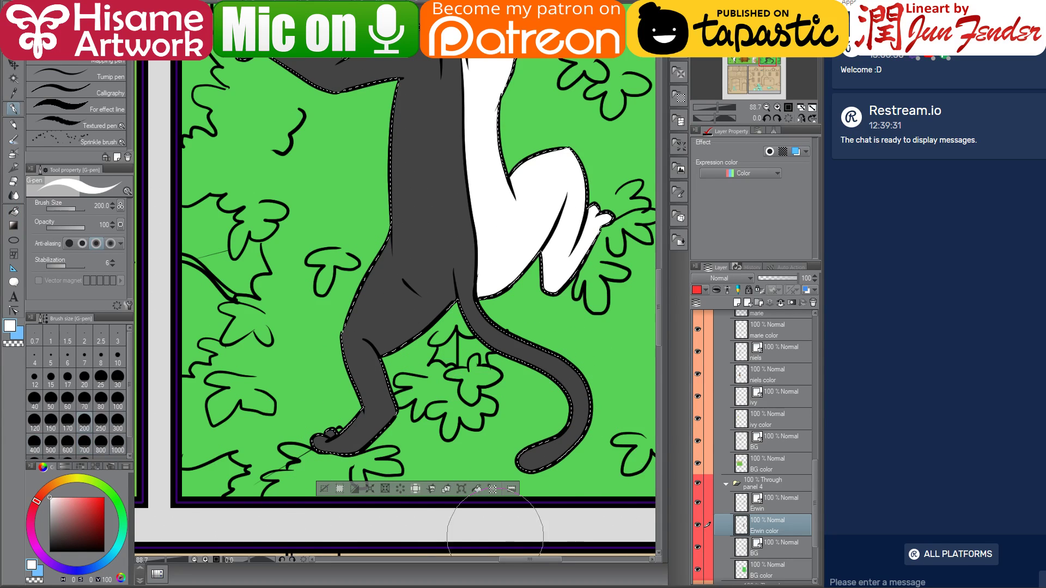
left_click(118, 402)
left_click_drag(534, 439, 527, 462)
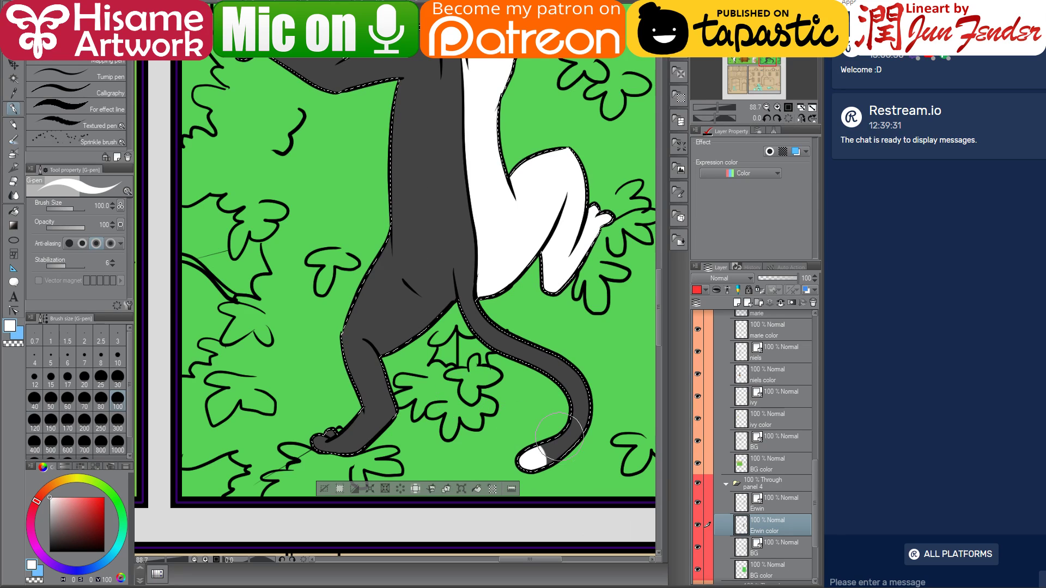
- Reduce the brush size to 20 and give the white tail tip a jagged fur edge against the dark grey
key("bracketleft")
key("bracketleft")
key("bracketleft")
key("bracketleft")
key("bracketleft")
key("bracketleft")
key("bracketleft")
key("bracketleft")
mouse_move(541, 445)
left_mouse_down()
mouse_move(536, 462)
mouse_move(551, 460)
left_mouse_up()
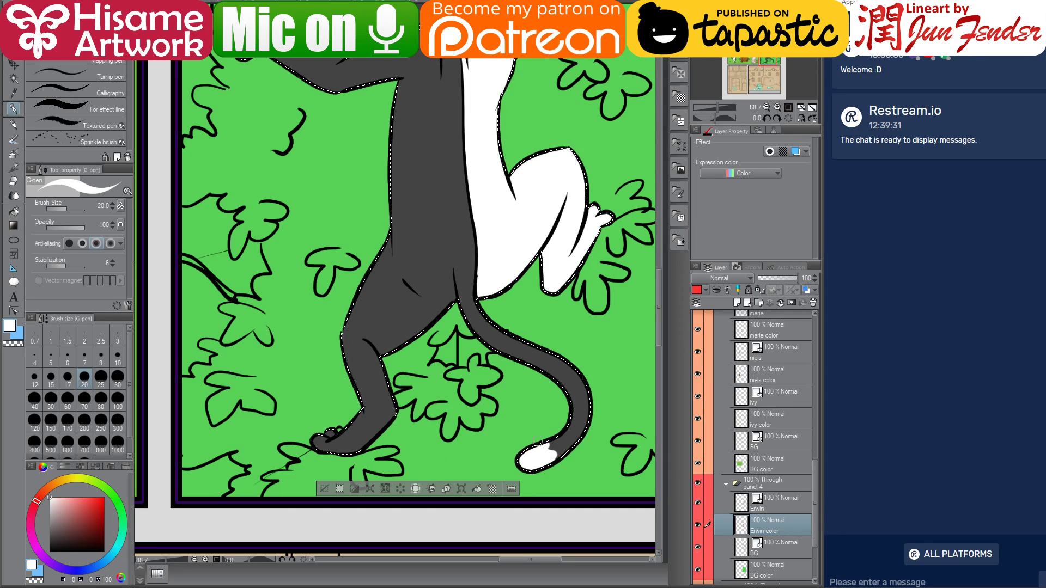
- Activate panel 4's BG color layer, sample the yellow of panel 3's building wall, and clear the selection around the cat
scroll(527, 386, "down", 6)
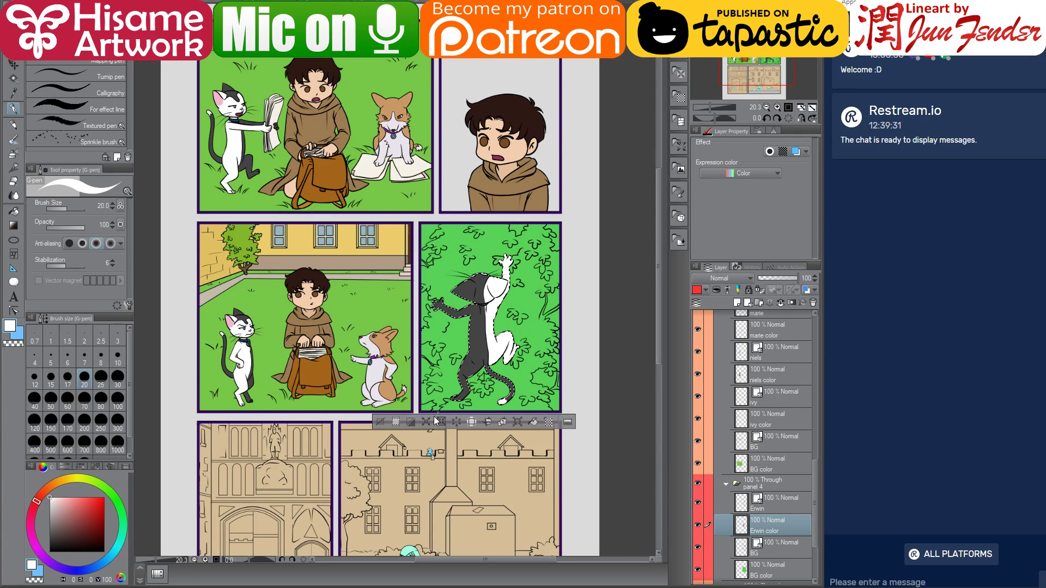
left_click_drag(523, 317, 586, 331)
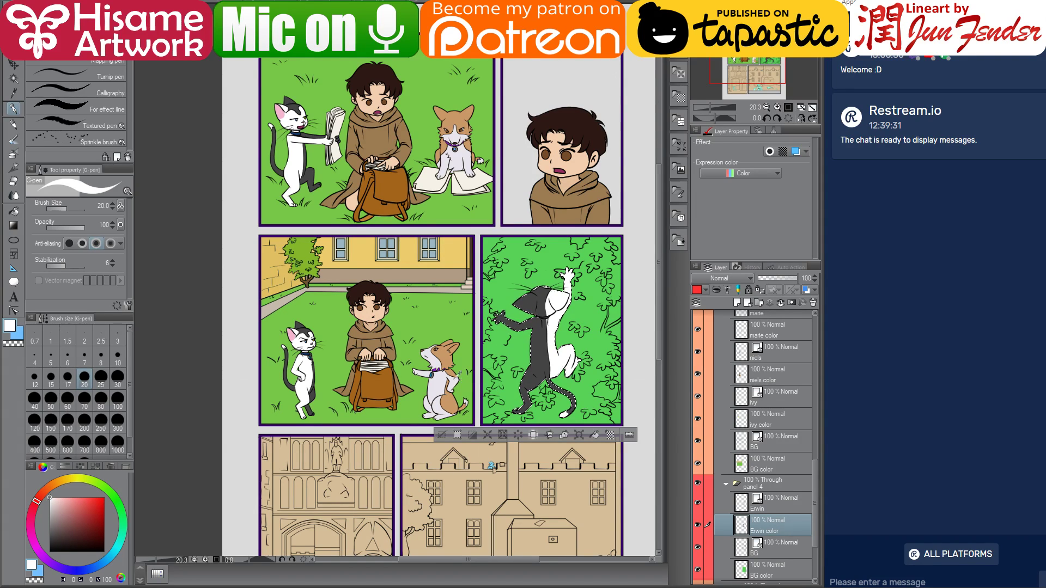
scroll(453, 381, "up", 1)
left_click_drag(545, 272, 513, 300)
scroll(773, 514, "down", 3)
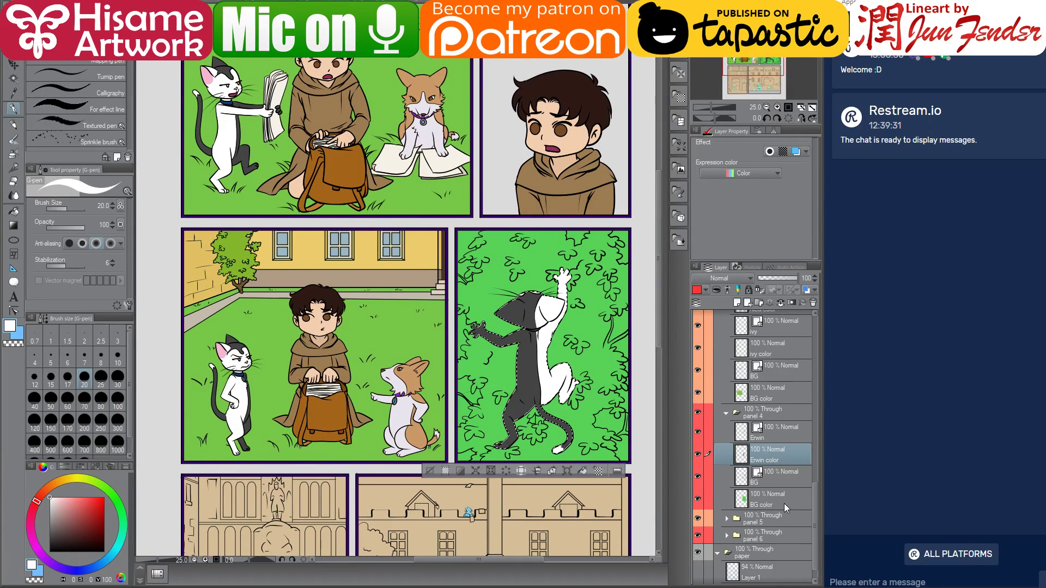
left_click(784, 502)
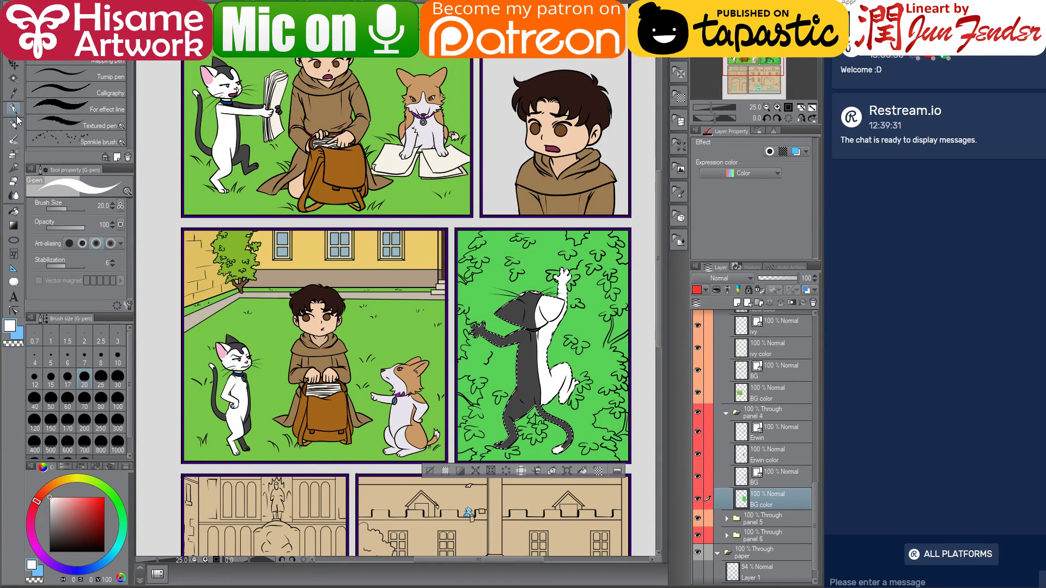
left_click(428, 234, "alt")
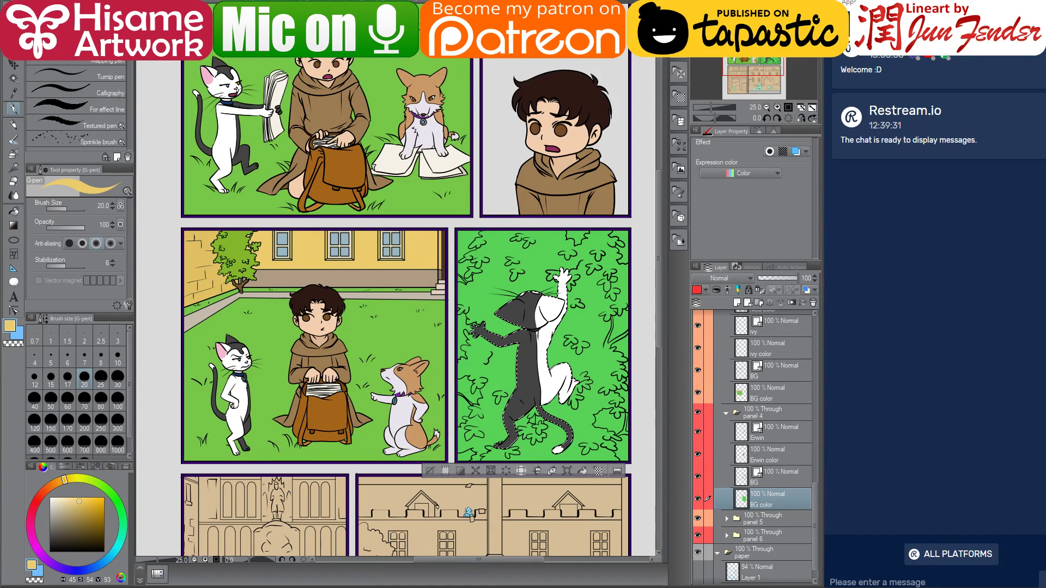
key("ctrl+d")
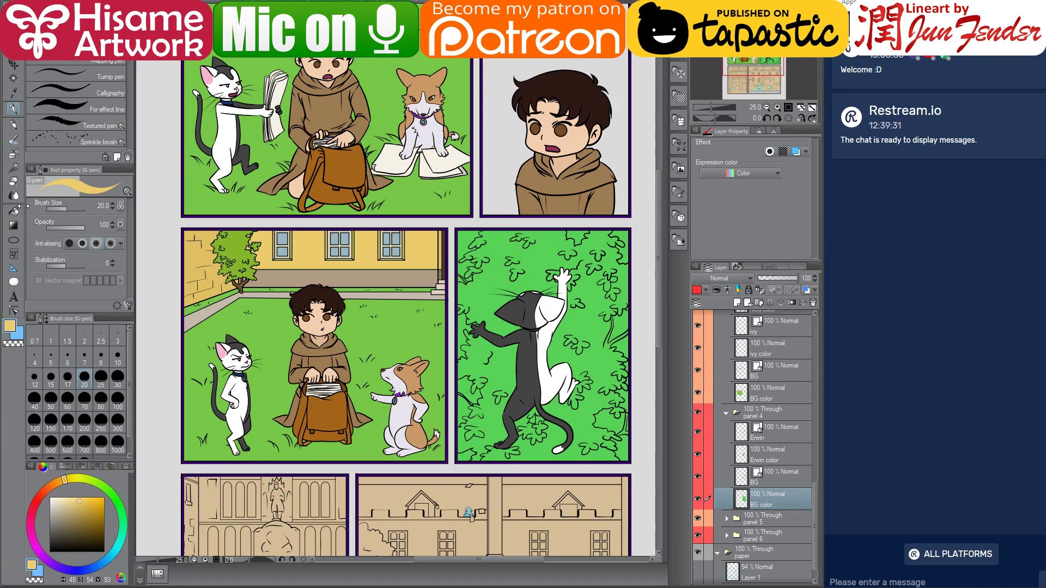
- Fill the wall gaps between the leaves along panel 4's right edge with the sampled yellow
key("g")
left_click(624, 324)
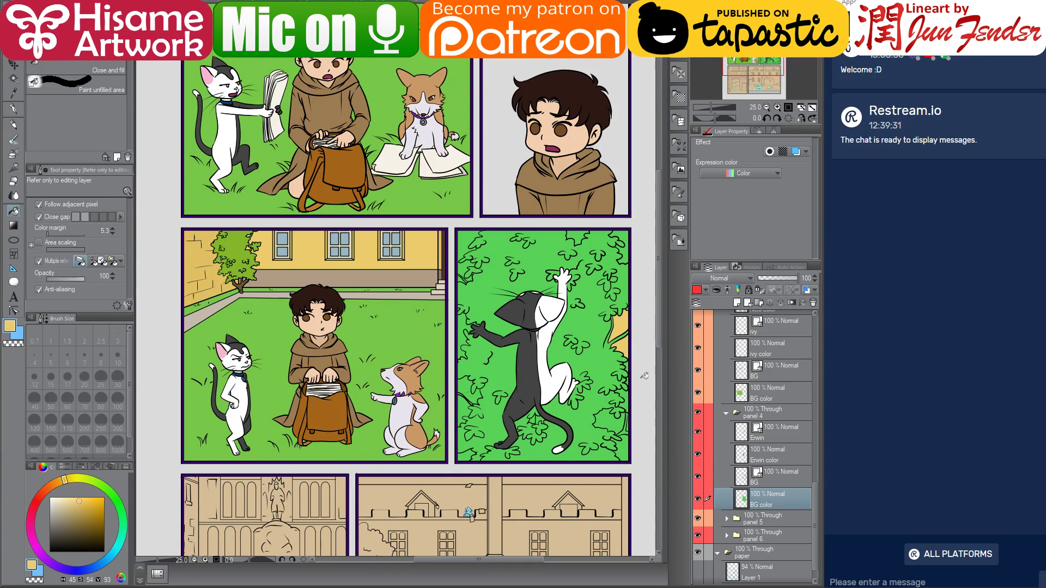
left_click(614, 419)
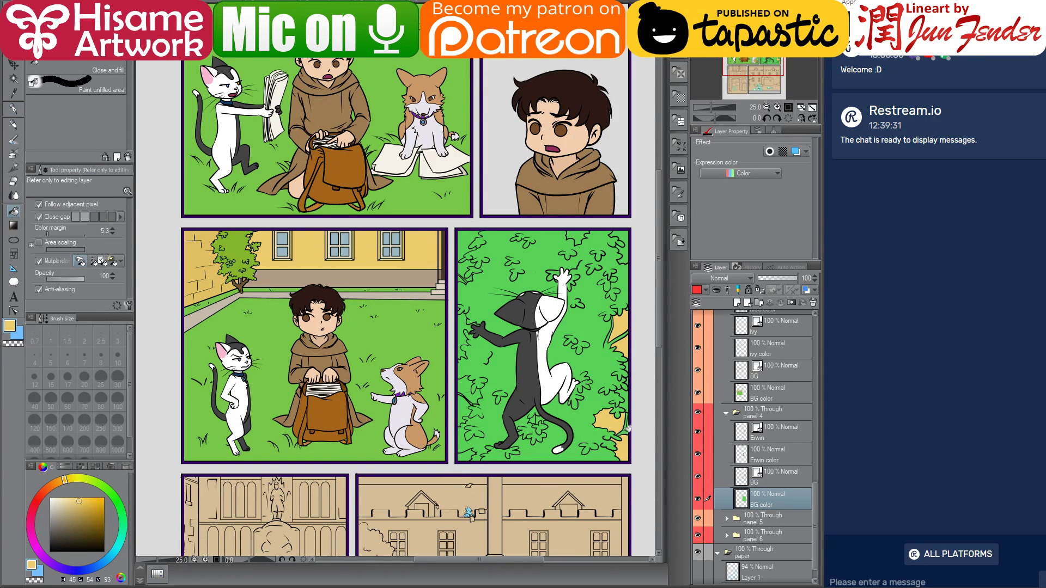
left_click(629, 425)
left_click(622, 425)
scroll(626, 430, "up", 1)
scroll(627, 431, "up", 1)
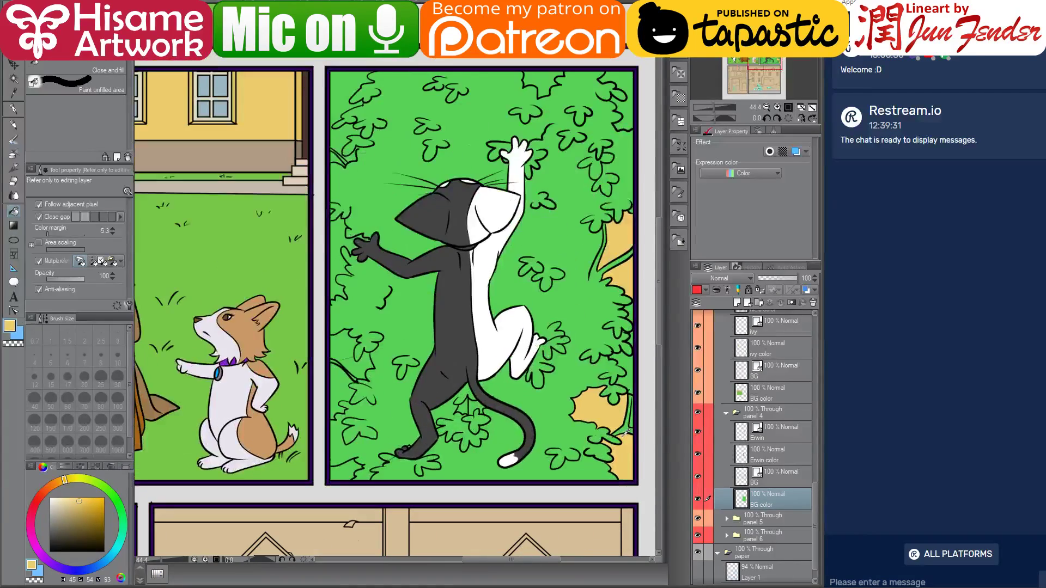
- Fill the wall gaps along panel 4's left edge yellow, from beside the cat's paw down to the lower corner
left_click_drag(341, 385, 409, 396)
left_click(410, 396)
left_click(414, 350)
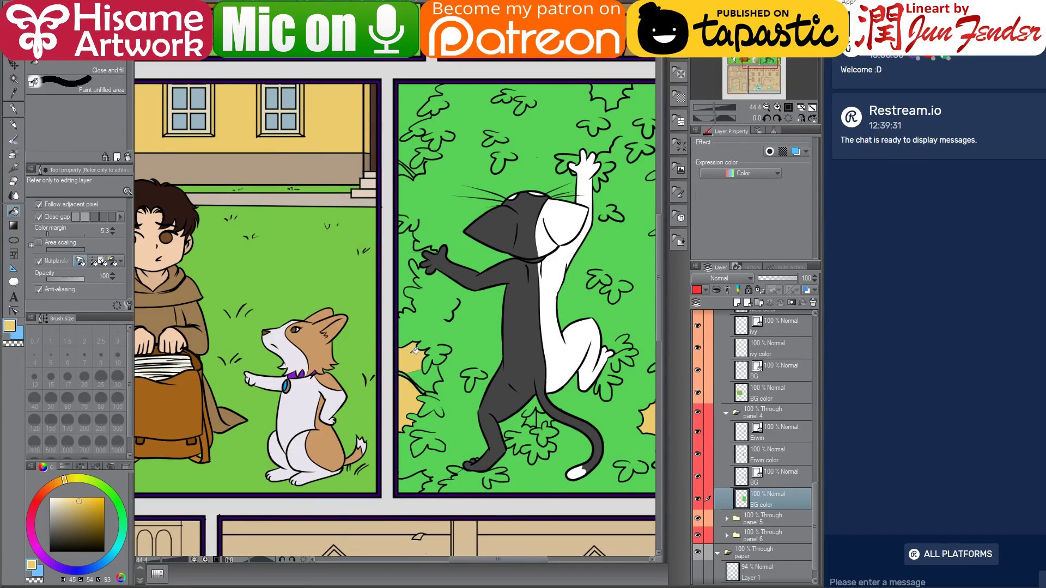
left_click(426, 379)
left_click(413, 487)
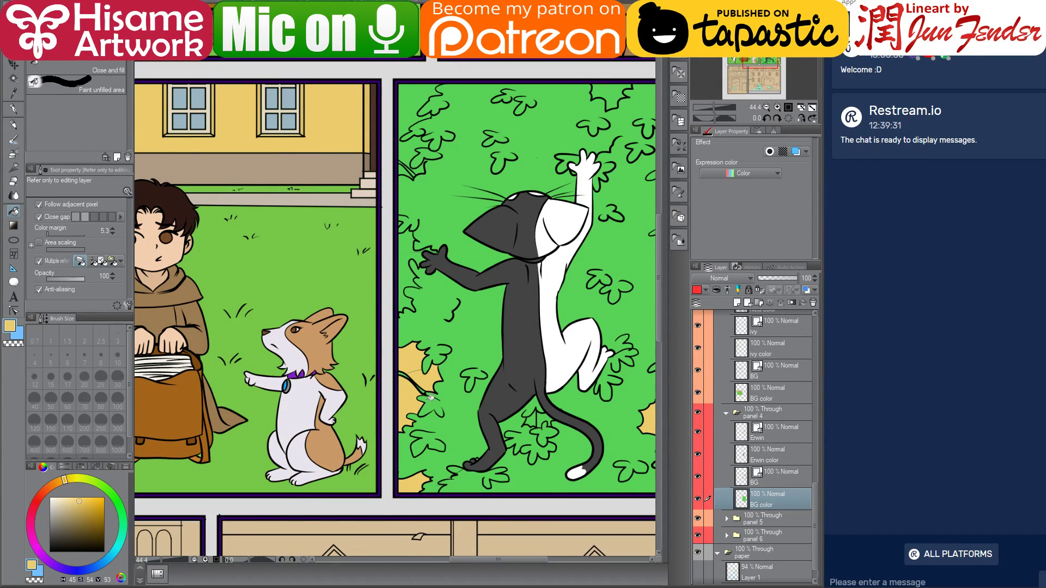
left_click(406, 249)
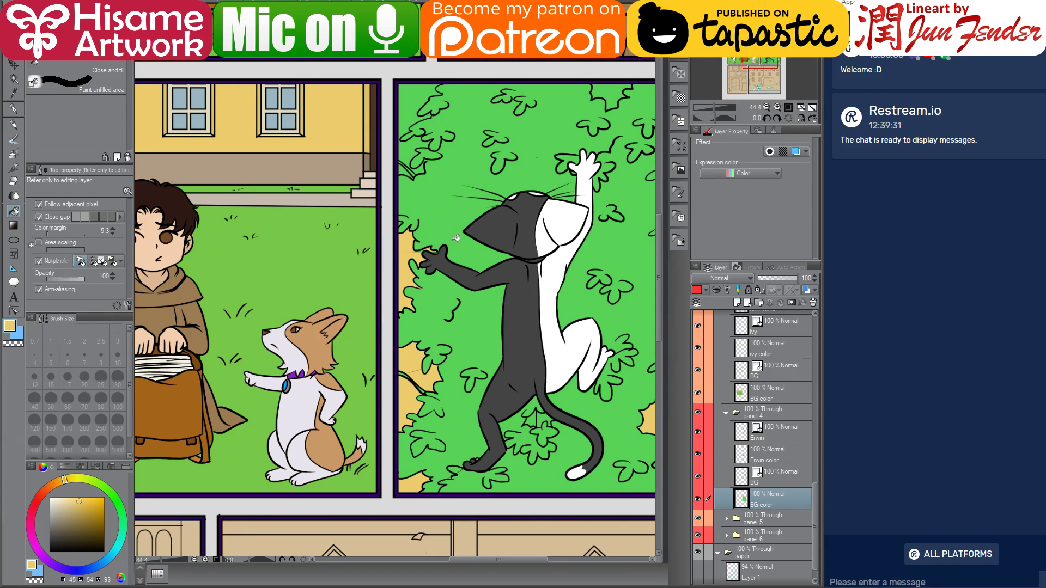
- Fill the remaining wall gaps between the leaves in panel 4's upper left corner yellow
scroll(410, 216, "up", 4)
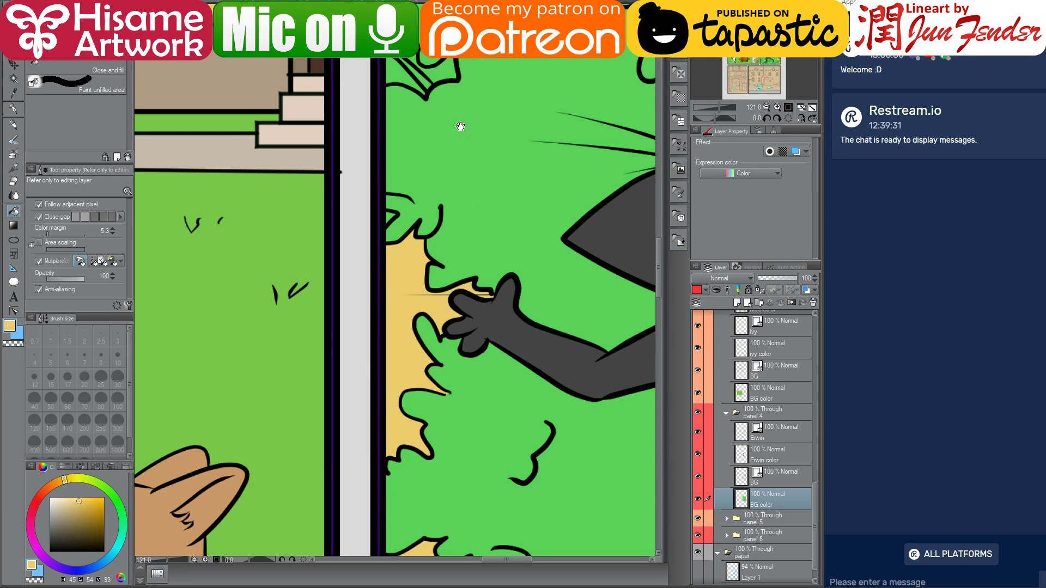
left_click_drag(460, 124, 428, 284)
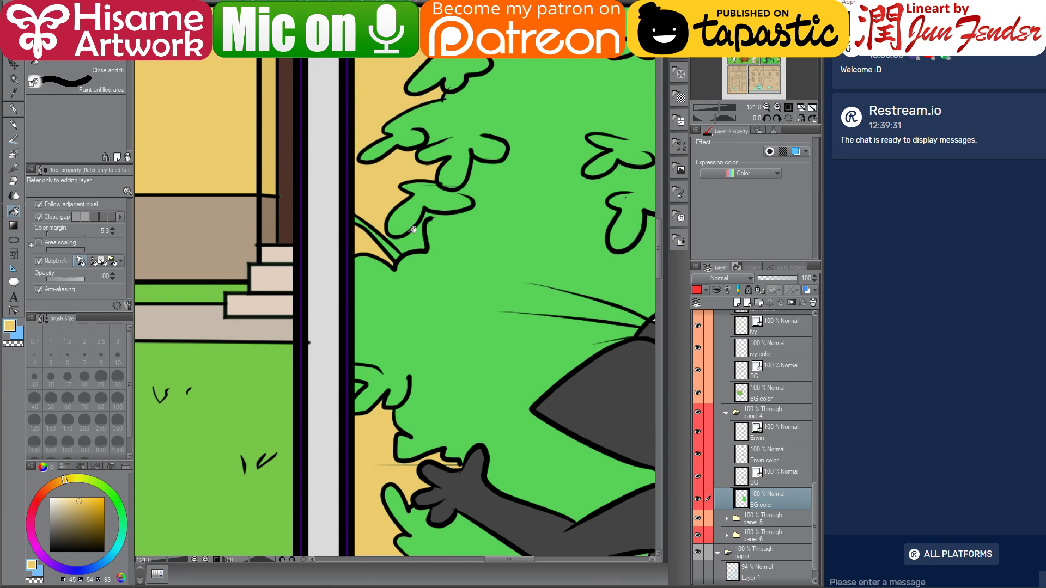
scroll(328, 347, "down", 3)
scroll(328, 347, "down", 3)
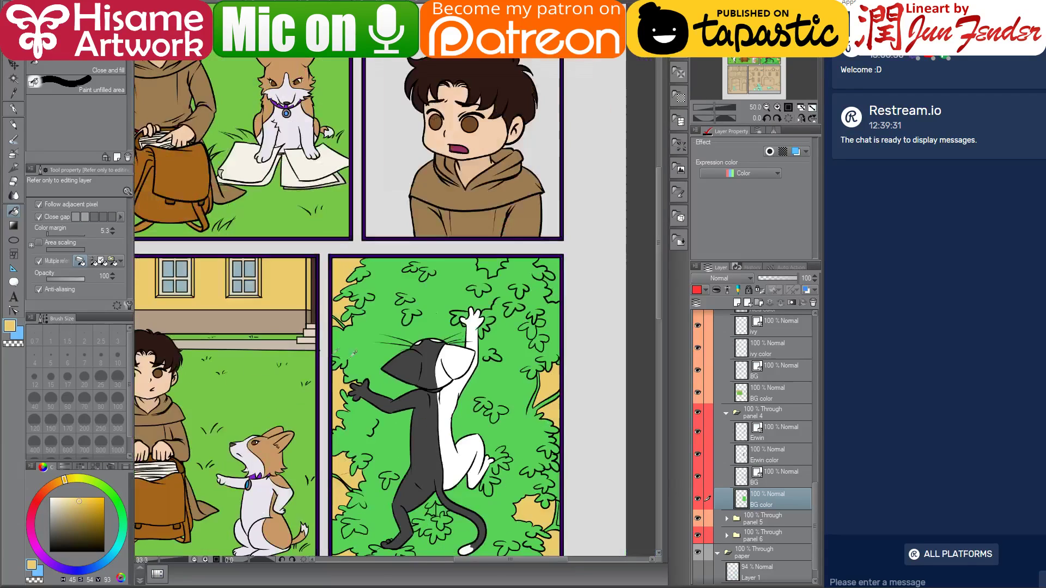
left_click_drag(487, 365, 497, 229)
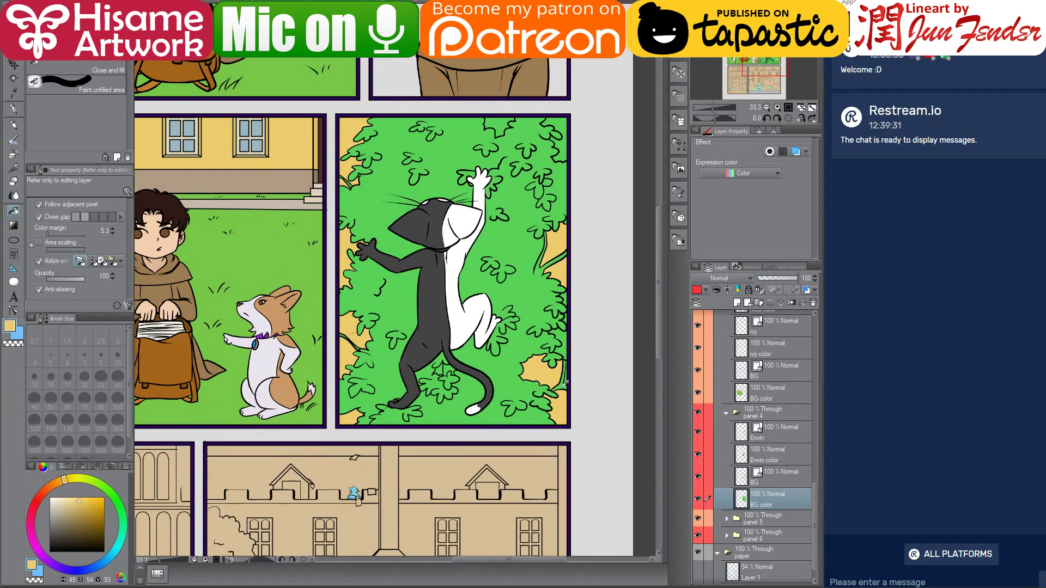
- Choose a darker ochre (H 45, S 67, V 65) and fill the left part of the leaf gap below the cat's tail base
scroll(466, 377, "up", 1)
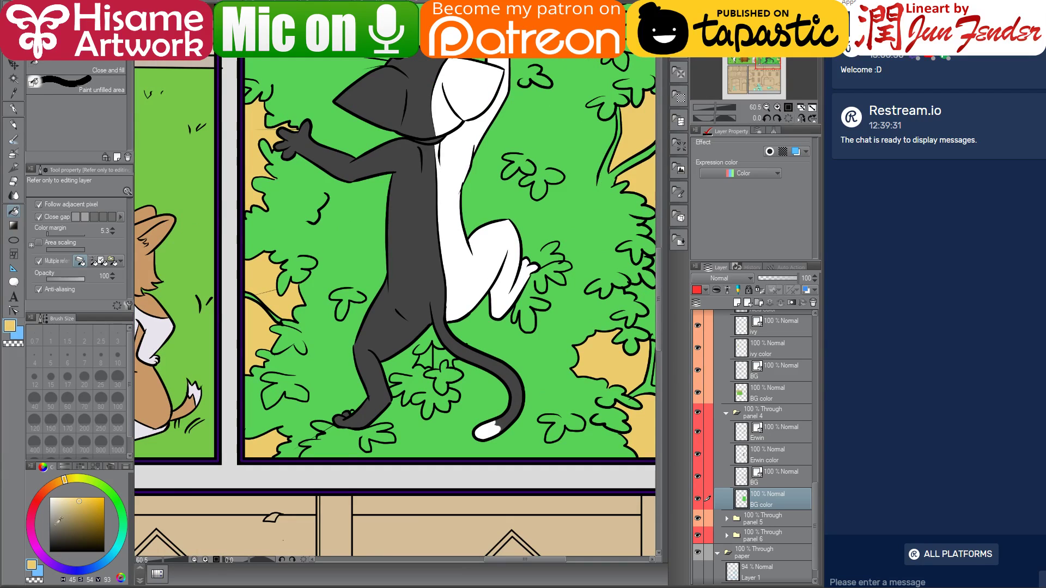
left_click(428, 357)
left_click_drag(574, 366, 492, 390)
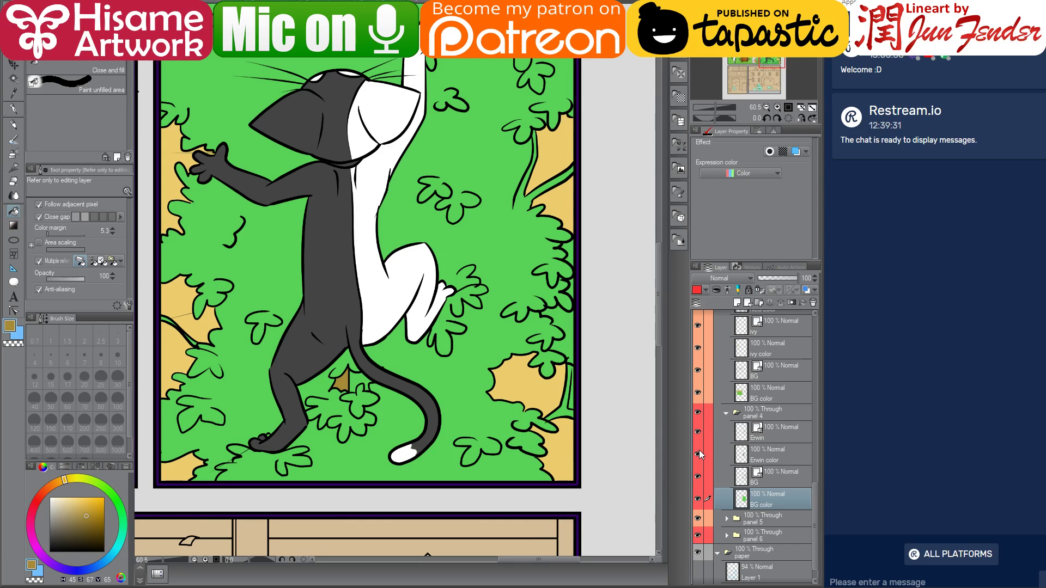
- Hide panel 4's cat line and colour layers, and fill the right part of the central leaf gap dark brown (H 19, S 73, V 44)
left_click(697, 433)
left_click_drag(436, 362, 492, 383)
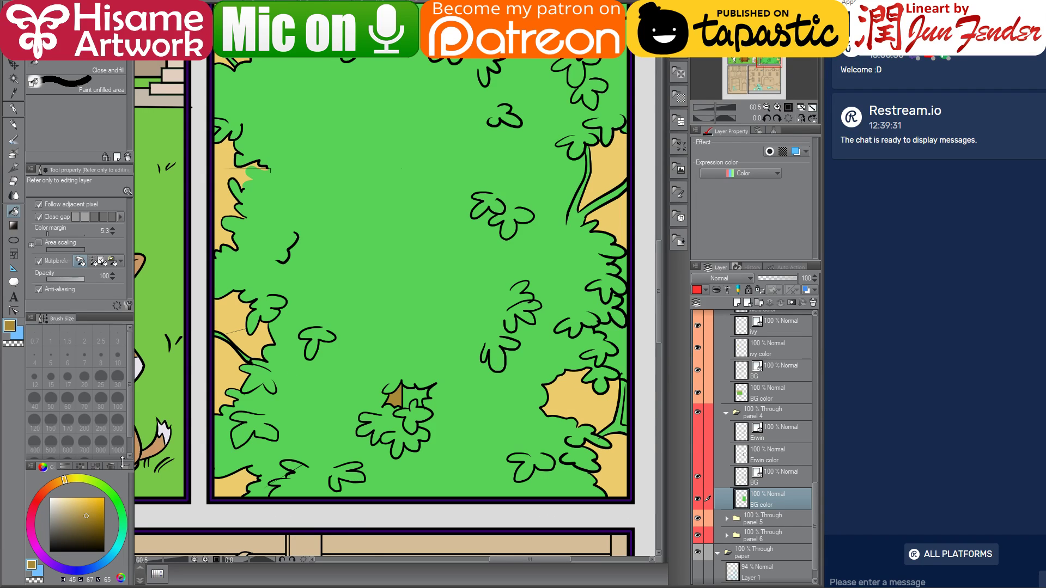
left_click(90, 527)
left_click(46, 490)
left_click(420, 395)
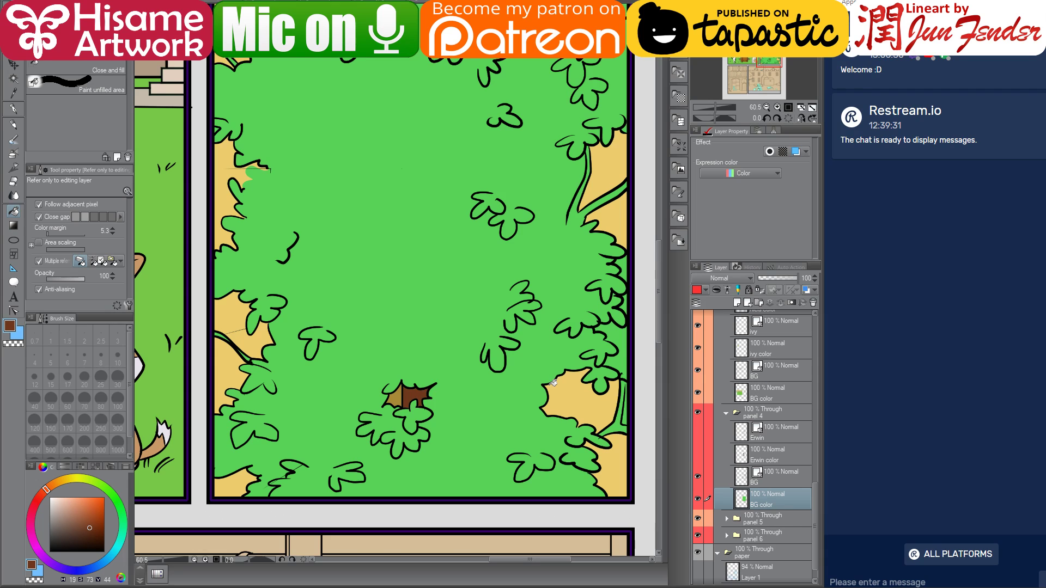
- Pick the wall yellow (H 45, S 54, V 93) for the G-pen at brush size 25 and check panel 4's colours without its line art
left_click_drag(527, 403, 506, 400)
key("ctrl+plus")
key("ctrl+plus")
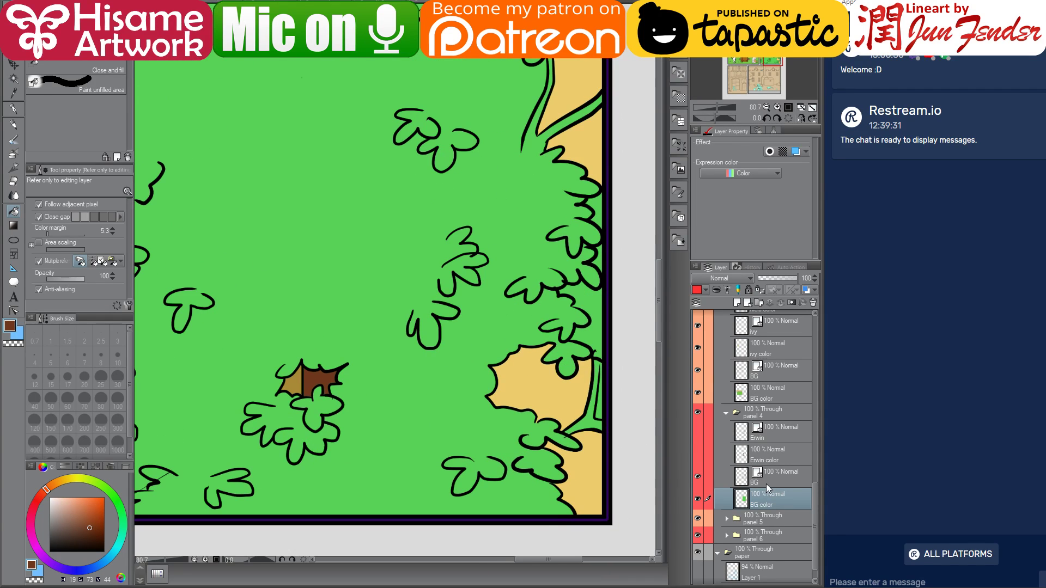
left_click(23, 108)
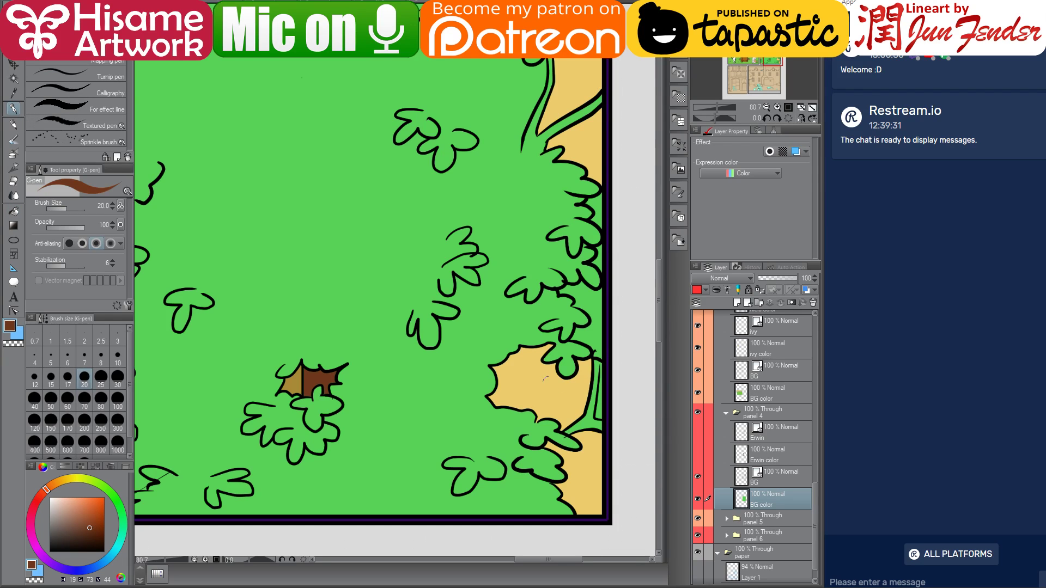
left_click(596, 388, "alt")
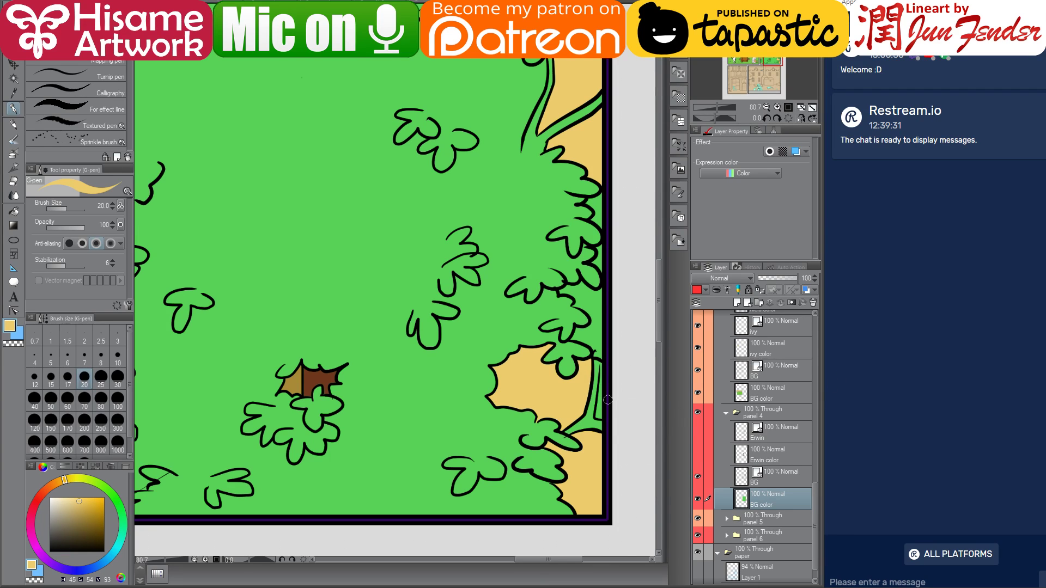
key("bracketright")
left_click(698, 477)
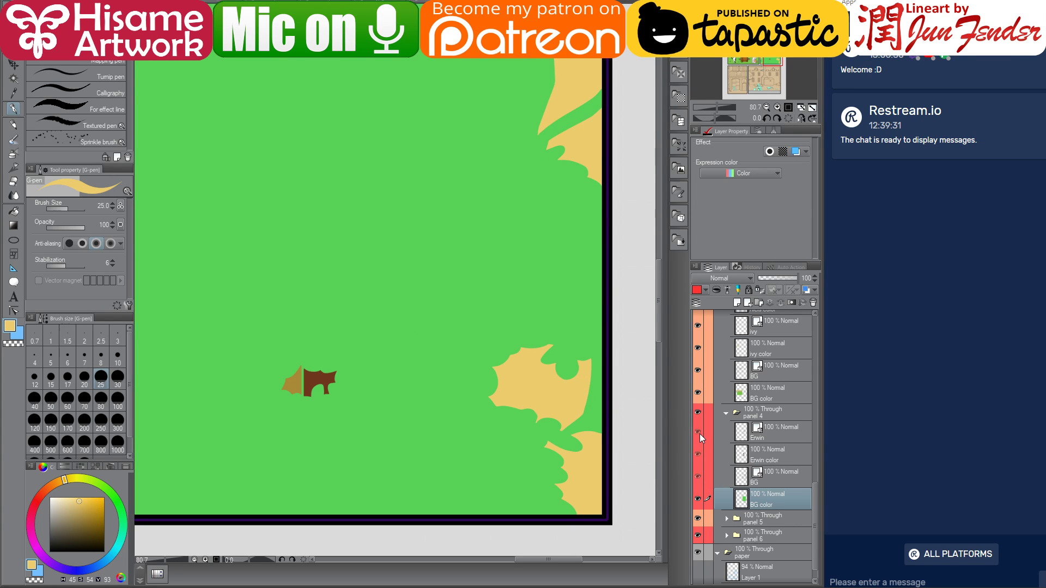
left_click_drag(697, 434, 697, 455)
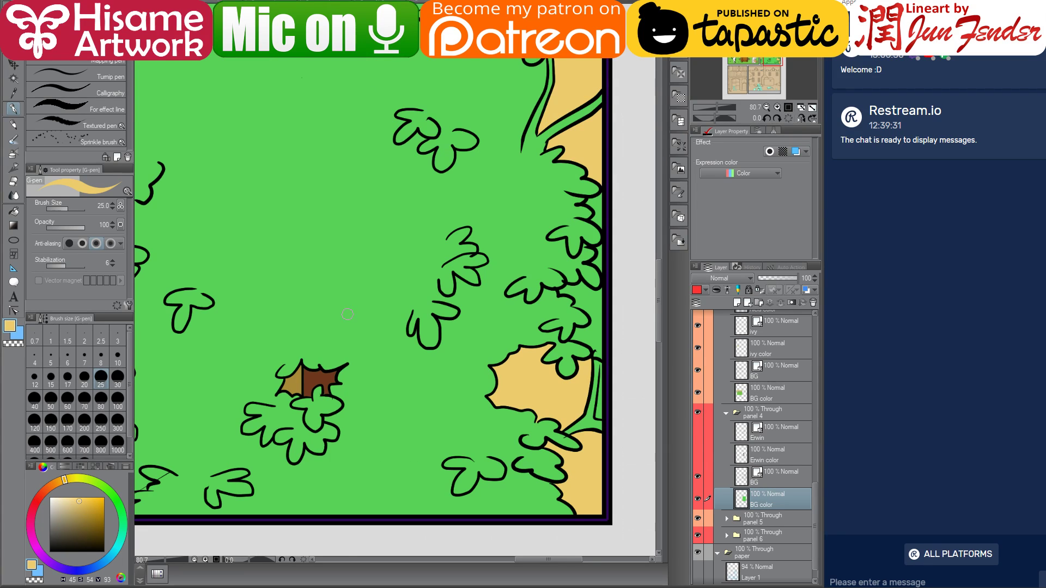
mouse_move(414, 381)
left_mouse_down()
mouse_move(450, 444)
mouse_move(534, 414)
left_mouse_up()
left_click_drag(404, 411, 626, 397)
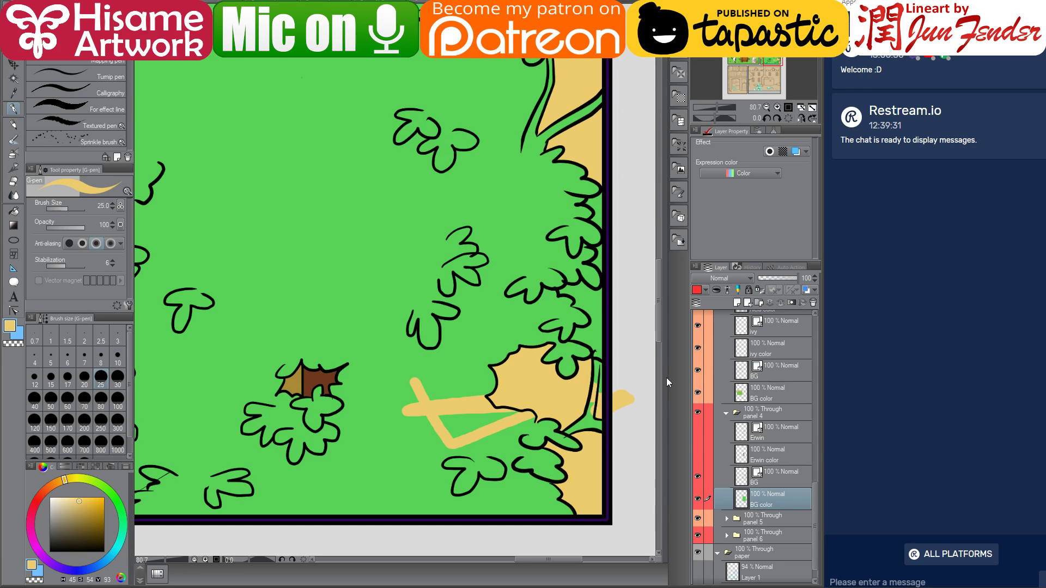
key("ctrl+z")
key("ctrl+z")
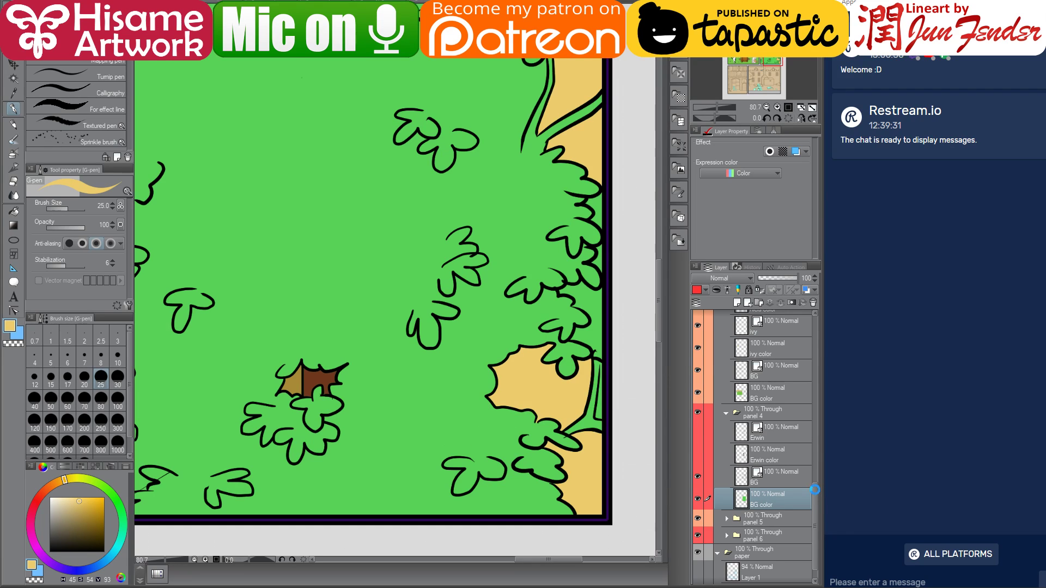
- Paint the narrow wall sliver between the stem and panel 4's lower right border yellow on the BG color layer
left_click(818, 332)
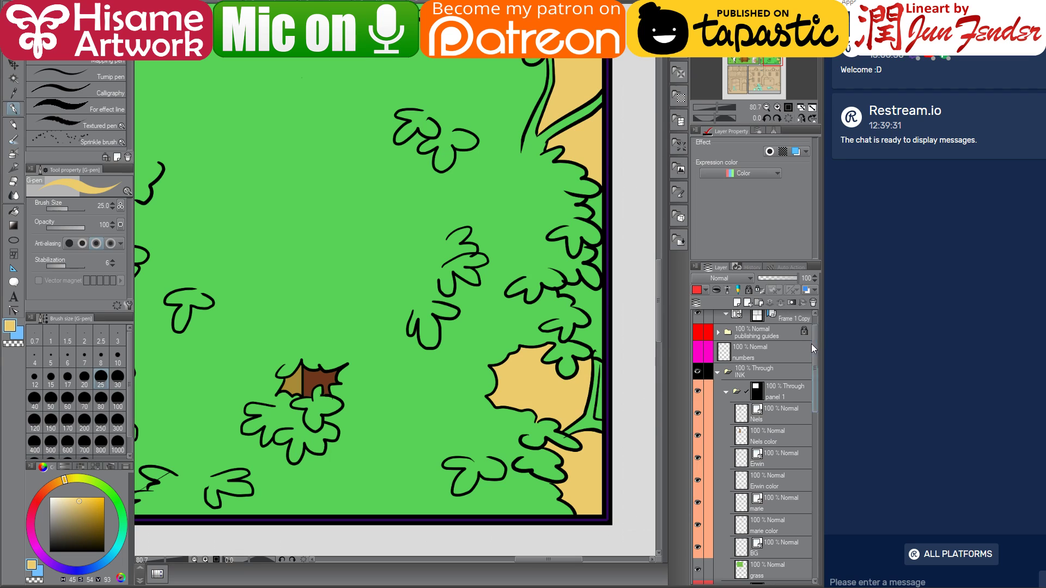
left_click_drag(815, 348, 811, 512)
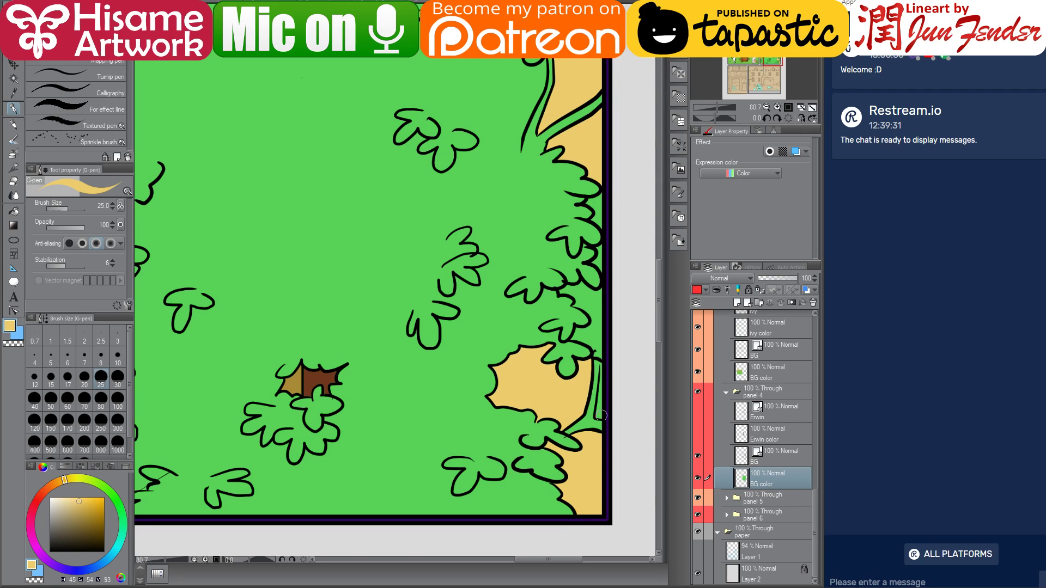
mouse_move(599, 415)
left_mouse_down()
mouse_move(603, 399)
mouse_move(601, 414)
left_mouse_up()
left_click_drag(606, 372, 607, 362)
- Sample the brown (H 31, S 60, V 45) from panel 3's tree and fill the ivy stem in panel 4's lower right wall gap
scroll(644, 406, "down", 5)
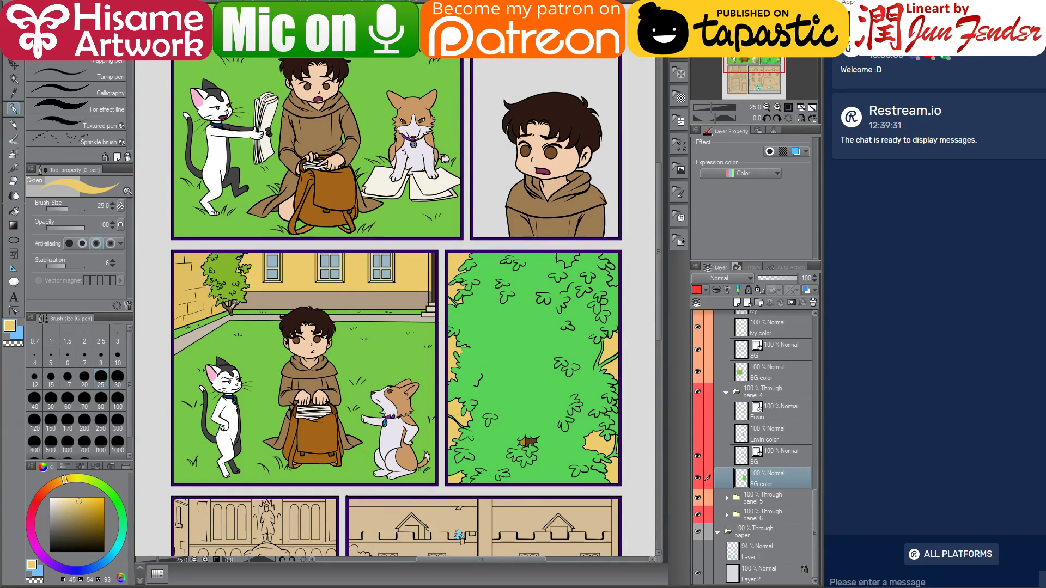
left_click(234, 304, "alt")
scroll(630, 469, "up", 3)
left_click_drag(630, 469, 505, 226)
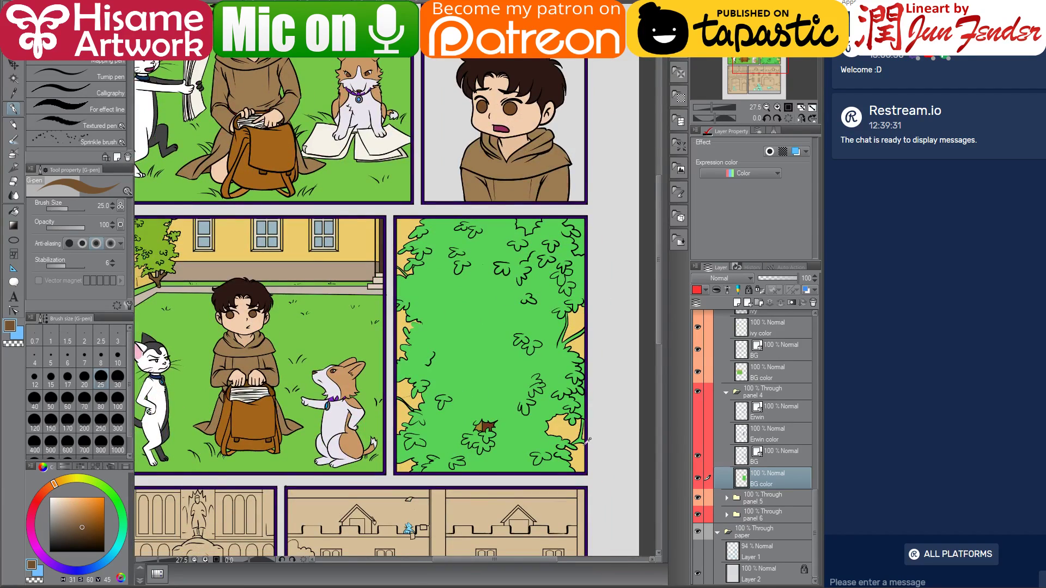
scroll(588, 441, "up", 8)
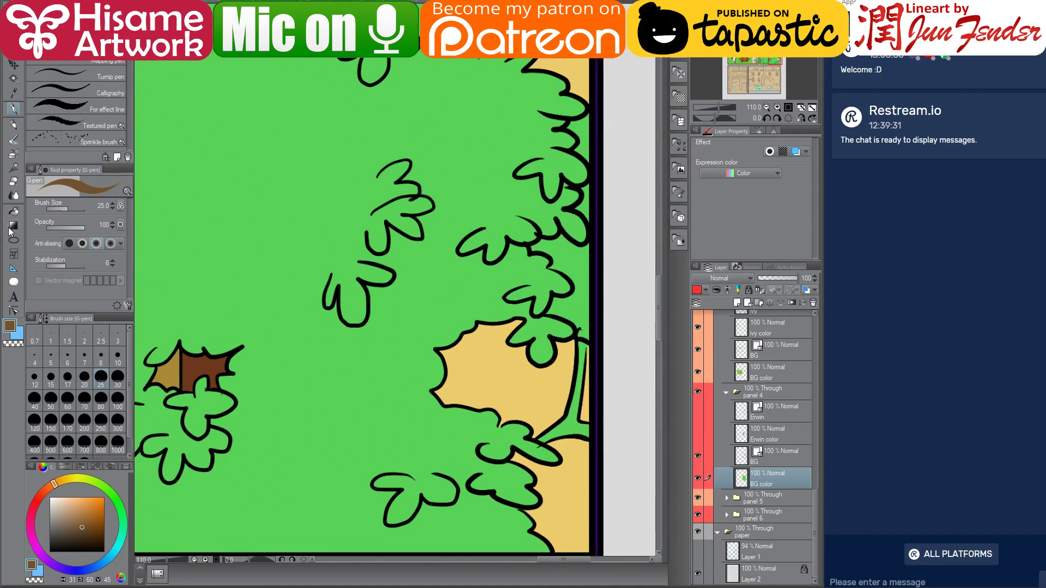
left_click(13, 212)
left_click(579, 423)
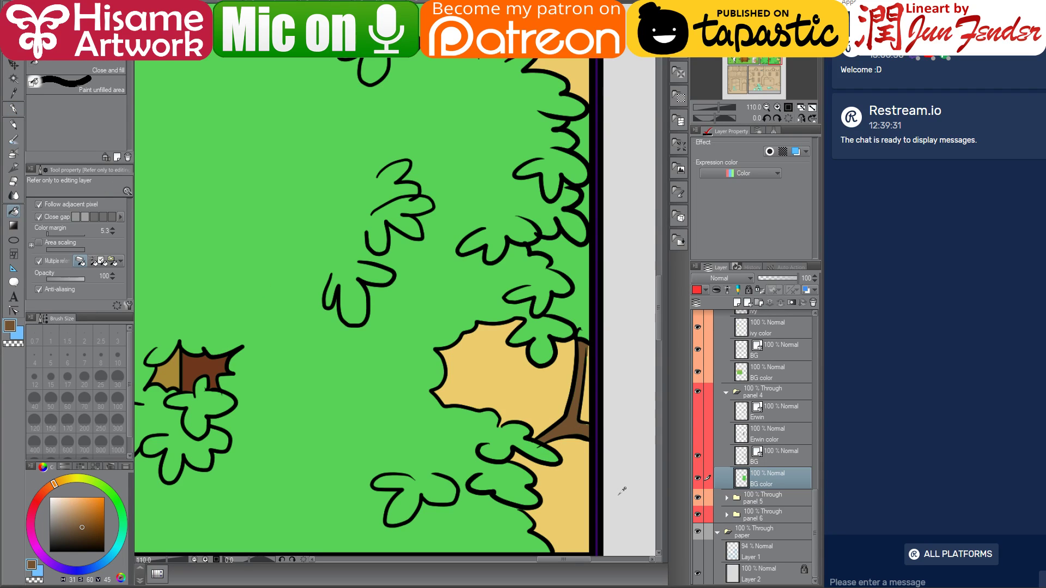
- Fill the ivy stems crossing the lower and upper wall gaps along panel 4's left edge with the same brown
scroll(622, 490, "down", 5)
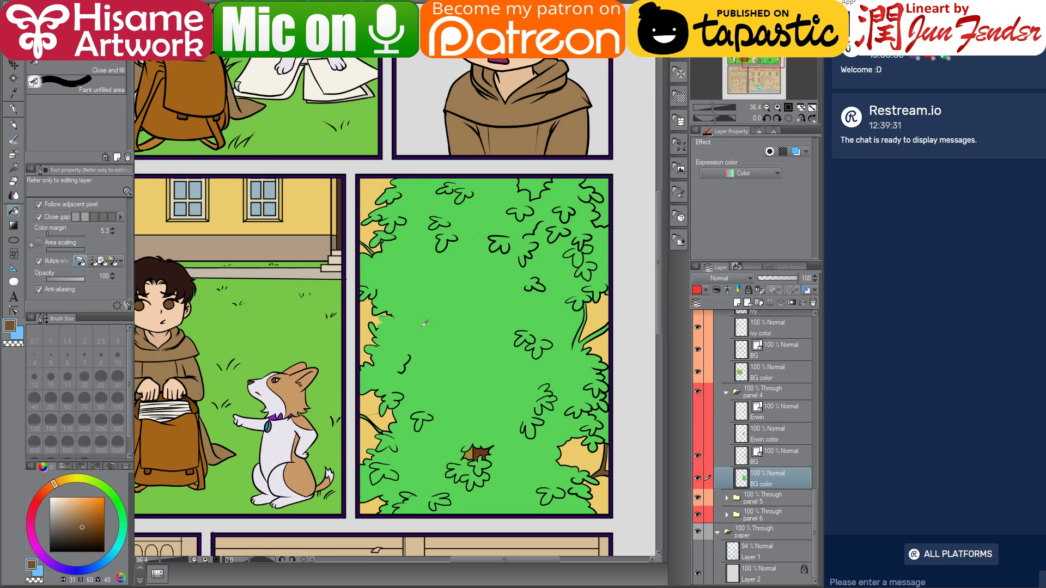
scroll(407, 398, "up", 5)
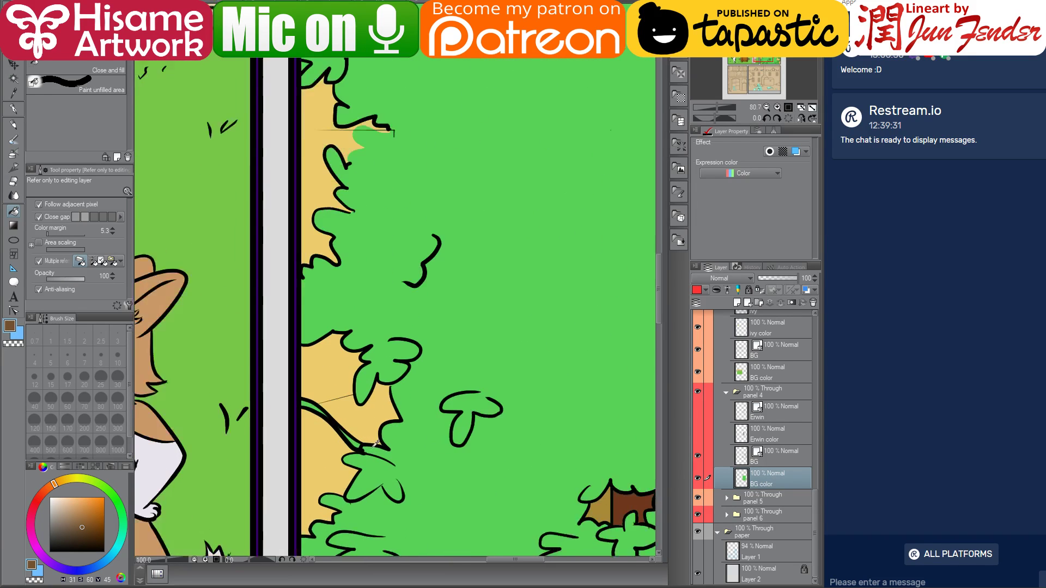
left_click_drag(357, 440, 305, 398)
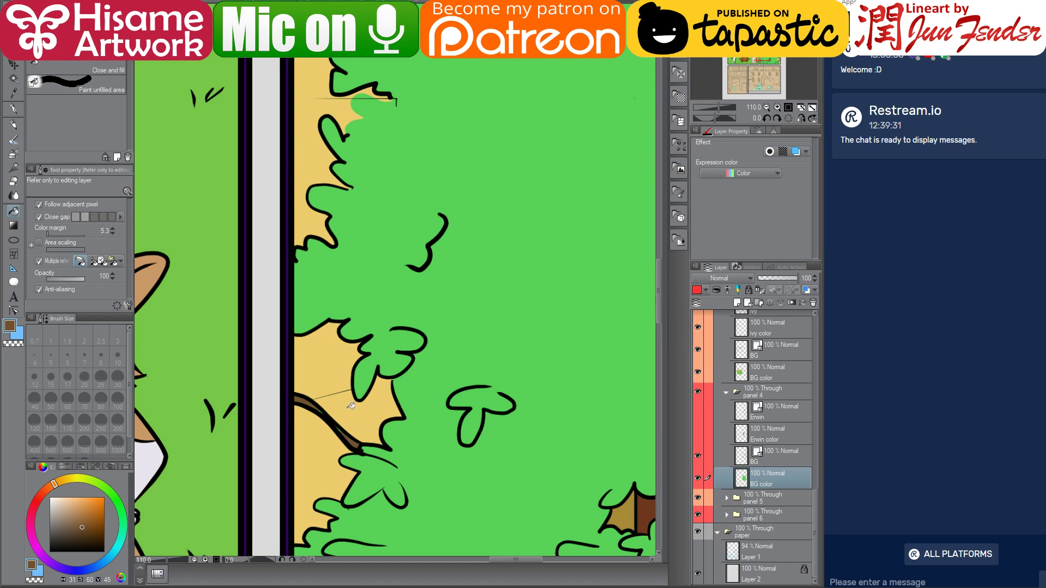
left_click_drag(465, 104, 436, 503)
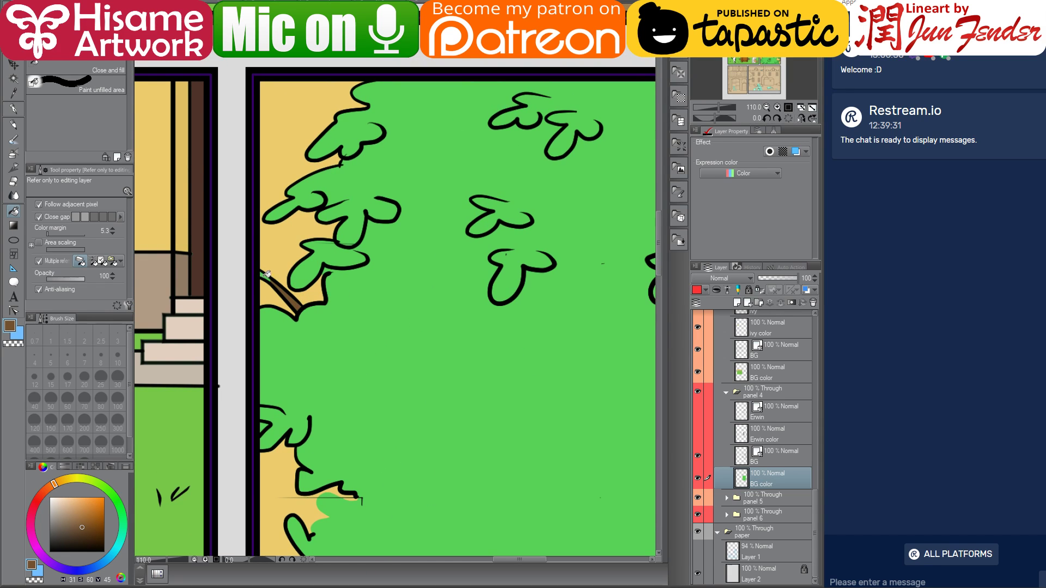
left_click_drag(507, 373, 304, 303)
- Paint the open base of the forked stem at panel 4's right edge brown with the G-pen, and sample the leaf green
left_click_drag(602, 362, 409, 230)
scroll(483, 360, "up", 2)
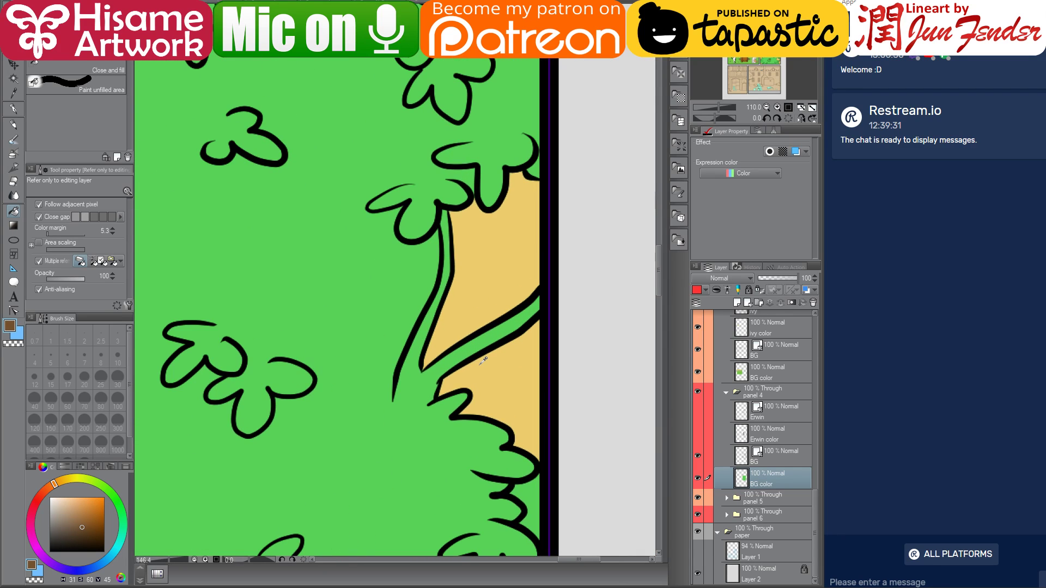
left_click(15, 111)
mouse_move(387, 402)
left_mouse_down()
mouse_move(403, 392)
mouse_move(414, 406)
mouse_move(434, 381)
mouse_move(417, 417)
mouse_move(398, 417)
mouse_move(435, 422)
left_mouse_up()
left_click(417, 423, "alt")
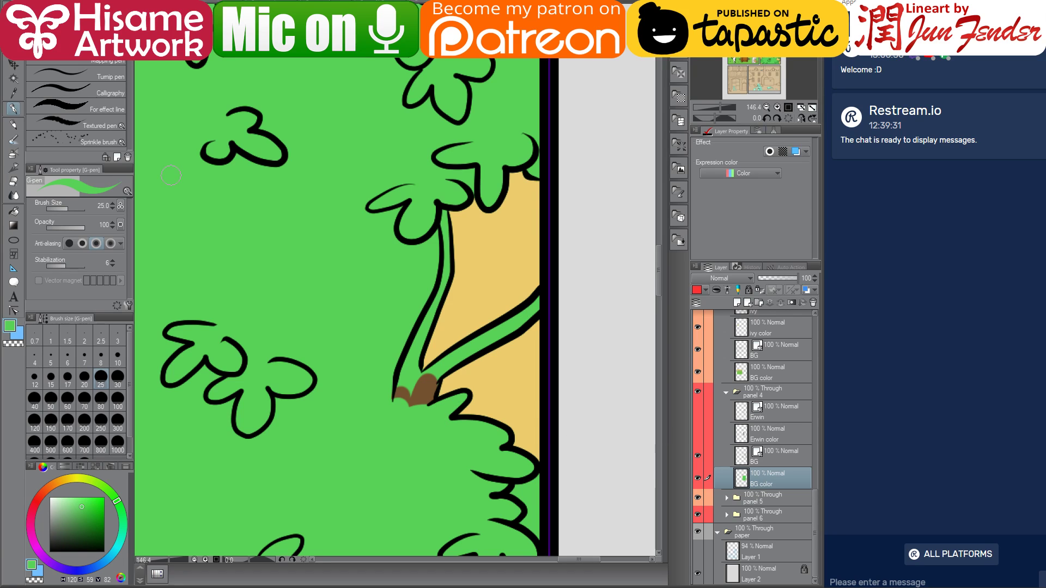
- Sample the stem brown again and fill both arms of the forked stem at panel 4's right edge
key("g")
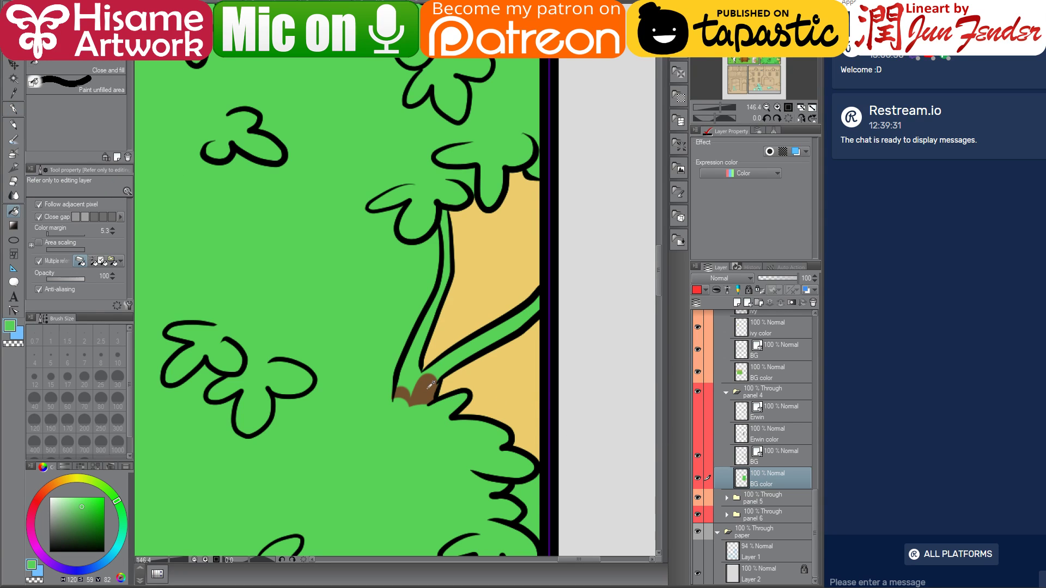
left_click(430, 384, "alt")
left_click(451, 362)
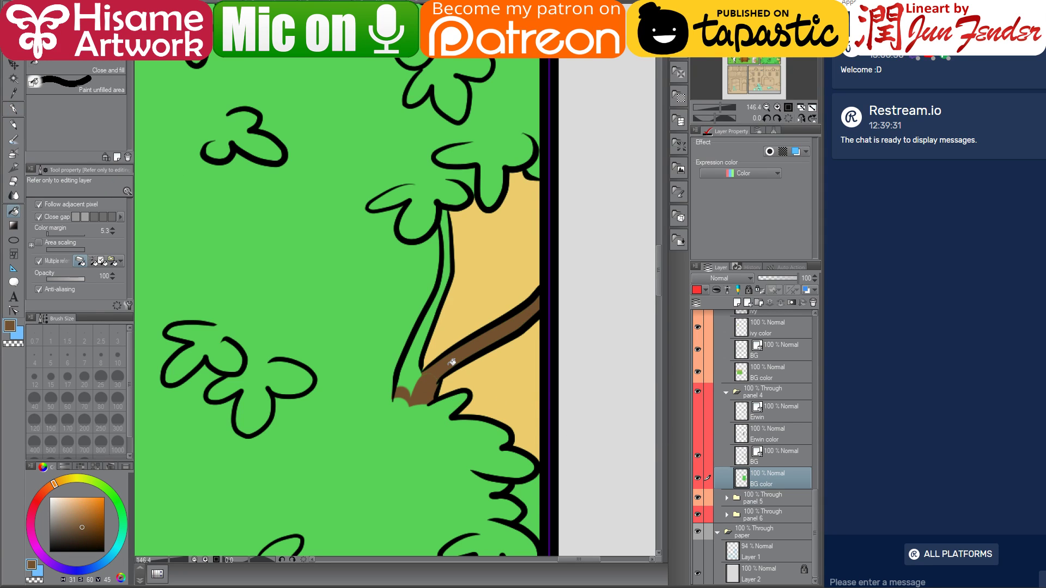
left_click(414, 376)
- Fill the wall gaps in panel 4's top edge and upper right corner yellow, and show the cat's line and colour layers again
scroll(552, 454, "down", 6)
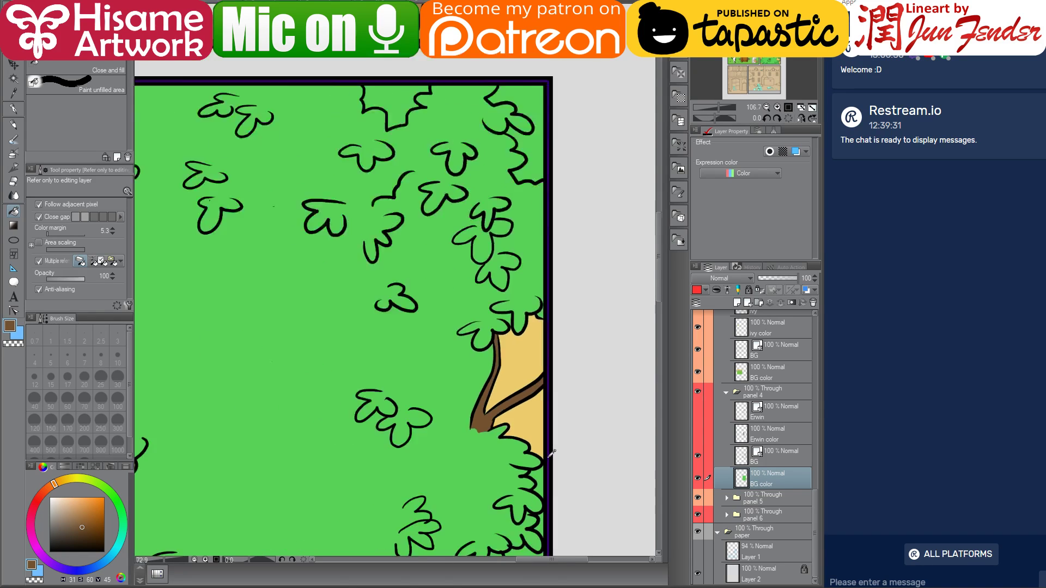
left_click_drag(548, 484, 571, 410)
left_click(564, 341, "alt")
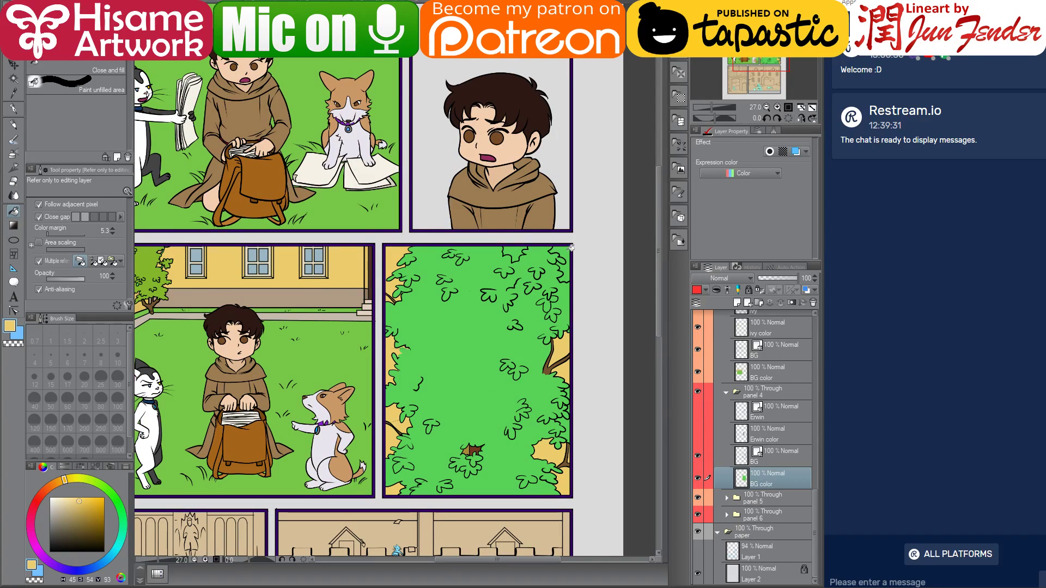
left_click(516, 248)
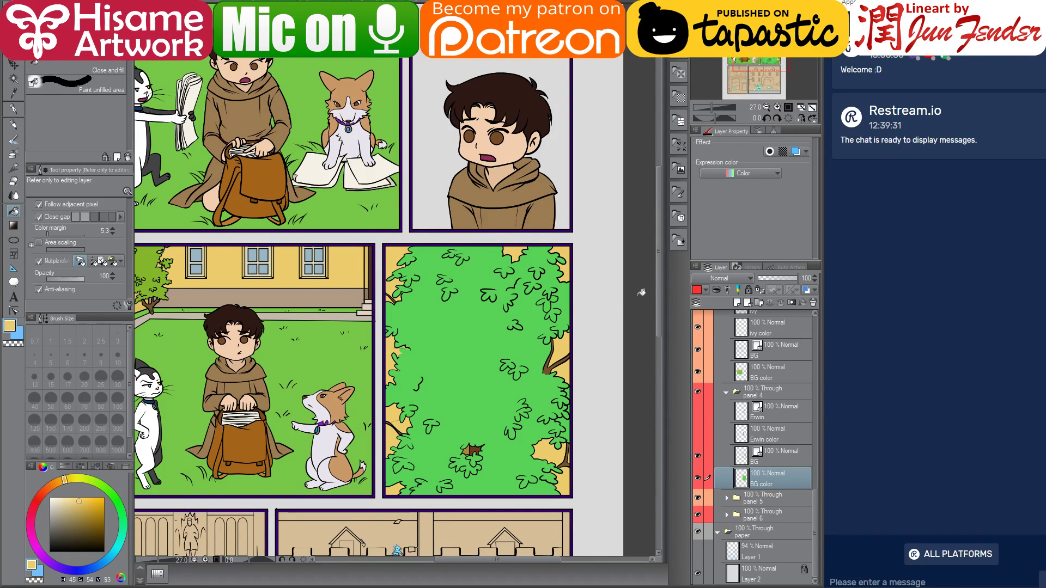
left_click(698, 411)
left_click(698, 433)
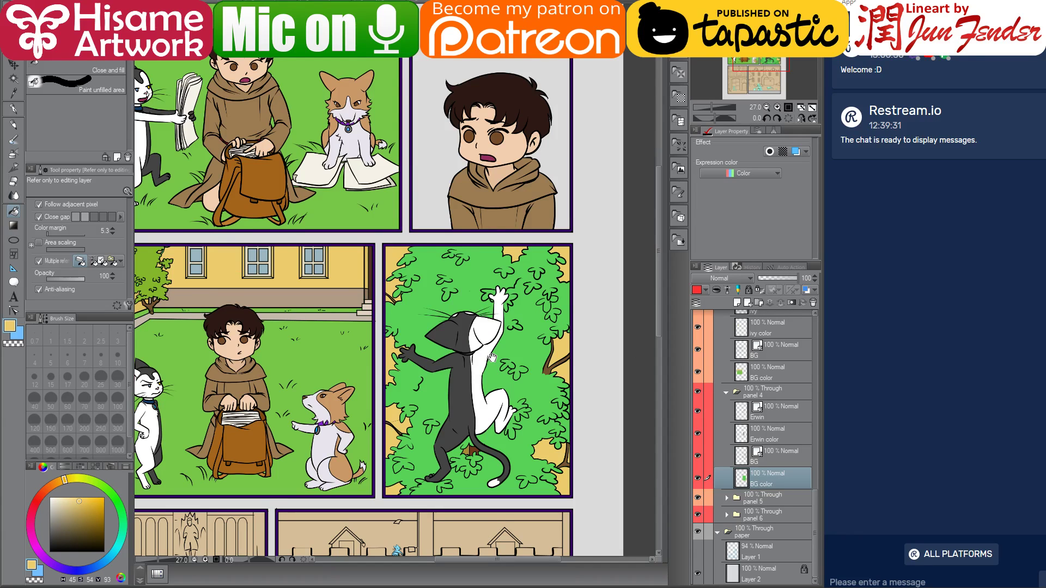
left_click_drag(492, 358, 545, 163)
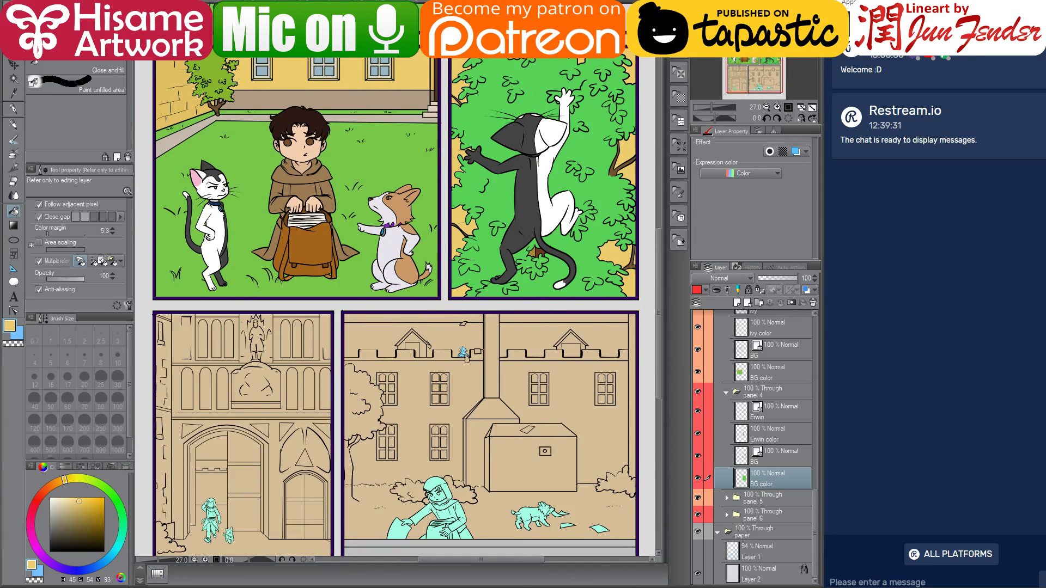
key("k")
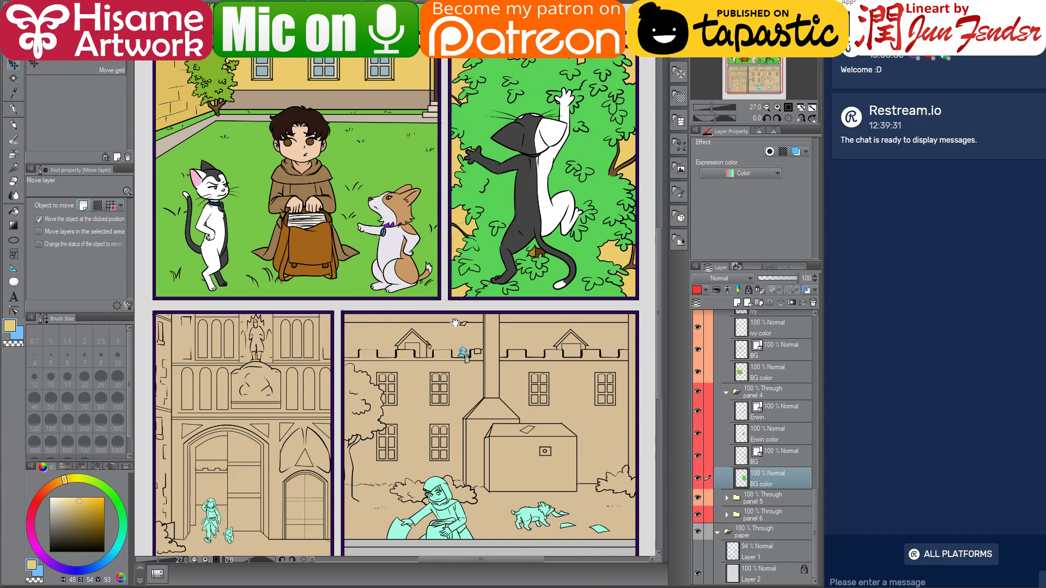
left_click_drag(456, 323, 486, 291)
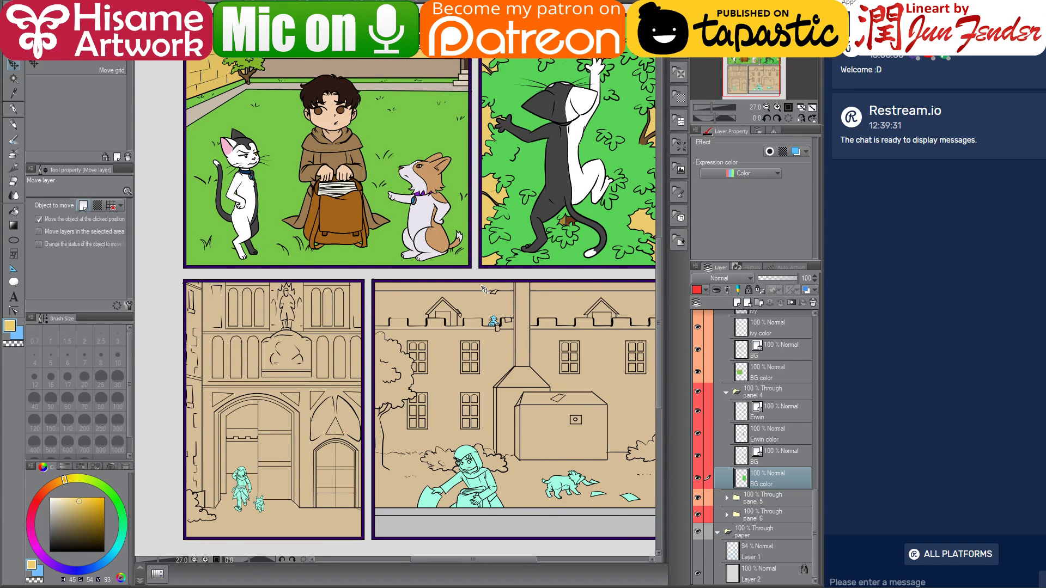
scroll(469, 280, "down", 1)
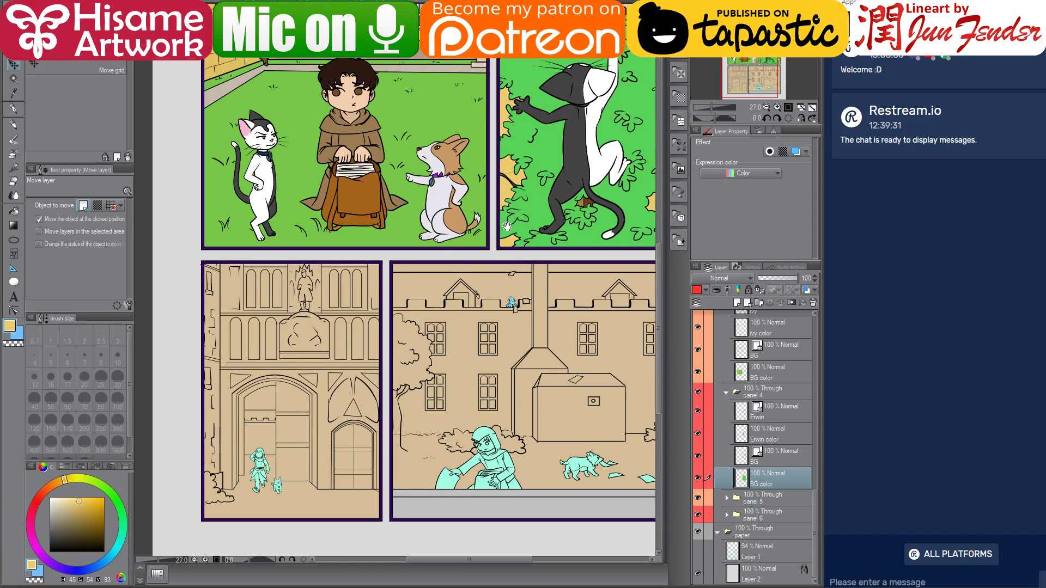
- Mask the panel 4 folder to a rectangular selection matching the panel's frame
left_click_drag(627, 201, 532, 362)
left_click(777, 387)
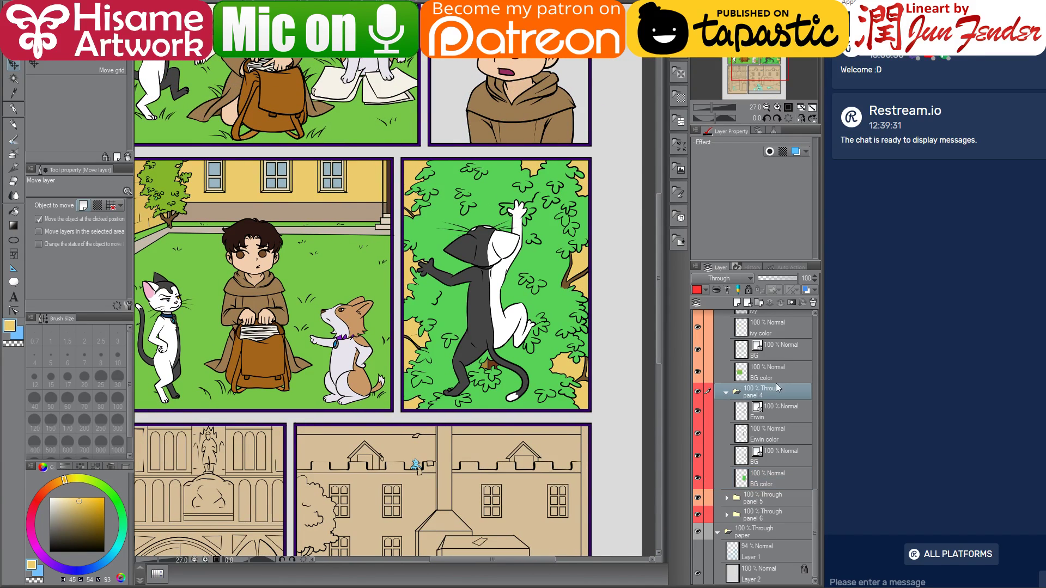
key("m")
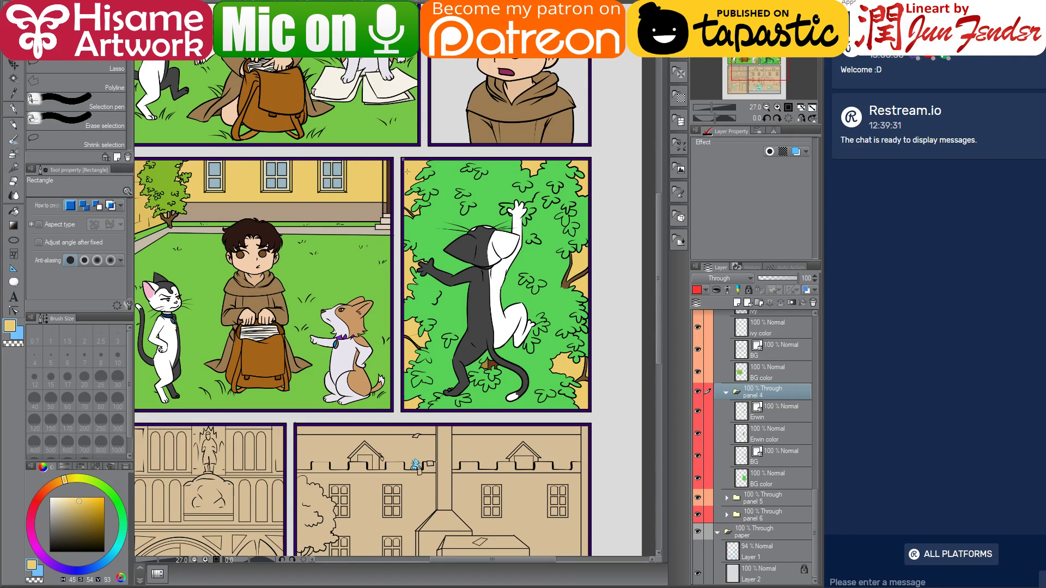
left_click_drag(406, 171, 589, 410)
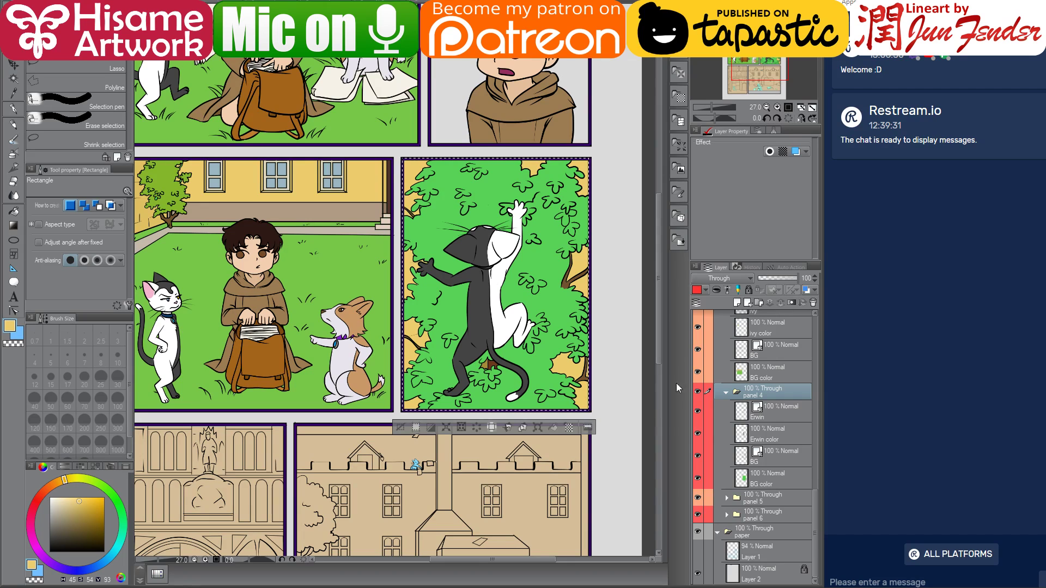
left_click(793, 301)
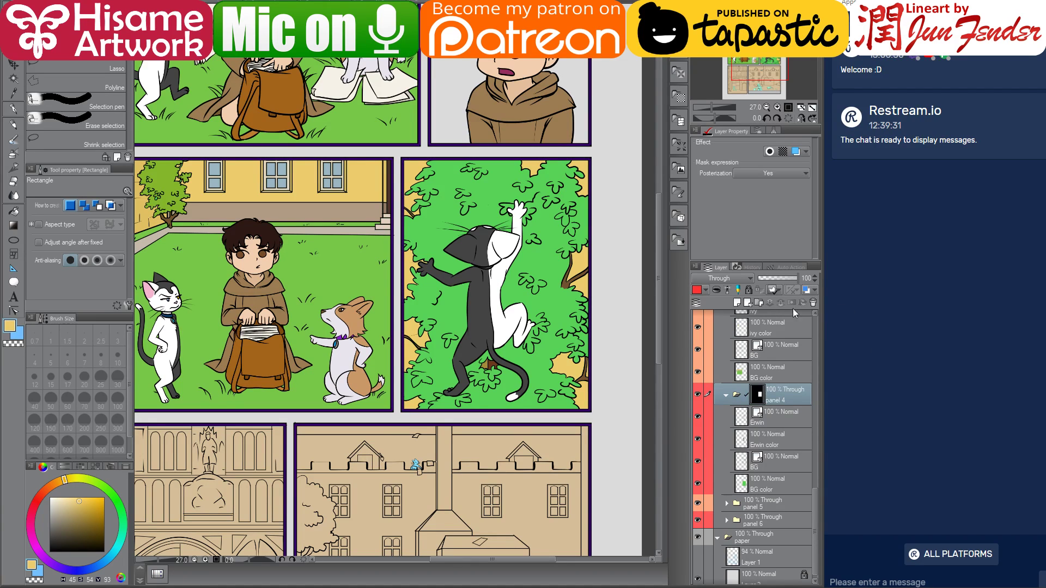
- On panel 4's BG color layer, Auto select the yellow wall gaps at the left edge, lower left corner and lower right
left_click(14, 79)
left_click(770, 487)
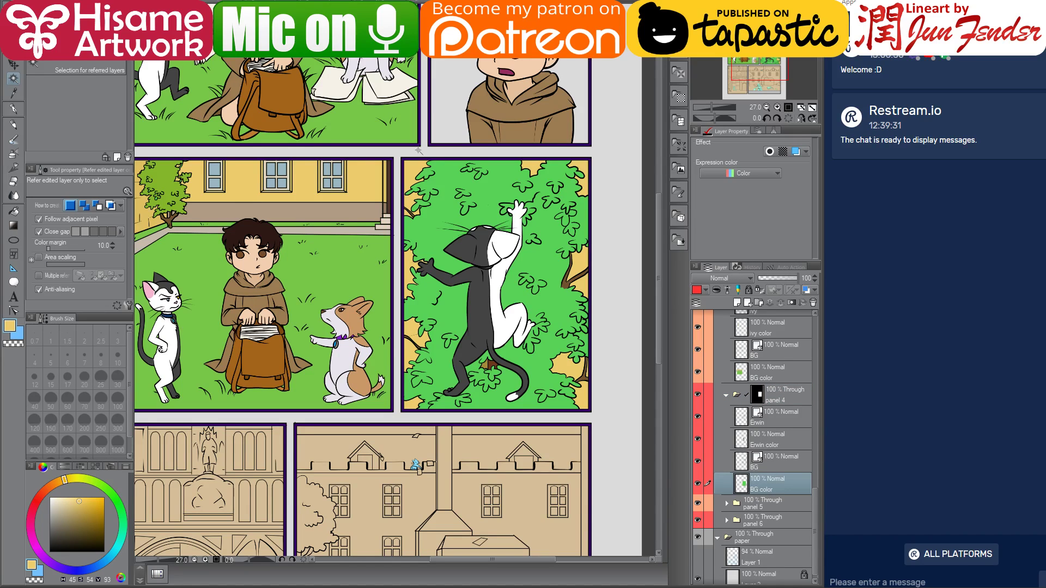
left_click(410, 328)
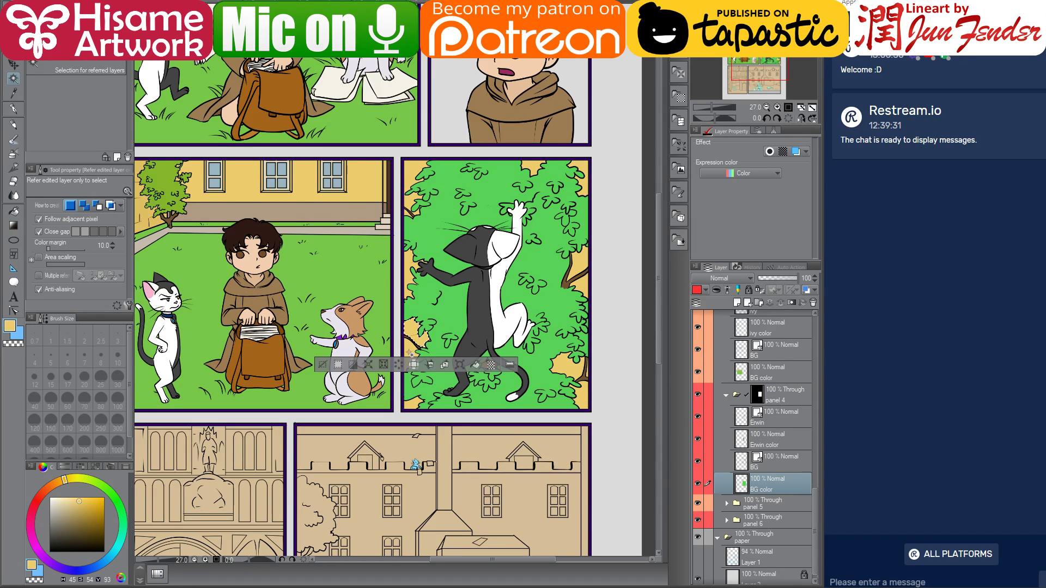
left_click(410, 405, "shift")
left_click(412, 406, "shift")
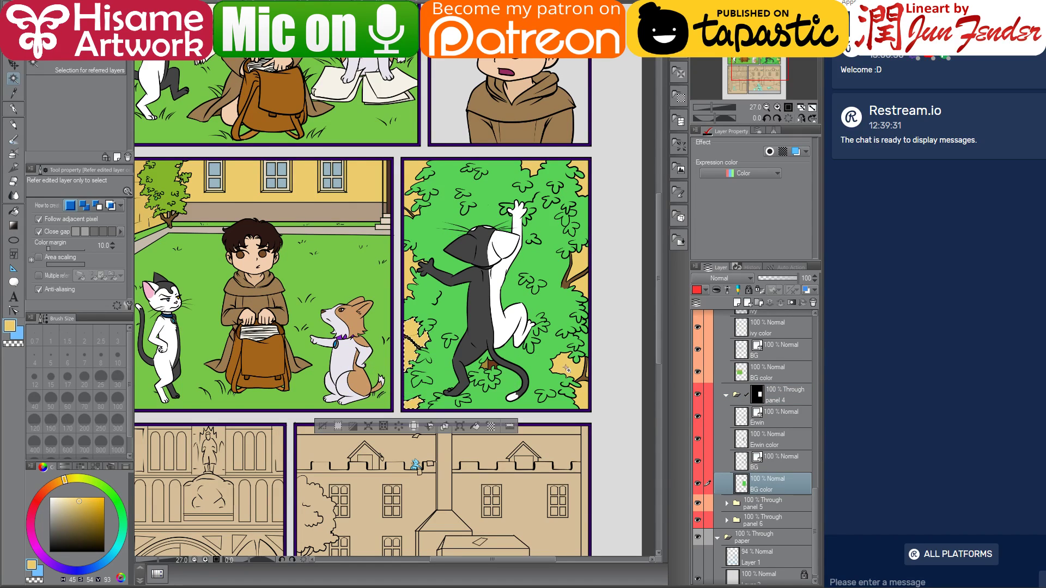
left_click(570, 370, "shift")
left_click(587, 377, "shift")
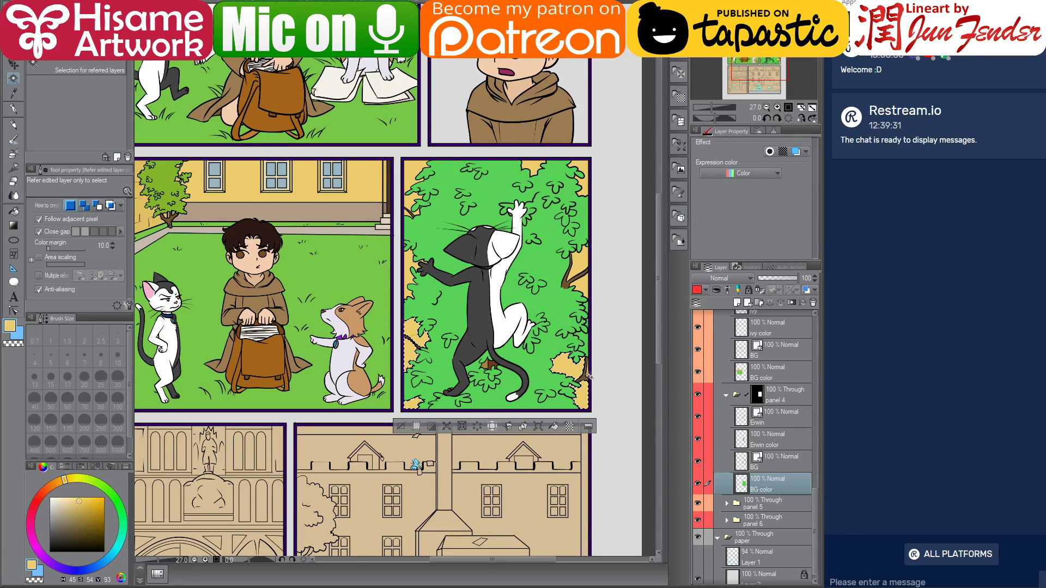
- Add the remaining yellow wall gaps along panel 4's right, top and upper left edges to the selection
left_click(581, 272, "shift")
left_click(584, 183, "shift")
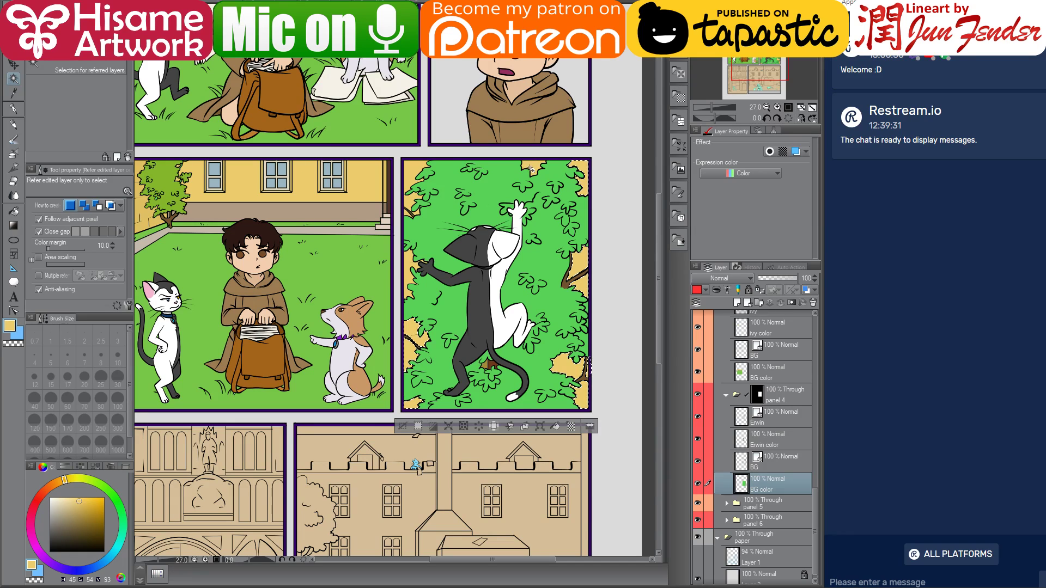
left_click(530, 166, "shift")
left_click(407, 169, "shift")
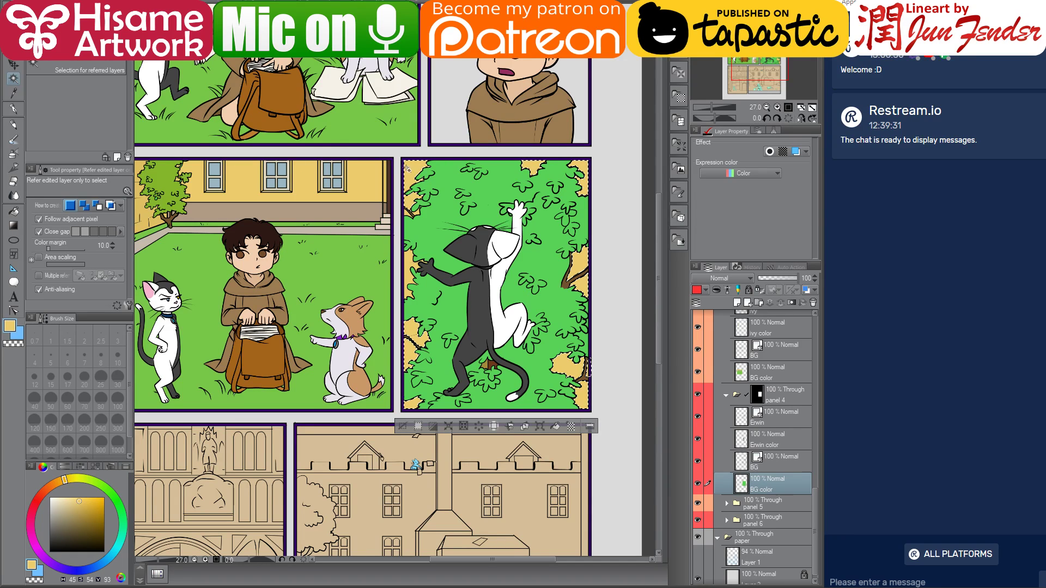
left_click(410, 214, "shift")
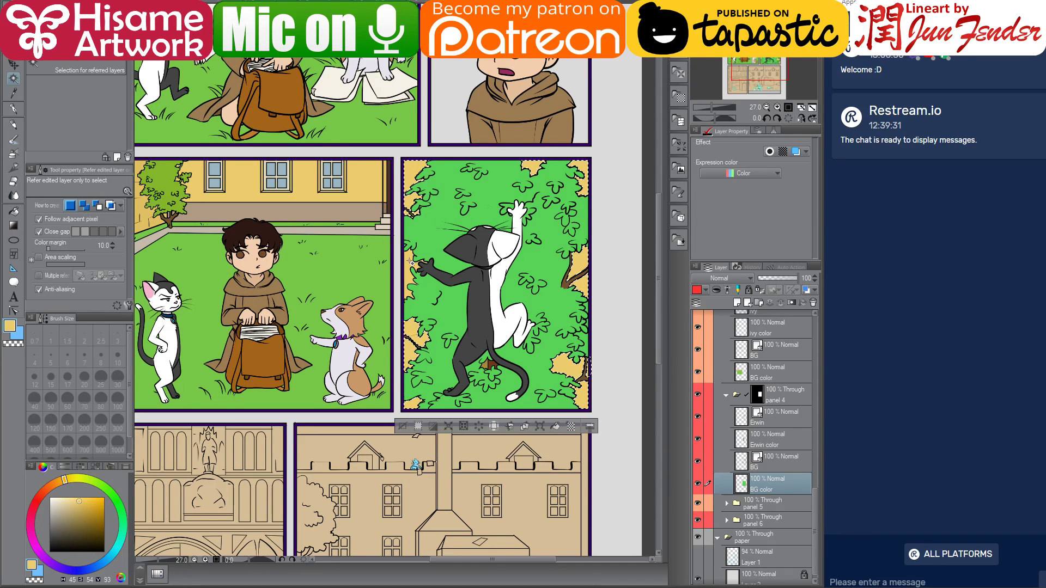
scroll(423, 263, "up", 4)
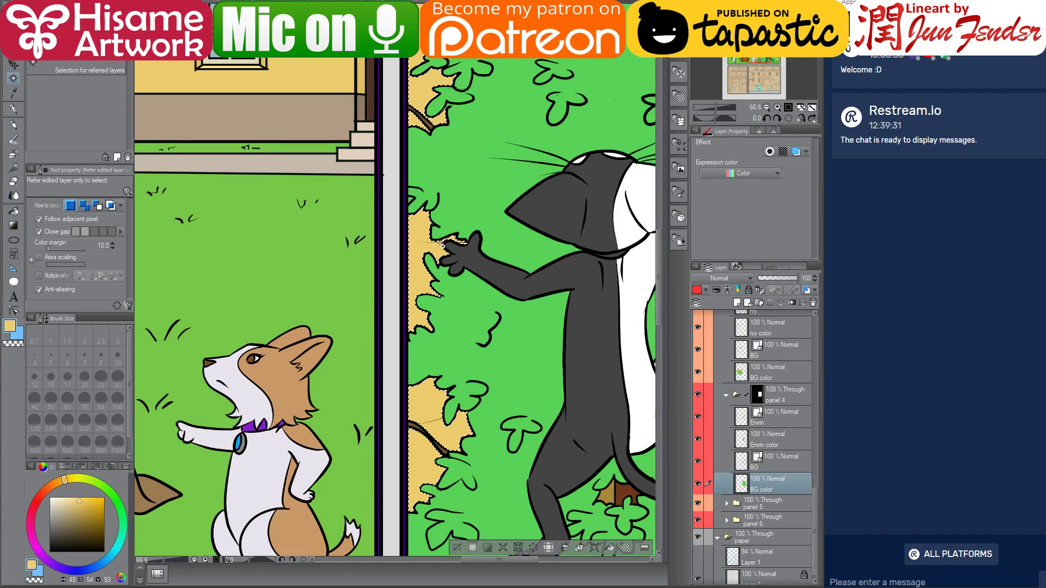
scroll(507, 346, "down", 3)
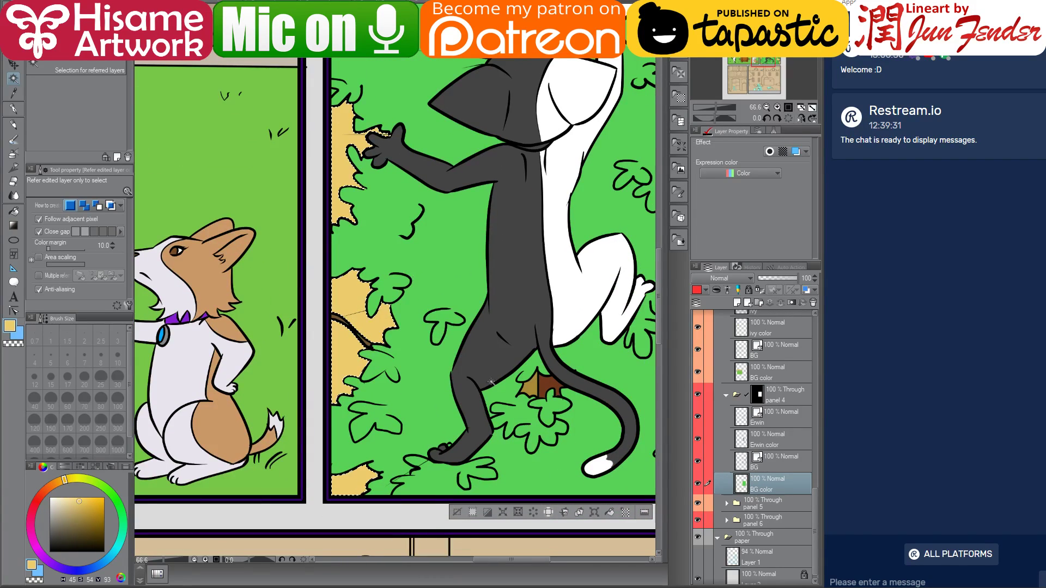
scroll(493, 425, "down", 2)
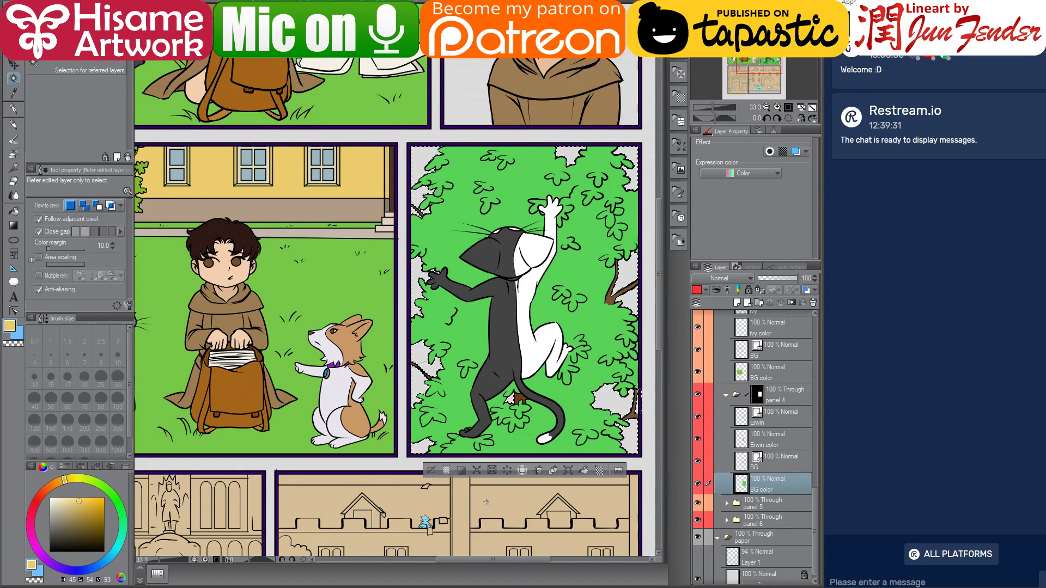
- Move the selected yellow wall areas to their own layer, name it "wall color", and place it below panel 4's BG color layer
key("ctrl+shift+d")
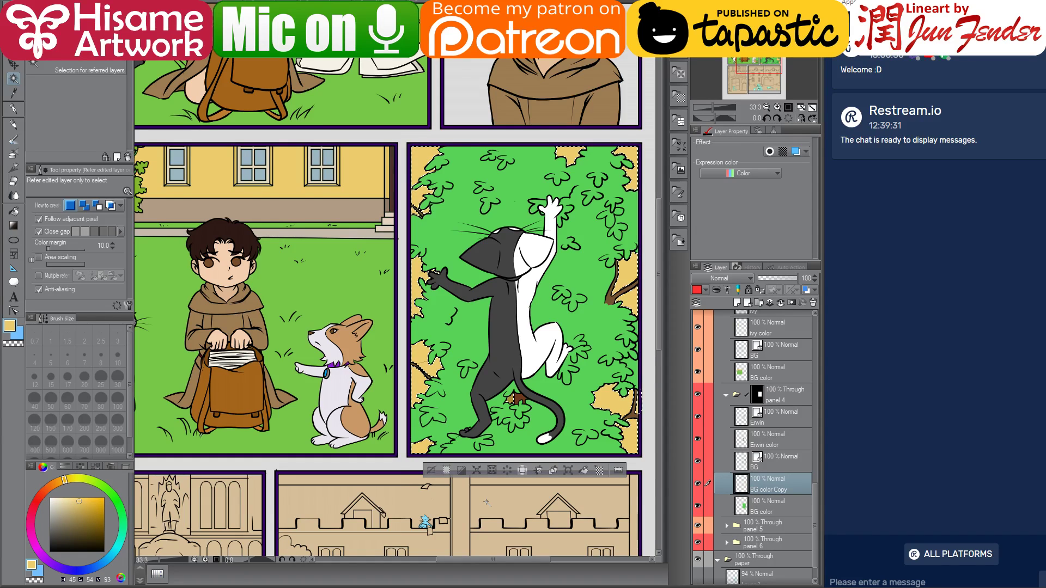
double_click(775, 486)
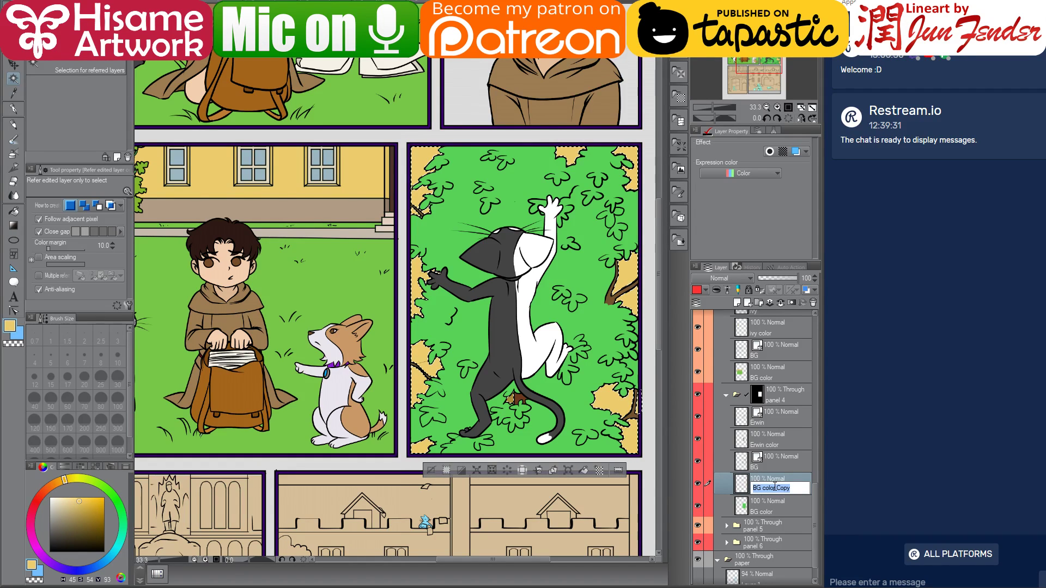
type("wall color")
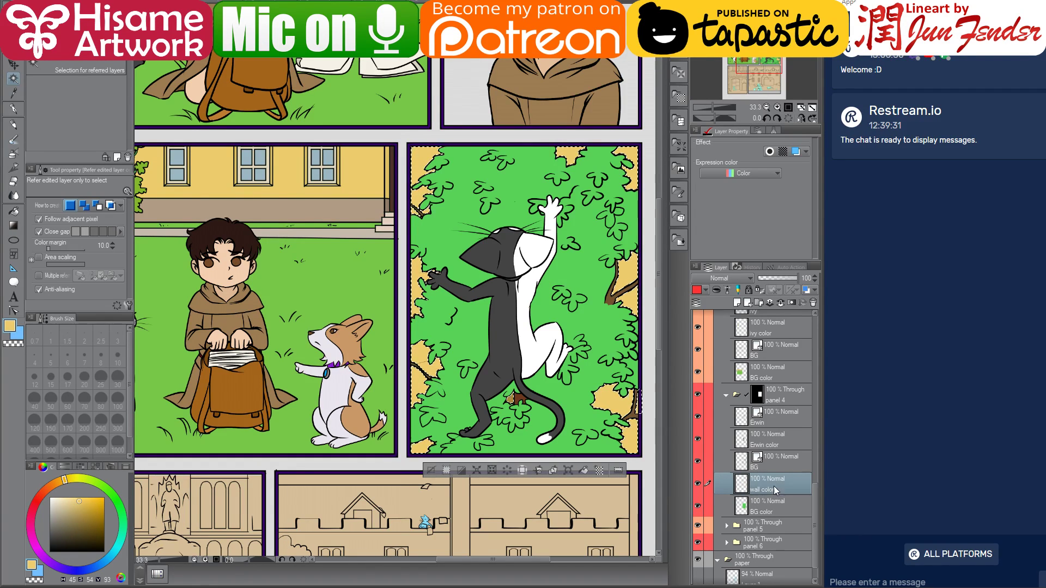
key("Return")
left_click_drag(773, 486, 771, 515)
scroll(412, 300, "down", 1)
scroll(413, 305, "down", 2)
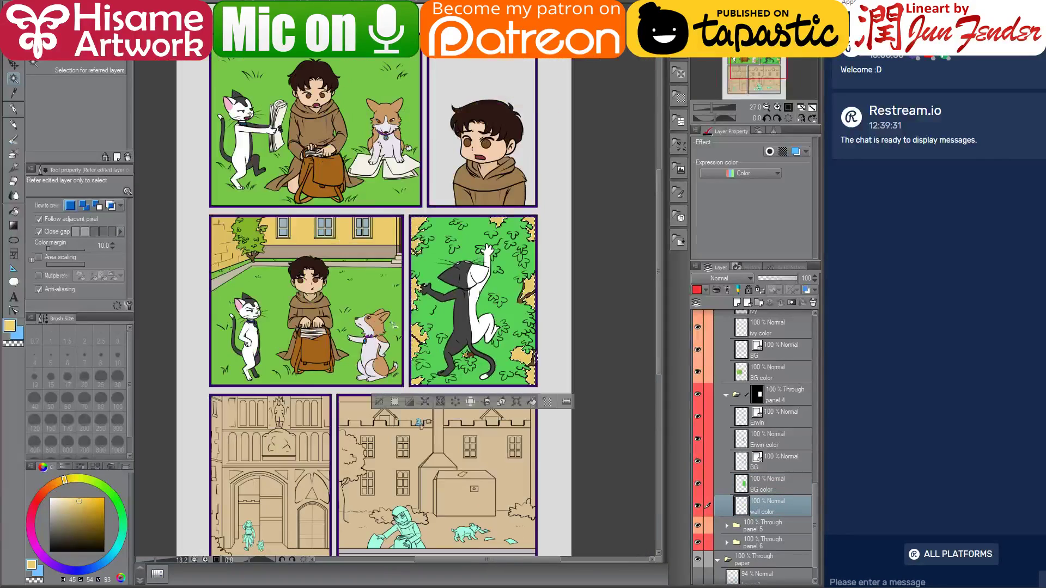
- Make the colour layer of panel 5's two small characters active, and select their turquoise silhouettes
left_click(13, 64)
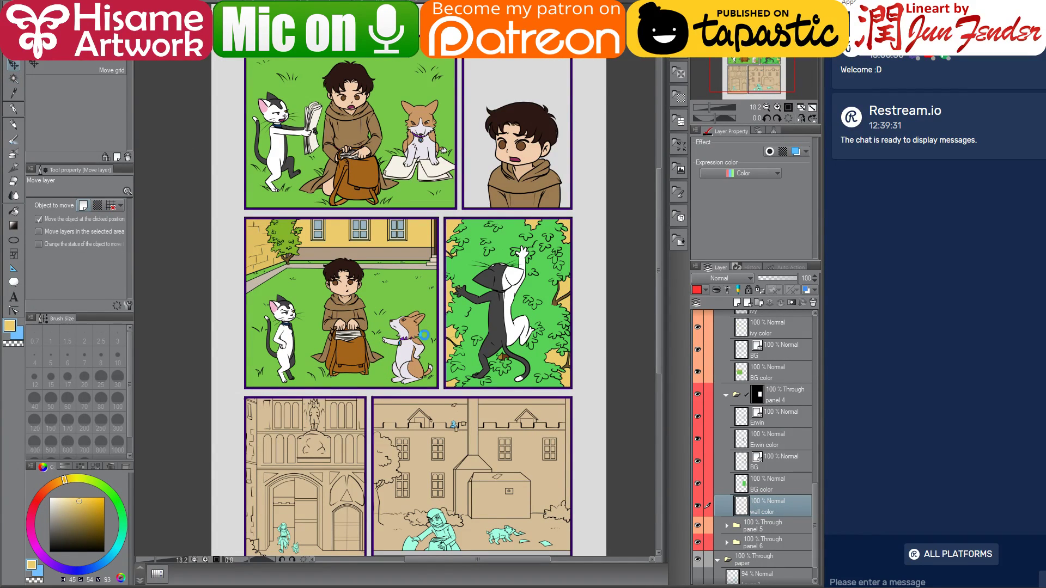
scroll(425, 334, "down", 3)
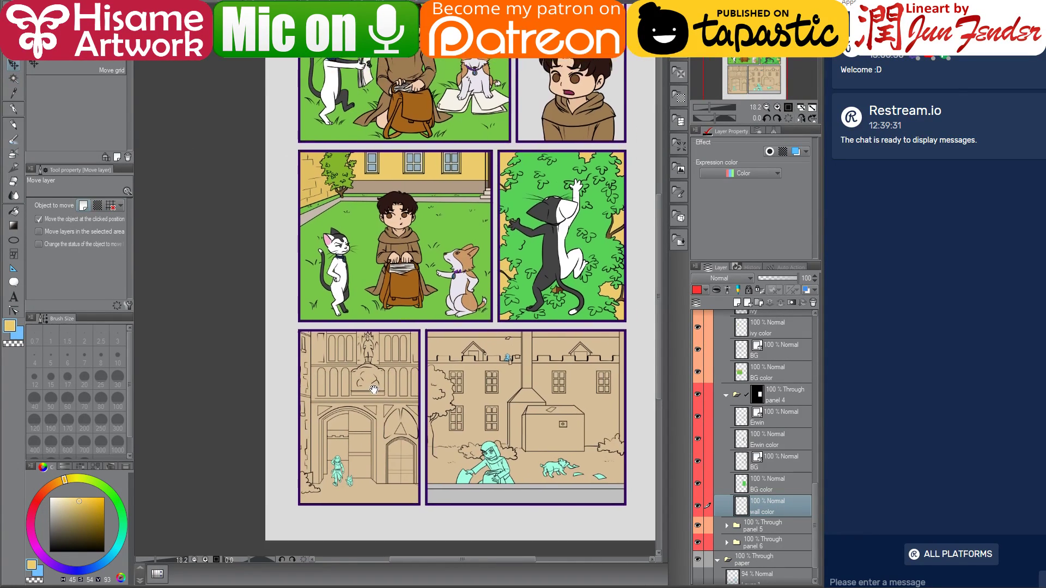
scroll(376, 480, "up", 1)
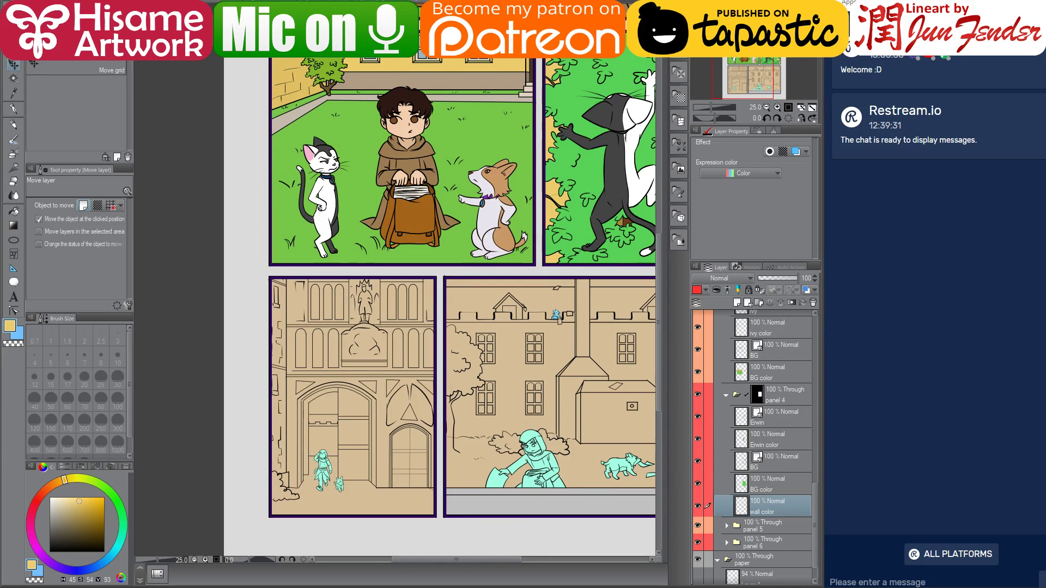
key("alt+v")
key("Escape")
key("r")
key("o")
left_click(323, 468)
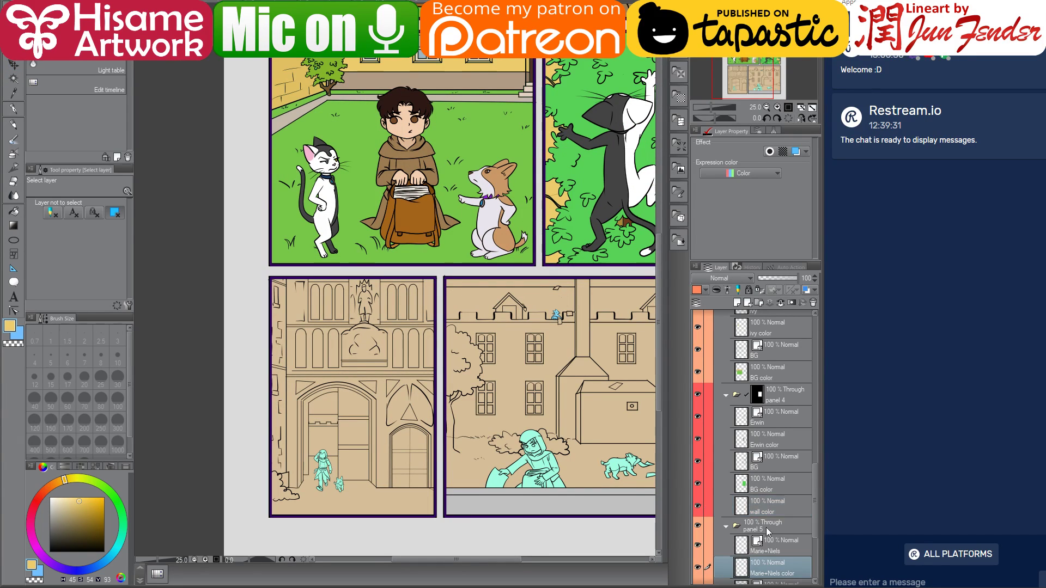
key("p")
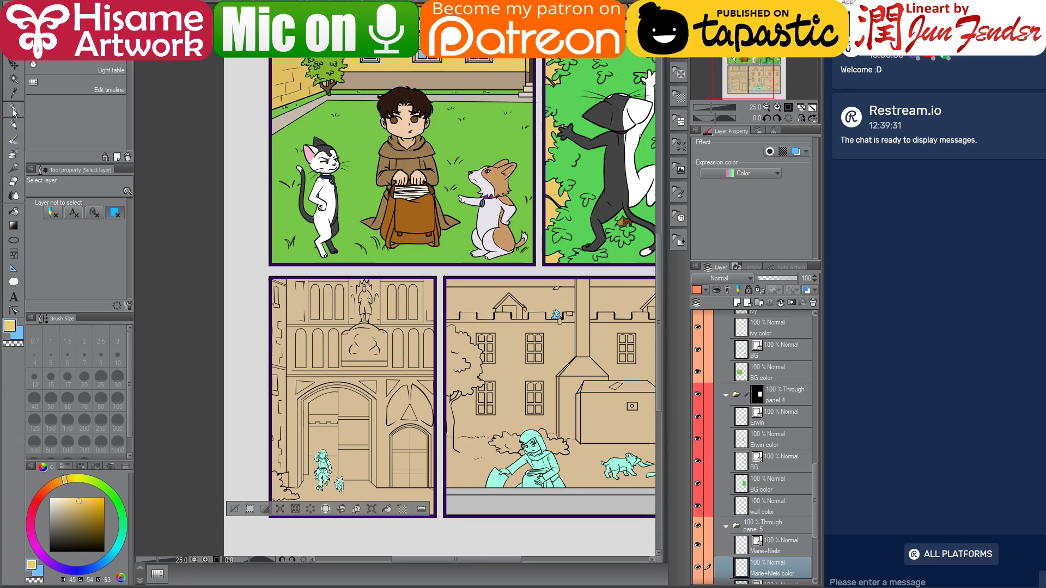
- Sample the robe brown and paint both selected silhouettes in panel 5 with the G-pen at size 600
left_click(323, 478, "alt")
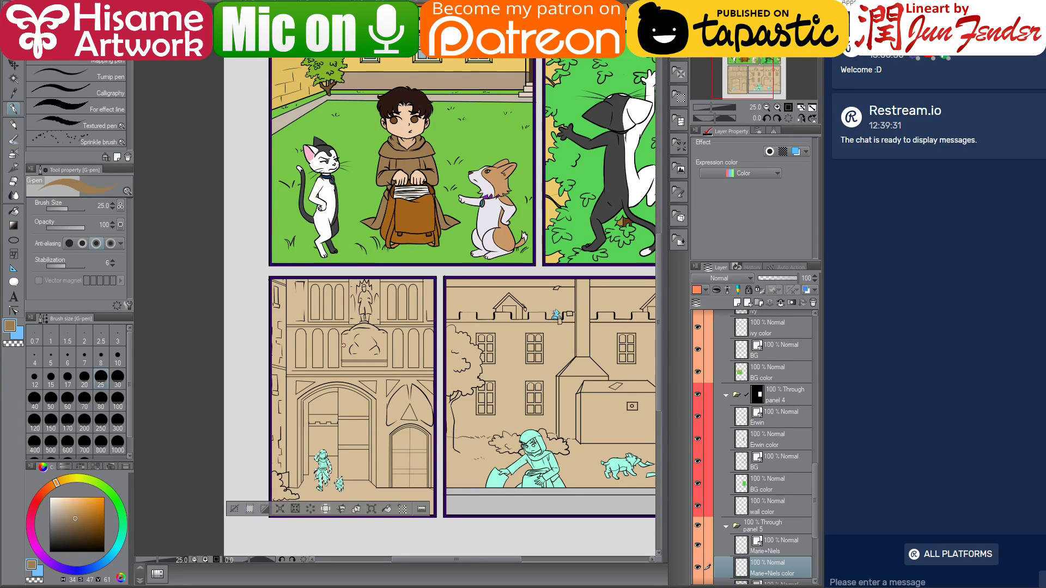
key("bracketright")
key("bracketright")
key("bracketright")
key("bracketright")
key("bracketright")
key("bracketright")
key("bracketright")
key("bracketright")
key("bracketright")
key("bracketright")
key("bracketright")
key("bracketright")
key("bracketright")
key("bracketright")
key("bracketright")
key("bracketright")
left_click_drag(325, 431, 318, 479)
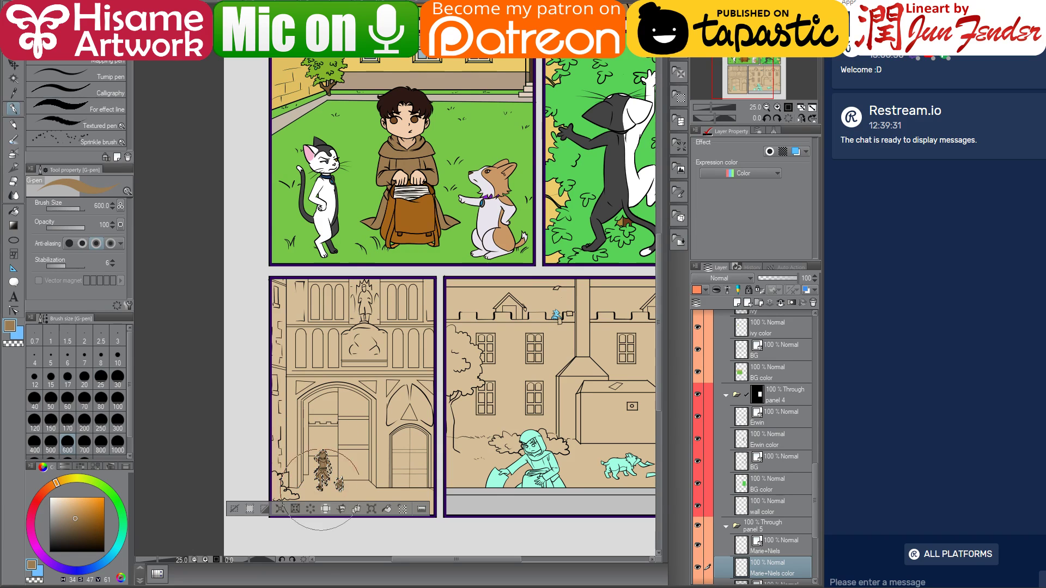
- Sample the corgi's orange-brown and paint panel 5's small dog with the G-pen at size 100
left_click(324, 480, "alt")
scroll(372, 480, "up", 2)
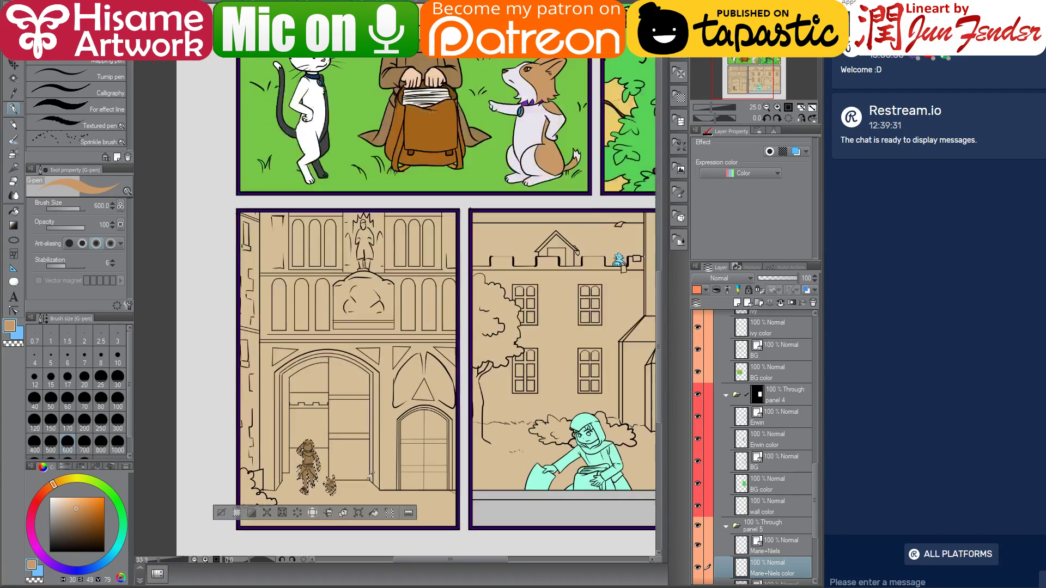
left_click_drag(376, 477, 425, 407)
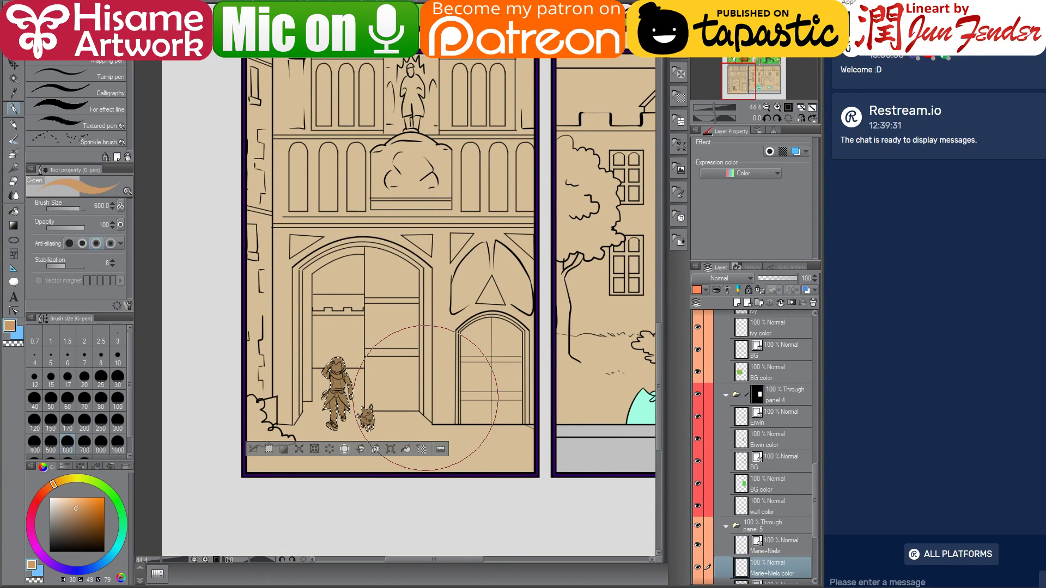
key("bracketleft")
key("bracketleft")
key("bracketleft")
key("bracketleft")
key("bracketleft")
key("bracketleft")
key("bracketleft")
key("bracketleft")
key("bracketleft")
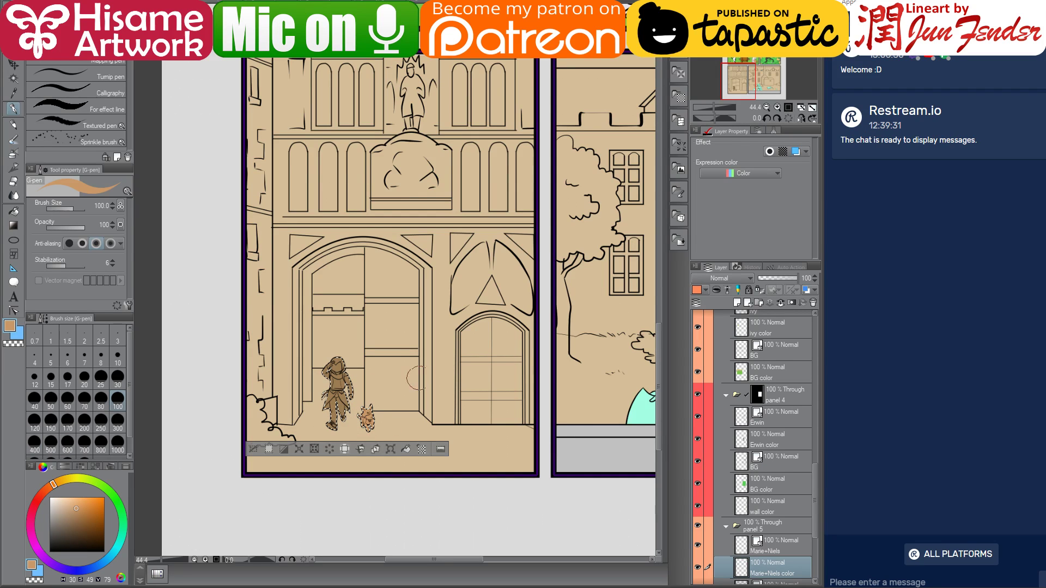
scroll(353, 377, "down", 1)
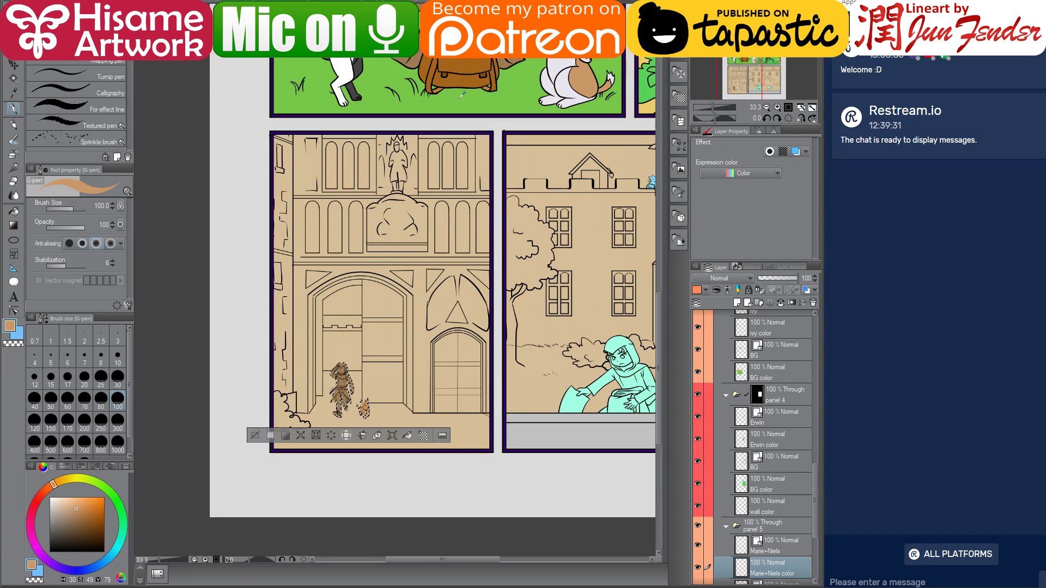
- Sample the skin tone, fill the hooded figure's face and hands in panel 5, and clear the selection
left_click_drag(353, 377, 365, 416)
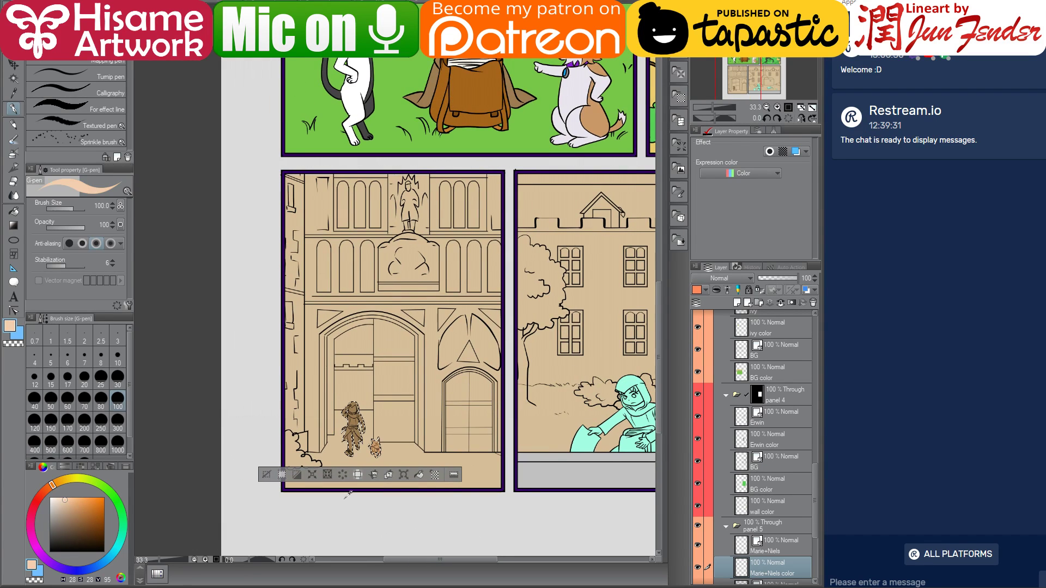
scroll(348, 453, "up", 4)
scroll(364, 432, "up", 3)
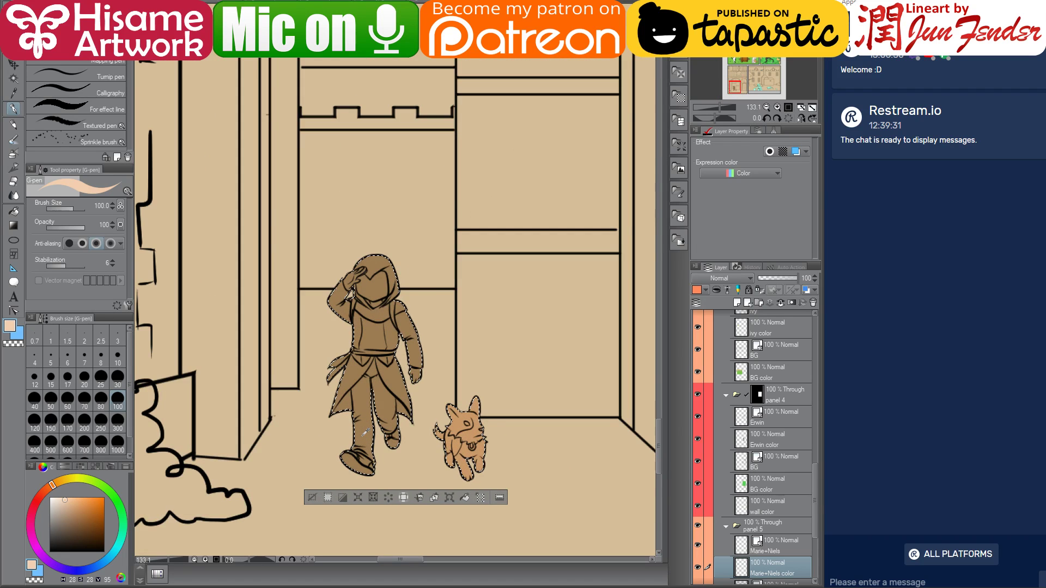
left_click(14, 211)
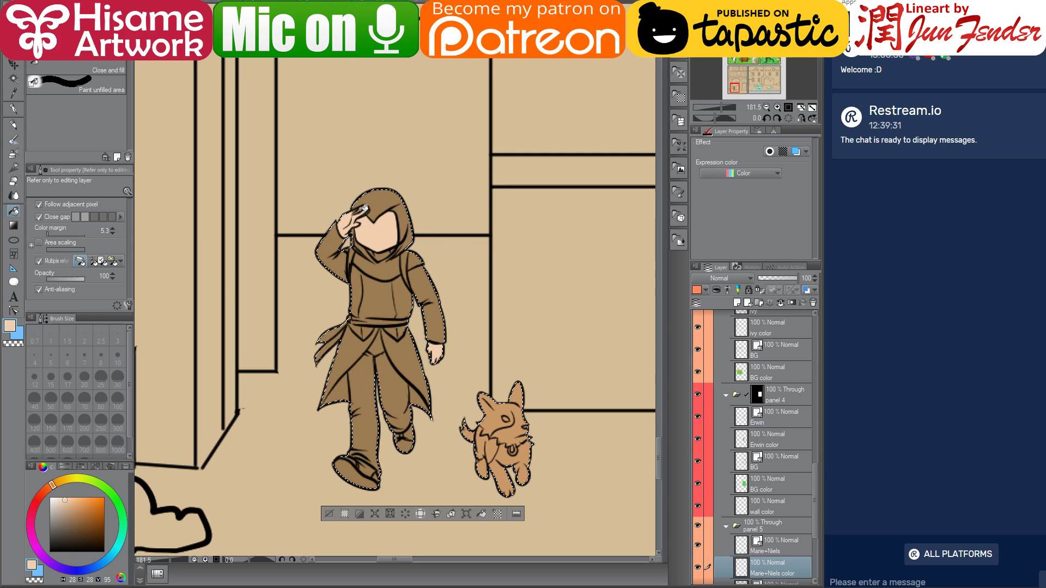
scroll(347, 424, "down", 6)
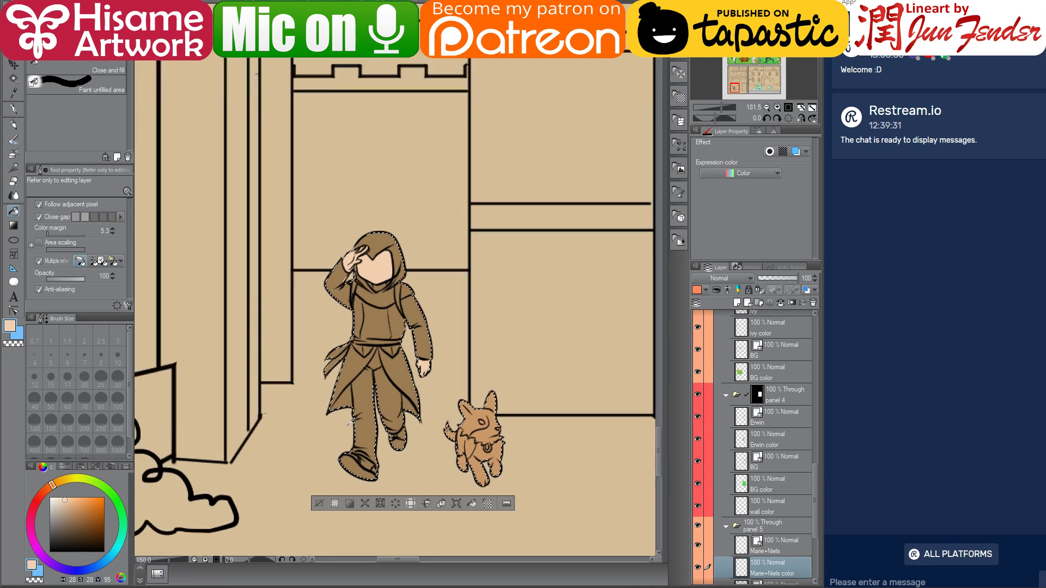
scroll(348, 428, "down", 2)
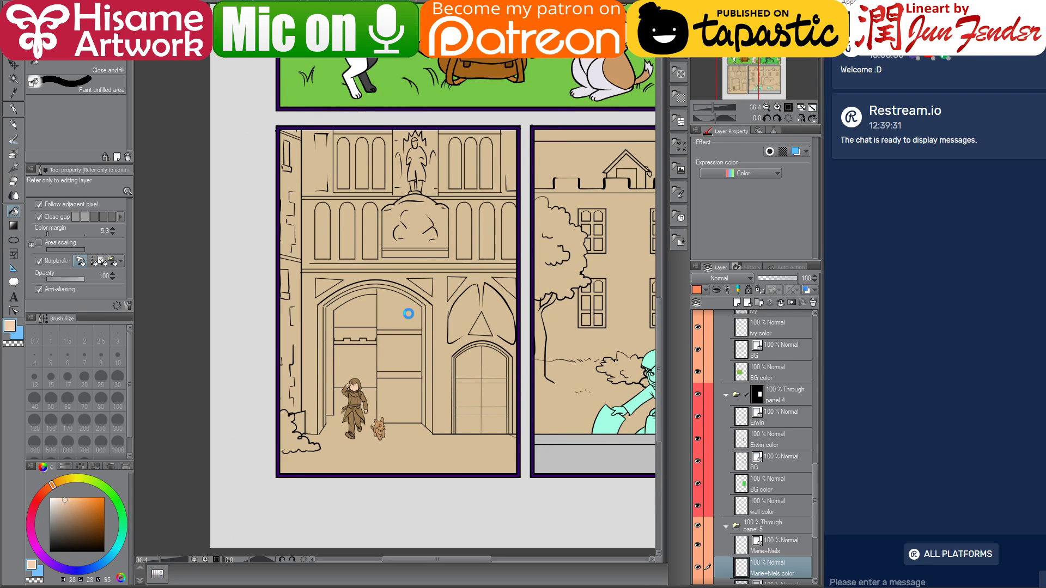
- Hide the line and colour layers of panel 5's characters and the panel's beige base, Layer 3
left_click_drag(411, 318, 361, 383)
scroll(361, 383, "down", 4)
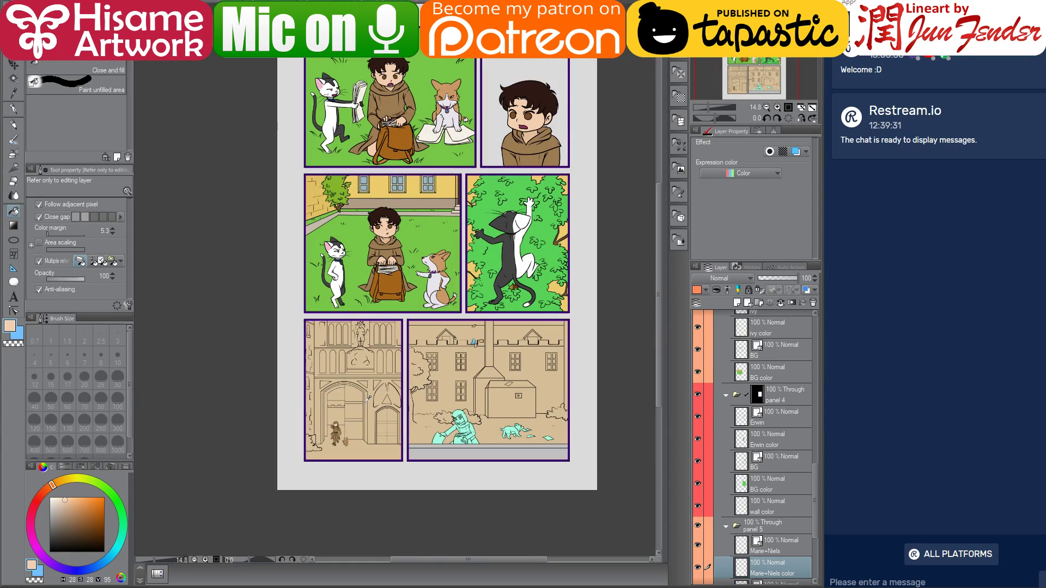
scroll(370, 431, "up", 4)
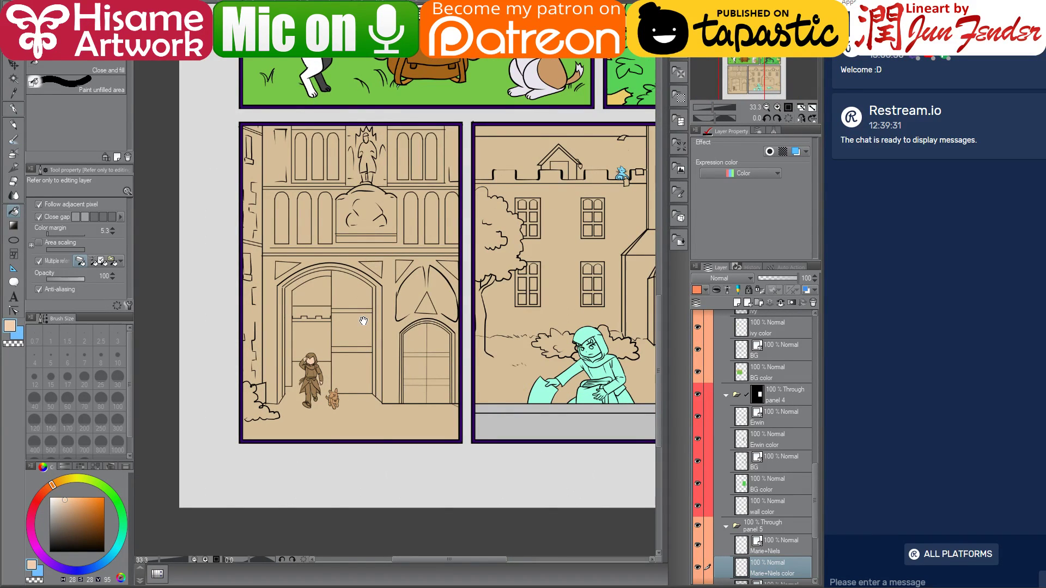
left_click_drag(370, 314, 378, 365)
scroll(769, 528, "down", 4)
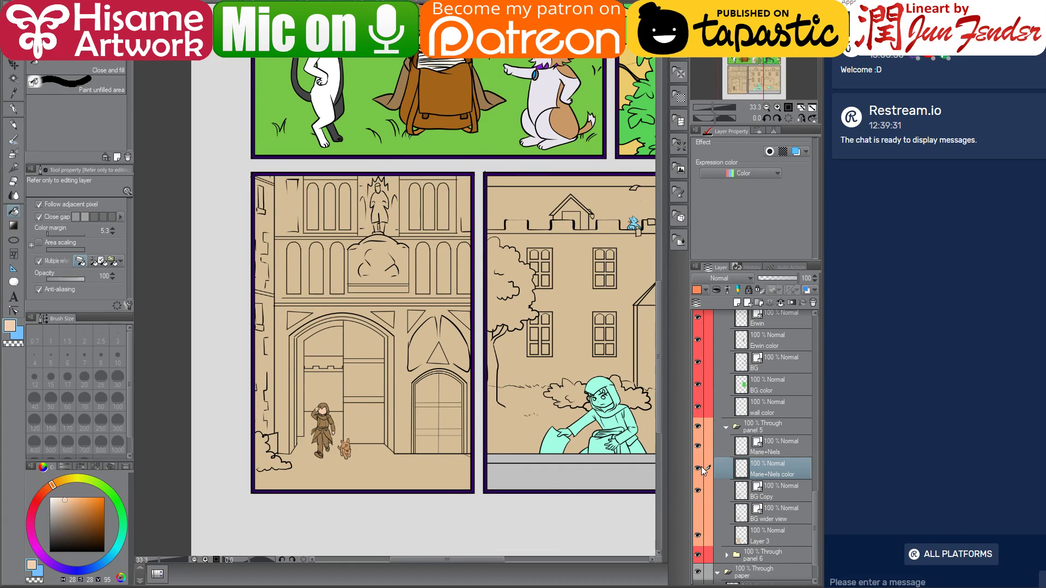
left_click(697, 468)
left_click(740, 540)
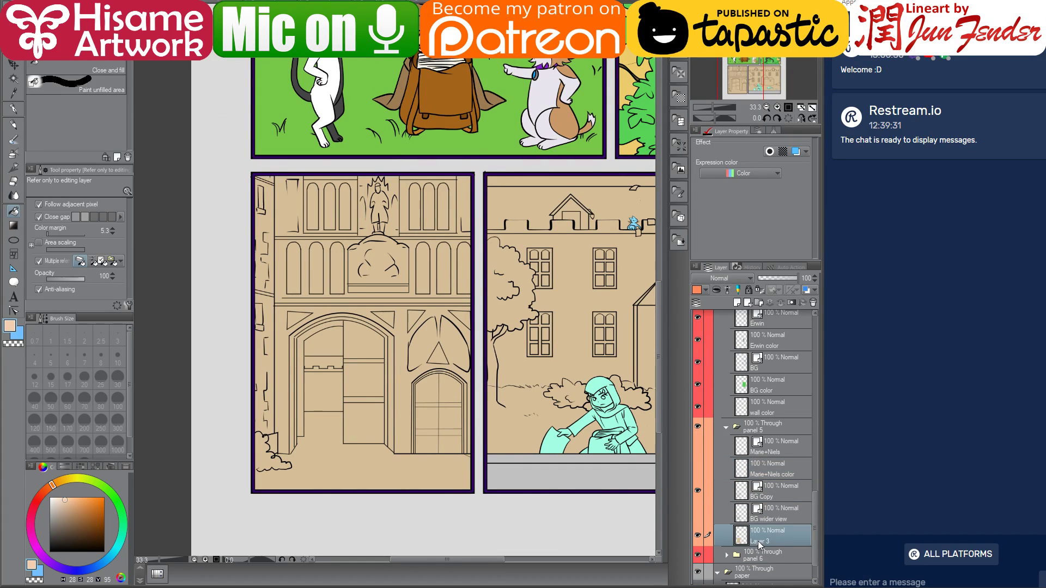
left_click(698, 536)
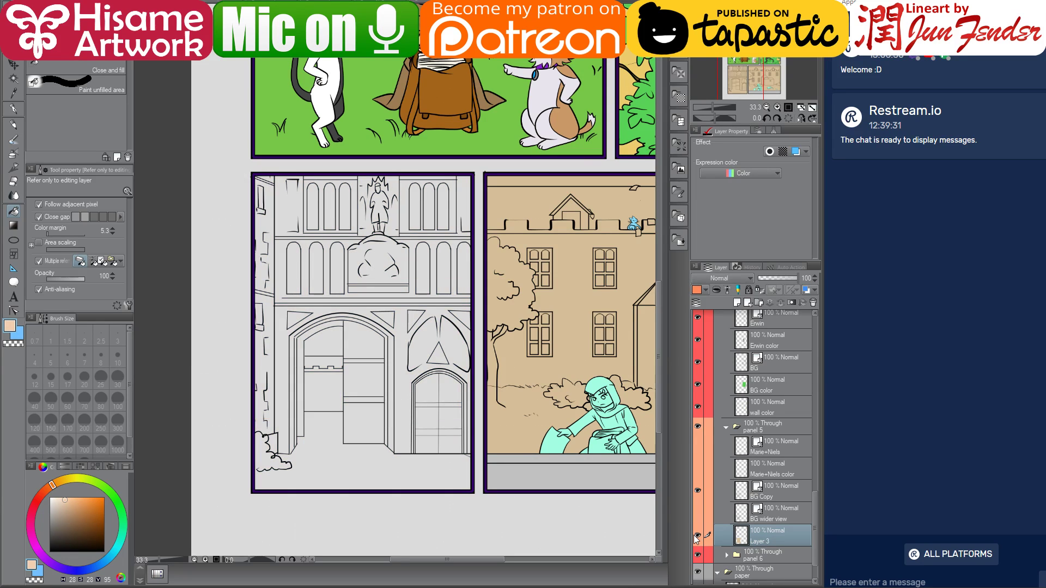
- Show panel 5's beige base layer again and rename it "ground color"
left_click(698, 536)
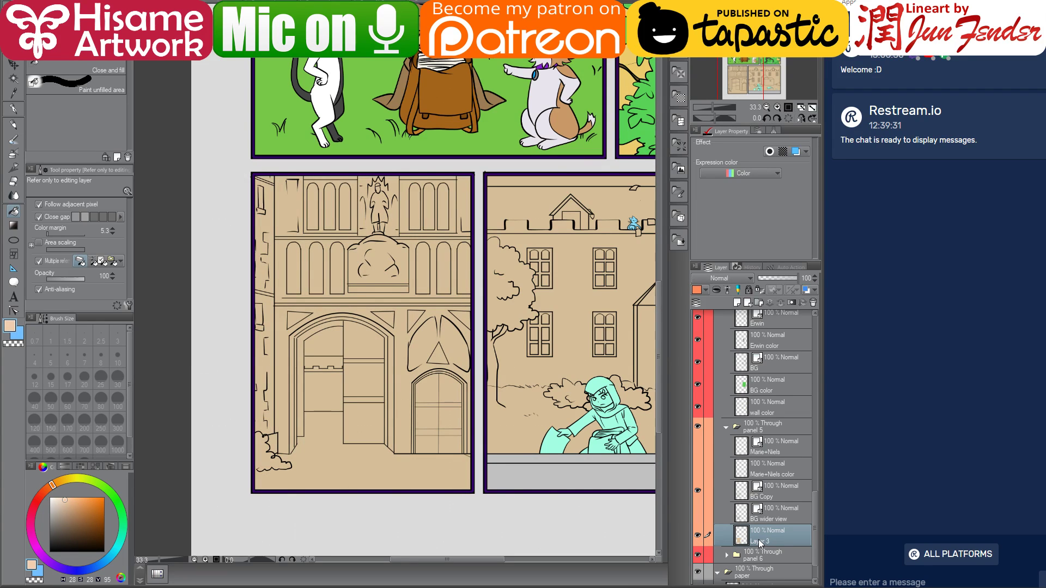
double_click(760, 540)
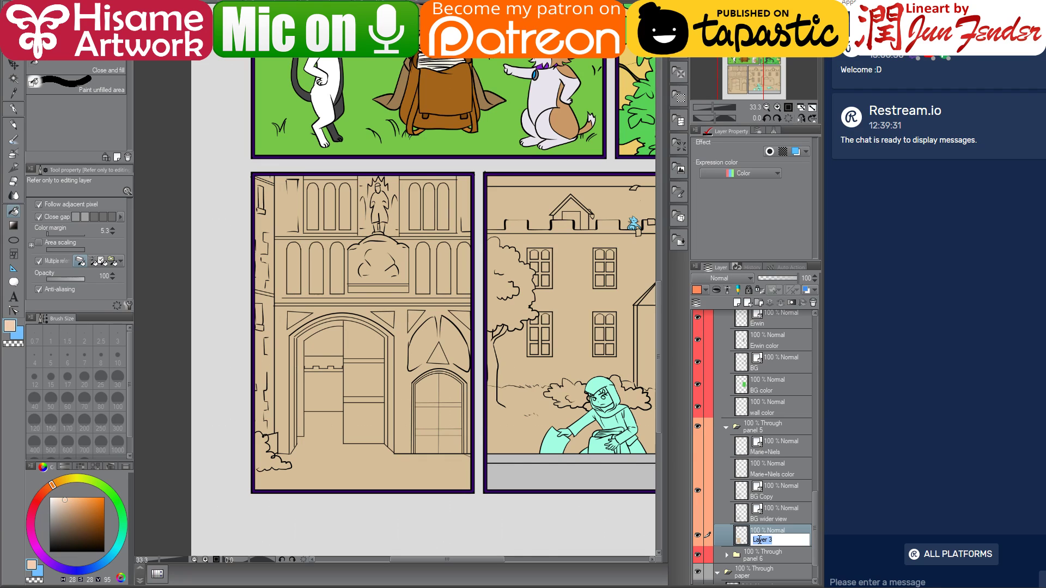
type("ground color")
key("Return")
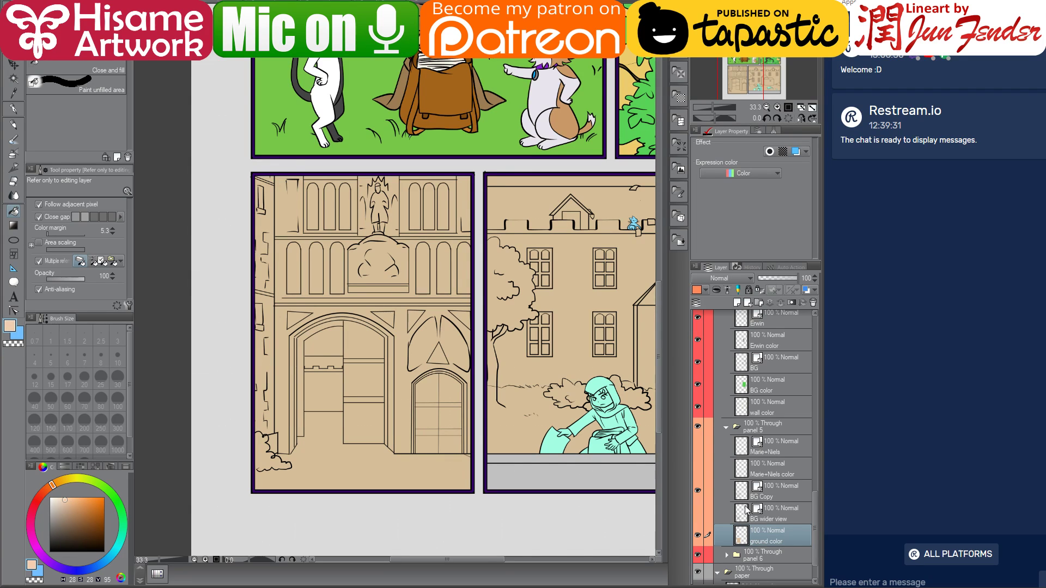
- Show the BG wider view line art in panel 5 and hide the BG Copy layer
left_click(745, 512)
left_click(698, 513)
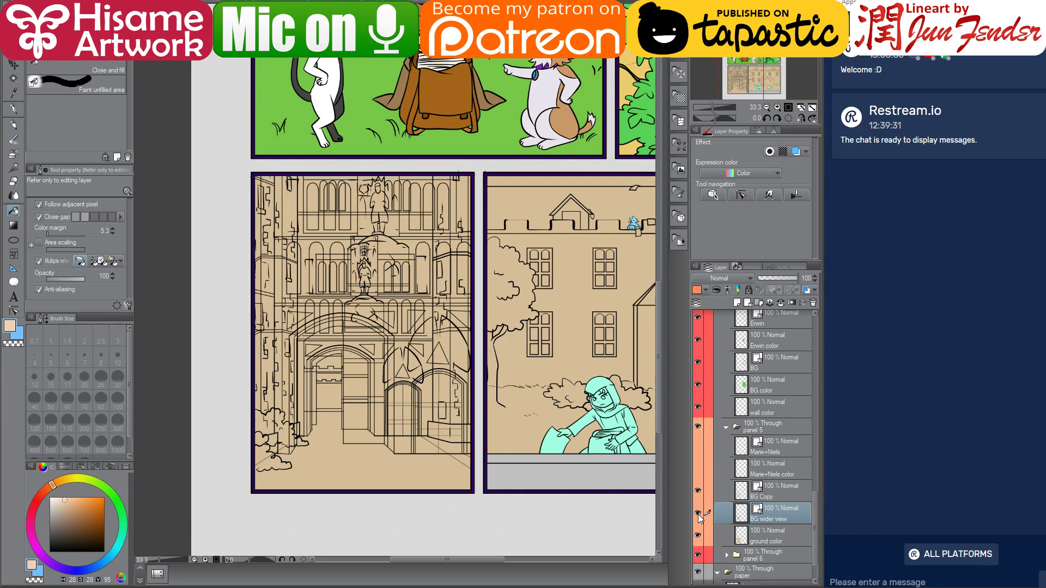
left_click(698, 492)
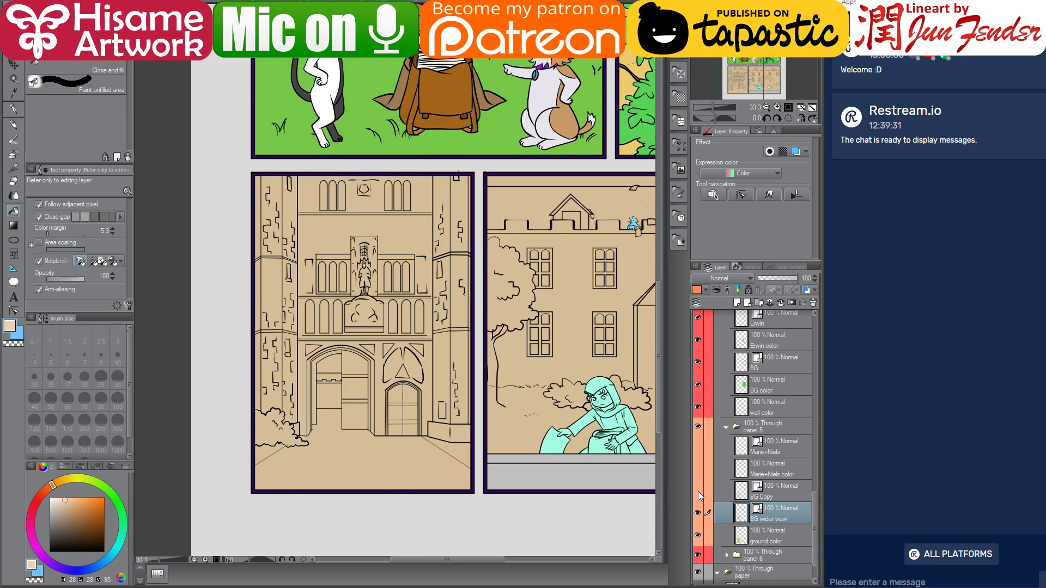
- Compare panel 5's BG Copy and BG wider view line art by switching their visibility, ending on the wider view
left_click(699, 512)
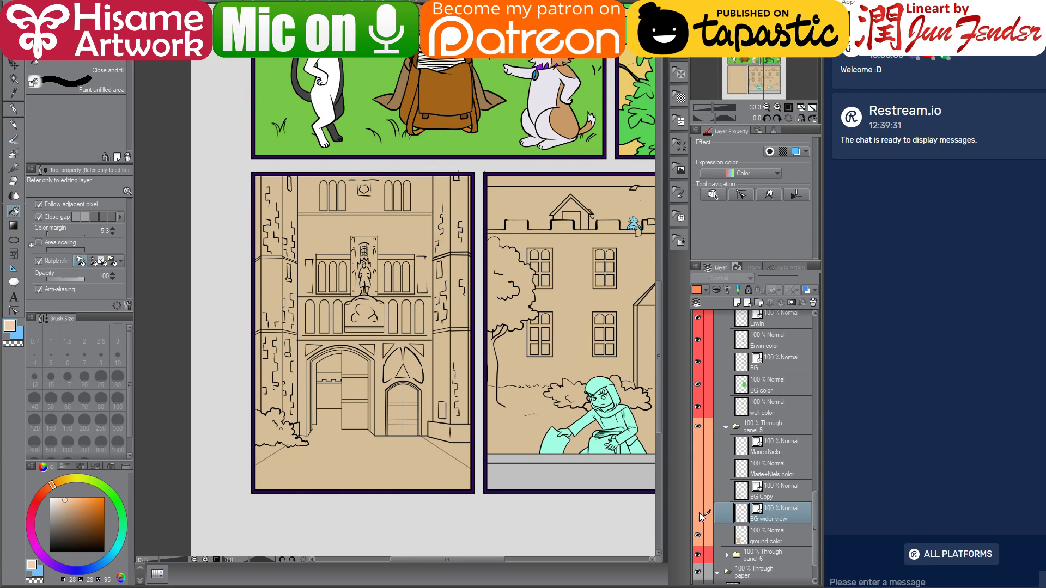
left_click(698, 511)
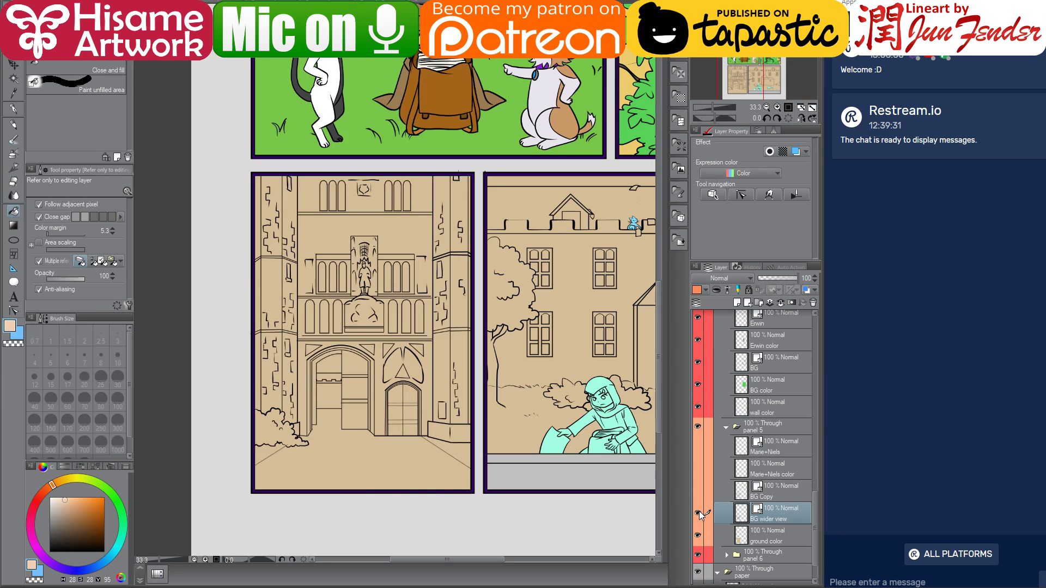
left_click(699, 511)
left_click(699, 496)
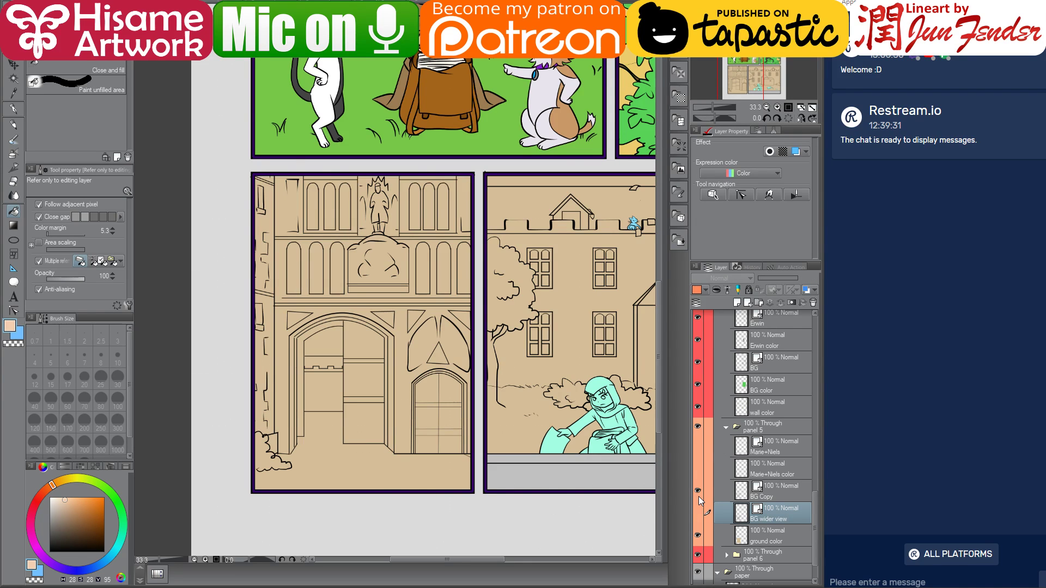
left_click(699, 496)
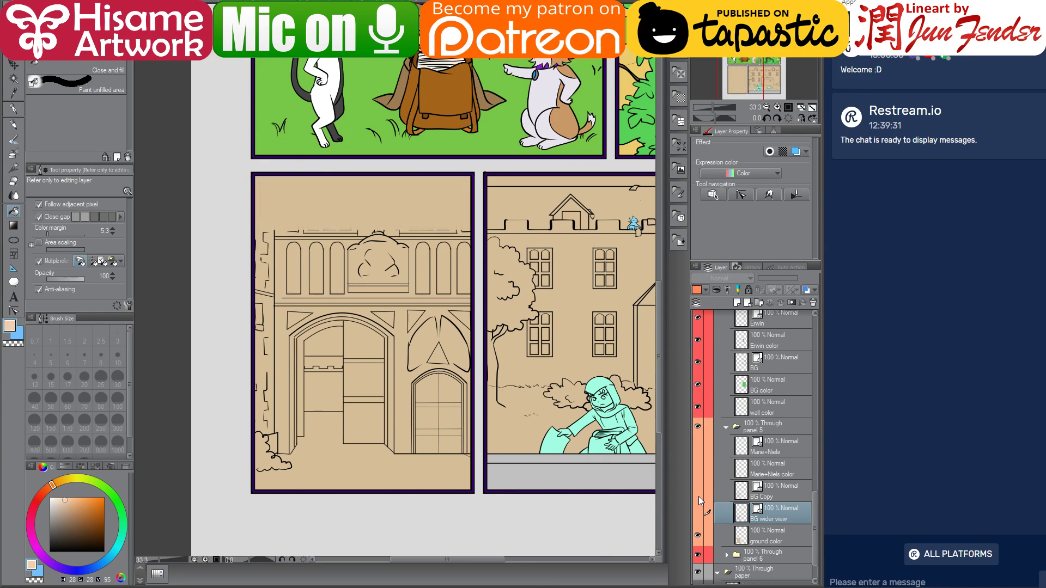
left_click(698, 512)
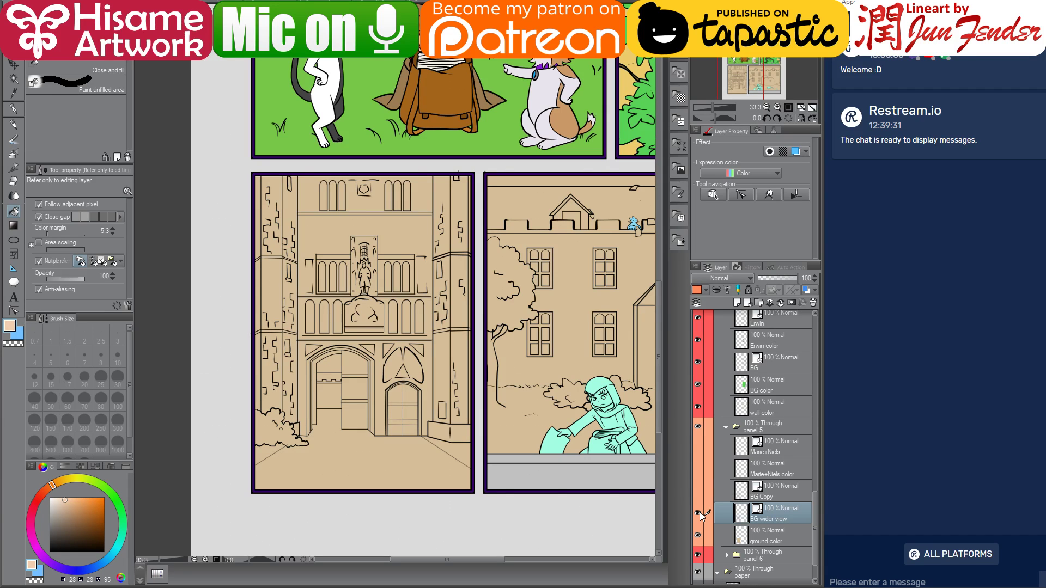
left_click(699, 469)
left_click(699, 446)
- Add a new raster layer directly above panel 5's ground color layer and name it "building color"
left_click(747, 538)
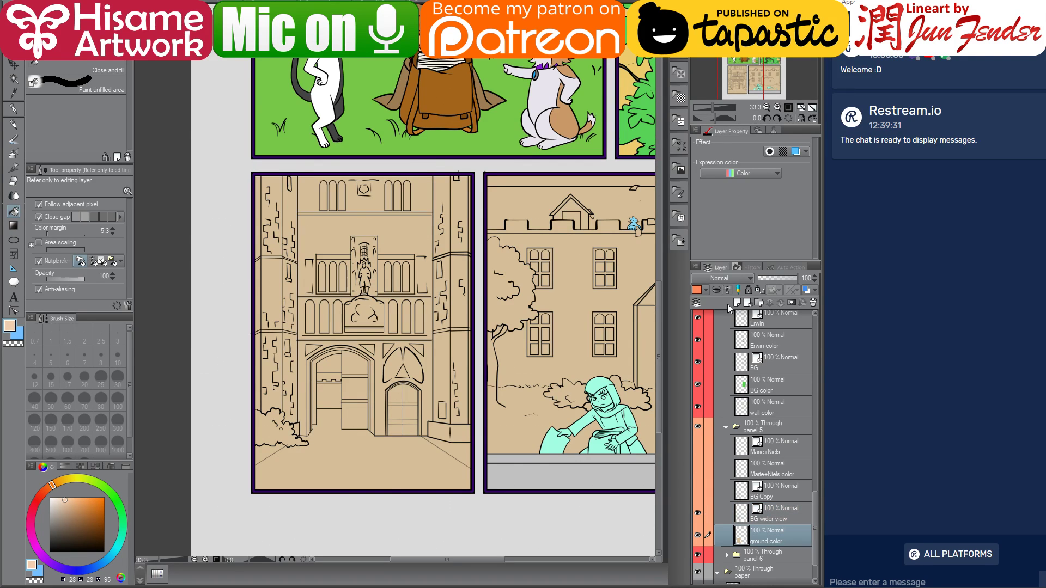
left_click(737, 303)
double_click(762, 541)
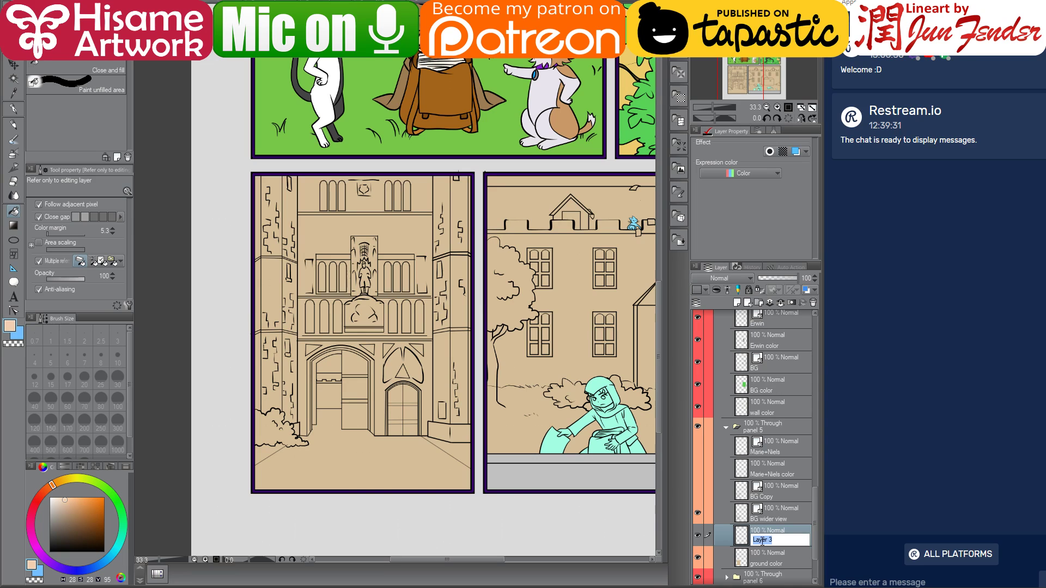
type("building color")
key("Return")
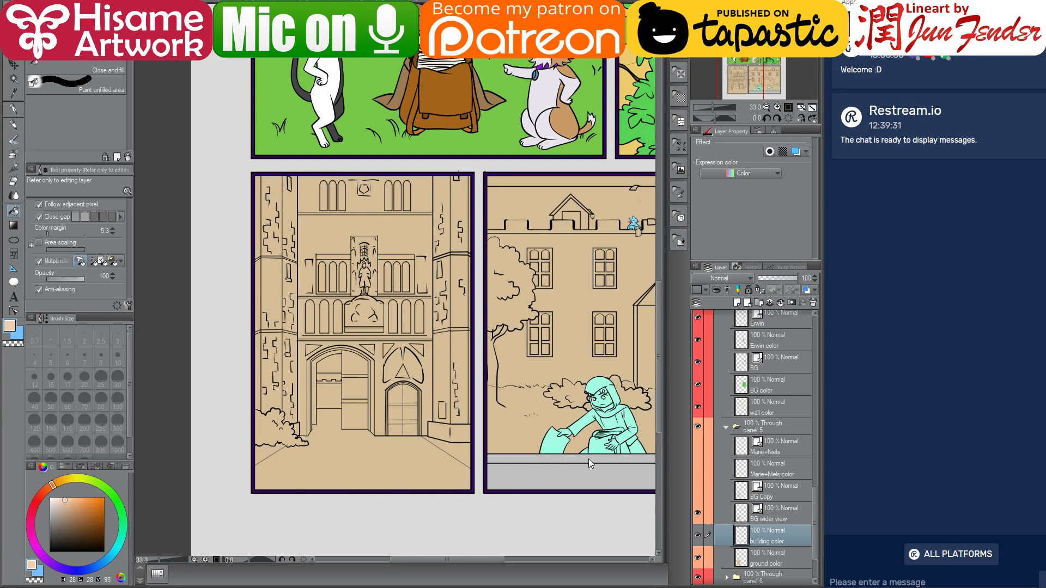
- Open page_28-clip.clip from the chapter 2 folder as a colour reference and sample the gatehouse's dark red
left_click(12, 108)
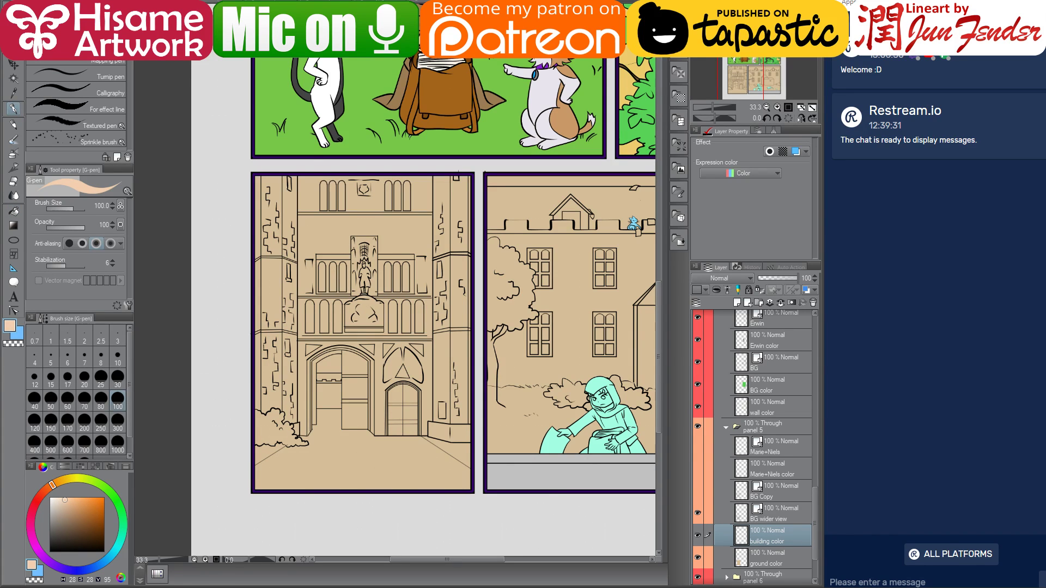
key("alt+Tab")
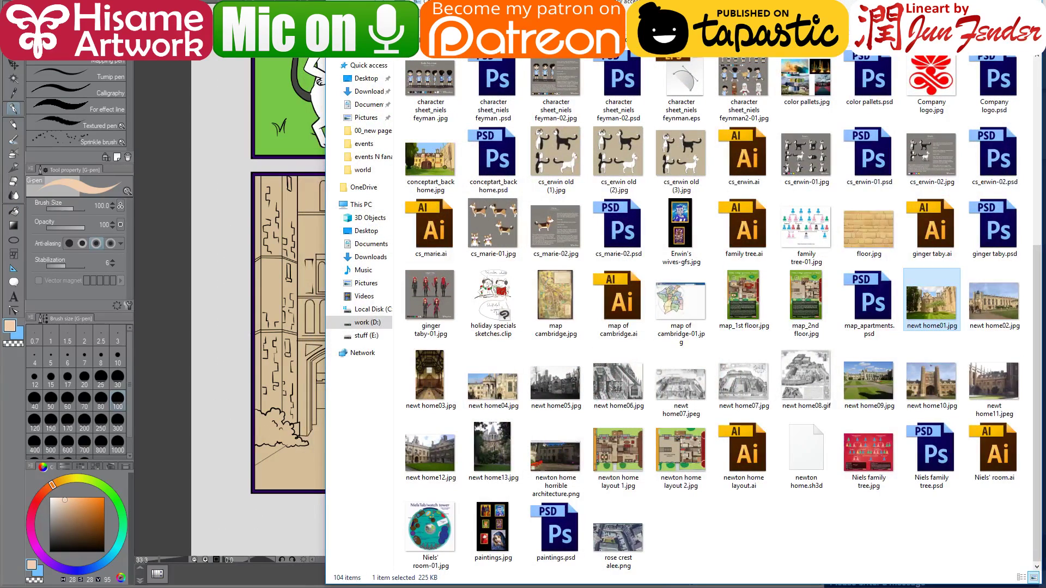
key("BackSpace")
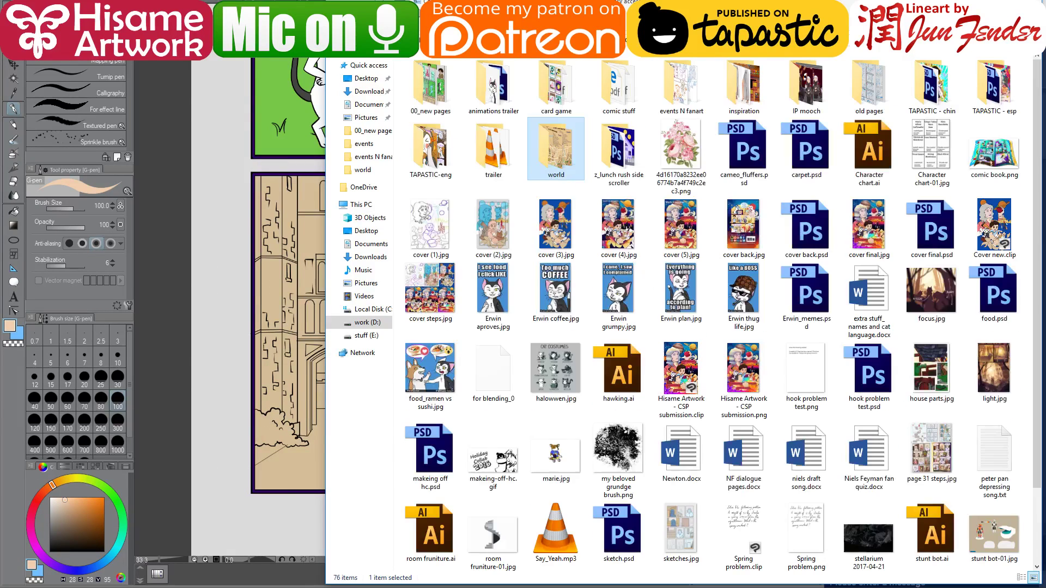
double_click(433, 86)
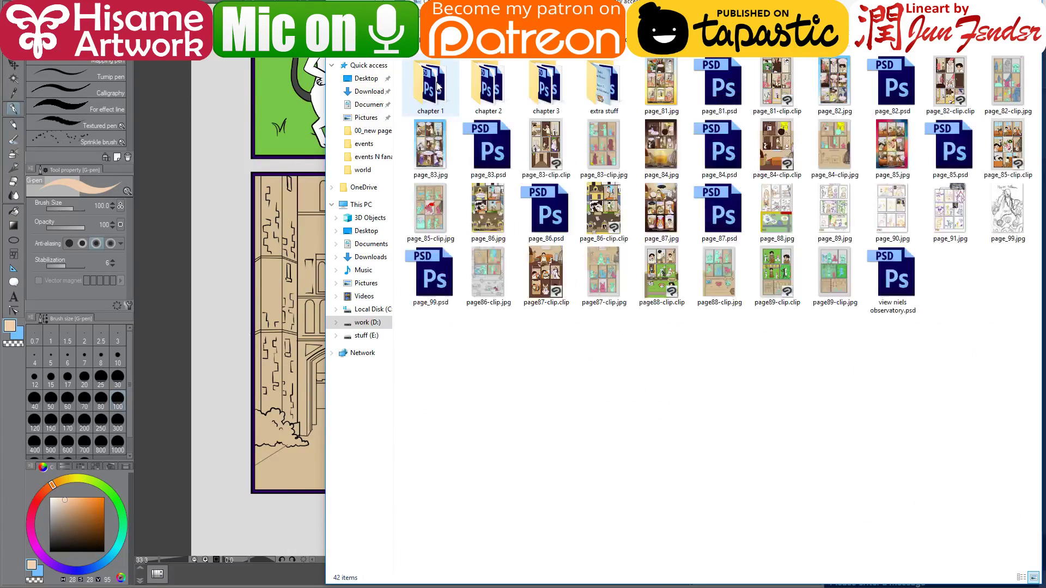
left_click(491, 77)
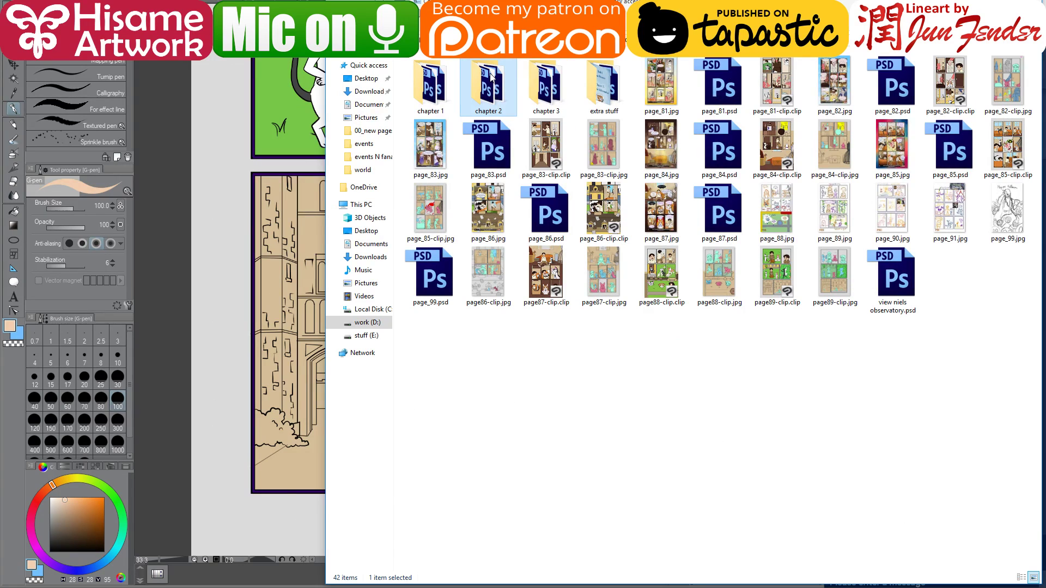
double_click(492, 77)
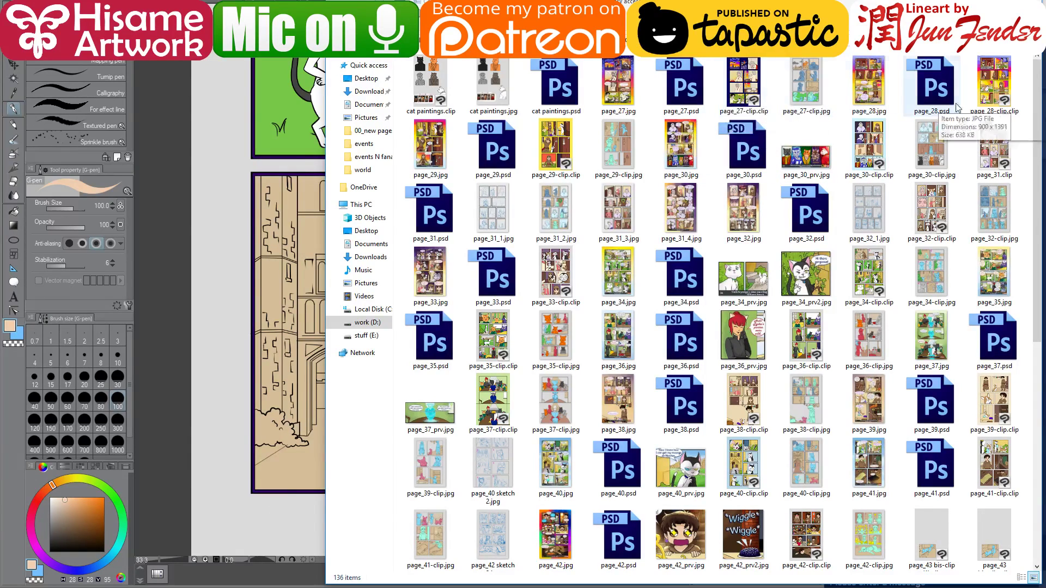
left_click(993, 84)
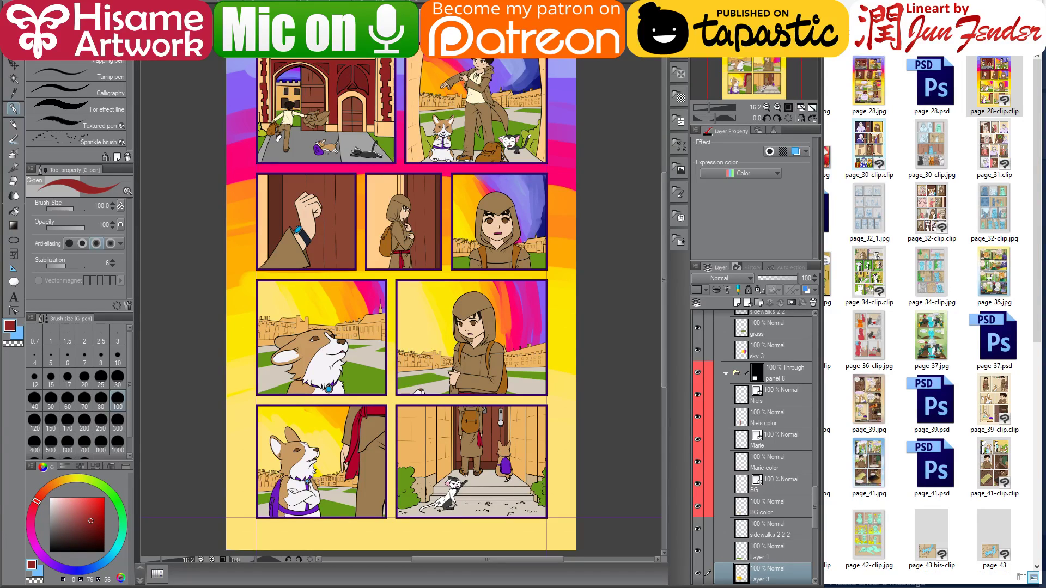
key("ctrl+Tab")
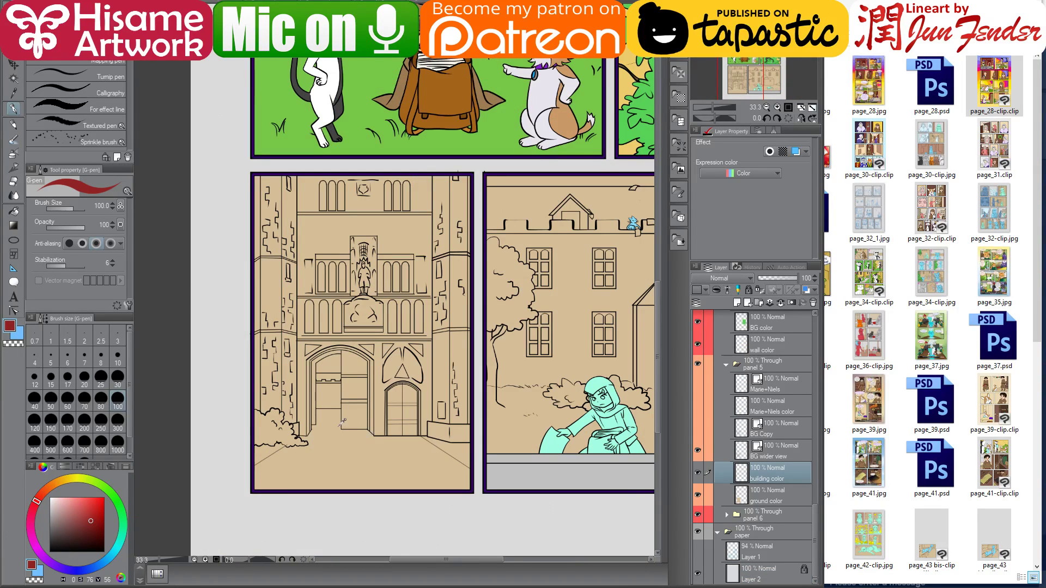
- Select the ground area of the gate panel using the BG wider view line art, and invert the selection
scroll(333, 400, "up", 1)
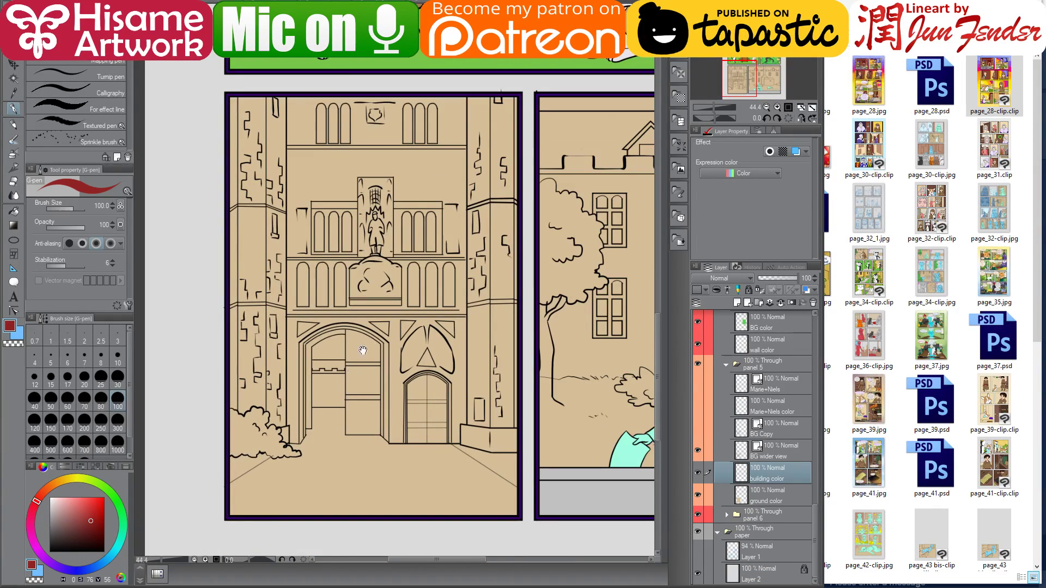
left_click_drag(363, 350, 399, 346)
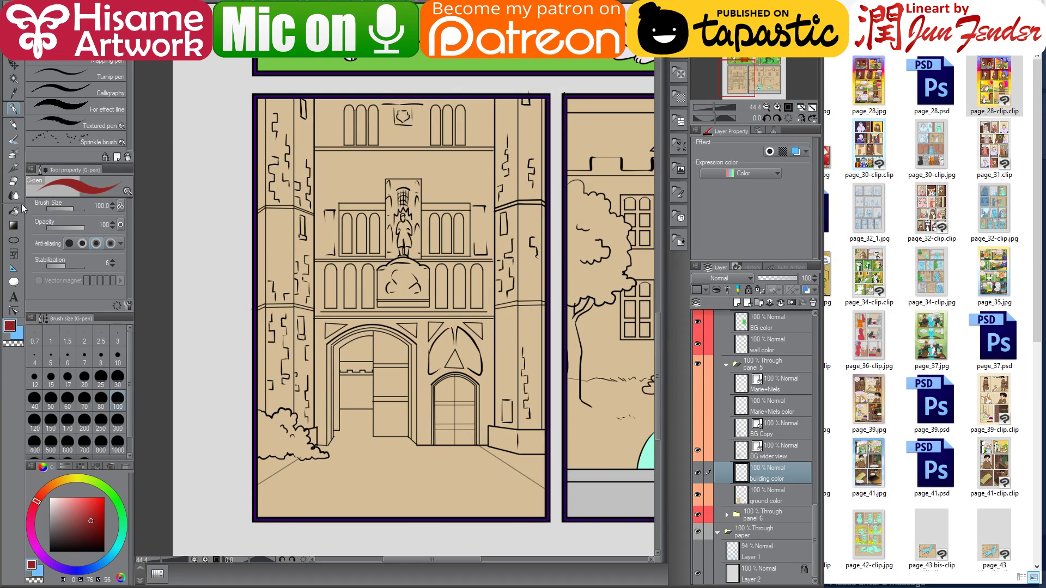
left_click(13, 79)
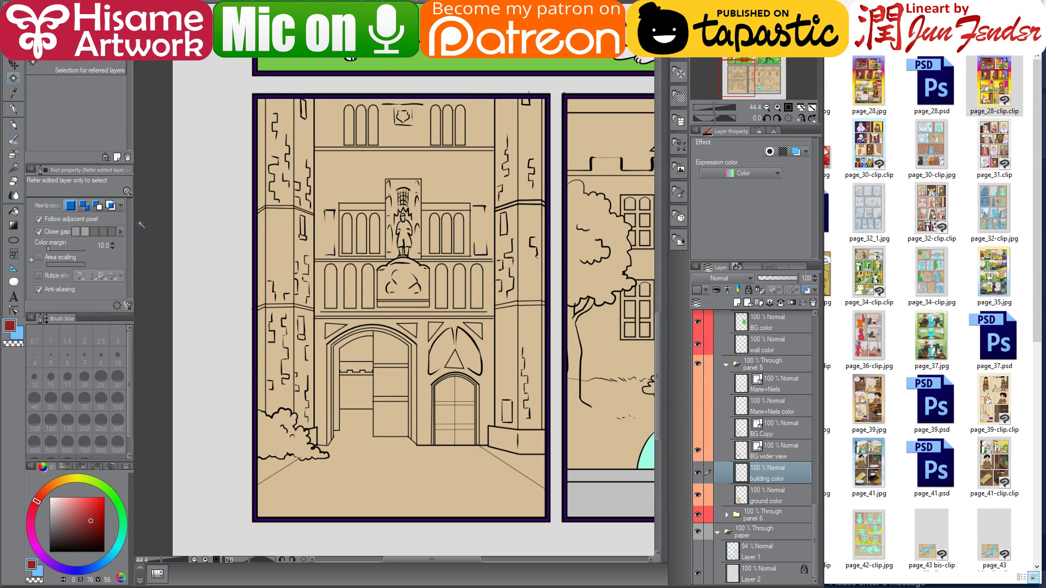
left_click(443, 486)
left_click(772, 455)
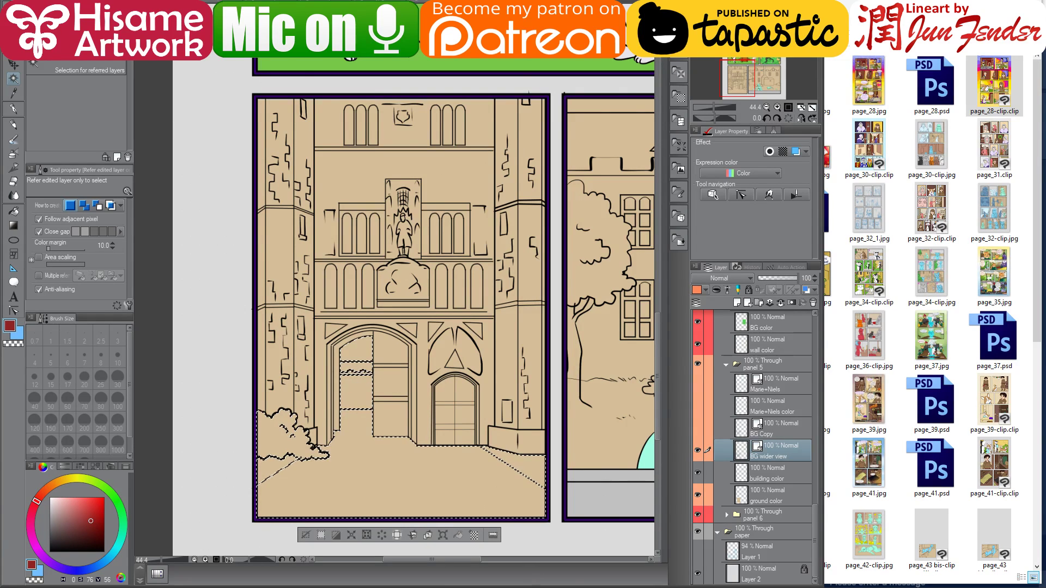
key("alt+s")
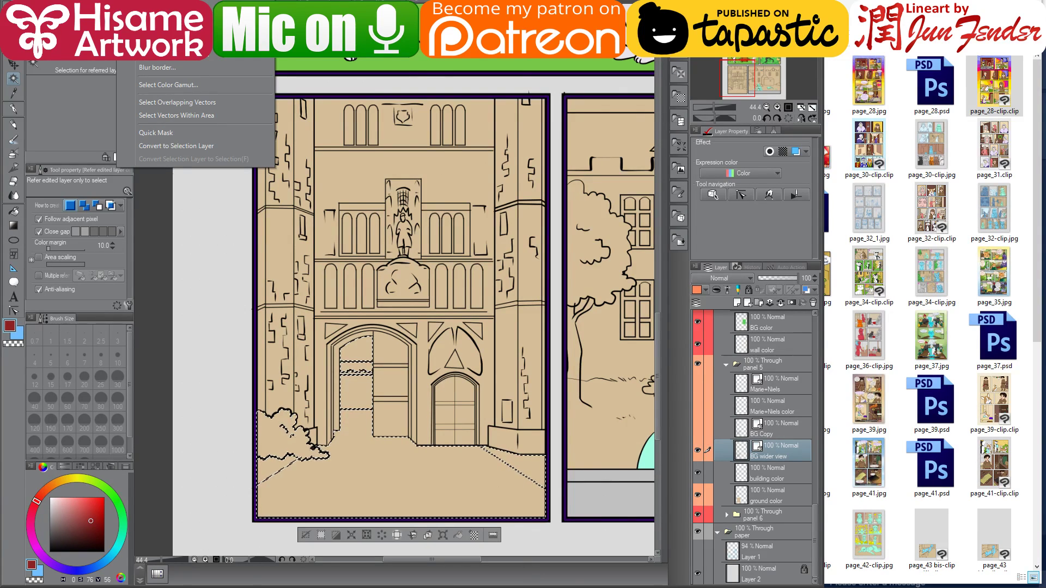
key("Escape")
key("ctrl+shift+i")
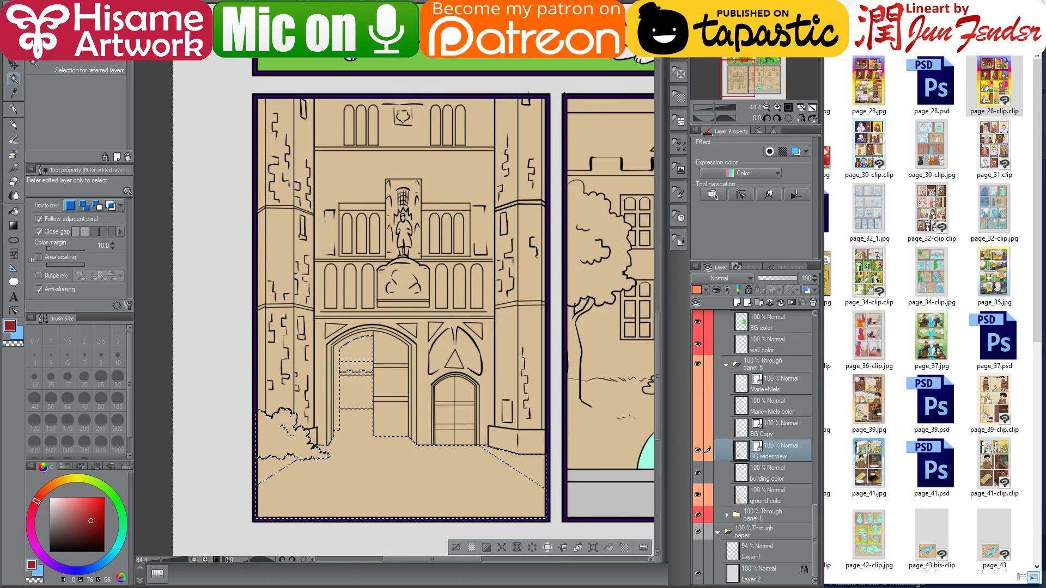
- Lasso around the ground and lower panel edges to clean the stray outlines out of the inverted selection
key("m")
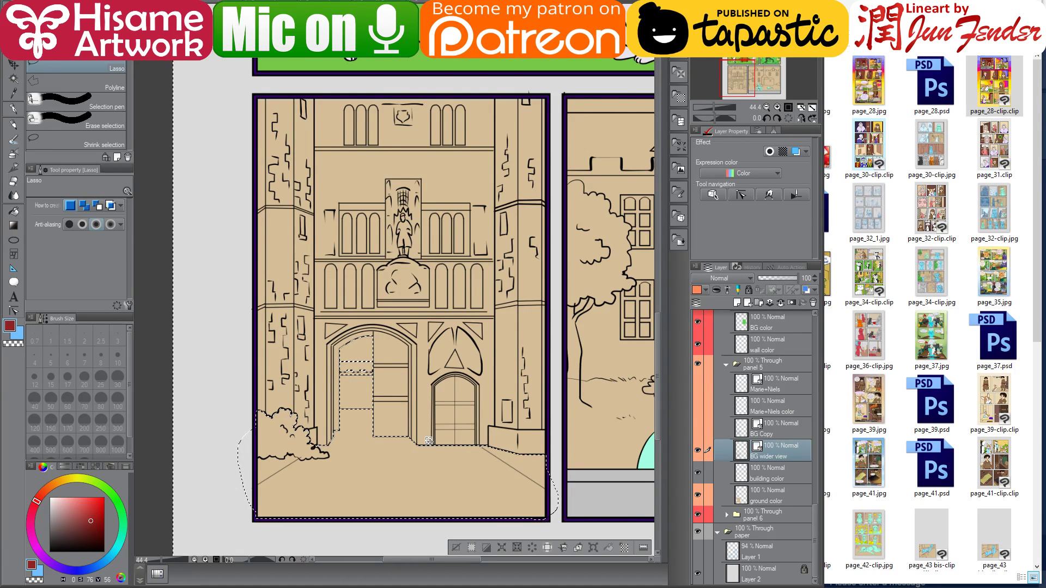
scroll(494, 434, "down", 5)
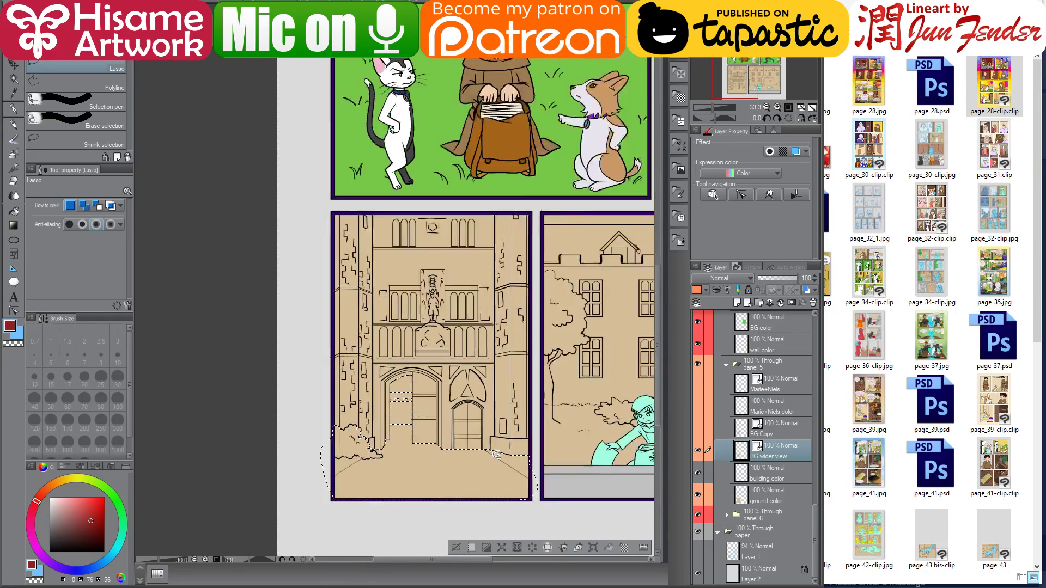
scroll(473, 468, "up", 5)
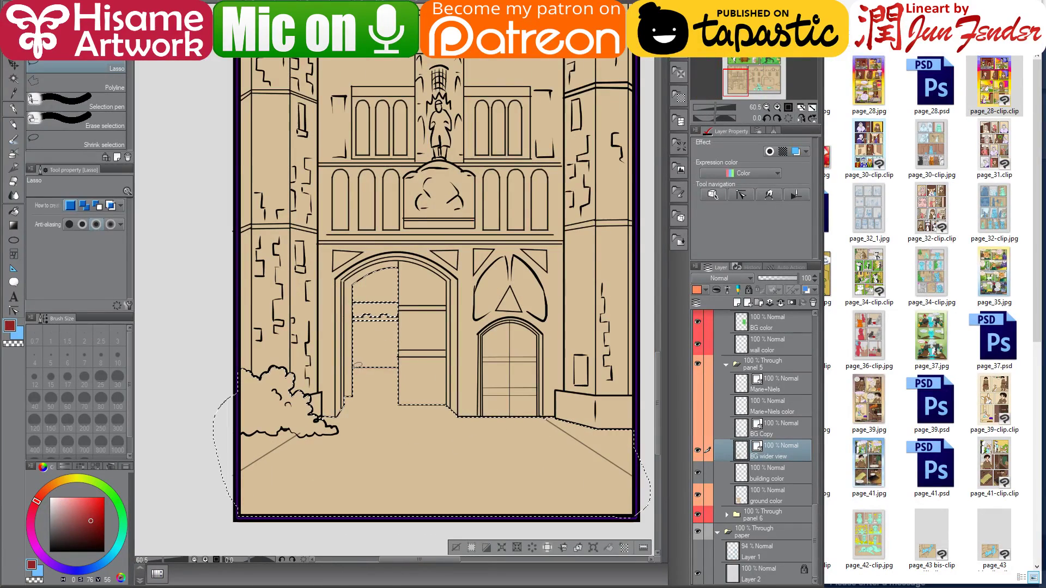
- Subtract the open half of the large archway from the selection with a rectangular selection
mouse_move(359, 329)
left_mouse_down()
mouse_move(365, 293)
mouse_move(379, 291)
mouse_move(386, 373)
mouse_move(361, 364)
left_mouse_up()
key("ctrl+z")
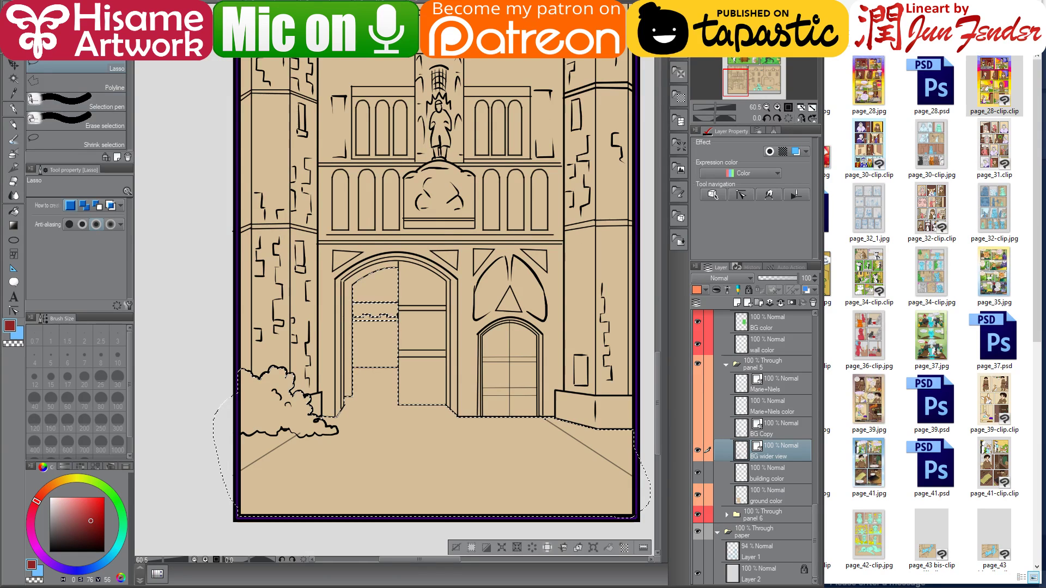
key("m")
scroll(316, 233, "up", 5)
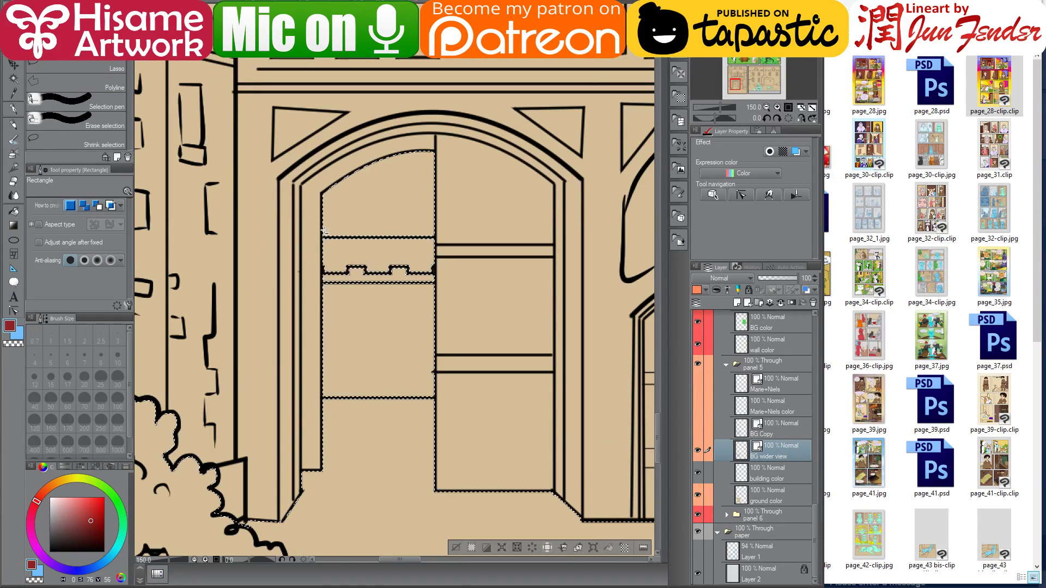
left_click_drag(323, 228, 436, 495)
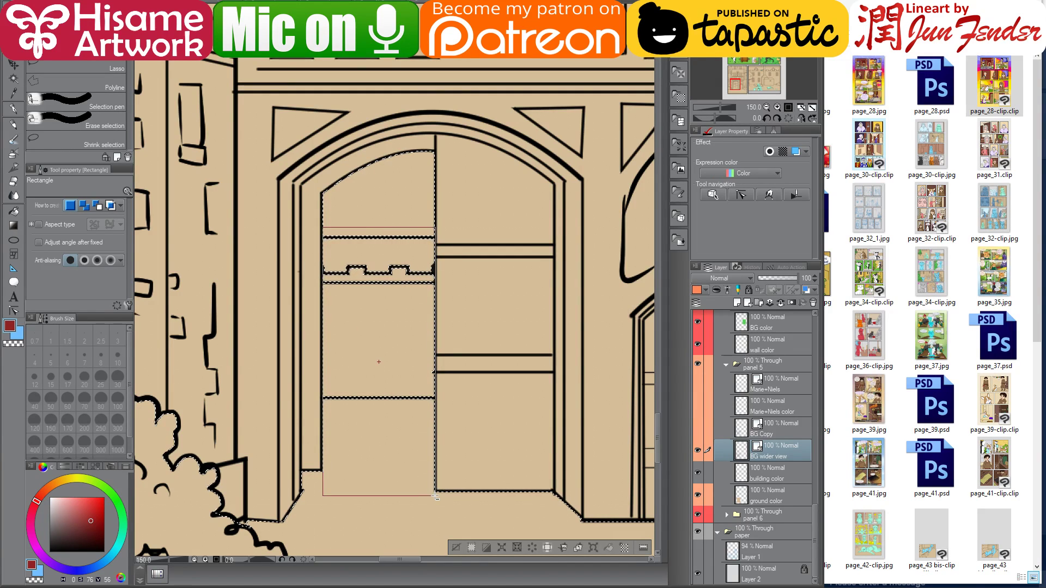
scroll(394, 395, "down", 2)
scroll(393, 395, "down", 4)
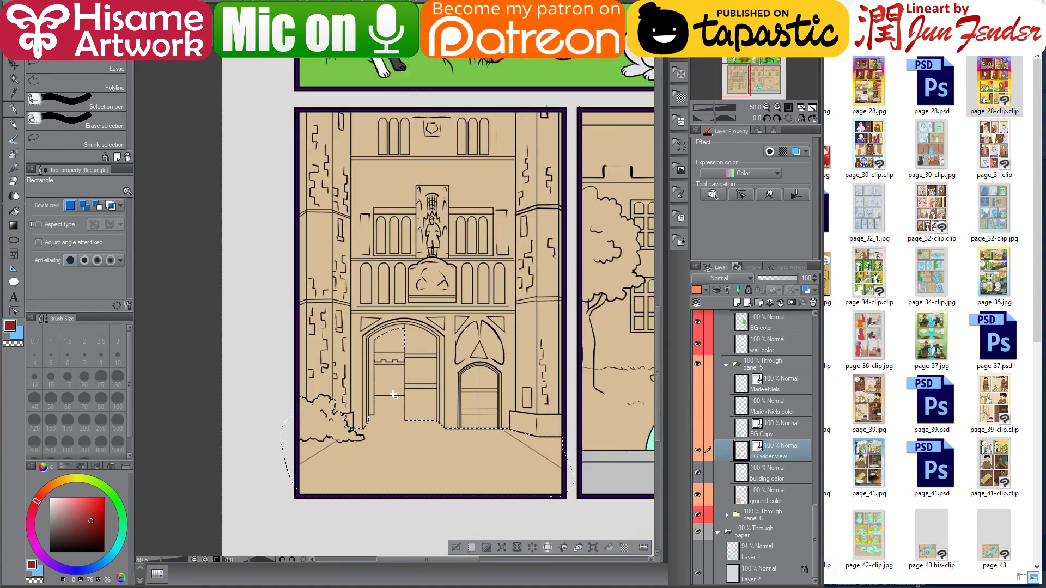
- Paint the gatehouse facade dark red on the building color layer with an enlarged G-pen, and clear the selection
left_click(744, 476)
left_click(14, 108)
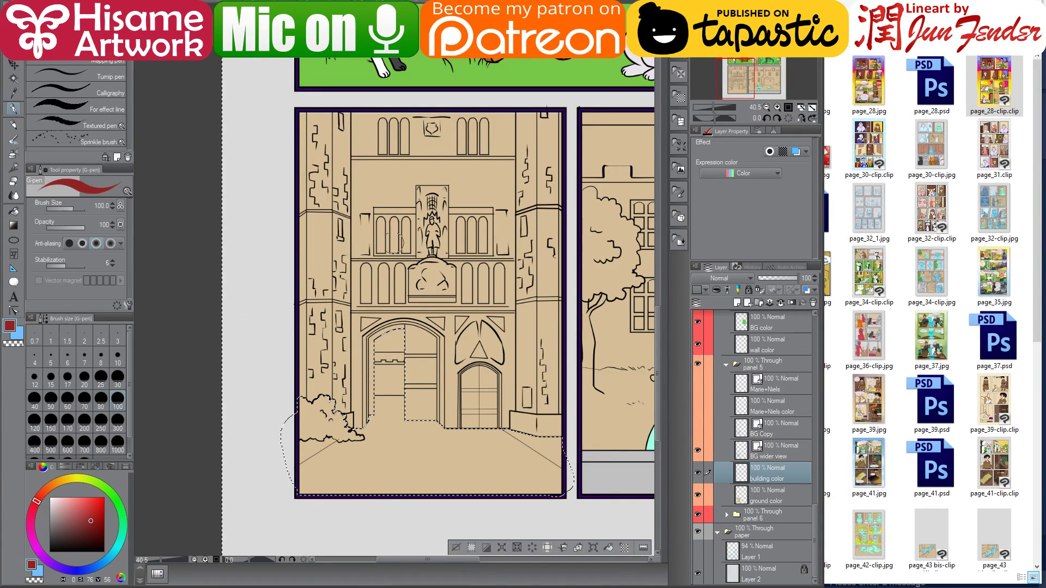
key("bracketright")
key("bracketright")
key("bracketright")
key("bracketright")
mouse_move(303, 124)
left_mouse_down()
mouse_move(547, 124)
mouse_move(555, 426)
mouse_move(418, 412)
mouse_move(406, 326)
mouse_move(433, 390)
mouse_move(456, 372)
mouse_move(515, 393)
left_mouse_up()
mouse_move(404, 404)
left_mouse_down()
mouse_move(351, 414)
mouse_move(297, 370)
mouse_move(336, 379)
mouse_move(376, 326)
mouse_move(479, 349)
mouse_move(502, 342)
left_mouse_up()
key("bracketright")
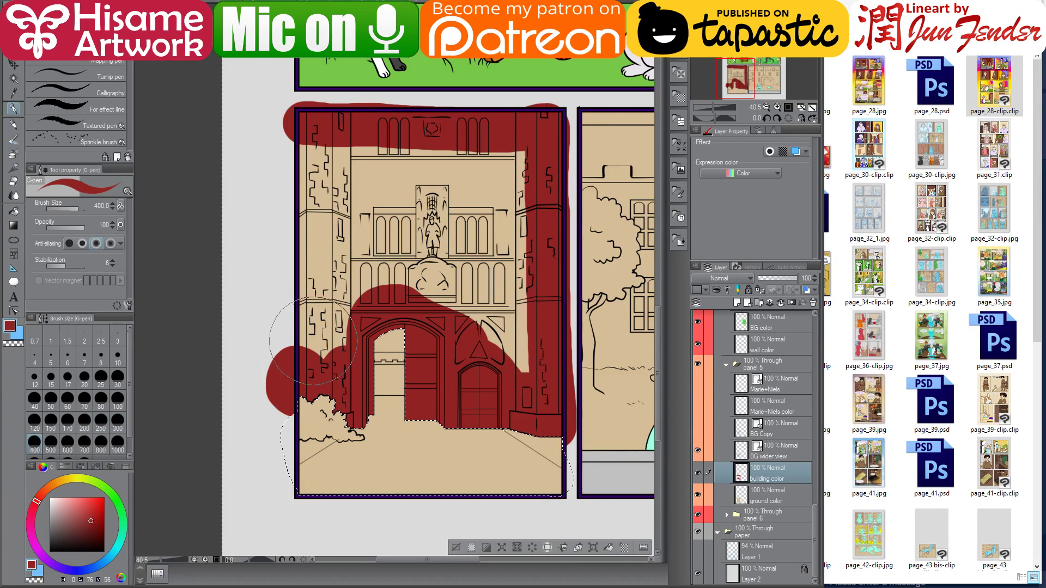
mouse_move(303, 357)
left_mouse_down()
mouse_move(300, 218)
mouse_move(406, 158)
mouse_move(520, 316)
mouse_move(436, 286)
mouse_move(338, 322)
mouse_move(343, 245)
mouse_move(496, 191)
mouse_move(480, 262)
mouse_move(372, 212)
mouse_move(473, 231)
left_mouse_up()
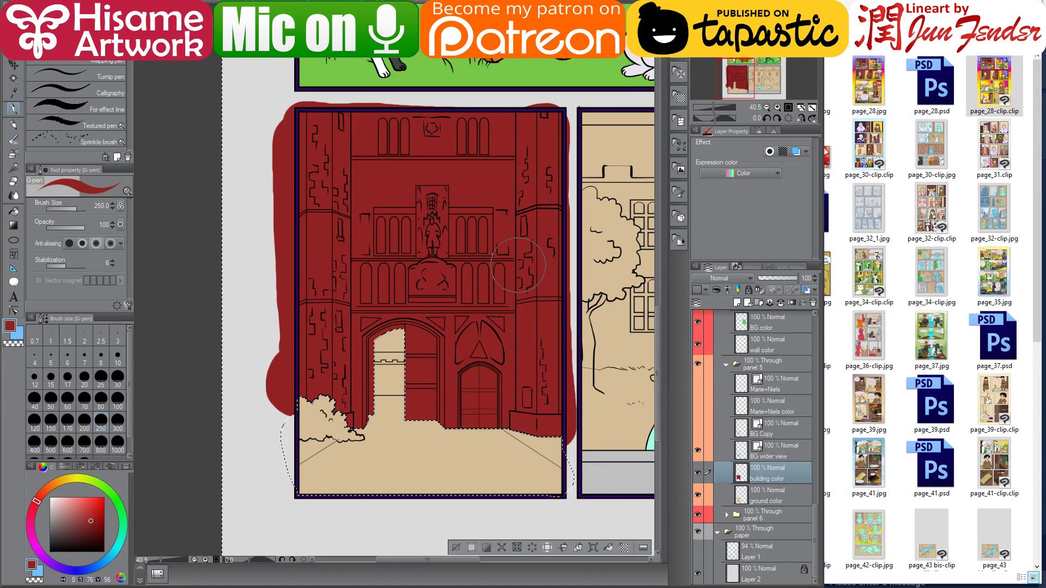
key("ctrl+d")
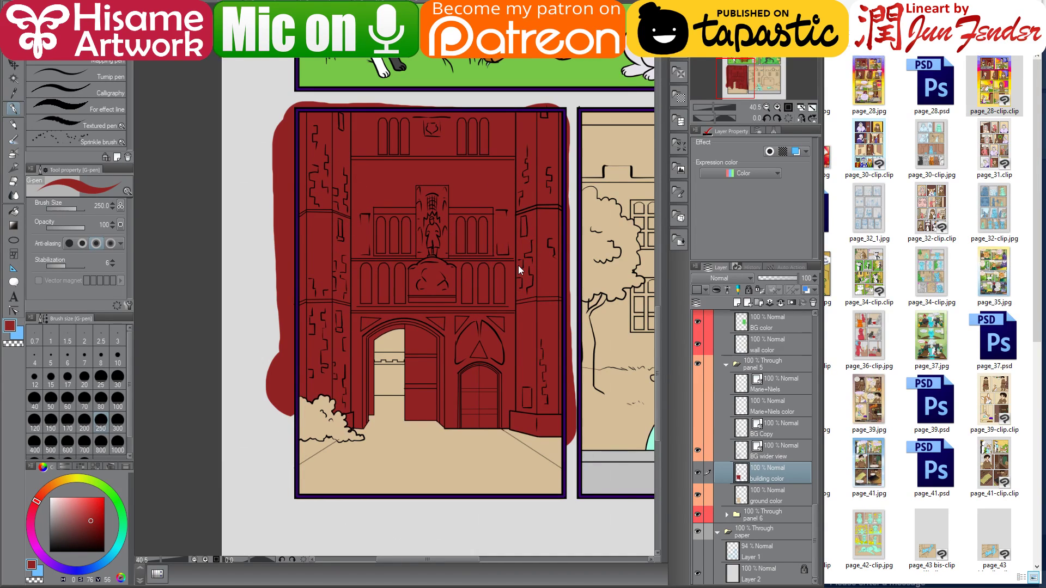
- Mask the panel 5 folder to a rectangle matching the gate panel's frame
left_click(772, 366)
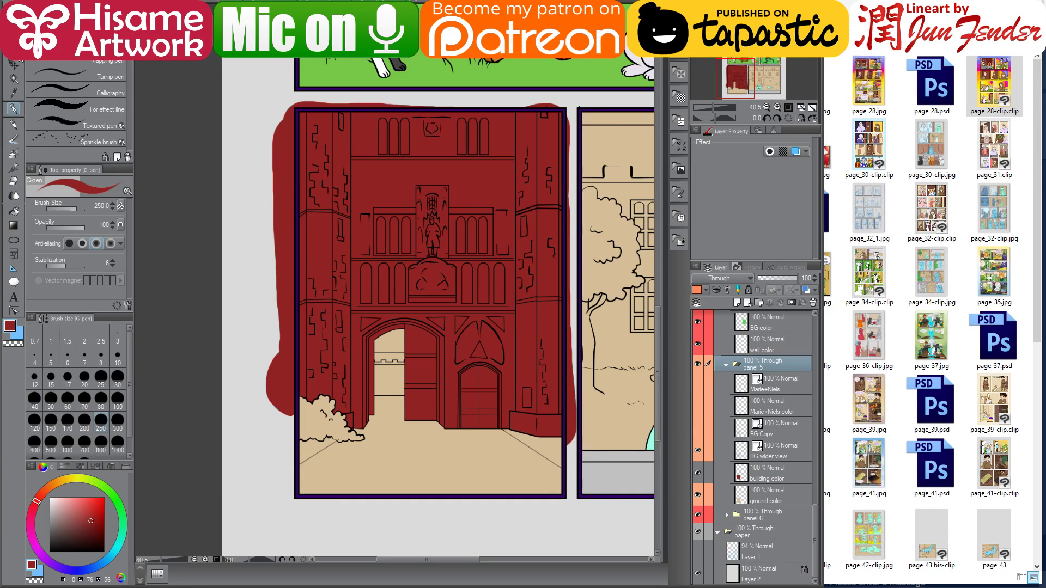
key("m")
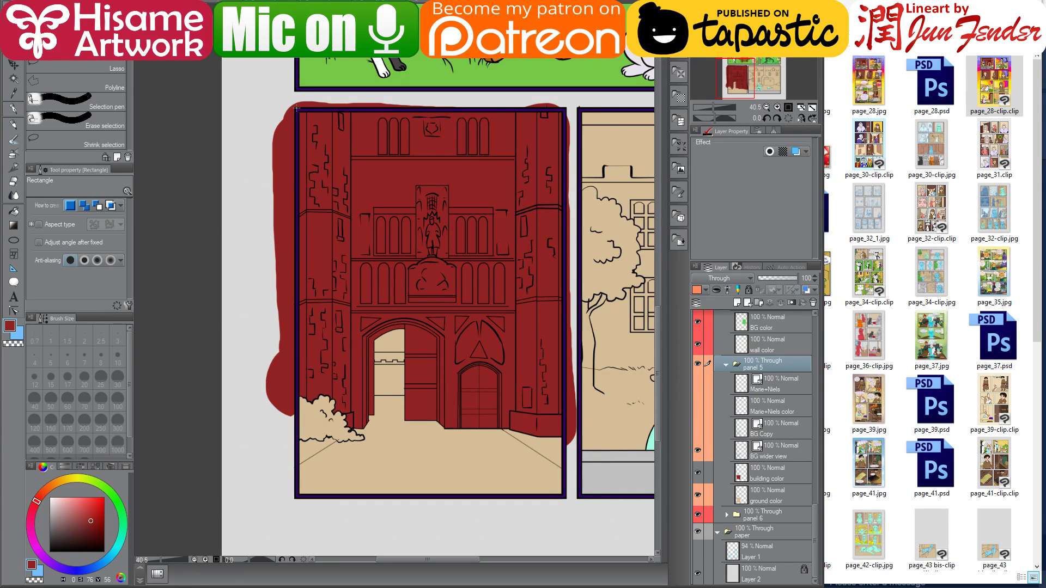
left_click_drag(295, 109, 565, 497)
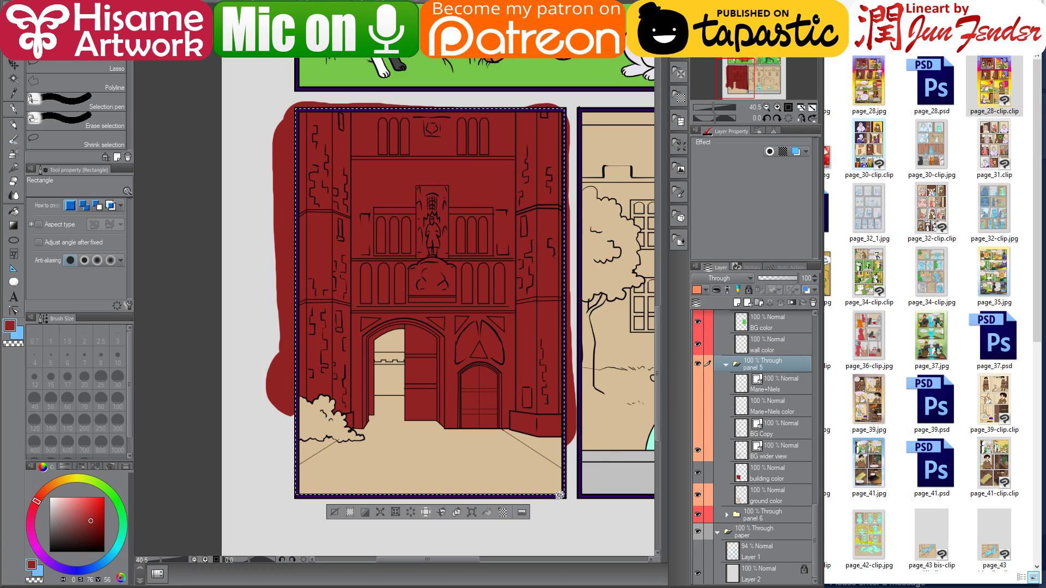
left_click(793, 304)
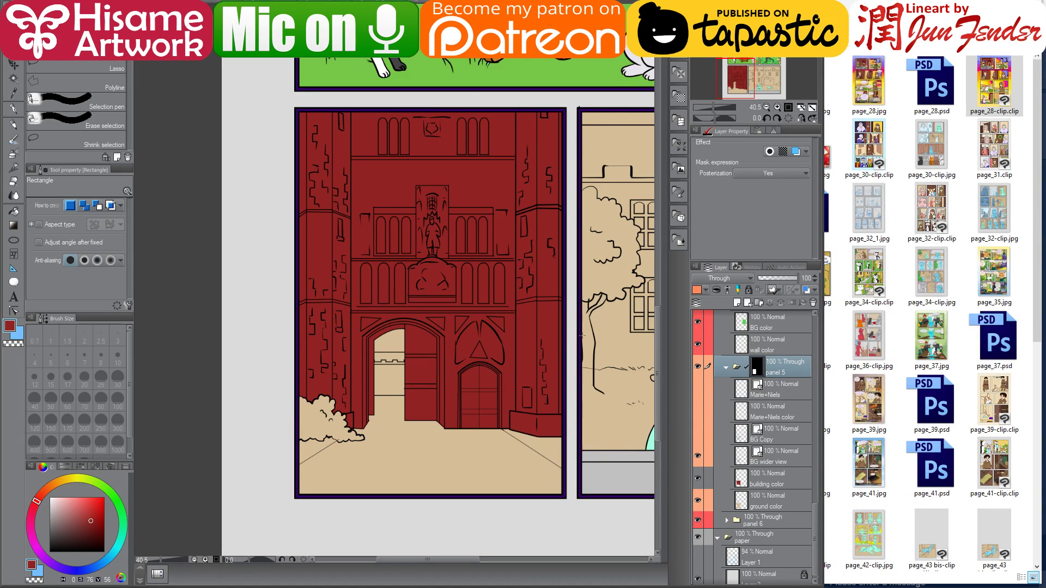
- Choose the fill tool that refers to multiple layers and sample the wooden door's brown from the page 28 reference
left_click(14, 211)
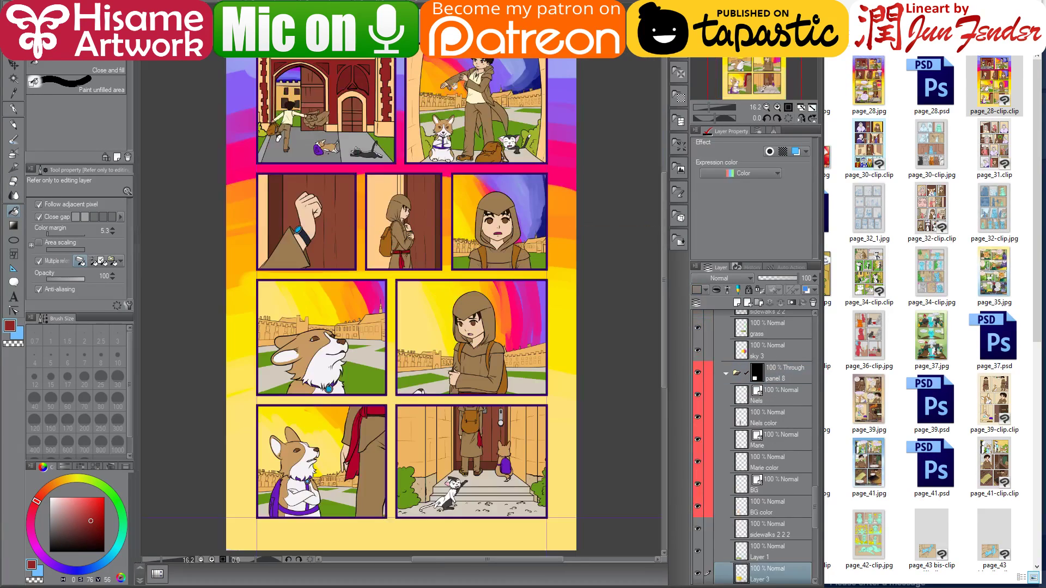
scroll(340, 66, "up", 1)
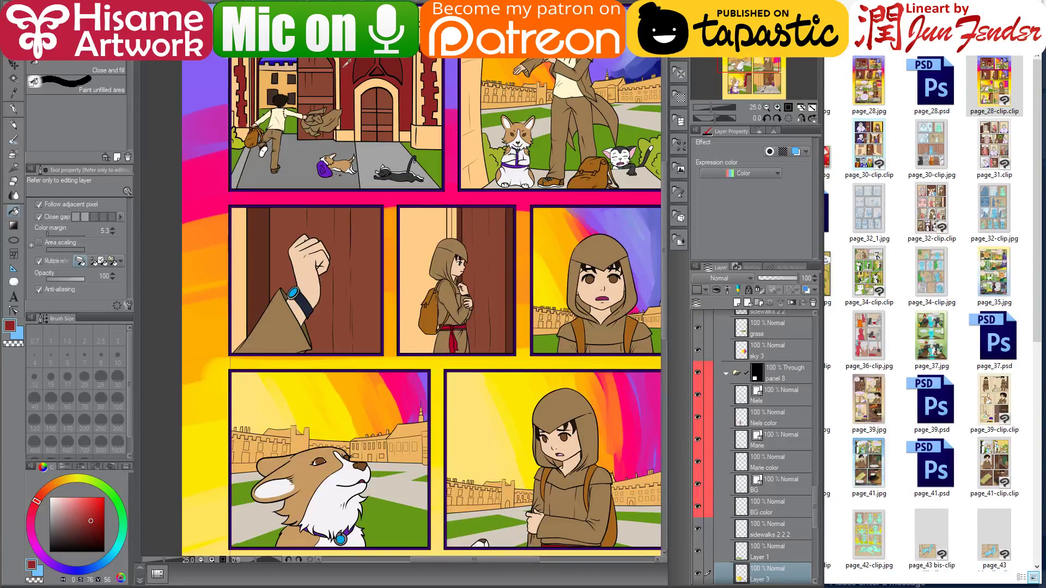
scroll(348, 66, "up", 2)
left_click_drag(354, 90, 441, 123)
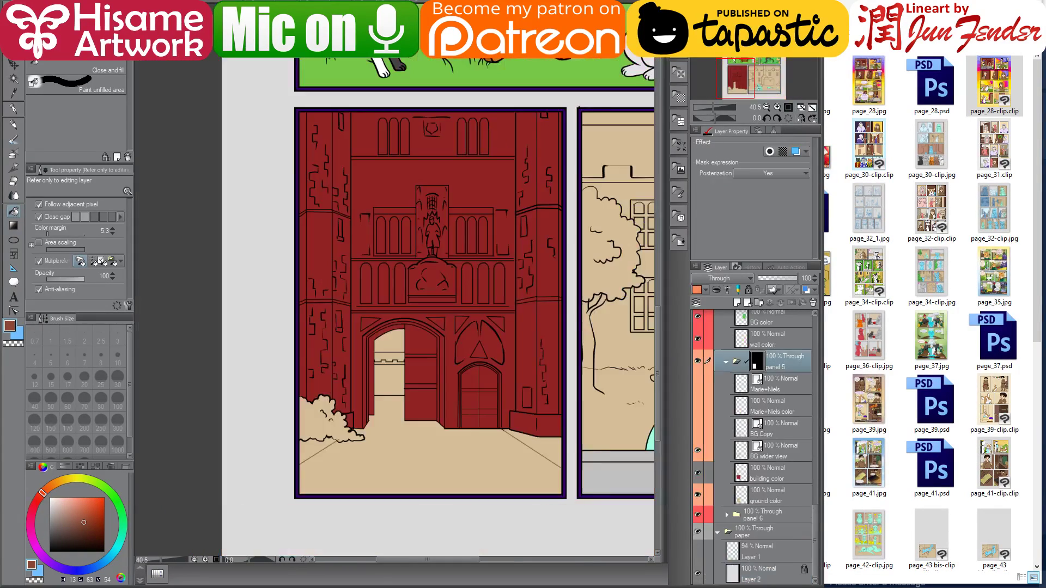
- Fill the wooden panels of the small arched door with the sampled brown on the building color layer
scroll(471, 425, "up", 2)
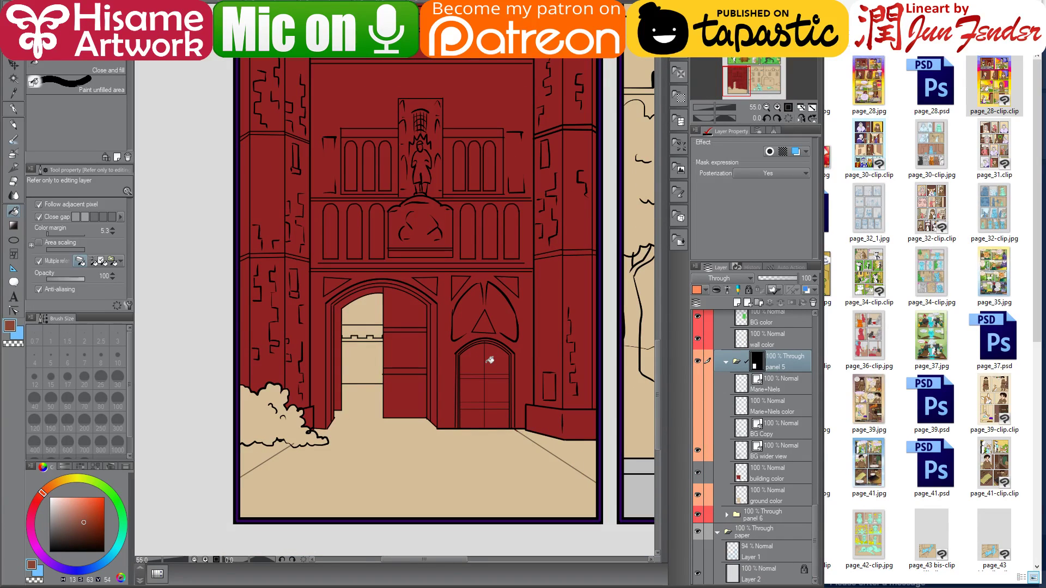
left_click(768, 477)
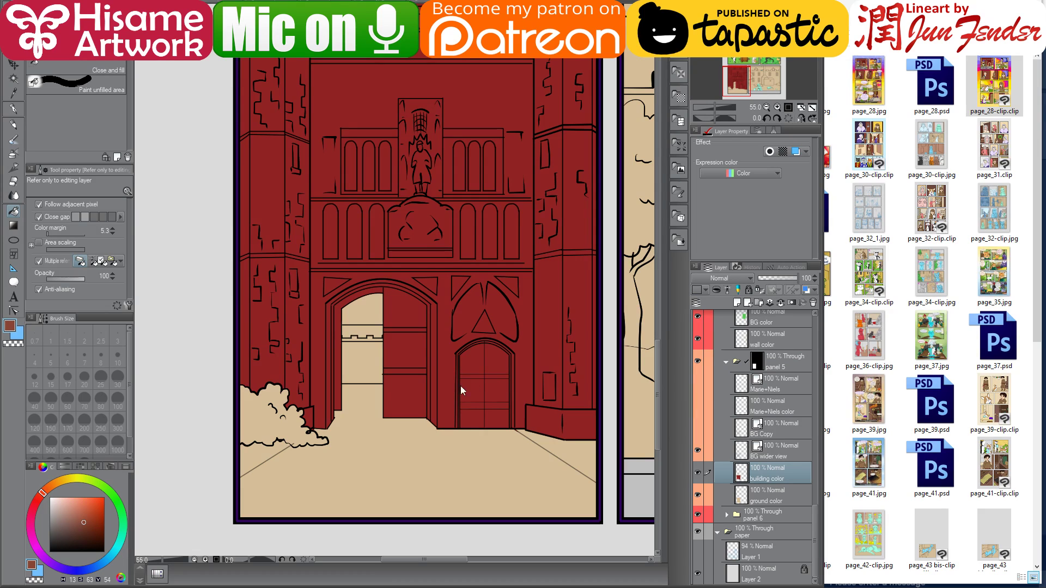
left_click(471, 369)
left_click(493, 360)
left_click(497, 384)
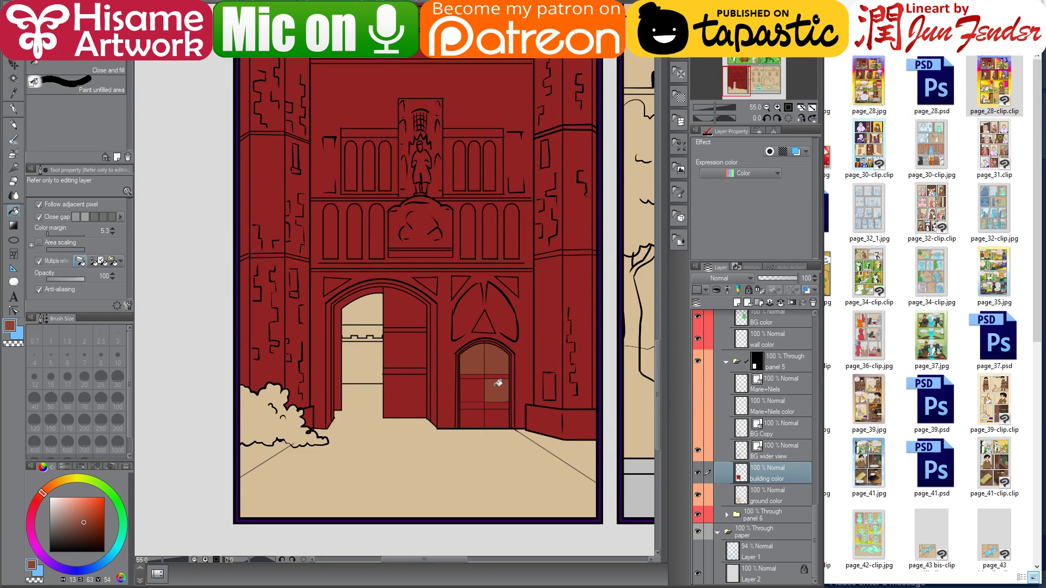
left_click(475, 390)
left_click(474, 417)
left_click(495, 416)
- Sample the door's lighter brown from the page 28 reference and fill the small door's crossbars with it
left_click_drag(421, 289, 448, 334)
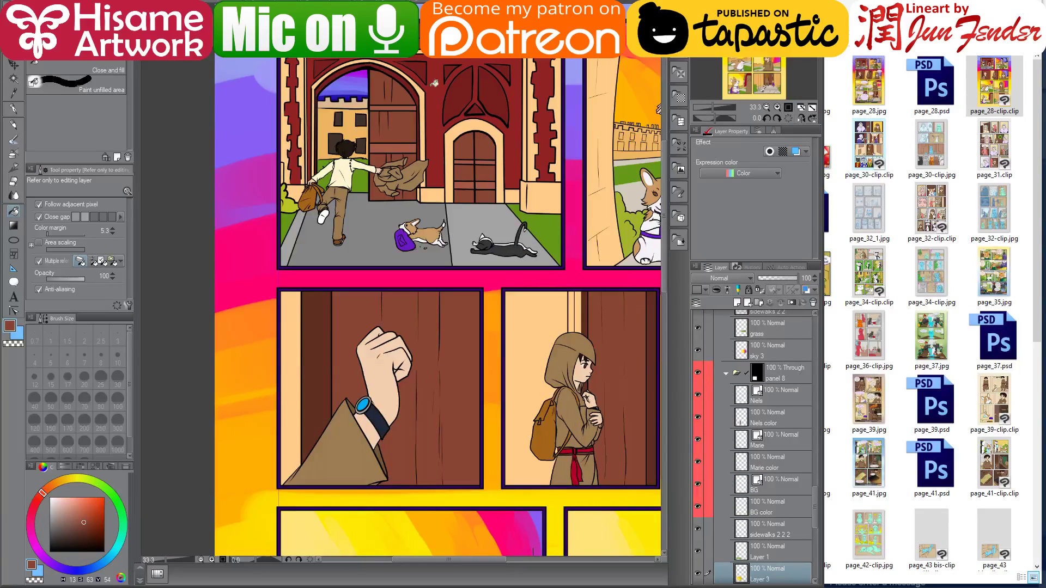
left_click(473, 158, "alt")
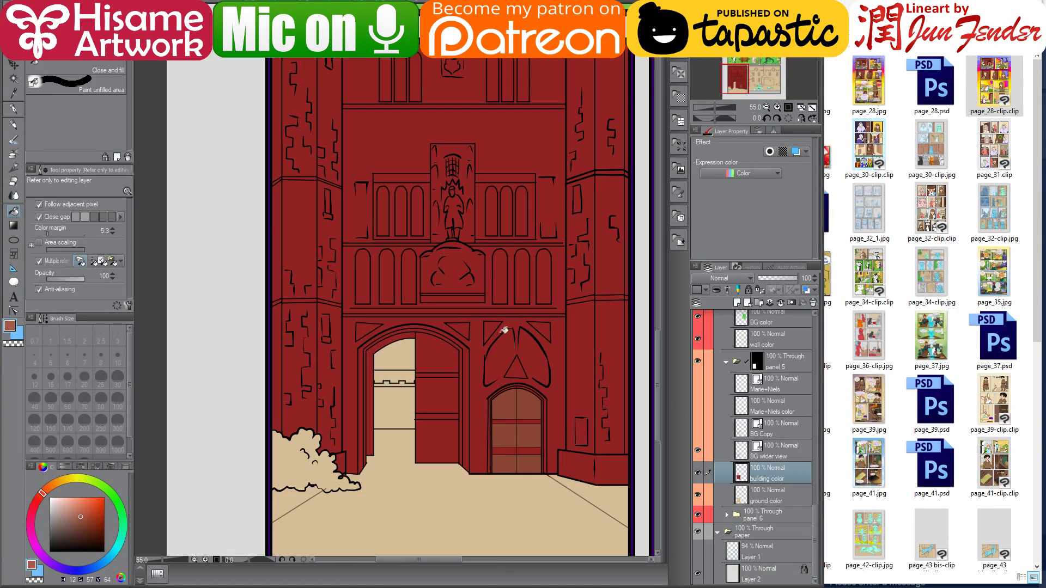
scroll(495, 390, "up", 1)
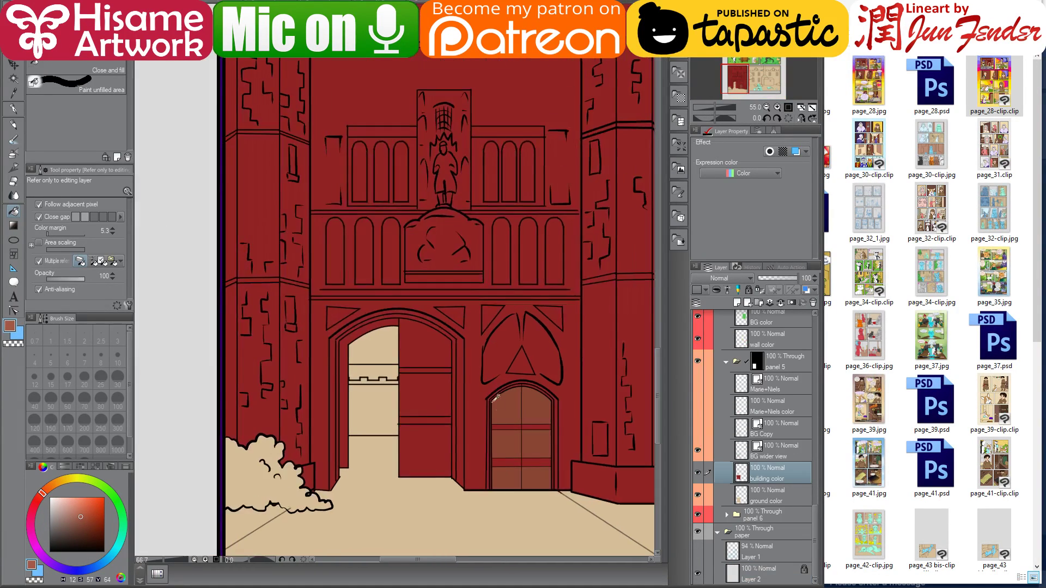
left_click(517, 427)
left_click(541, 425)
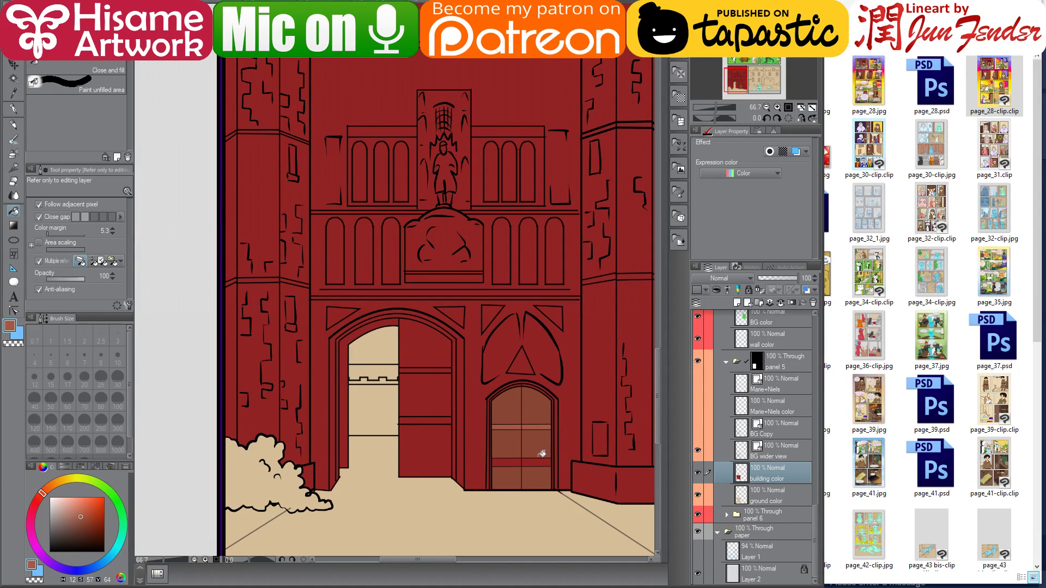
left_click(540, 461)
left_click(518, 461)
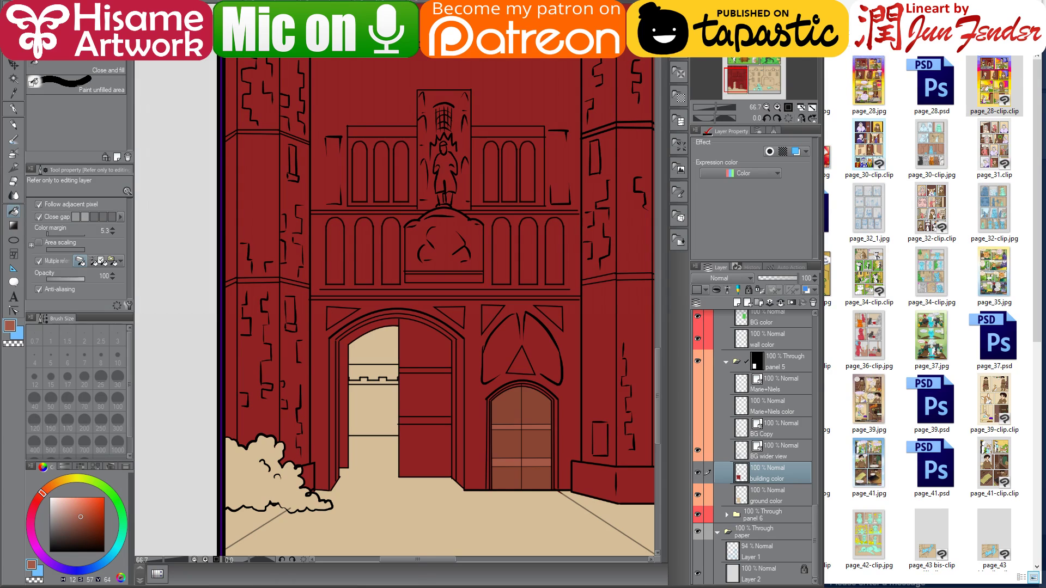
- Switch to the YouTube live streaming dashboard and send "Hi :D" in the live chat
mouse_move(343, 586)
left_click(315, 550)
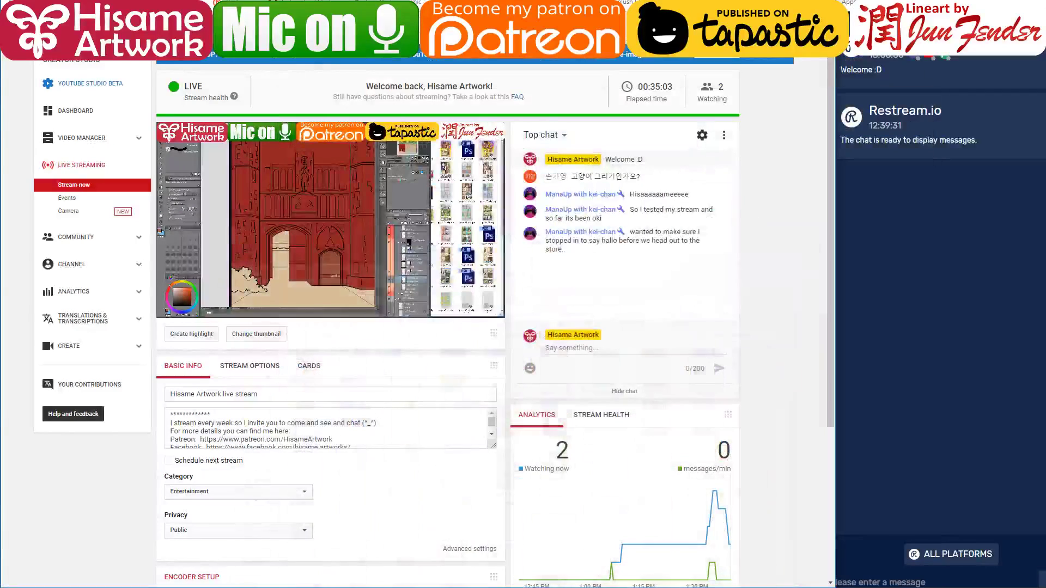
left_click(779, 262)
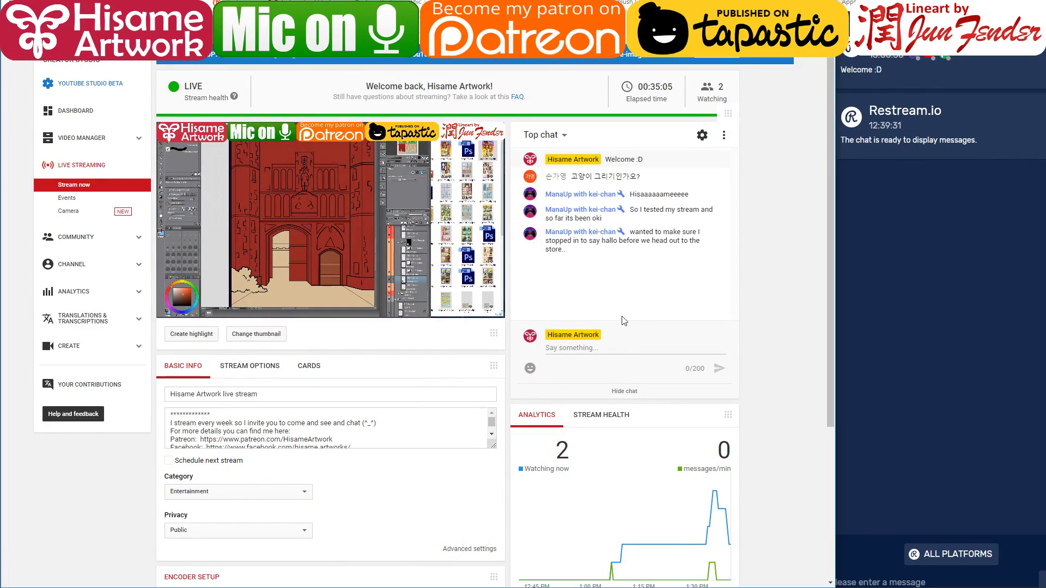
left_click(602, 349)
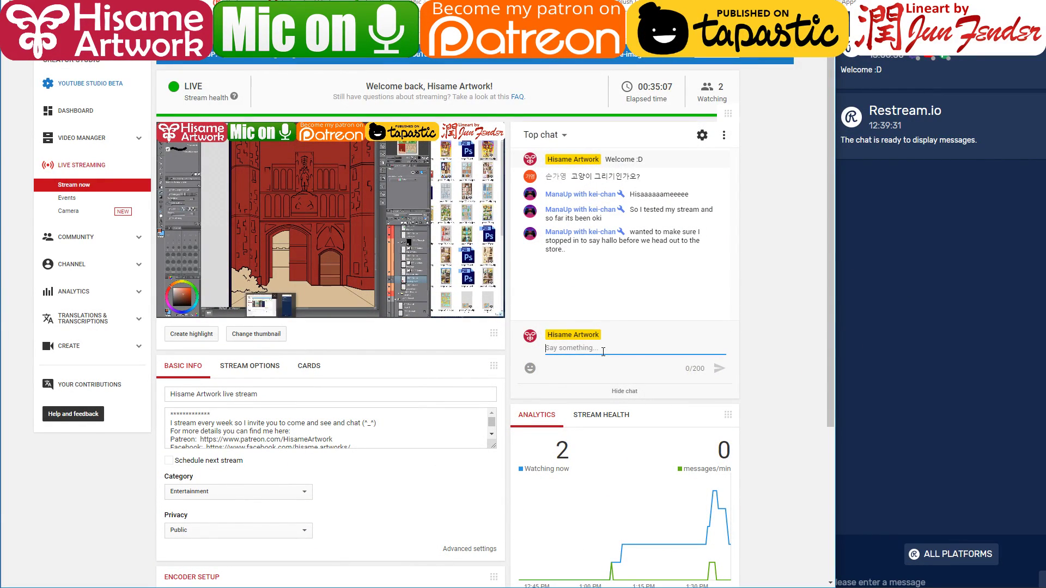
left_click(982, 268)
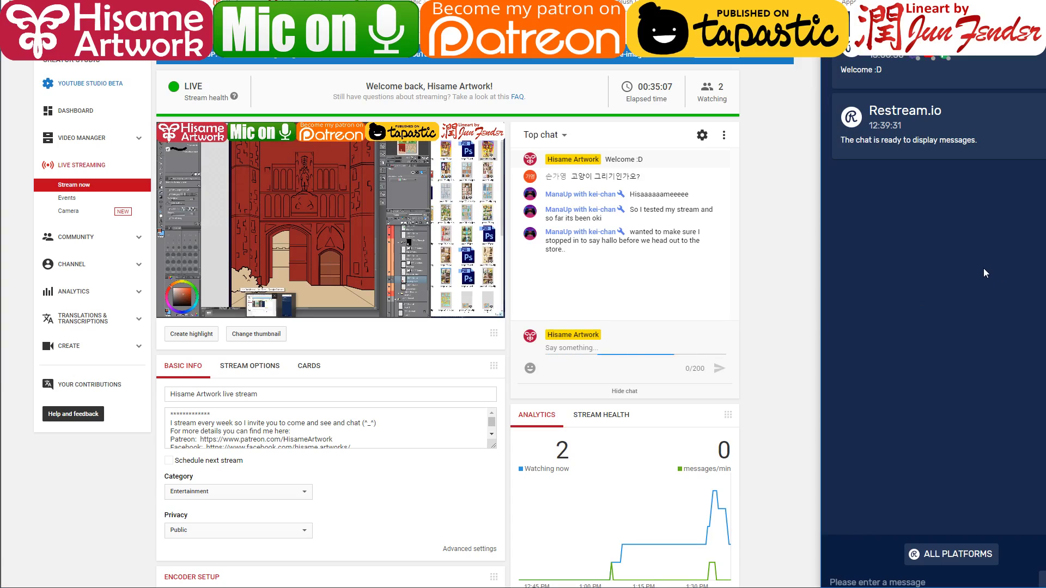
left_click(604, 349)
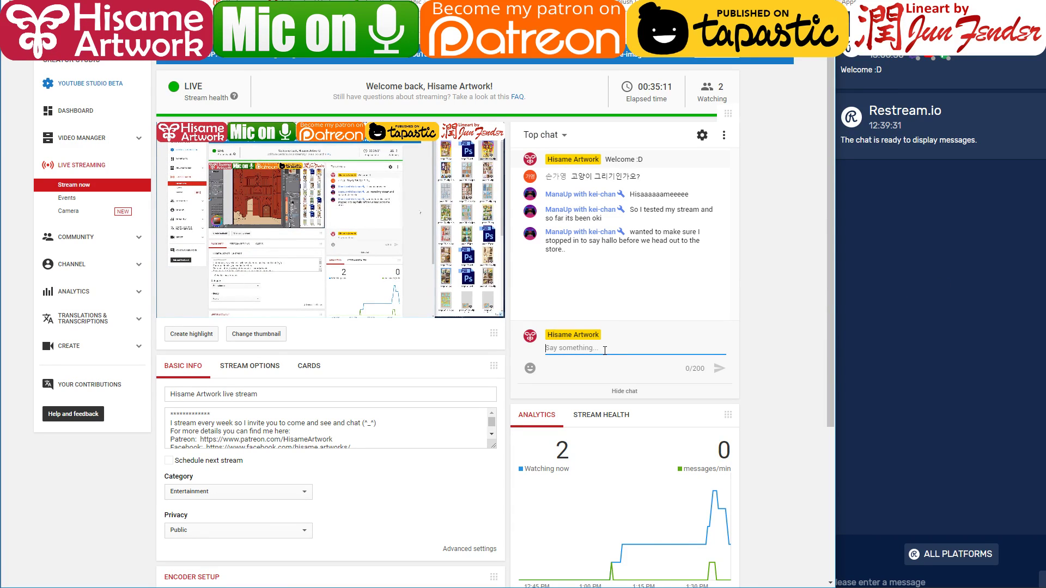
type("Hi :D")
key("Return")
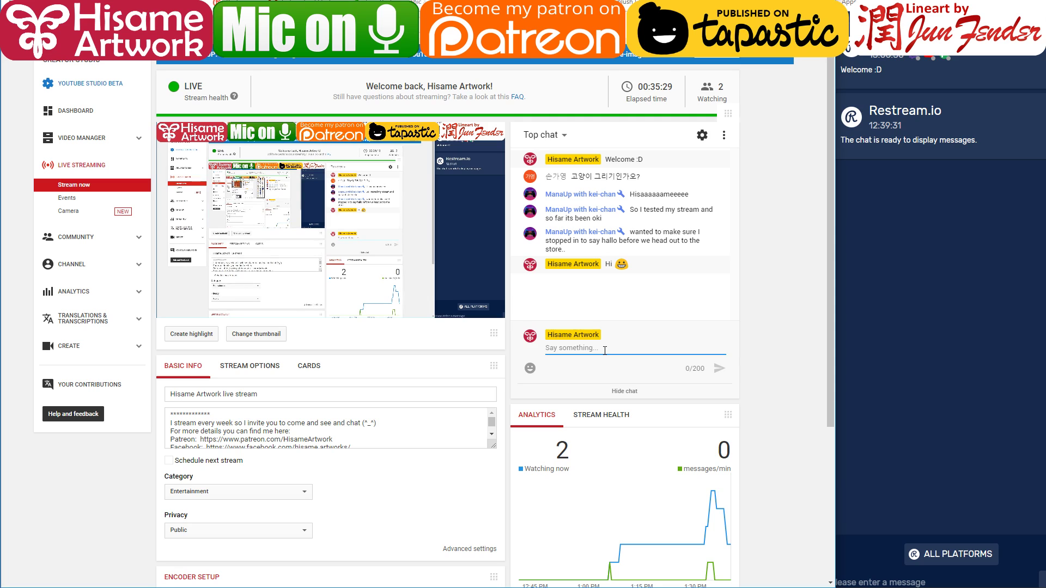
- Send the live chat messages "sorry I missed you comments" and "my restream chat seems to be broken"
type("sorry I missed")
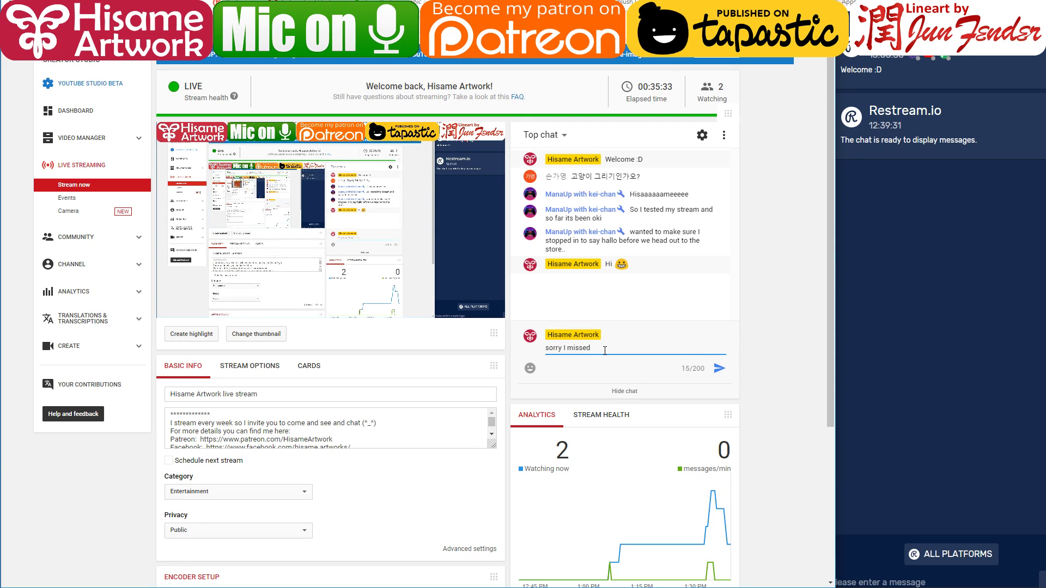
type(" yourcomments")
key("Return")
type("my r")
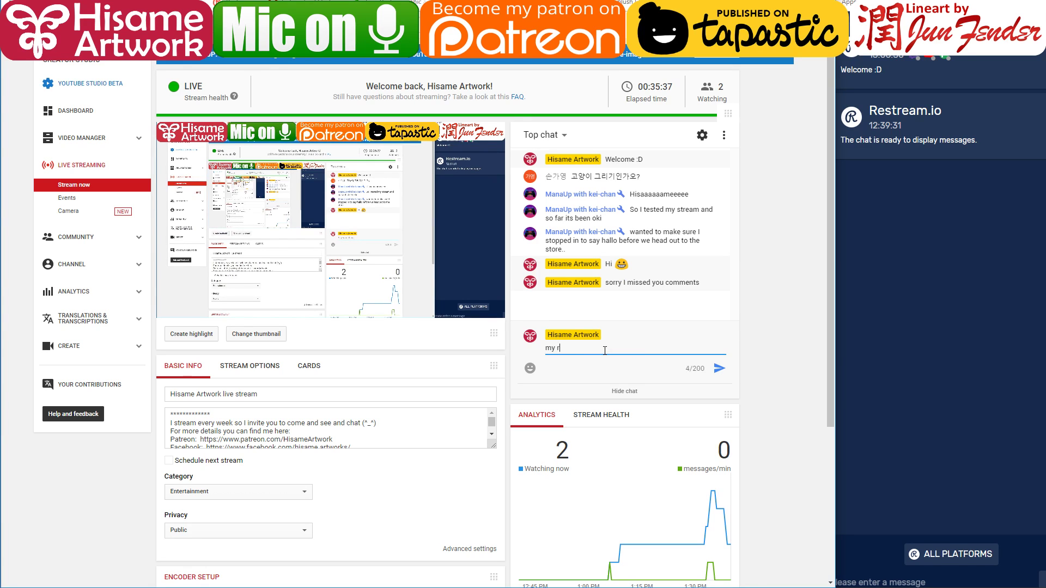
type("estream cha")
type("t re")
type("ems to be broken")
key("Return")
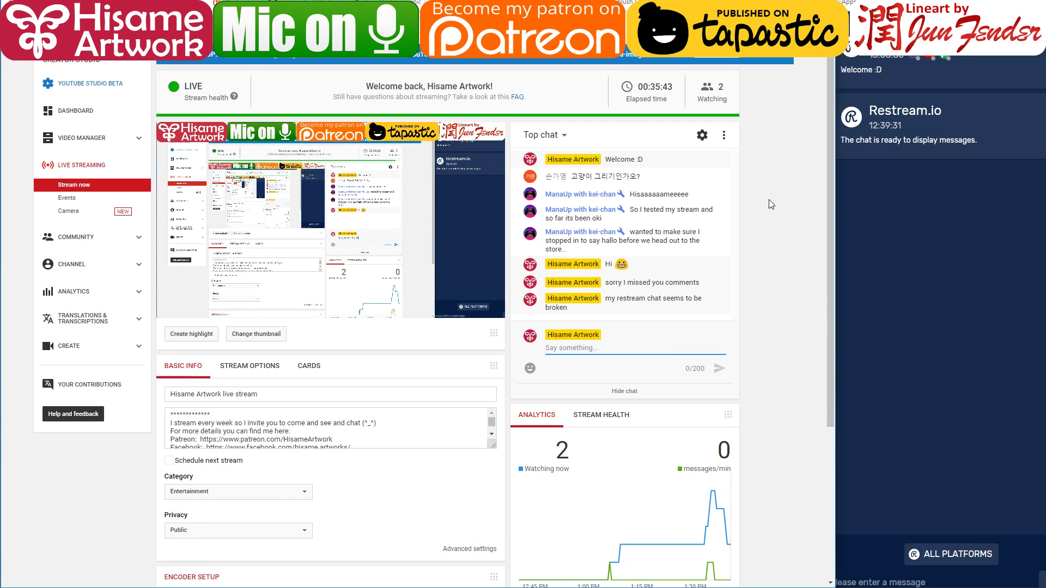
- Compare the viewers' messages in the YouTube live chat with those in the Restream chat window
left_click_drag(555, 176, 637, 176)
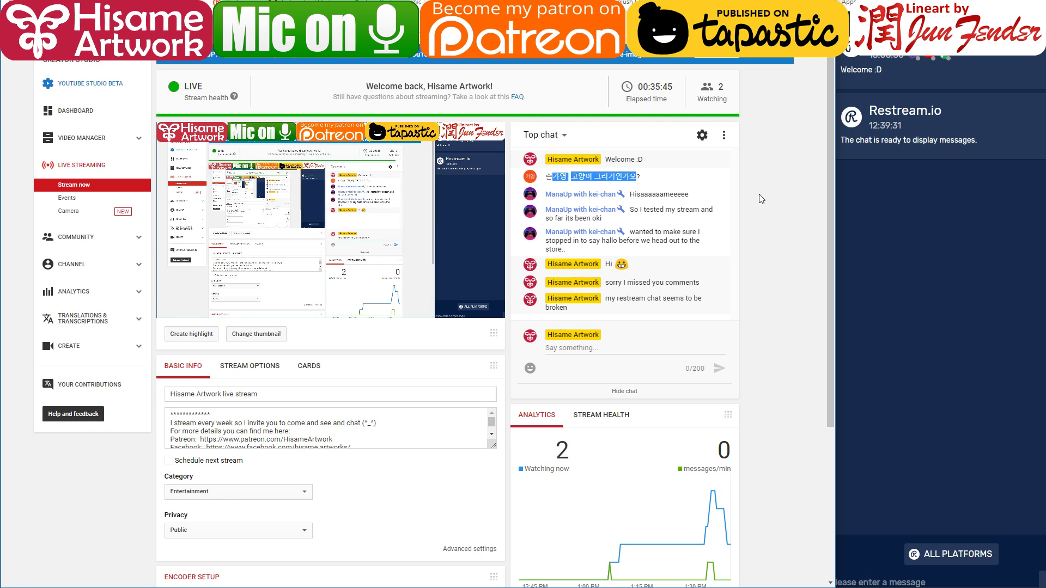
left_click(871, 191)
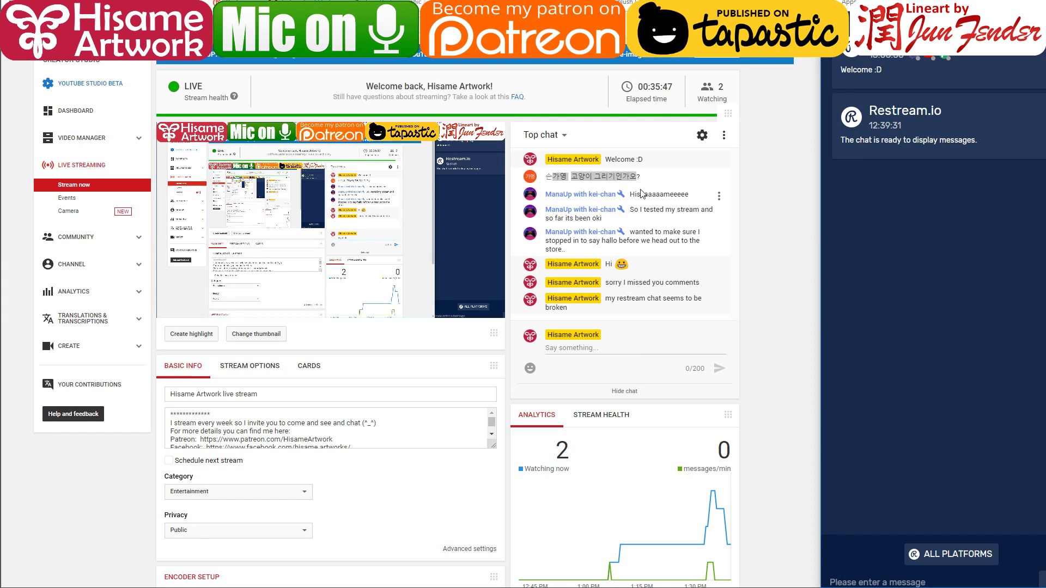
left_click(805, 195)
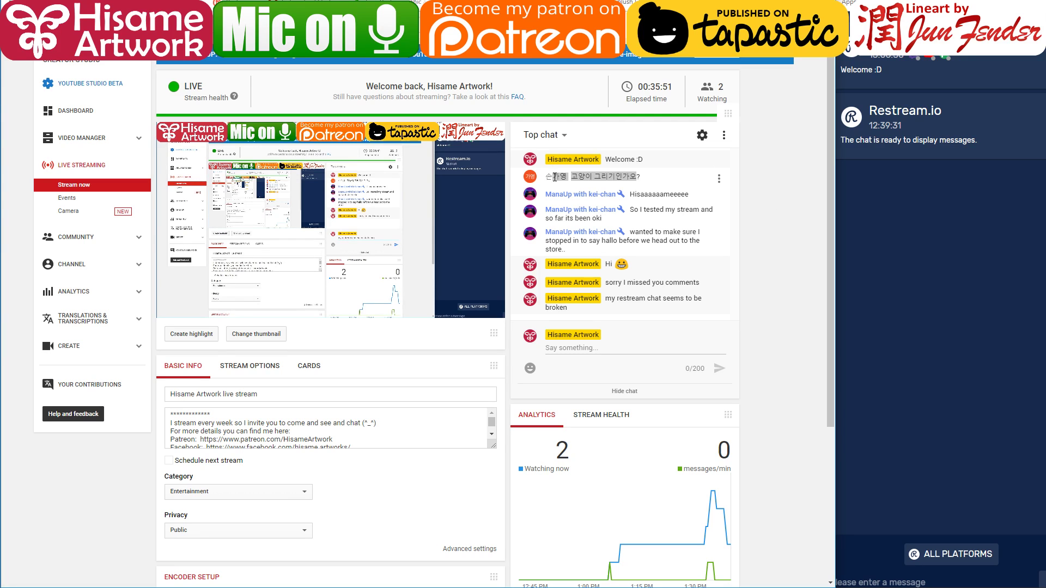
left_click(946, 213)
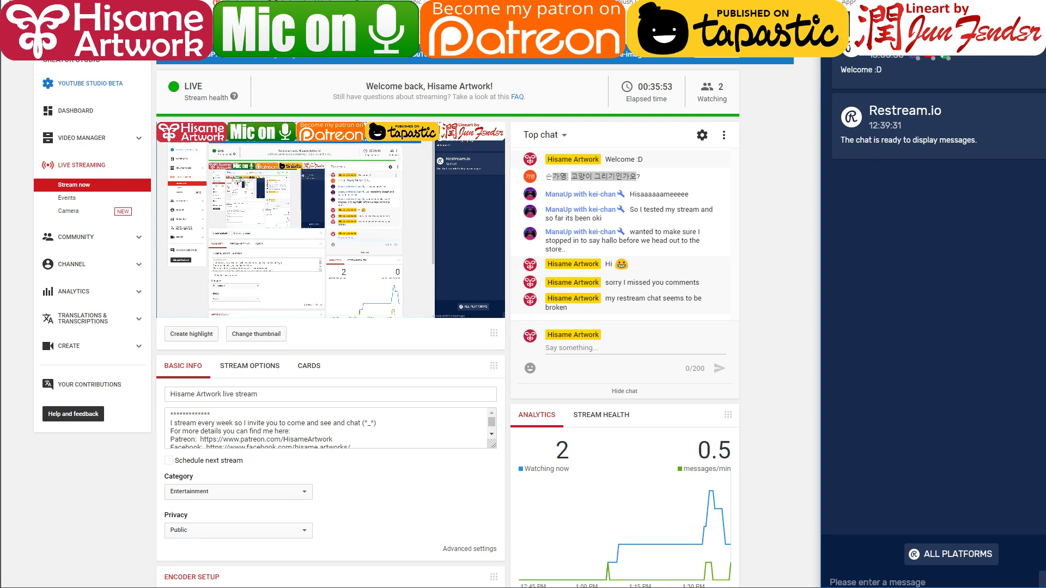
- Close the old Restream chat window and reopen the chat from the Restream dashboard in a new browser tab
left_click_drag(926, 49, 882, 49)
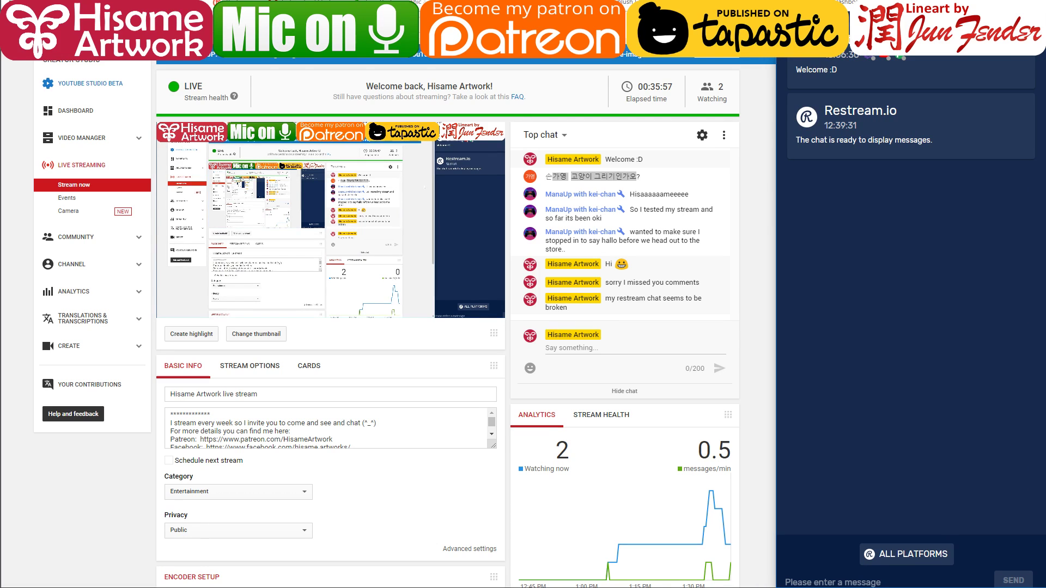
key("alt+F4")
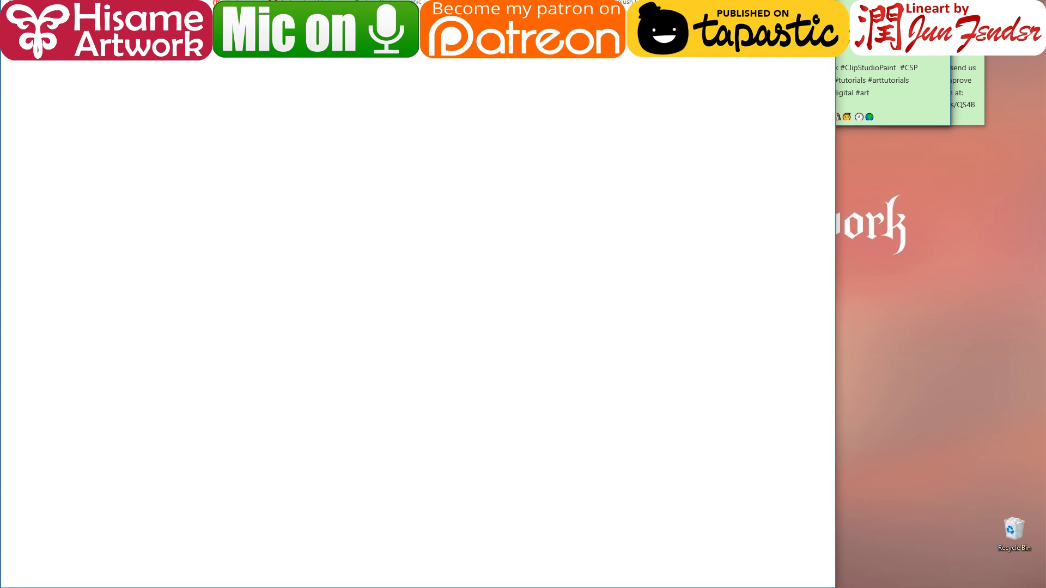
type("rest")
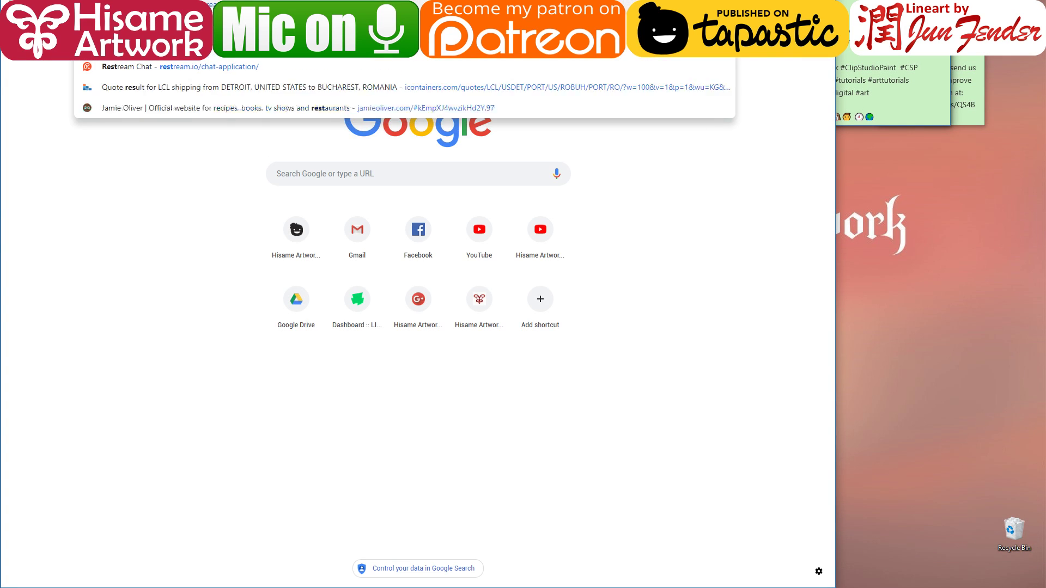
type("ream")
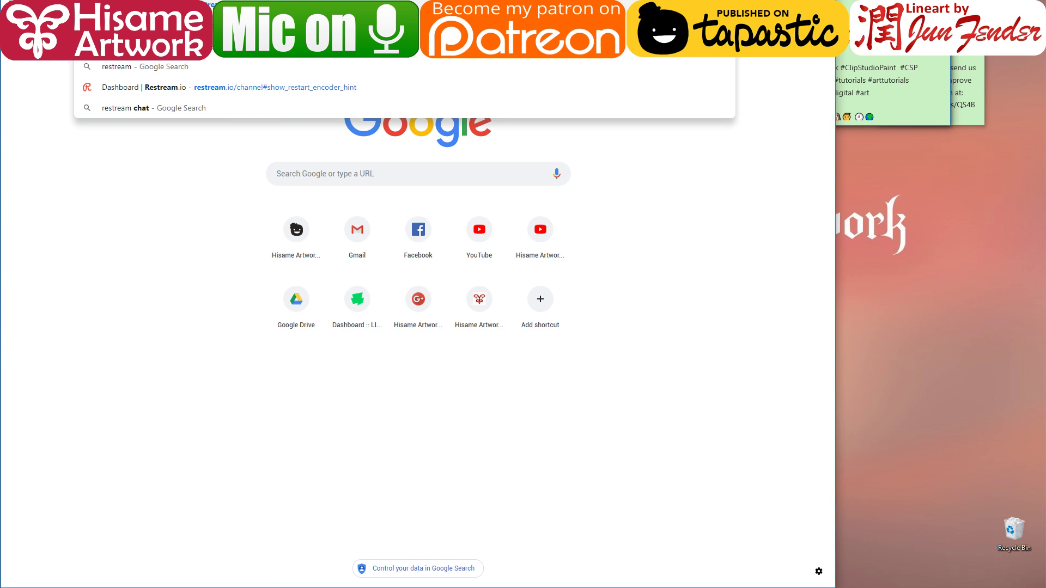
key("Return")
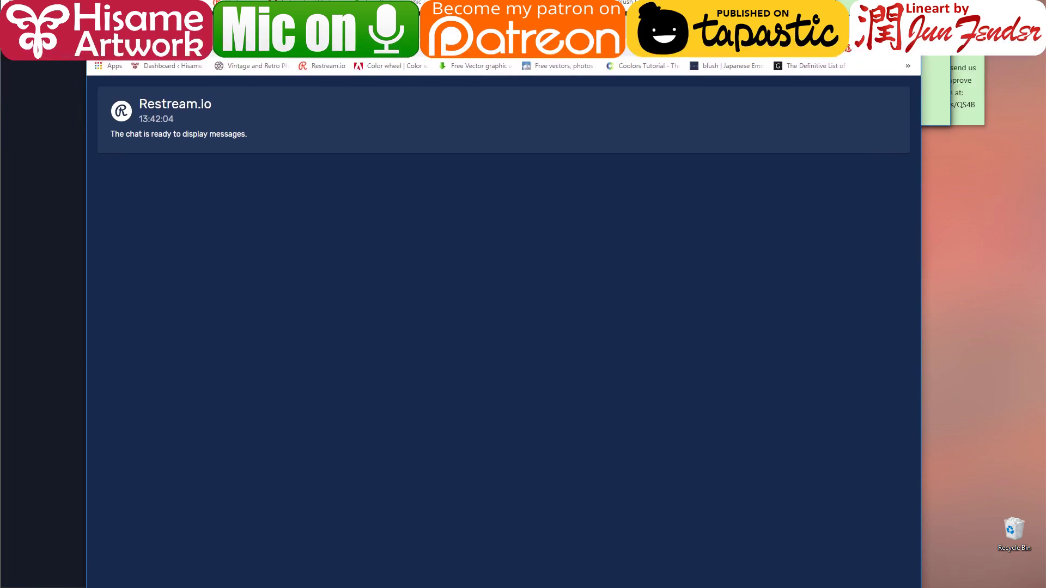
- Narrow the new Restream chat window so it sits beside the browser, and return to the YouTube live dashboard
key("F11")
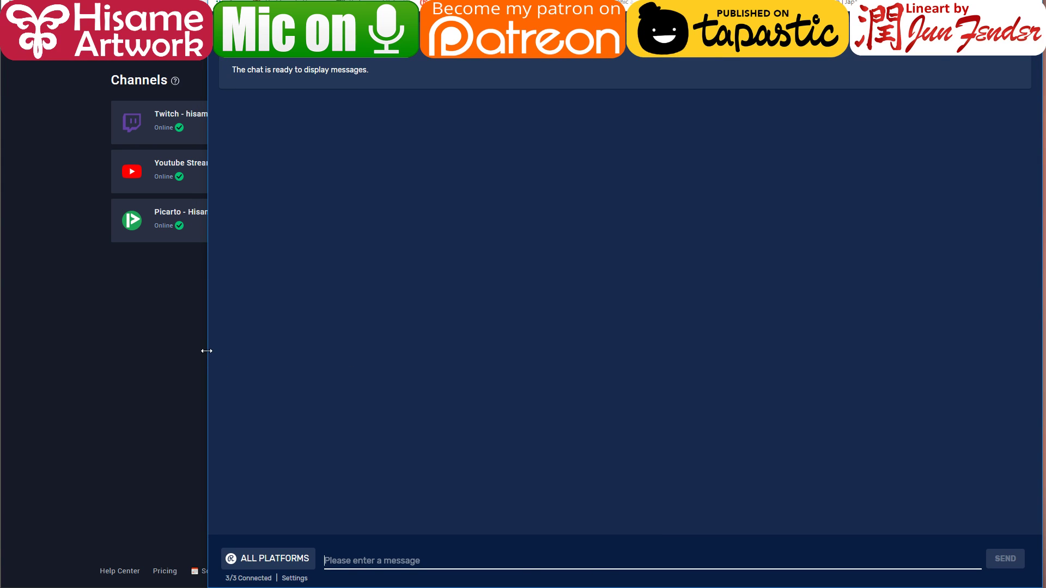
left_click_drag(207, 351, 859, 351)
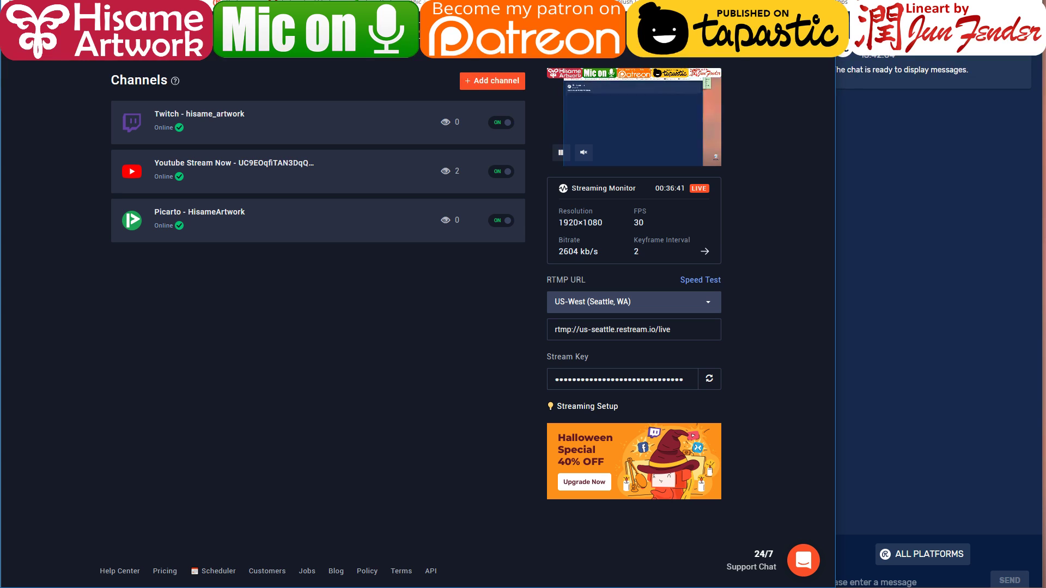
key("alt+Tab")
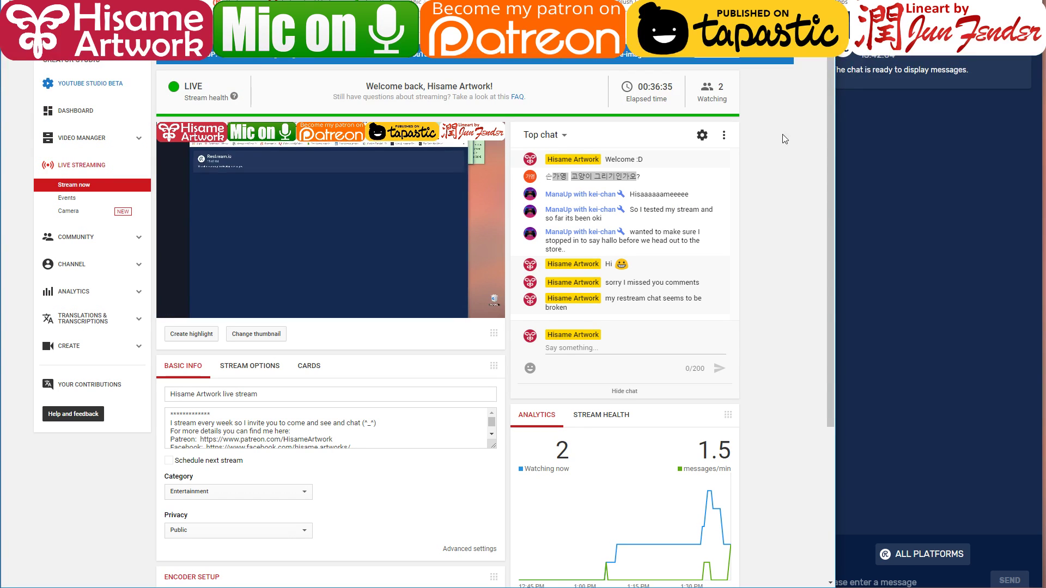
left_click(853, 582)
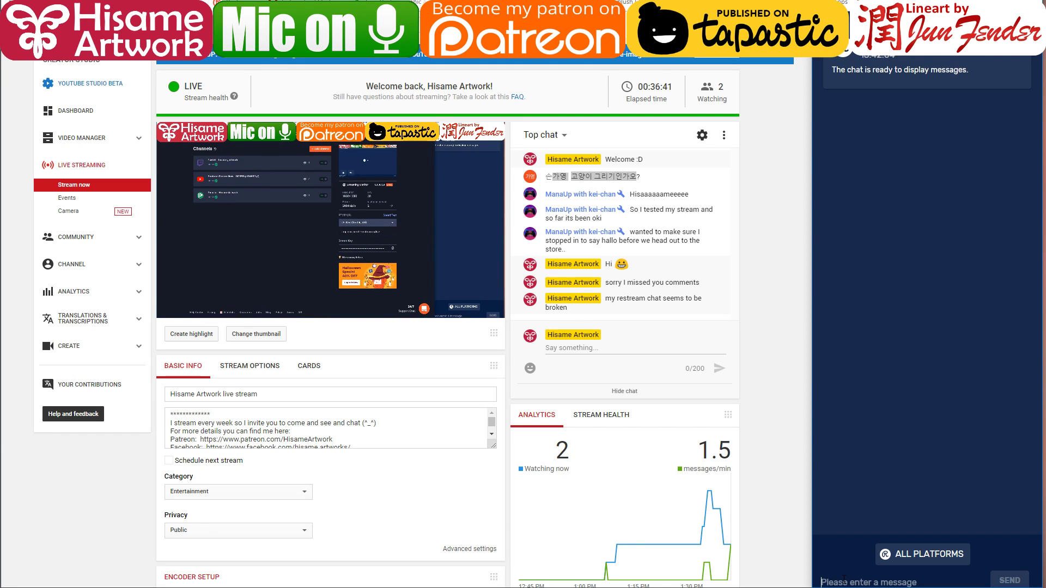
type("hi, sorr")
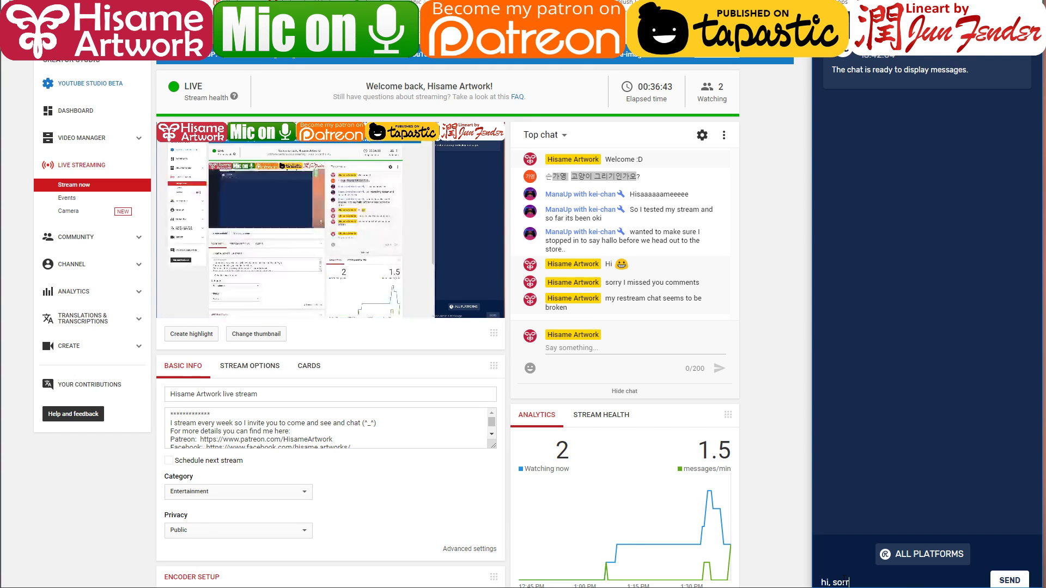
type("y, chat see")
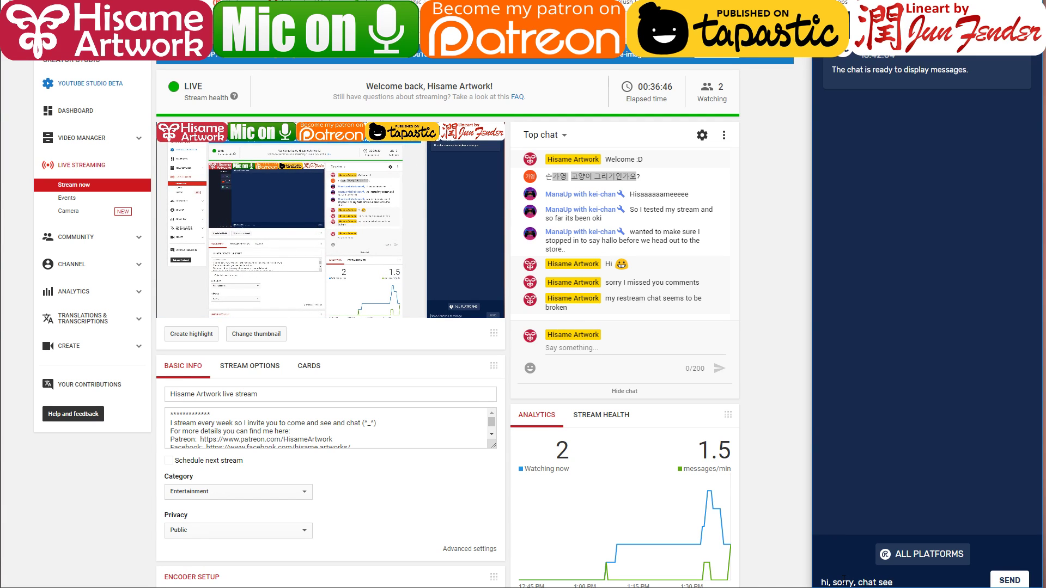
key("BackSpace")
key("BackSpace")
key("BackSpace")
key("BackSpace")
key("BackSpace")
key("BackSpace")
key("BackSpace")
key("BackSpace")
key("BackSpace")
key("BackSpace")
key("BackSpace")
key("BackSpace")
key("BackSpace")
key("BackSpace")
key("BackSpace")
key("BackSpace")
key("BackSpace")
key("BackSpace")
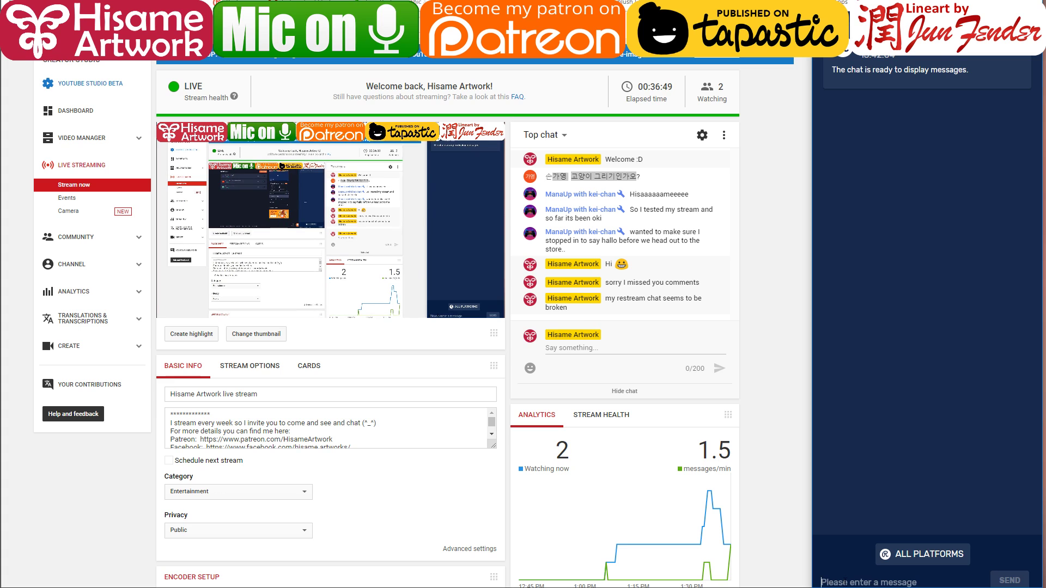
- Bring up the Restream dashboard again to check the connected channels
left_click(780, 83)
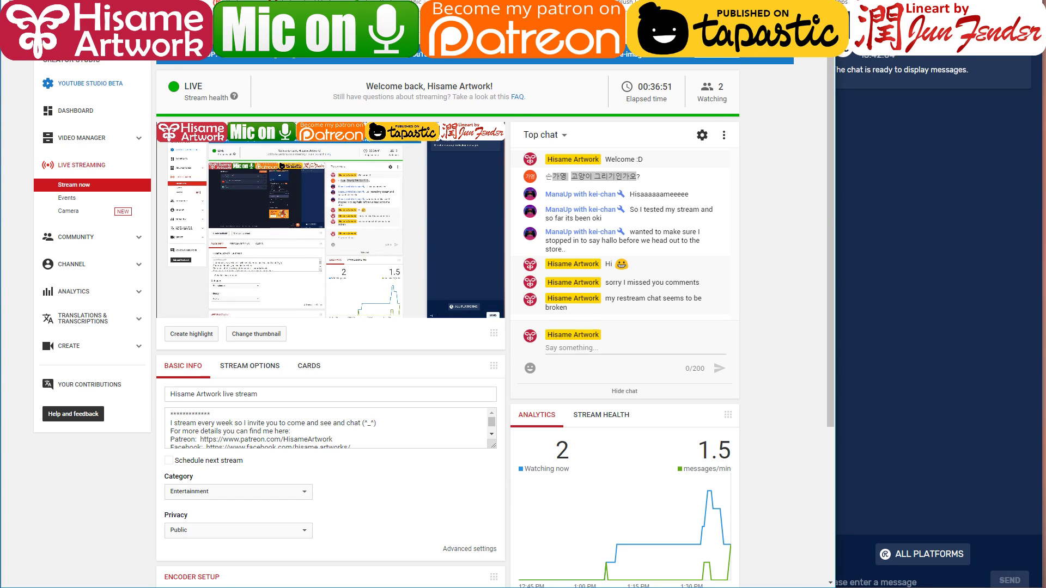
key("ctrl+Tab")
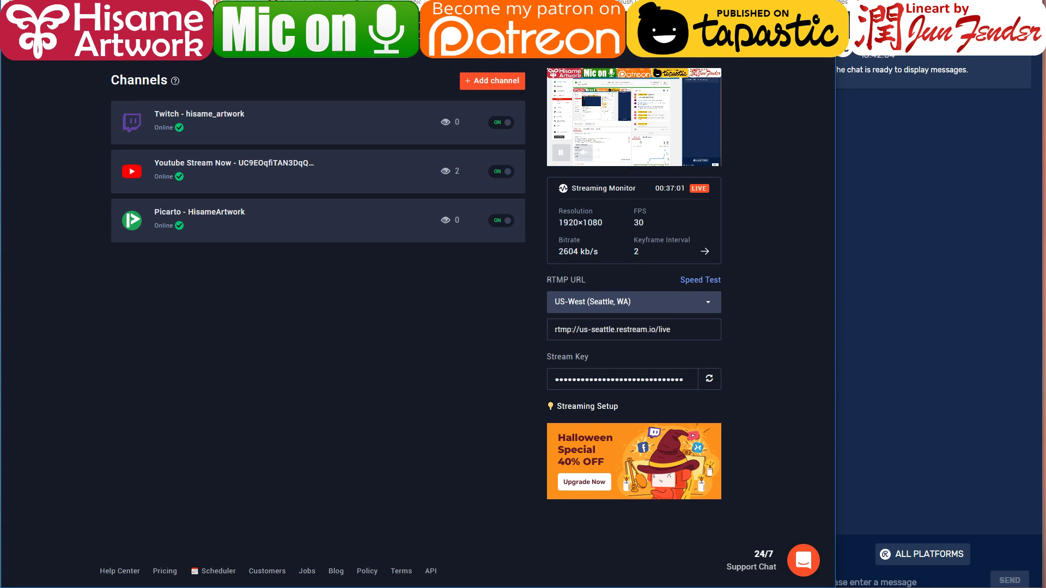
- Open the channel's Picarto page in the browser to check its stream and chat, and return to Clip Studio Paint
key("ctrl+l")
type("picart")
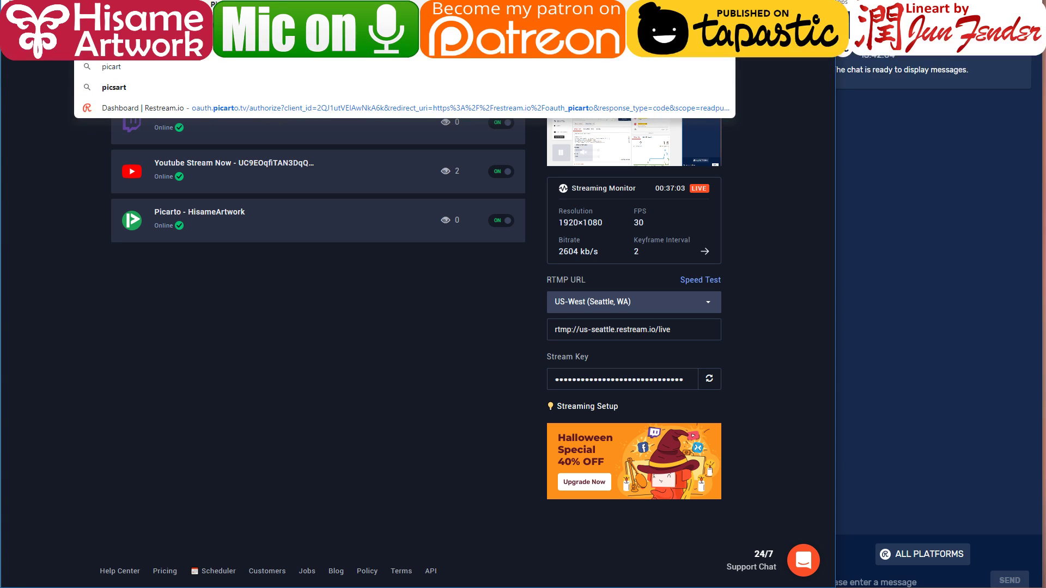
key("Return")
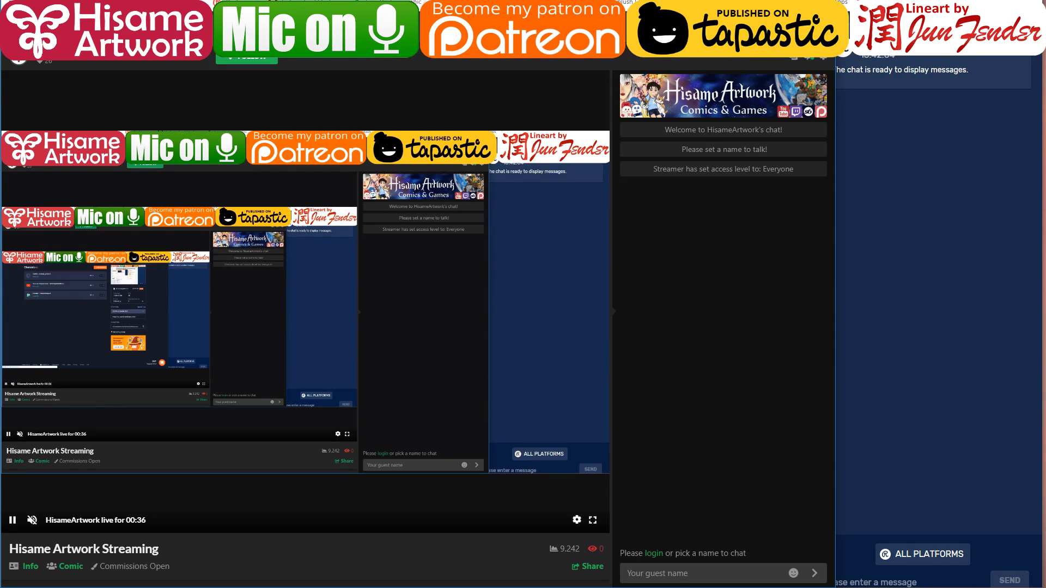
key("ctrl+Tab")
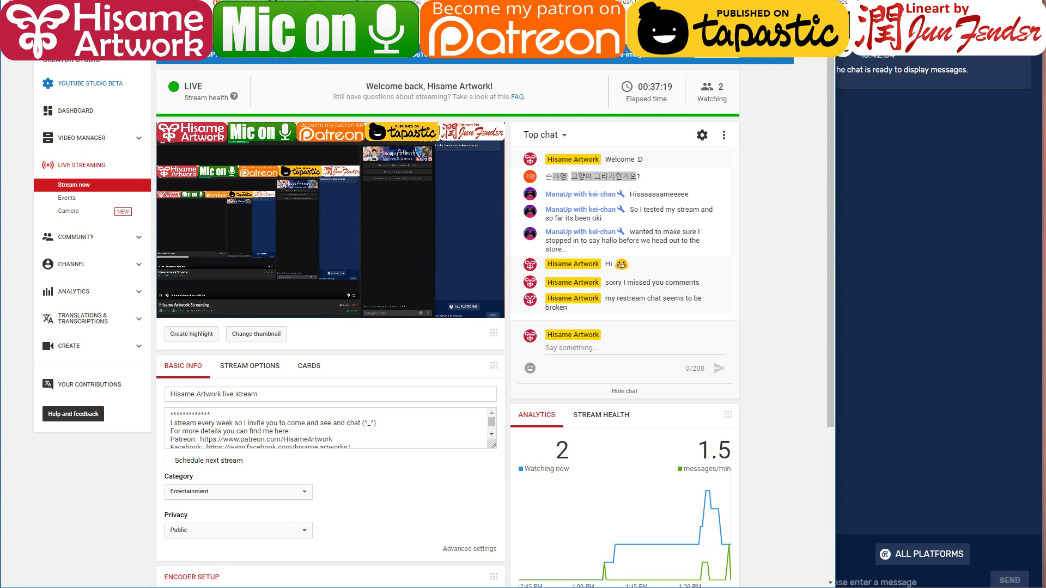
key("alt+Tab")
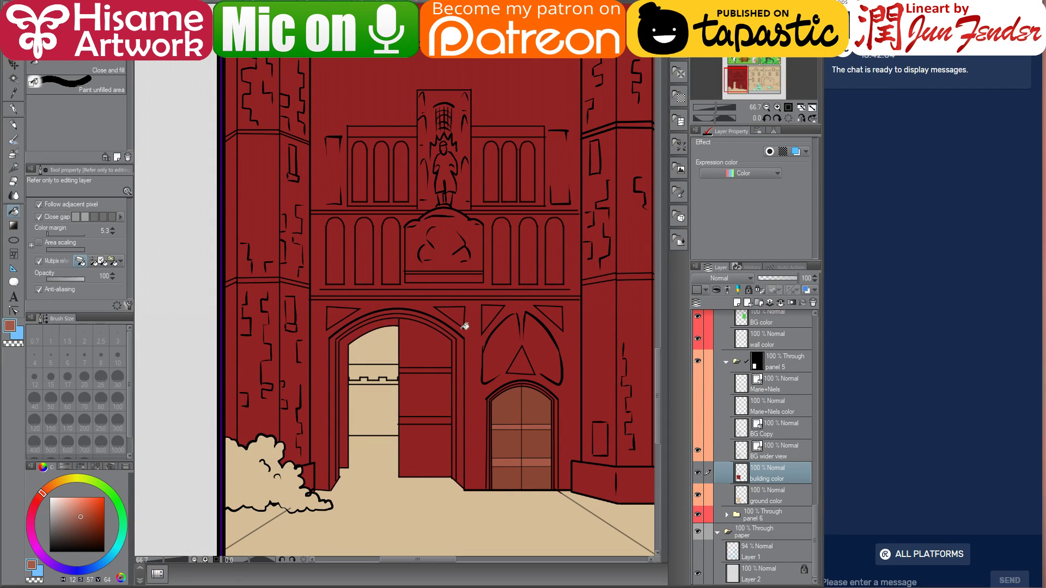
- Sample the gatehouse's dark red in panel 5 and shift it to a lighter, slightly more orange red
scroll(423, 343, "down", 3)
scroll(488, 350, "down", 2)
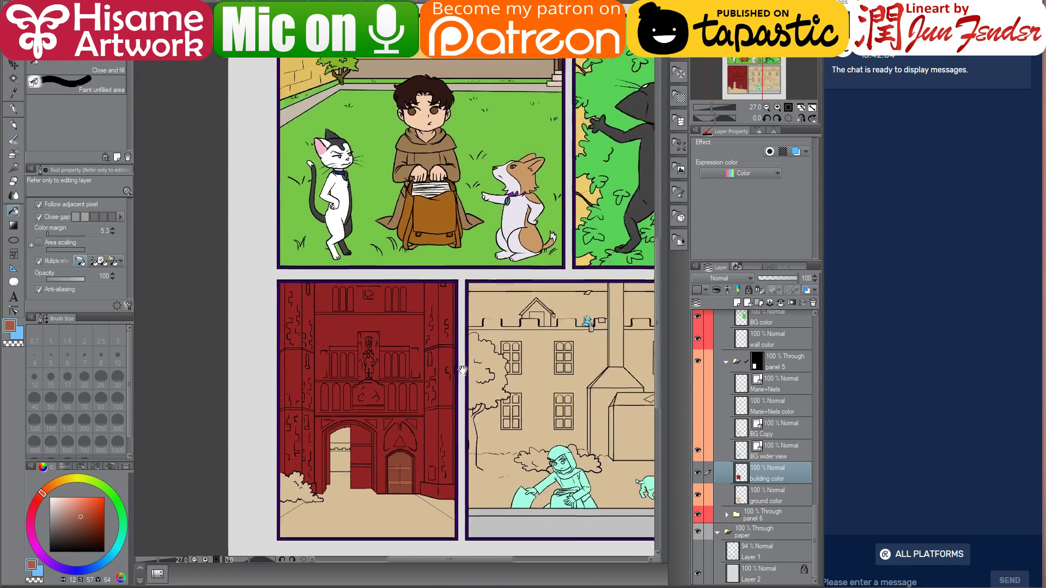
left_click_drag(479, 364, 439, 343)
scroll(302, 466, "up", 2)
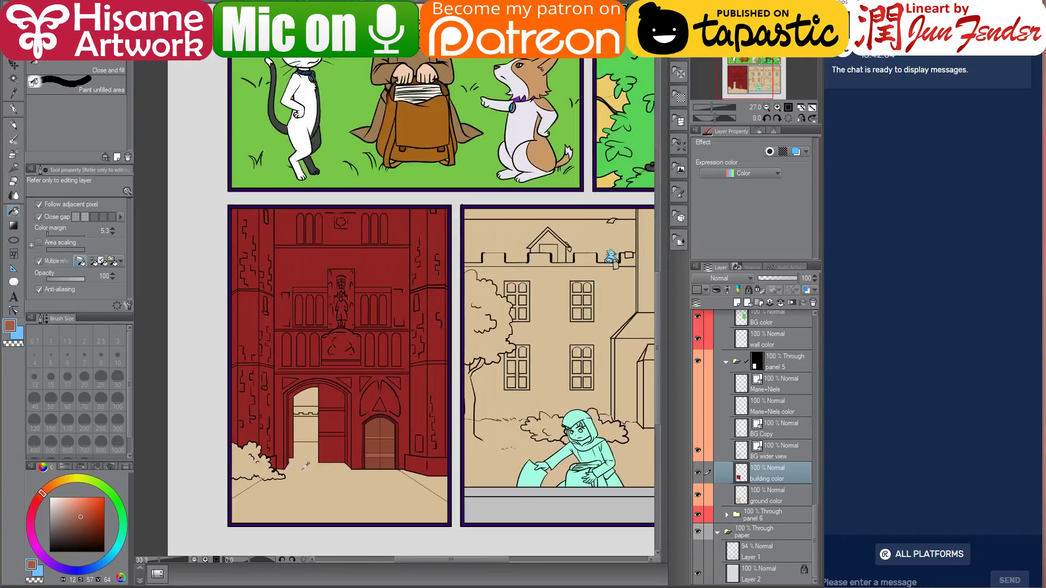
left_click_drag(410, 406, 423, 396)
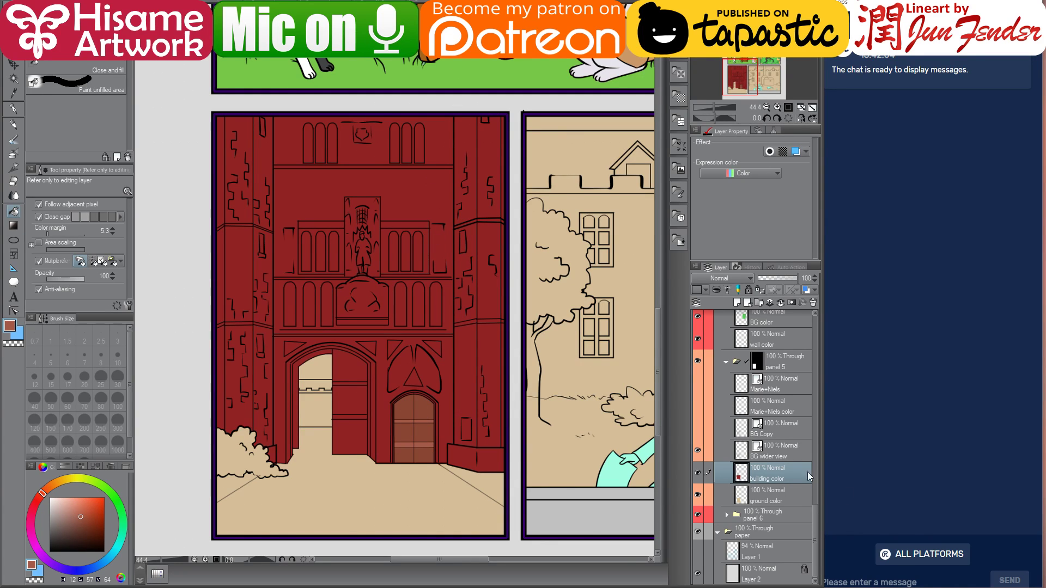
left_click(413, 200, "alt")
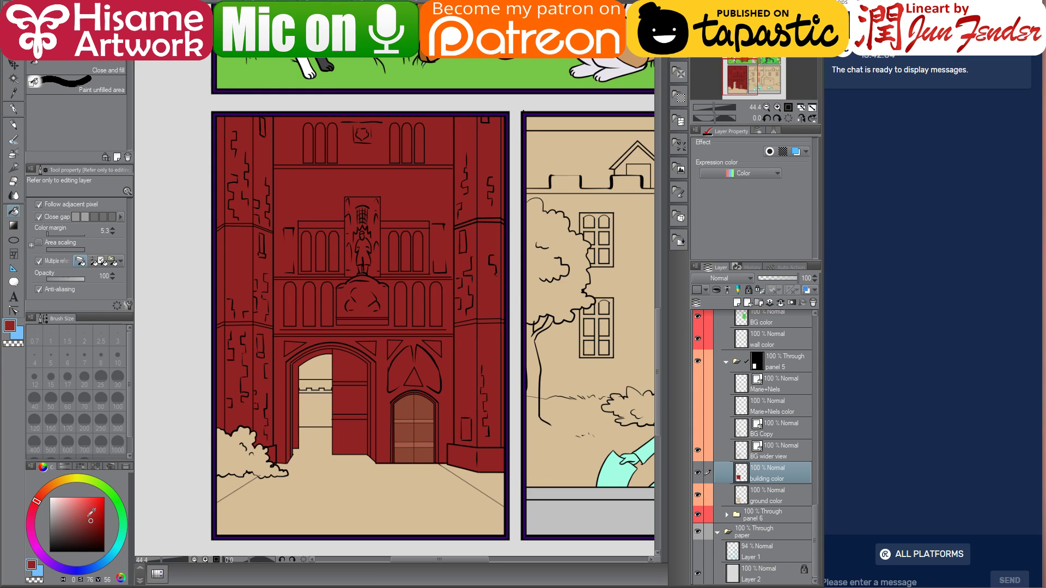
left_click(88, 516)
left_click(40, 501)
scroll(335, 403, "up", 2)
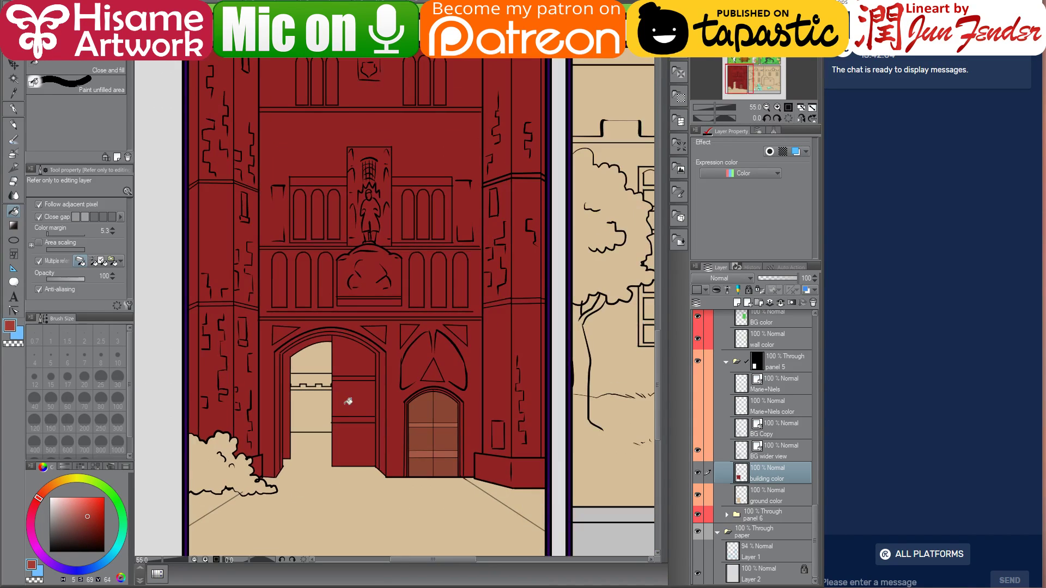
- Compare the gatehouse in panel 5 with the coloured gatehouse on page 28
left_click_drag(345, 402, 411, 404)
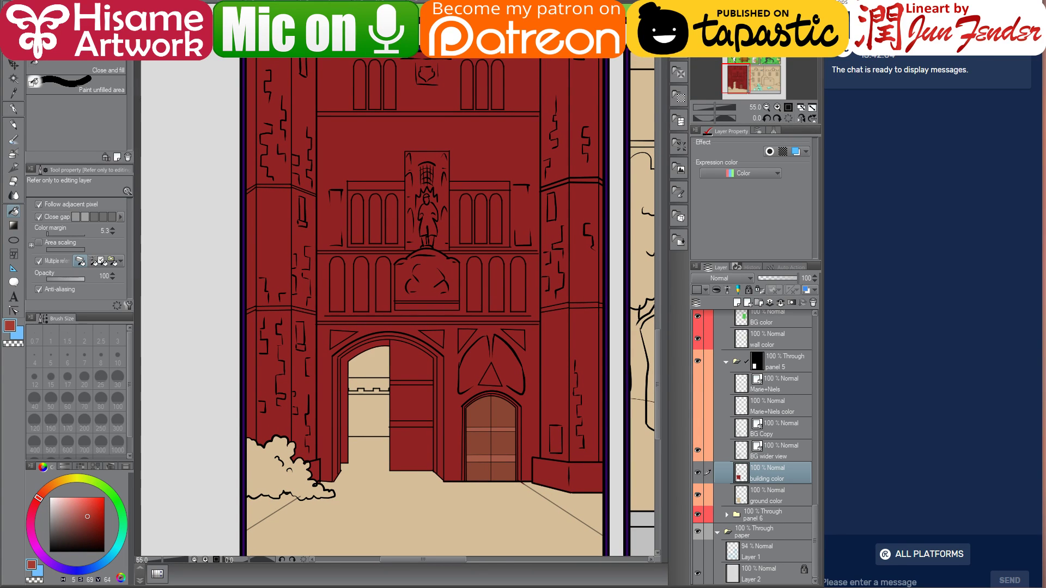
key("ctrl+Tab")
left_click_drag(466, 148, 417, 240)
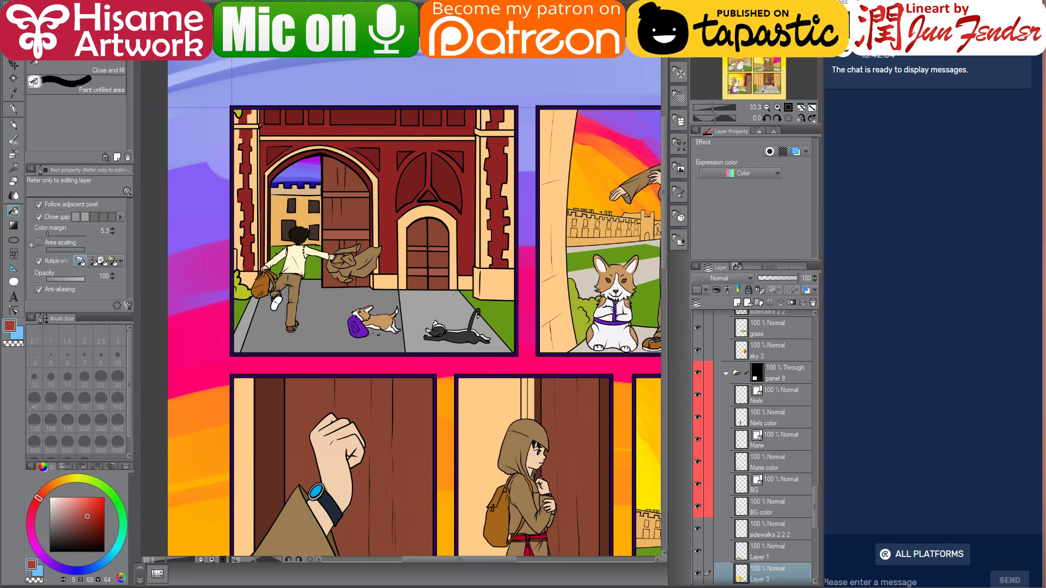
key("ctrl+Tab")
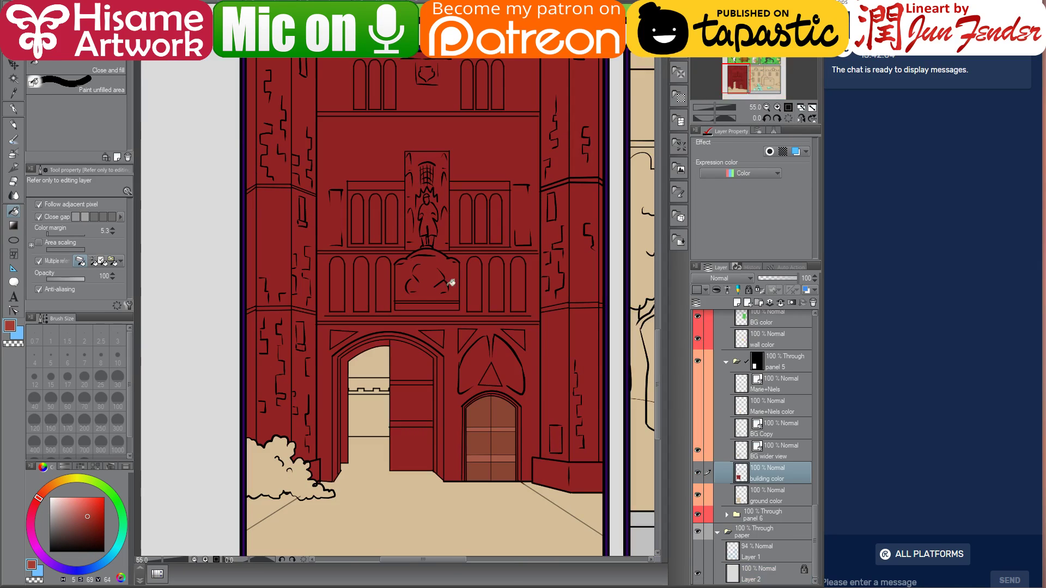
- Fill the right tower's front faces and the central wall around the windows and arches with the lighter red
left_click(580, 333)
left_click(583, 269)
left_click(584, 91)
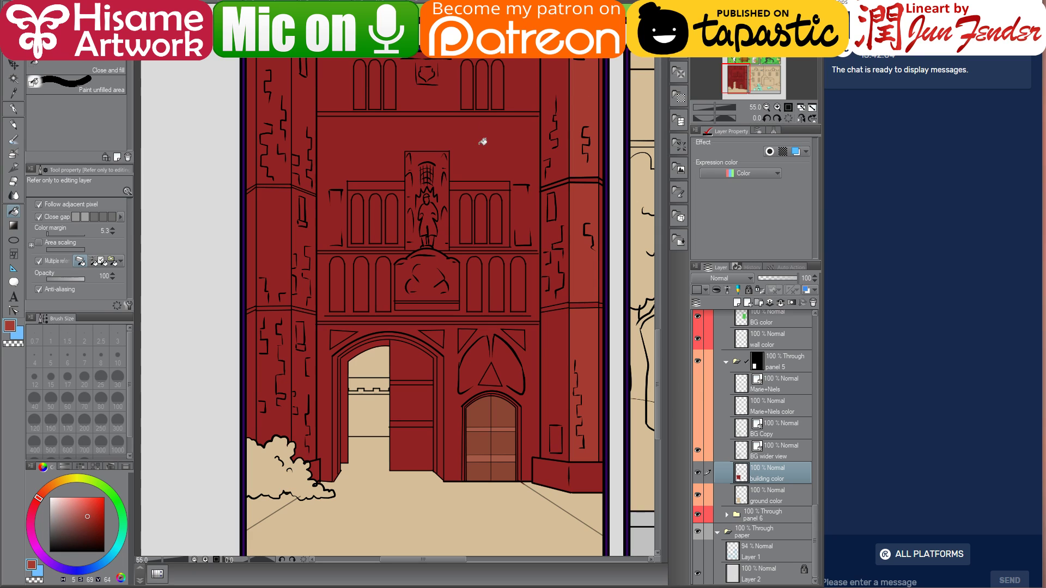
left_click(482, 141)
left_click(467, 263)
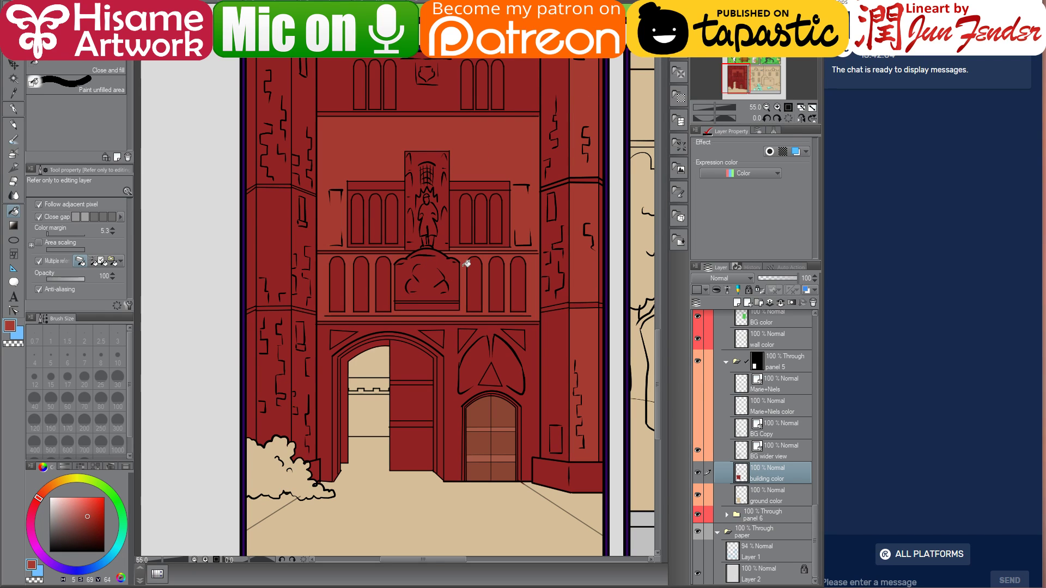
left_click(455, 336)
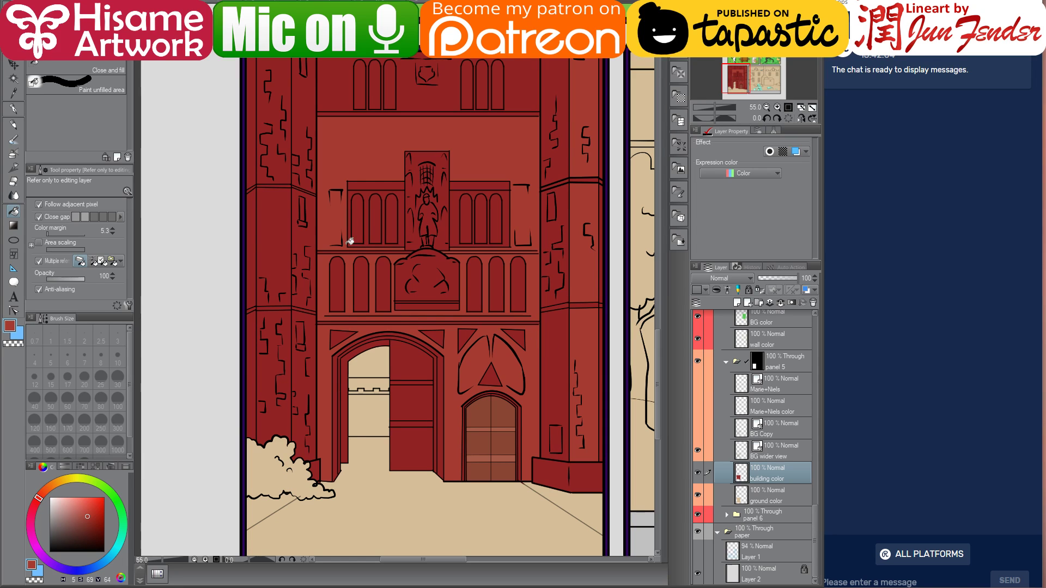
- Fill the left tower's front faces and the wall around the uppermost windows with the same lighter red
left_click(283, 247)
left_click(276, 361)
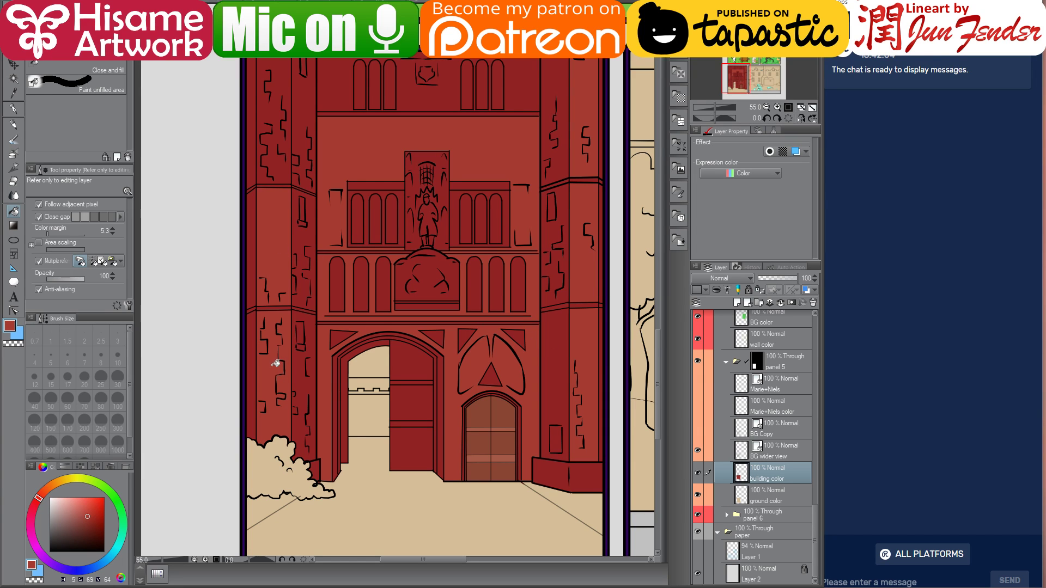
left_click(275, 154)
left_click(336, 82)
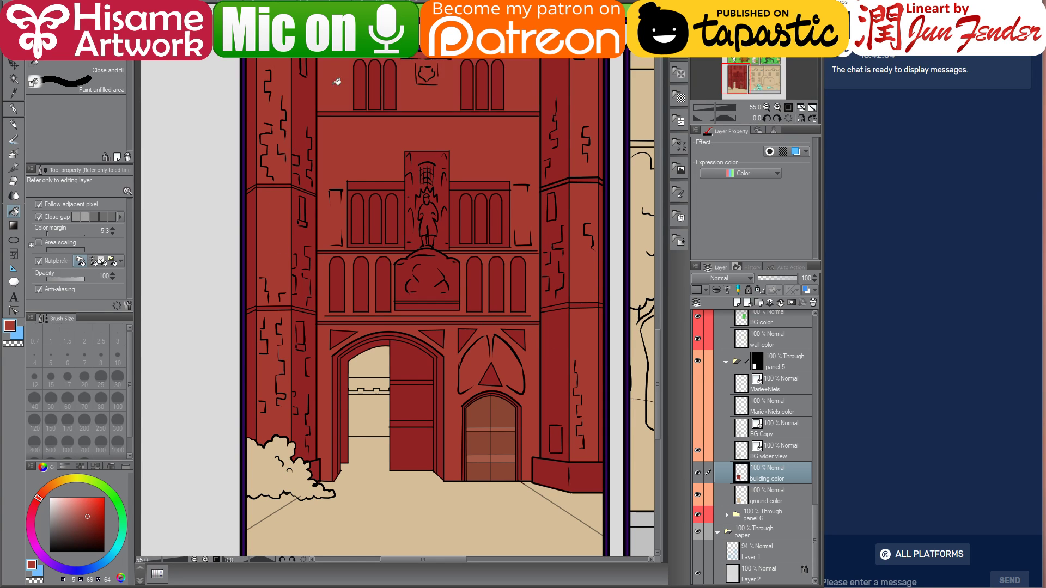
- Mix a paler, more orange red and fill the bands above the two window groups beside the statue
scroll(327, 412, "up", 1)
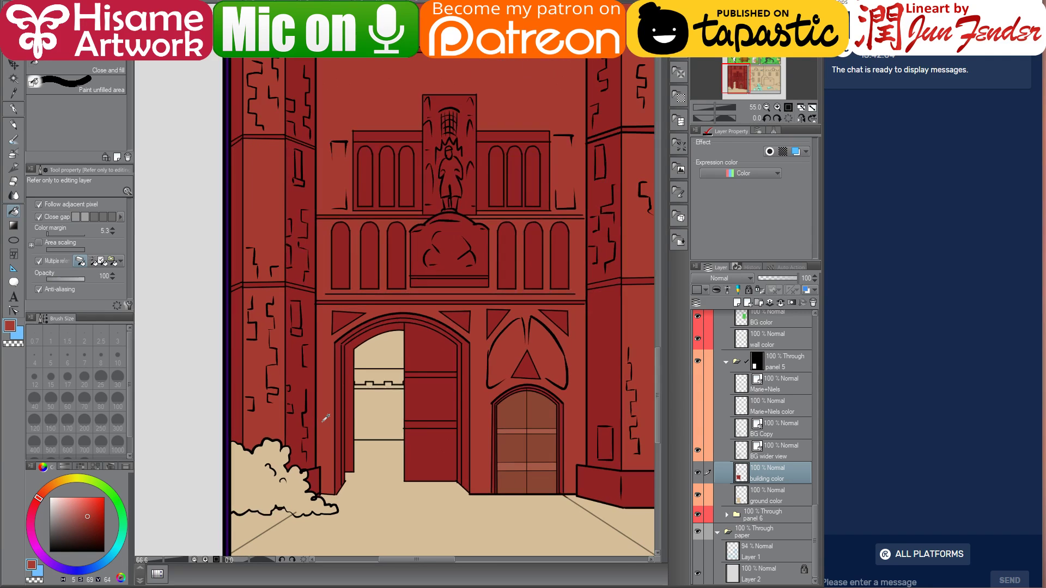
scroll(480, 414, "up", 1)
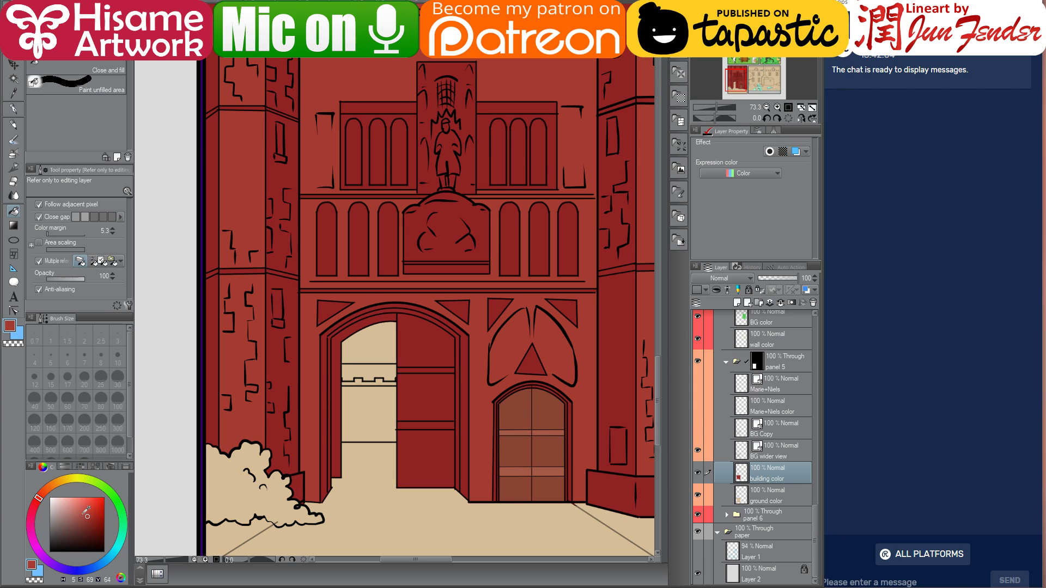
left_click(82, 516)
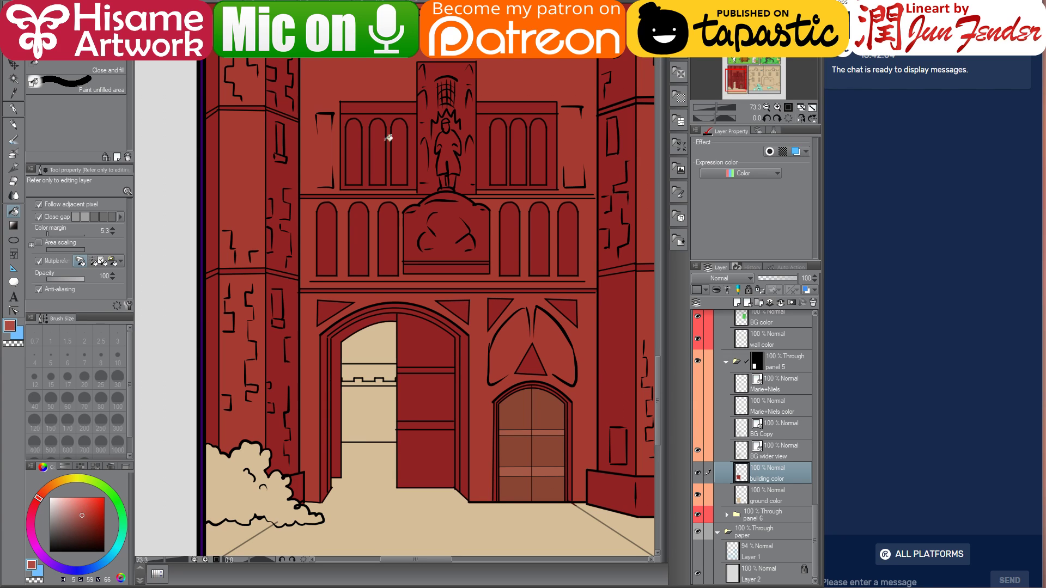
left_click(41, 496)
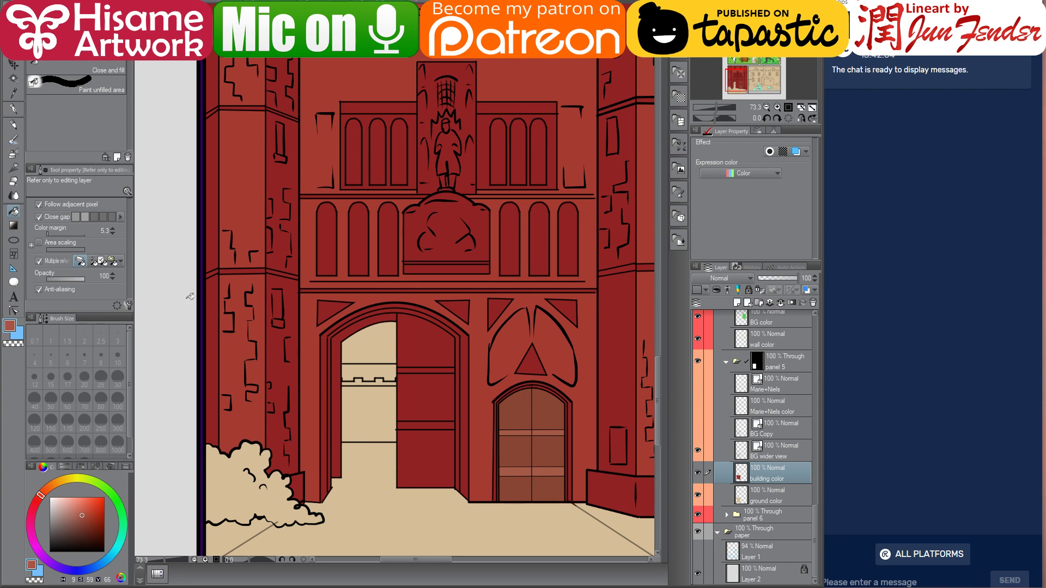
left_click(362, 112)
left_click(511, 108)
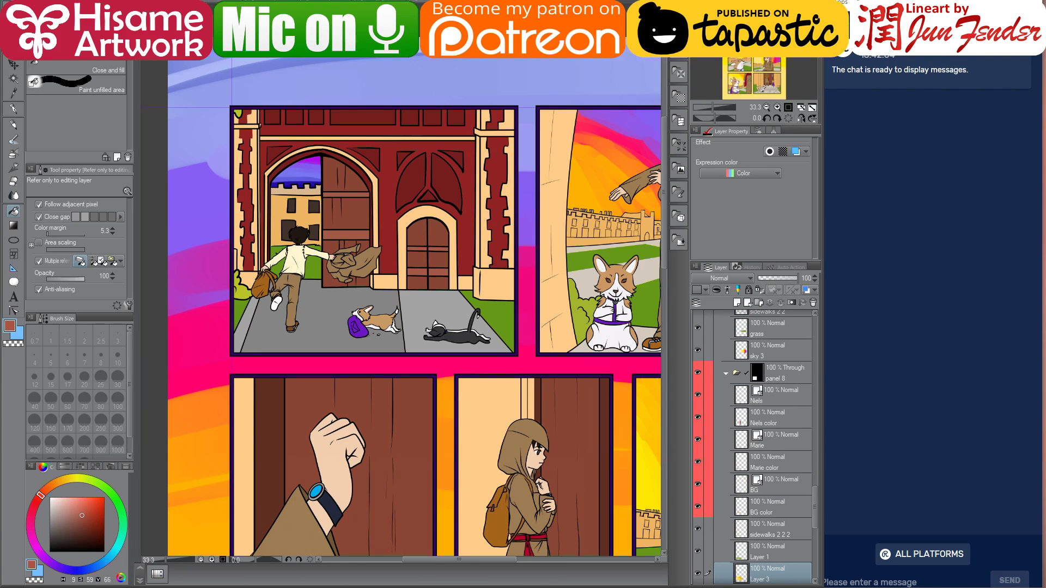
- Sample the cream stone colour from page 28, darken it slightly, and fill the base of the right tower in panel 5
left_click(494, 278, "alt")
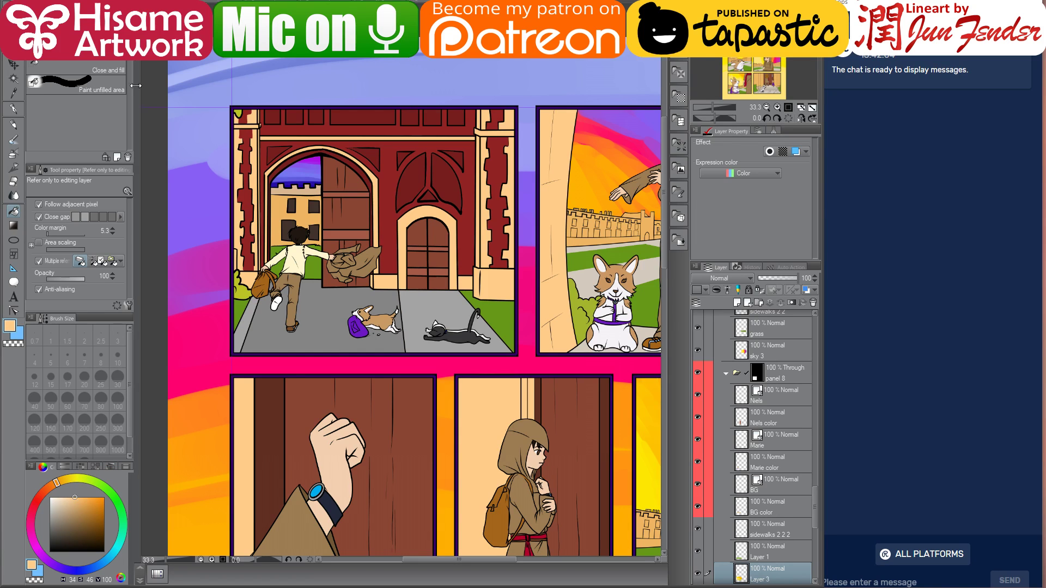
key("ctrl+Tab")
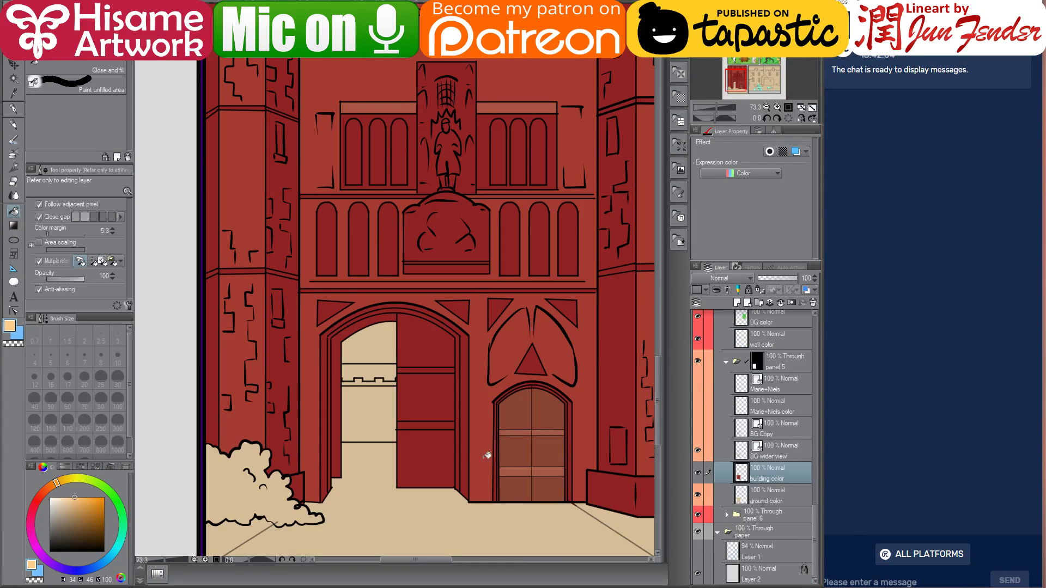
left_click_drag(462, 409, 385, 414)
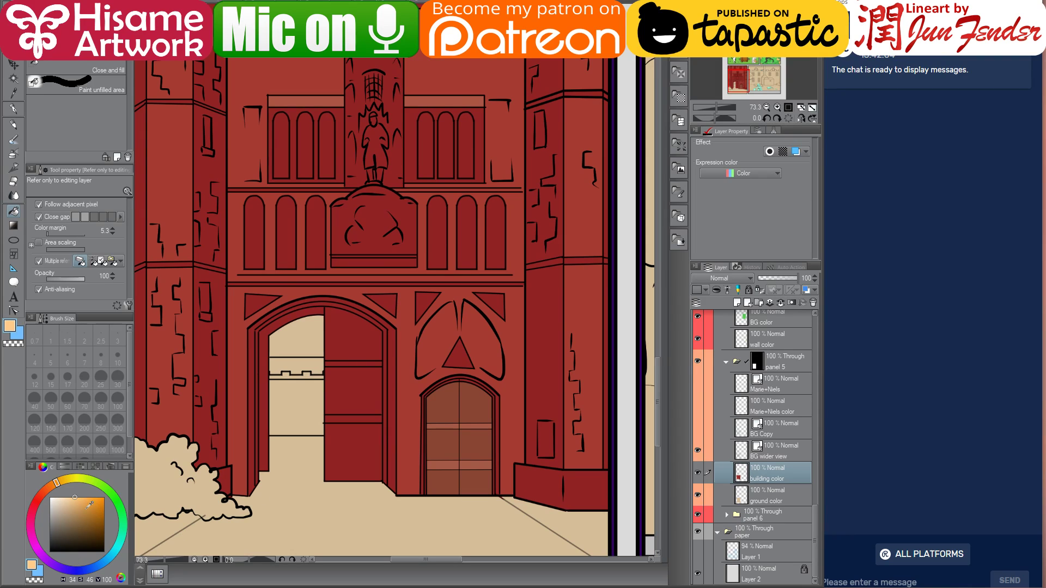
left_click(77, 501)
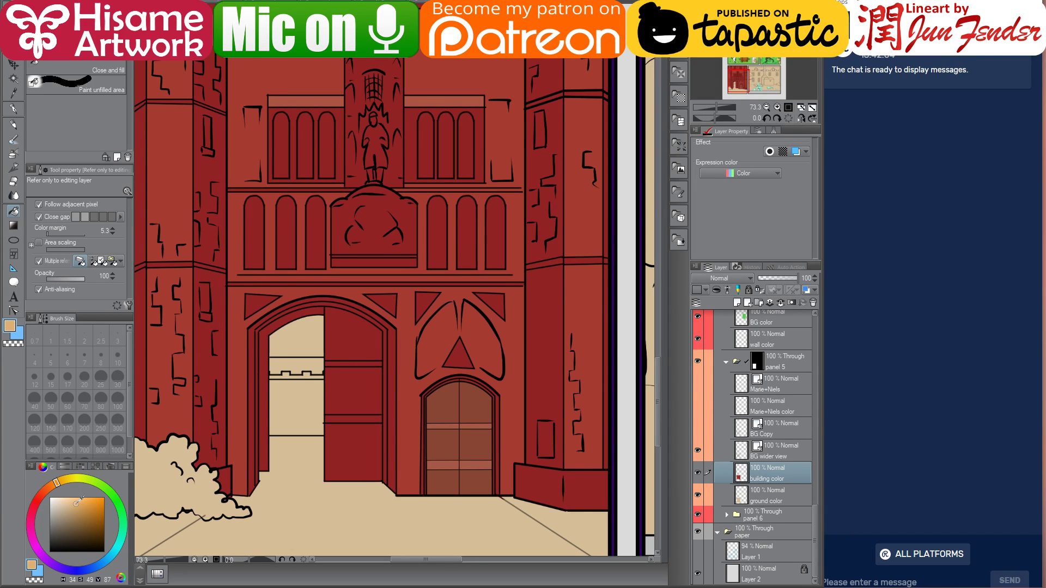
left_click(586, 492)
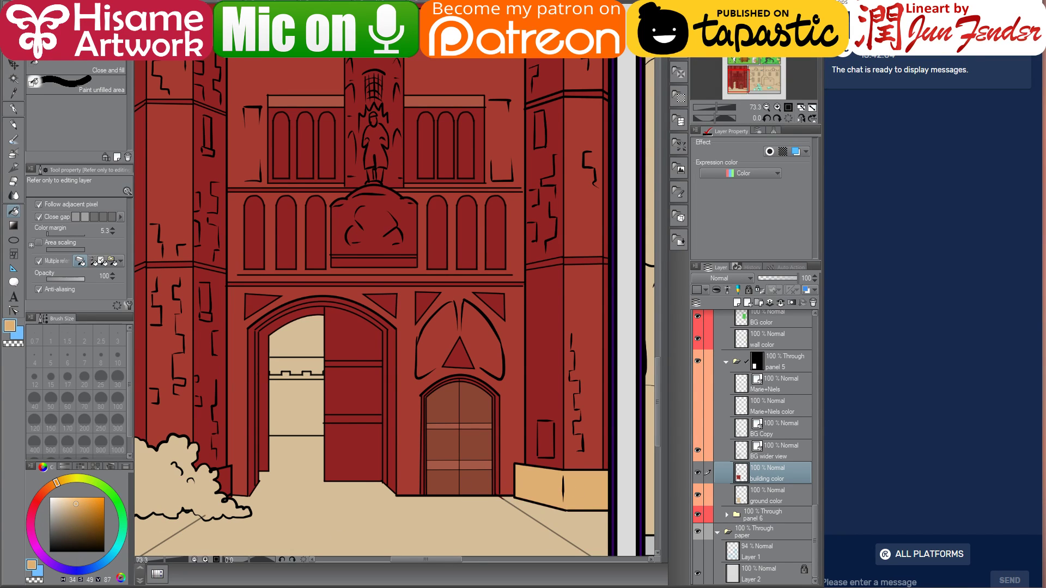
- Switch to the browser and check the YouTube live dashboard for new viewer messages
key("alt+Tab")
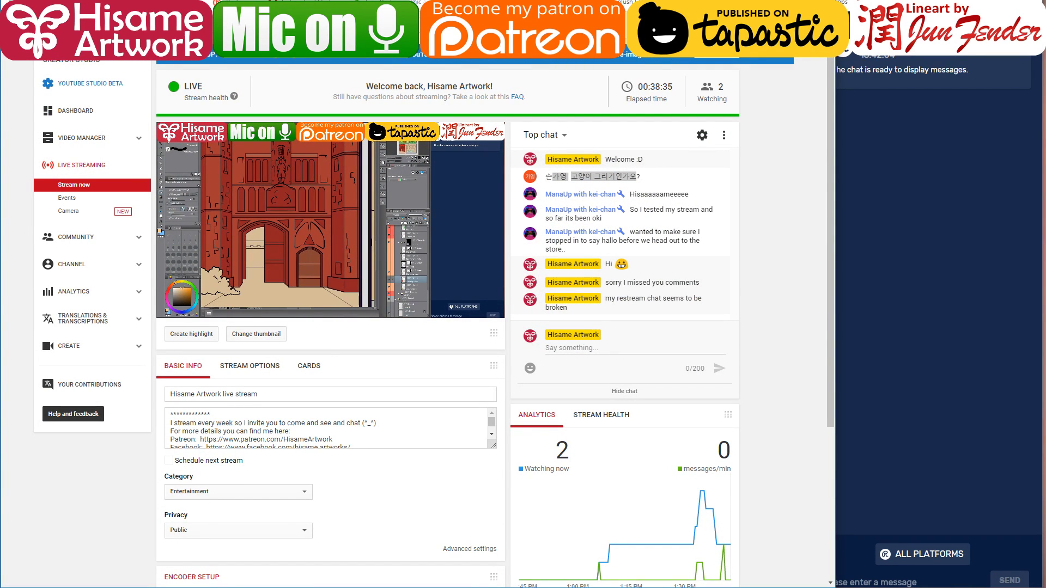
key("ctrl+t")
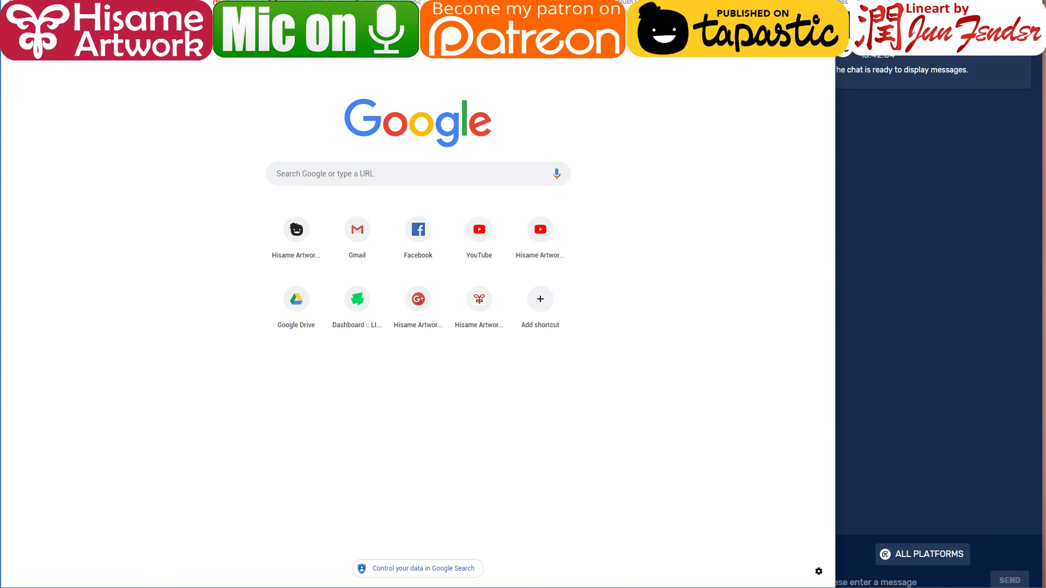
key("ctrl+w")
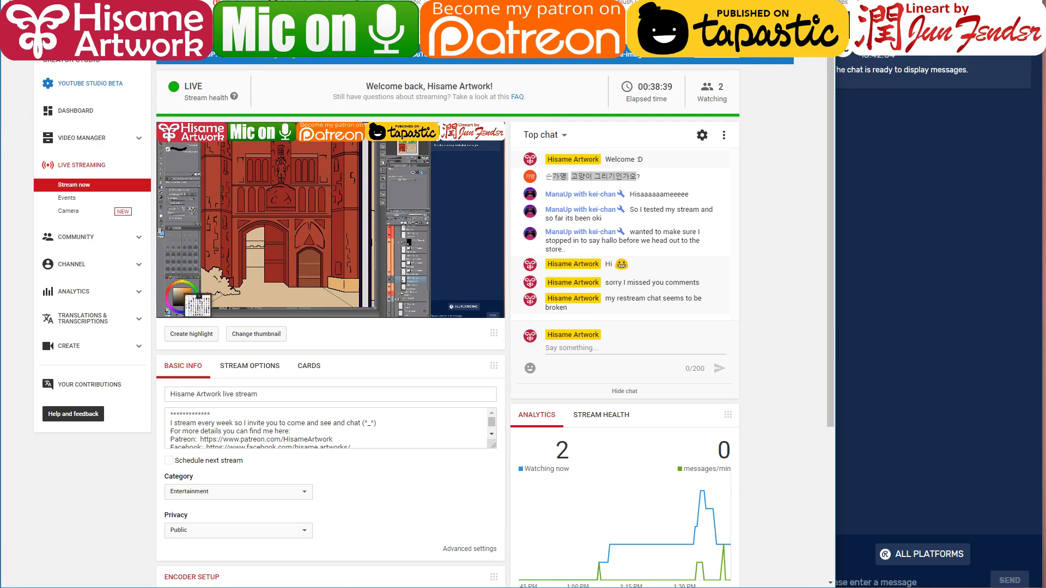
- Switch to the Google Maps tab and find the Cambridge college gatehouse, examining it from above and in Street View
key("ctrl+Tab")
scroll(593, 408, "down", 3)
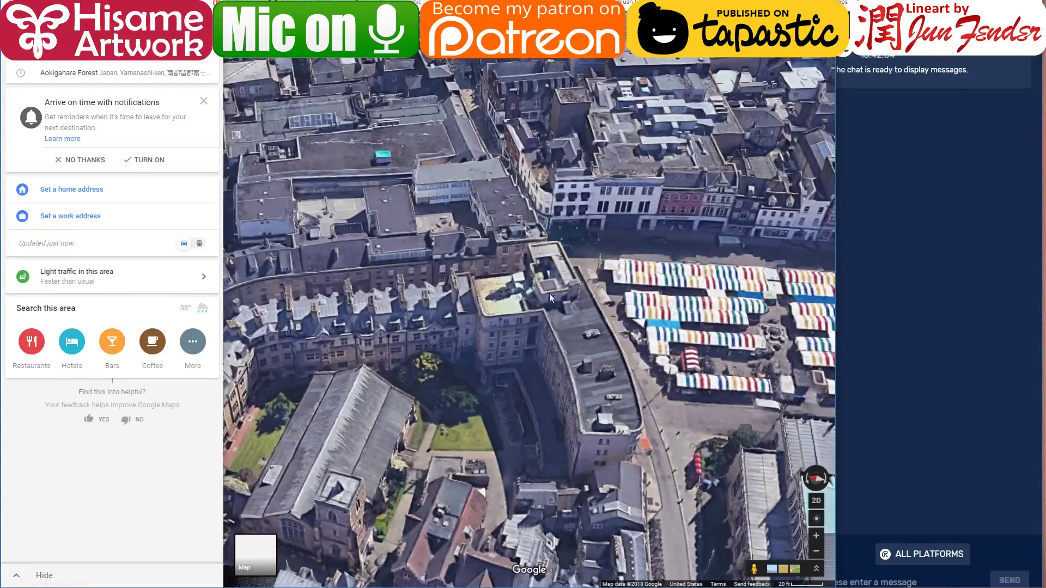
scroll(601, 306, "down", 2)
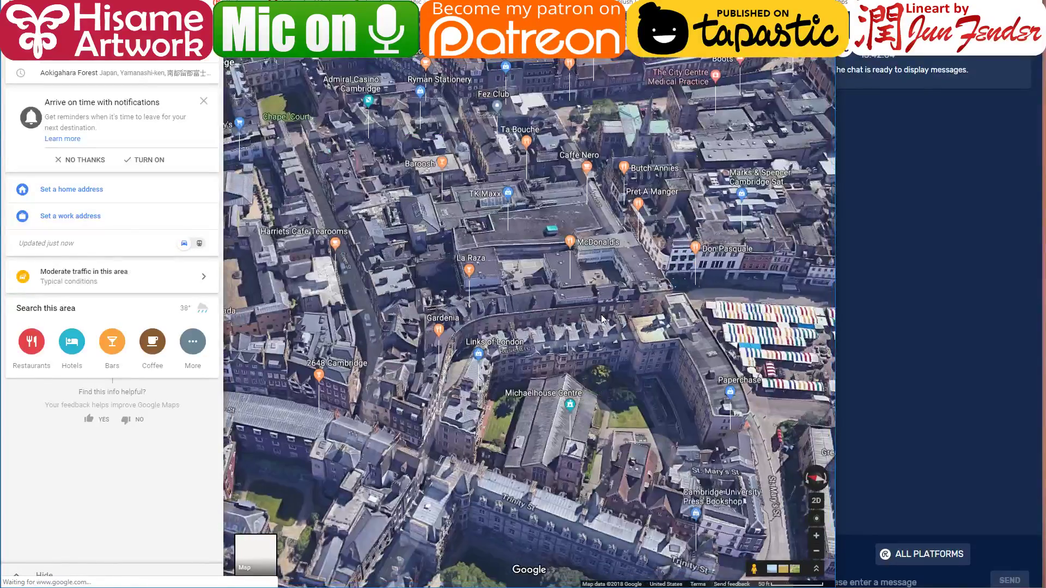
scroll(602, 319, "down", 3)
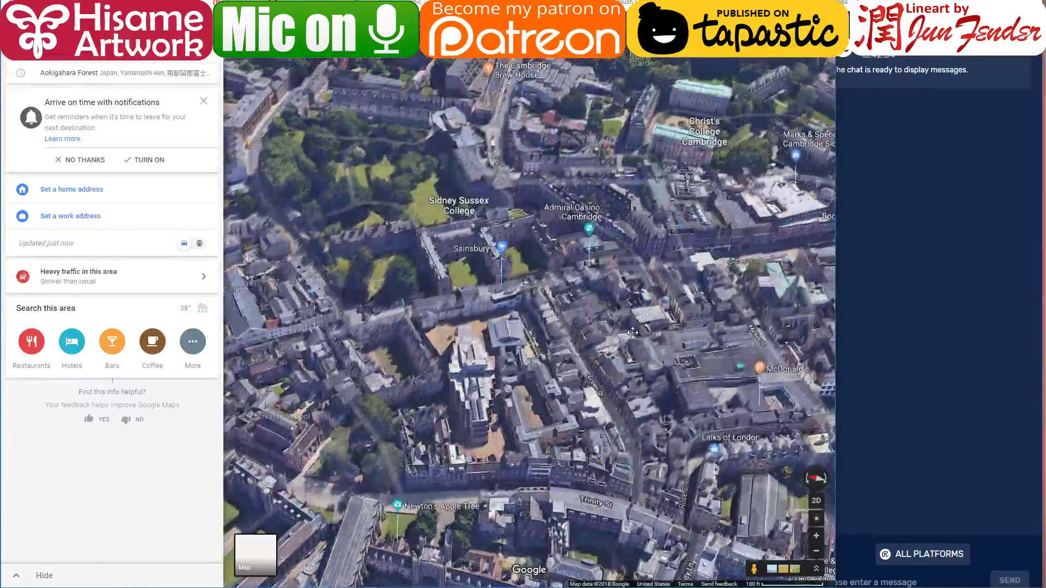
left_click_drag(234, 246, 589, 300)
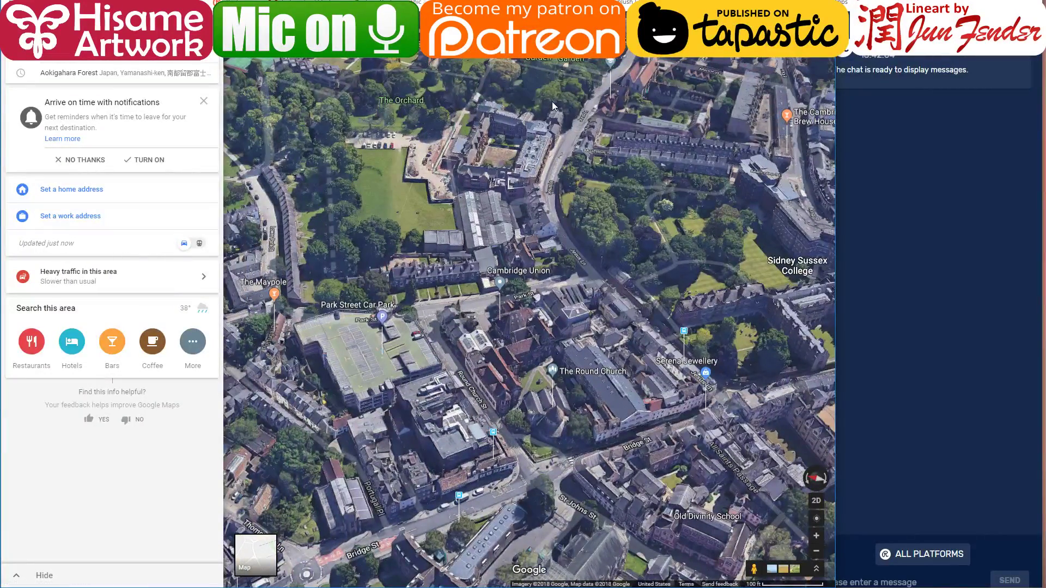
scroll(505, 298, "down", 2)
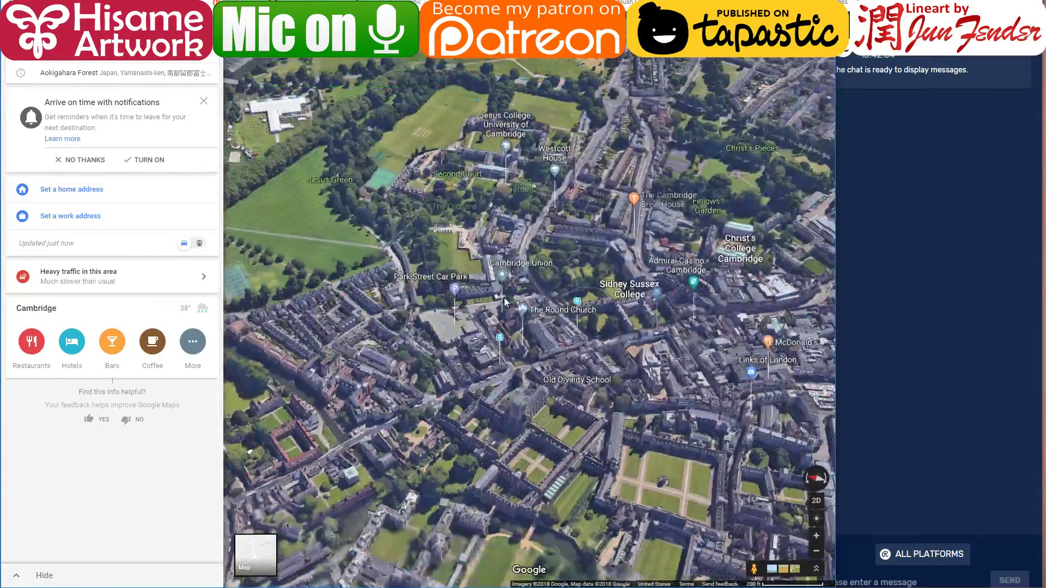
scroll(682, 394, "up", 2)
scroll(651, 444, "up", 4)
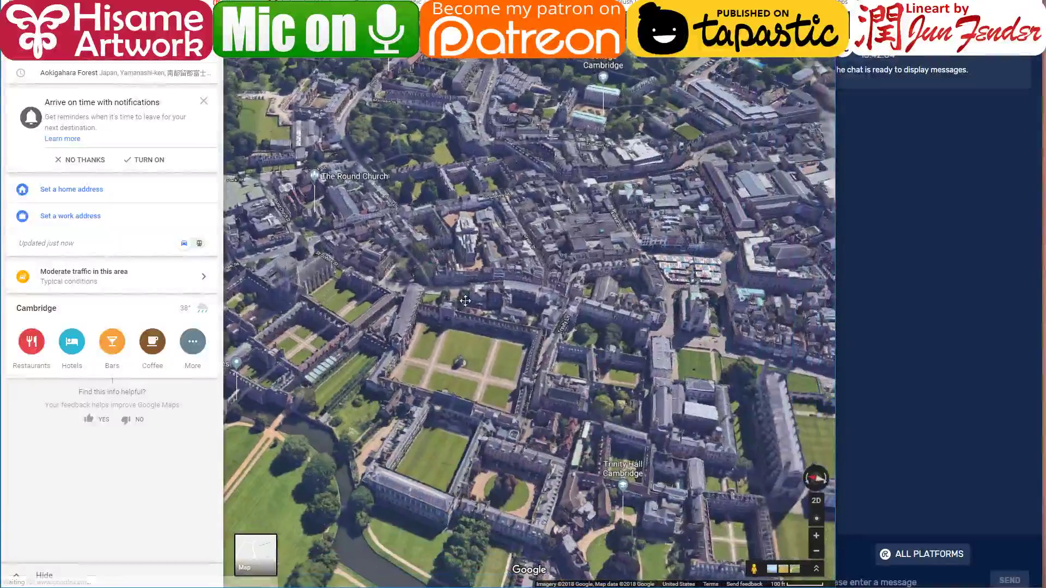
scroll(467, 285, "up", 5)
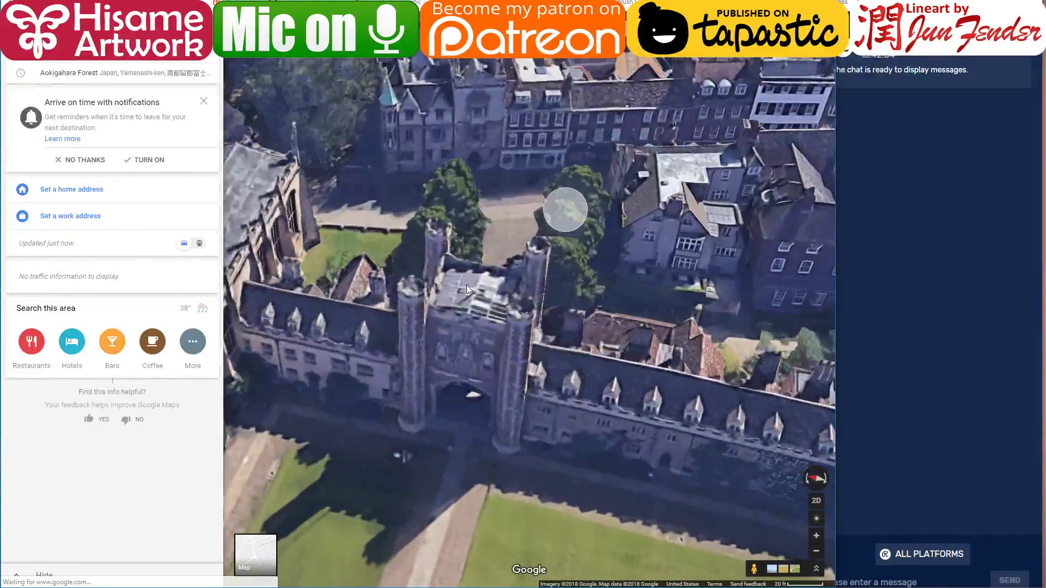
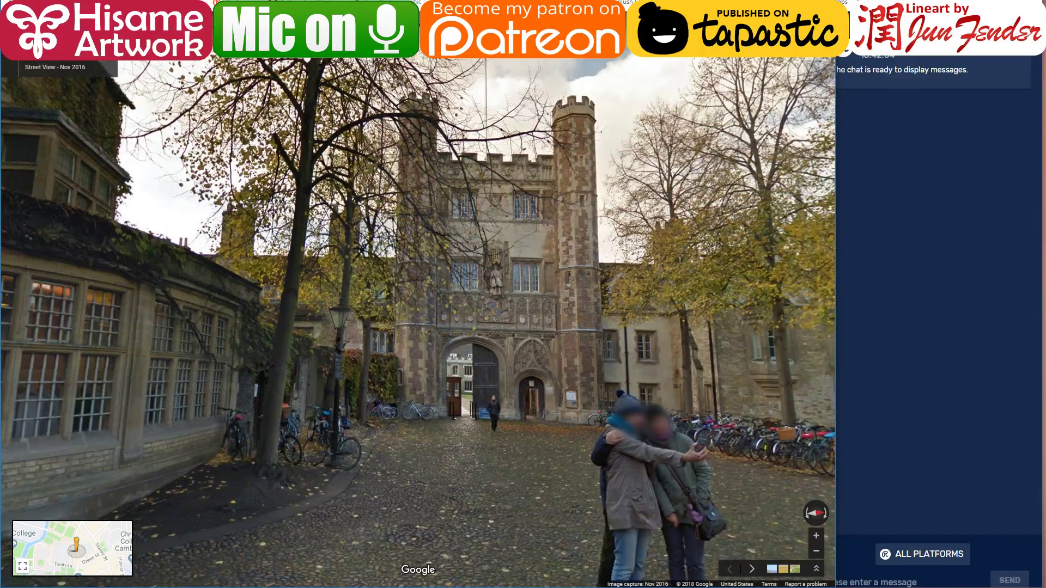
- Switch back to Clip Studio Paint and darken the stone colour to H 34, S 53, V 81
key("alt+Tab")
mouse_move(459, 455)
left_mouse_down()
mouse_move(533, 416)
mouse_move(434, 432)
left_mouse_up()
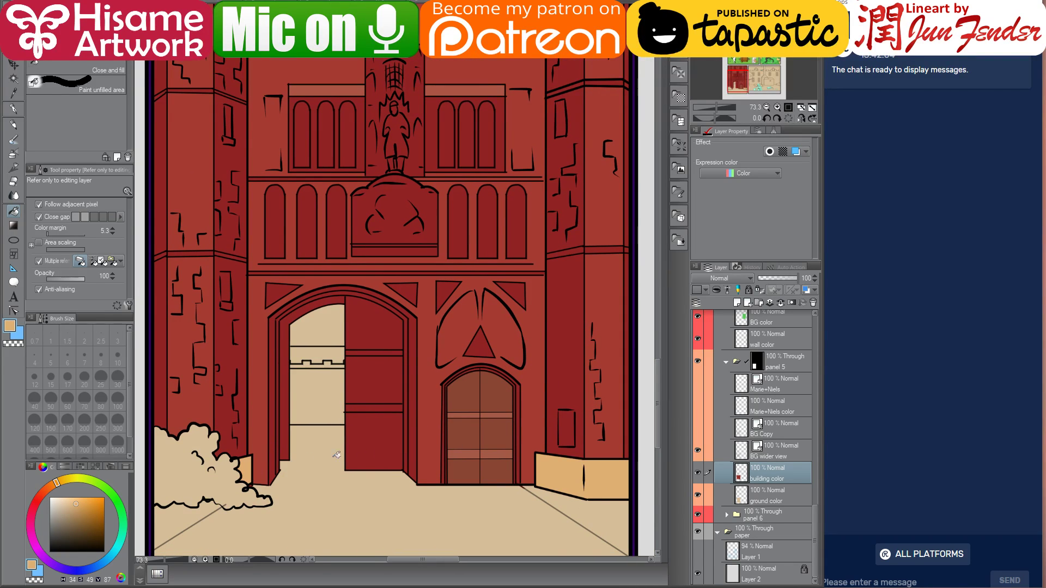
mouse_move(572, 457)
left_mouse_down()
mouse_move(534, 429)
mouse_move(584, 464)
left_mouse_up()
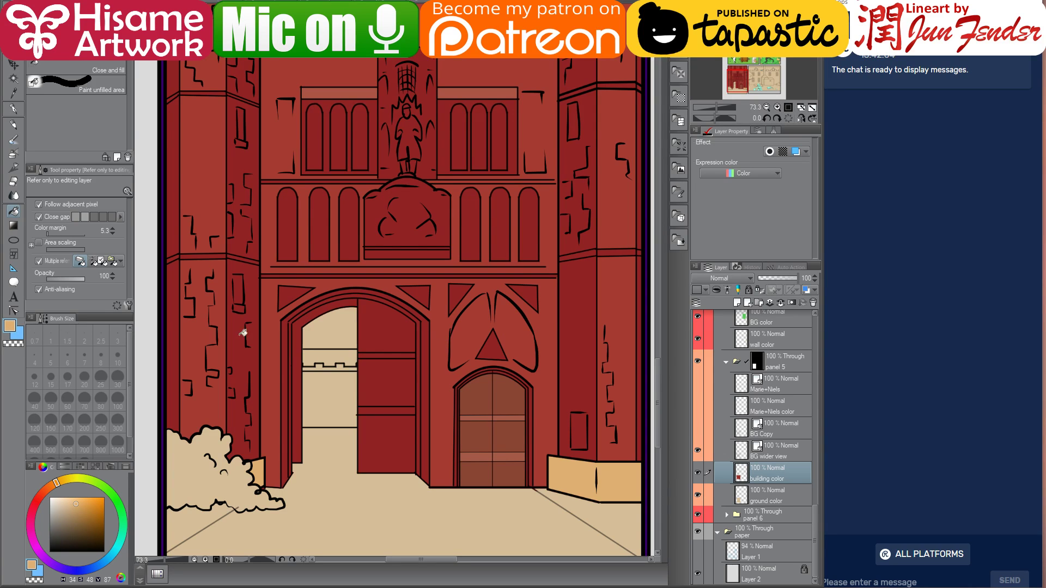
left_click(11, 330)
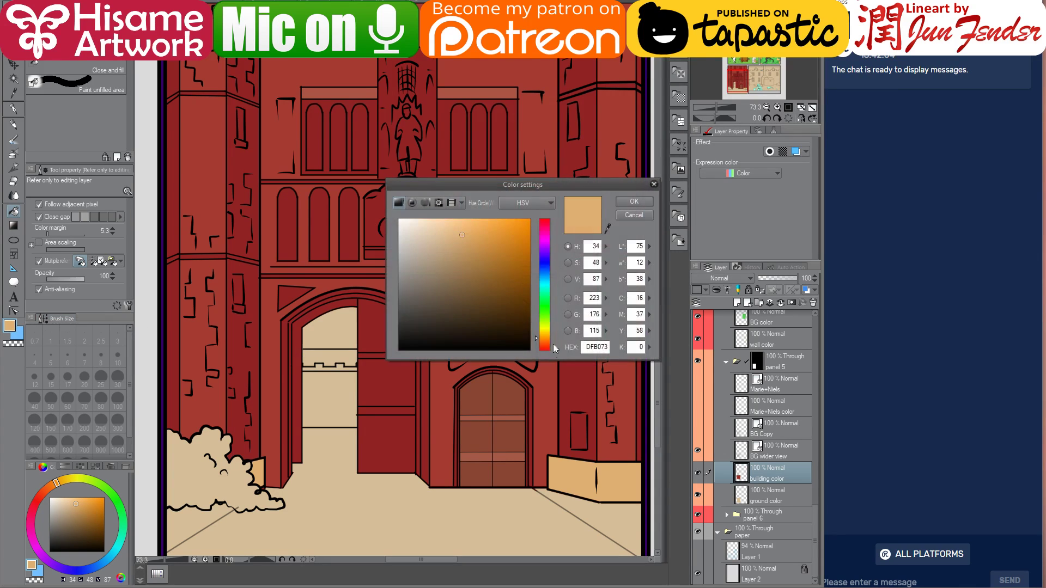
left_click(468, 242)
left_click(627, 201)
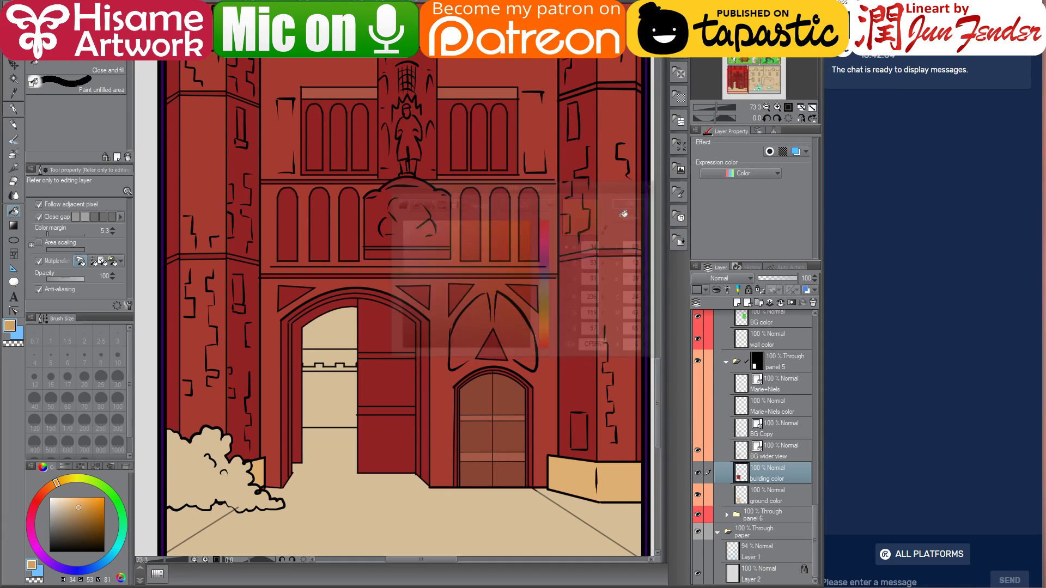
scroll(579, 475, "up", 3)
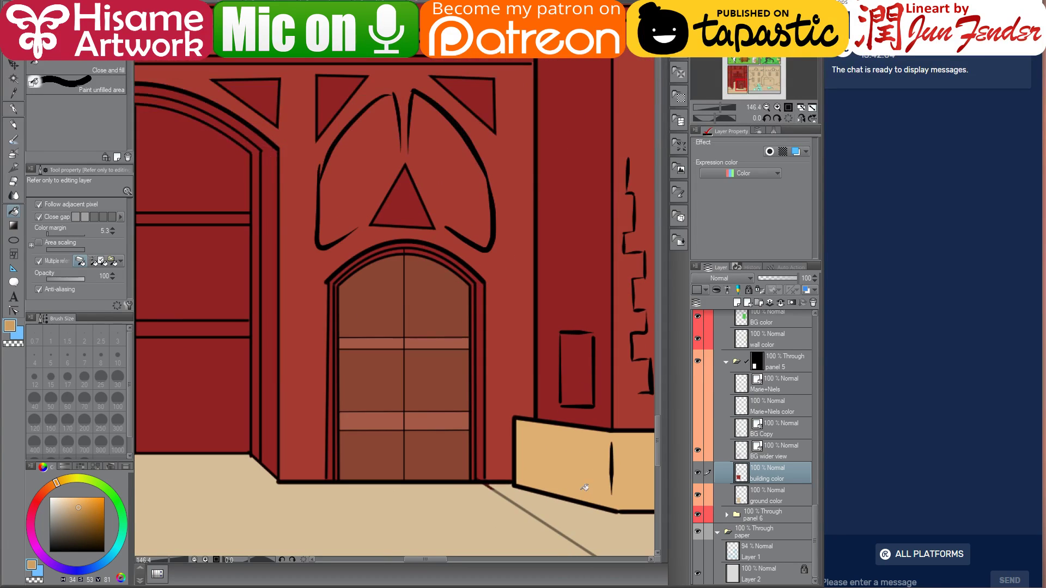
- Select the right tower's stone base, extending the selection over the vertical edge line between its two faces
left_click(14, 77)
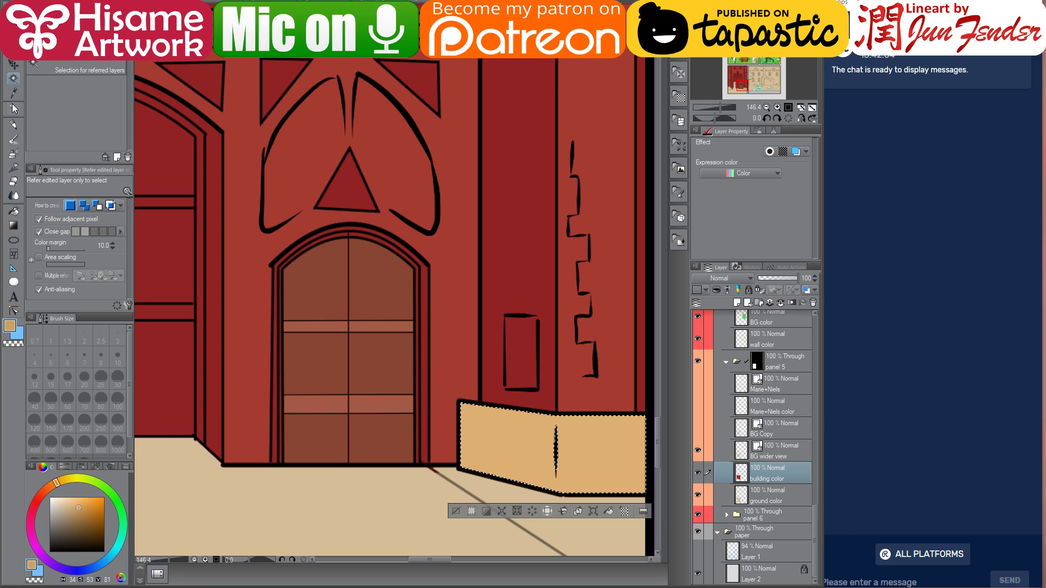
left_click(14, 63)
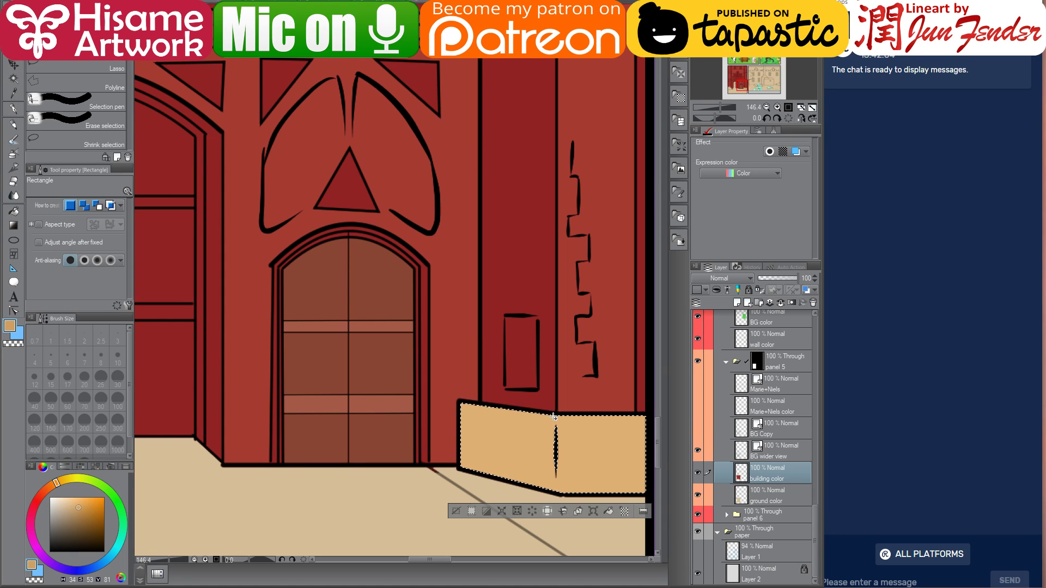
left_click_drag(551, 445, 574, 483)
mouse_move(559, 445)
left_mouse_down()
mouse_move(573, 476)
mouse_move(599, 493)
mouse_move(609, 482)
left_mouse_up()
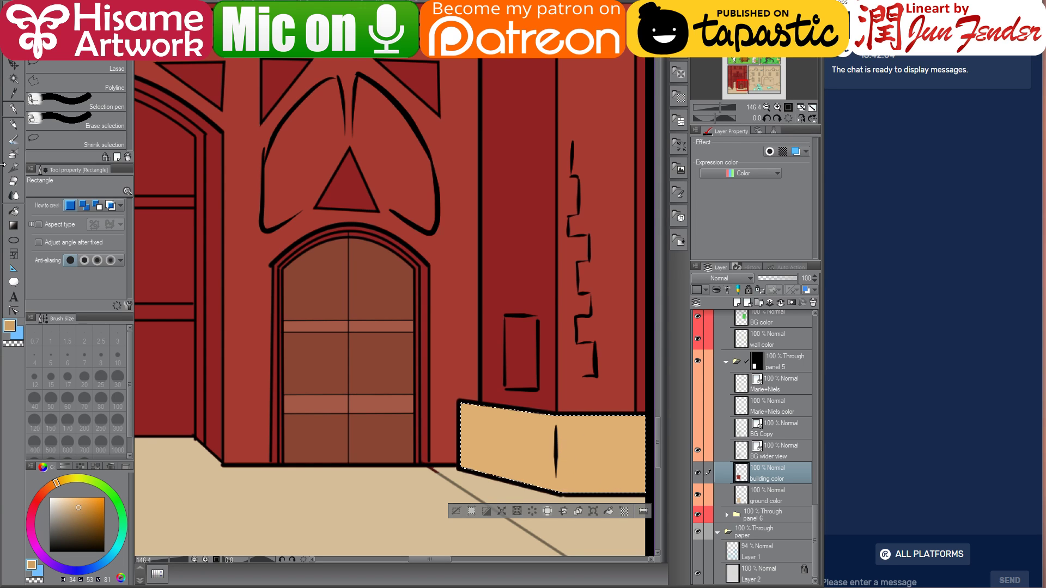
- Set the G-pen to size 40 and paint the left face of the right tower's base with the darker stone colour
left_click(13, 109)
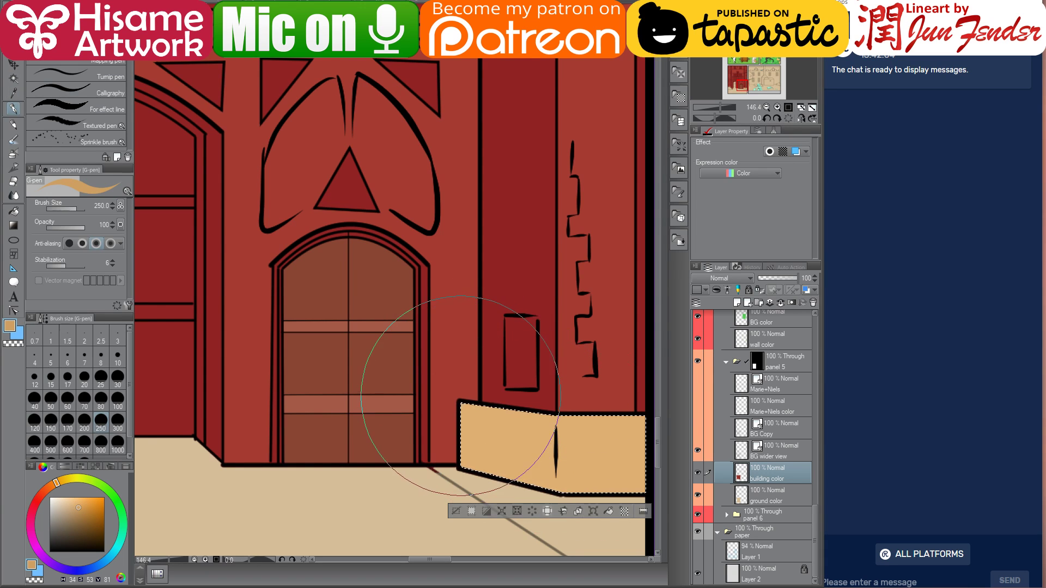
key("bracketleft")
key("bracketleft")
key("bracketleft")
key("bracketleft")
key("bracketleft")
key("bracketleft")
key("bracketleft")
key("bracketleft")
key("bracketleft")
key("bracketleft")
mouse_move(540, 415)
left_mouse_down()
mouse_move(538, 534)
mouse_move(535, 496)
mouse_move(474, 458)
mouse_move(468, 417)
mouse_move(500, 461)
left_mouse_up()
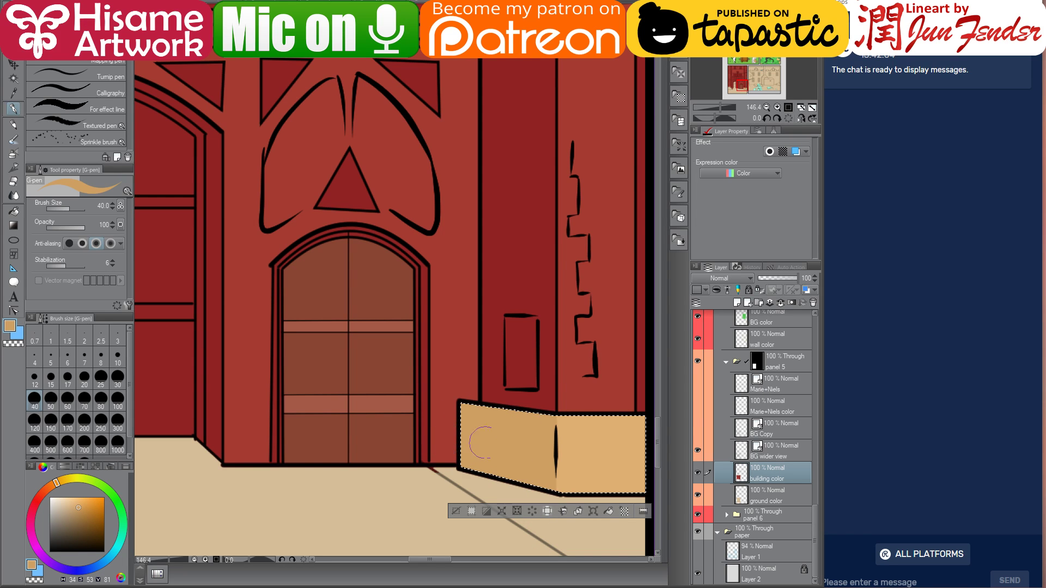
- Fill the left tower's visible base beside the bush with the same darker stone colour
scroll(544, 459, "down", 3)
left_click_drag(288, 458, 417, 400)
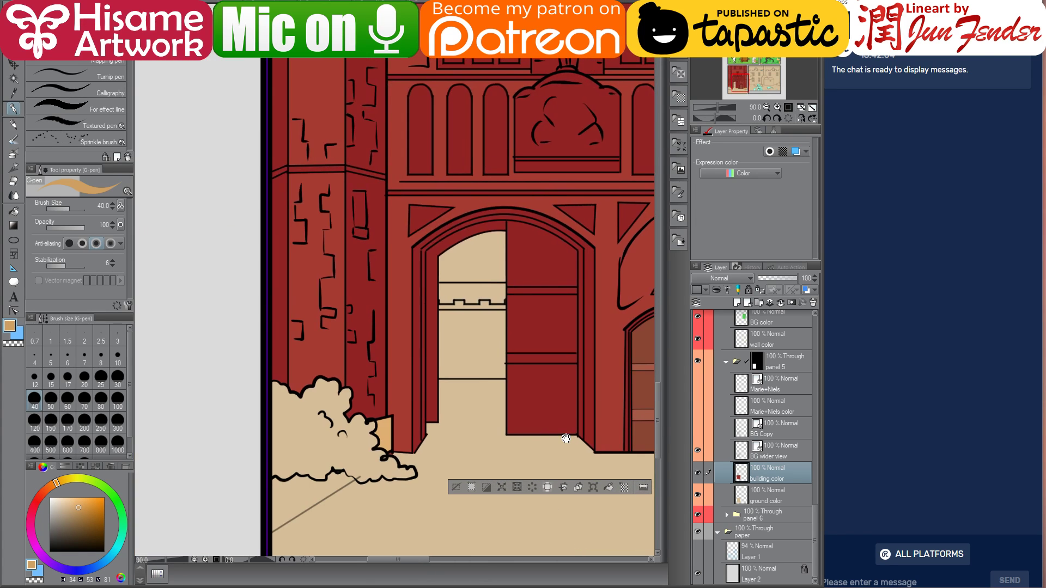
left_click(14, 213)
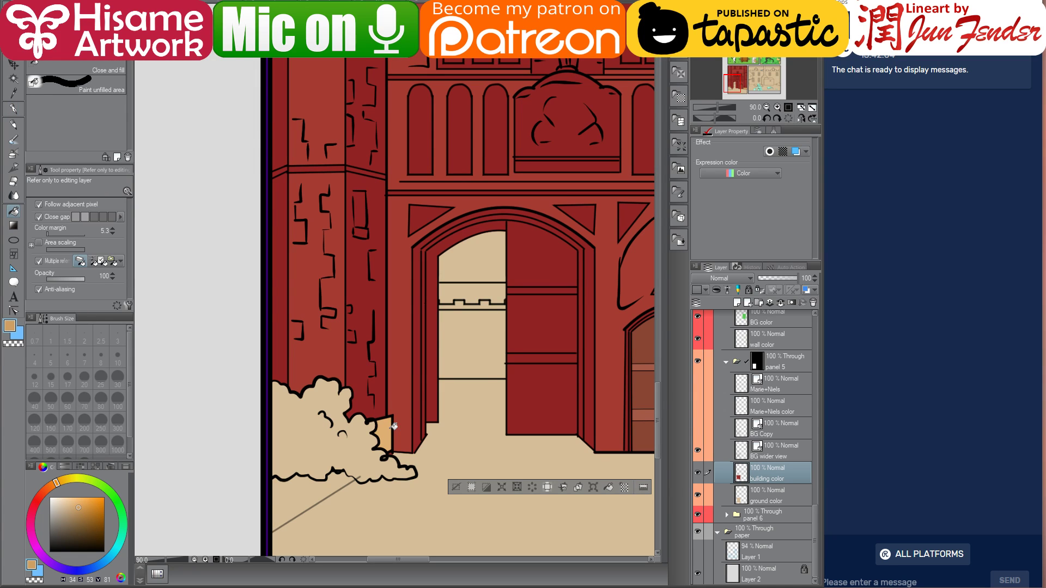
left_click_drag(452, 427, 313, 470)
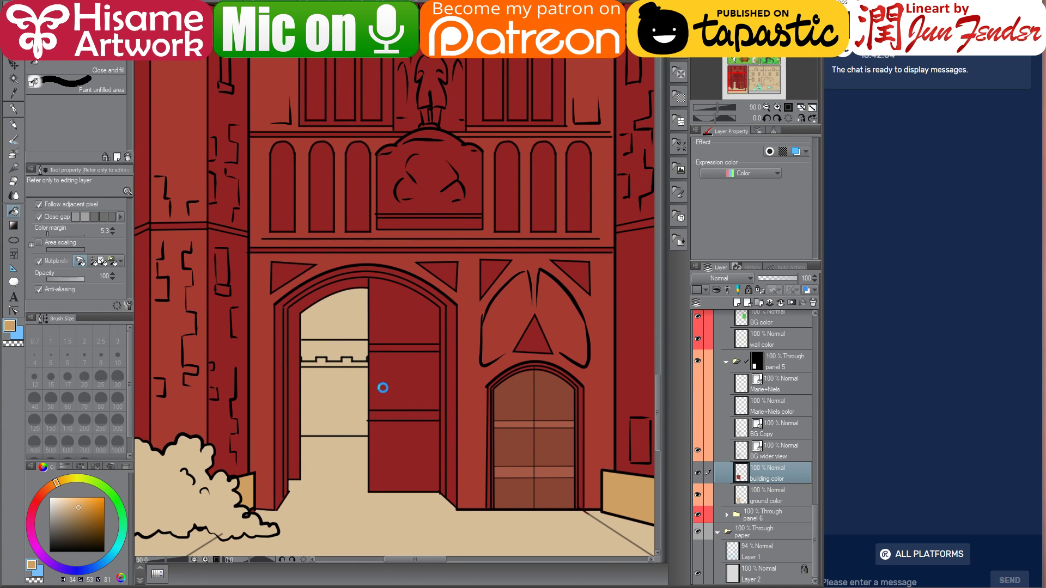
- Sample the small door's dark brown and fill the three main panels of the large door with it
left_click_drag(401, 387, 379, 389)
left_click(494, 393, "alt")
left_click(394, 374)
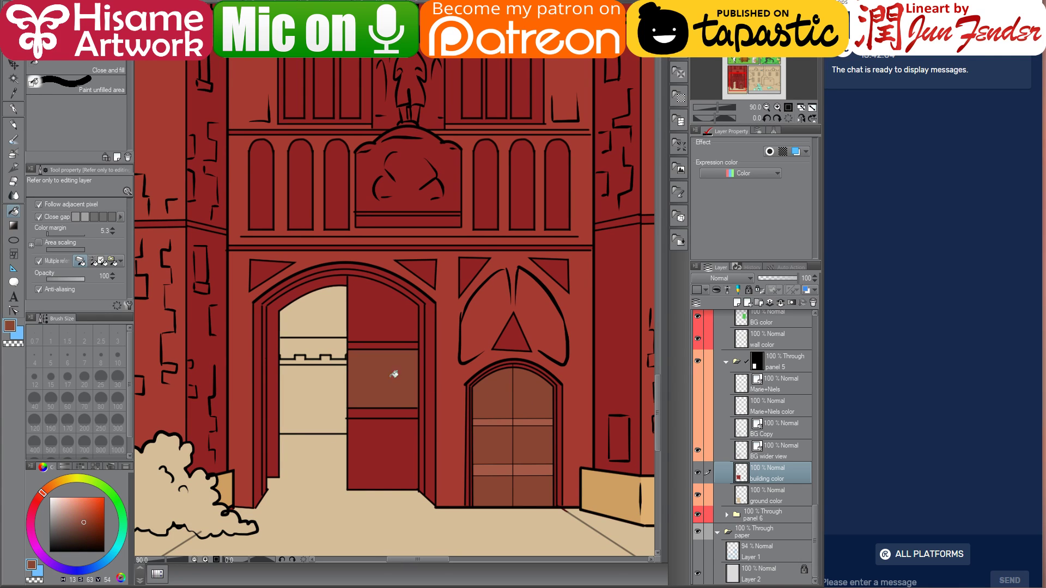
left_click(391, 431)
left_click(397, 317)
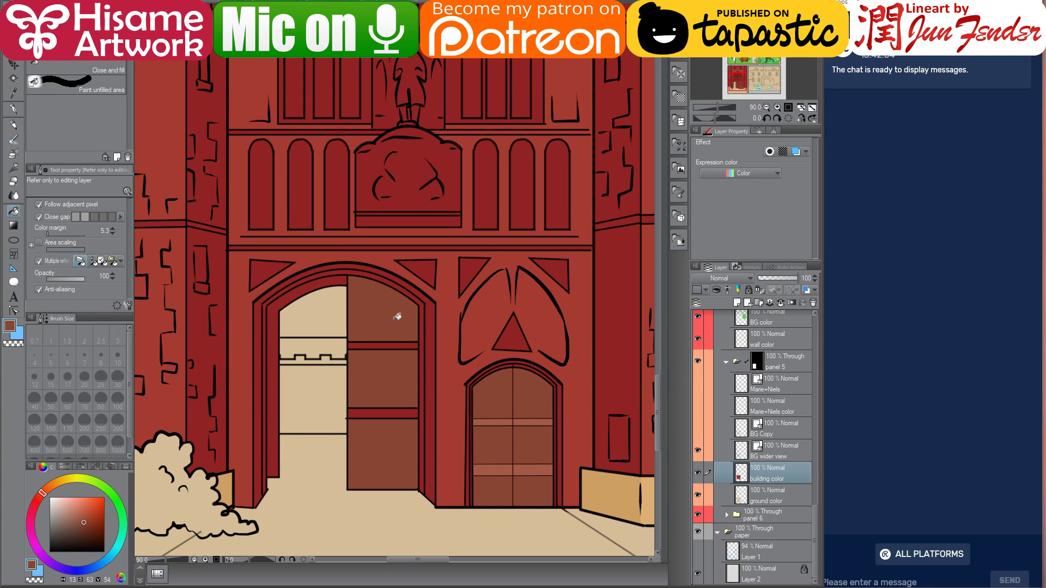
- Sample the lighter brown of the small door's crossbars and fill the large door's crossbars with it
left_click(506, 420, "alt")
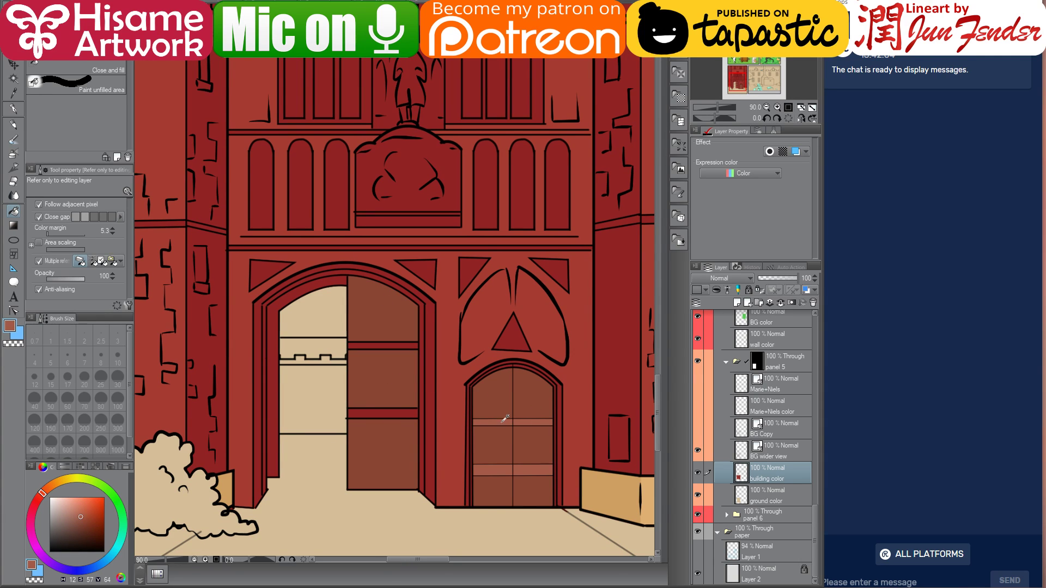
left_click(391, 347)
scroll(327, 373, "up", 2)
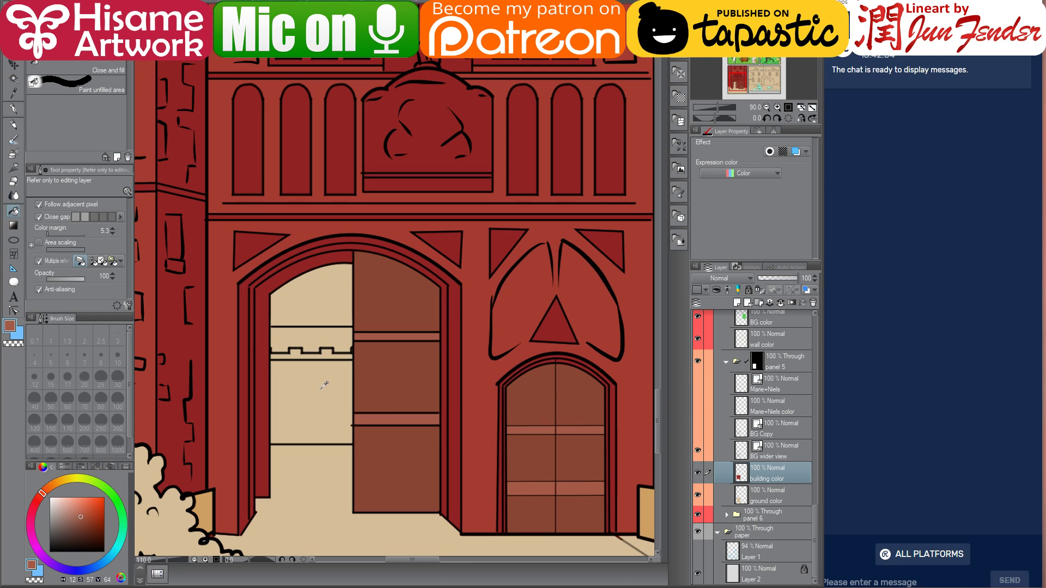
- Try a darkened version of the door brown, H 13, S 73, V 37, on the inner left side of the large archway
left_click(414, 438, "alt")
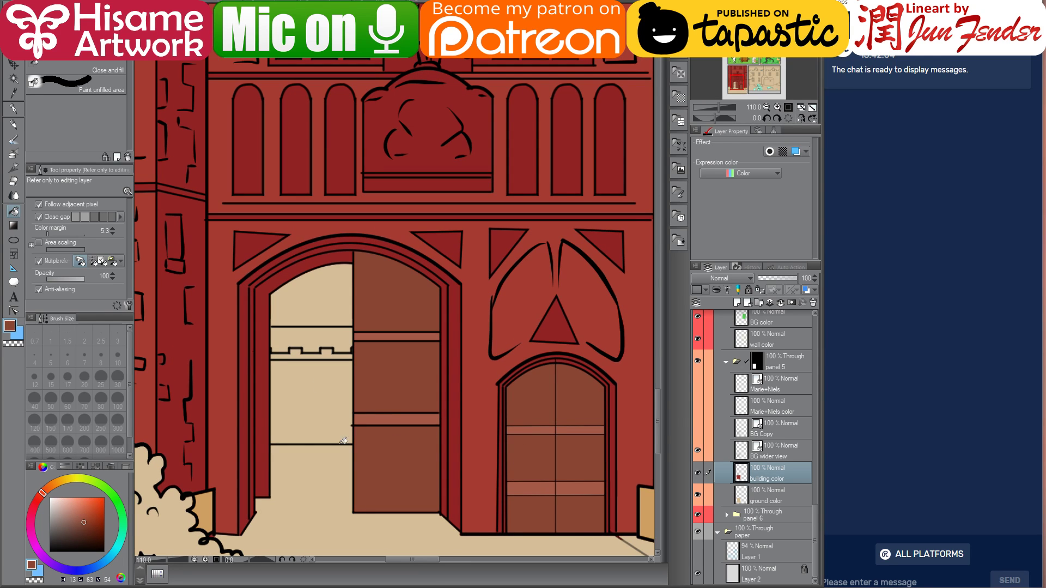
left_click(449, 442)
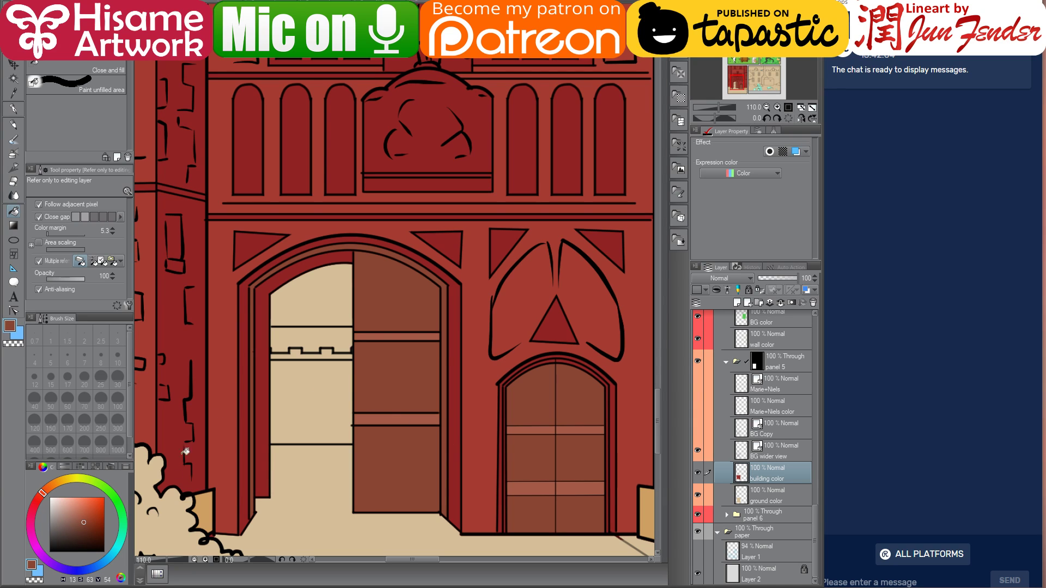
left_click(89, 531)
left_click(266, 452)
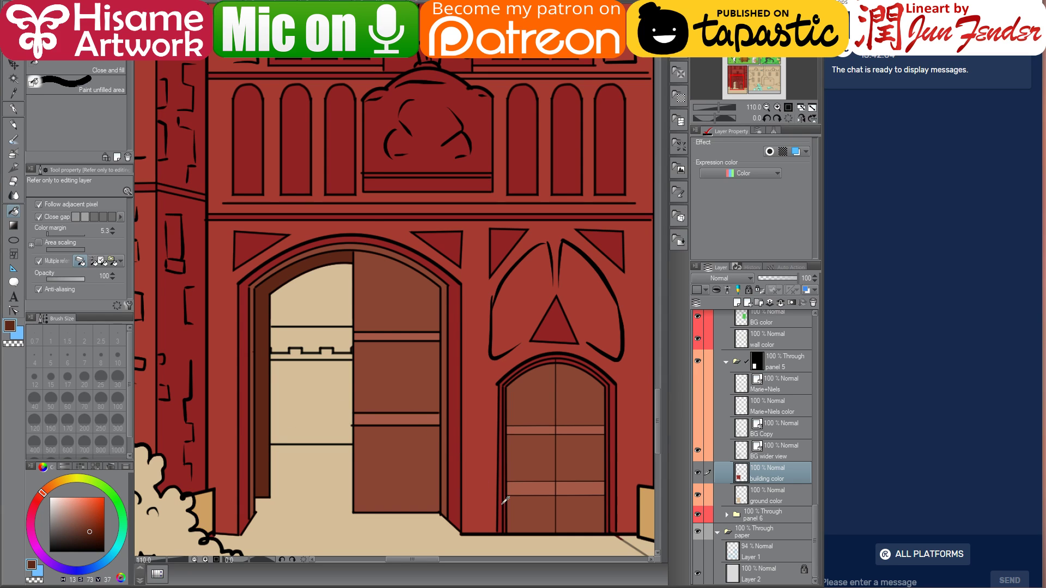
- Sample the tower's shaded red, darken it to S 83, V 37, and fill the inner left side of the large archway
scroll(505, 500, "down", 3)
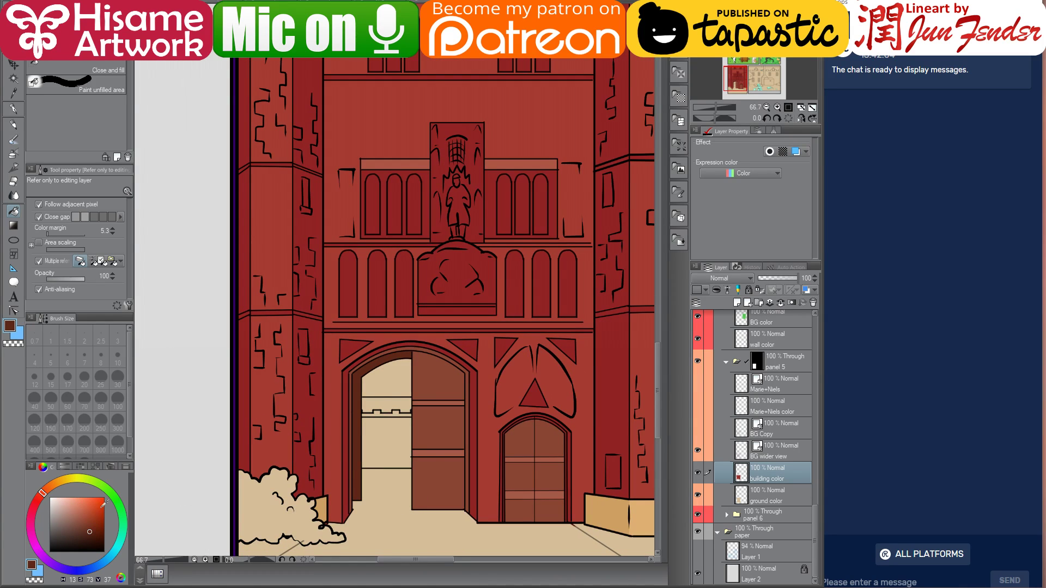
left_click(313, 395, "alt")
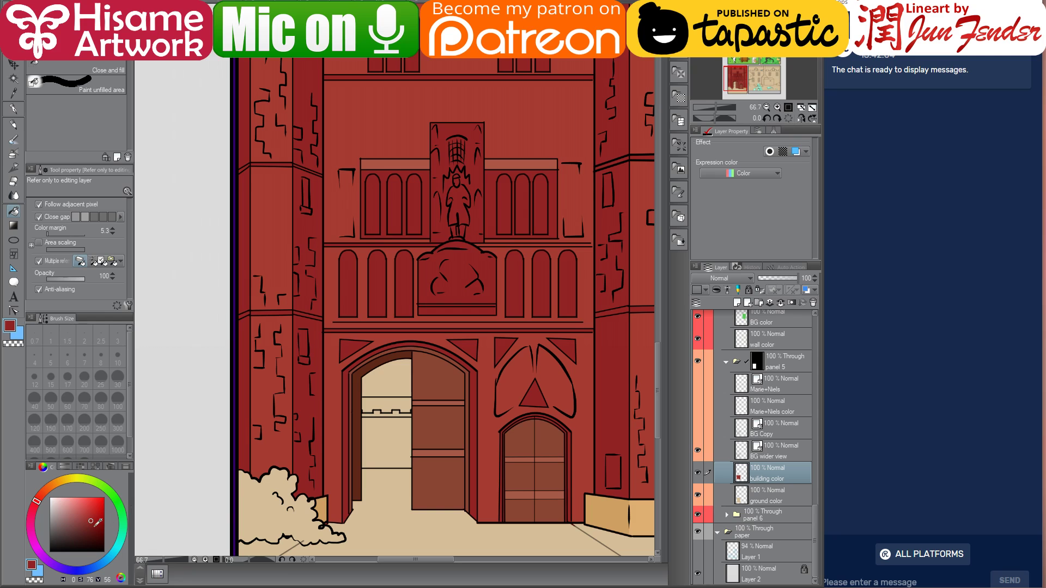
left_click(97, 529)
left_click(356, 444)
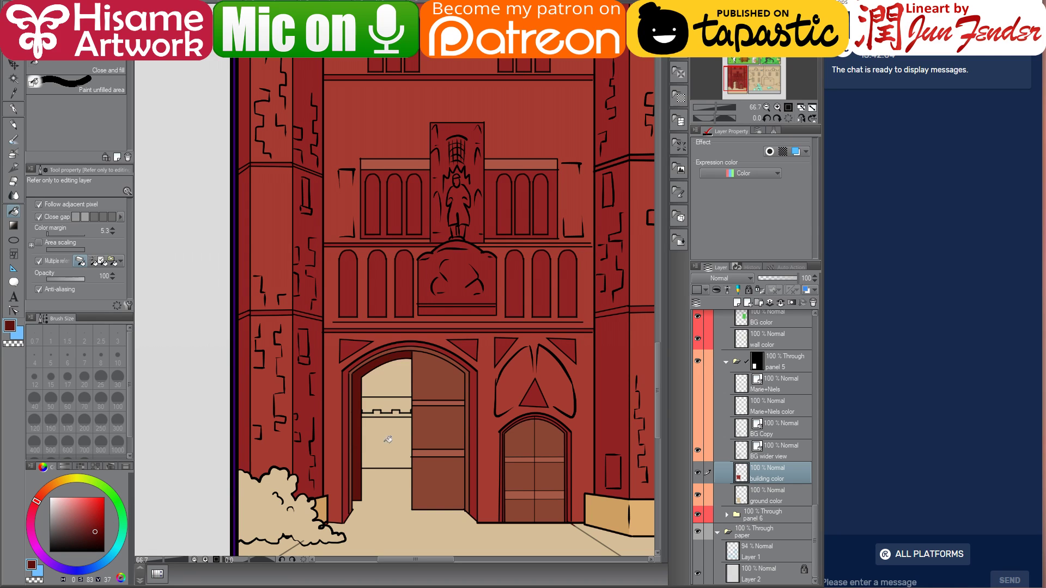
- Check the Street View gatehouse, set the colour to dark blue H 203, S 83, V 37, and fill the three arched openings left of the carved mound
left_click_drag(407, 439, 375, 461)
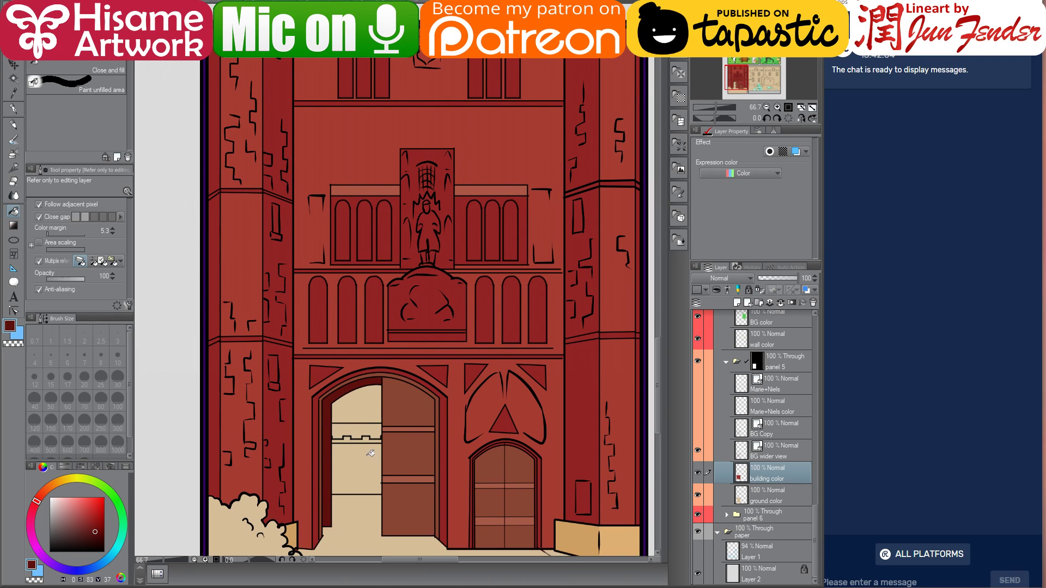
key("alt+Tab")
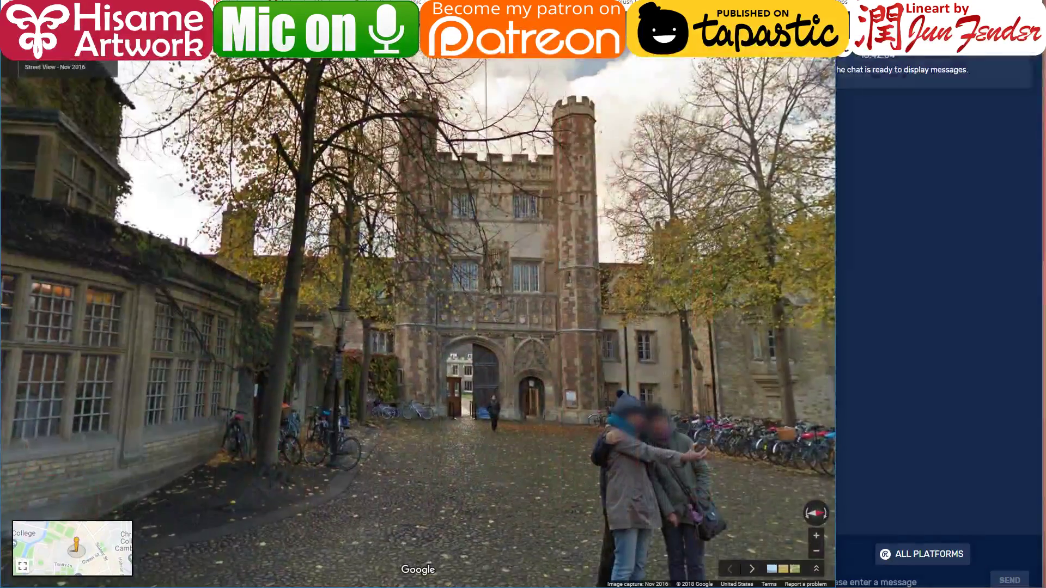
key("alt+Tab")
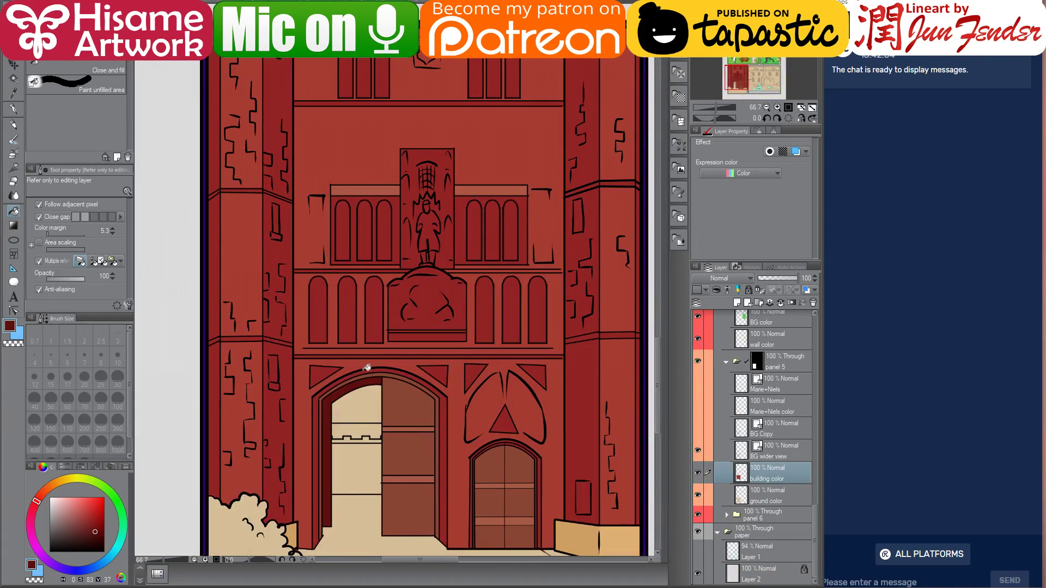
left_click(105, 560)
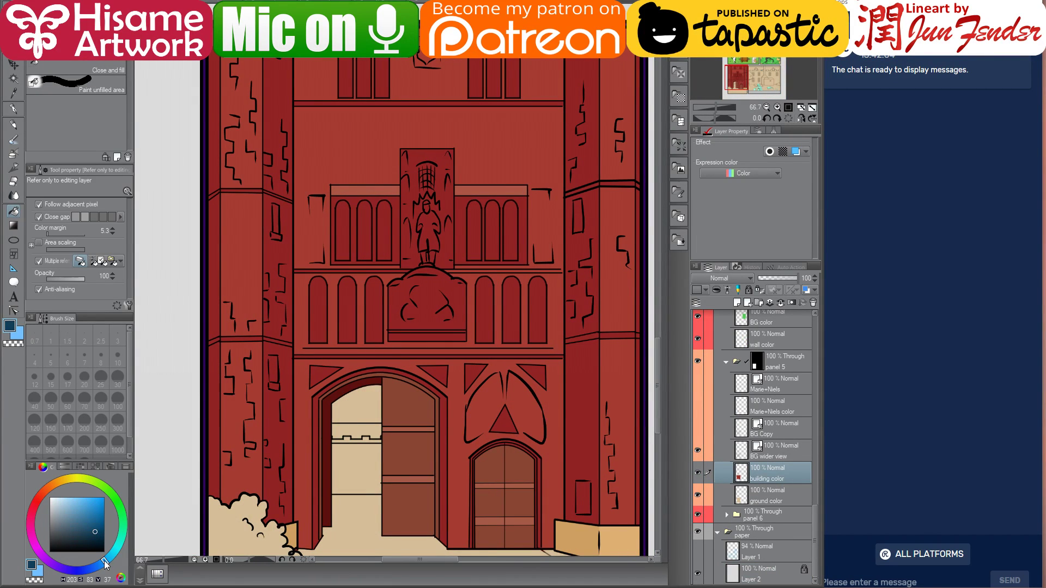
left_click(316, 302)
left_click(350, 292)
left_click(377, 288)
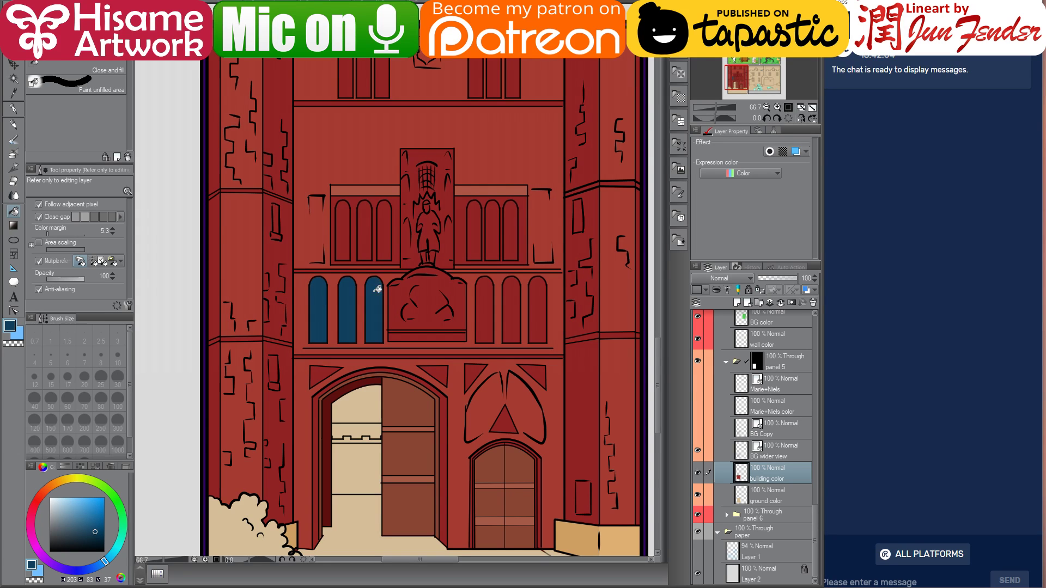
- Fill the six arched windows on both sides of the statue with the dark blue
left_click(346, 232)
left_click(366, 229)
left_click(386, 218)
left_click(475, 219)
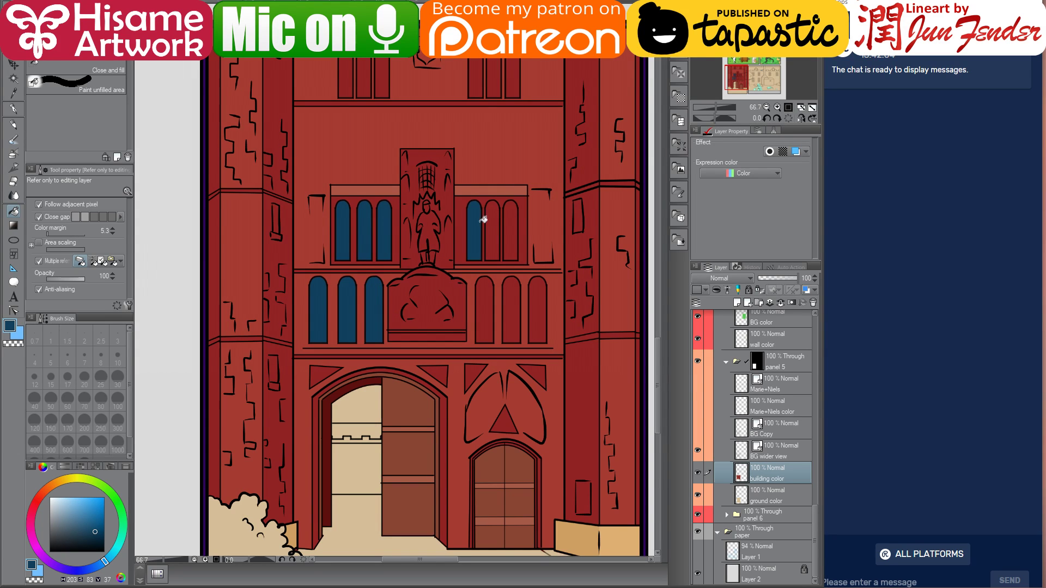
left_click(494, 224)
left_click(513, 223)
- Fill the three arched openings right of the carved mound and the six top-row windows with the dark blue
left_click(514, 302)
left_click(490, 299)
left_click(542, 300)
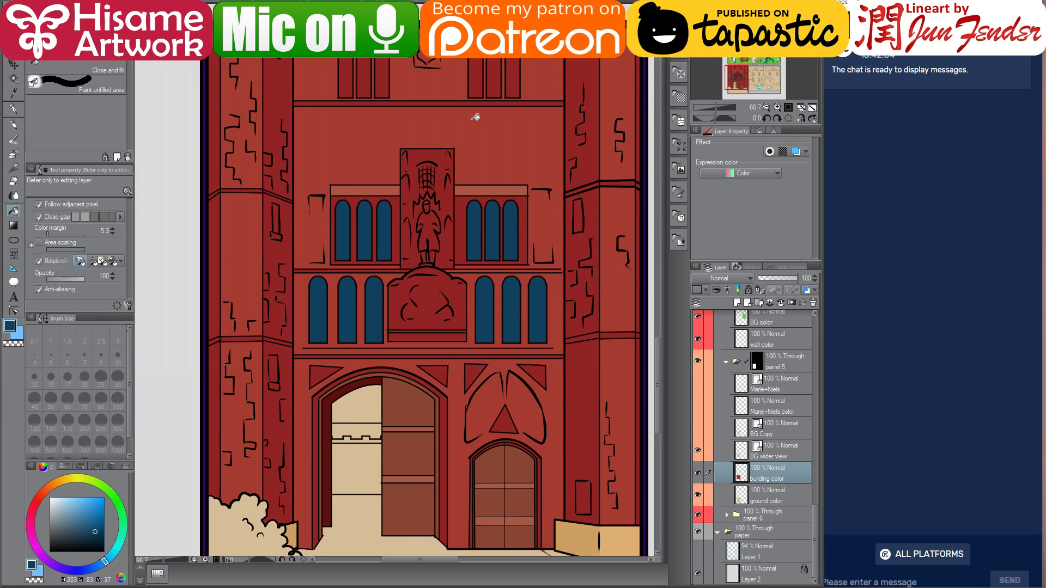
left_click(477, 66)
left_click(494, 69)
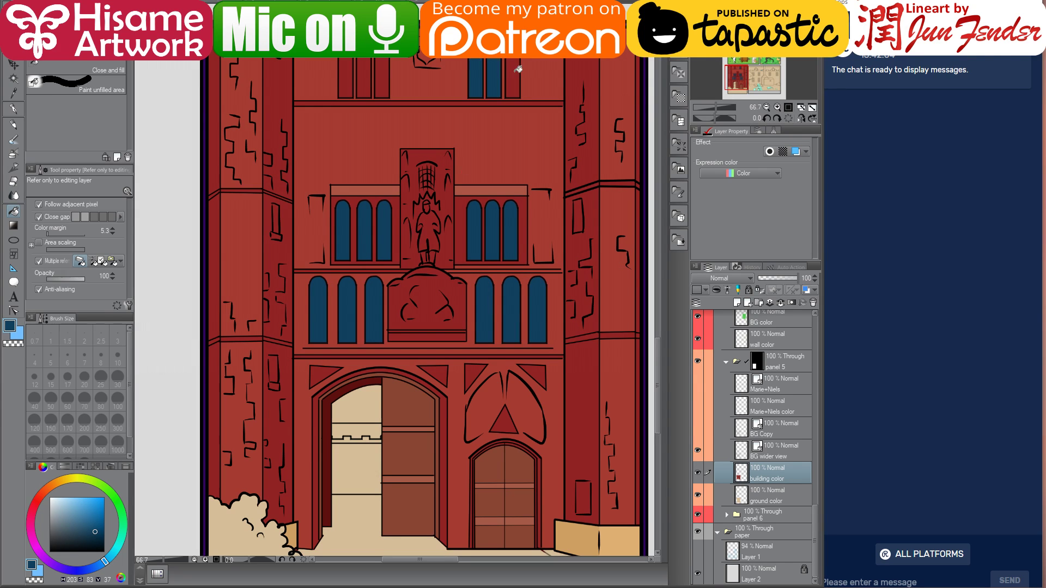
left_click(515, 67)
left_click(383, 77)
left_click(365, 76)
left_click(347, 76)
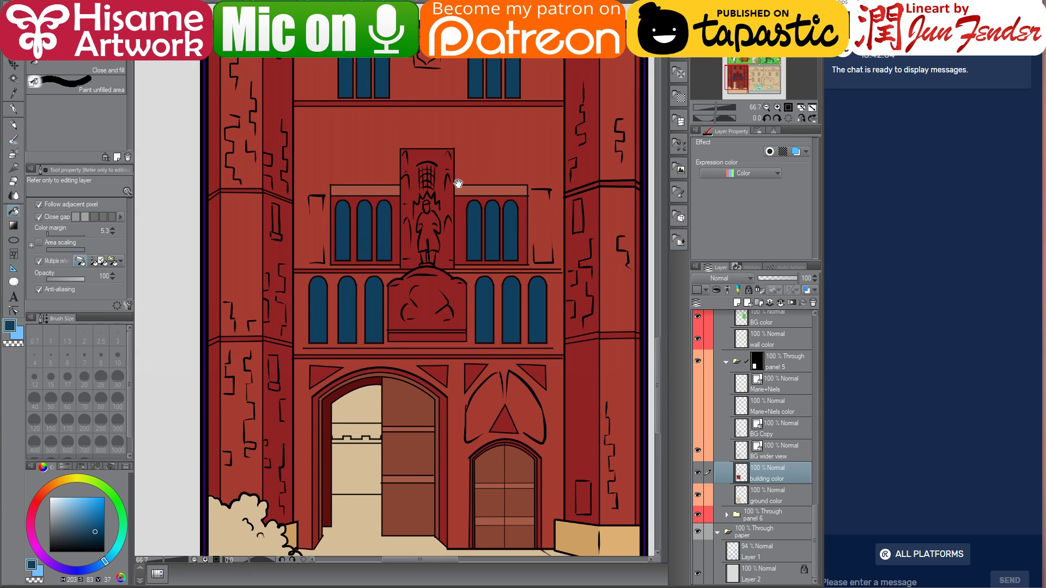
- Try to fill the shield plaque between the top-row windows with a sampled lighter red
left_click_drag(451, 187, 417, 219)
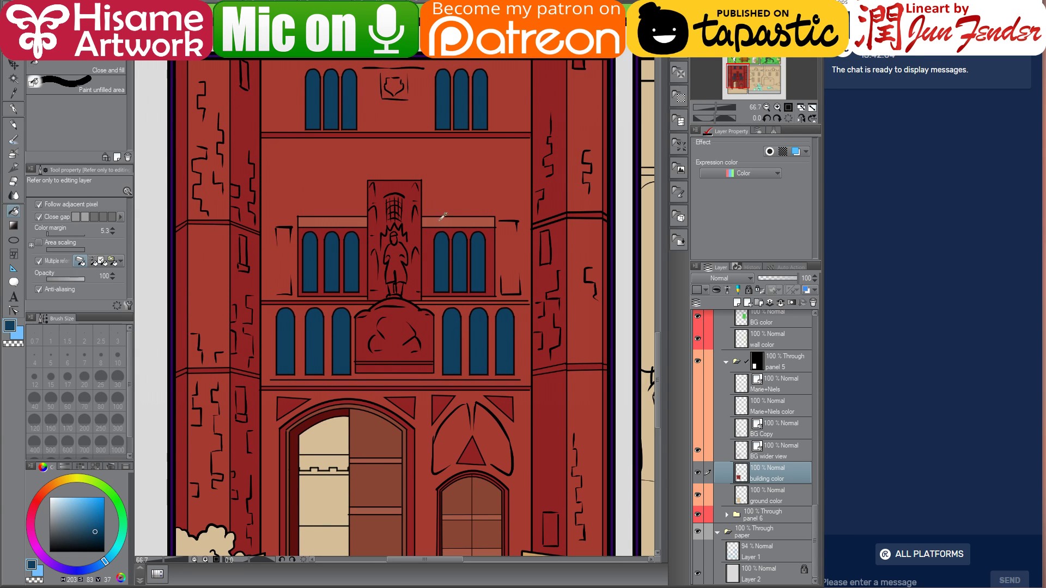
left_click(389, 107, "alt")
left_click(399, 86)
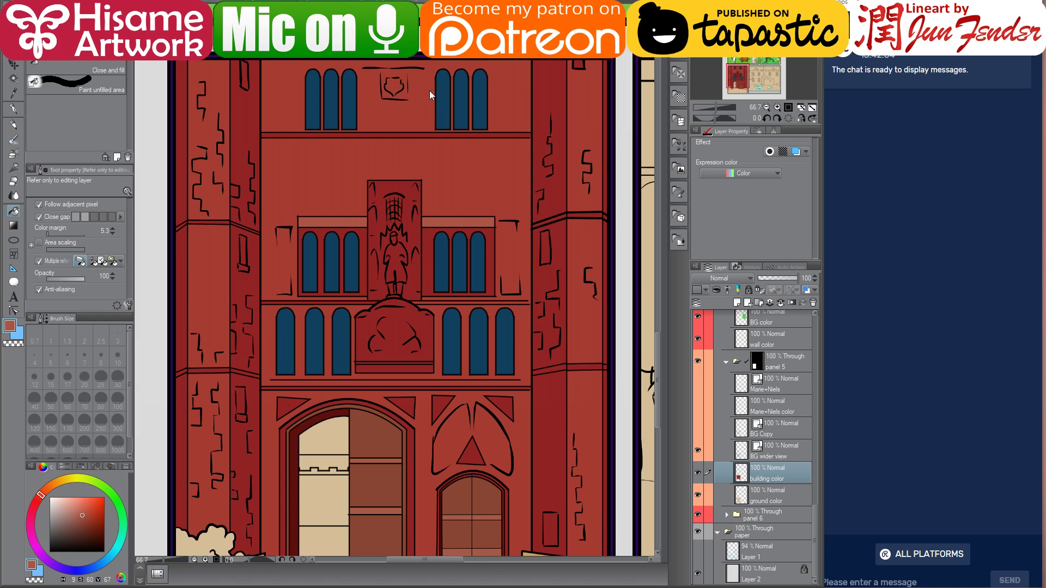
key("ctrl+z")
- Sample the shaded red around the statue-level windows and paint the shield plaque between the top-row windows with the G-pen at size 17
left_click(427, 236, "alt")
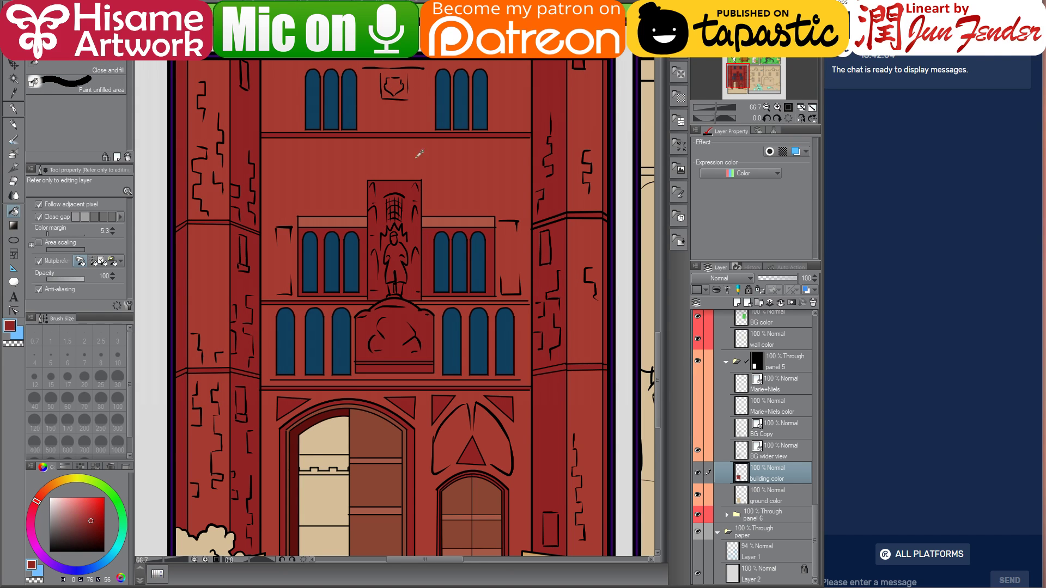
scroll(409, 71, "up", 1)
scroll(384, 65, "up", 2)
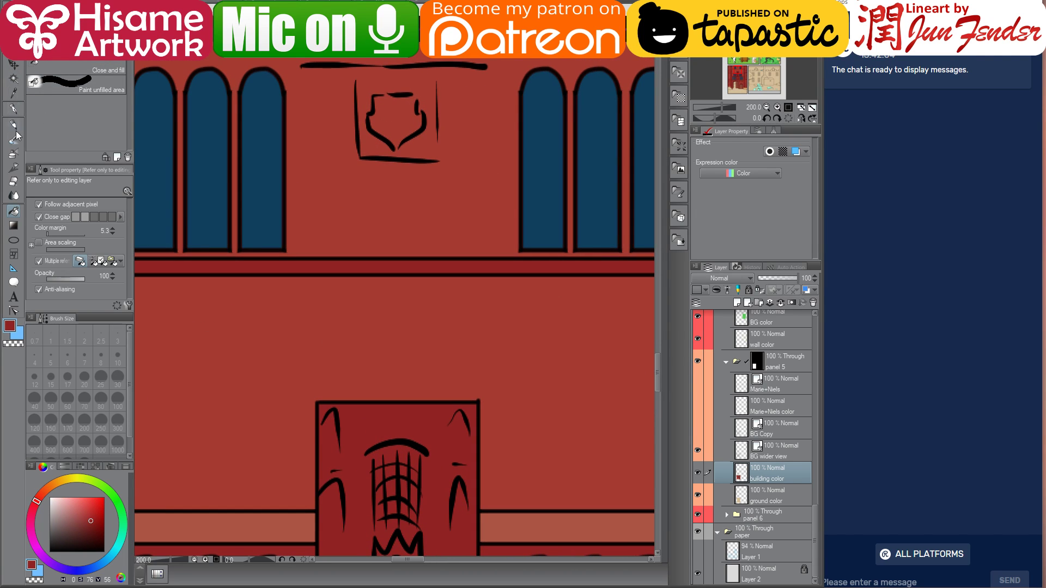
left_click(13, 109)
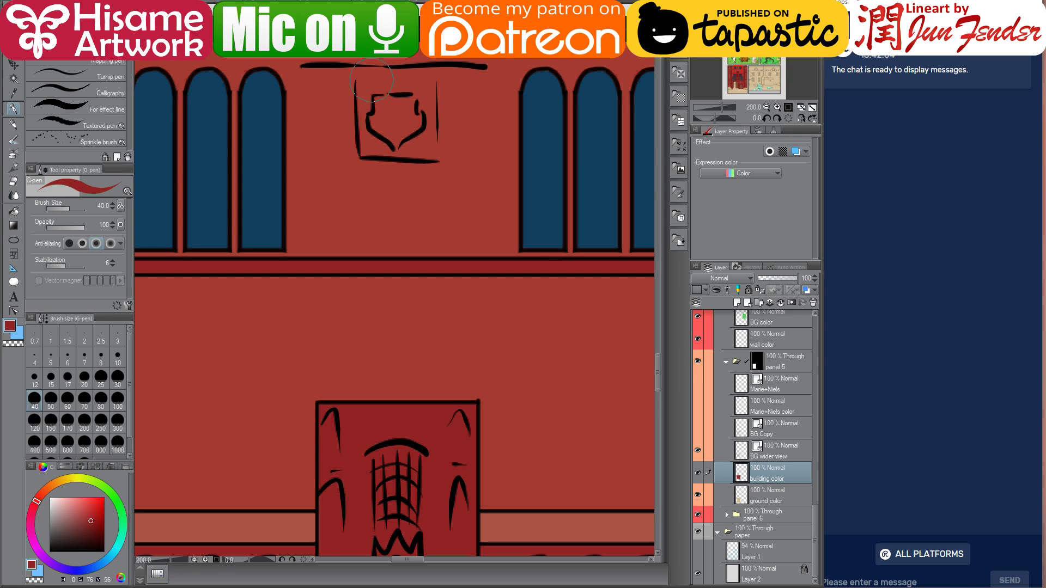
left_click(67, 379)
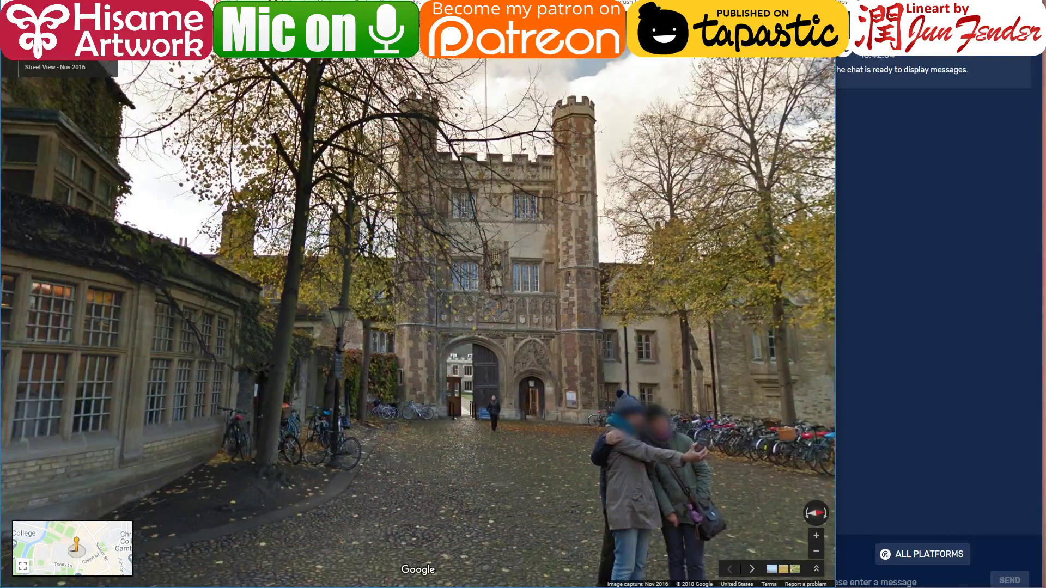
key("alt+Tab")
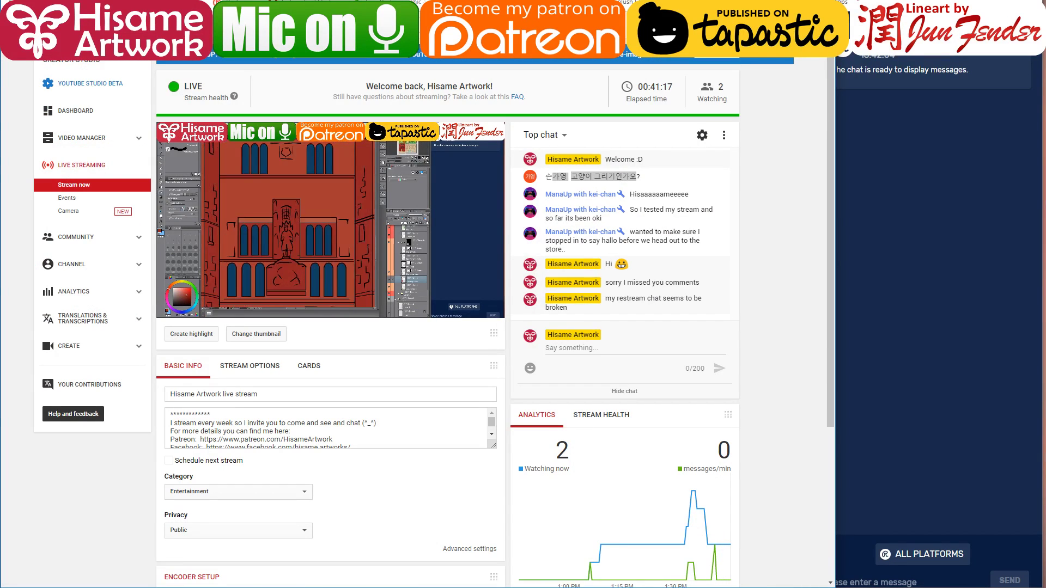
key("alt+Tab")
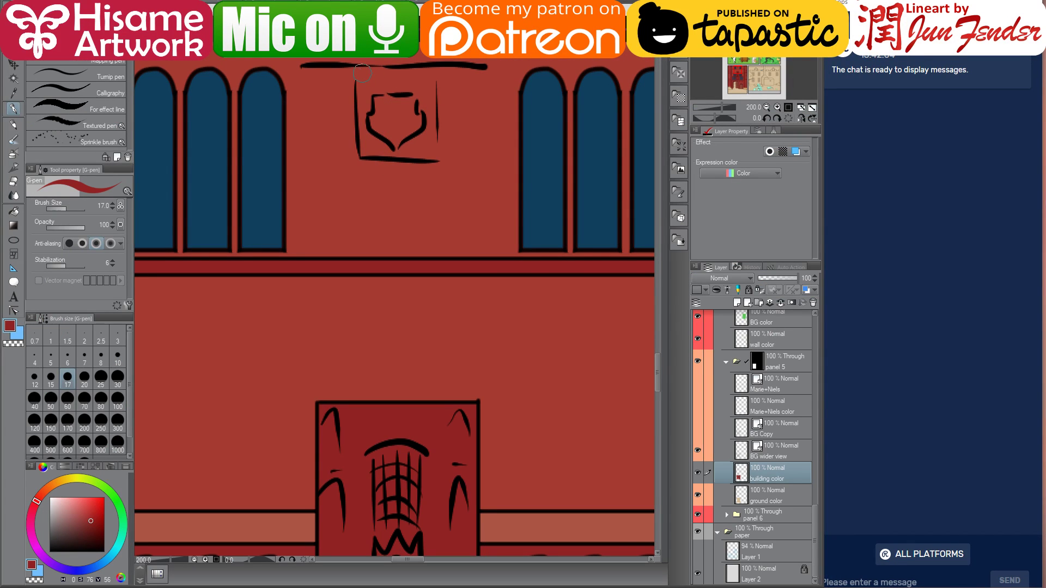
left_click(362, 73)
left_click(368, 151, "shift")
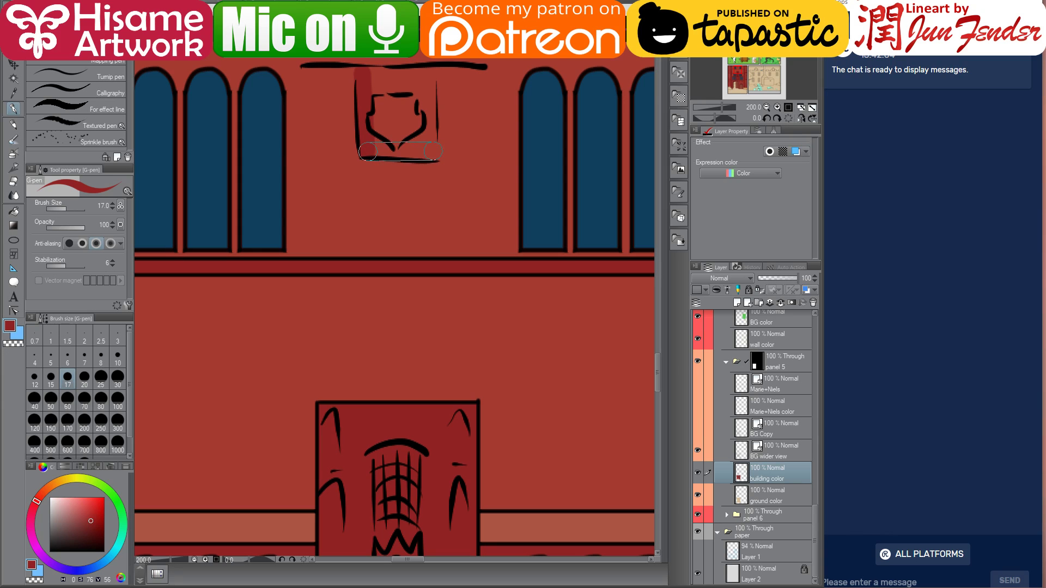
left_click(431, 150, "shift")
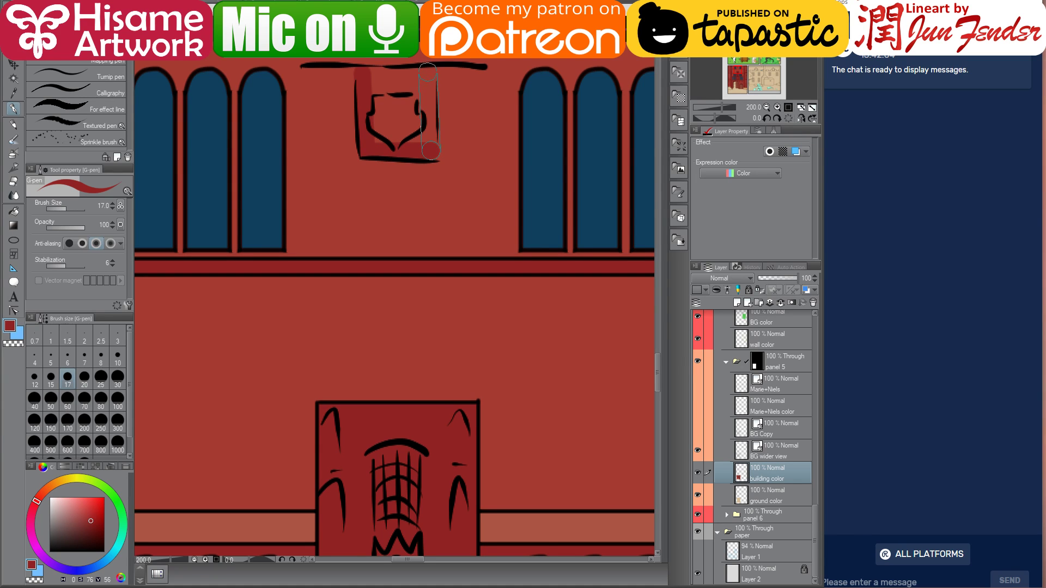
left_click(428, 73, "shift")
left_click(377, 73, "shift")
mouse_move(370, 76)
left_mouse_down()
mouse_move(376, 159)
mouse_move(388, 85)
mouse_move(394, 143)
mouse_move(397, 85)
mouse_move(408, 139)
mouse_move(409, 81)
mouse_move(420, 145)
left_mouse_up()
left_click(402, 175, "alt")
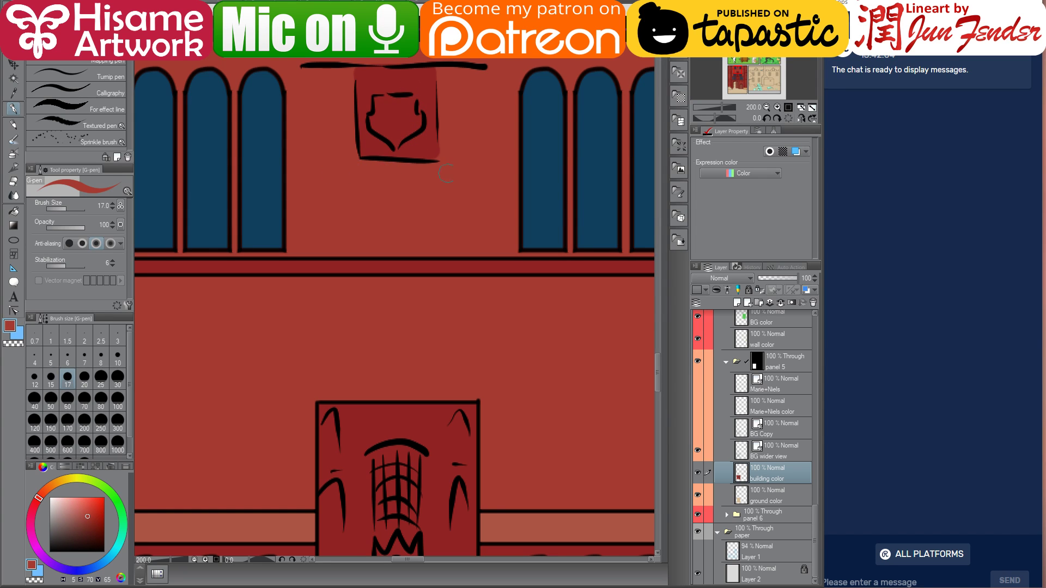
- Paint the ledge above the archways with the low wall's light tan and cover the overshoot at its left end with the tower's shaded red
scroll(459, 310, "down", 3)
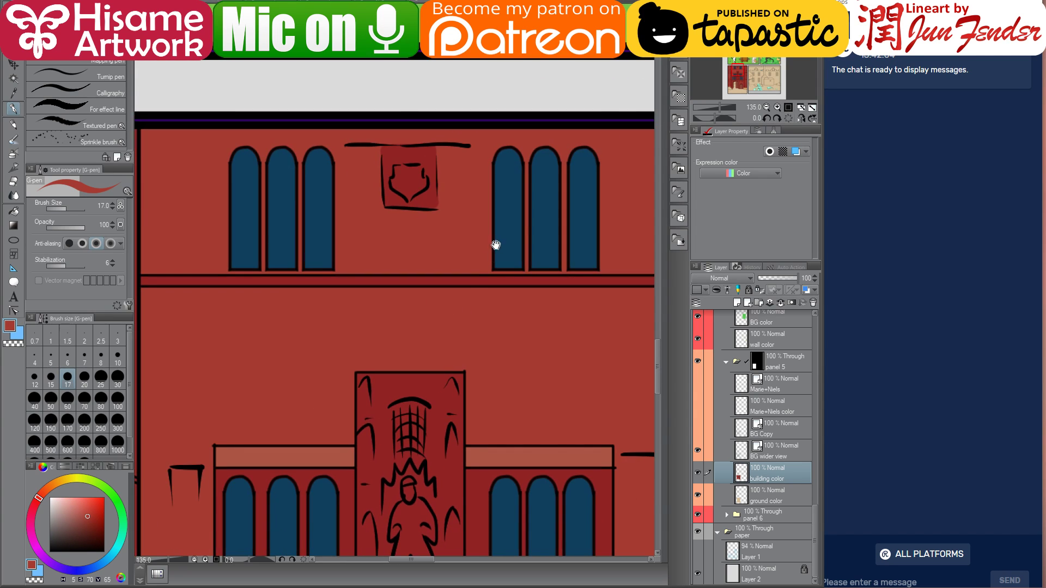
mouse_move(495, 243)
left_mouse_down()
mouse_move(436, 228)
mouse_move(421, 164)
left_mouse_up()
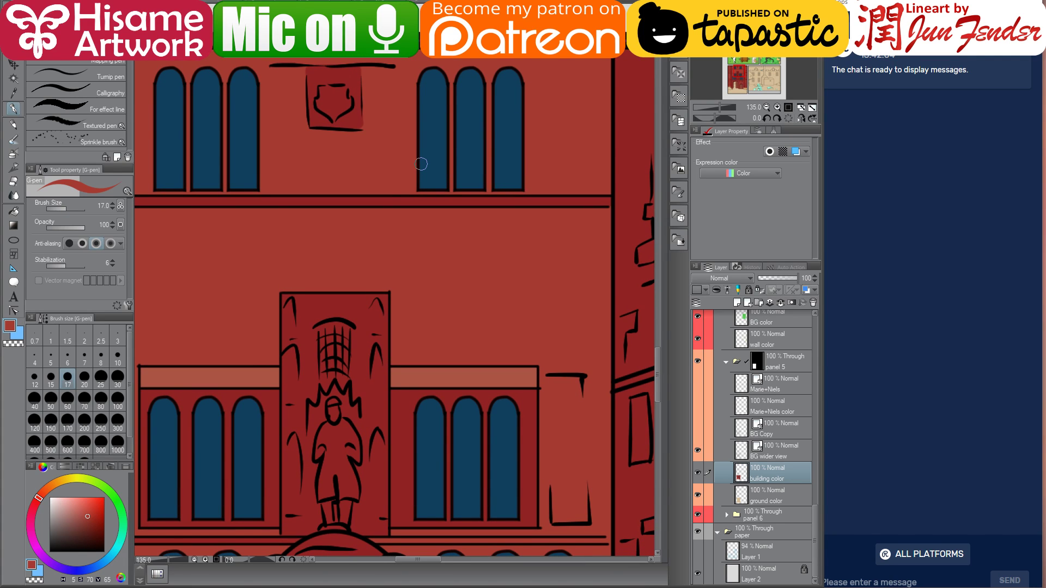
mouse_move(419, 323)
left_mouse_down()
mouse_move(439, 245)
mouse_move(509, 254)
mouse_move(523, 132)
mouse_move(515, 142)
left_mouse_up()
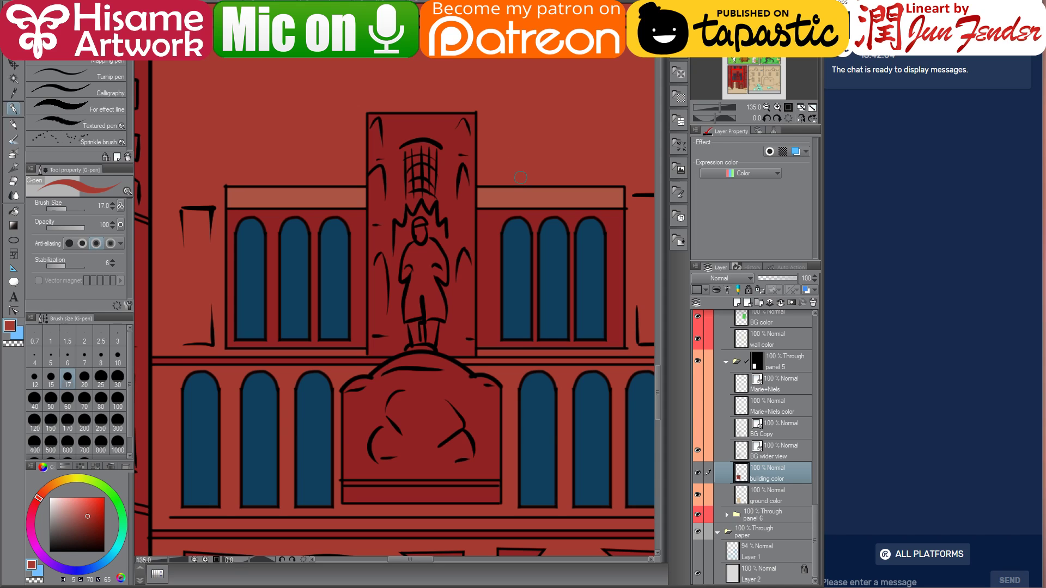
scroll(505, 244, "down", 4)
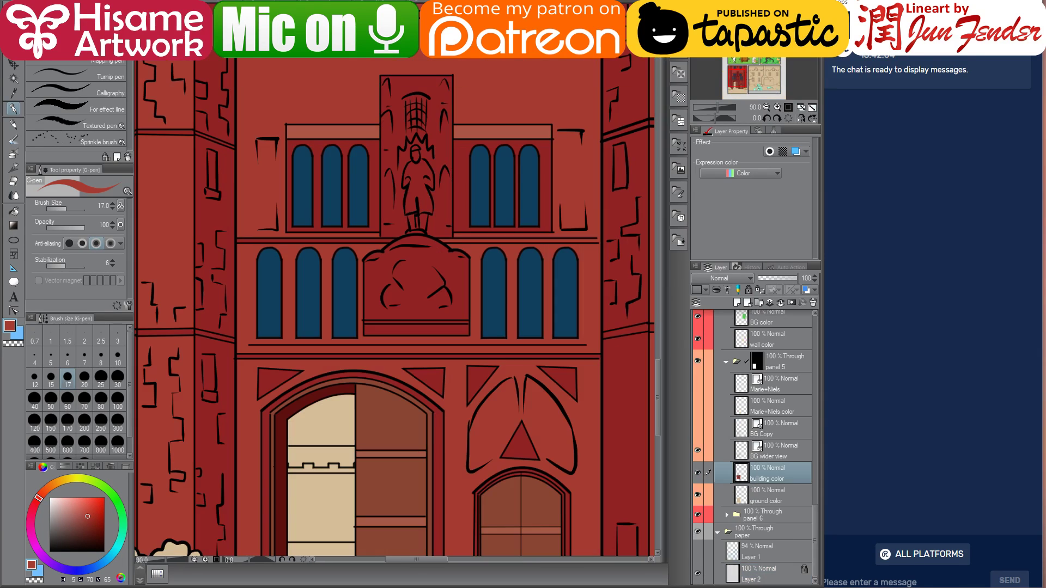
left_click_drag(524, 359, 498, 267)
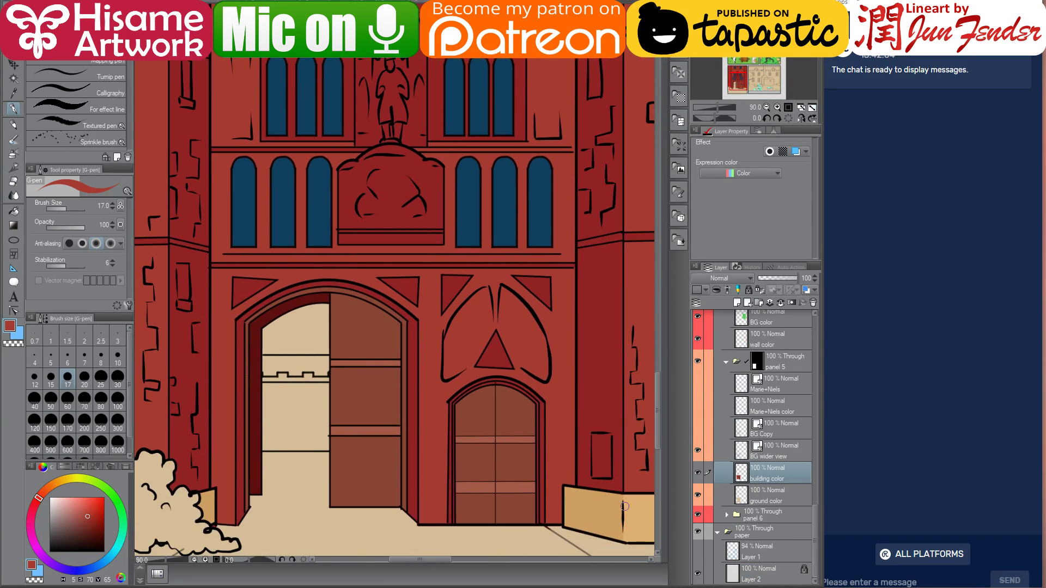
left_click(630, 506, "alt")
scroll(238, 257, "up", 1)
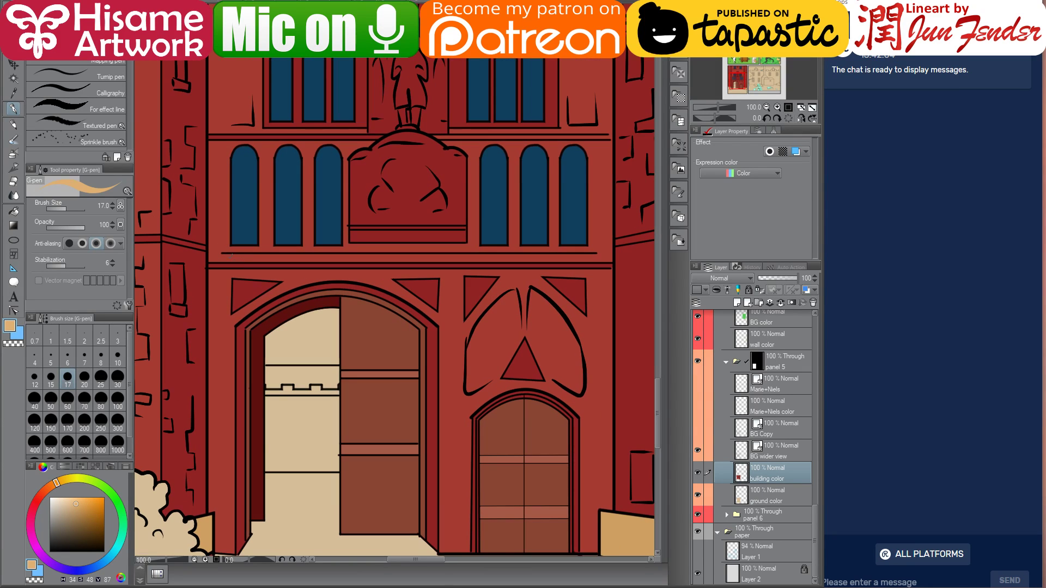
left_click_drag(212, 256, 611, 256)
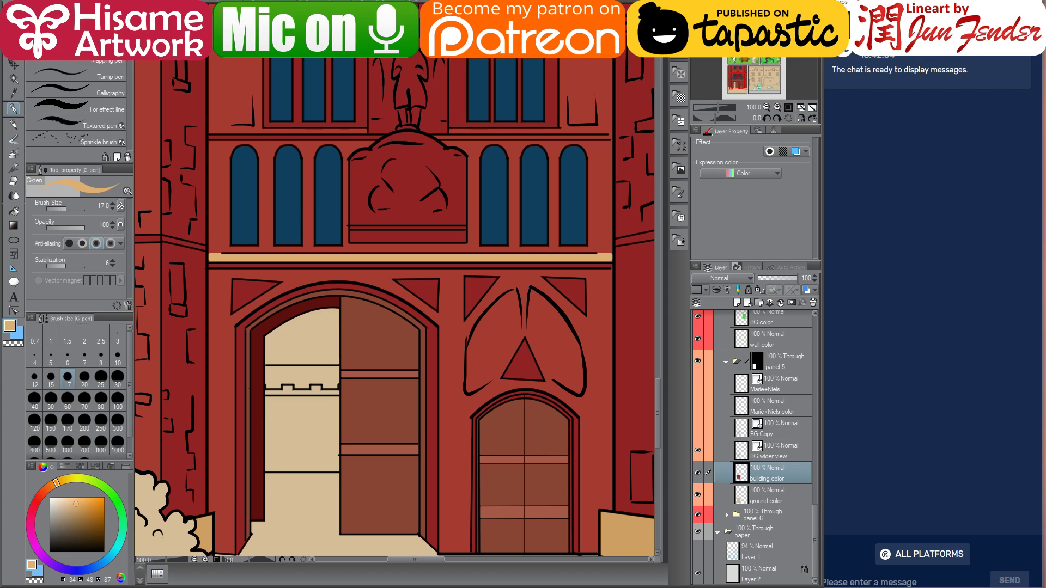
left_click_drag(609, 258, 207, 258)
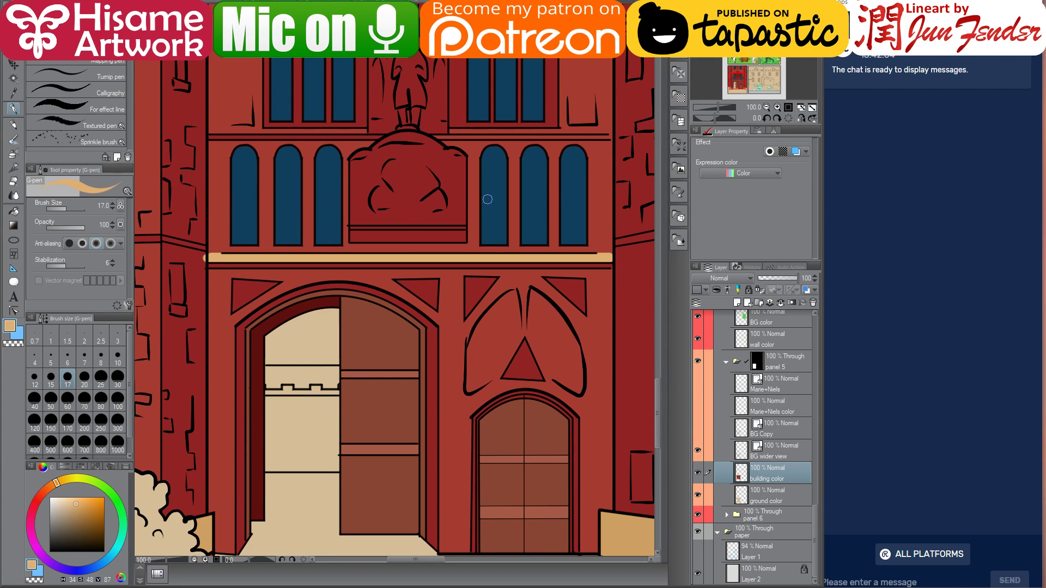
left_click(204, 266, "alt")
left_click_drag(201, 262, 202, 272)
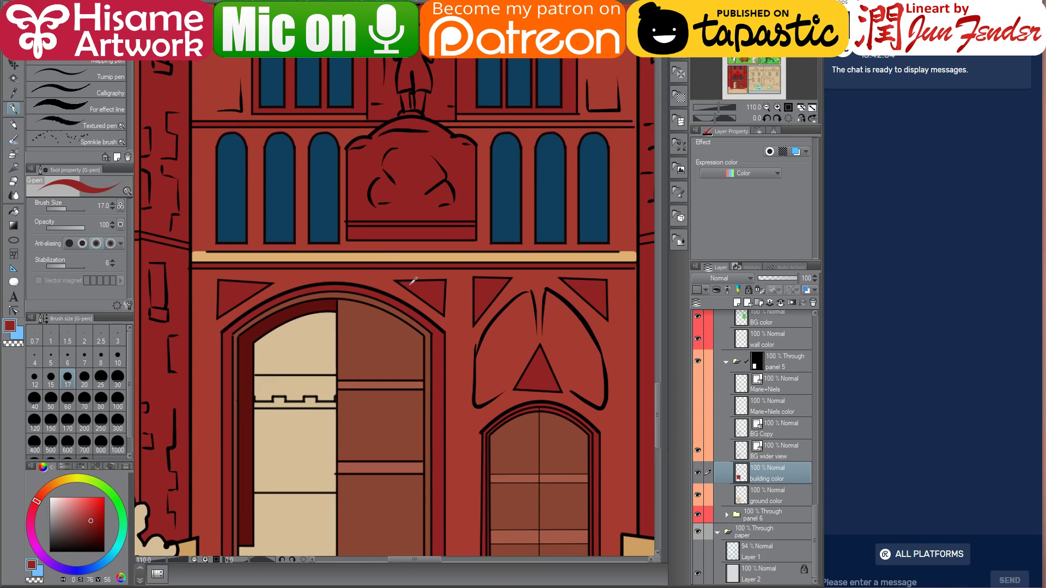
- Fill the thin strip beneath the tan ledge with the low wall's darker tan, darkened further to H 34, S 59, V 70
scroll(414, 280, "down", 4)
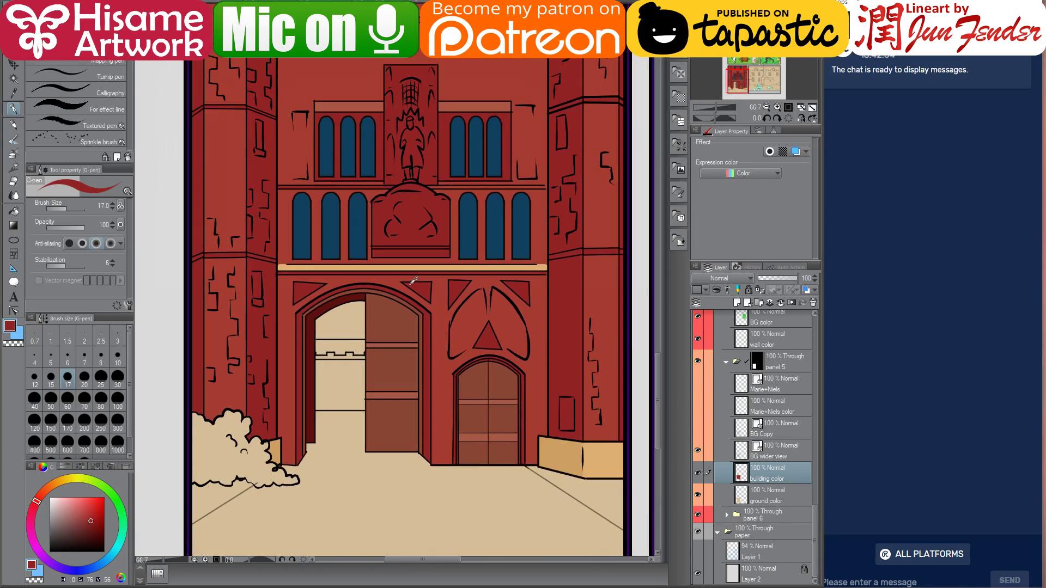
scroll(490, 382, "up", 2)
left_click(549, 439, "alt")
scroll(378, 297, "up", 2)
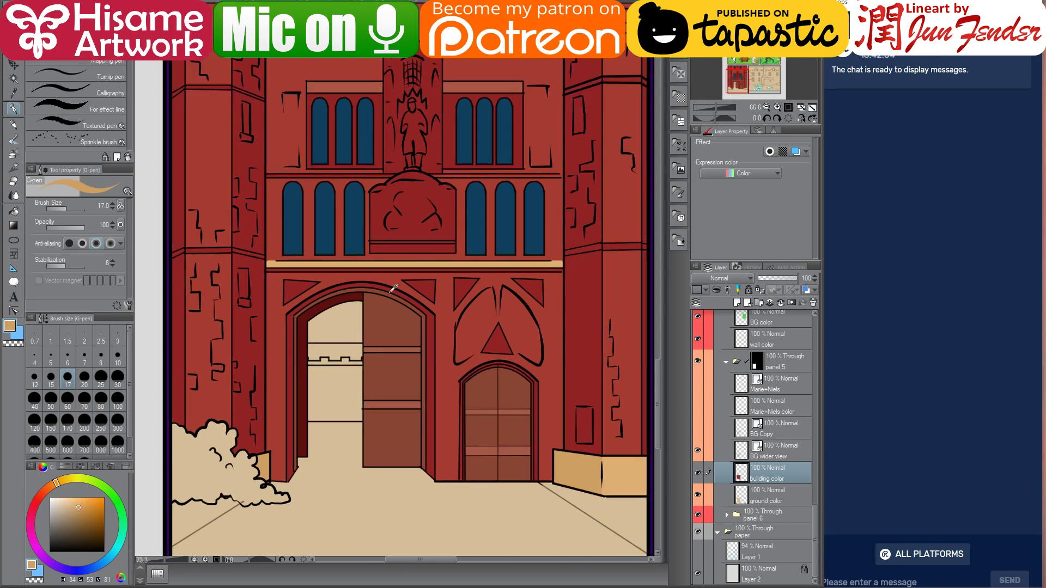
left_click(14, 211)
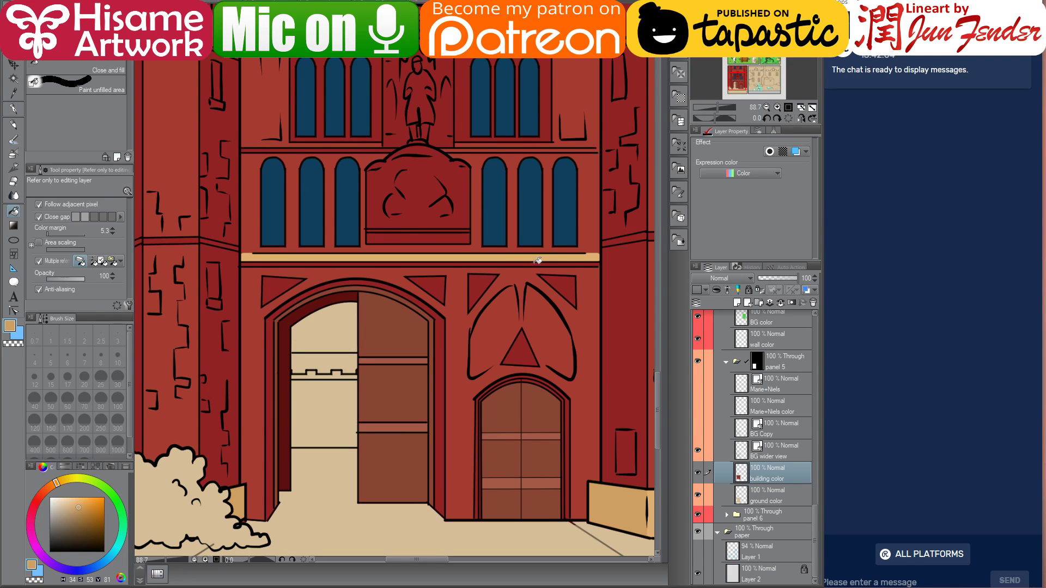
left_click(537, 264)
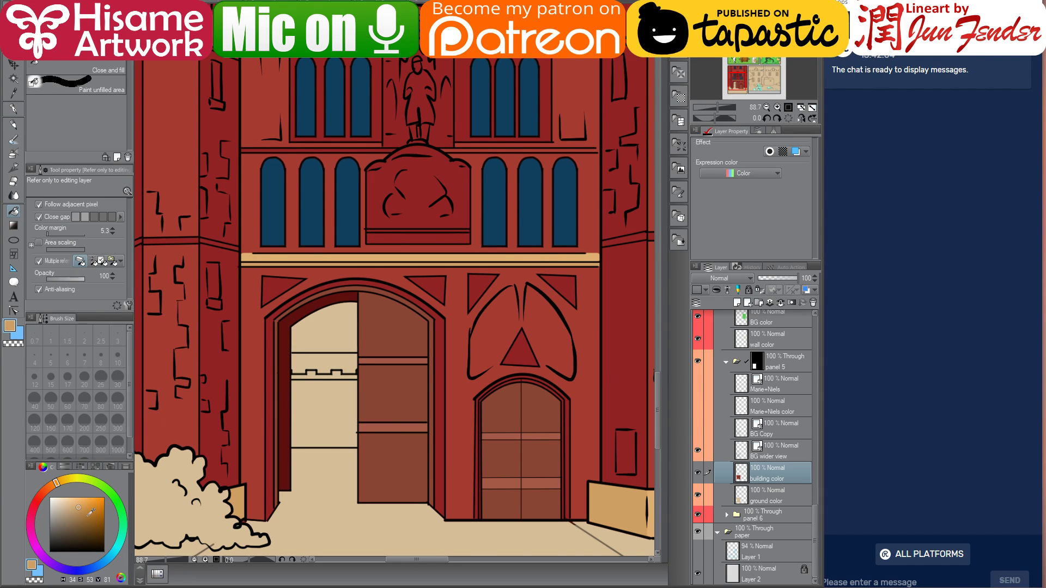
left_click(84, 511)
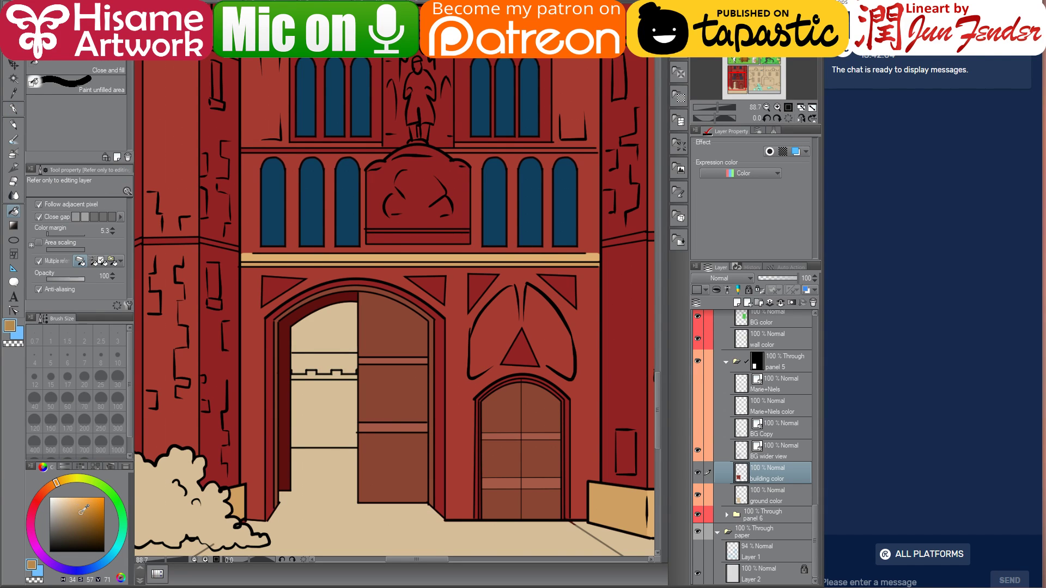
left_click(300, 262)
scroll(407, 360, "down", 3)
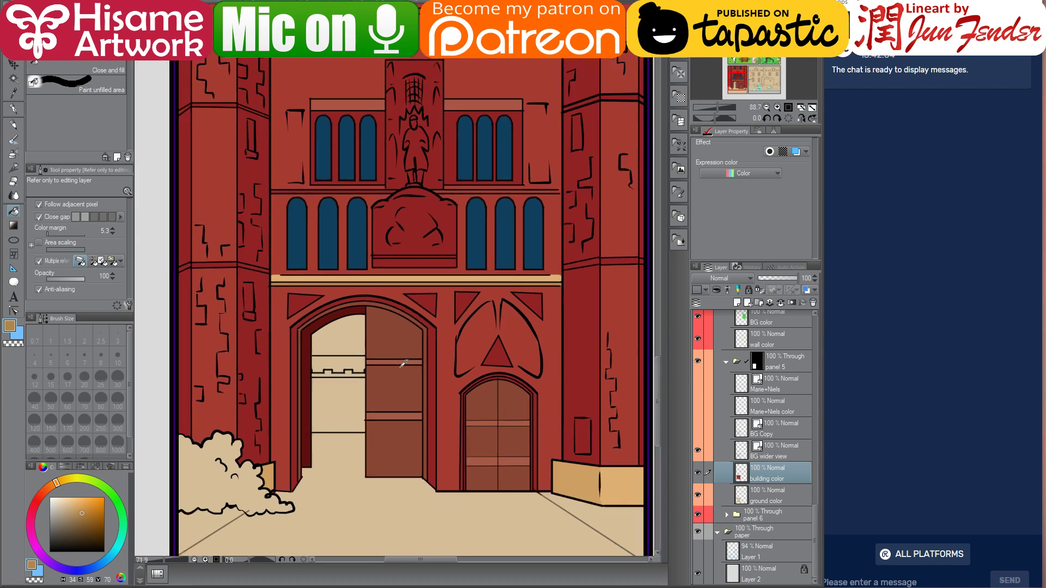
- Fill the lintels above the statue-level windows on both sides of the column with the ledge's light tan
left_click_drag(436, 237, 436, 323)
scroll(400, 353, "up", 1)
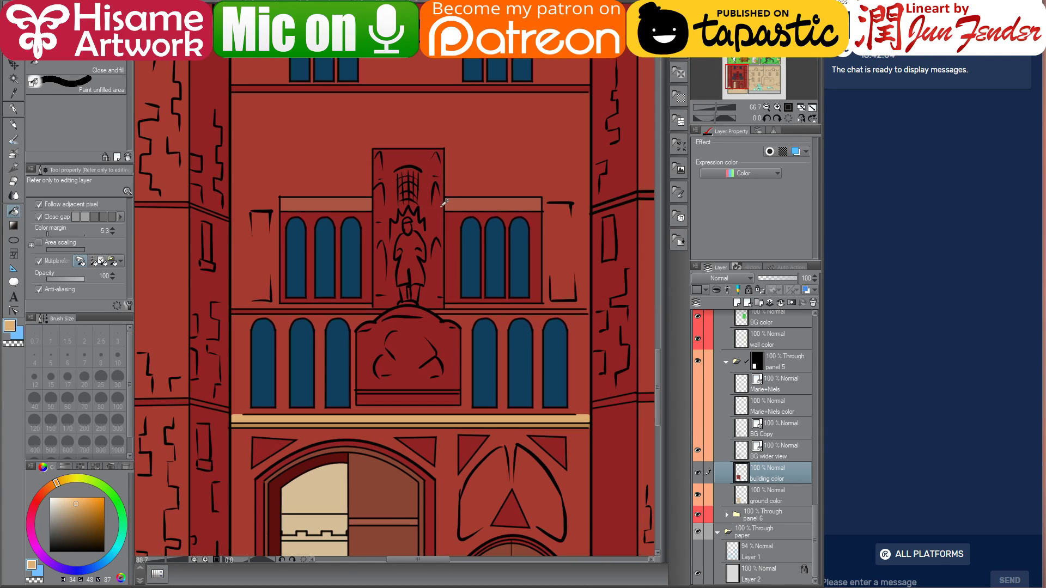
scroll(445, 207, "up", 1)
left_click(474, 200)
left_click(355, 198)
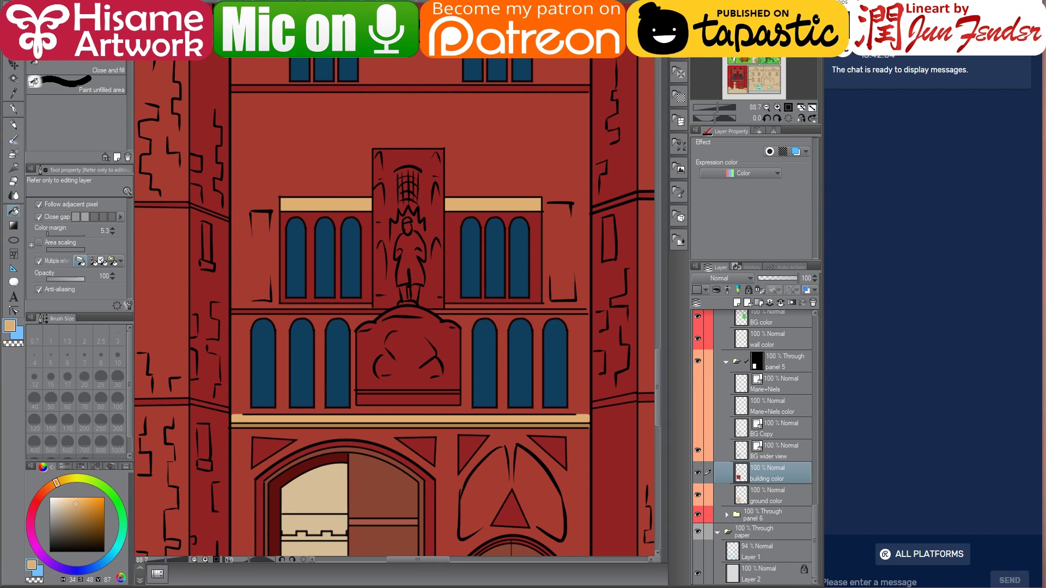
- Check the gatehouse in Street View and try to fill the narrow ledge beneath the statue-level windows with light tan
scroll(395, 308, "down", 1)
key("alt+Tab")
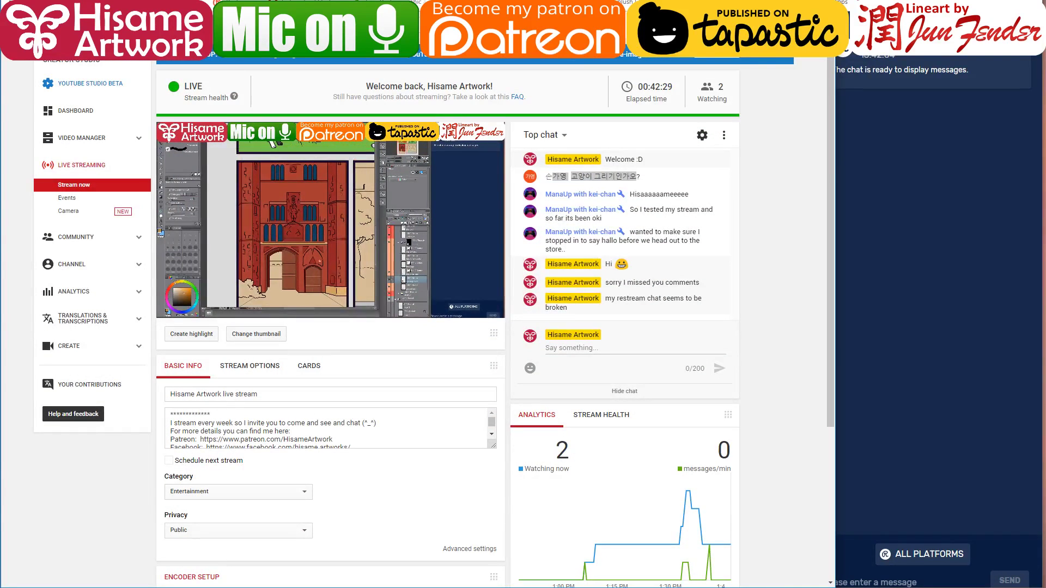
key("alt+Tab")
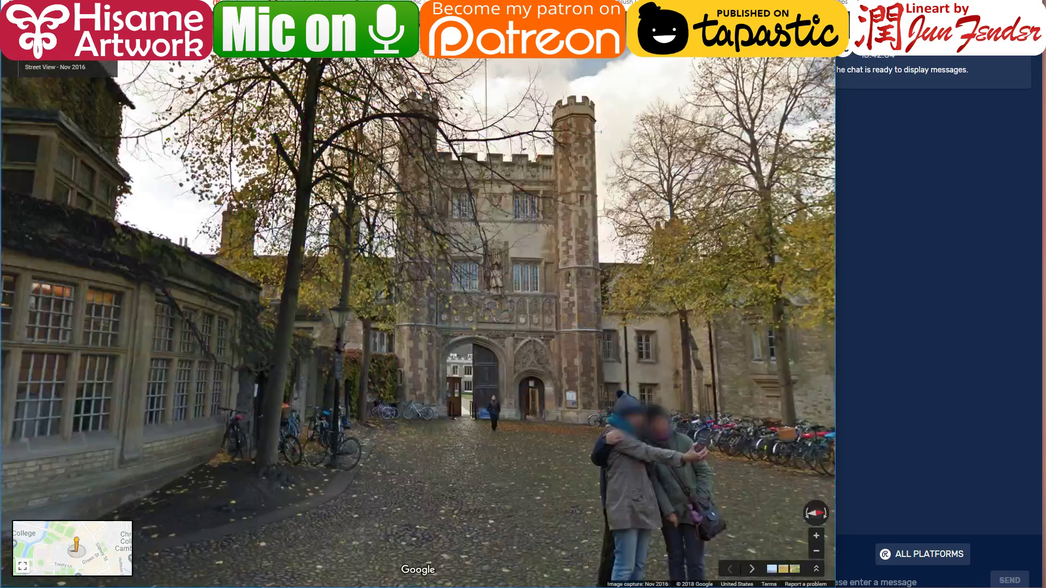
mouse_move(343, 586)
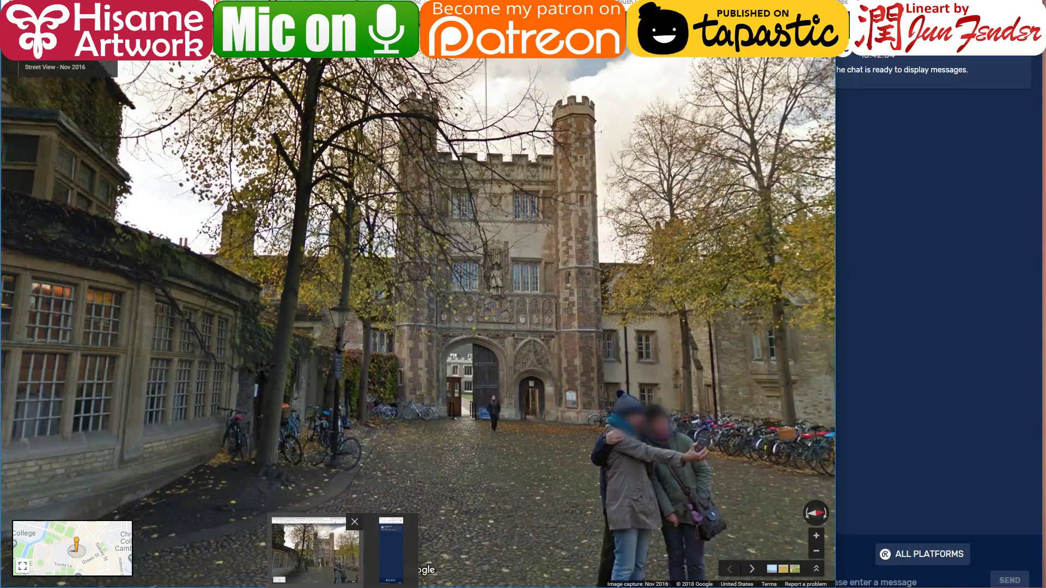
left_click(316, 551)
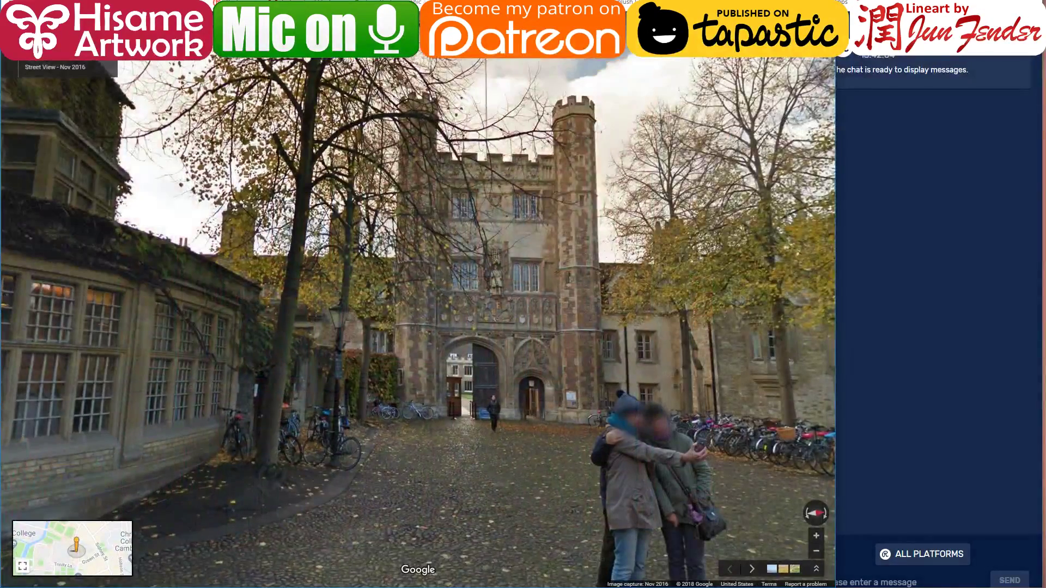
key("alt+Tab")
scroll(452, 309, "up", 2)
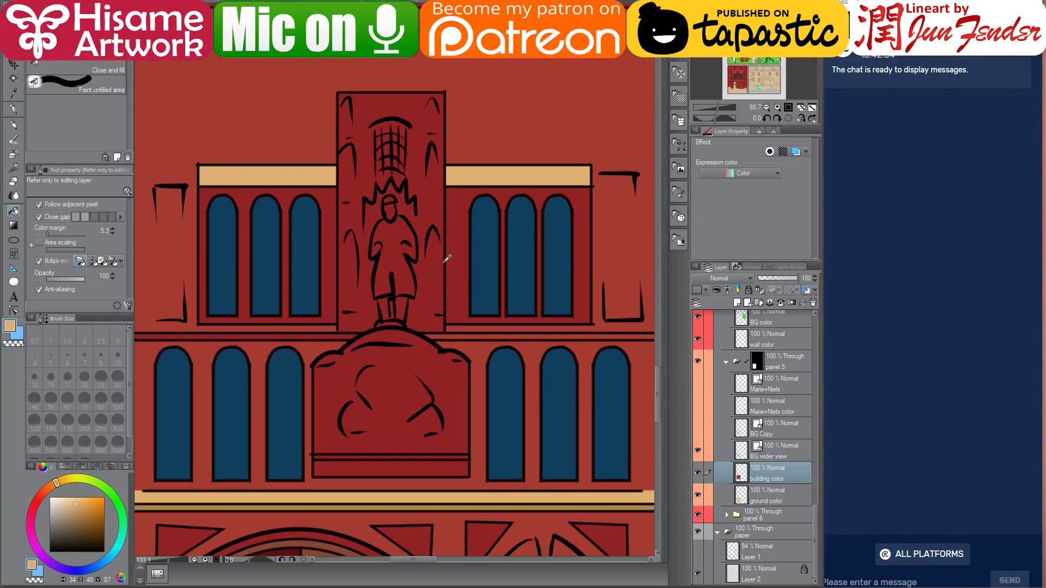
scroll(452, 309, "down", 1)
scroll(447, 283, "down", 1)
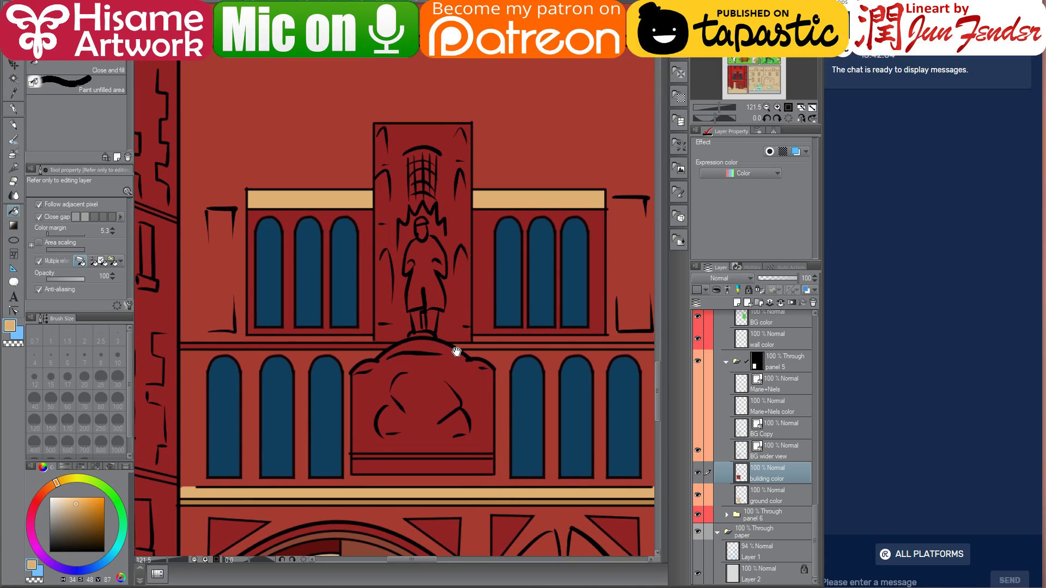
left_click(474, 343)
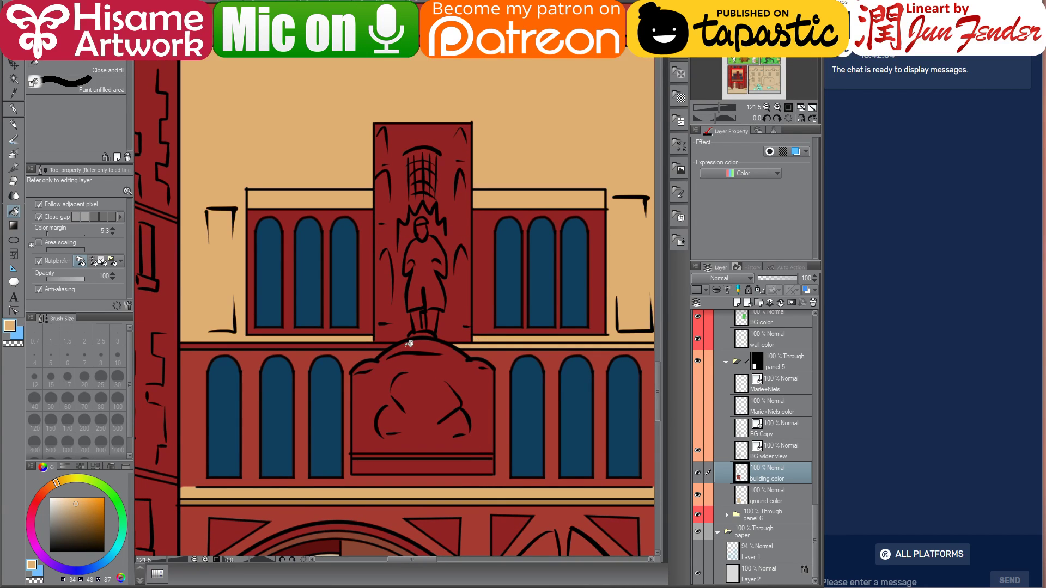
key("ctrl+z")
- Paint the ledge beneath the statue-level windows light tan on both sides of the column with the G-pen at size 12
left_click_drag(424, 313, 395, 316)
left_click(15, 110)
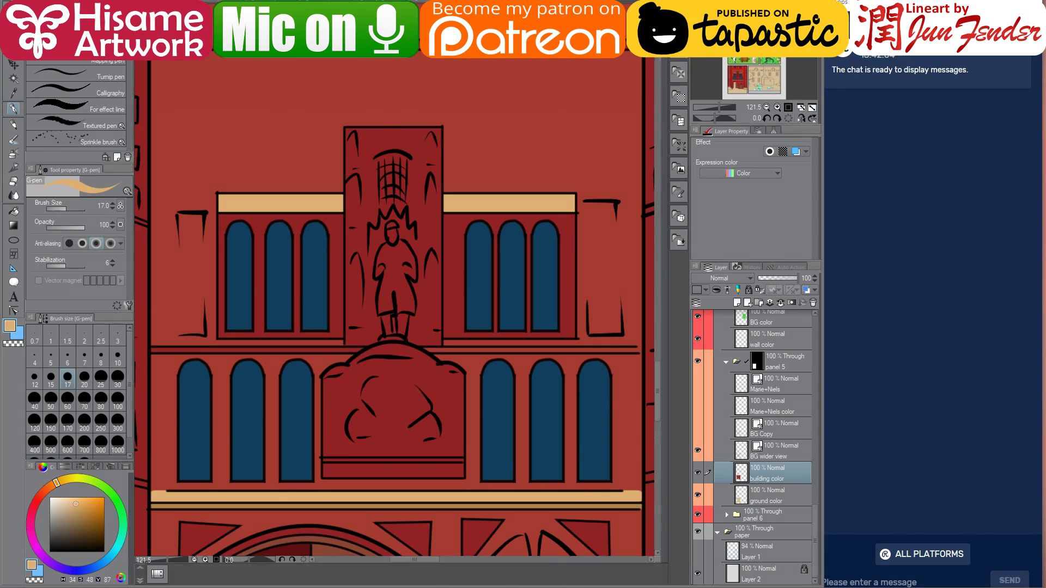
key("alt+Tab")
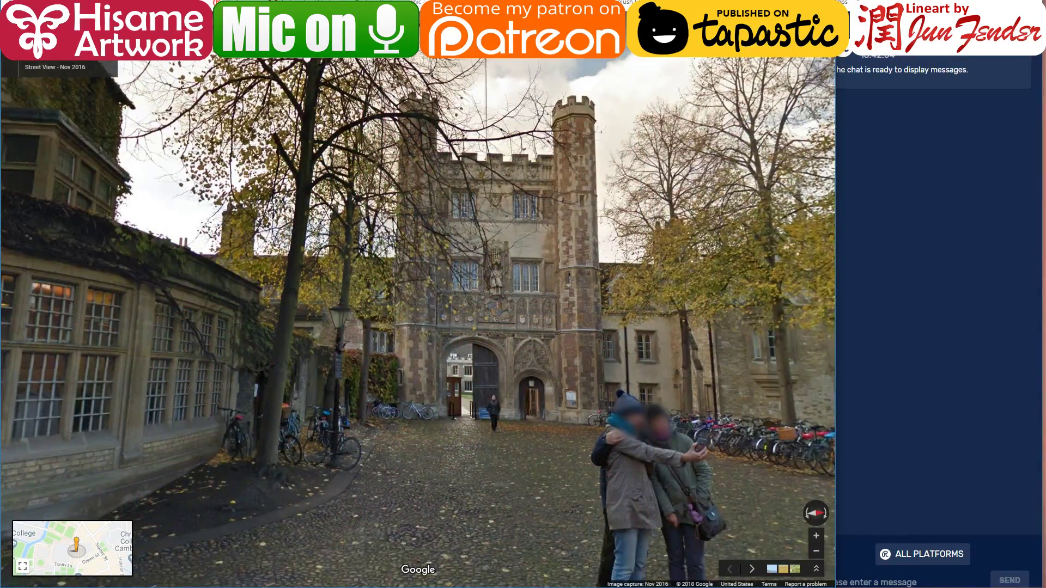
key("alt+Tab")
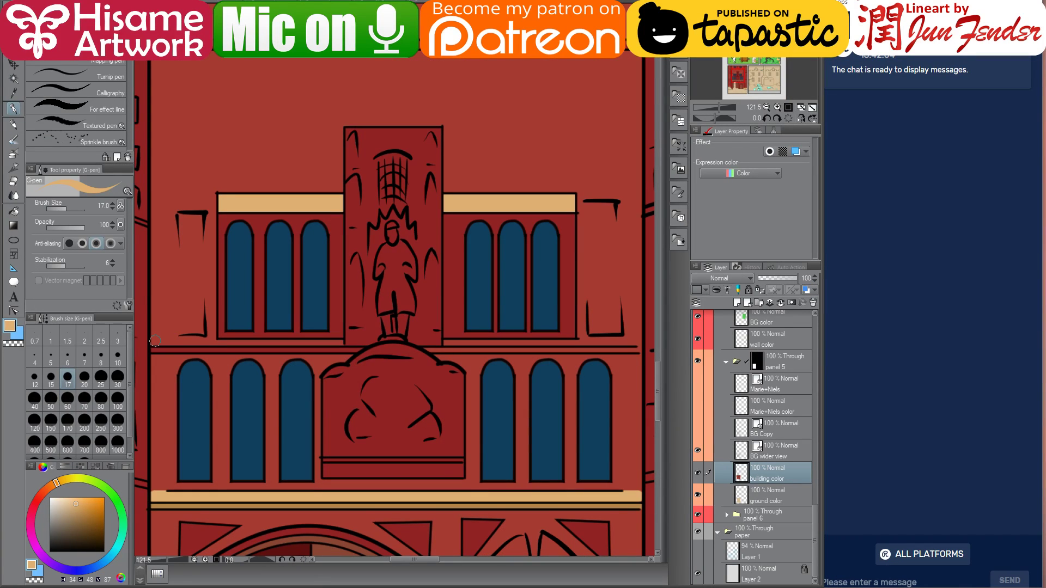
key("bracketleft")
key("bracketleft")
left_click_drag(154, 342, 346, 342)
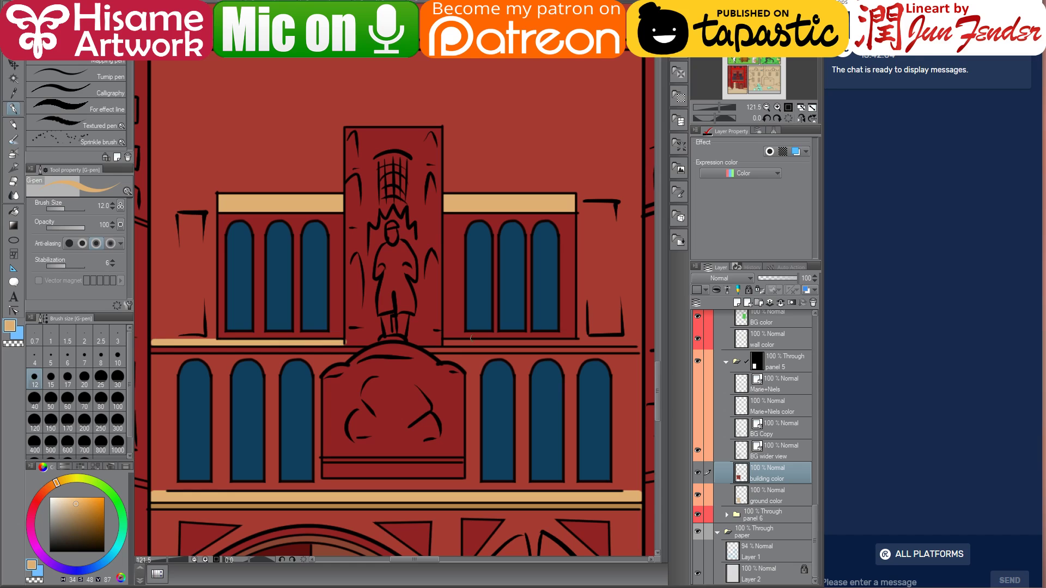
left_click_drag(445, 343, 642, 342)
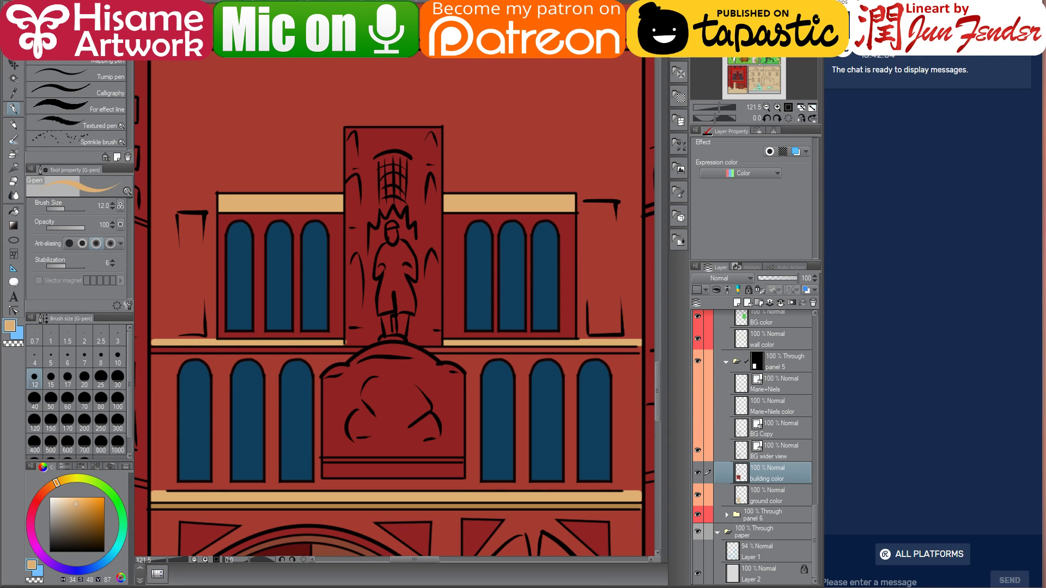
- Paint the thin strip beneath the statue-level ledge on both sides with the darker tan of the strip above the archways
left_click(483, 503, "alt")
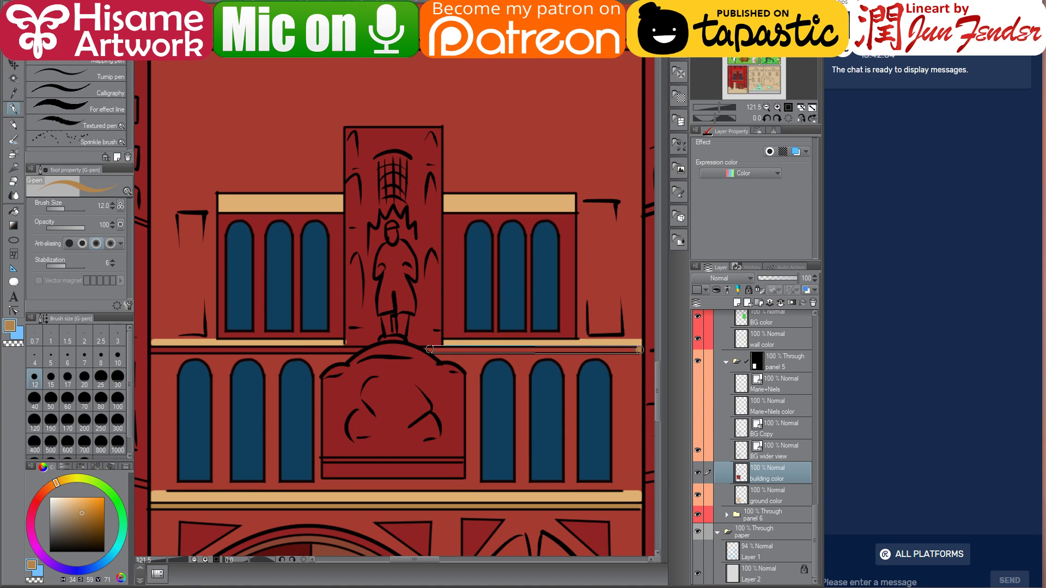
left_click_drag(642, 351, 430, 350)
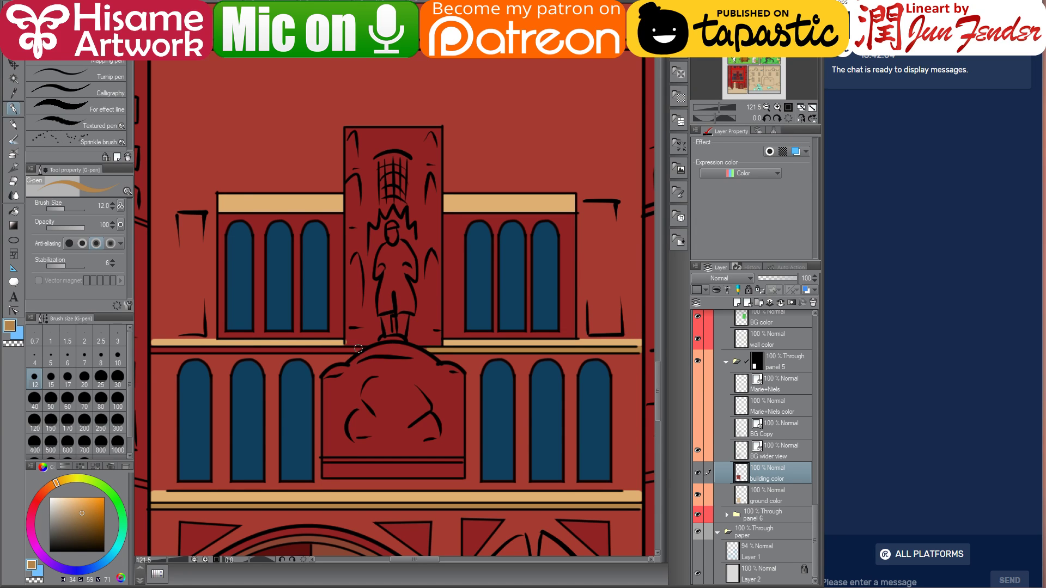
left_click_drag(357, 349, 153, 349)
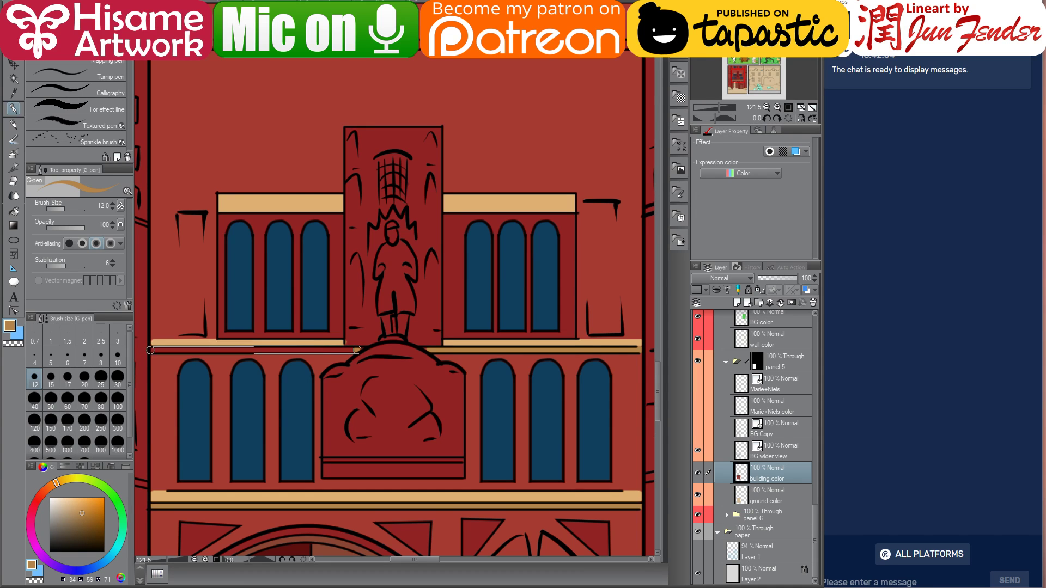
scroll(351, 326, "up", 3)
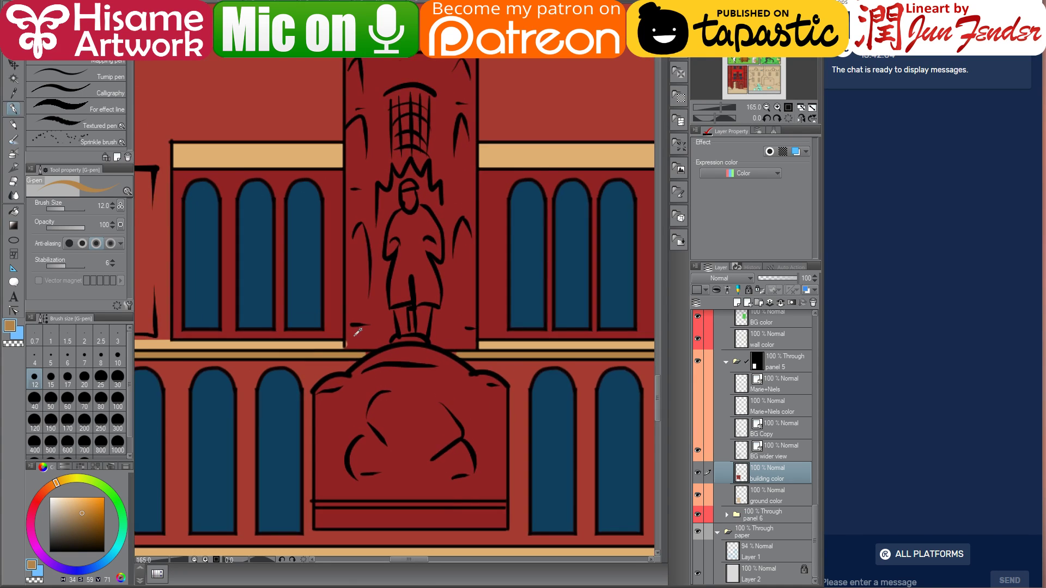
- Touch up the column's lower corner with its shaded red and the darker tan strip's ends beside the mound at size 7
left_click(359, 335, "alt")
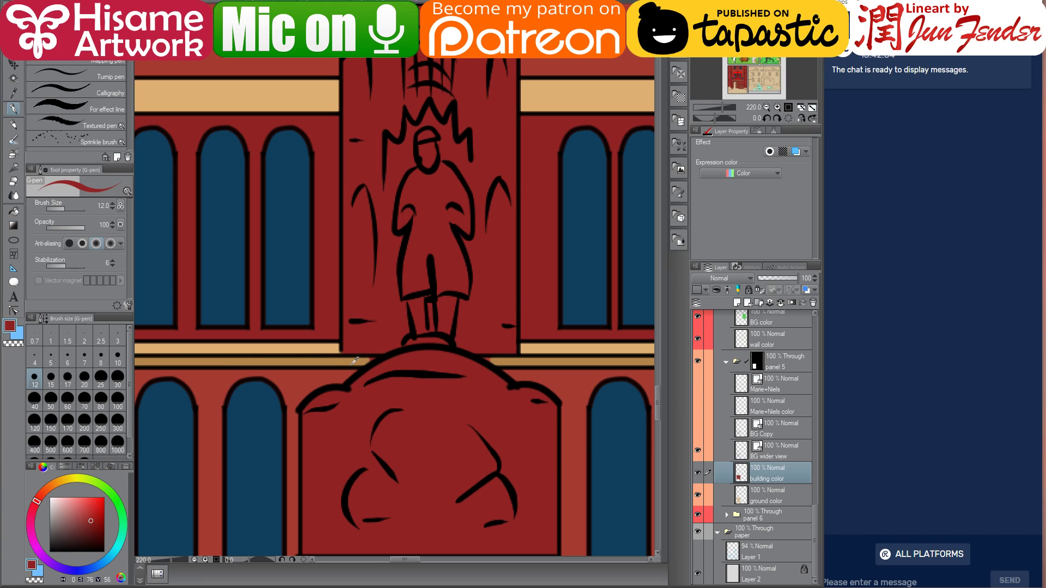
left_click(357, 360, "alt")
key("bracketleft")
key("bracketleft")
key("bracketleft")
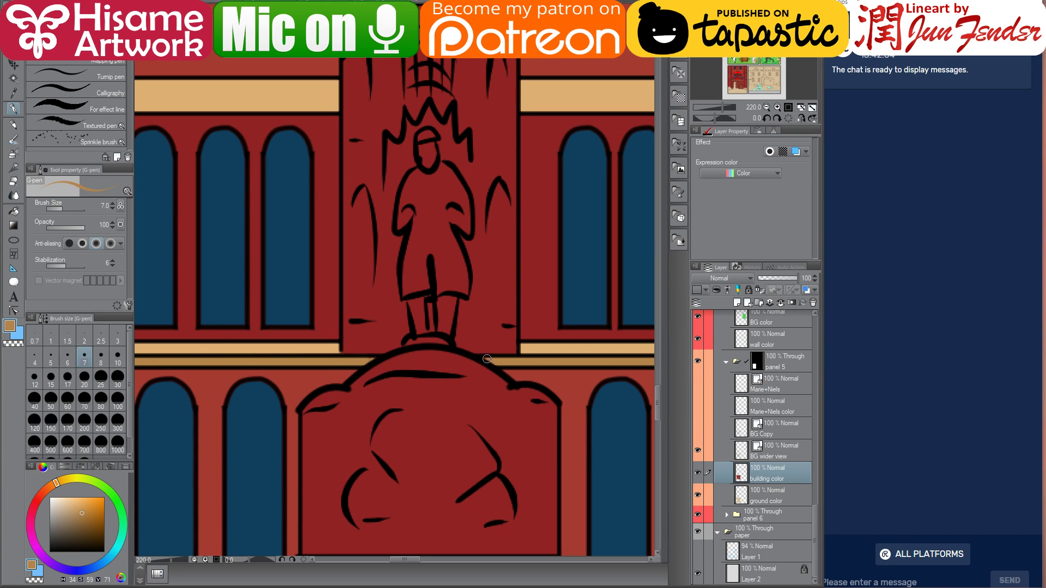
scroll(387, 384, "down", 5)
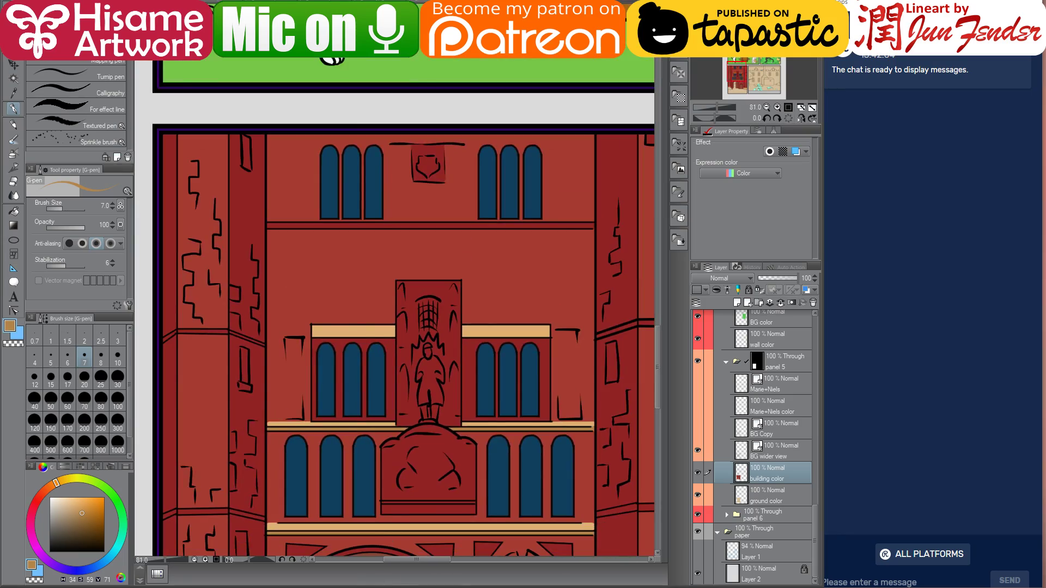
- Check the Street View statue, then fill the drawn statue's robe and legs with light tan and its base with darker tan
key("alt+Tab")
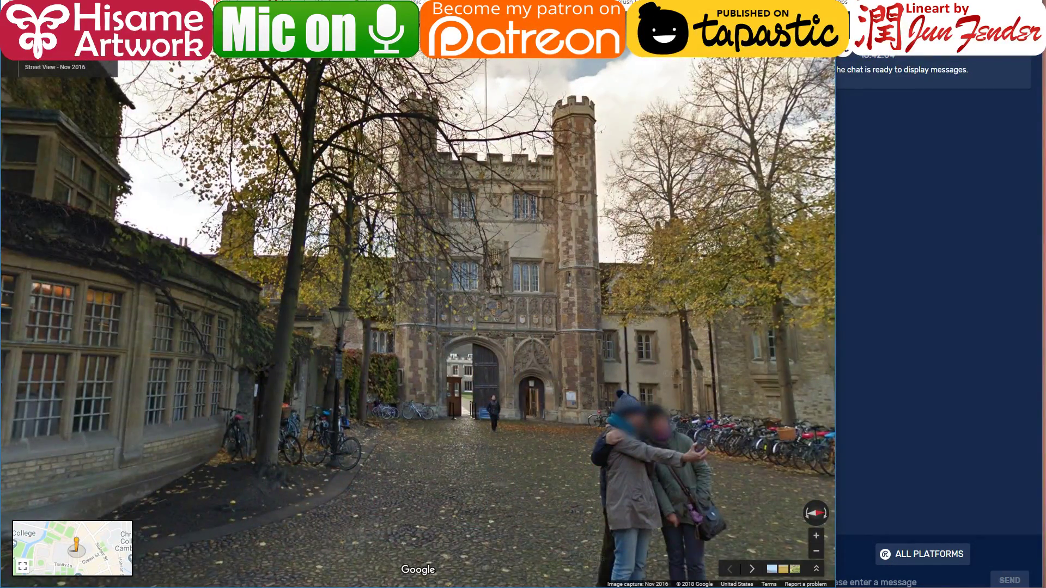
key("alt+Tab")
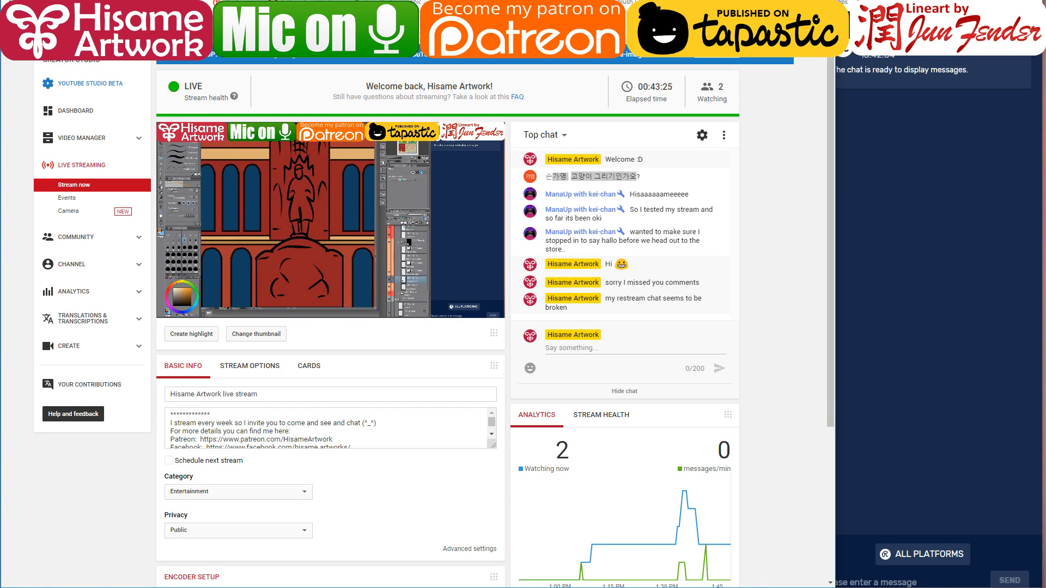
key("alt+Tab")
scroll(396, 408, "up", 2)
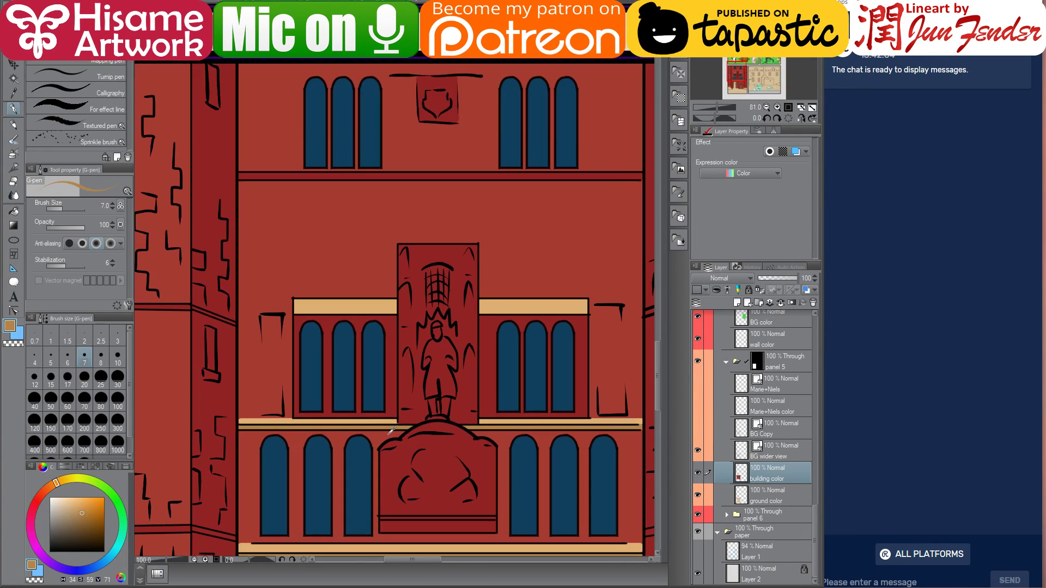
left_click(14, 212)
left_click(461, 321)
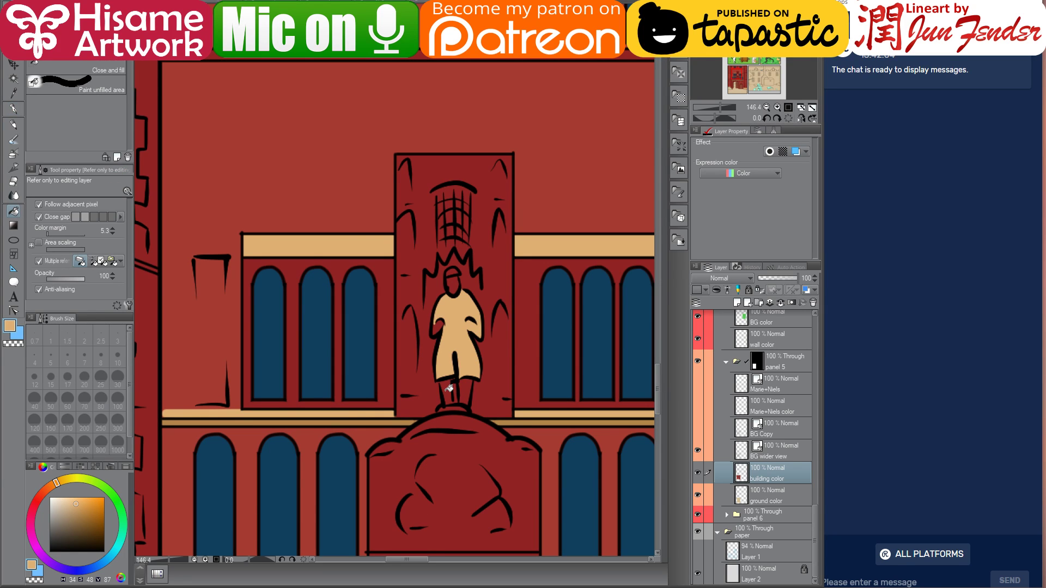
left_click(449, 390)
left_click(468, 386)
left_click(518, 417, "alt")
left_click(455, 406)
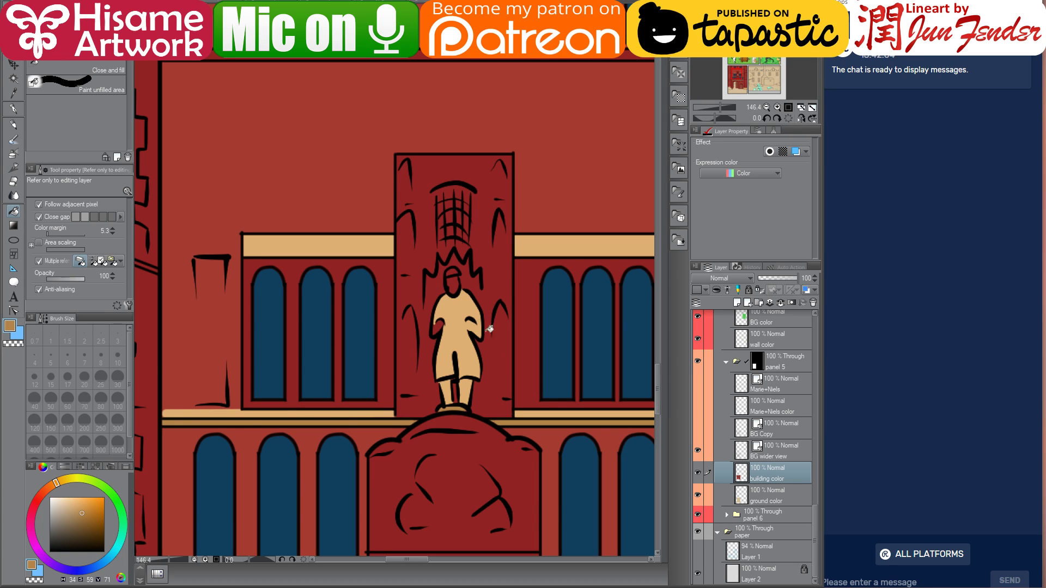
- Fill the statue's robe and head with the darker tan
left_click(453, 303, "alt")
left_click(461, 310)
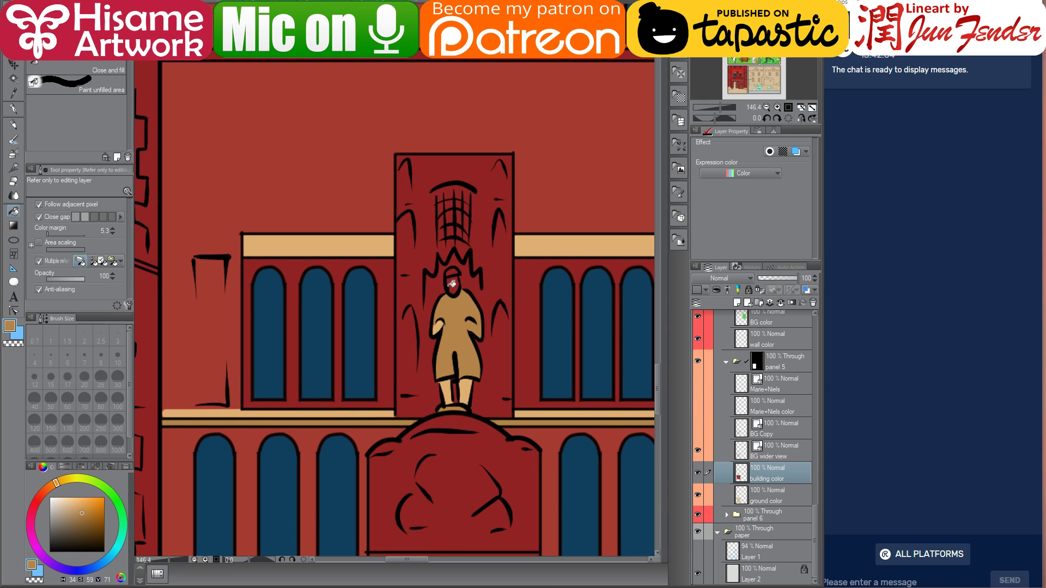
left_click(458, 281)
- Fill the column behind the statue with darker tan and the statue's robe and face with light tan
scroll(458, 271, "down", 1)
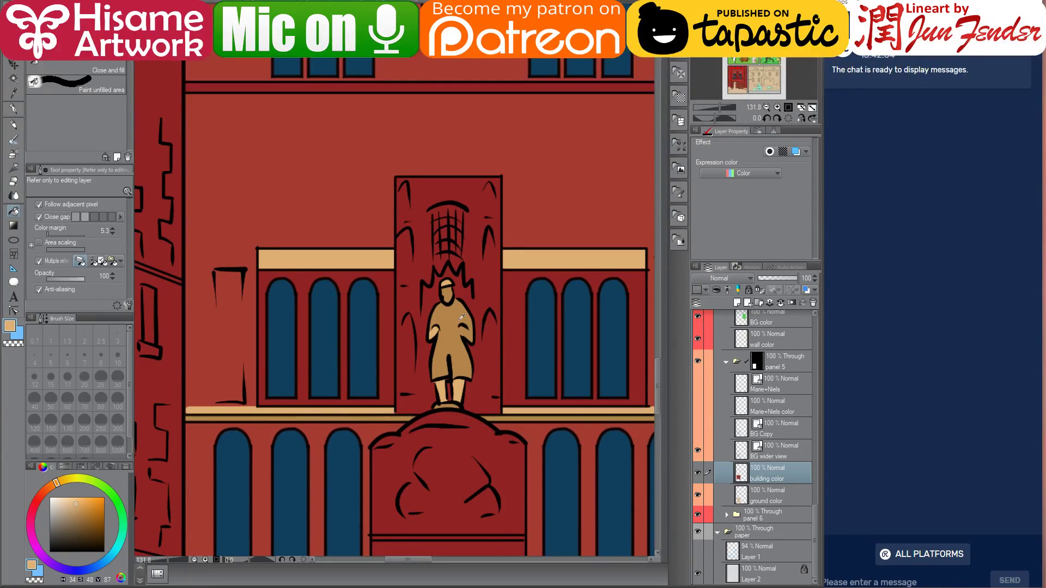
scroll(458, 336, "up", 5)
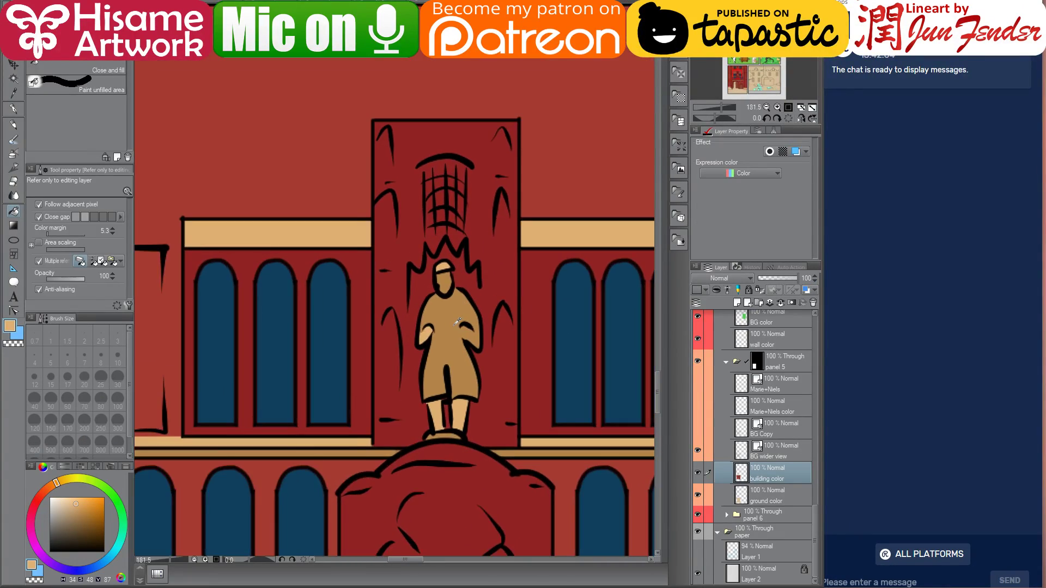
left_click(518, 374)
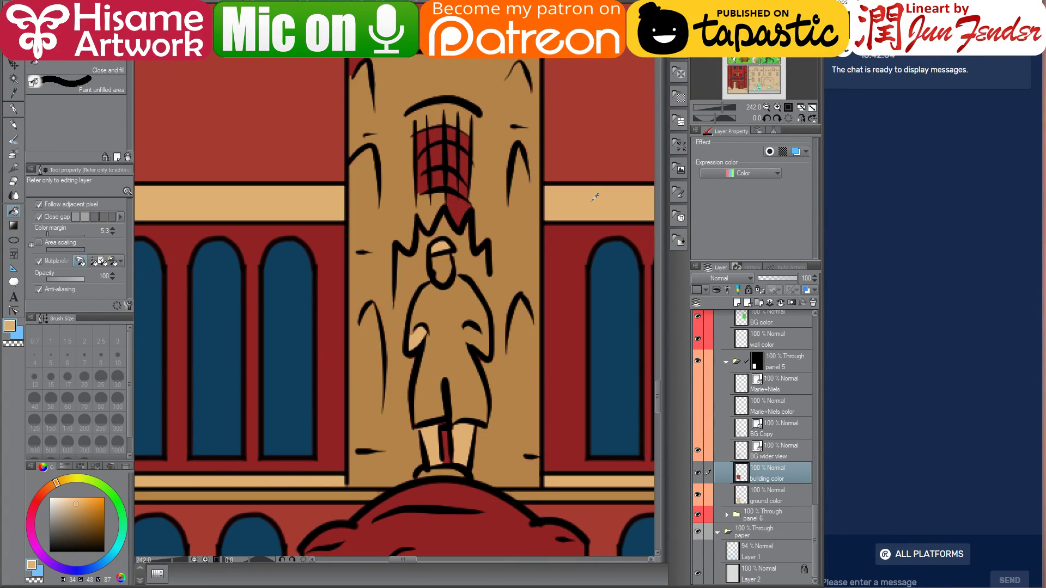
left_click(464, 336)
left_click(441, 266)
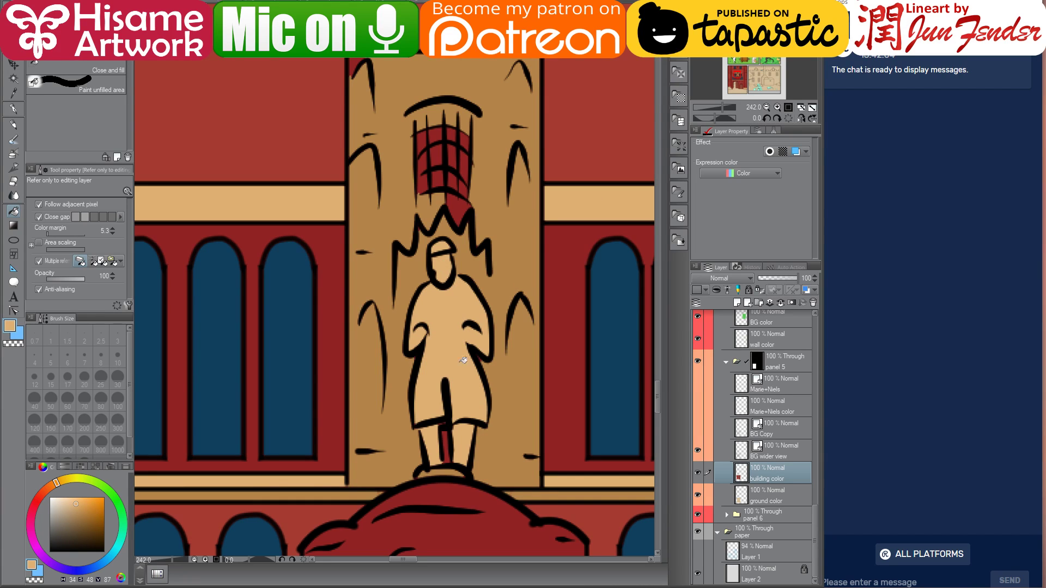
- Fill the gap between the statue's legs with the column's darker tan and the small base area with light tan
left_click(517, 448, "alt")
left_click(448, 444)
left_click(463, 438, "alt")
left_click(442, 468)
- Fill the cells of the grille above the statue and the gap beneath it with light tan
left_click(458, 204)
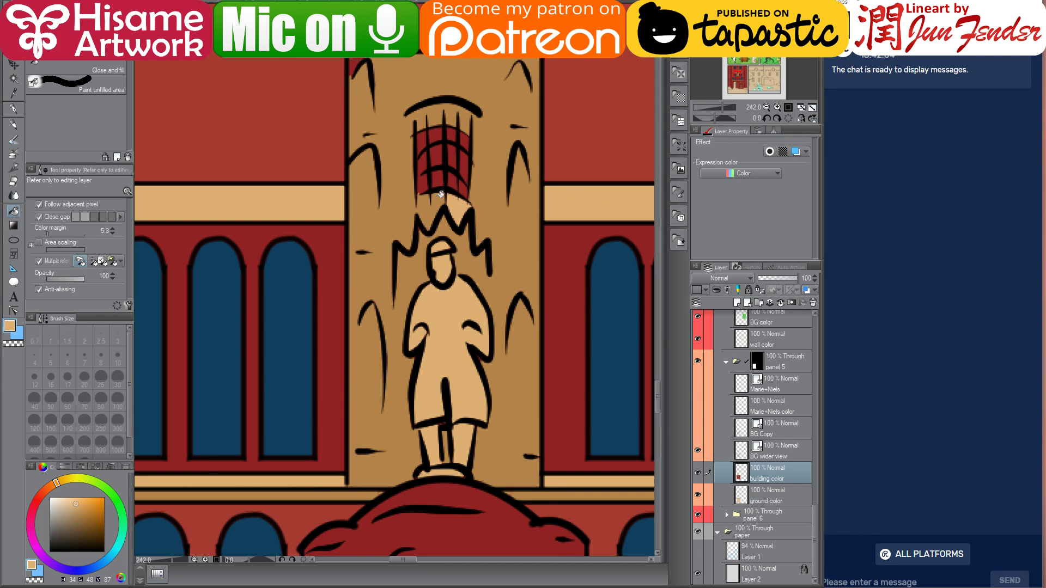
left_click(428, 181)
left_click(425, 160)
left_click(420, 137)
left_click(423, 143)
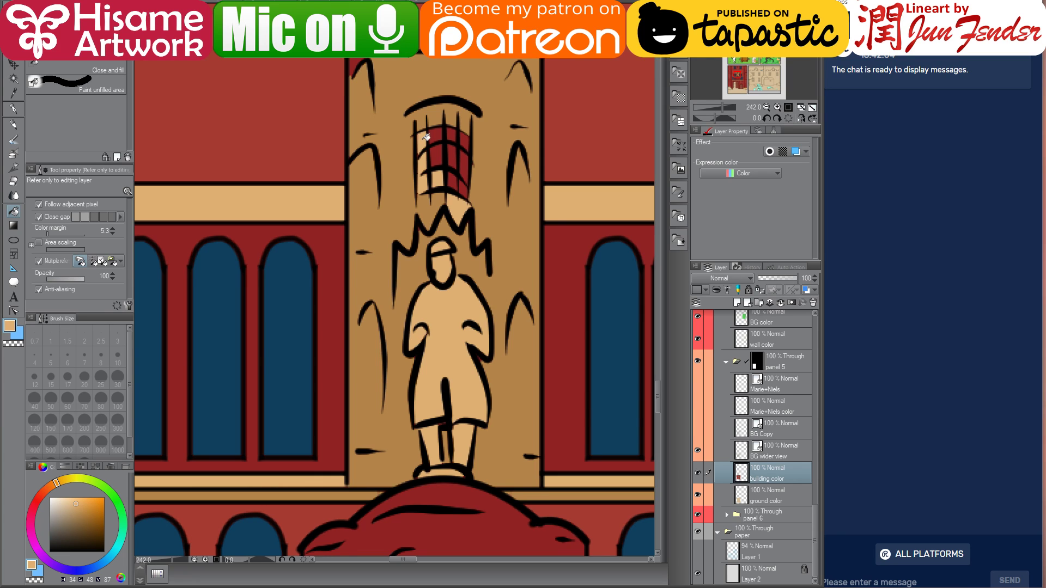
left_click(436, 137)
left_click(437, 155)
left_click(452, 177)
left_click(469, 185)
left_click(467, 162)
left_click(466, 139)
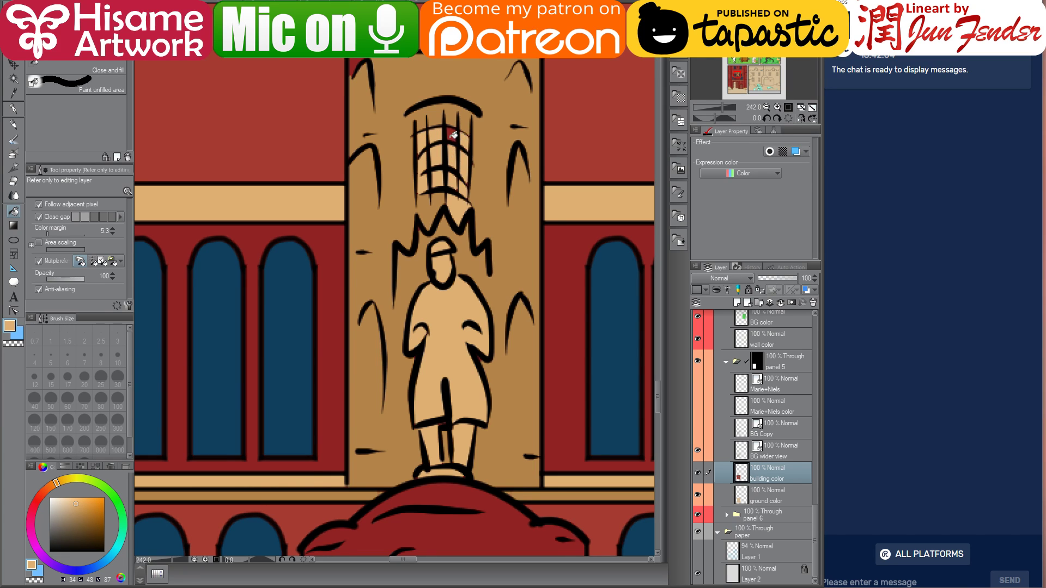
left_click(452, 134)
- Fill the enclosed spot near the column's upper corner with darker tan and switch to the Street View reference
left_click(366, 61, "alt")
left_click(357, 61)
key("alt+Tab")
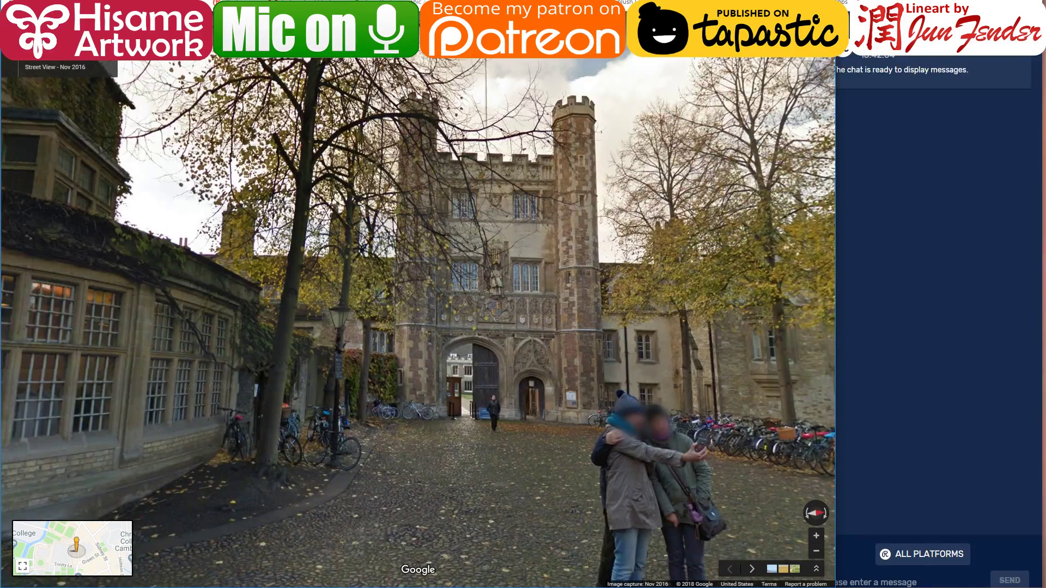
- Return from the Street View reference to the comic and fill the carved block below the statue with the darker tan
key("alt+Tab")
scroll(445, 383, "down", 3)
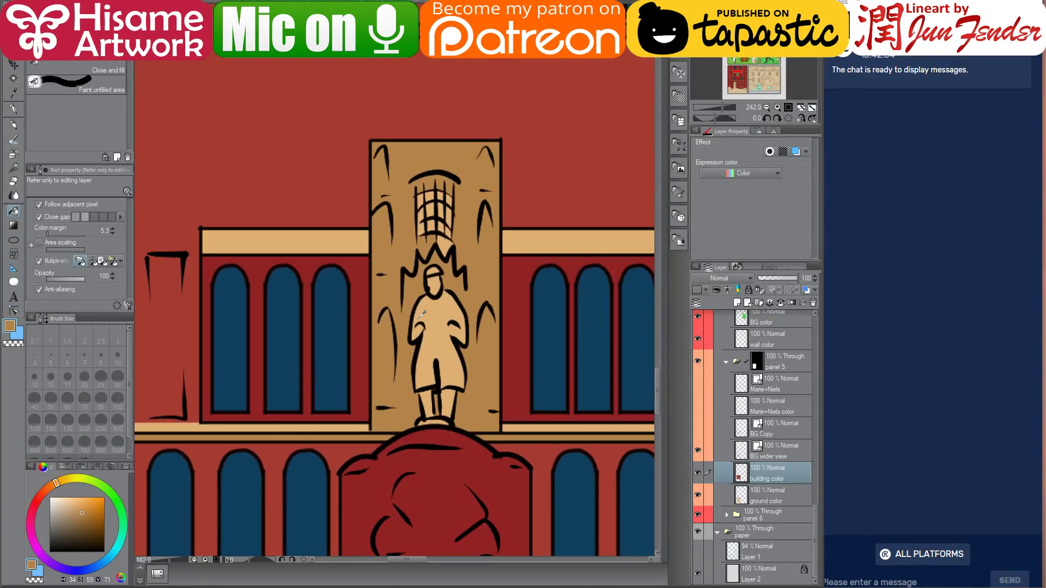
scroll(445, 383, "up", 1)
left_click_drag(444, 383, 446, 283)
scroll(474, 256, "up", 2)
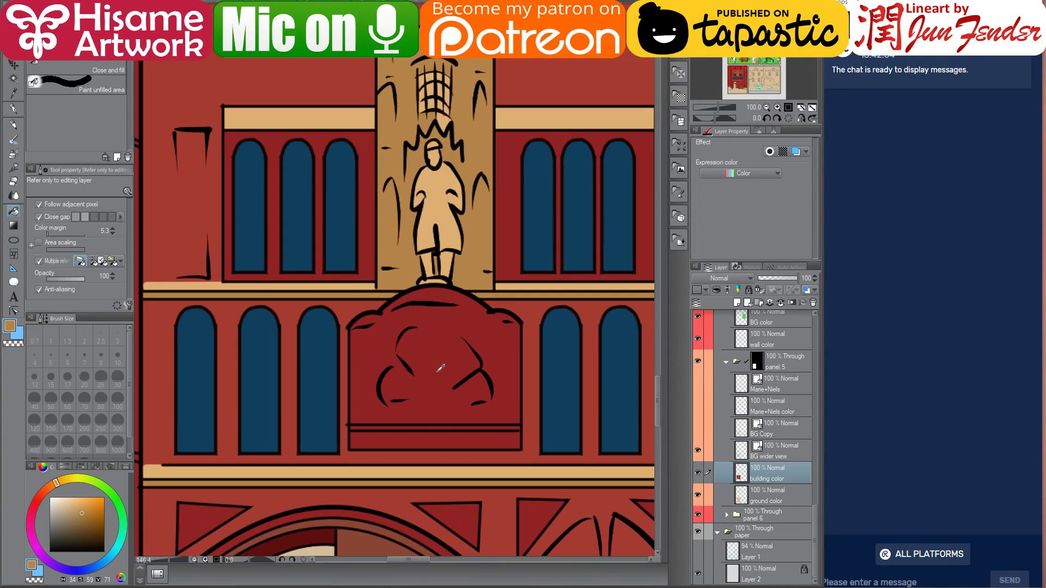
left_click(438, 391)
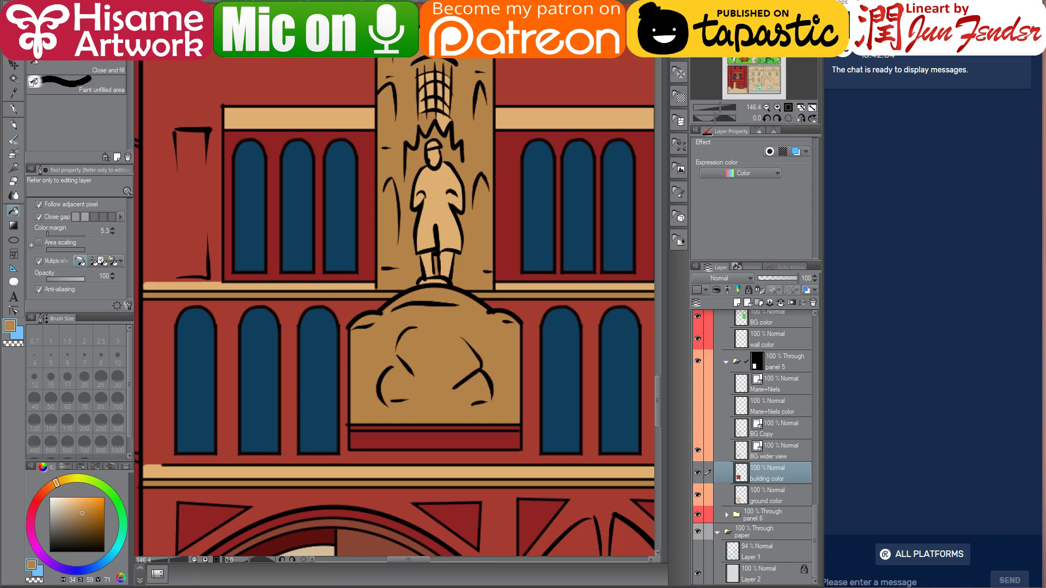
- Check the gatehouse reference, sample the statue's light tan and fill the thin strip beneath the carved block with it
key("alt+Tab")
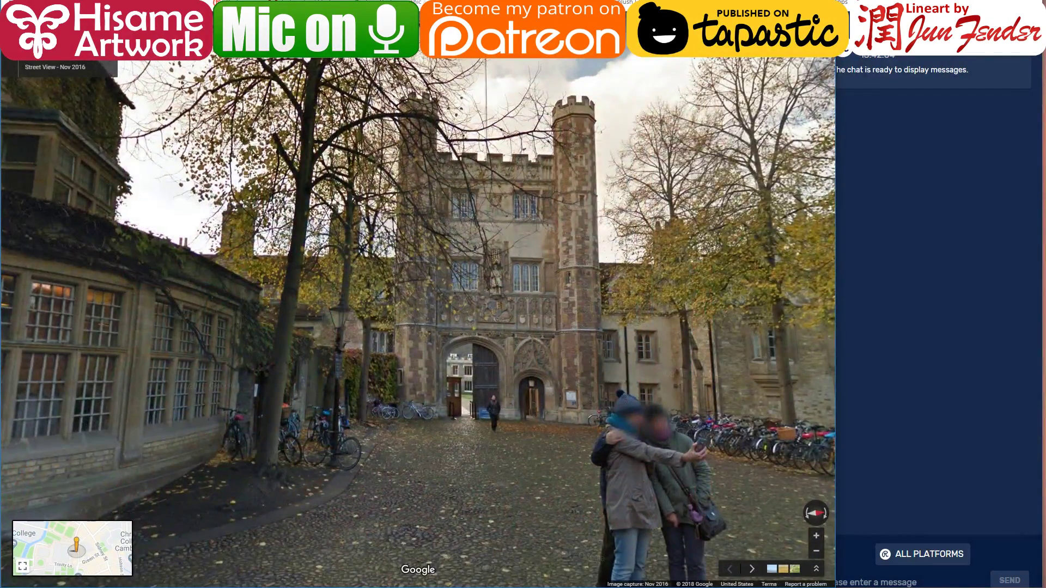
key("alt+Tab")
left_click_drag(427, 411, 411, 416)
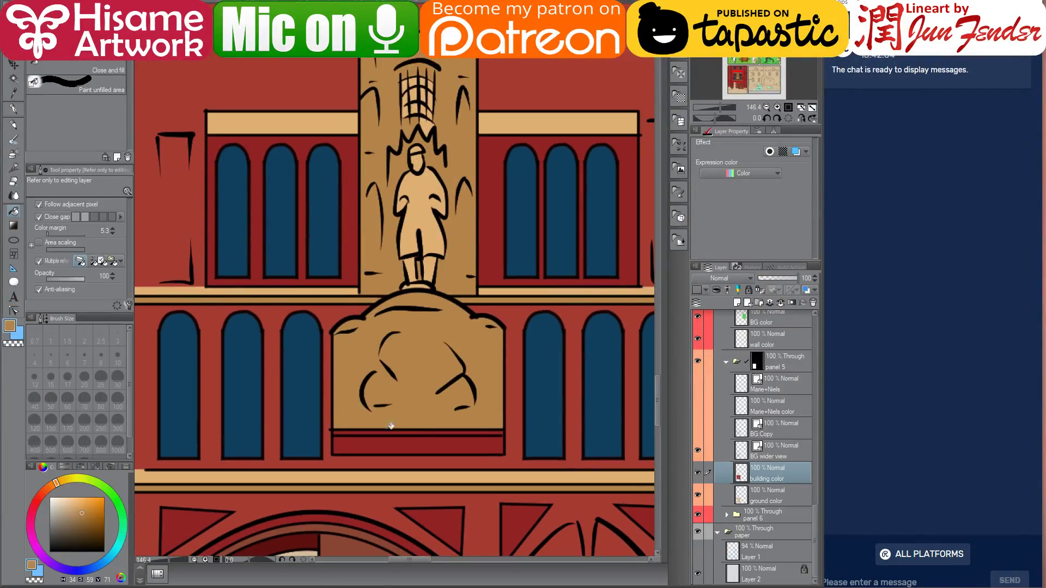
scroll(390, 426, "up", 2)
left_click(423, 157, "alt")
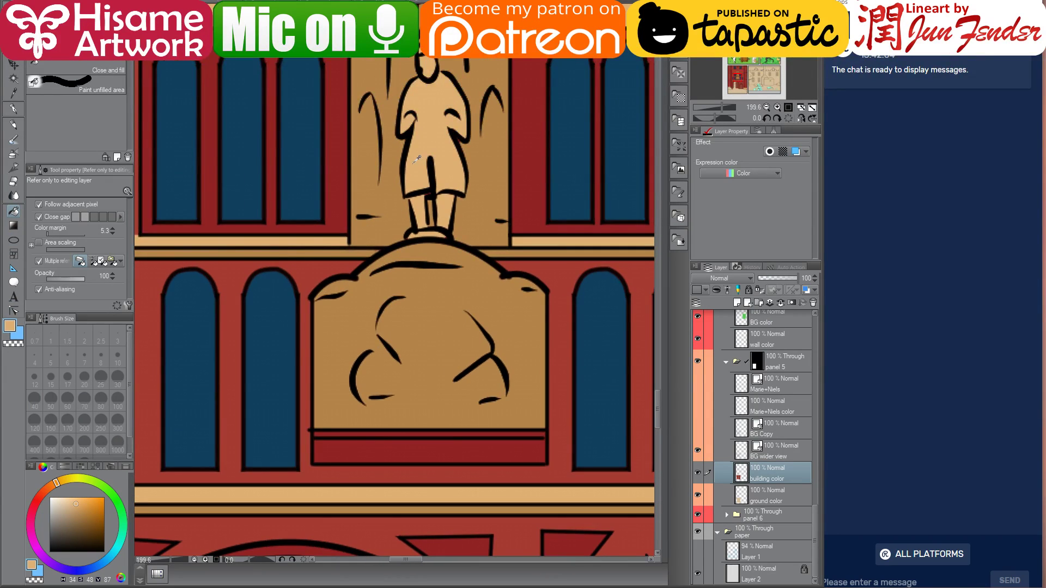
left_click(359, 431)
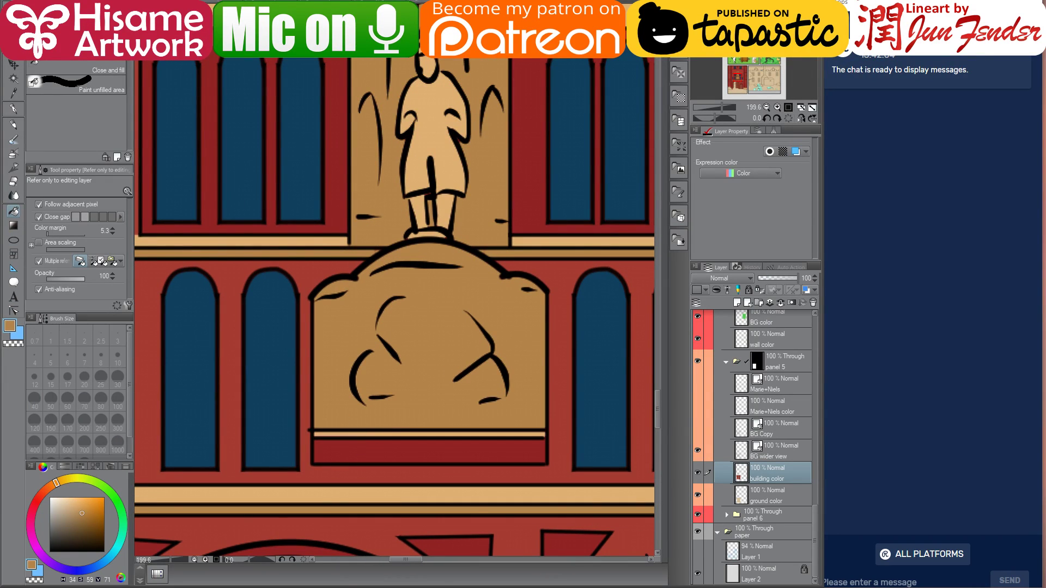
- Compare with the reference again and fill the base panel under the thin strip with darker tan, replacing it with light tan
key("alt+Tab")
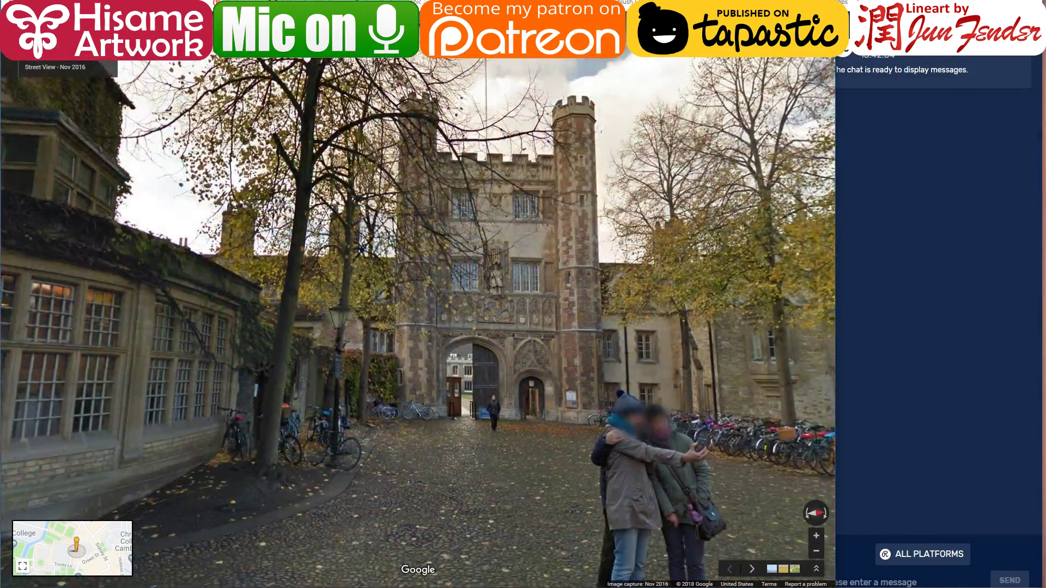
key("alt+Tab")
left_click(389, 446)
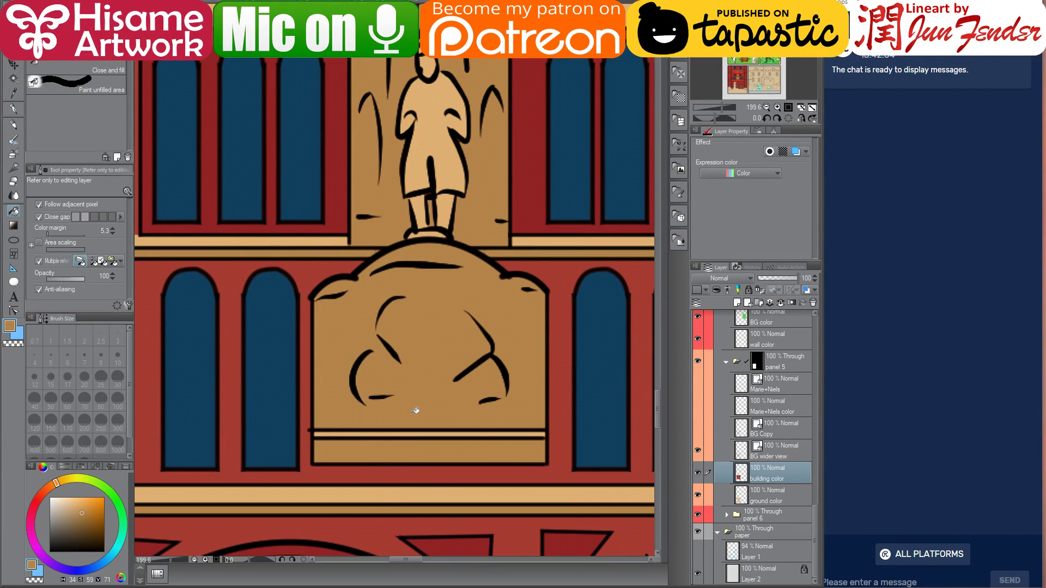
left_click(408, 451)
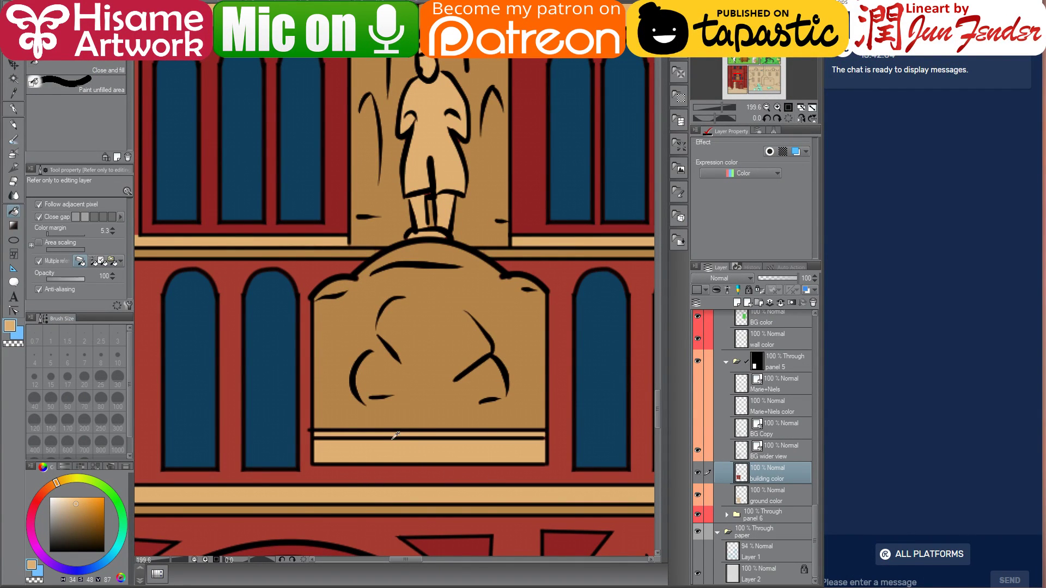
- Fill the lower and upper ledges of the gatehouse's right tower with tan
scroll(399, 448, "down", 2)
scroll(399, 448, "down", 1)
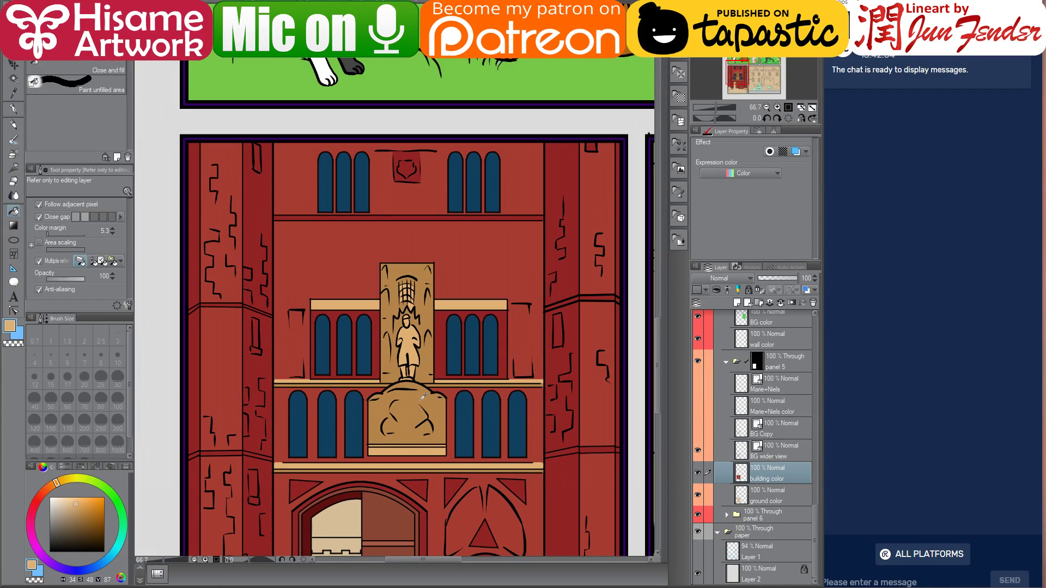
scroll(410, 371, "down", 2)
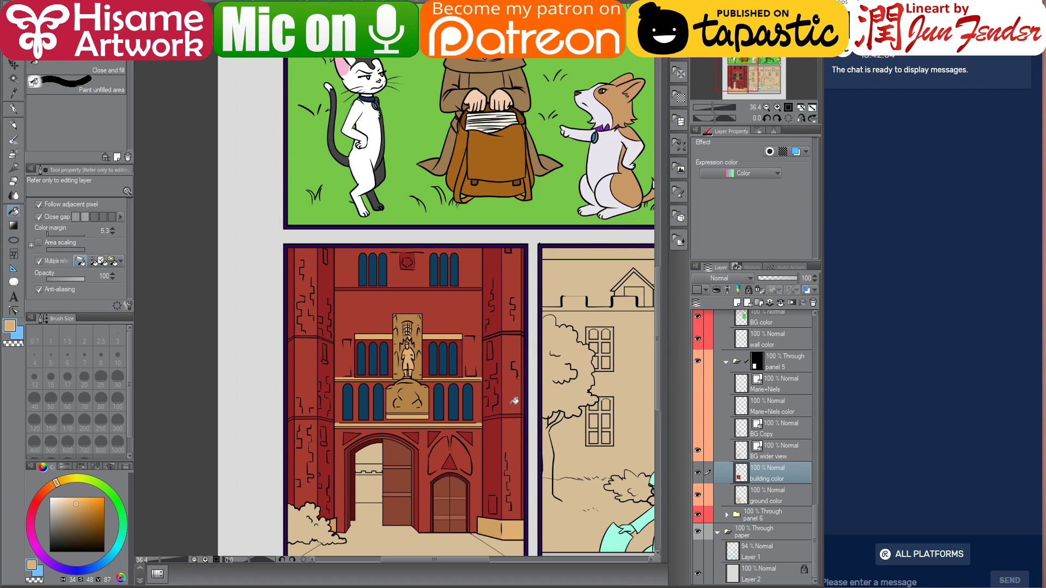
scroll(470, 544, "up", 1)
scroll(574, 428, "up", 1)
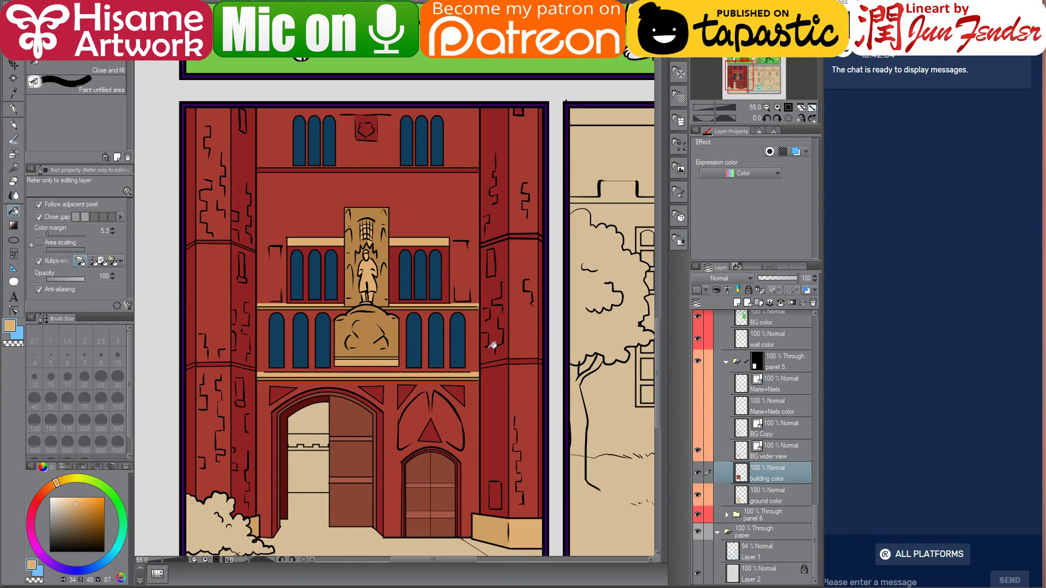
left_click(503, 361)
left_click_drag(441, 248, 492, 248)
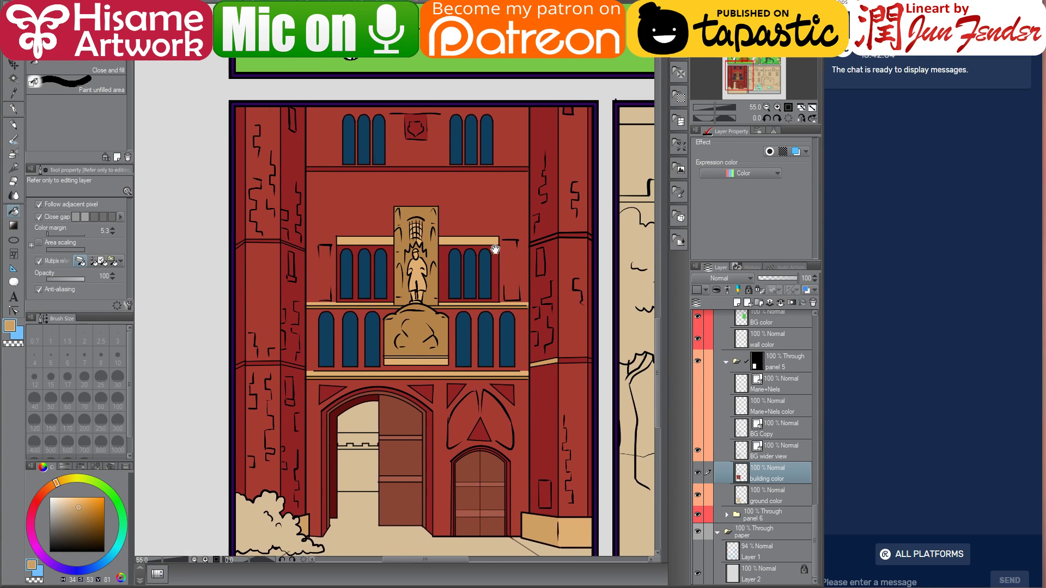
left_click(559, 234)
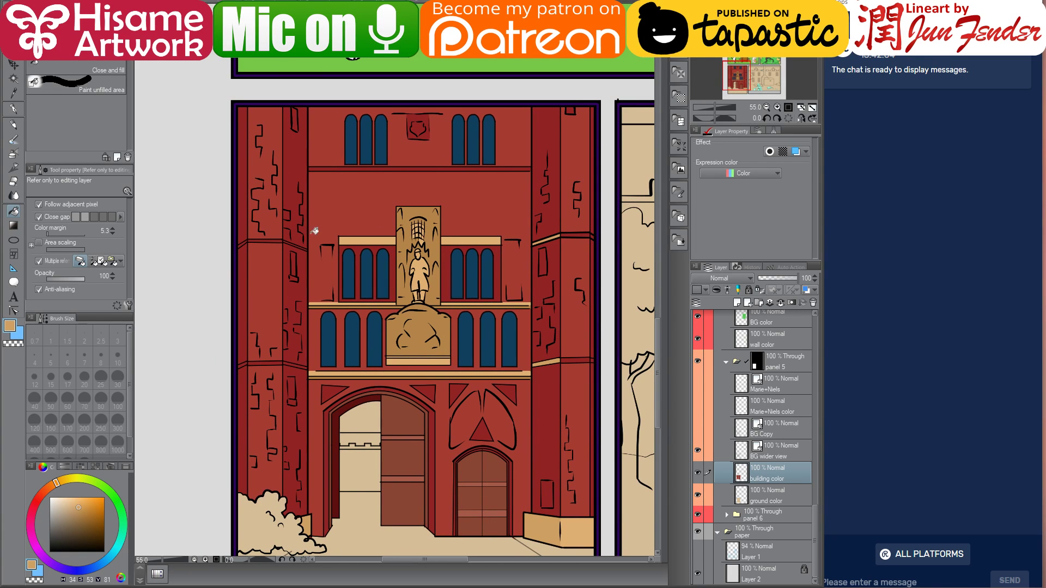
- Fill the front section of the right tower's lower ledge with light tan and shade the tower ledges' side sections with darker tan
left_click(294, 242)
left_click(288, 361)
left_click(512, 368, "alt")
left_click(571, 357)
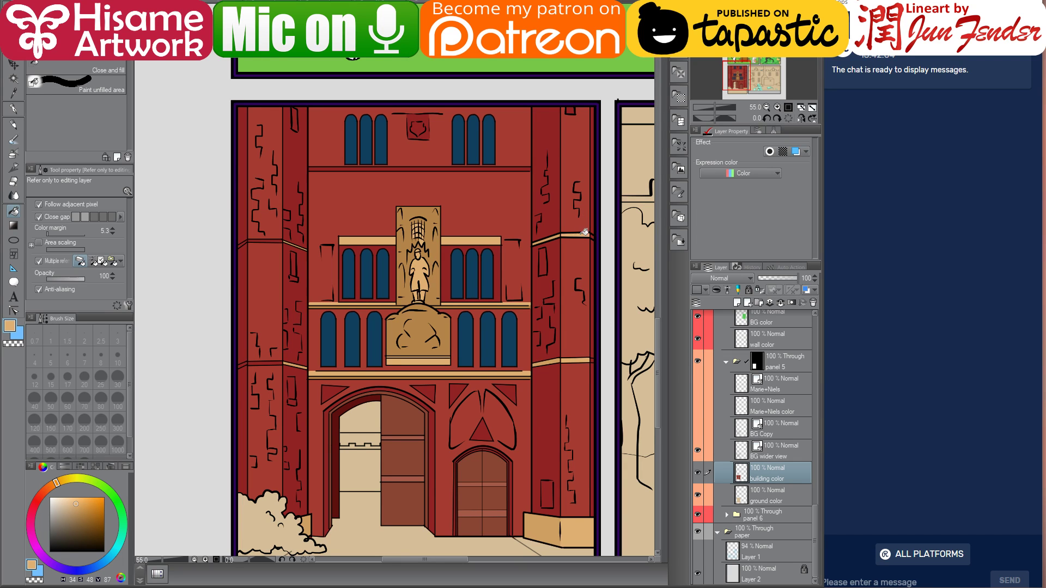
left_click(568, 336, "alt")
left_click(554, 360)
left_click(243, 243)
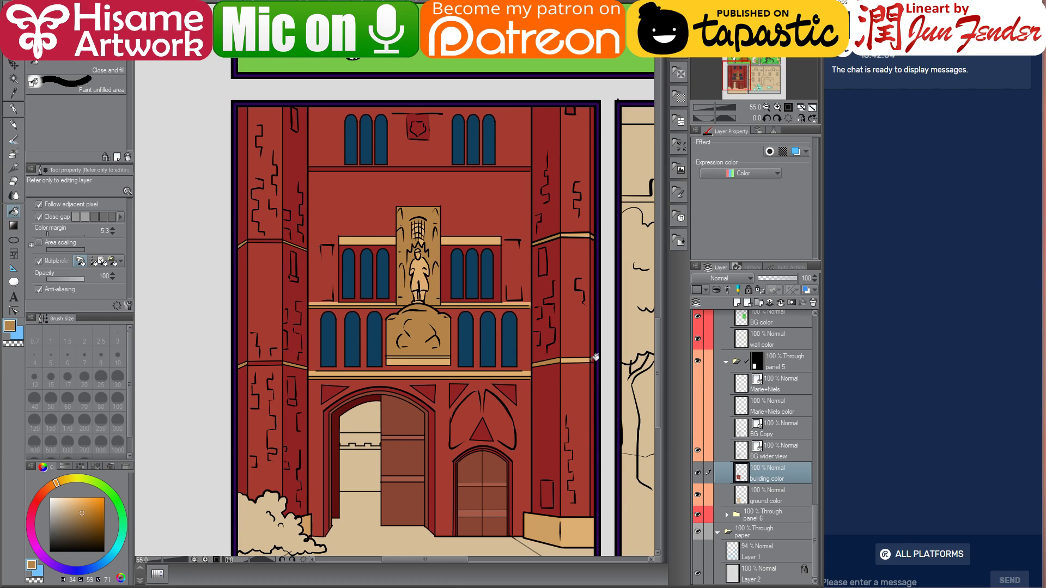
- Sample the light tan and fill the front sections of the left tower's upper and lower ledges
left_click(583, 357, "alt")
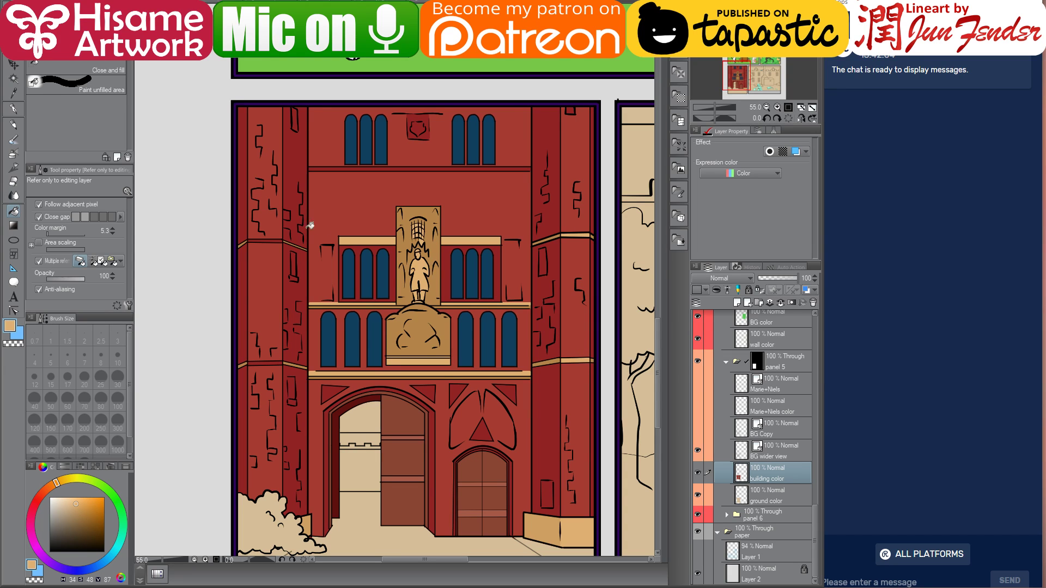
left_click(276, 240)
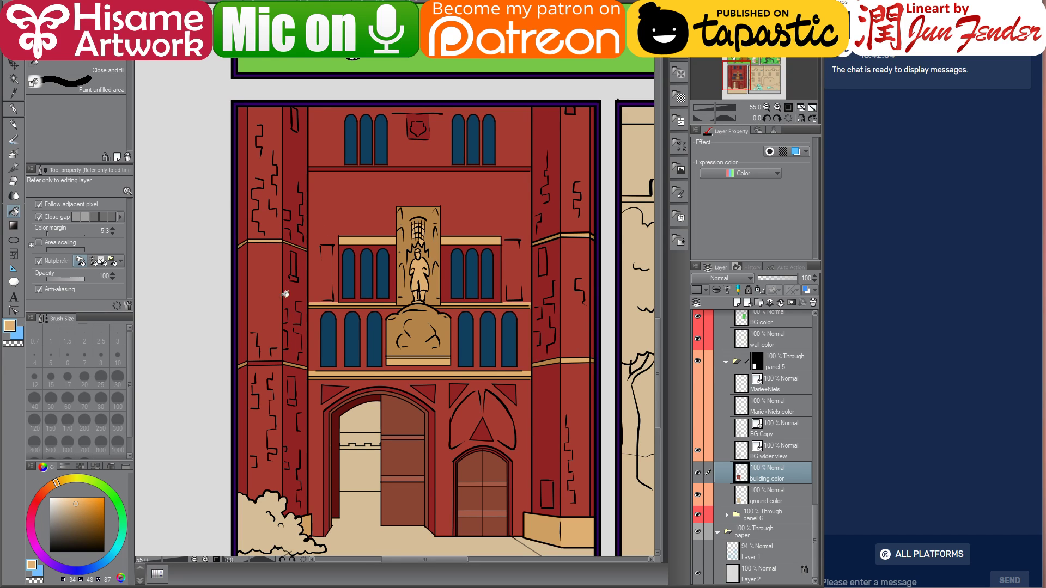
left_click(276, 361)
left_click_drag(537, 364, 517, 351)
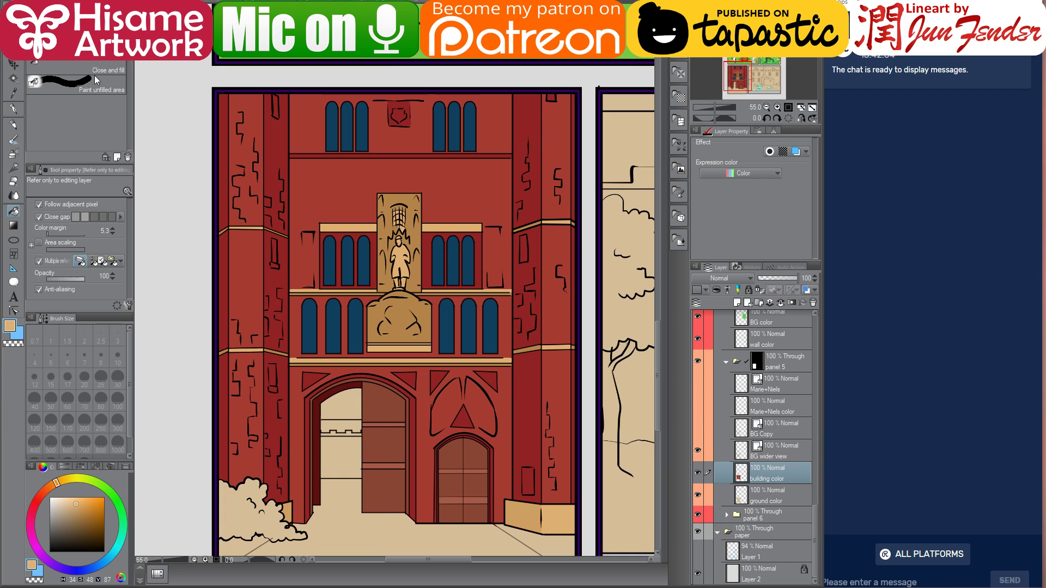
- Set the G-pen to size 20 and paint two vertical light tan strips up the full height of the right tower's front face
left_click(14, 109)
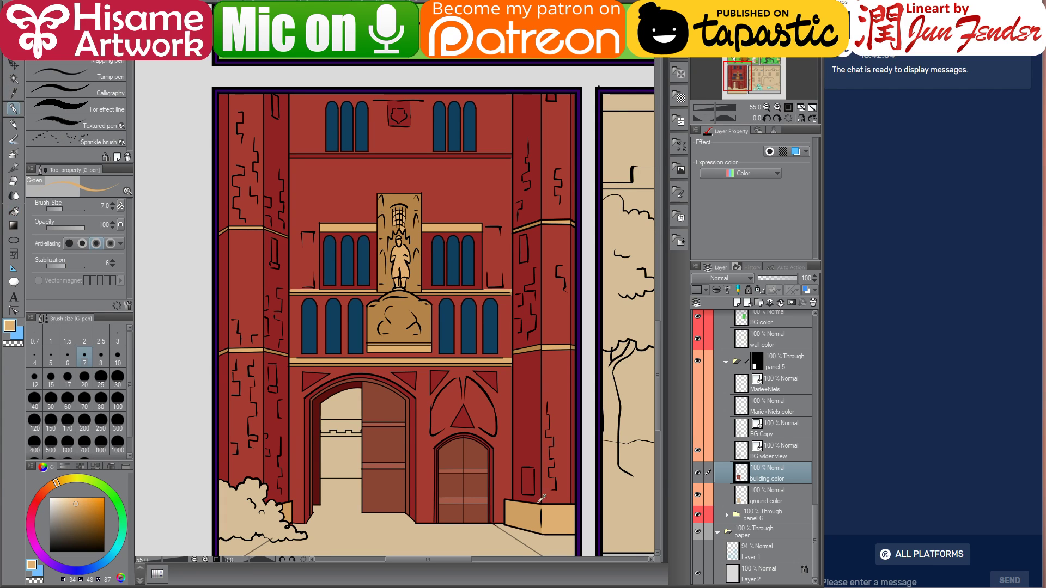
key("bracketright")
key("bracketright")
key("bracketright")
key("bracketright")
key("bracketright")
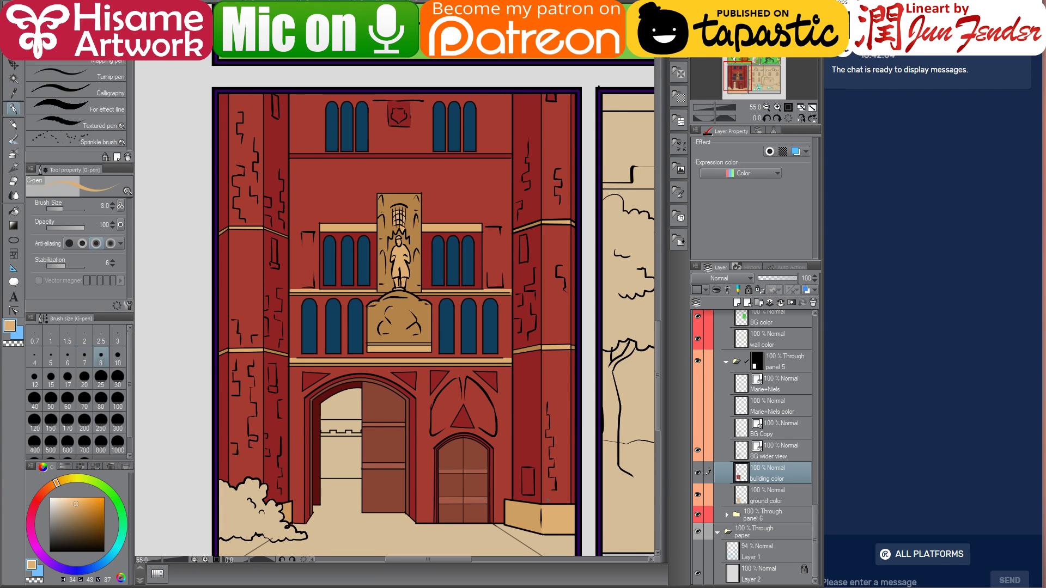
key("bracketright")
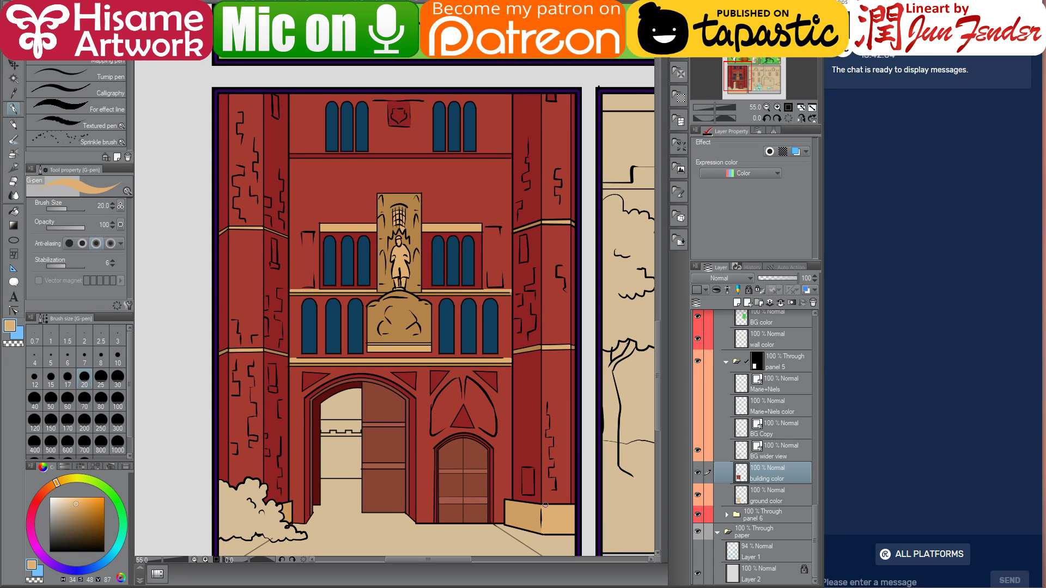
left_click_drag(545, 504, 544, 95)
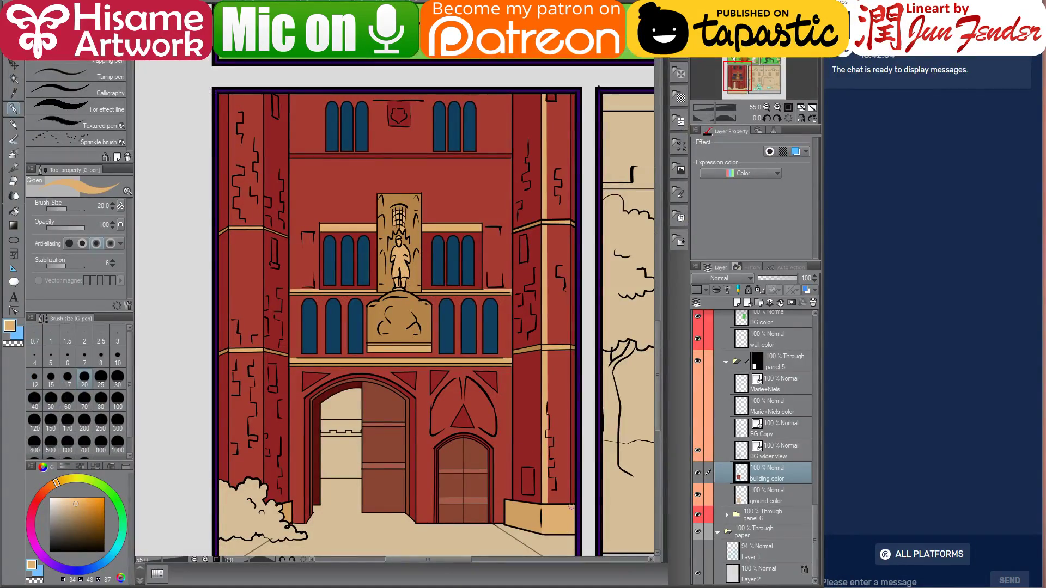
mouse_move(569, 505)
left_mouse_down()
mouse_move(567, 77)
mouse_move(568, 90)
left_mouse_up()
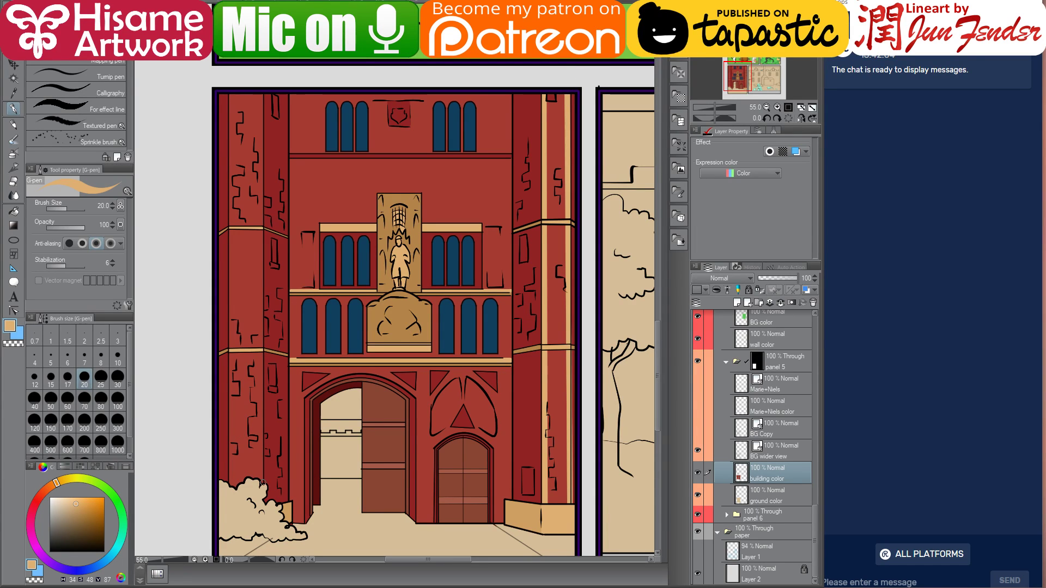
- Paint two vertical light tan strips up the left tower's front face and add a darker tan strip beside each
mouse_move(263, 483)
left_mouse_down()
mouse_move(266, 67)
mouse_move(264, 91)
left_mouse_up()
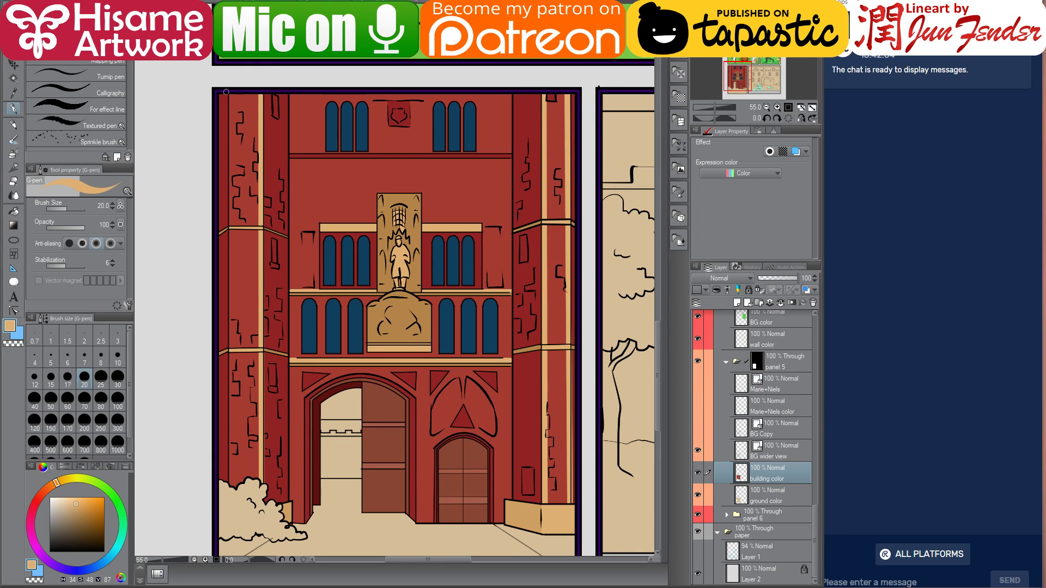
left_click_drag(231, 485, 231, 96)
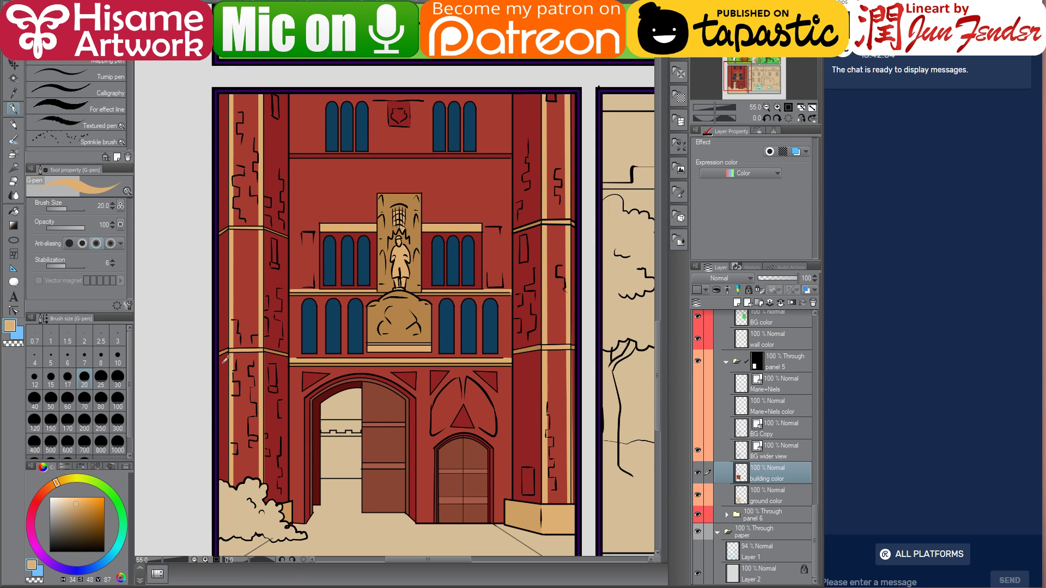
scroll(229, 382, "up", 1)
left_click_drag(221, 286, 412, 317)
scroll(412, 317, "down", 1)
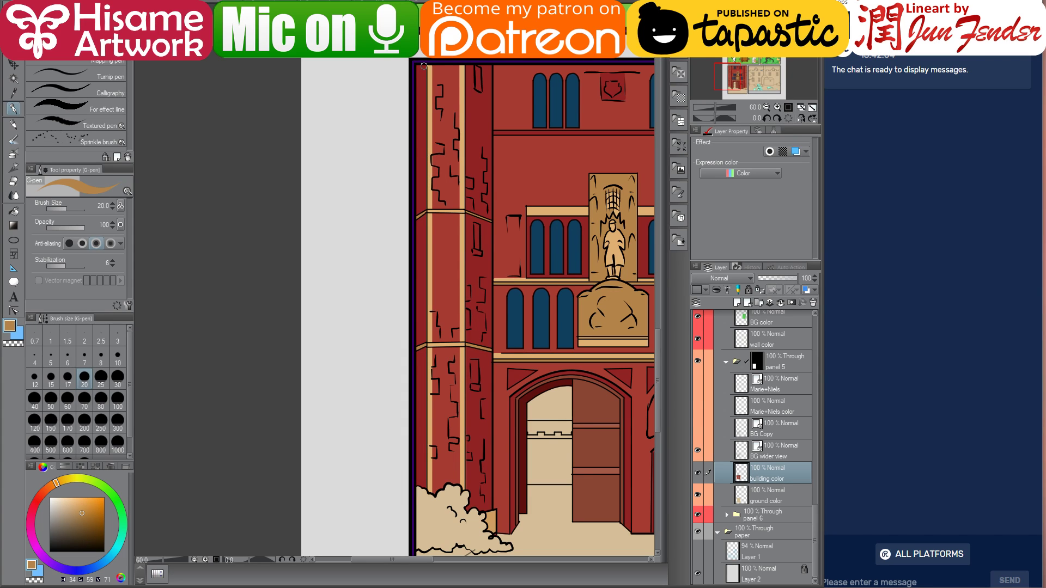
left_click_drag(424, 66, 424, 486)
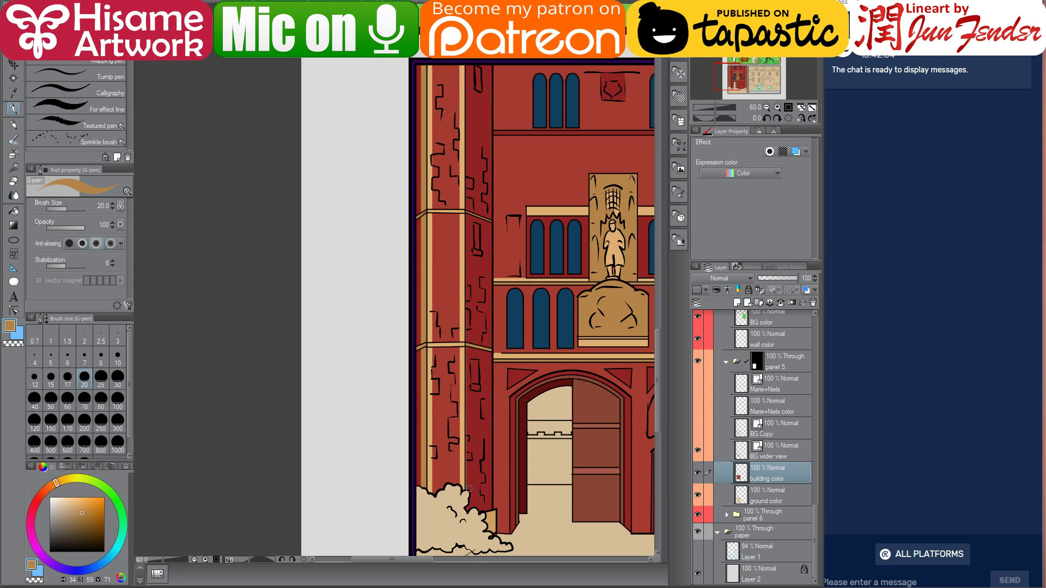
left_click_drag(467, 509, 467, 60)
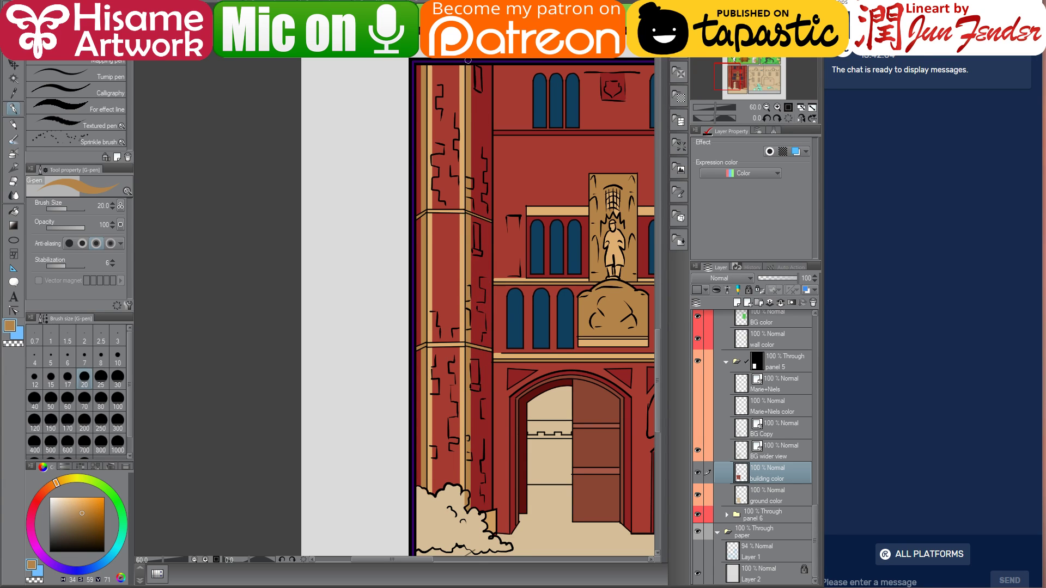
- Sample a slightly darker tan and paint a straight vertical strip beside each light strip on the right tower
mouse_move(523, 310)
left_mouse_down()
mouse_move(322, 334)
mouse_move(297, 311)
left_mouse_up()
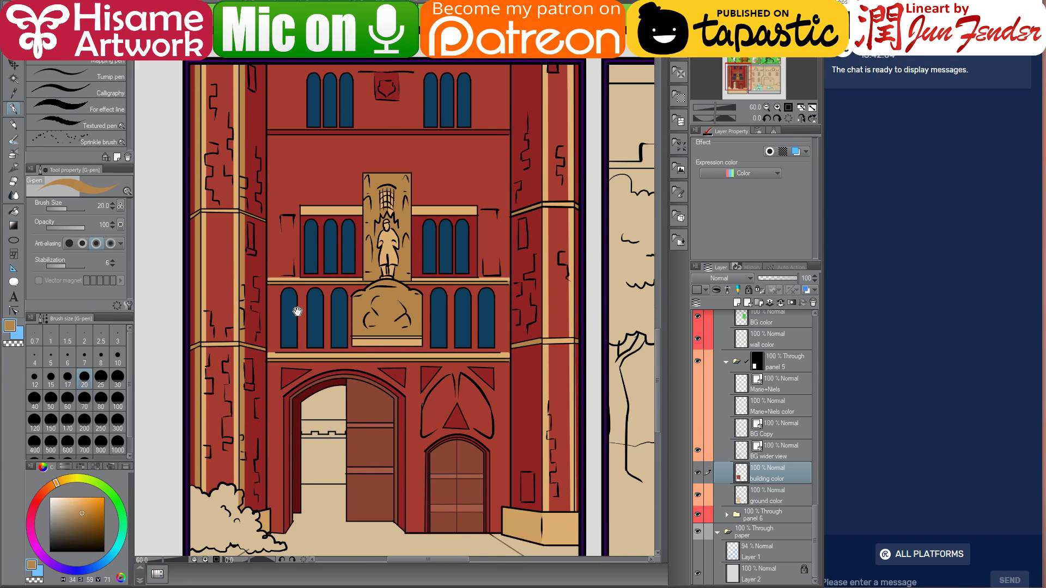
left_click(542, 510, "alt")
left_click(540, 513)
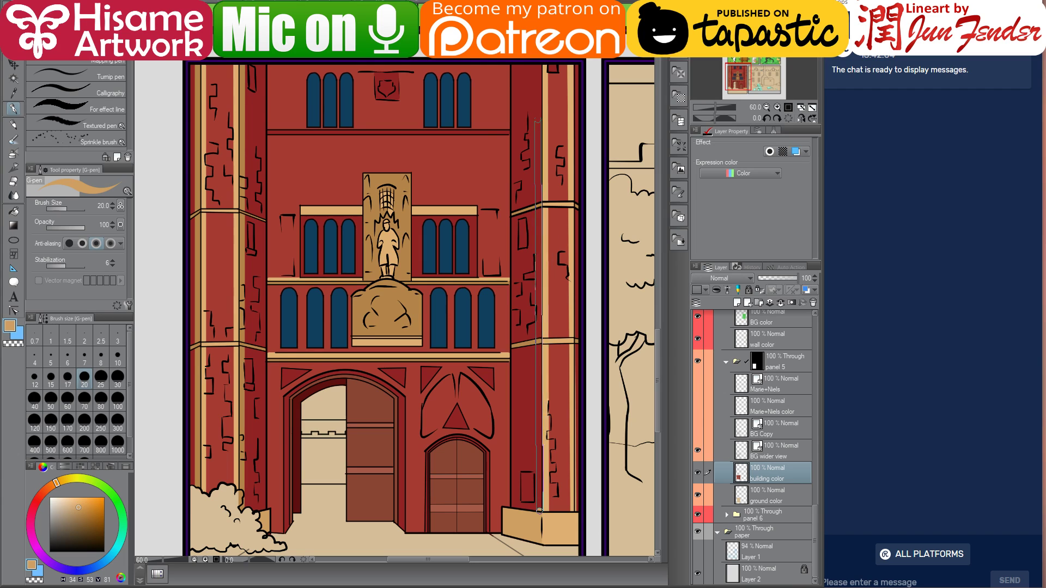
left_click(540, 58, "shift")
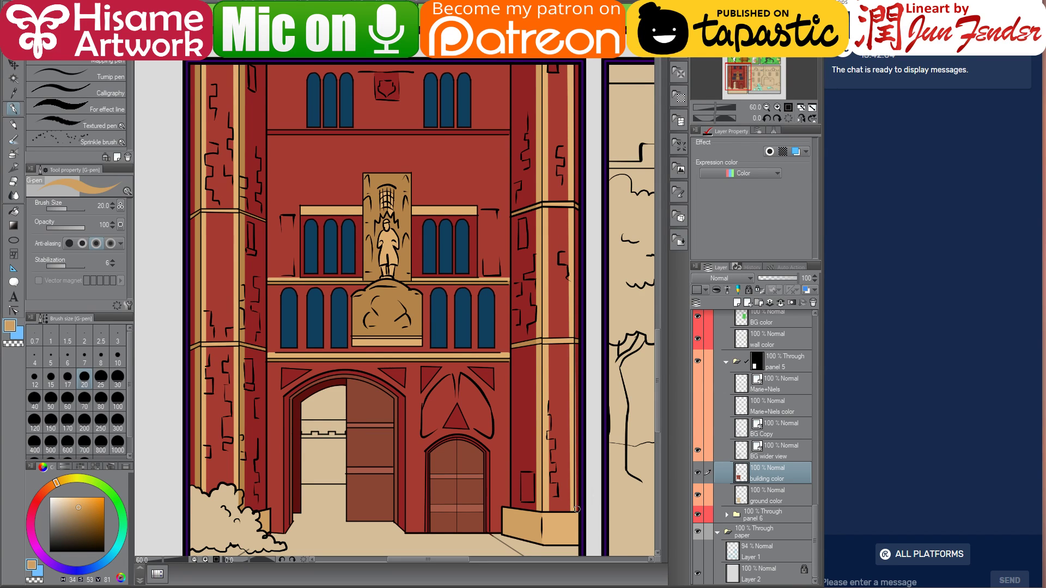
left_click(577, 510)
left_click(578, 62, "shift")
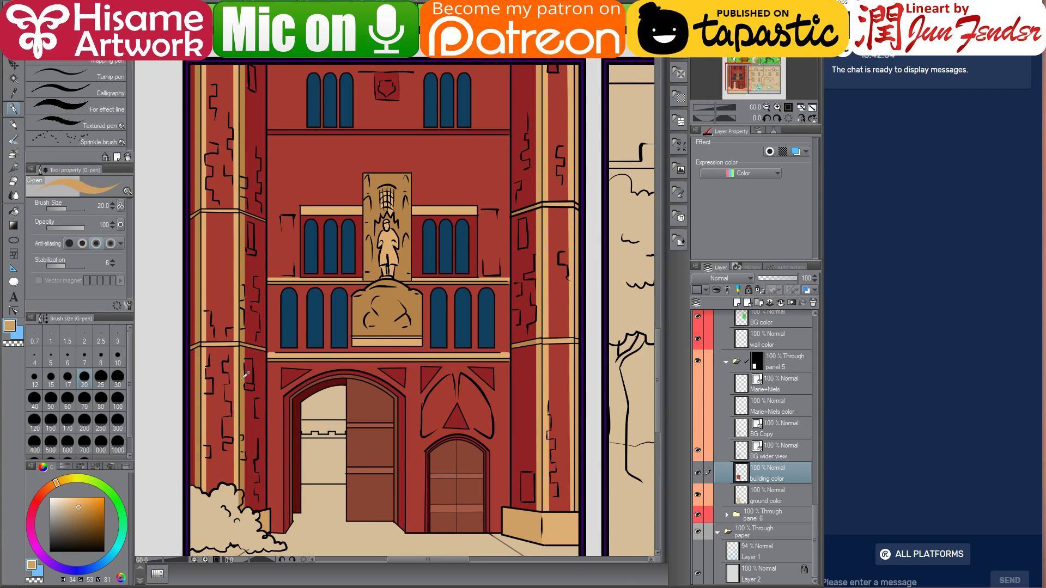
scroll(246, 375, "down", 1)
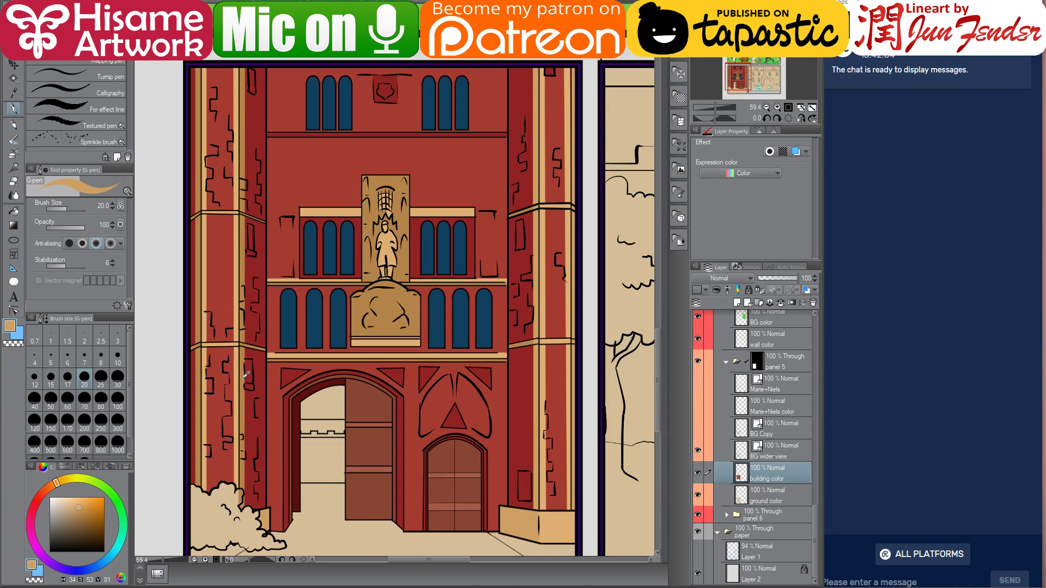
left_click(244, 390, "alt")
left_click(575, 508, "shift")
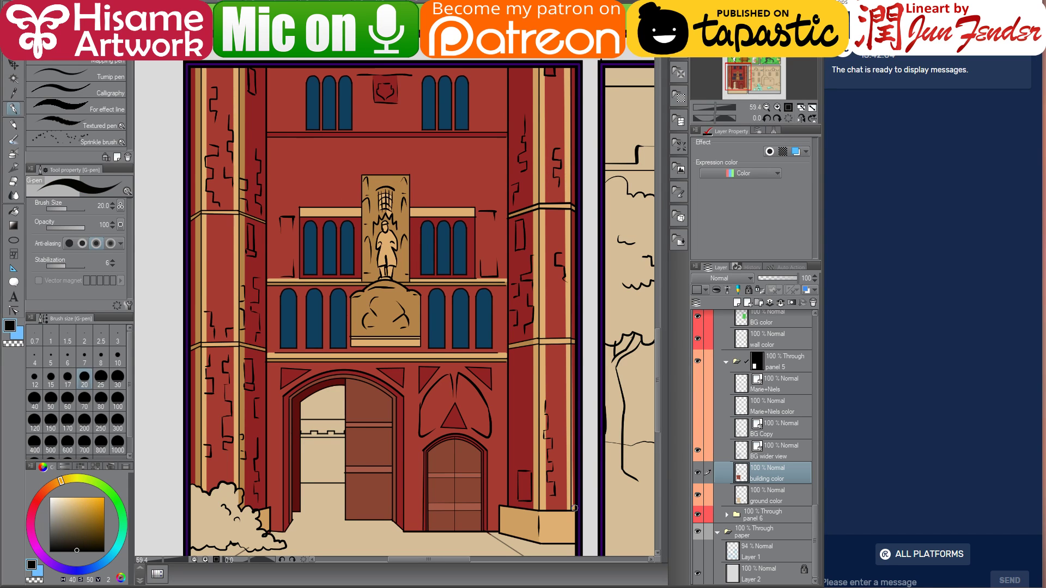
key("ctrl+z")
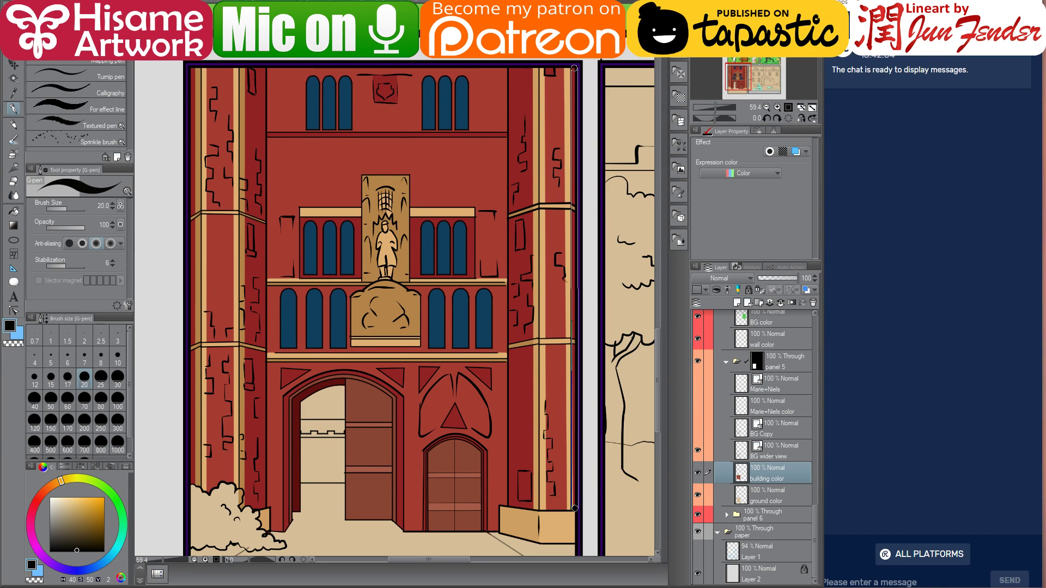
left_click(574, 66, "shift")
key("ctrl+z")
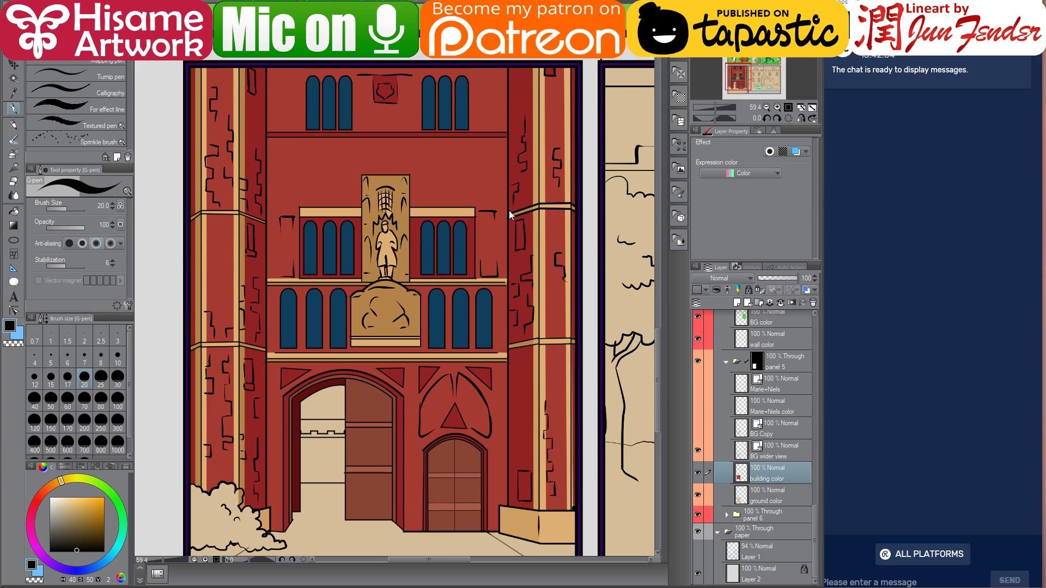
- Sample the darker tan and paint a straight vertical strip down the outer edge of the right tower
left_click(246, 417, "alt")
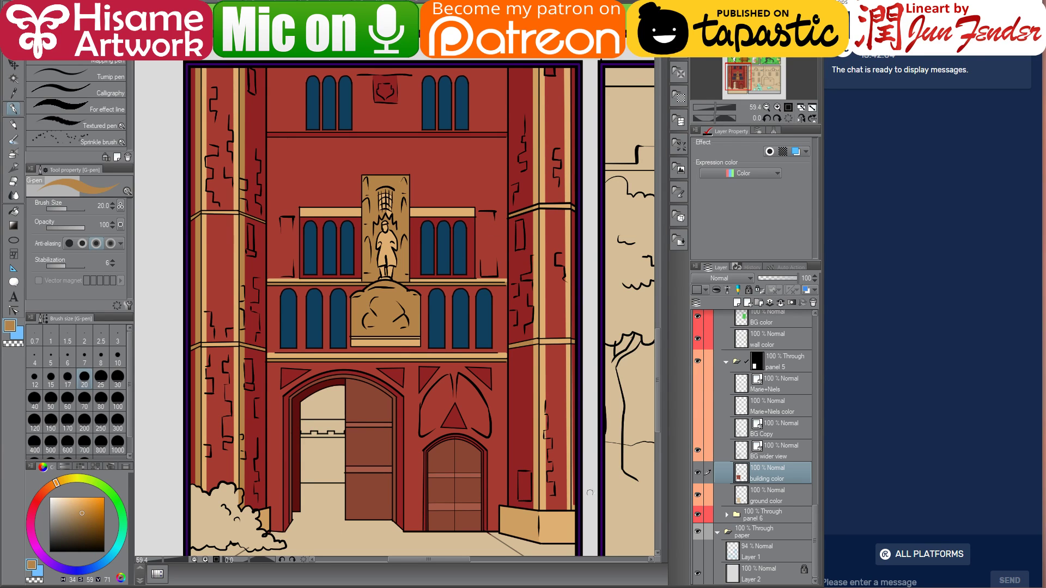
left_click(574, 63, "shift")
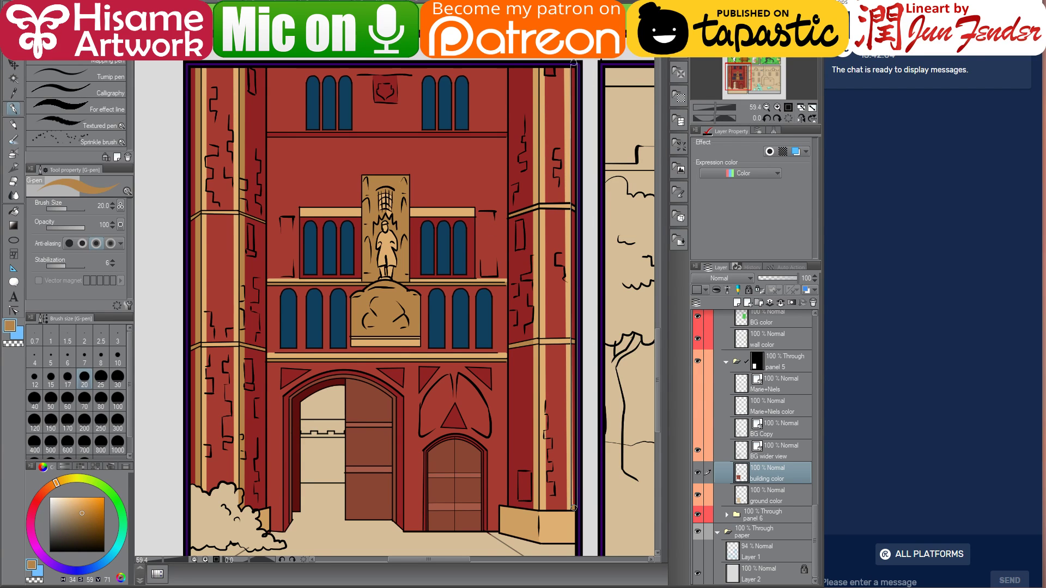
mouse_move(416, 231)
left_mouse_down()
mouse_move(450, 235)
mouse_move(436, 235)
left_mouse_up()
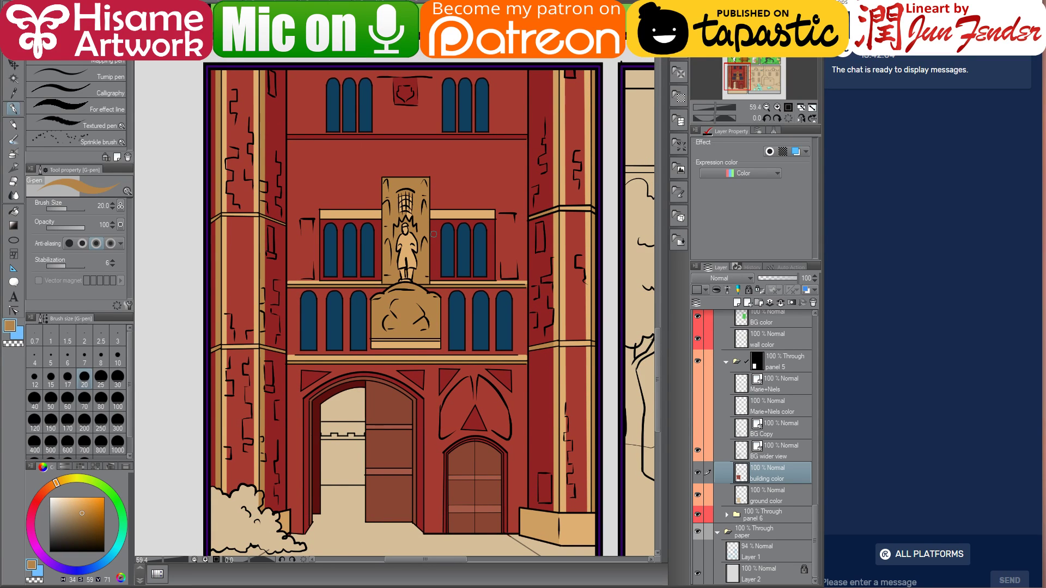
scroll(426, 224, "up", 2)
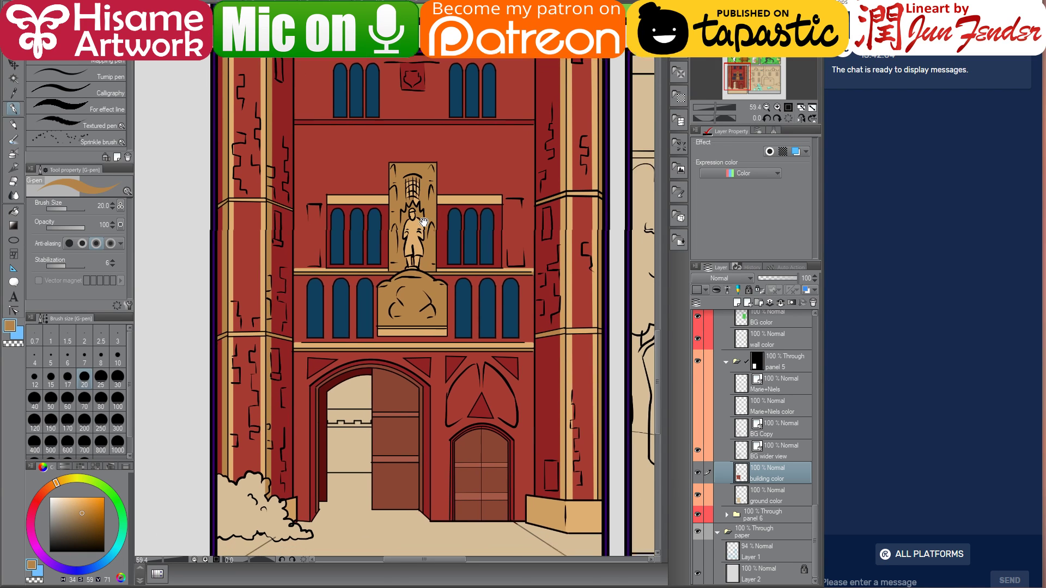
scroll(352, 186, "up", 1)
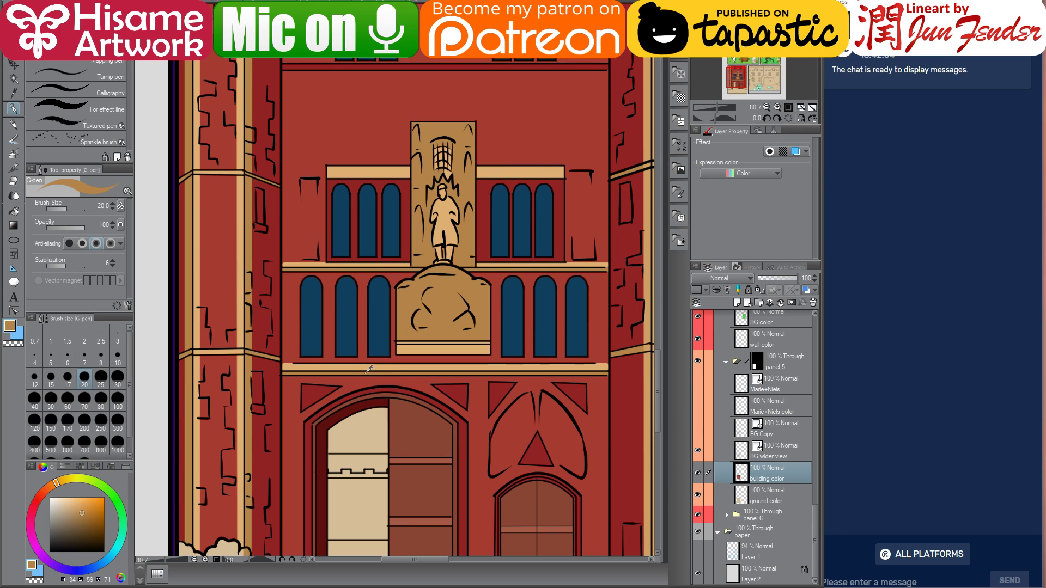
- Try to fill the left tower's inner side face with the darker tan, and undo the fill
left_click(13, 212)
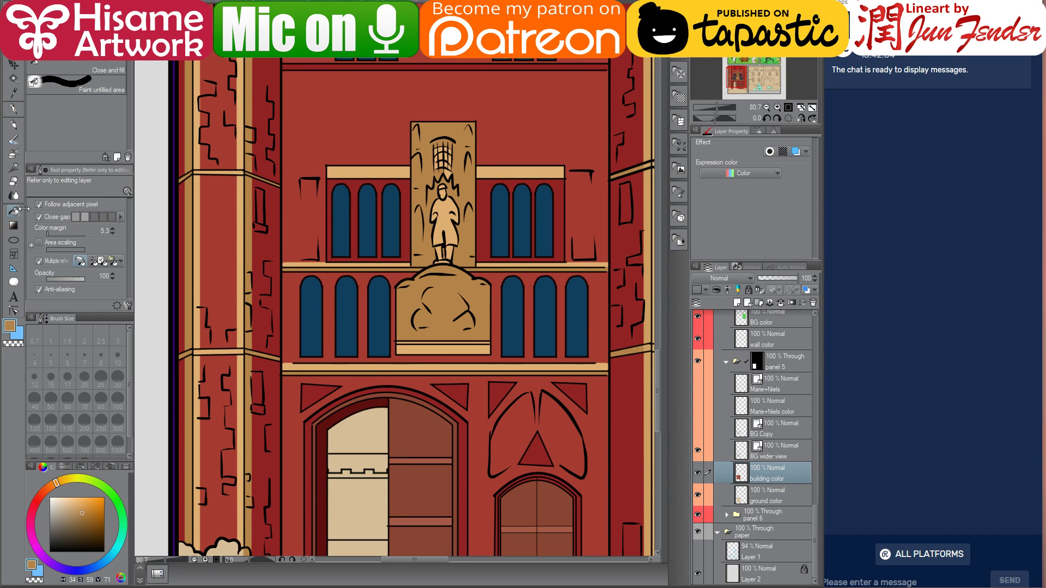
left_click(265, 228)
key("ctrl+z")
scroll(407, 261, "down", 5)
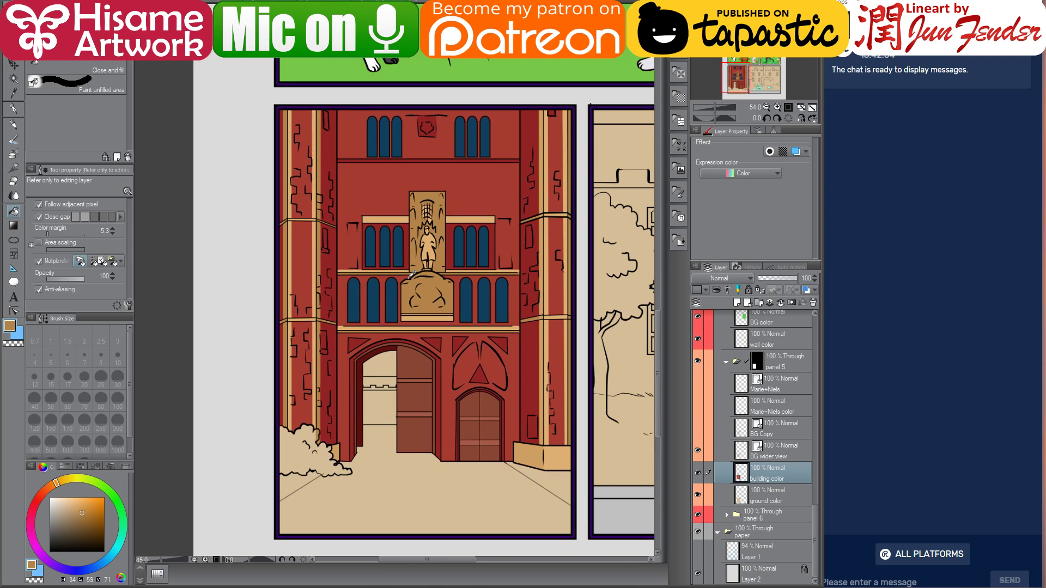
- Add a new layer above the building color layer and name it bush
left_click_drag(412, 256, 365, 261)
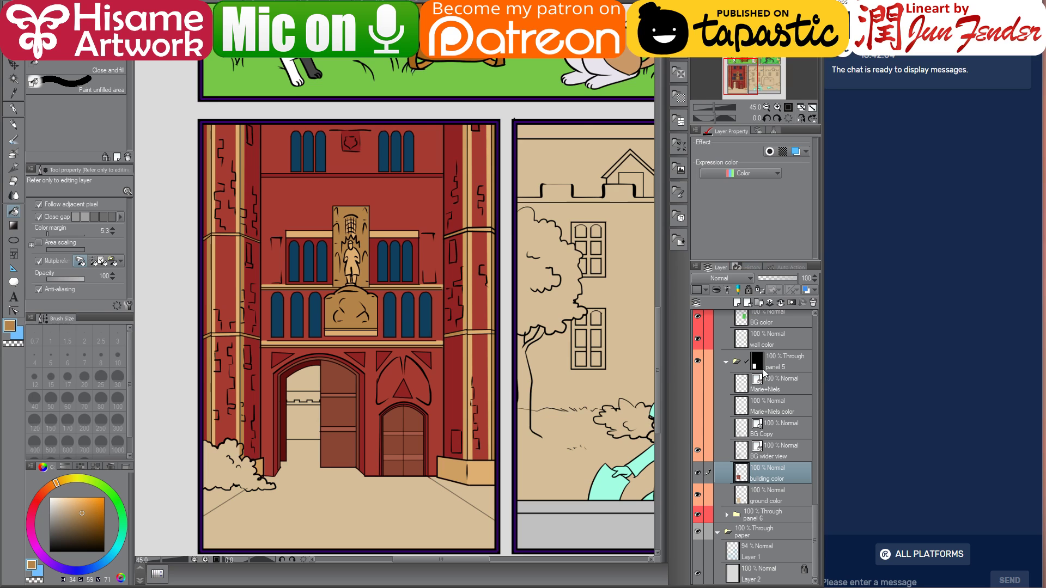
left_click(737, 303)
double_click(764, 478)
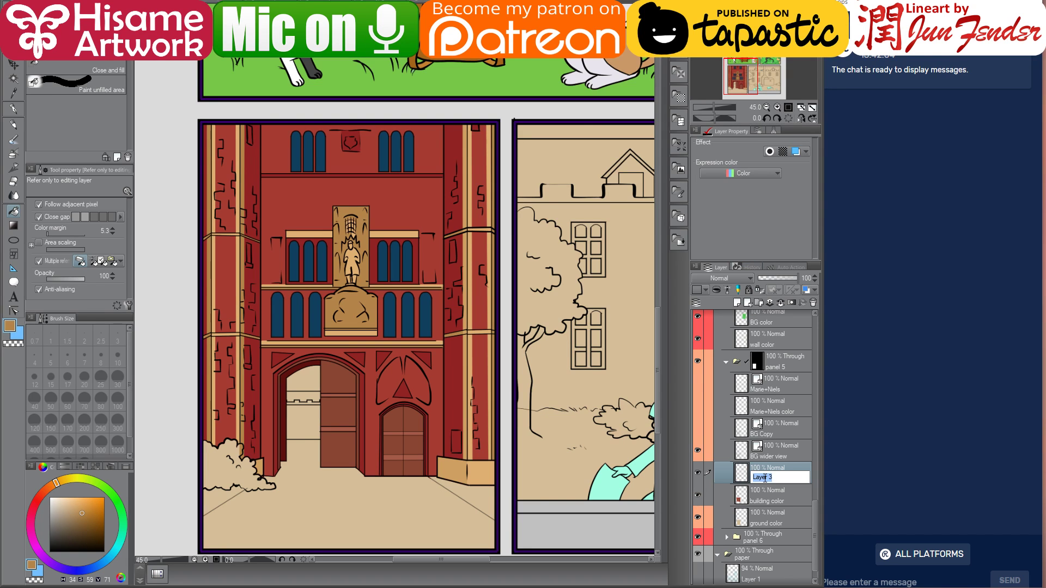
type("bush")
key("Return")
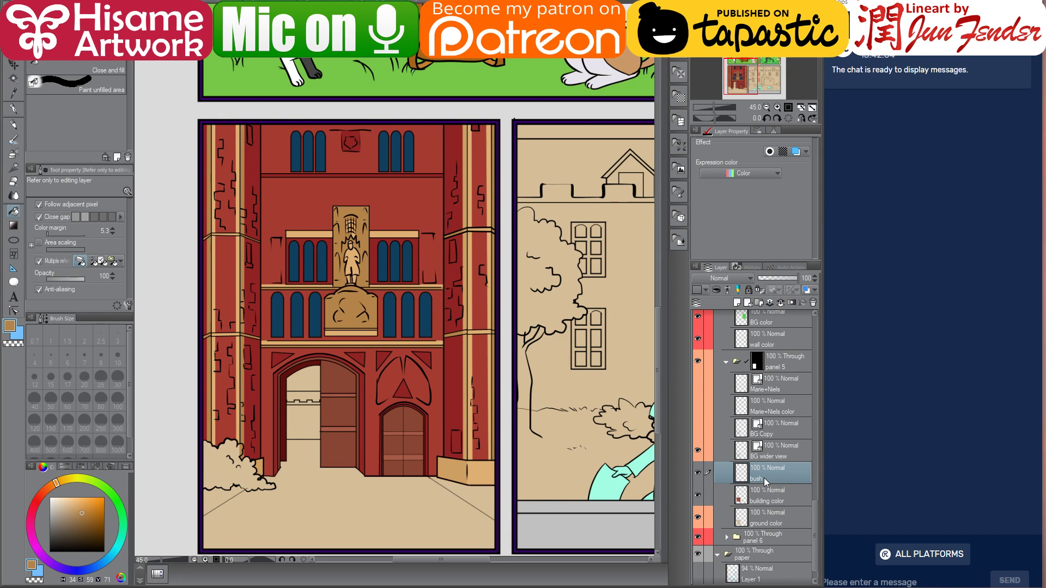
left_click(697, 472)
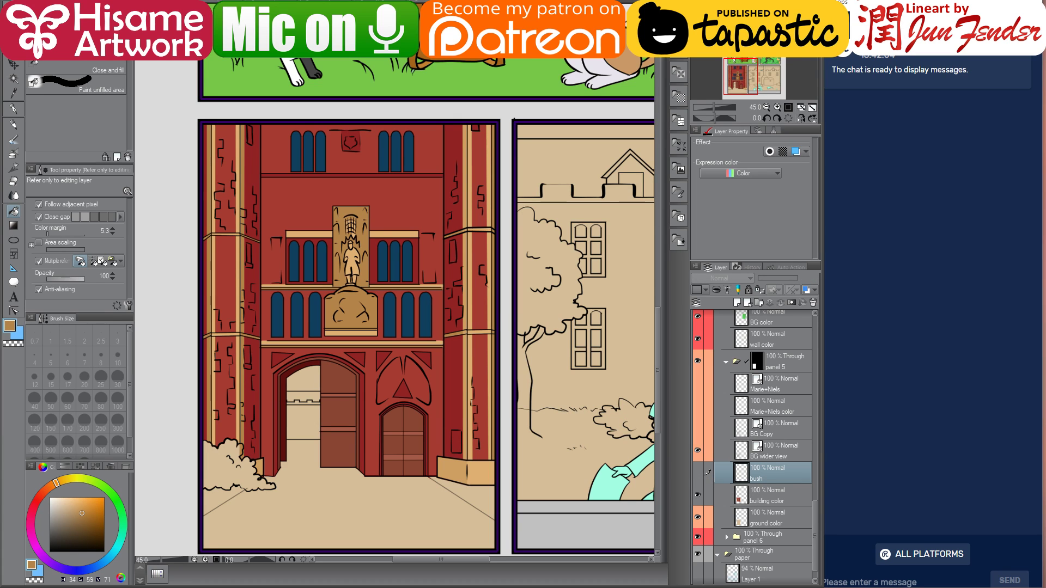
- Sample green from the other page's gate panel and fill the bush on the bush layer, hiding the building color layer during the fill
key("ctrl+Tab")
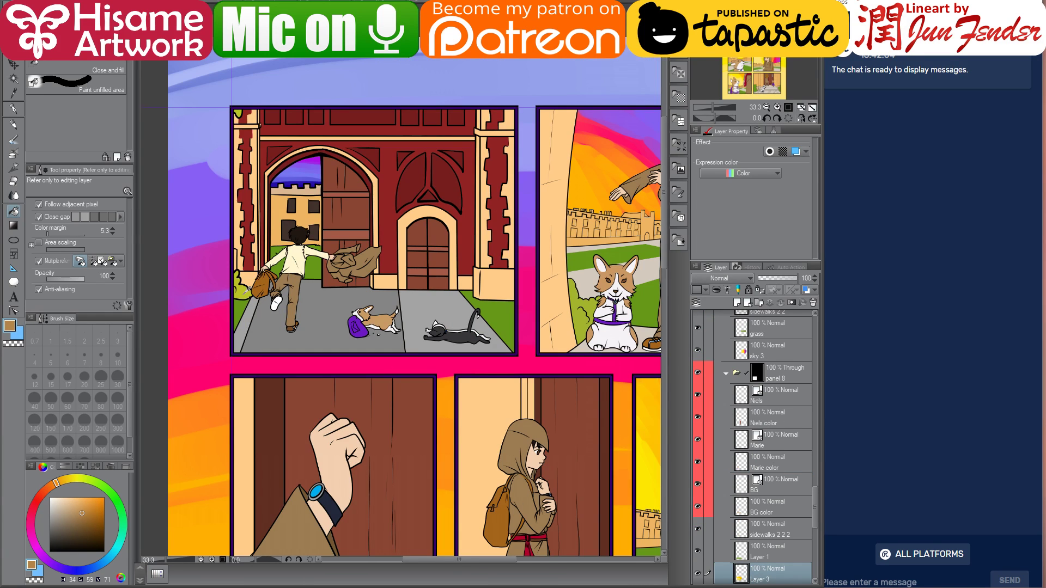
left_click(243, 300, "alt")
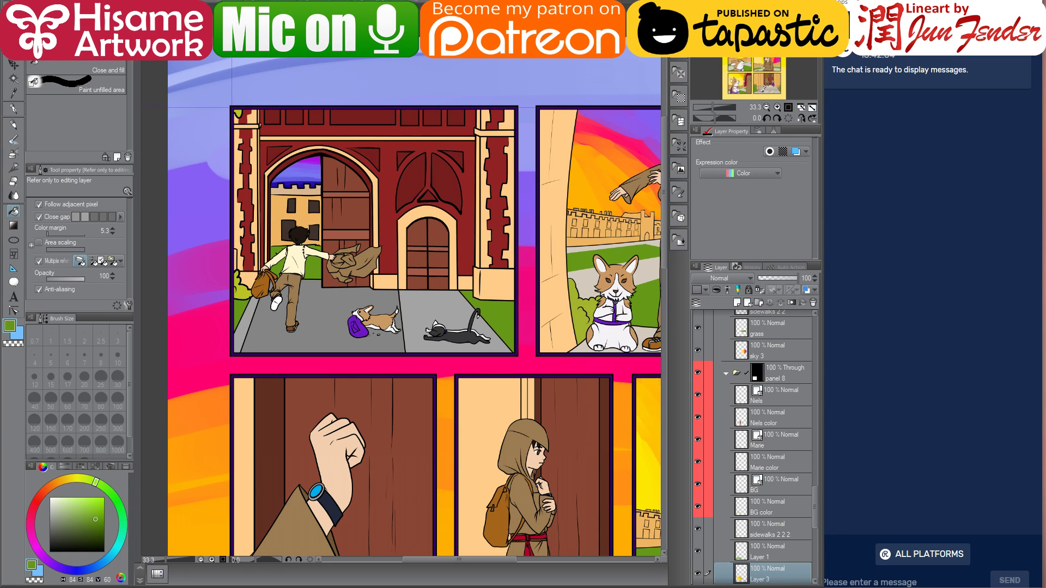
key("ctrl+Tab")
left_click_drag(258, 373, 310, 346)
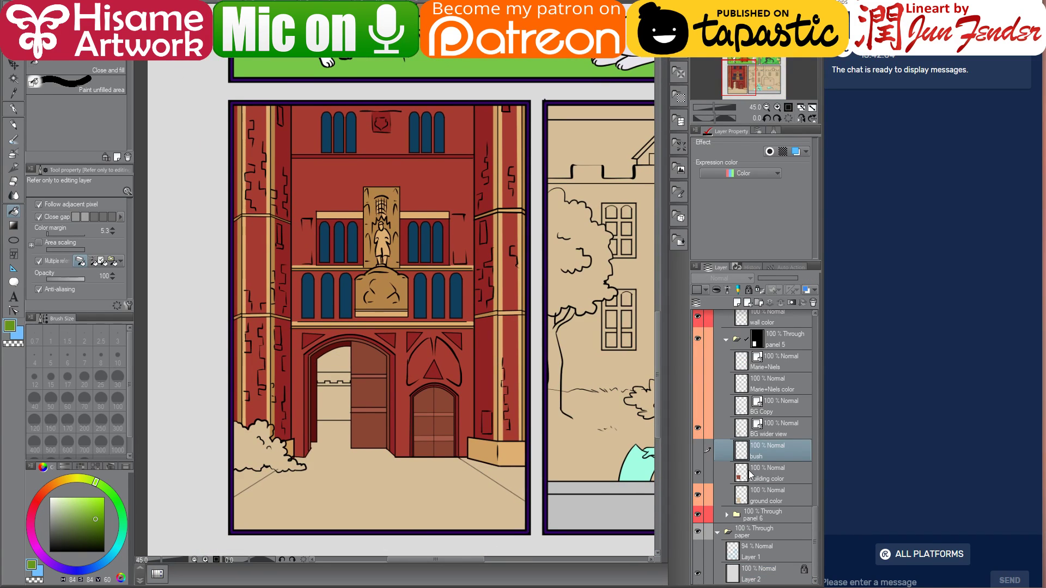
left_click(697, 473)
left_click(252, 448)
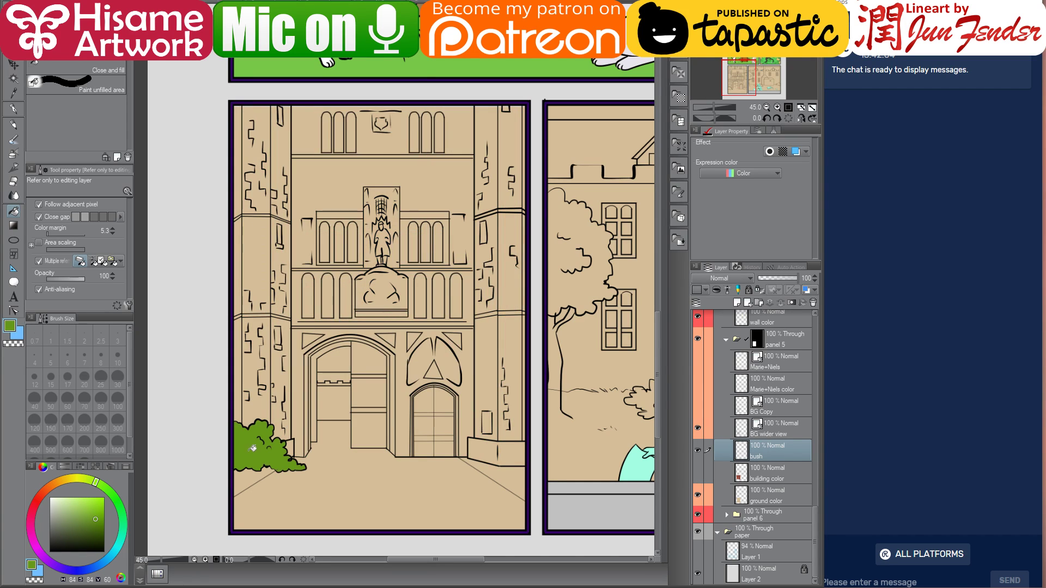
left_click(697, 473)
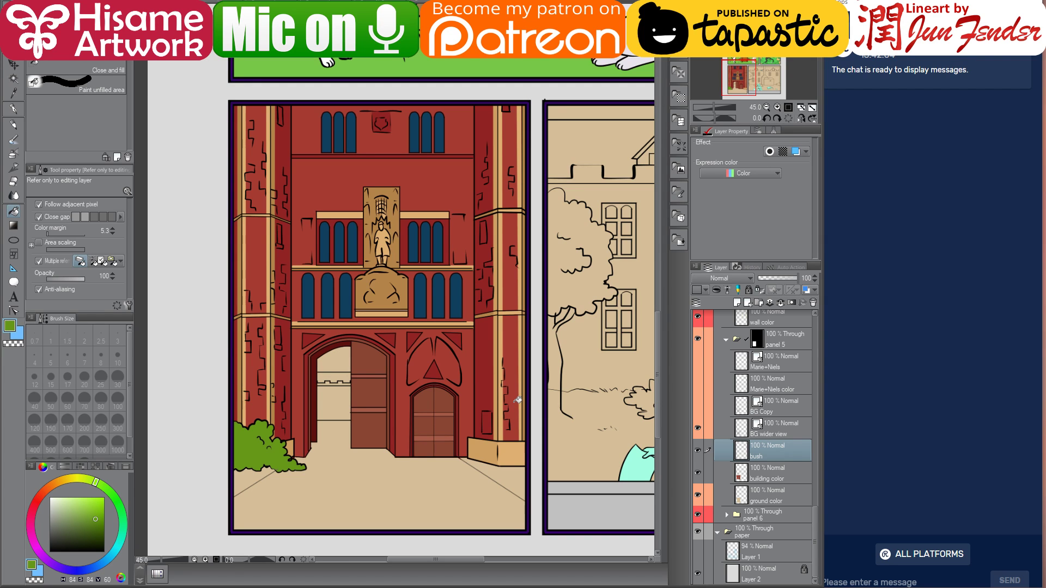
- Show the Marie+Niels and Marie+Niels color layers, and move BG Copy below the ground color layer and hide it
scroll(308, 321, "right", 1)
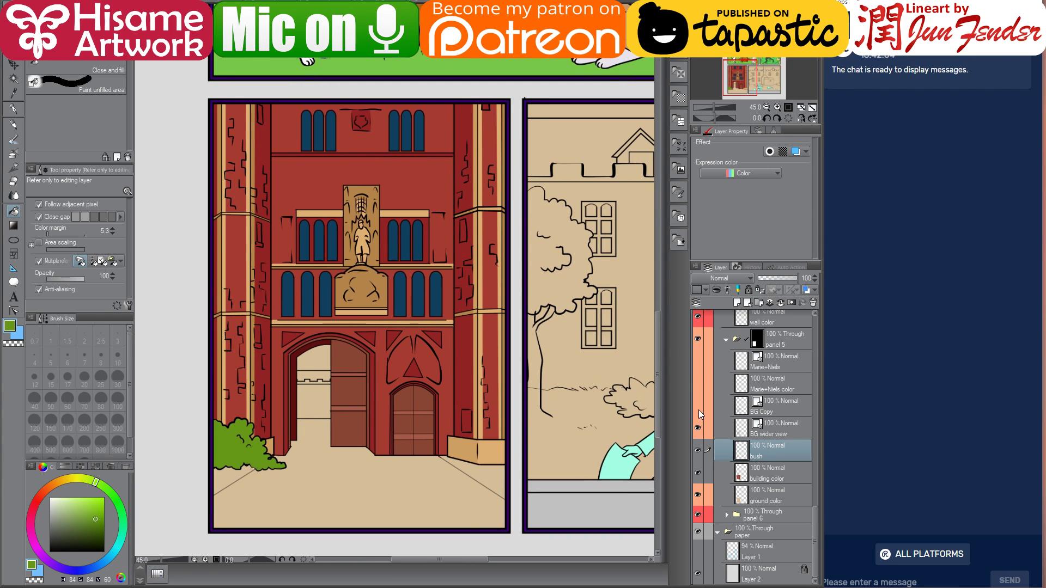
left_click_drag(702, 358, 698, 406)
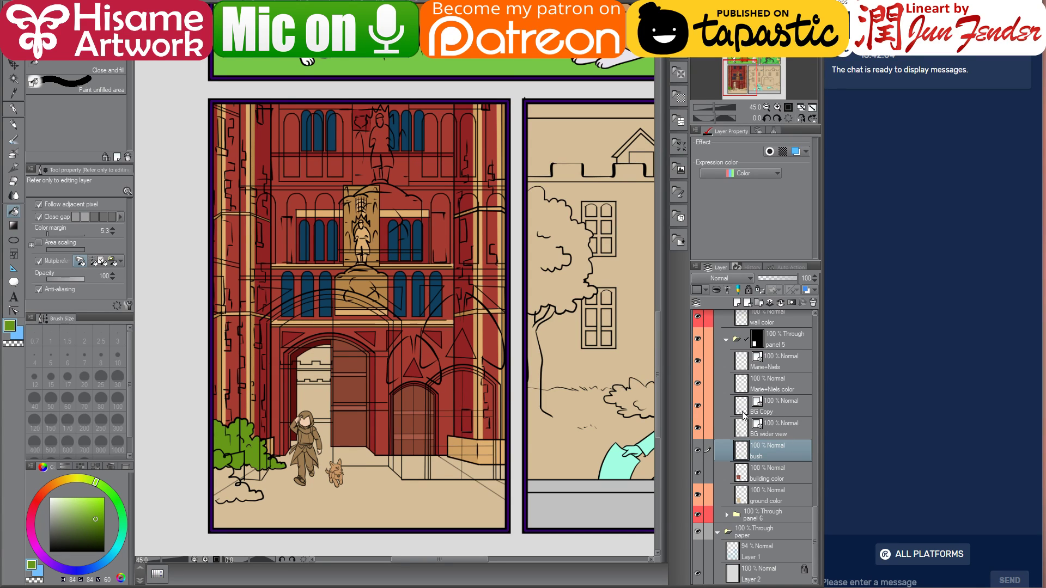
mouse_move(744, 416)
left_mouse_down()
mouse_move(787, 414)
mouse_move(778, 507)
left_mouse_up()
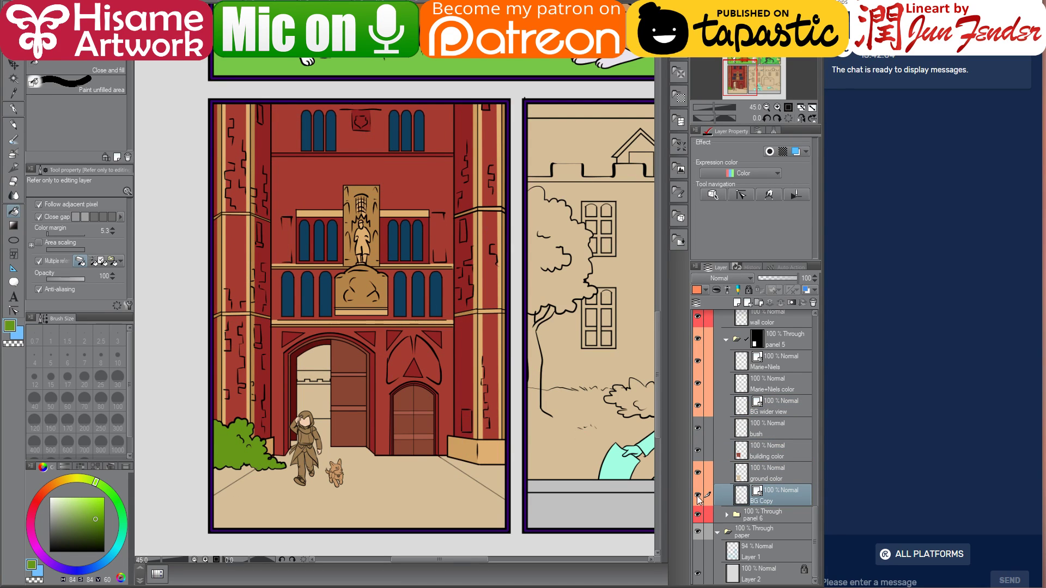
scroll(420, 399, "down", 1)
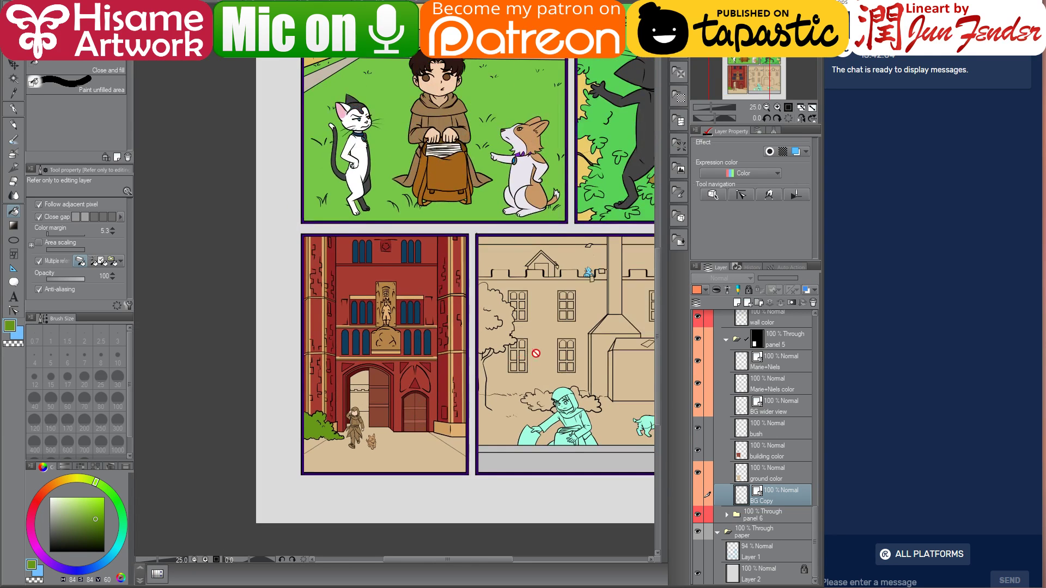
scroll(476, 388, "down", 1)
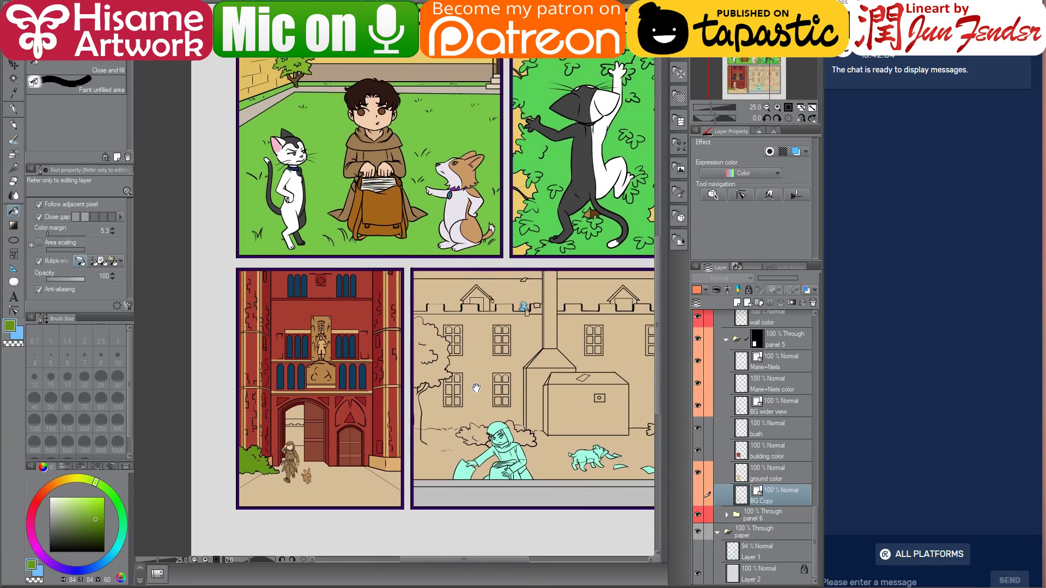
left_click(13, 65)
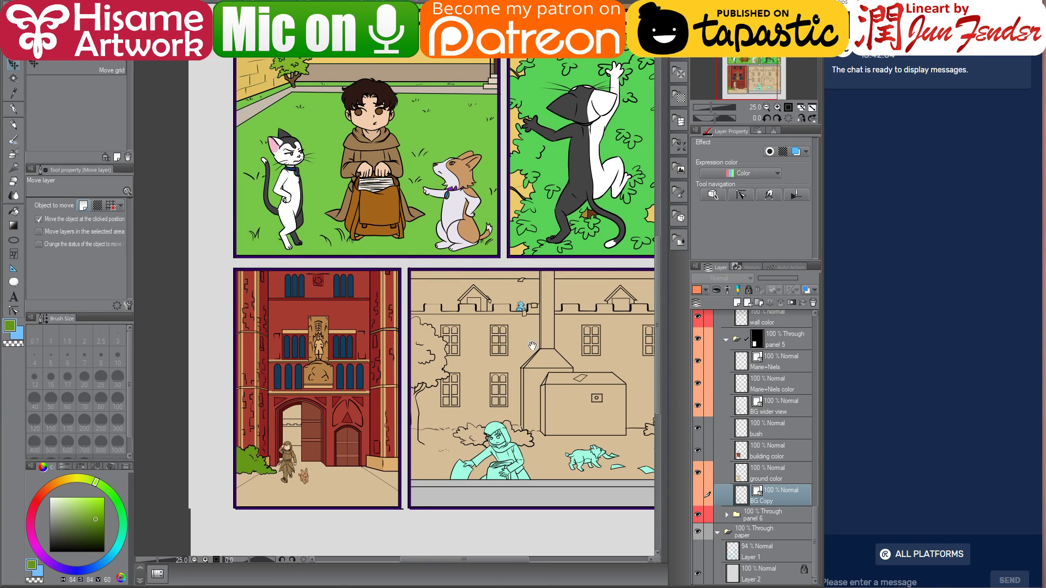
left_click_drag(554, 345, 506, 365)
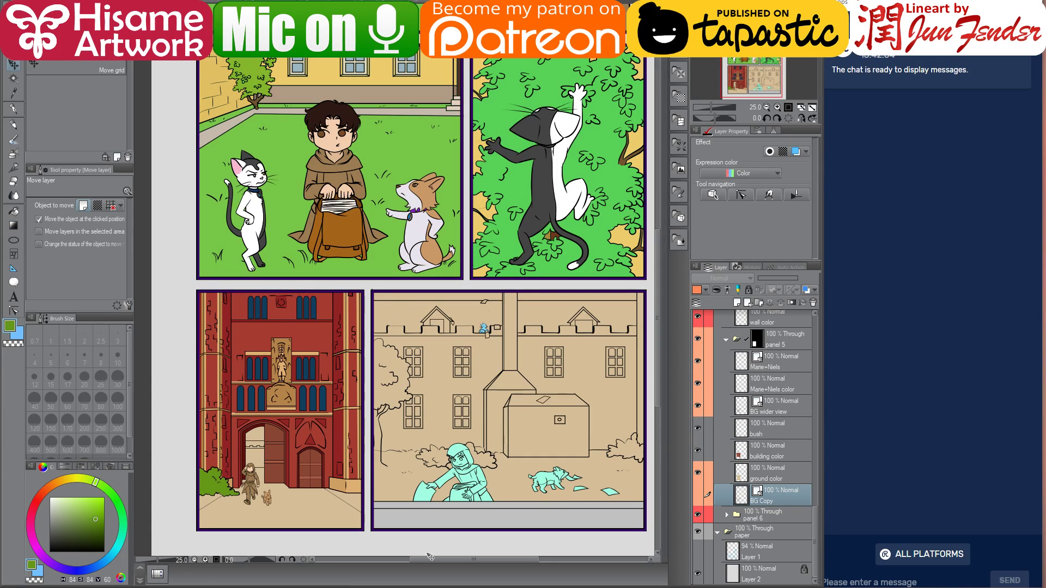
- Switch to the file explorer, go up to the parent comic folder, and view the page_89.jpg and page_90.jpg sketches
key("alt+Tab")
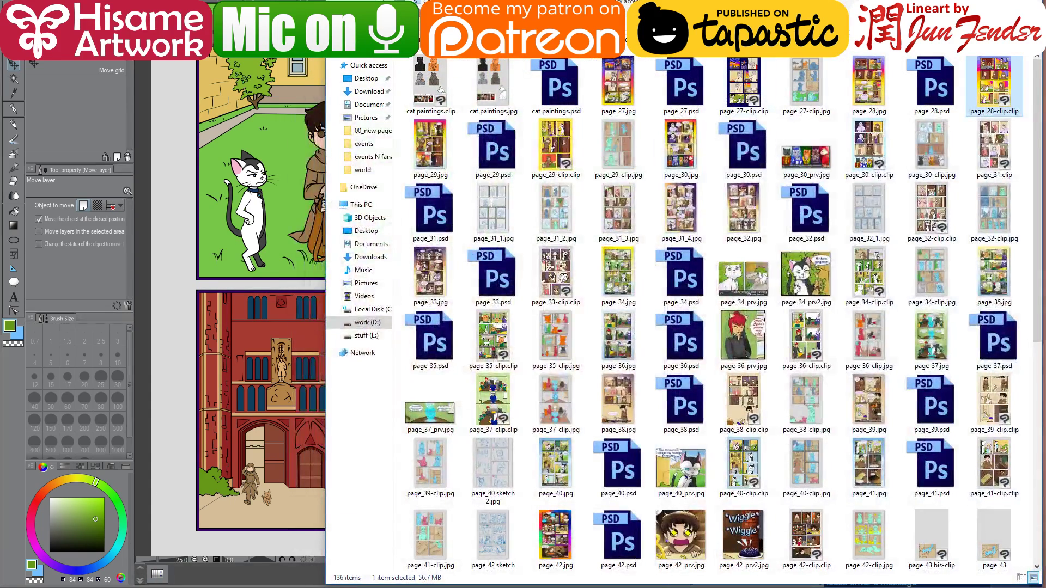
left_click_drag(708, 8, 385, 8)
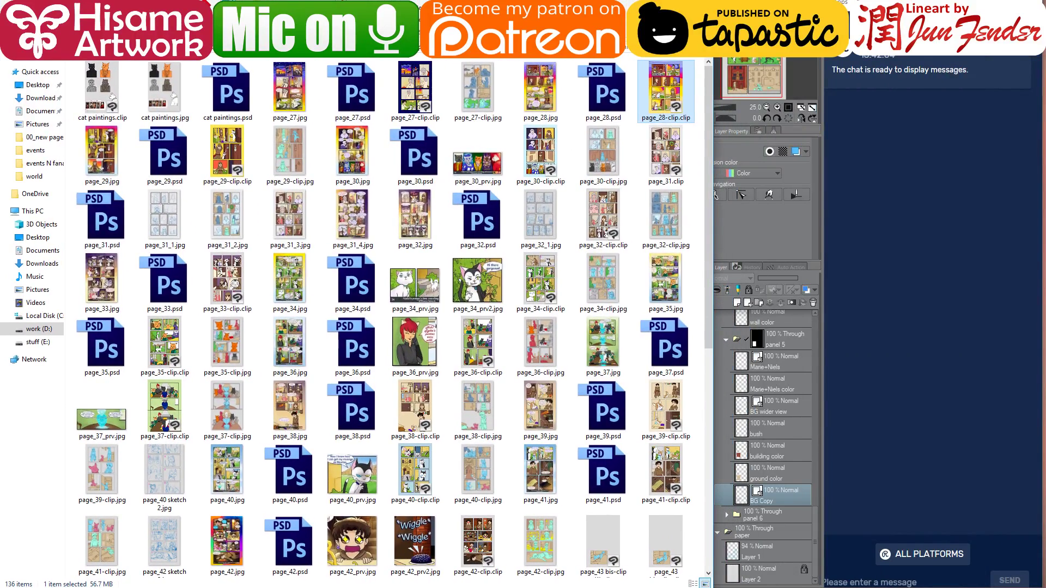
left_click(415, 51)
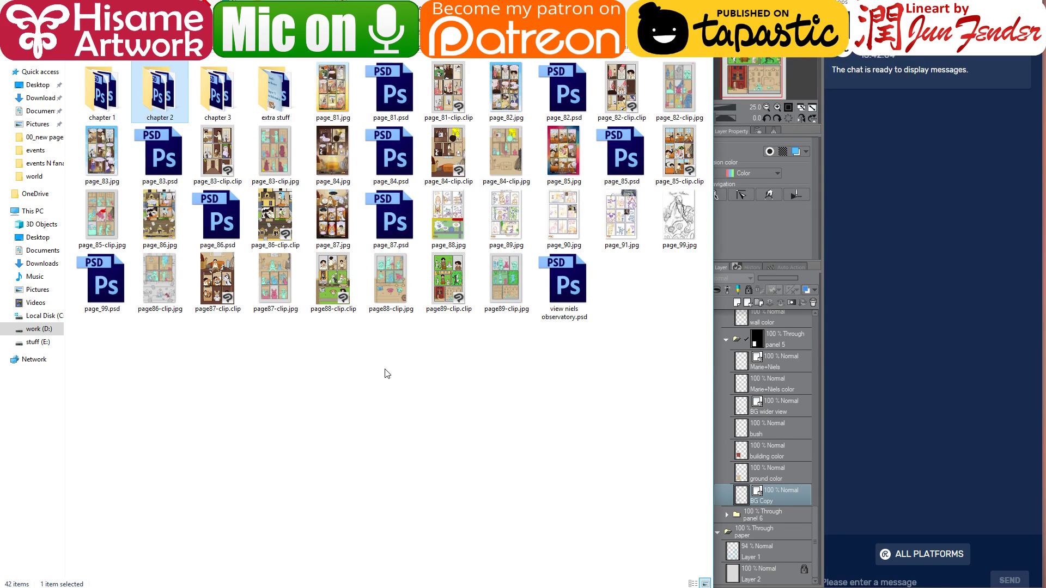
left_click(519, 220)
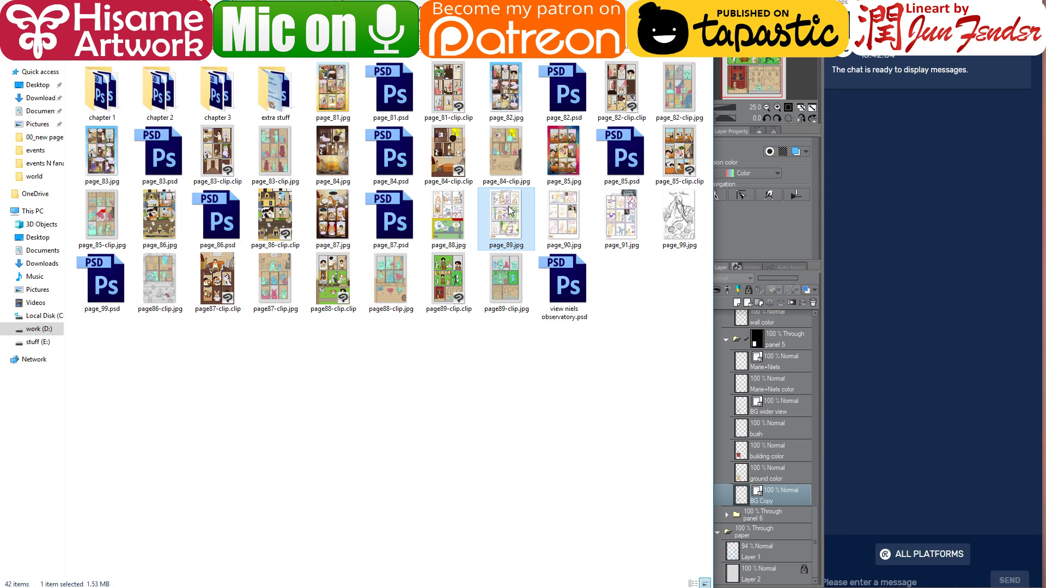
double_click(510, 207)
key("Escape")
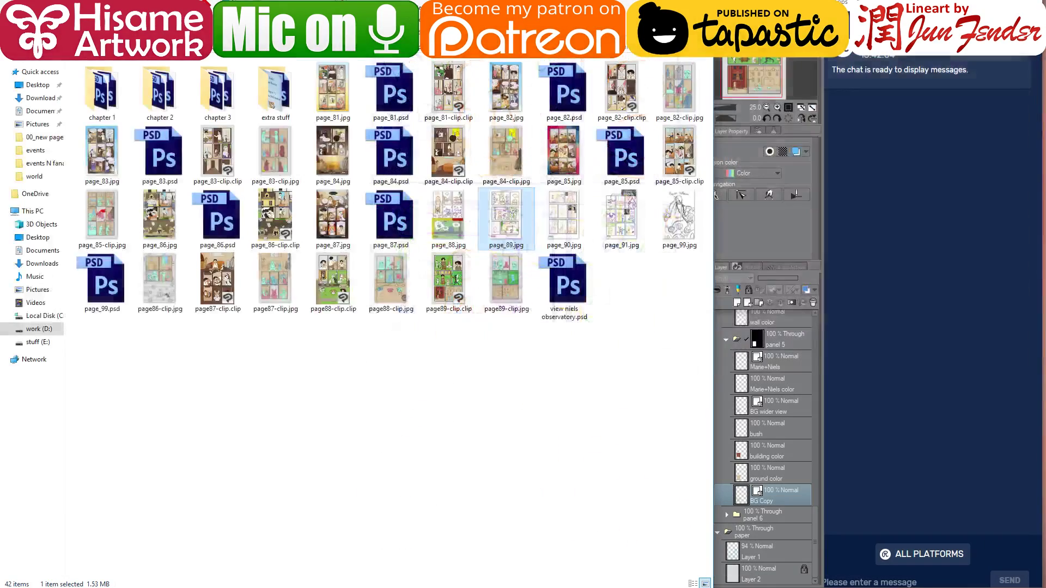
double_click(556, 213)
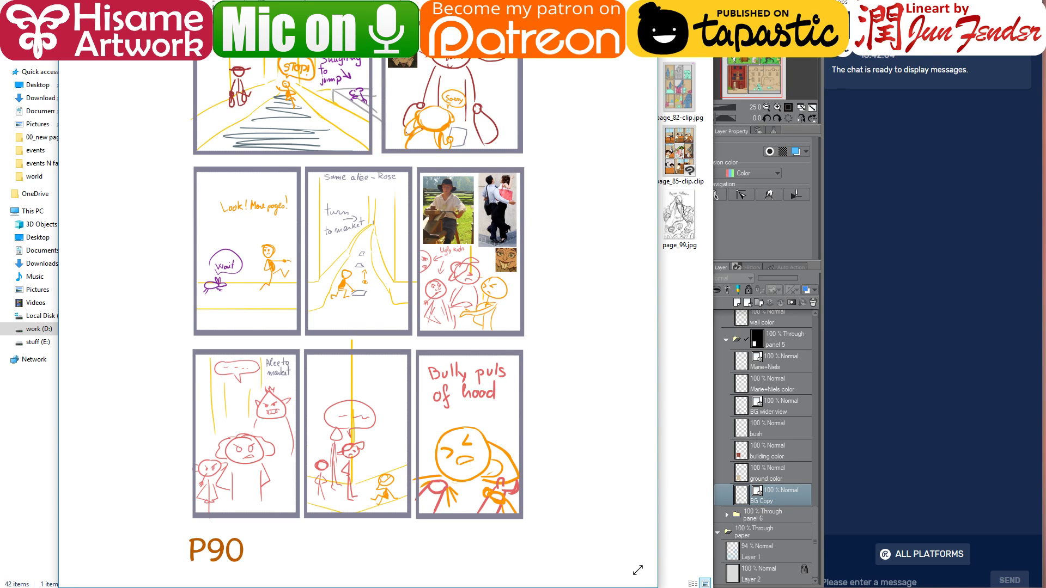
key("space")
- Switch to Google Maps in the browser and leave Street View for the aerial view around Trinity College
key("alt+Tab")
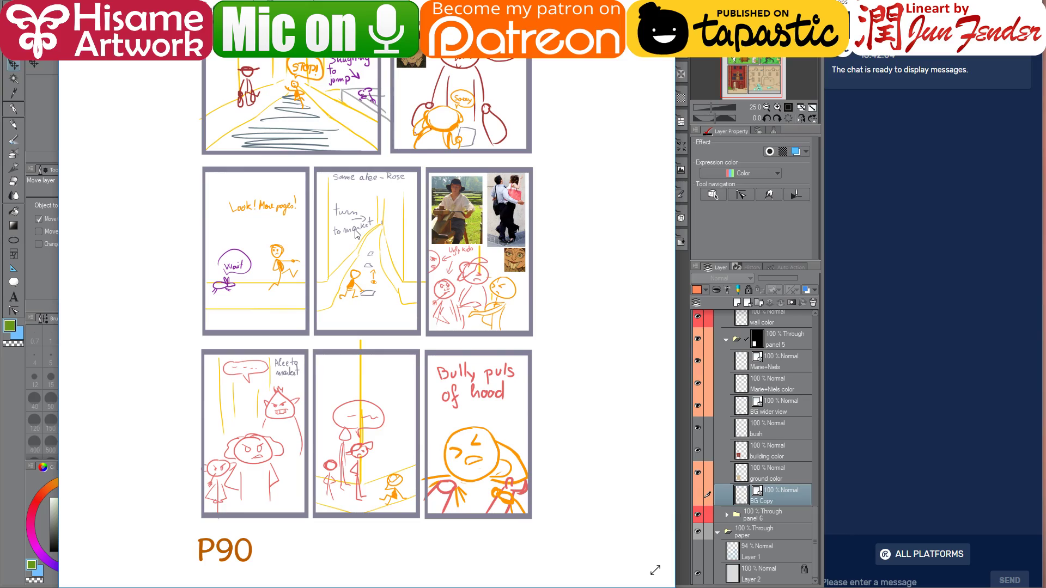
key("alt+Tab")
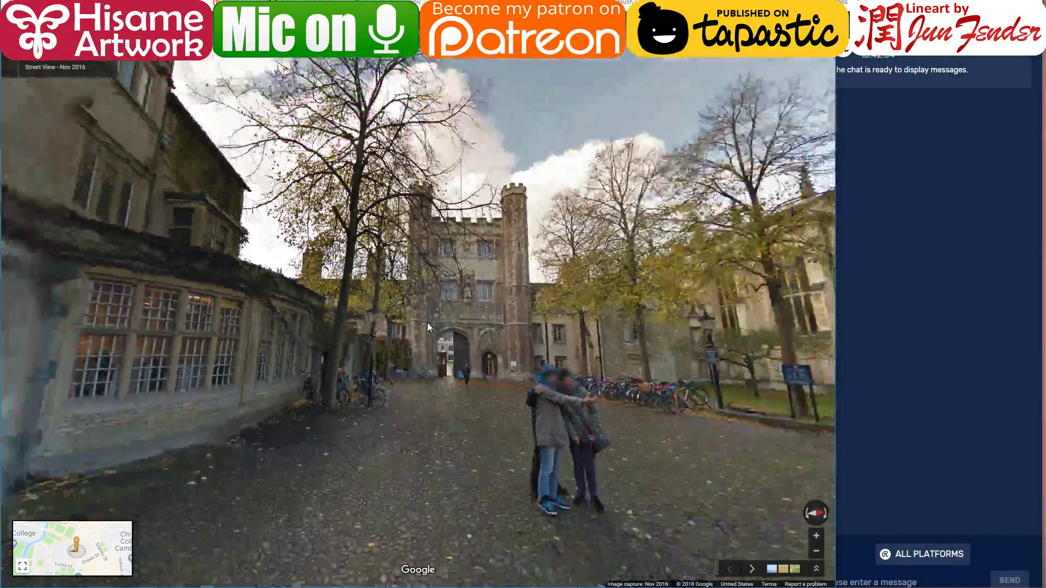
key("Escape")
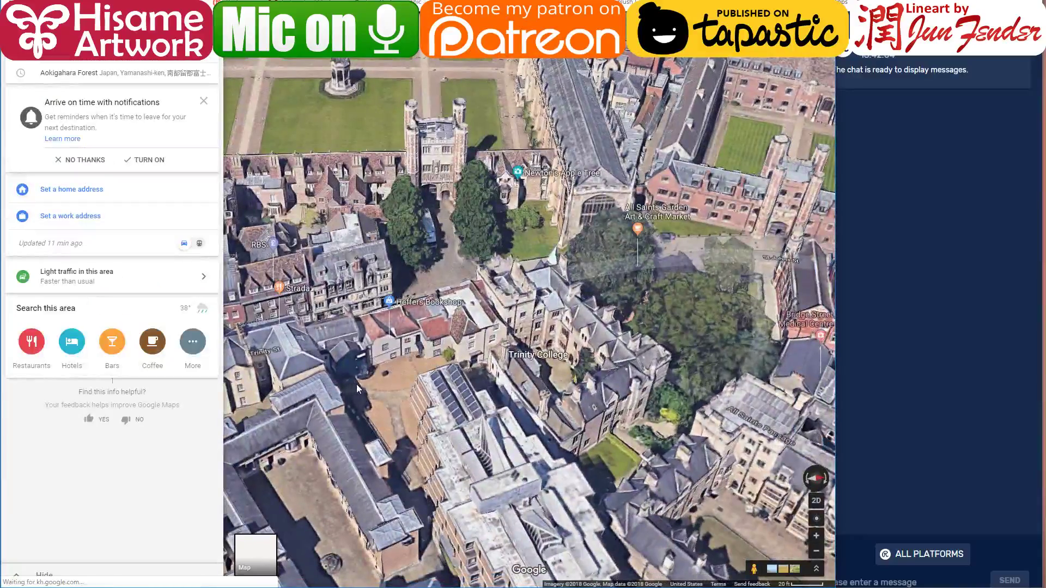
- Examine the aerial view of the streets and buildings around Trinity College, Gonville & Caius College and Market Hill
left_click_drag(356, 384, 690, 501)
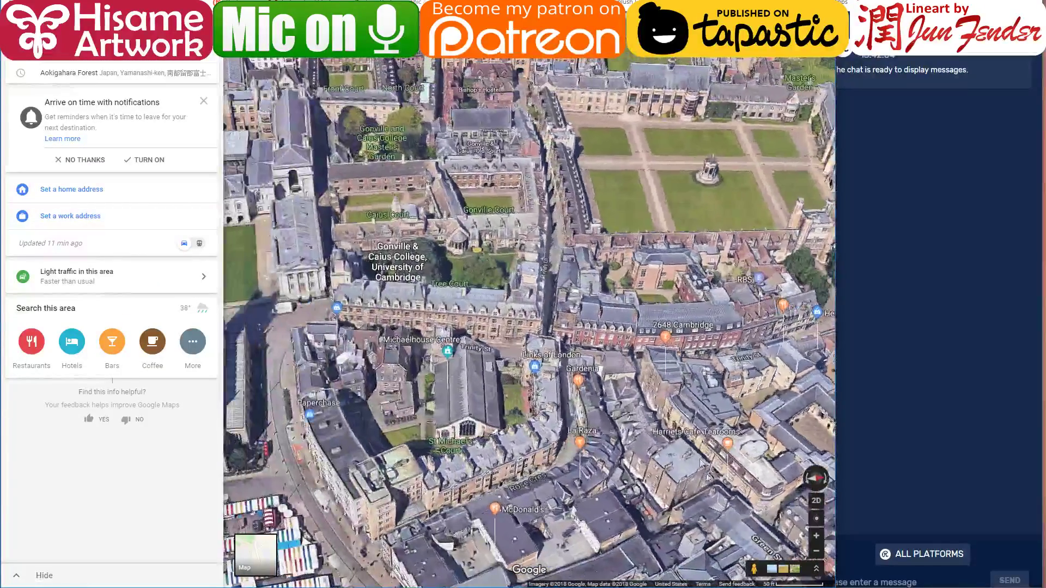
left_click_drag(496, 315, 441, 446)
scroll(441, 446, "up", 3)
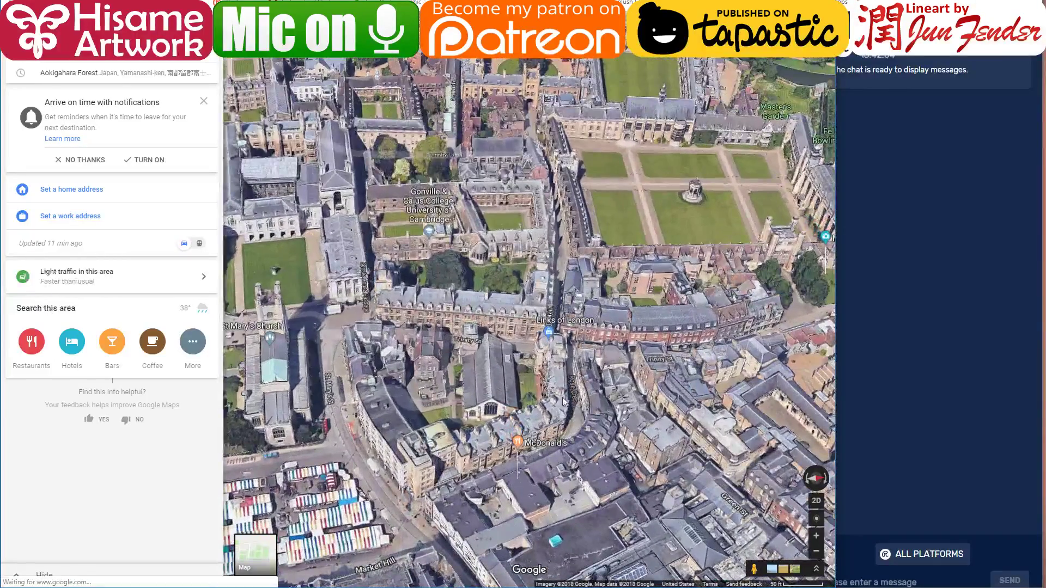
left_click_drag(627, 346, 558, 302)
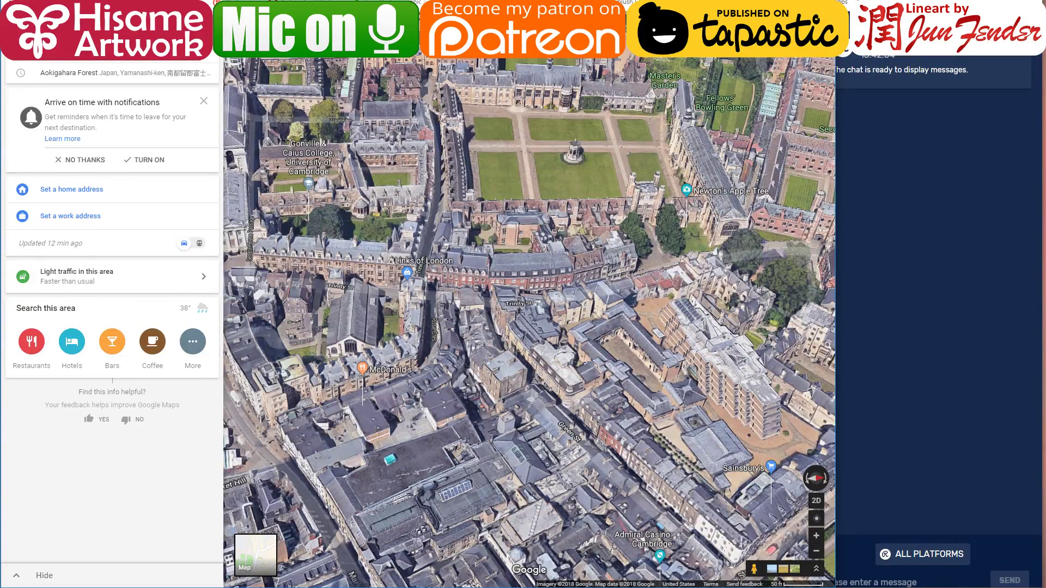
- Switch to the image viewer and compare the P90 and P91 page sketches
key("alt+Tab")
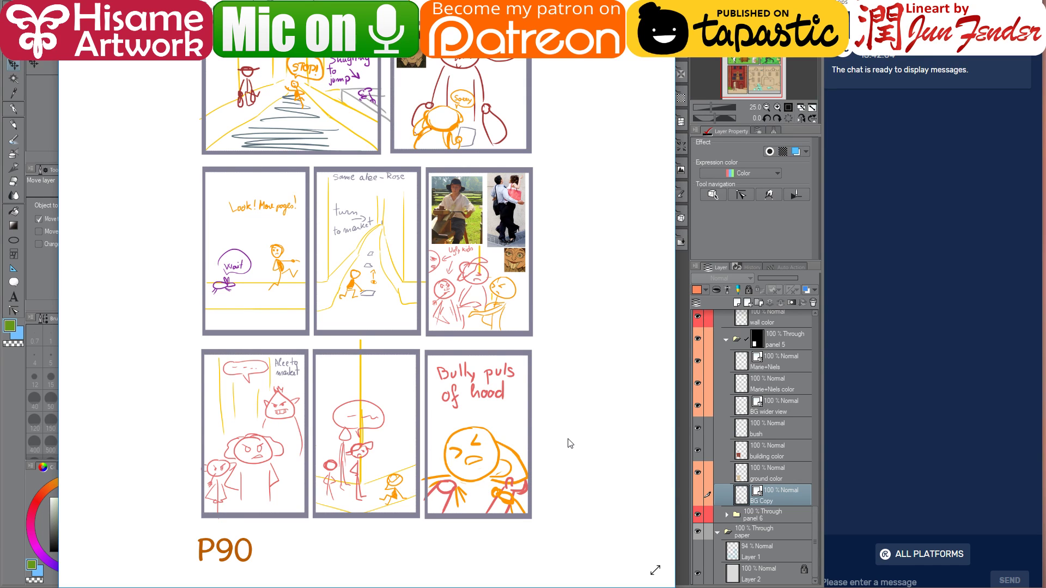
left_click(652, 282)
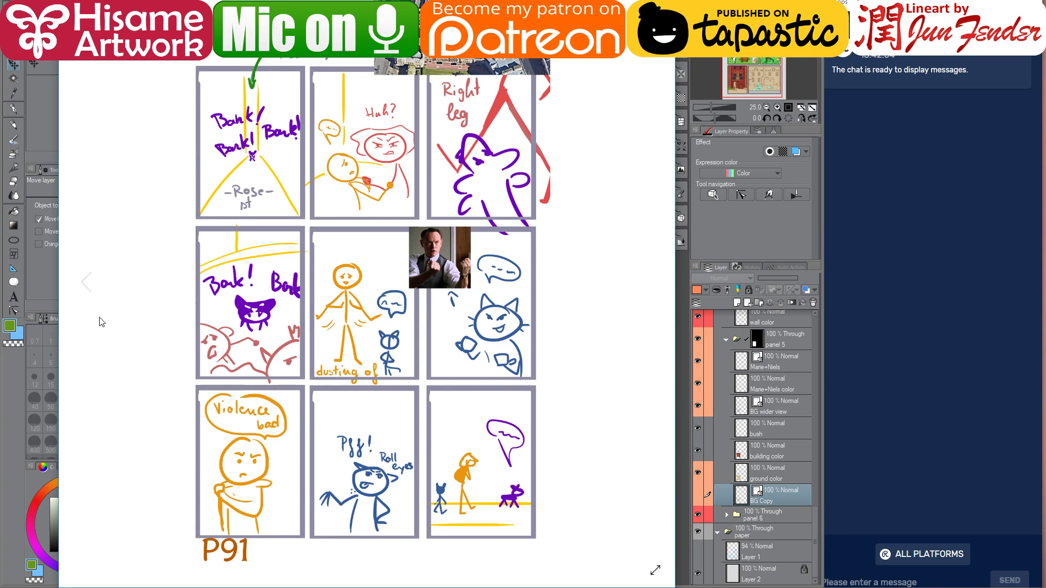
left_click(87, 282)
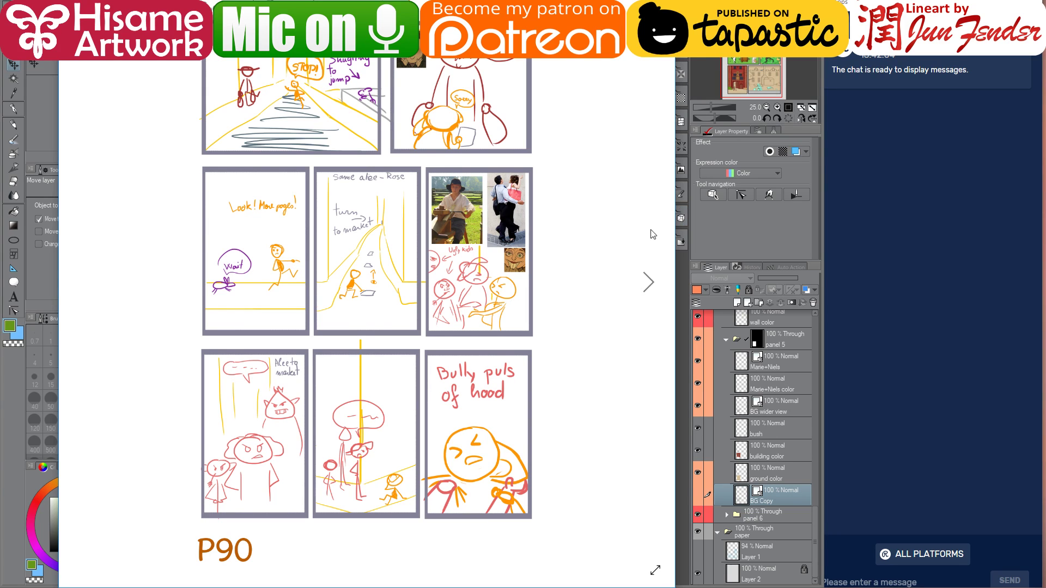
left_click(645, 282)
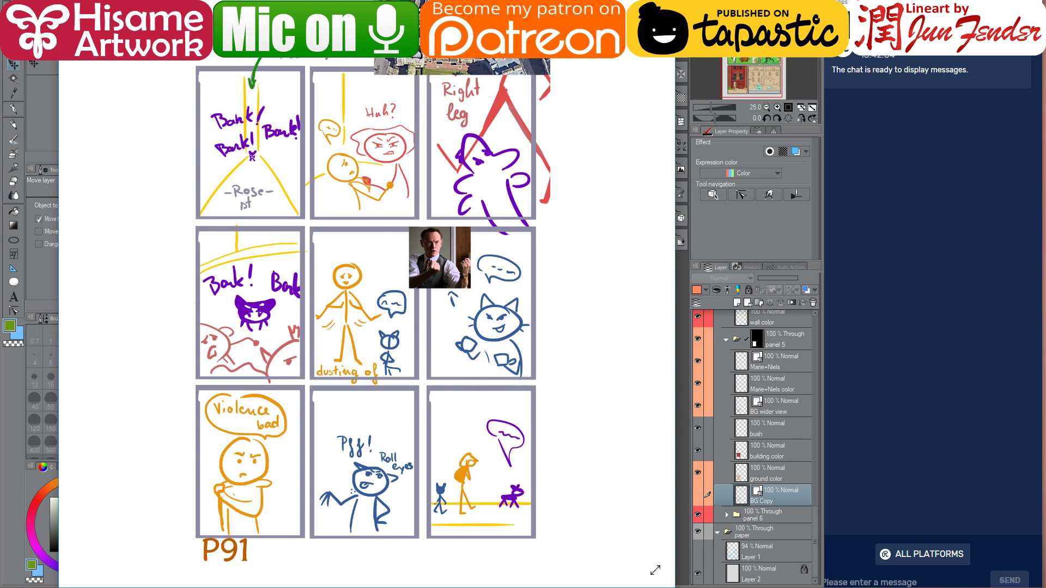
- Return to the comic page in Clip Studio Paint and bring up the OBS streaming window
key("alt+Tab")
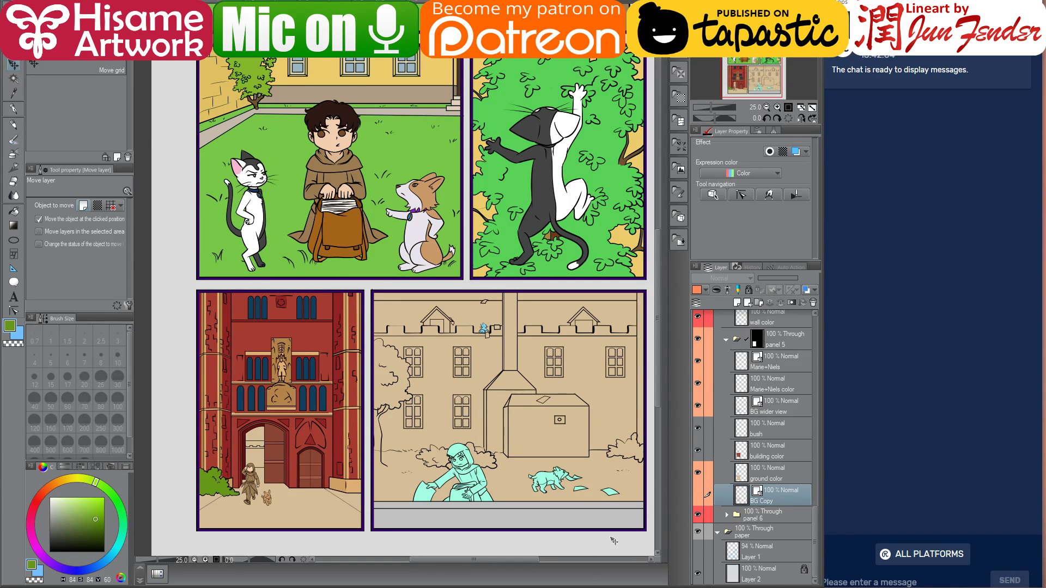
key("alt+Tab")
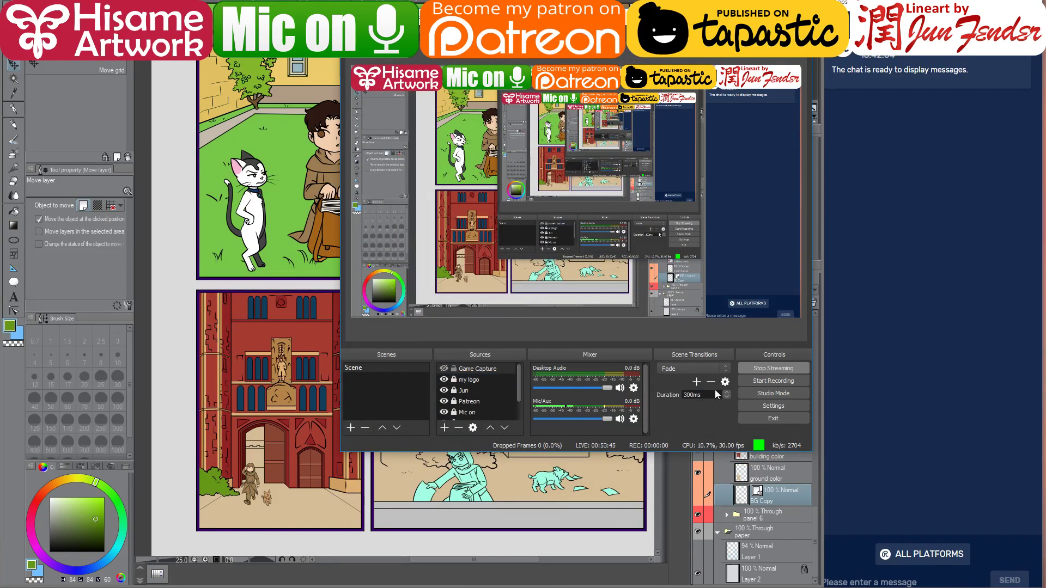